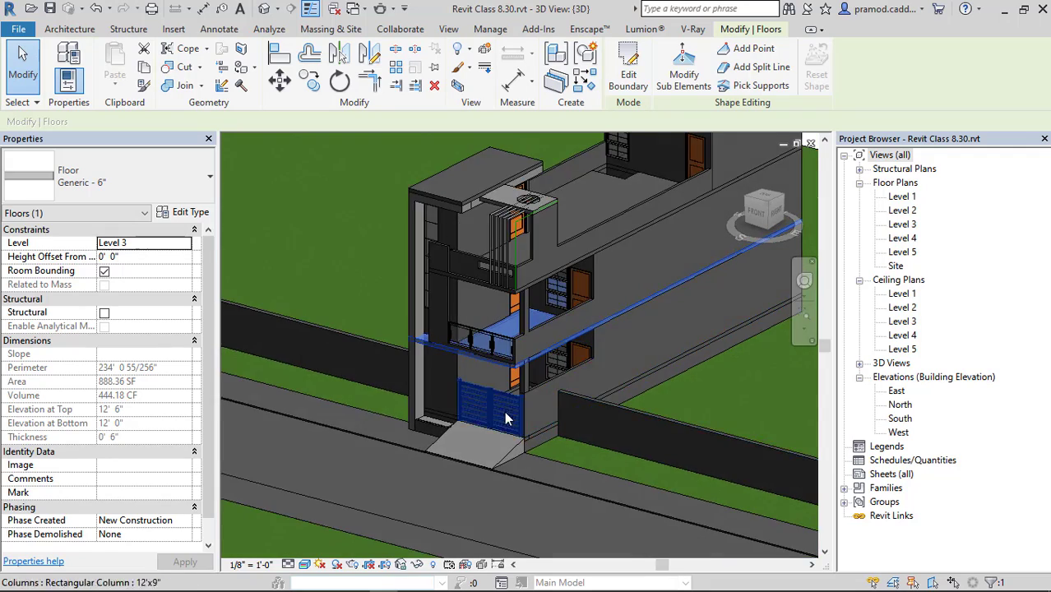
pyautogui.scroll(3, 499, 411)
pyautogui.scroll(-1, 498, 399)
pyautogui.moveTo(535, 383); pyautogui.dragTo(498, 387, button='middle')
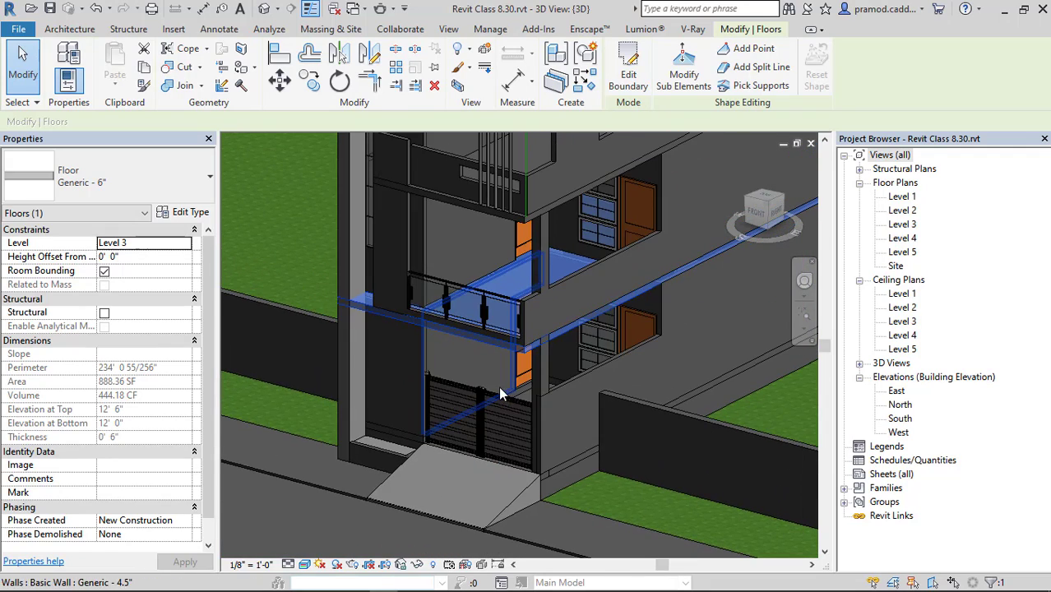
pyautogui.moveTo(582, 353); pyautogui.dragTo(540, 410, button='middle')
pyautogui.scroll(-3, 540, 410)
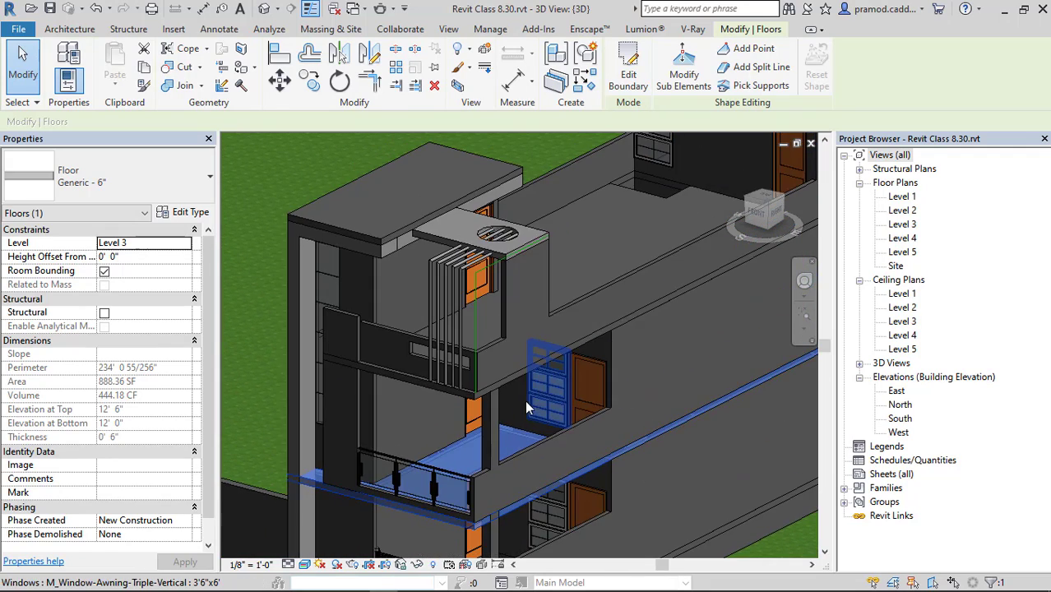
pyautogui.moveTo(531, 371)
pyautogui.mouseDown(button='middle')
pyautogui.moveTo(507, 364)
pyautogui.moveTo(537, 374)
pyautogui.moveTo(519, 371)
pyautogui.moveTo(531, 355)
pyautogui.mouseUp(button='middle')
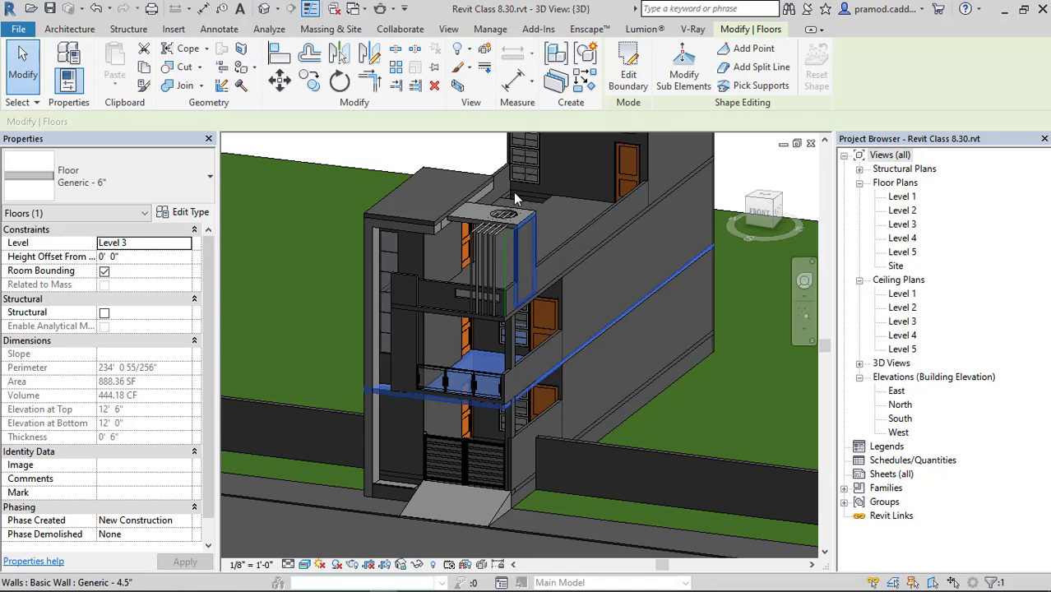
# Step: Open the Material Browser and dismiss the save reminder without saving the project
pyautogui.click(490, 29)
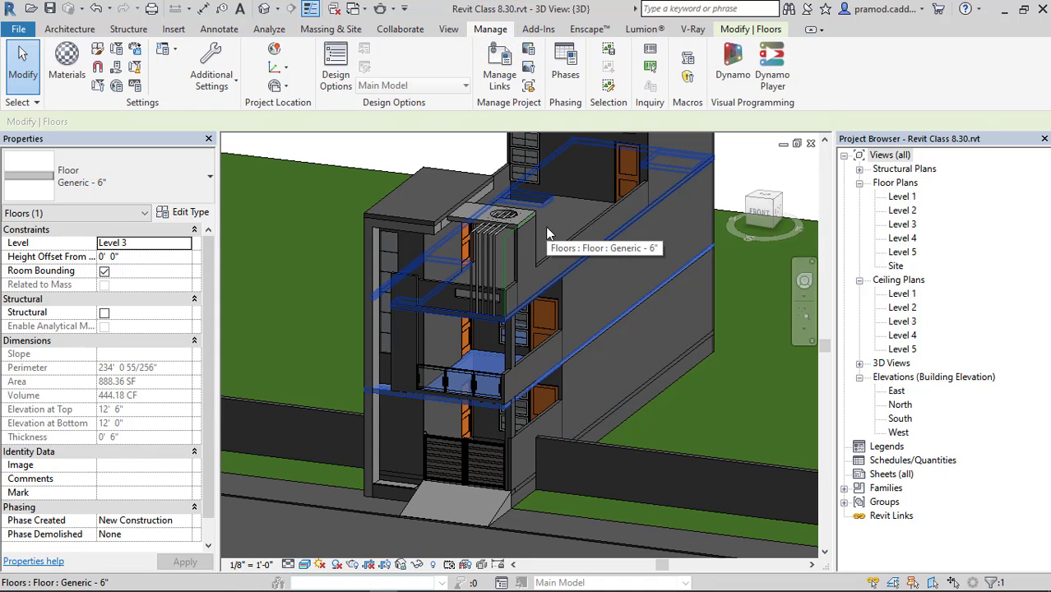
pyautogui.click(66, 66)
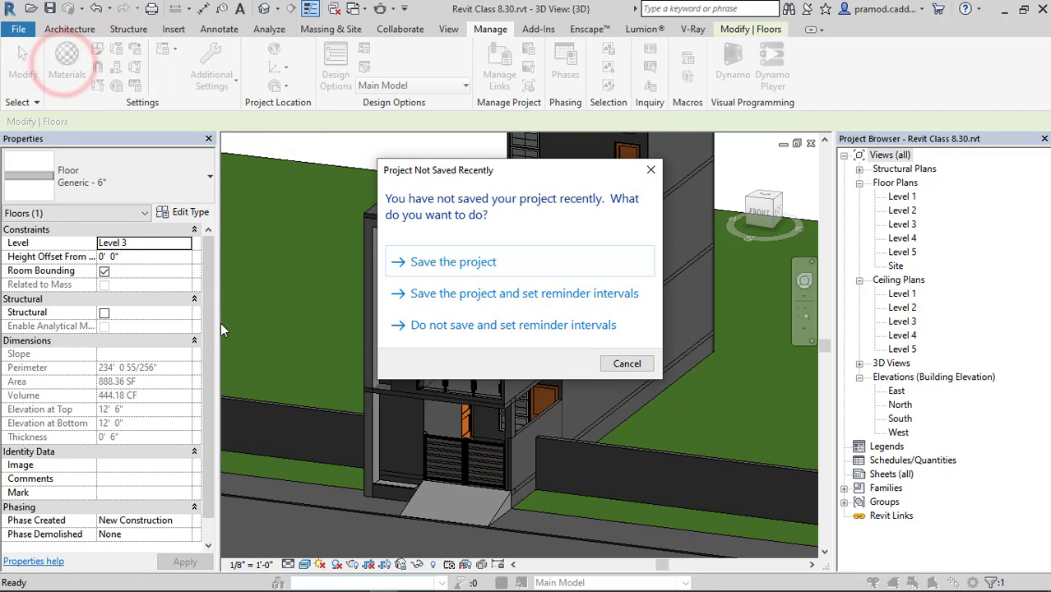
pyautogui.click(658, 171)
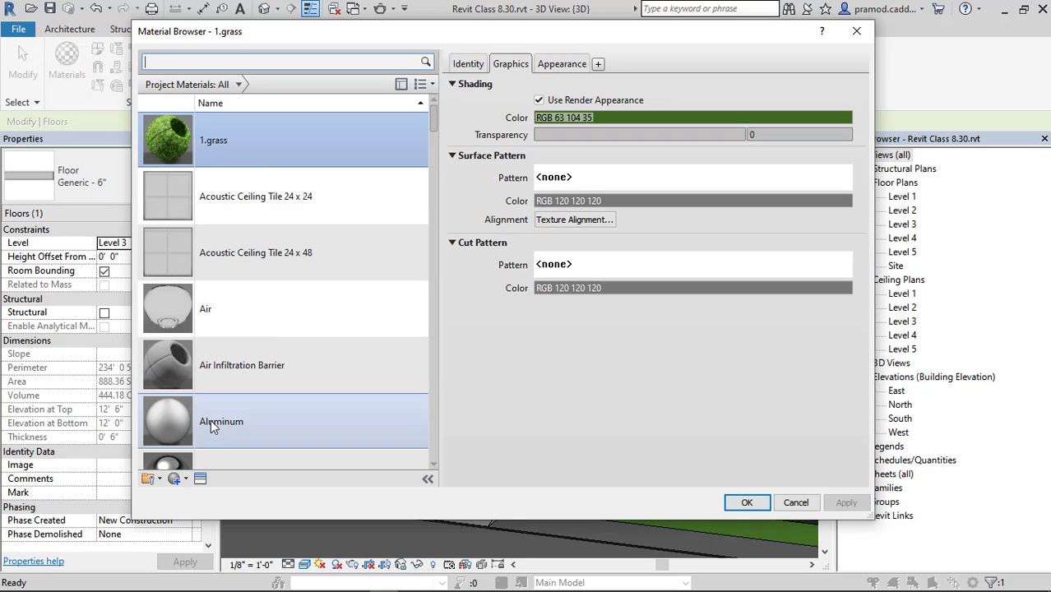
# Step: Create a new project material and name it 1.white
pyautogui.scroll(-1, 212, 427)
pyautogui.click(185, 480)
pyautogui.click(173, 500)
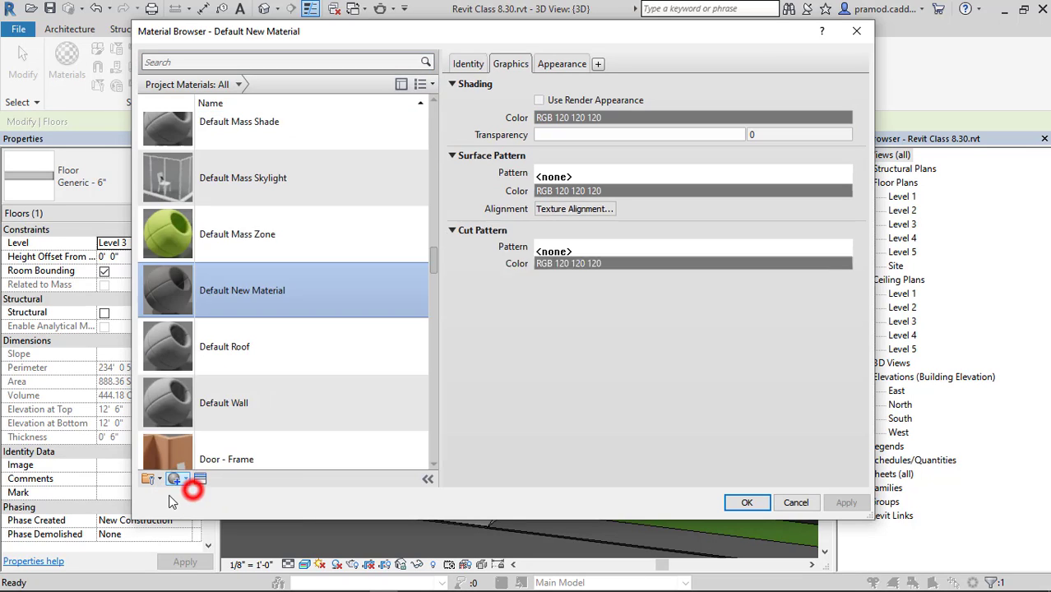
pyautogui.click(468, 63)
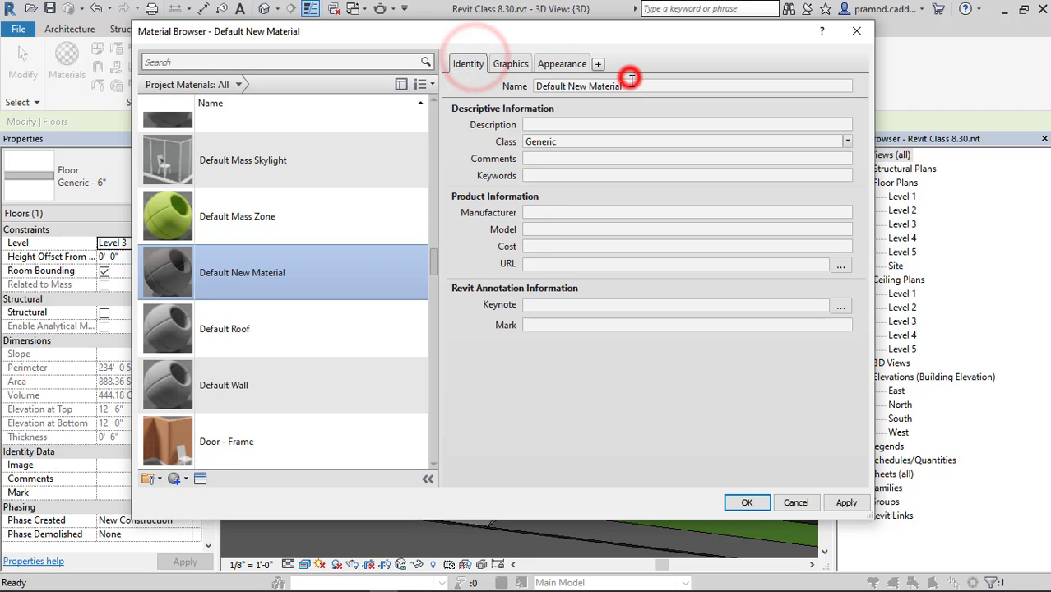
pyautogui.click(631, 80)
pyautogui.write('1.white')
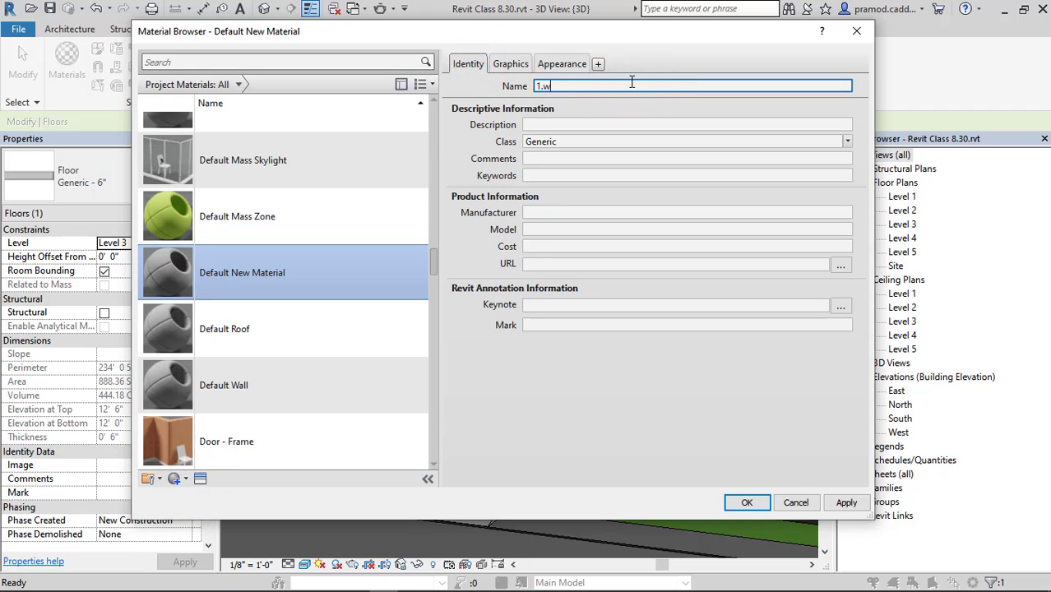
pyautogui.click(511, 64)
# Step: Replace the 1.white material's appearance asset with Cool White from the Appearance Library's Wall Paint category
pyautogui.click(562, 64)
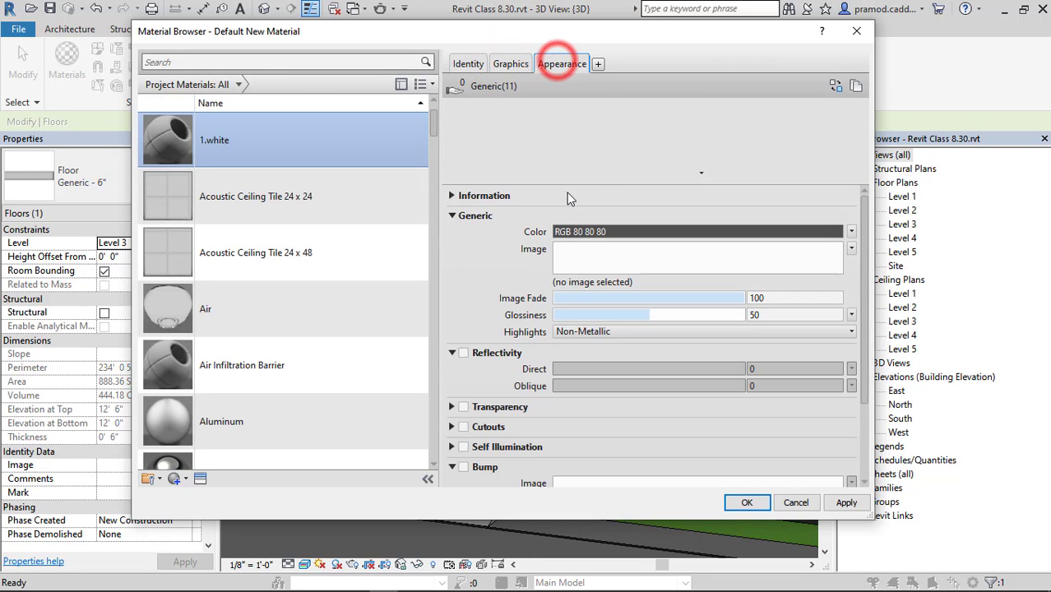
pyautogui.click(834, 86)
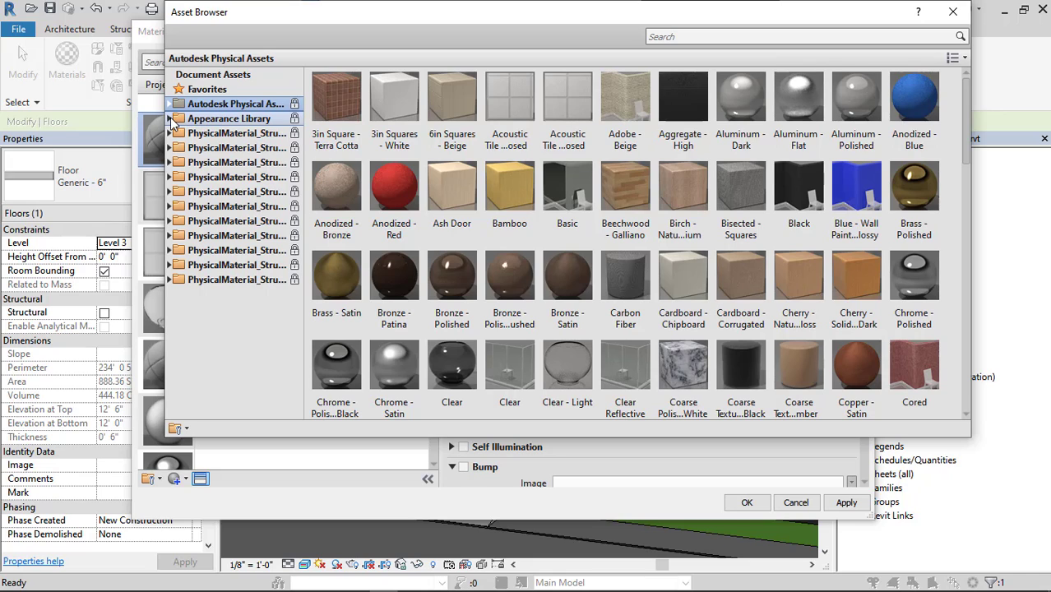
pyautogui.click(171, 119)
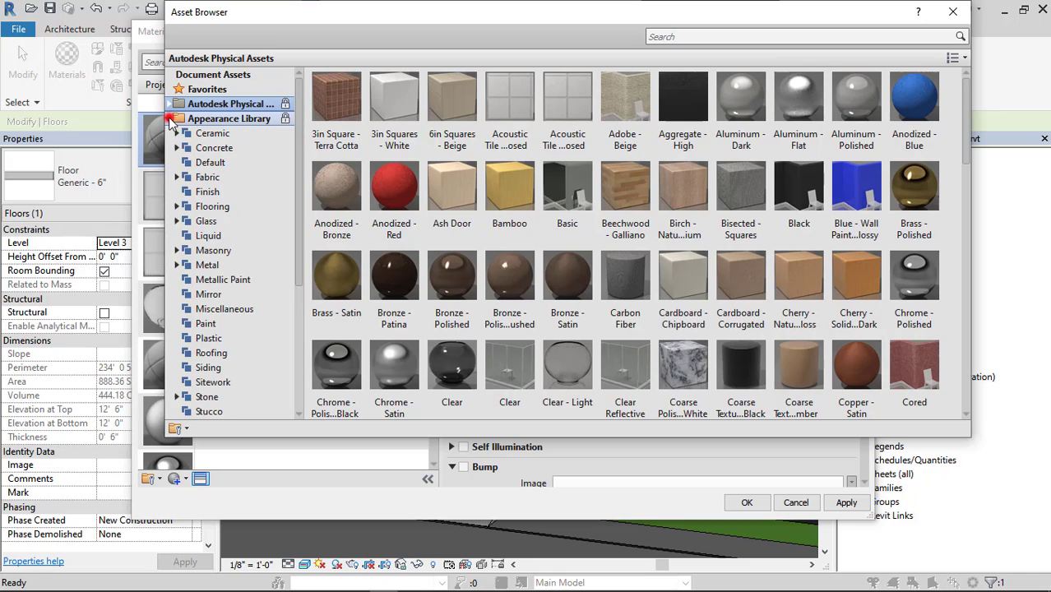
pyautogui.click(217, 326)
pyautogui.moveTo(298, 227); pyautogui.dragTo(304, 301)
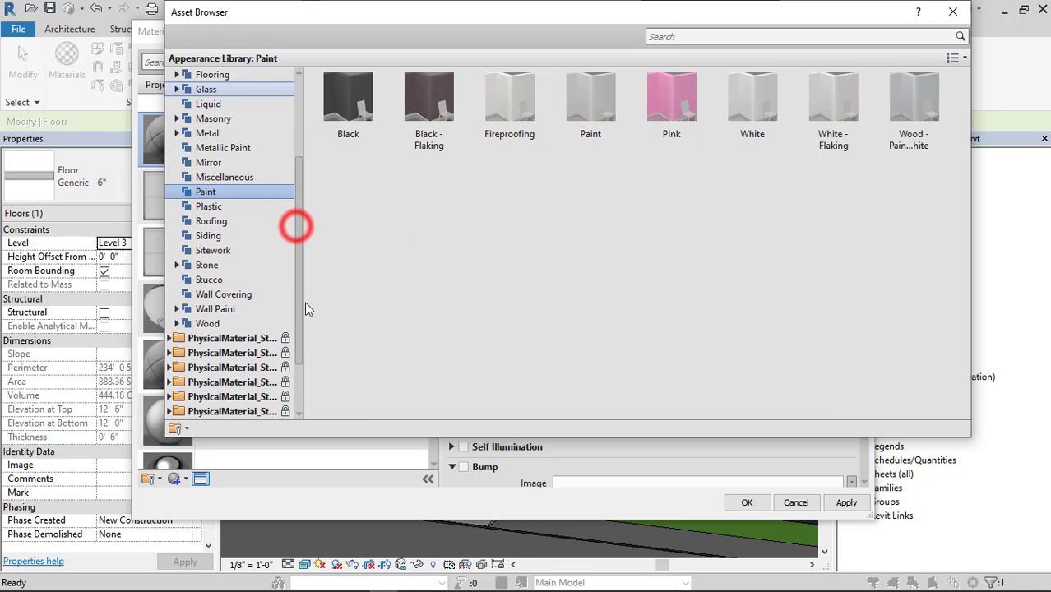
pyautogui.click(223, 309)
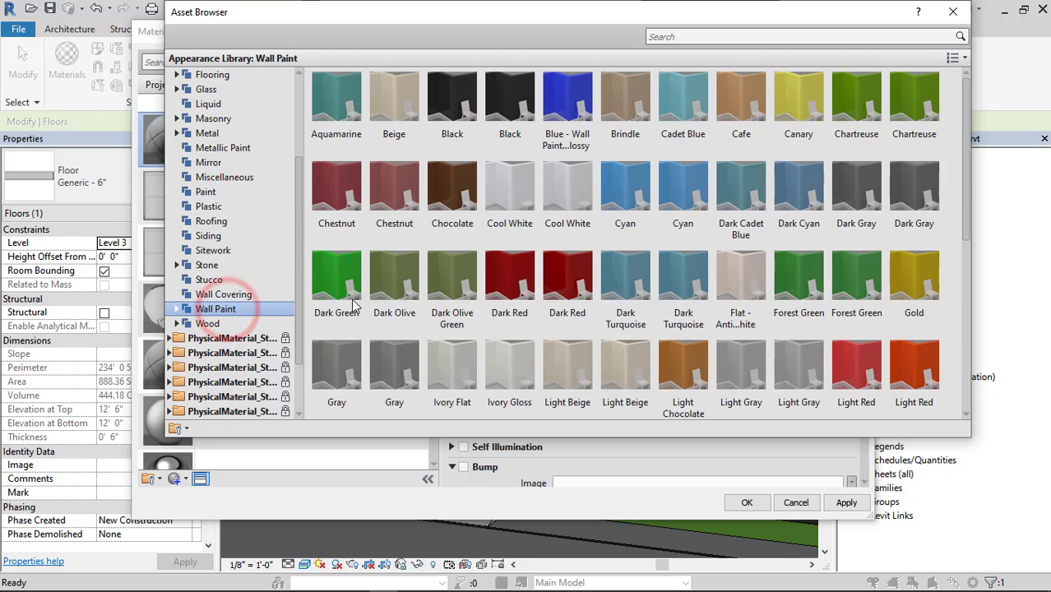
pyautogui.click(511, 236)
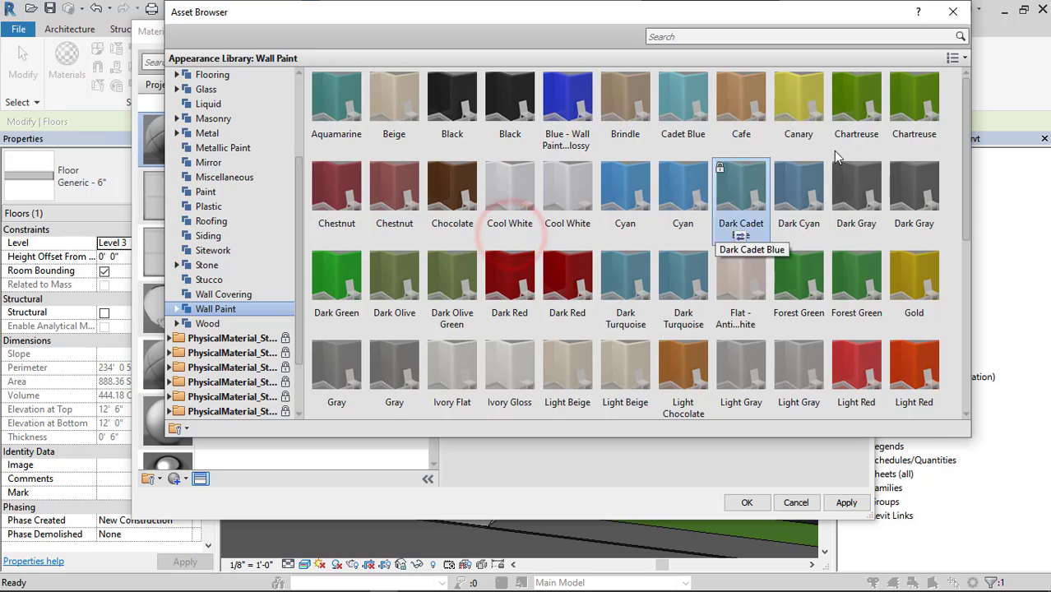
pyautogui.click(957, 18)
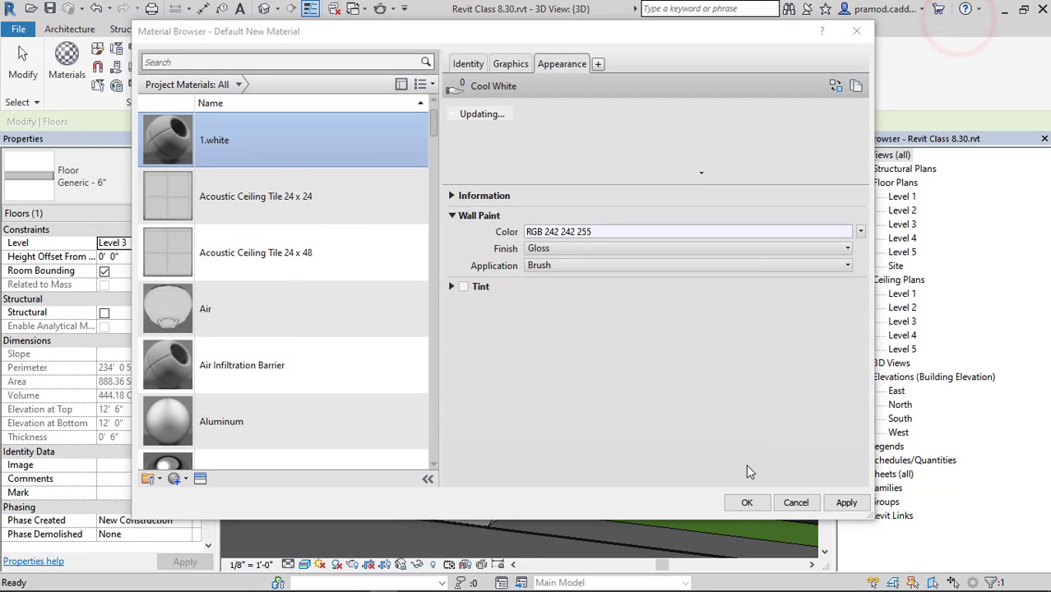
# Step: Create another new material named 1.Brown and make its shading use the render appearance
pyautogui.scroll(1, 313, 305)
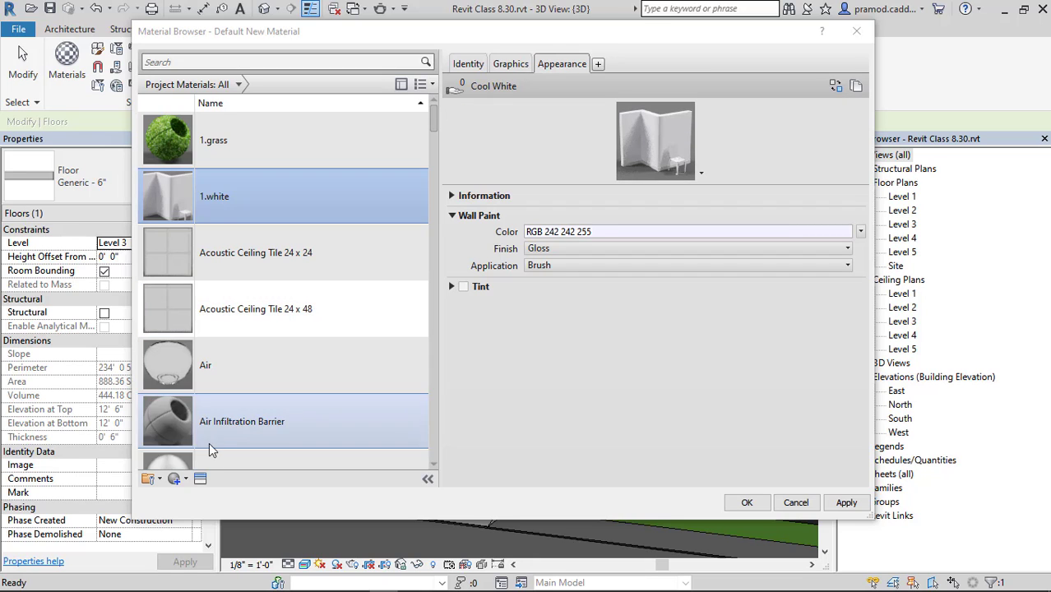
pyautogui.scroll(-1, 210, 436)
pyautogui.click(185, 480)
pyautogui.click(177, 548)
pyautogui.click(467, 64)
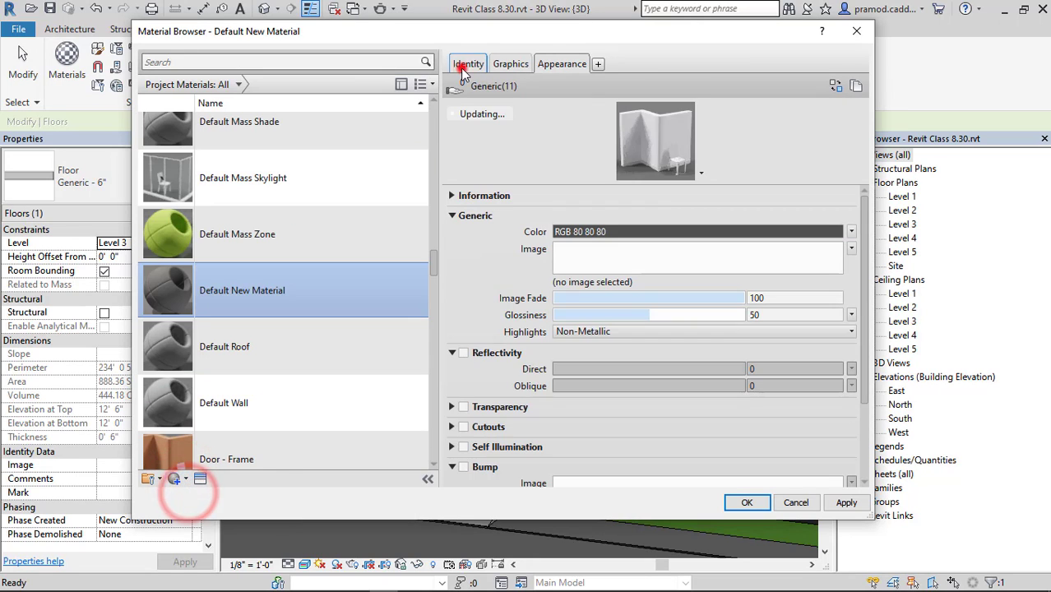
pyautogui.click(642, 82)
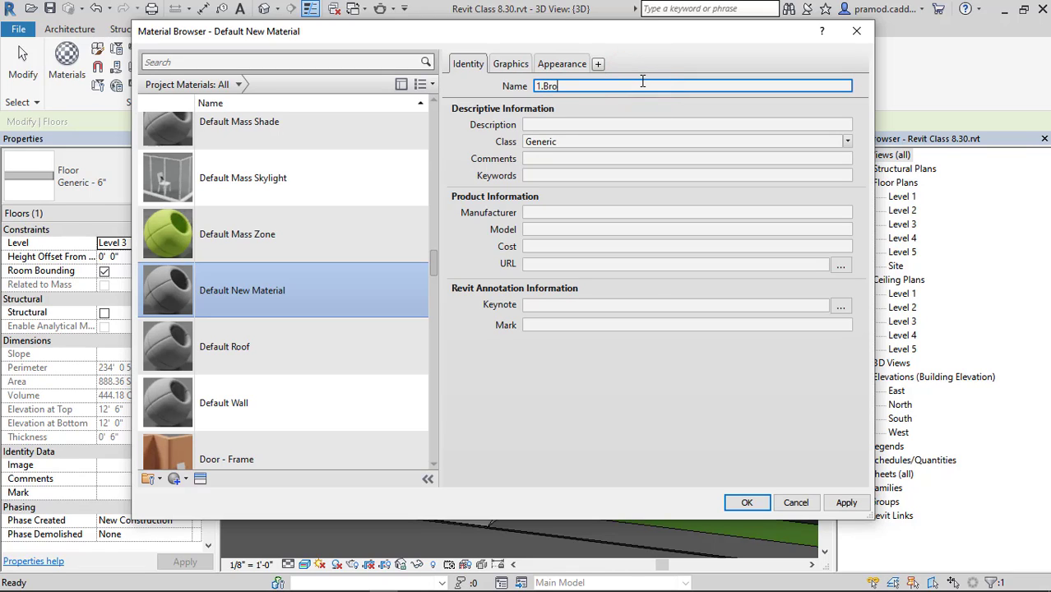
pyautogui.click(511, 63)
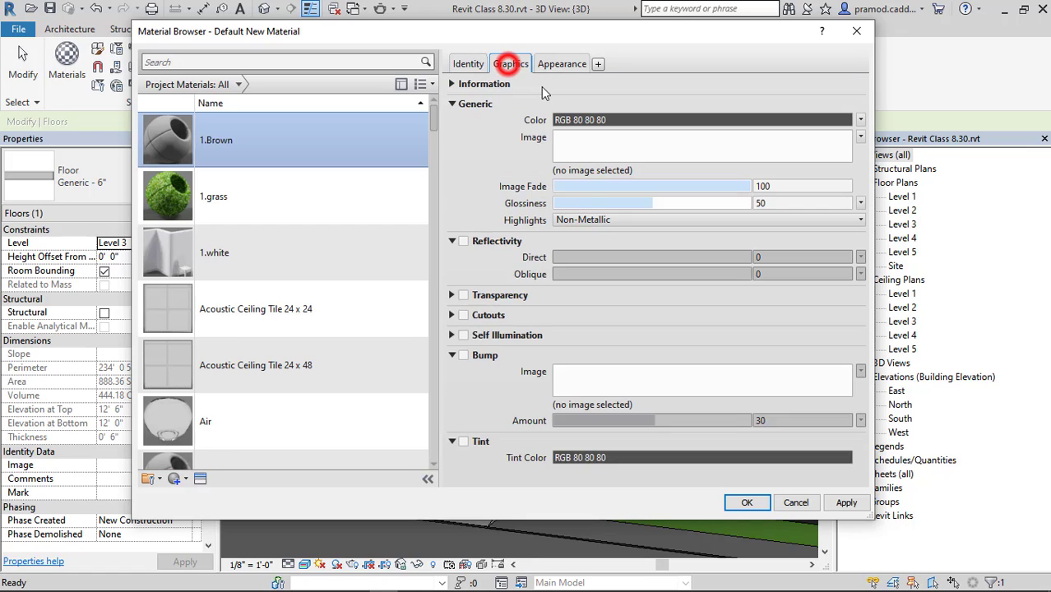
pyautogui.click(519, 101)
# Step: Assign Drak Brown.jpeg from the Paint folder in Textures as the 1.Brown material's generic appearance image
pyautogui.click(562, 63)
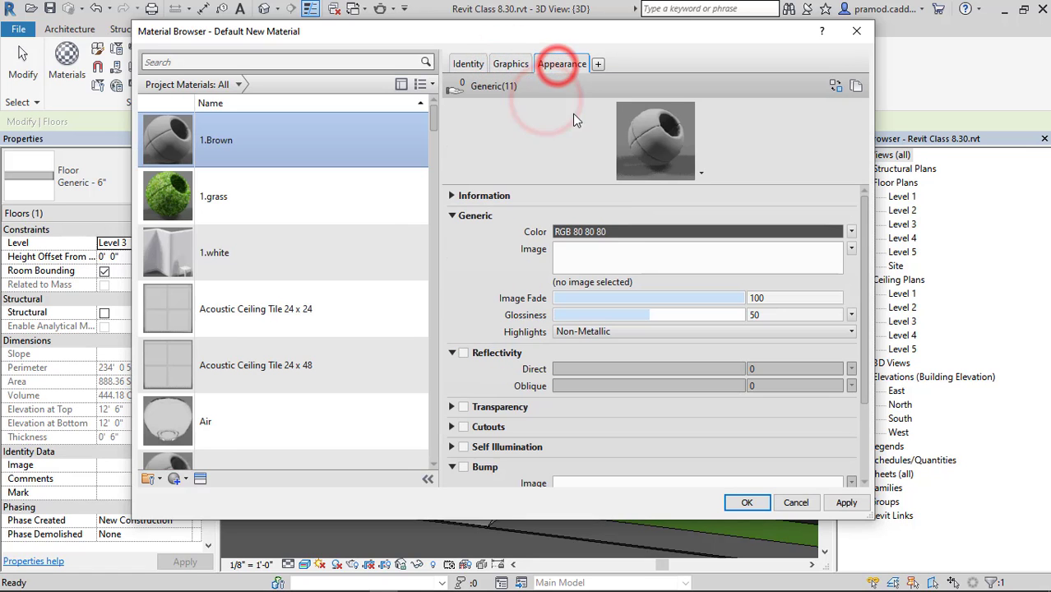
pyautogui.click(646, 263)
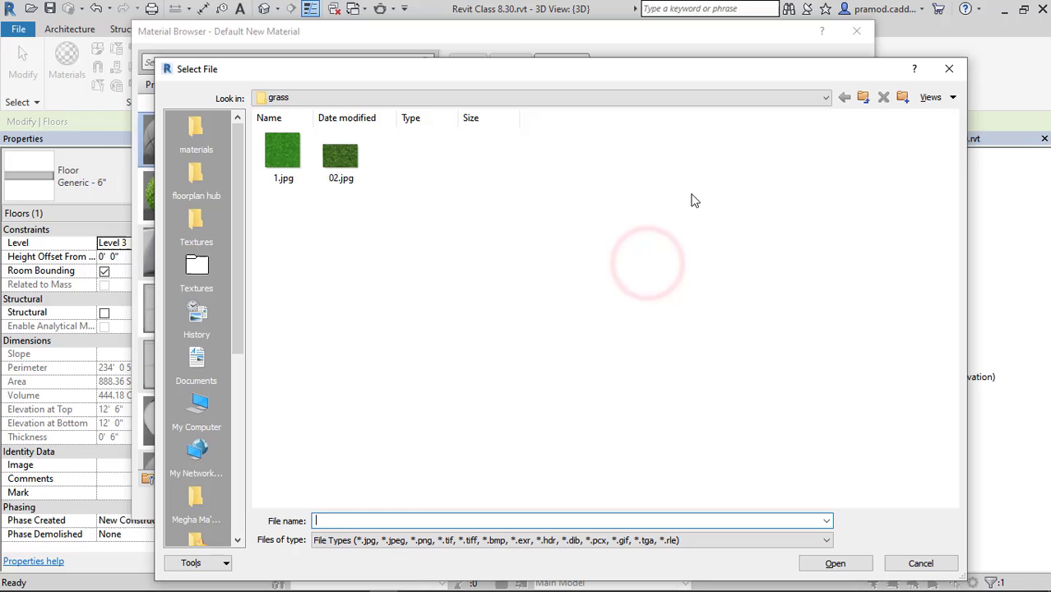
pyautogui.click(864, 97)
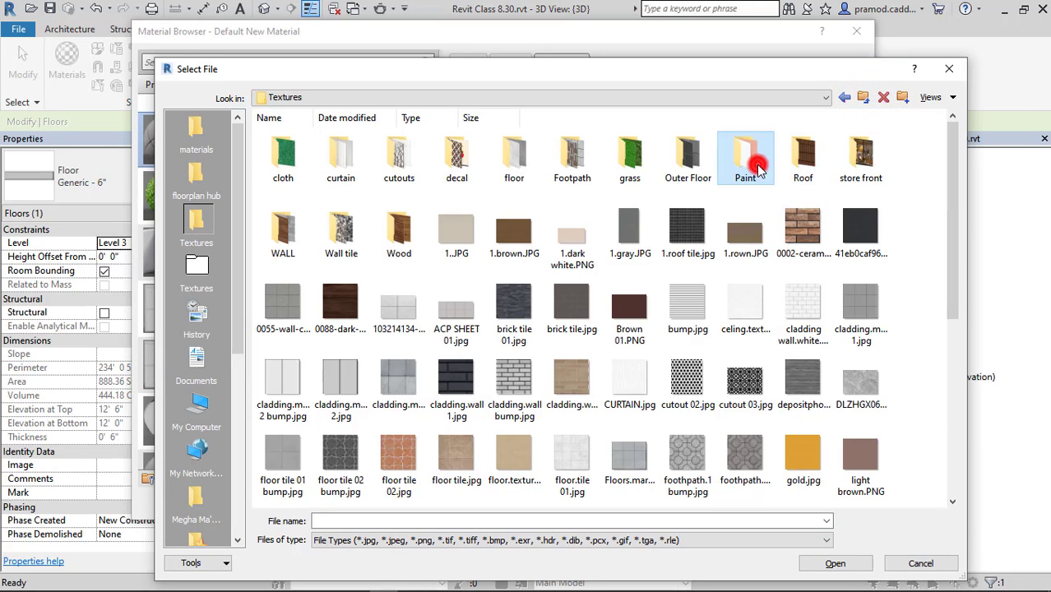
pyautogui.doubleClick(746, 165)
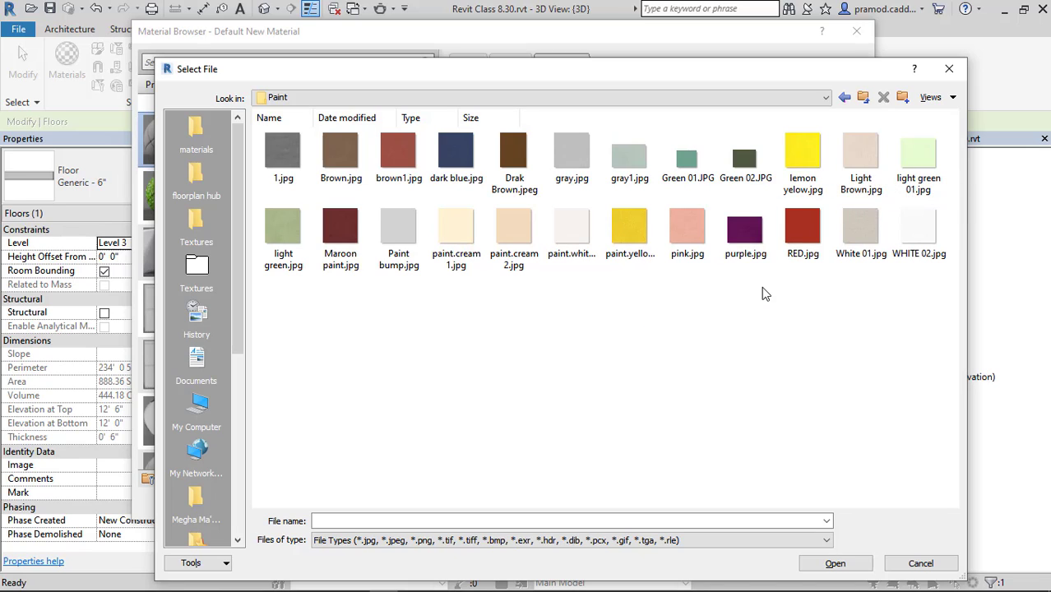
pyautogui.click(359, 165)
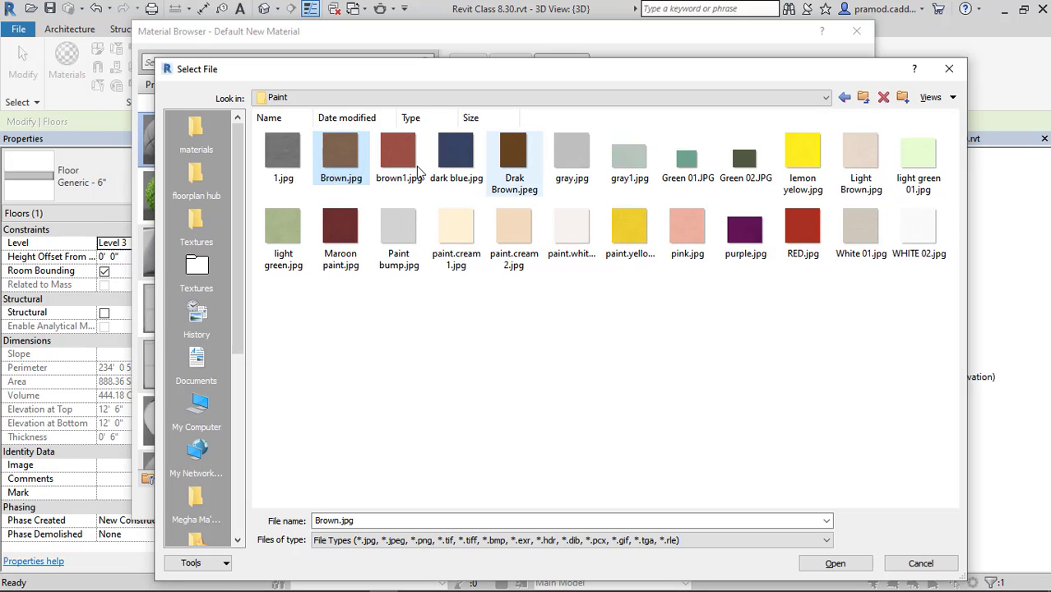
pyautogui.click(529, 148)
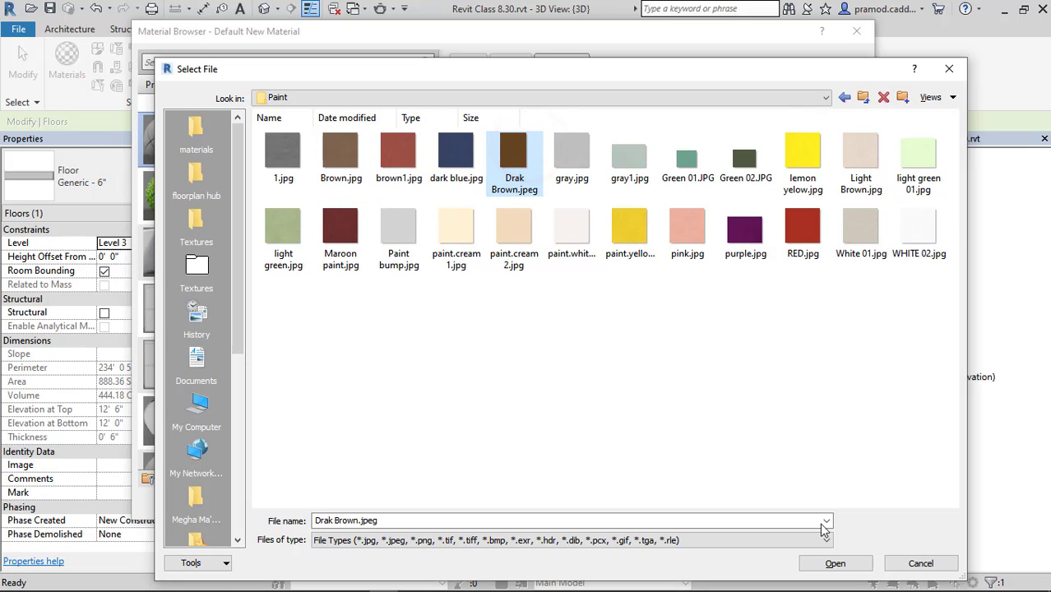
pyautogui.click(835, 564)
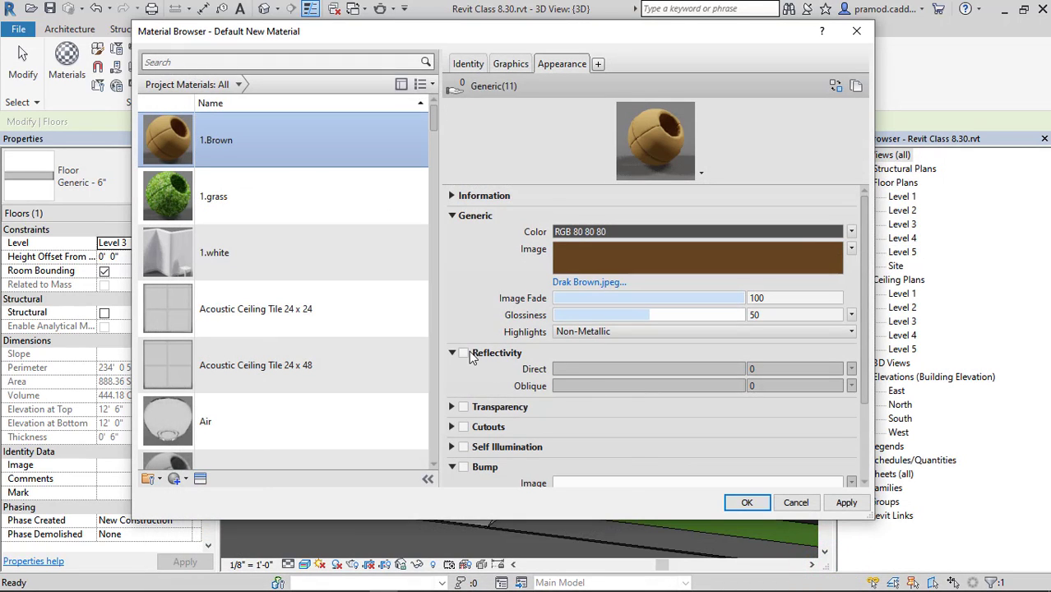
# Step: Enable reflectivity for the 1.Brown material and set its direct reflectivity to 10
pyautogui.click(464, 353)
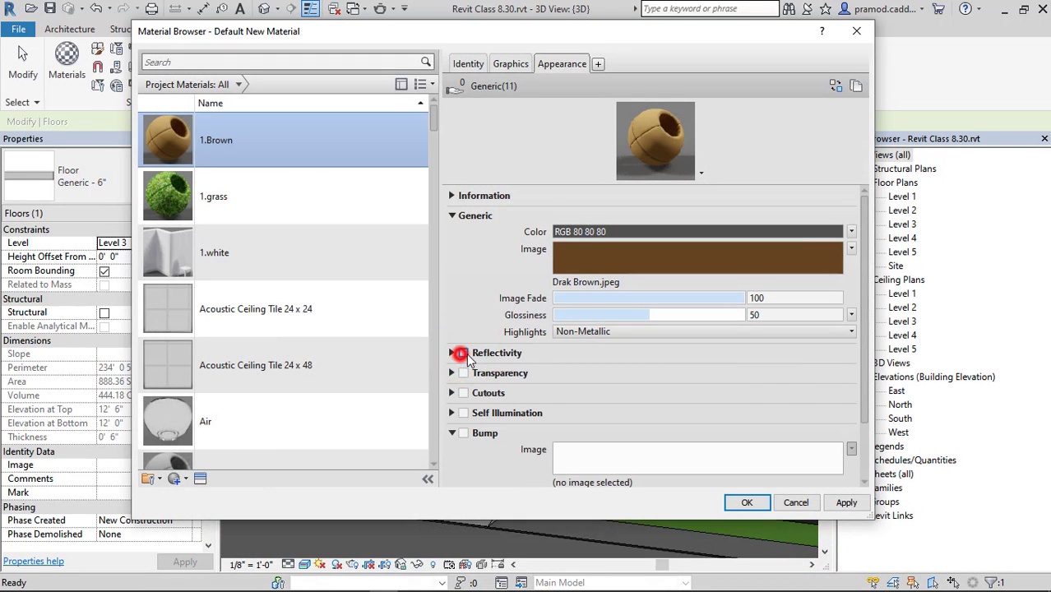
pyautogui.click(463, 352)
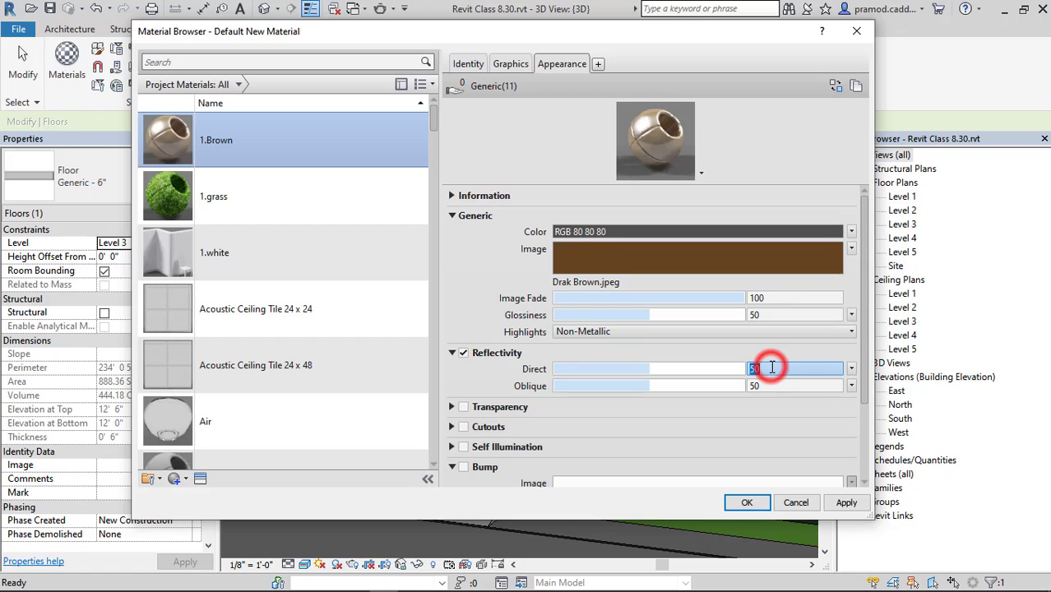
pyautogui.write('1')
pyautogui.click(485, 284)
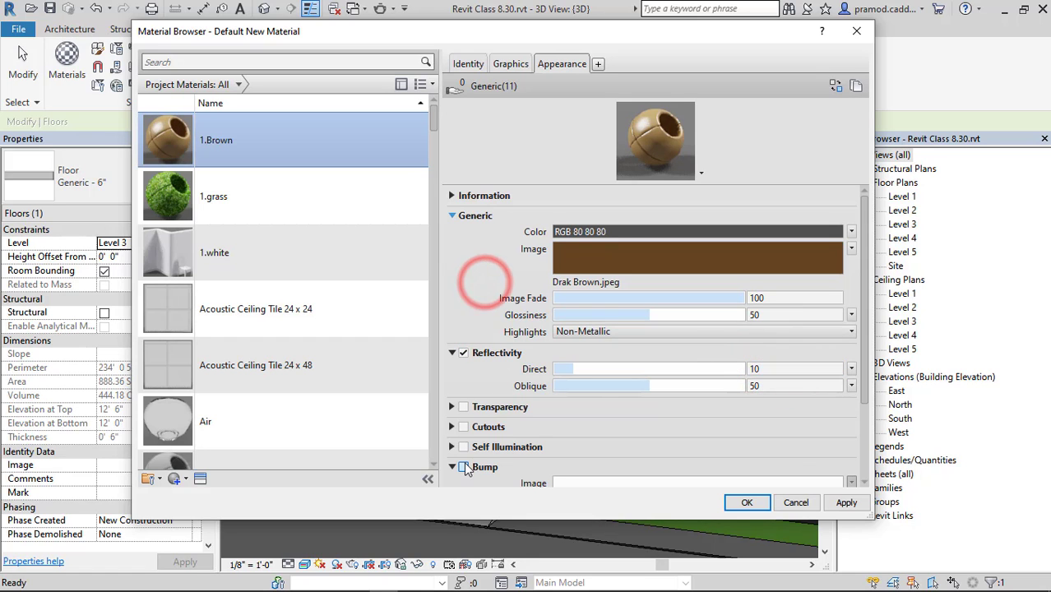
# Step: Enable Bump for the 1.Brown material, browse the Textures folder for a bump image, and close the file selection
pyautogui.click(464, 467)
pyautogui.click(283, 155)
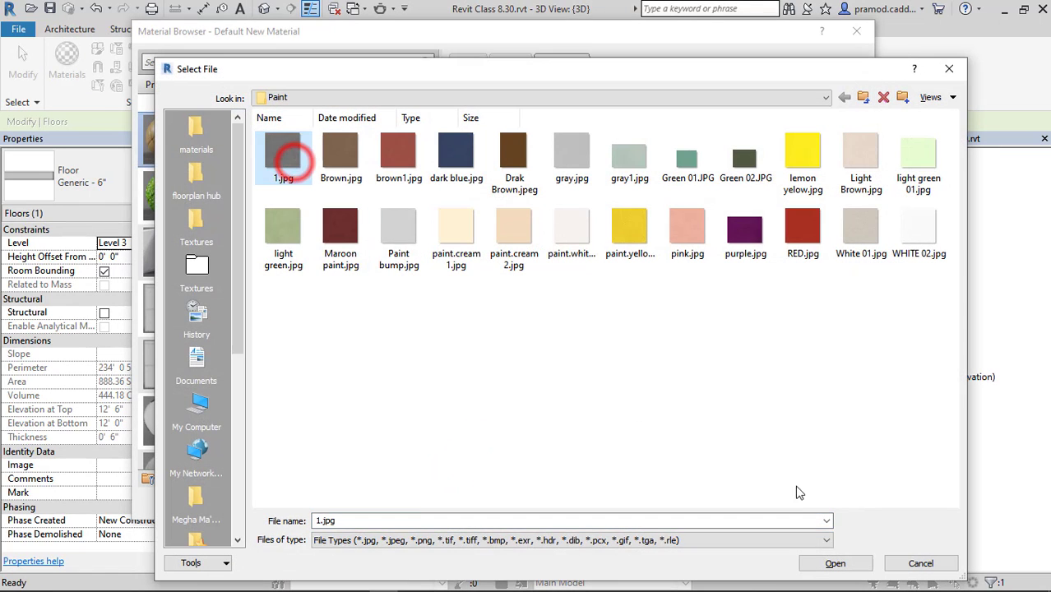
pyautogui.click(864, 97)
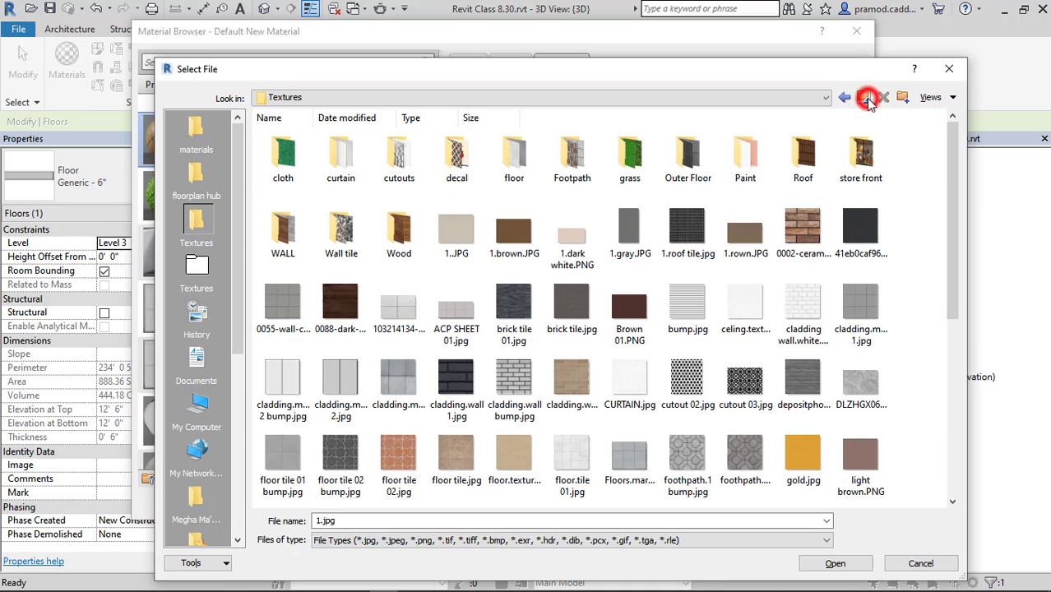
pyautogui.moveTo(949, 216)
pyautogui.mouseDown()
pyautogui.moveTo(953, 421)
pyautogui.moveTo(966, 213)
pyautogui.mouseUp()
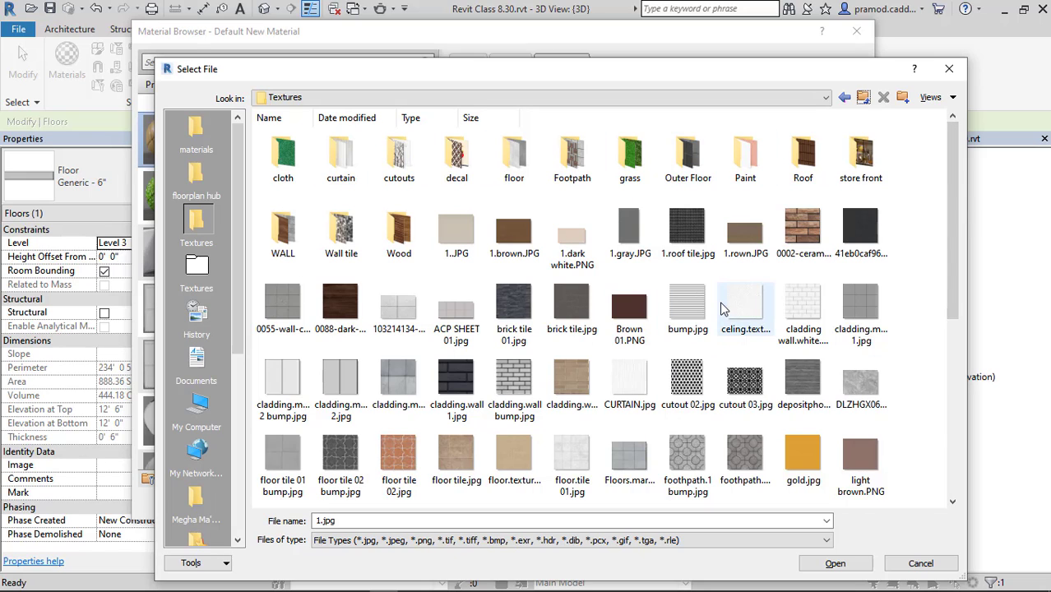
pyautogui.click(954, 73)
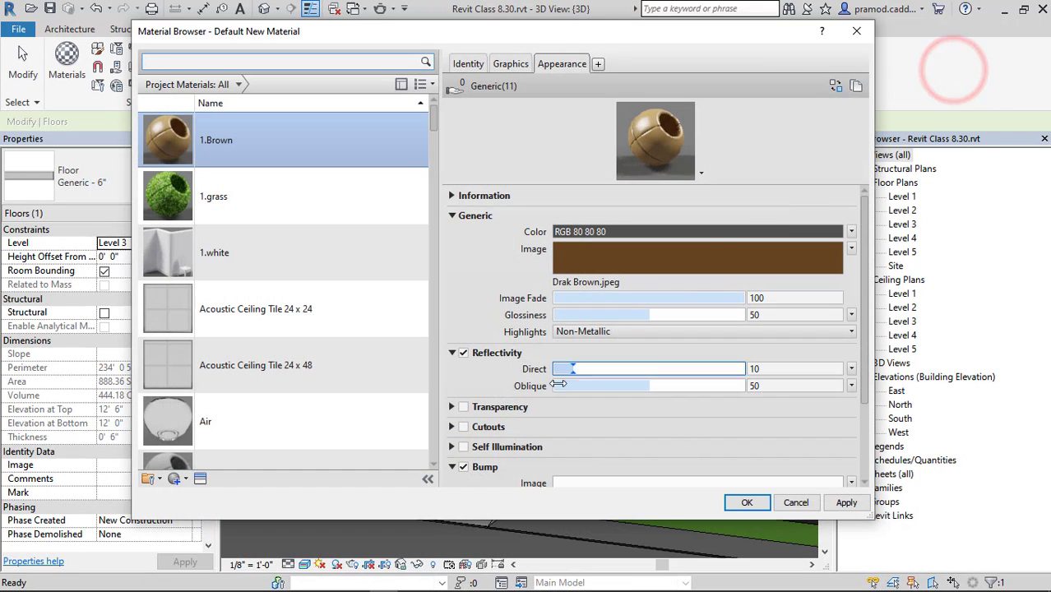
# Step: Assign 1.jpg from the Paint folder as the 1.Brown material's bump image and apply the changes
pyautogui.scroll(-3, 602, 418)
pyautogui.click(612, 392)
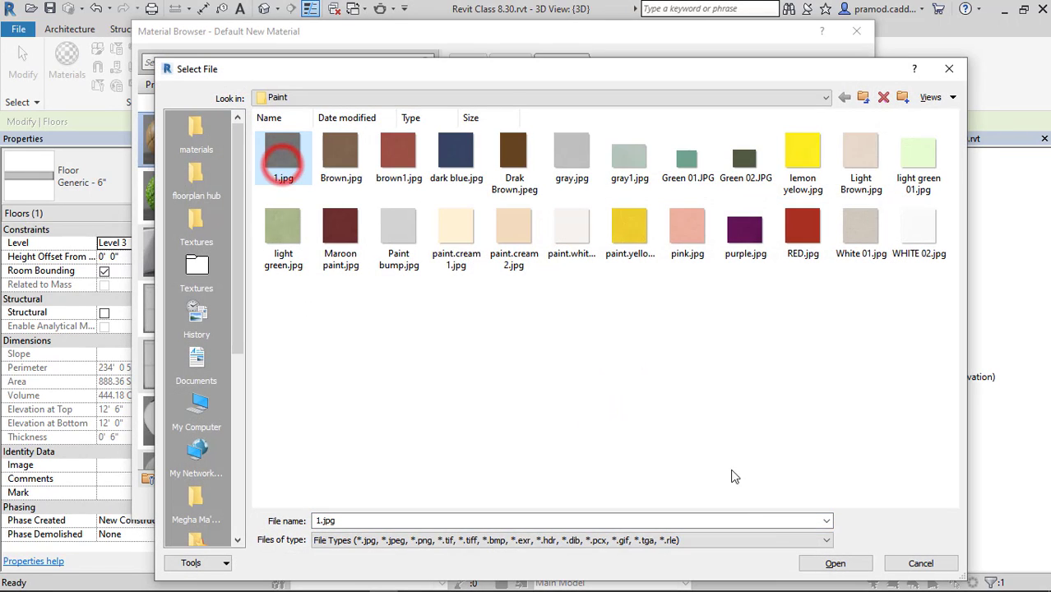
pyautogui.click(835, 563)
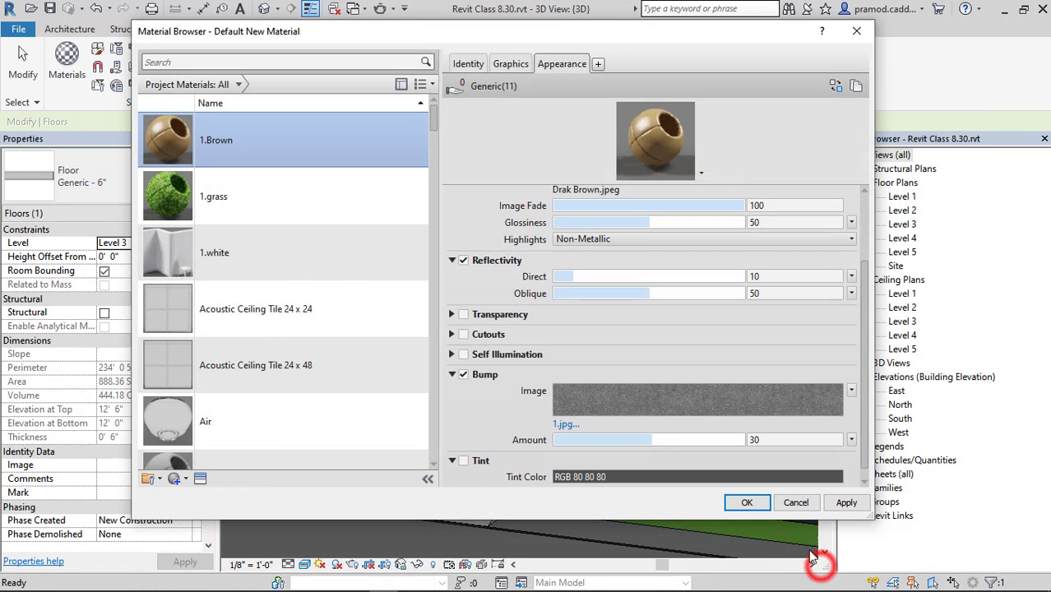
pyautogui.click(845, 502)
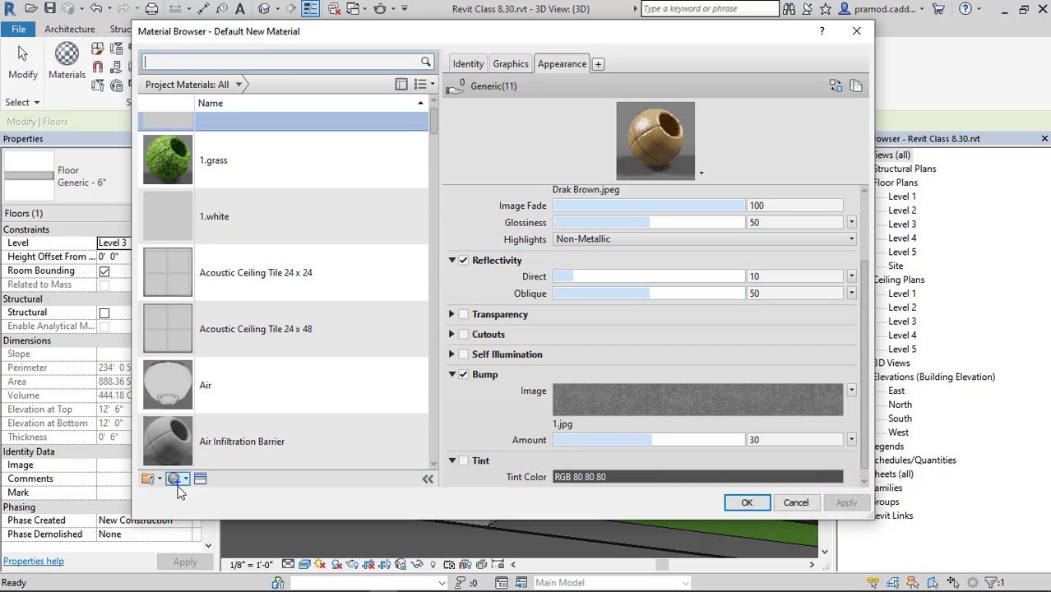
# Step: Create a new material named 1.road and make its shading use the render appearance
pyautogui.click(186, 480)
pyautogui.click(202, 491)
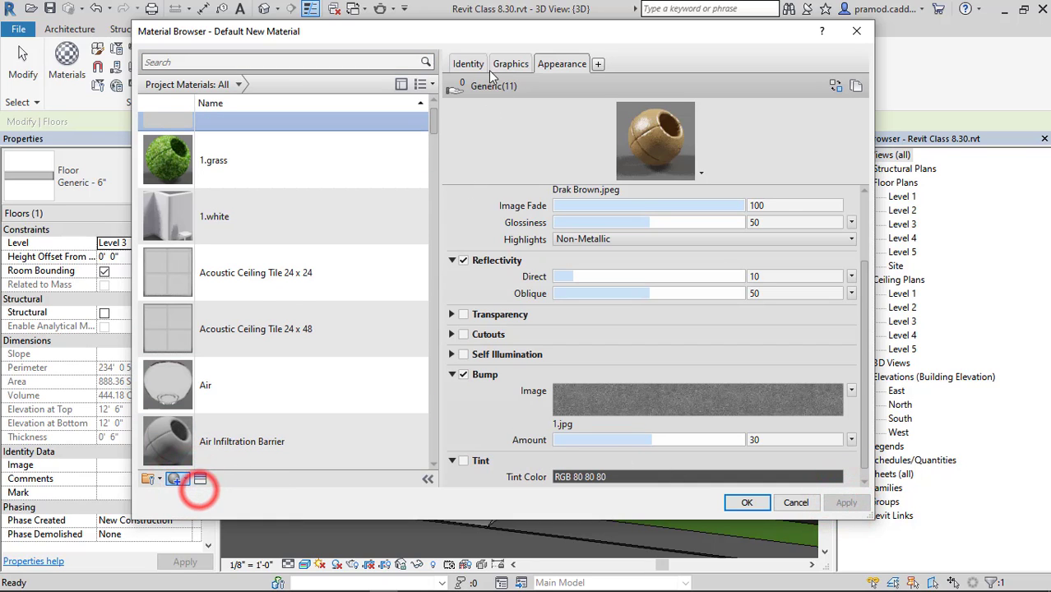
pyautogui.click(474, 64)
pyautogui.click(646, 85)
pyautogui.write('1.')
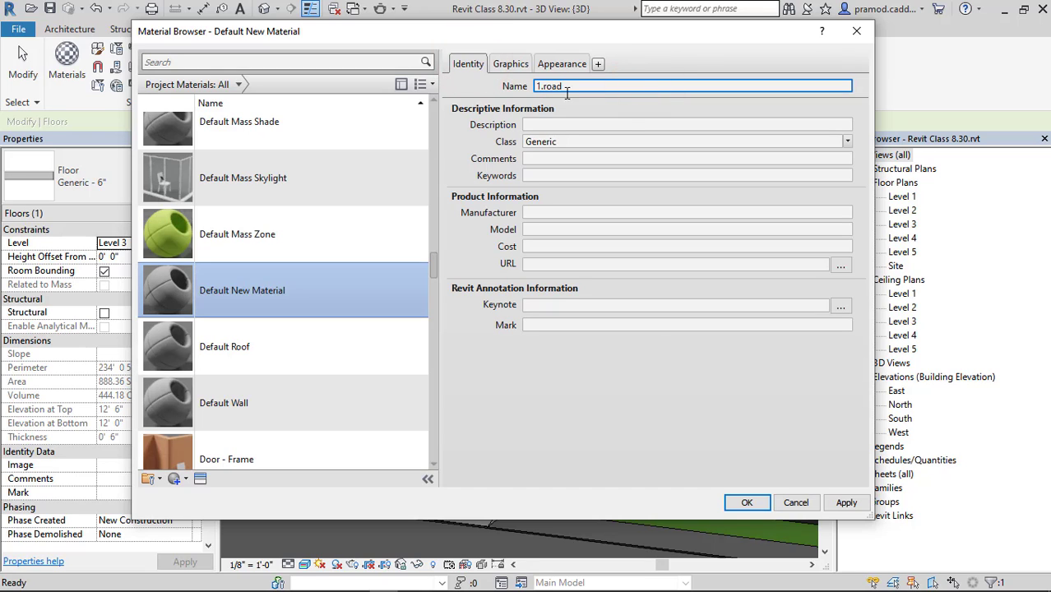
pyautogui.write('road')
pyautogui.click(510, 64)
pyautogui.click(481, 102)
# Step: Assign road1.png from the Textures folder as the 1.road material's generic appearance image
pyautogui.click(560, 64)
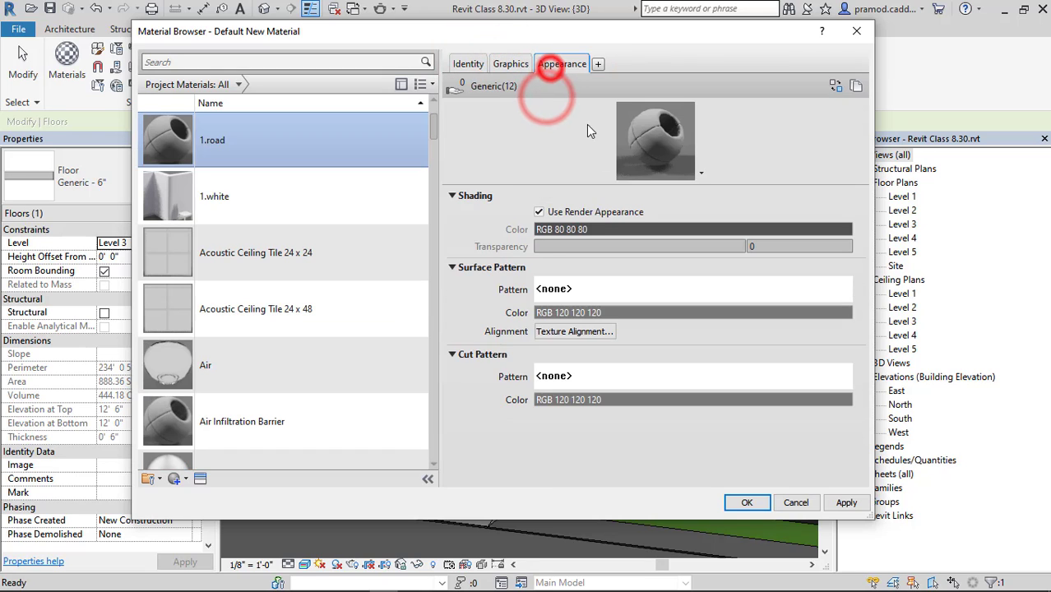
pyautogui.click(621, 263)
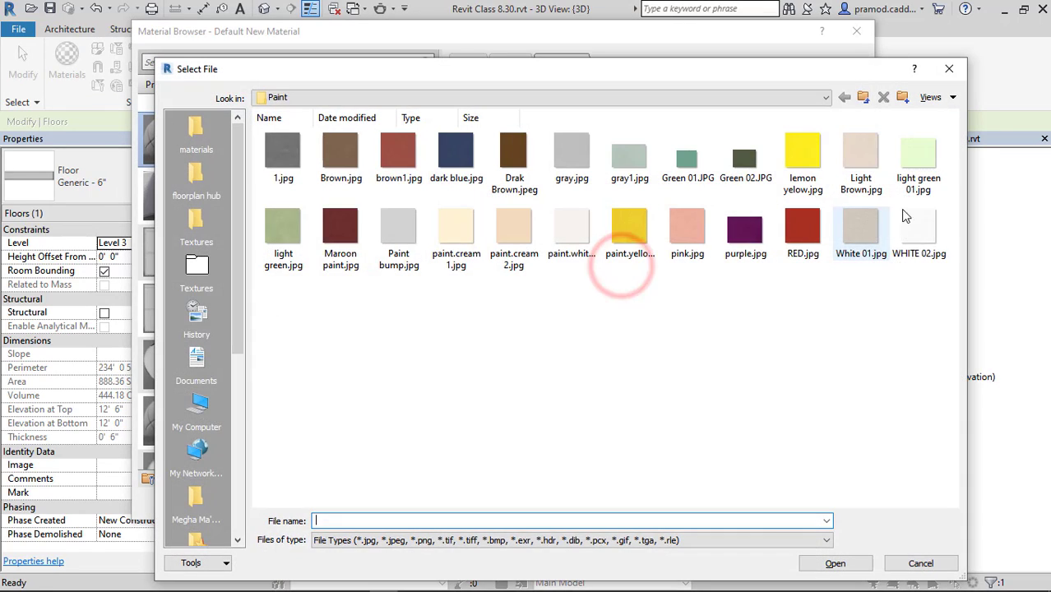
pyautogui.click(863, 97)
pyautogui.moveTo(950, 193); pyautogui.dragTo(953, 350)
pyautogui.click(458, 383)
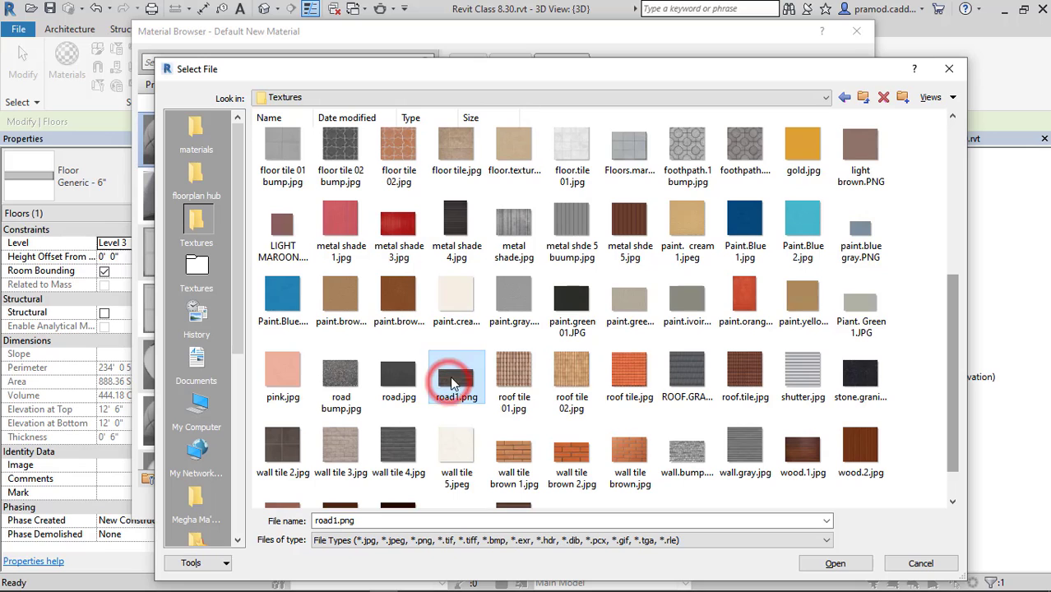
pyautogui.click(835, 564)
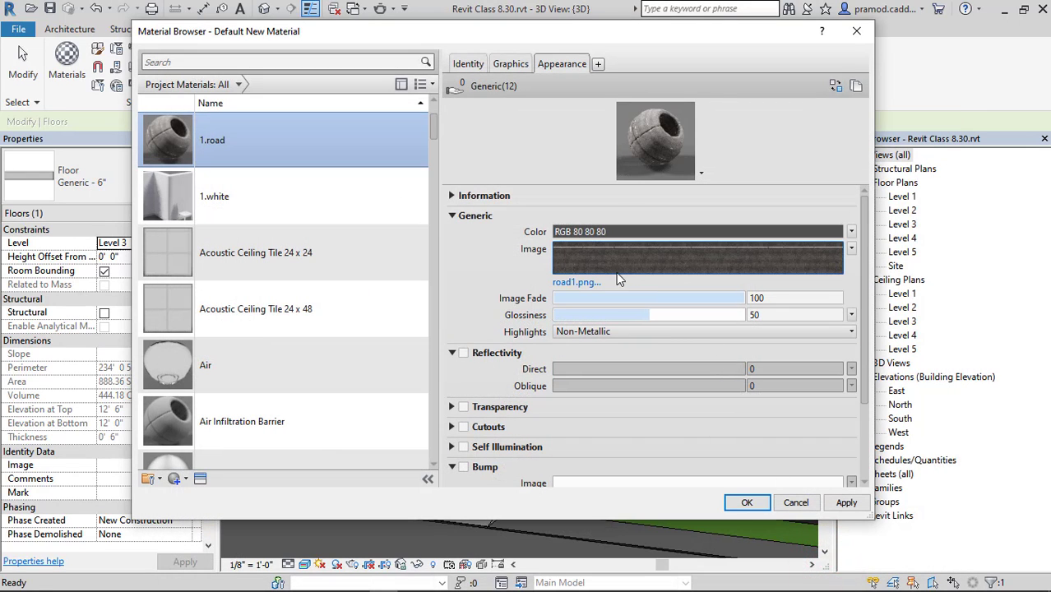
pyautogui.scroll(2, 373, 250)
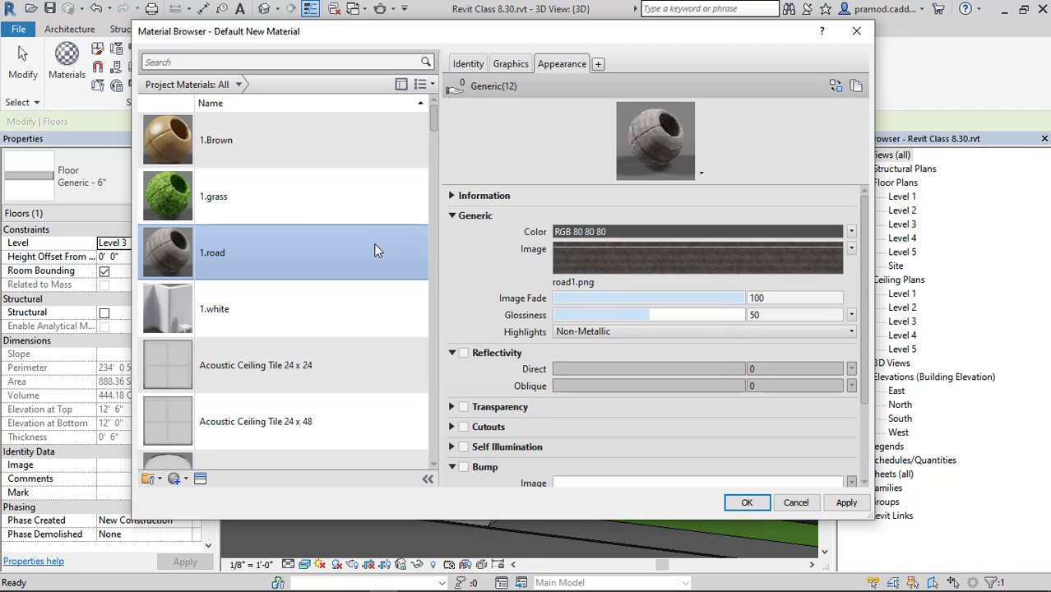
# Step: Create another new material and name it 1.wall tile
pyautogui.scroll(-1, 210, 444)
pyautogui.click(184, 484)
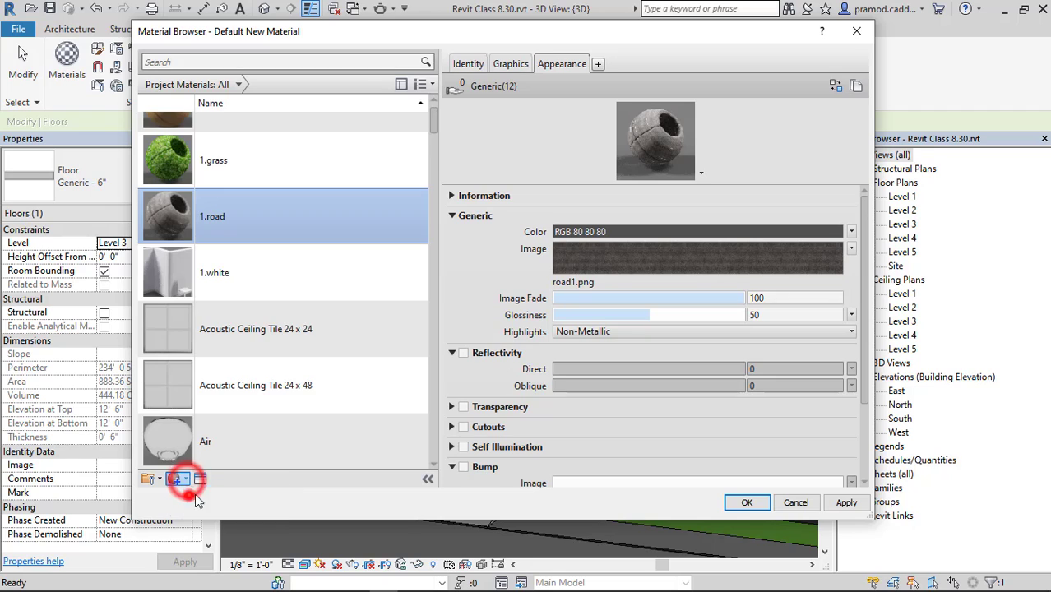
pyautogui.click(465, 65)
pyautogui.doubleClick(650, 90)
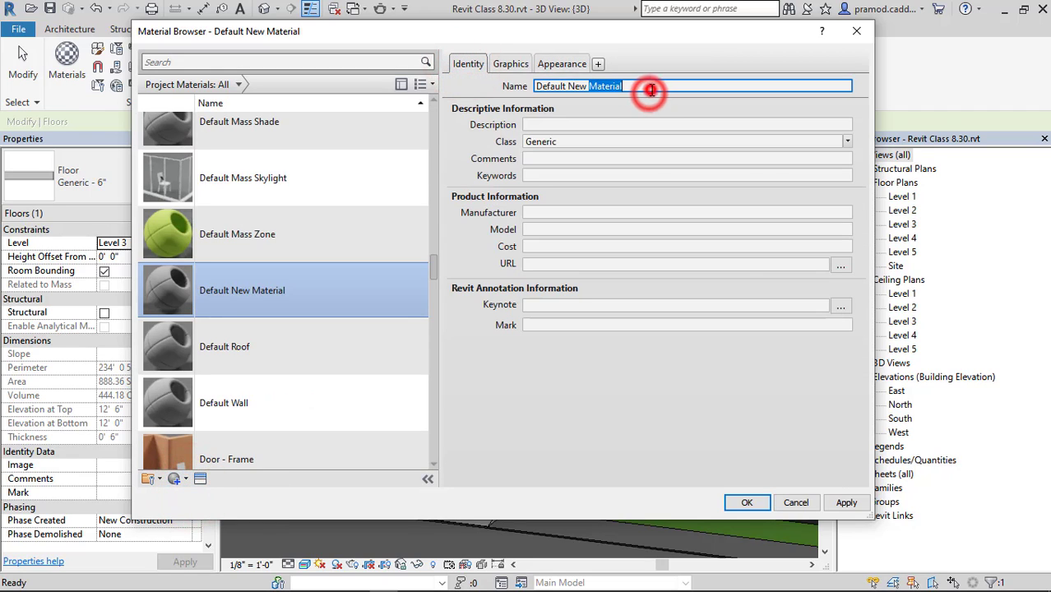
pyautogui.press('BackSpace')
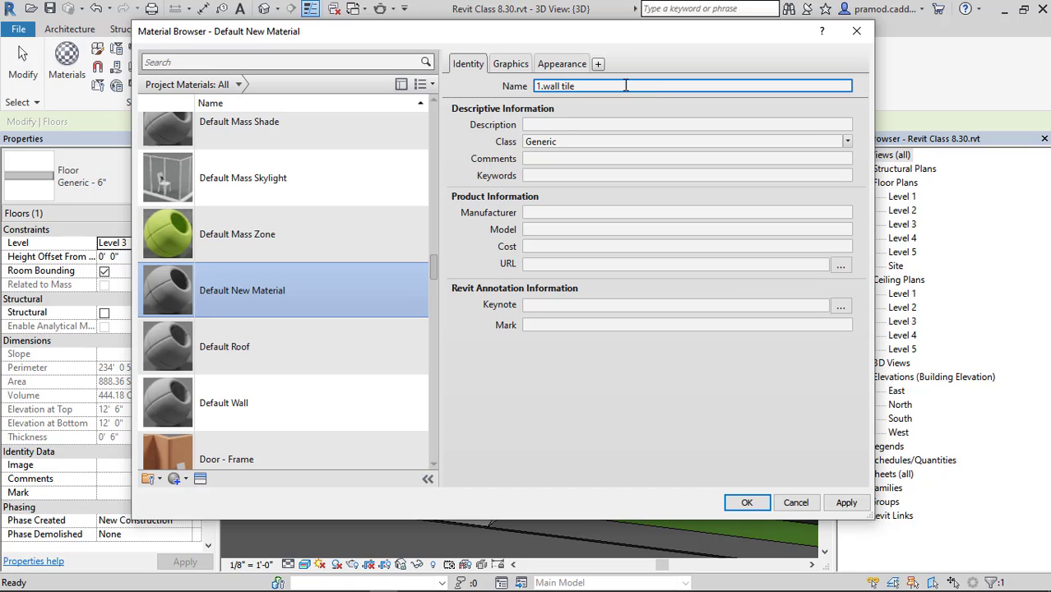
# Step: Make the 1.wall tile material's shading use the render appearance and open the file selection for its generic image
pyautogui.click(504, 64)
pyautogui.click(540, 103)
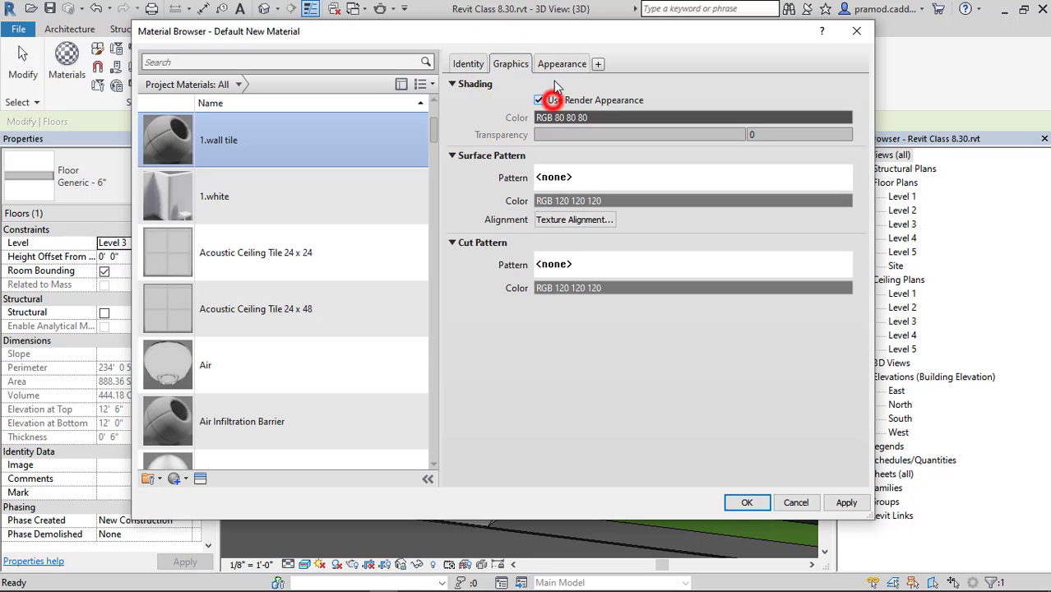
pyautogui.click(557, 66)
pyautogui.click(627, 256)
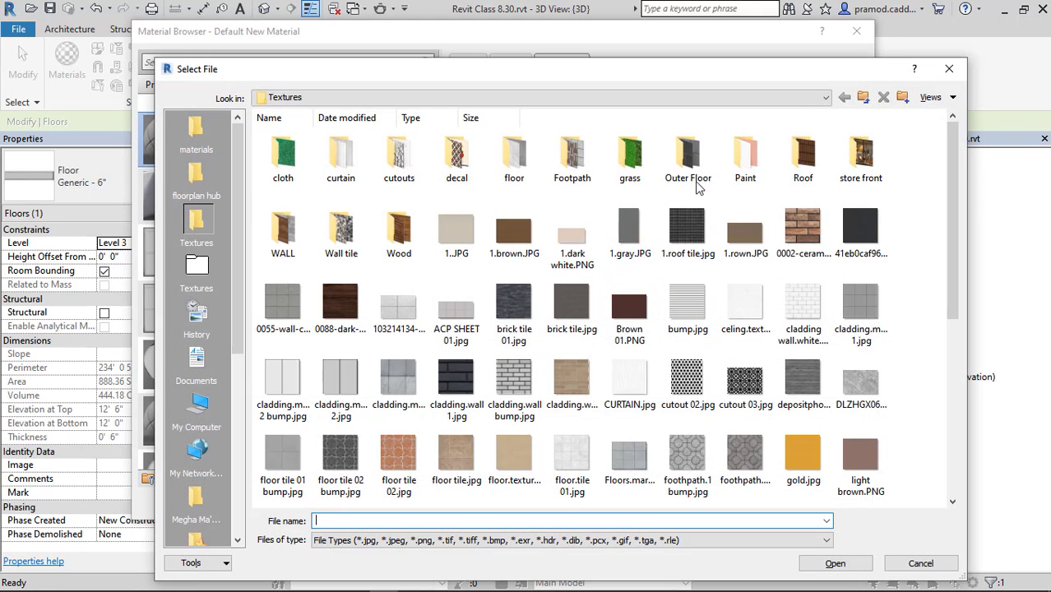
pyautogui.doubleClick(345, 229)
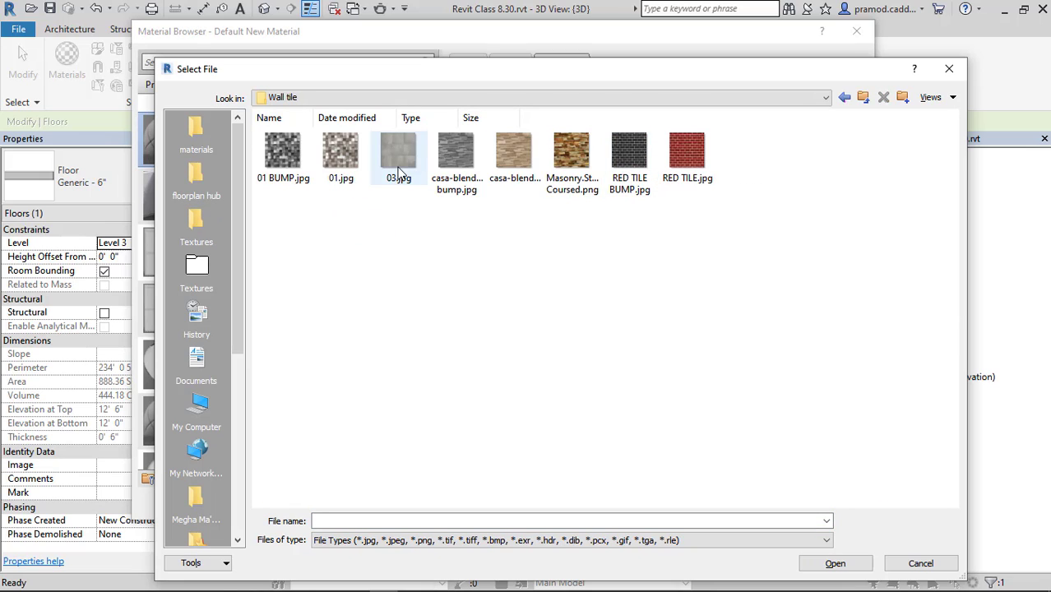
pyautogui.click(461, 153)
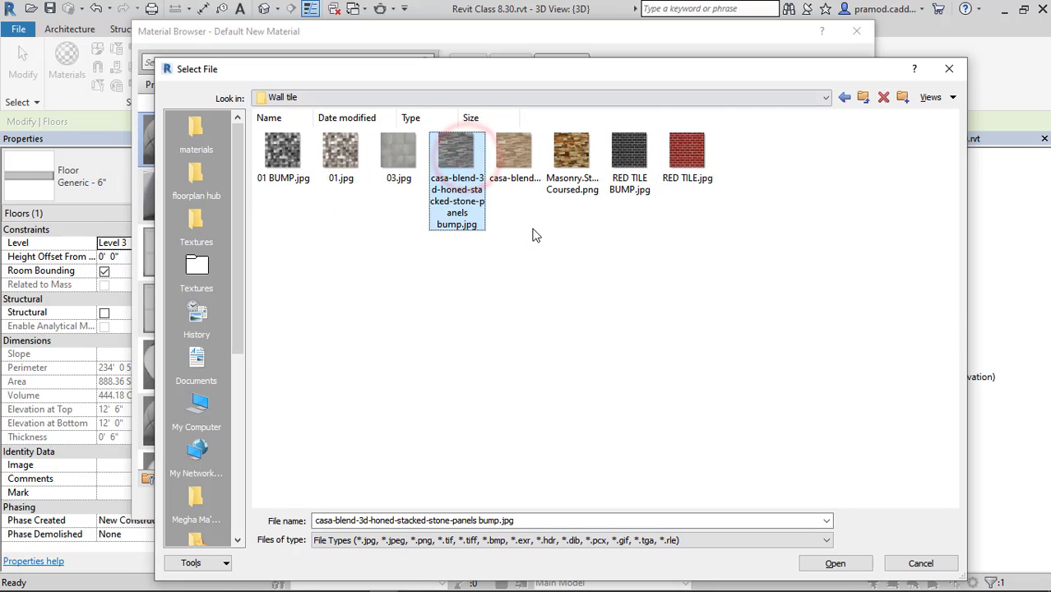
pyautogui.keyDown('ctrl'); pyautogui.scroll(2, 534, 234); pyautogui.keyUp('ctrl')
pyautogui.click(863, 98)
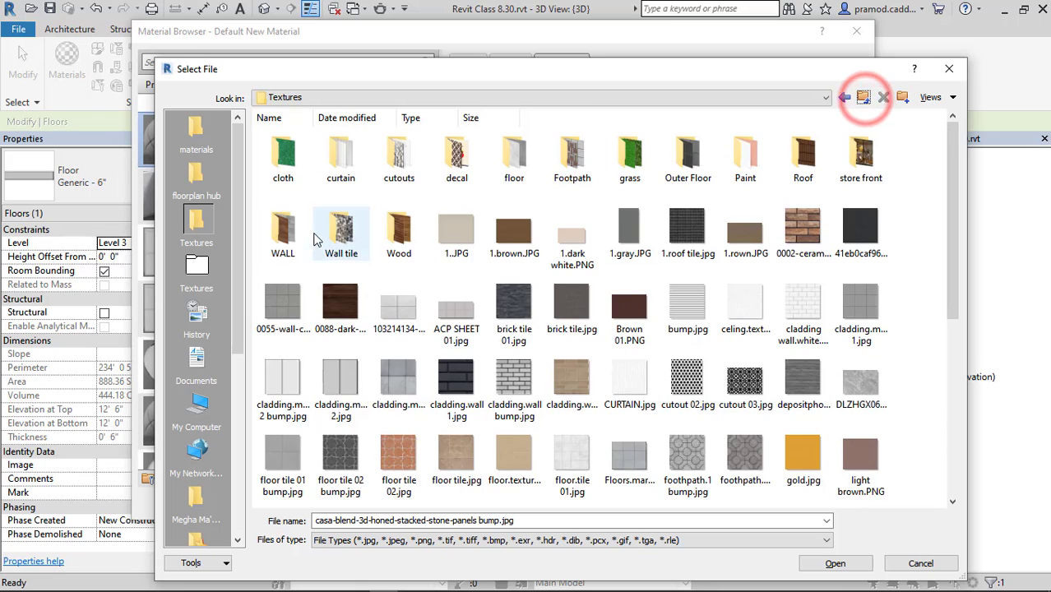
# Step: Assign covering 02.jpg from the WALL texture folder as the 1.wall tile material's generic appearance image
pyautogui.doubleClick(284, 233)
pyautogui.keyDown('ctrl'); pyautogui.scroll(3, 441, 234); pyautogui.keyUp('ctrl')
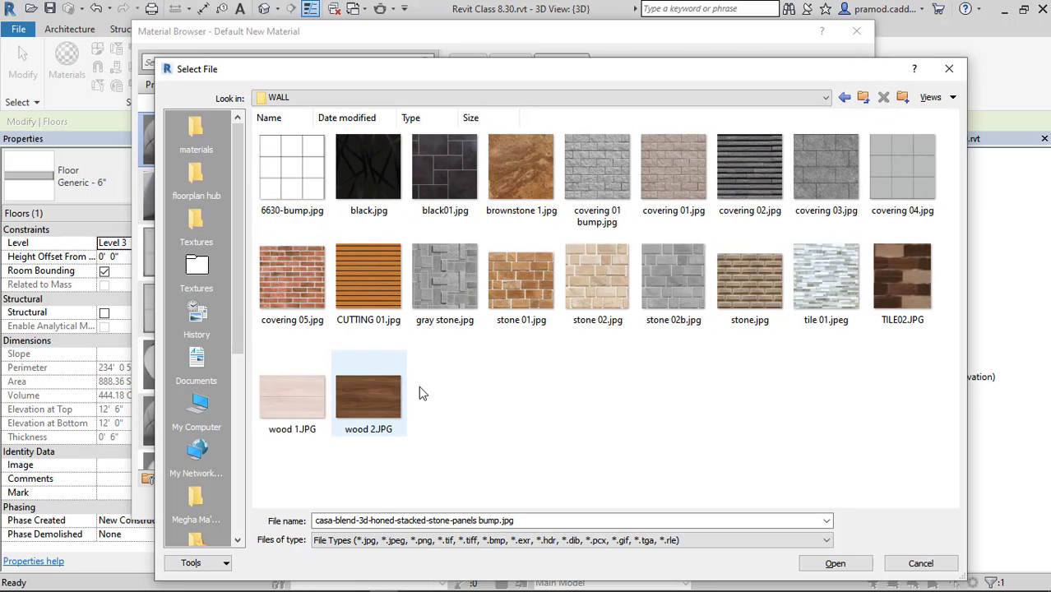
pyautogui.click(743, 169)
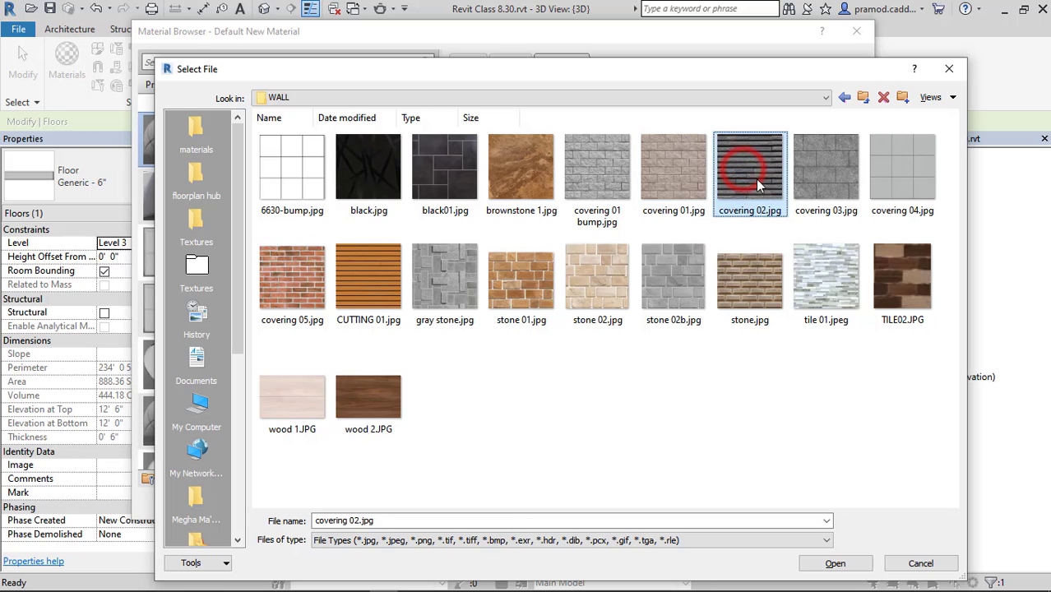
pyautogui.click(835, 563)
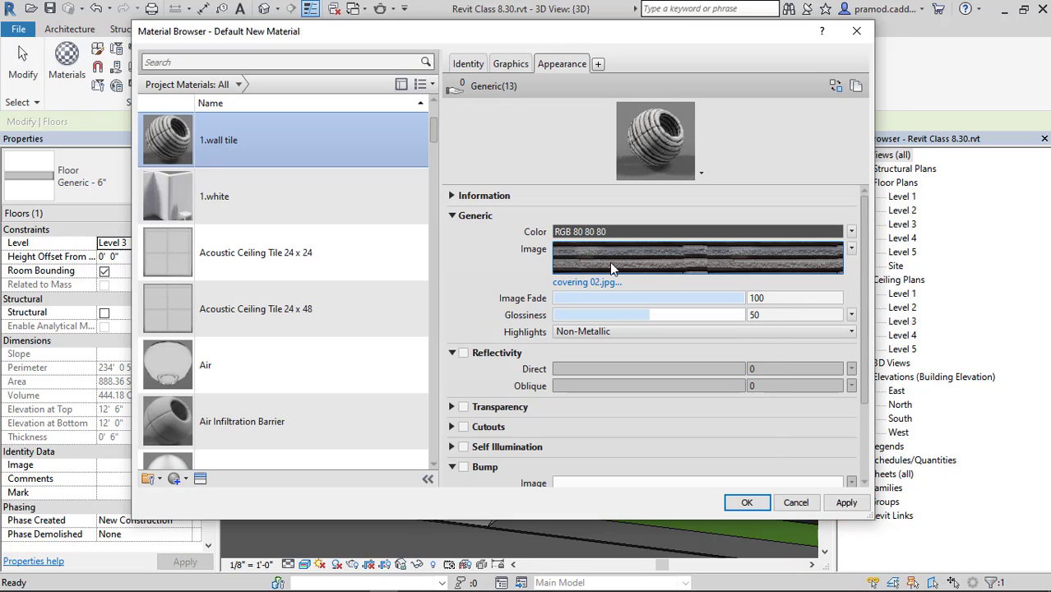
# Step: Set the covering 02.jpg texture's sample size to 3' wide and 3' high and accept the material changes
pyautogui.click(605, 250)
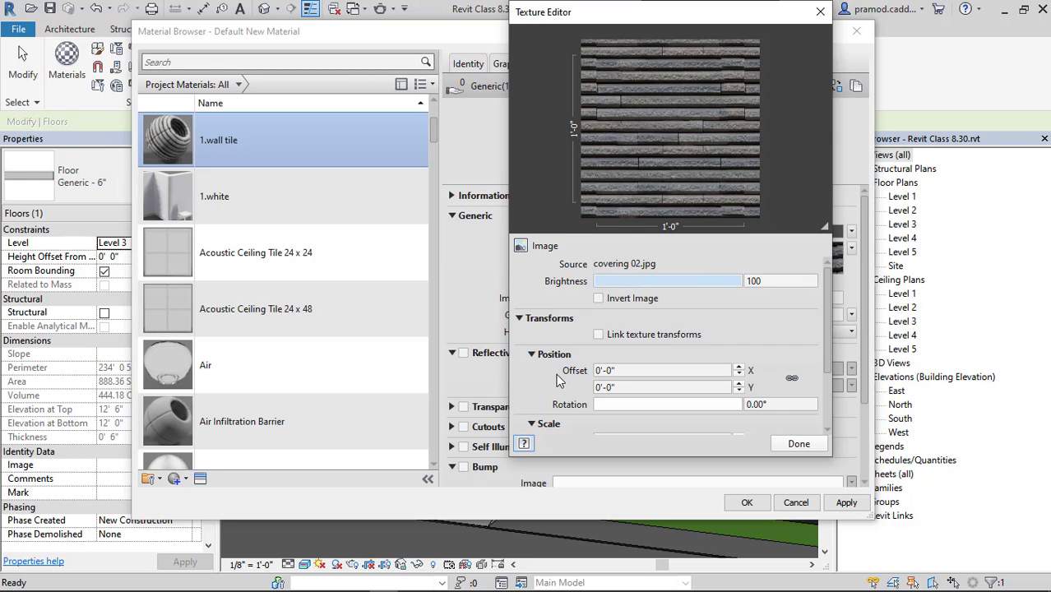
pyautogui.scroll(-2, 575, 378)
pyautogui.write("3'")
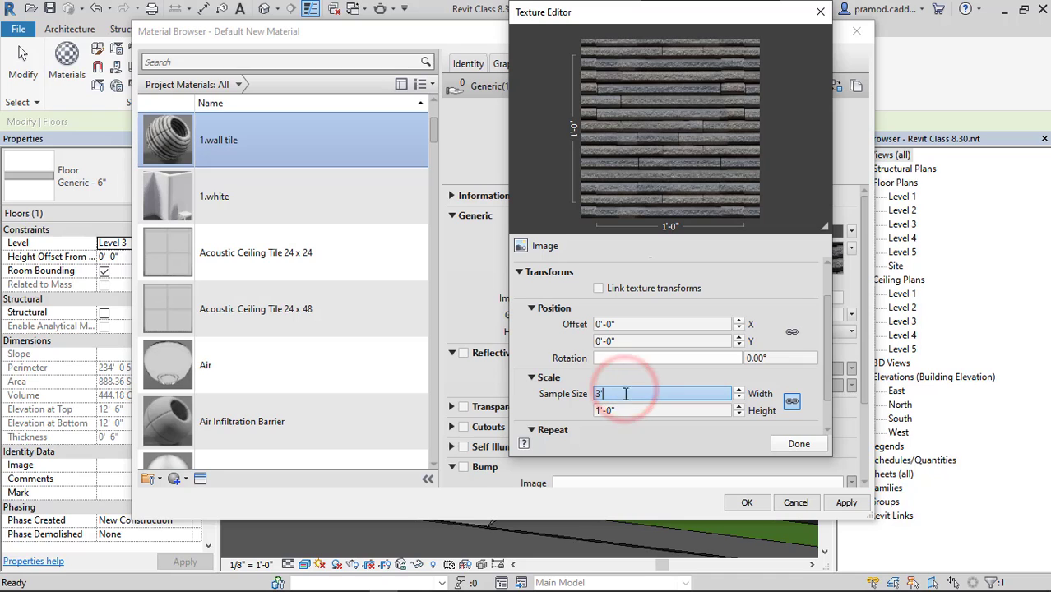
pyautogui.click(629, 411)
pyautogui.click(799, 443)
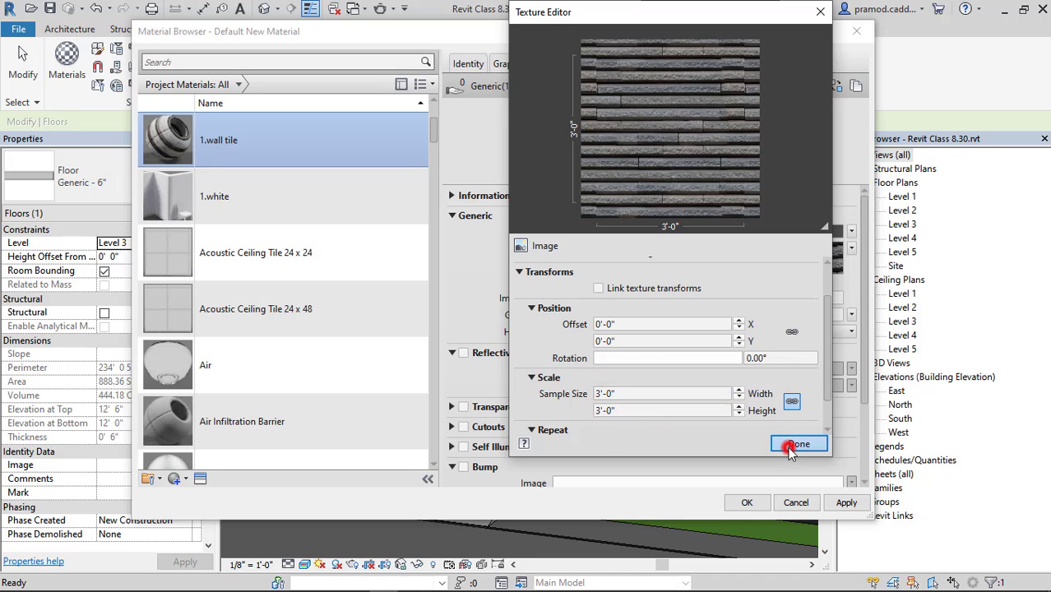
pyautogui.click(749, 503)
pyautogui.press('Escape')
# Step: Open the casework frame on the house's front facade for in-place editing
pyautogui.keyDown('shift'); pyautogui.moveTo(468, 415); pyautogui.dragTo(575, 347, button='middle'); pyautogui.keyUp('shift')
pyautogui.scroll(3, 521, 355)
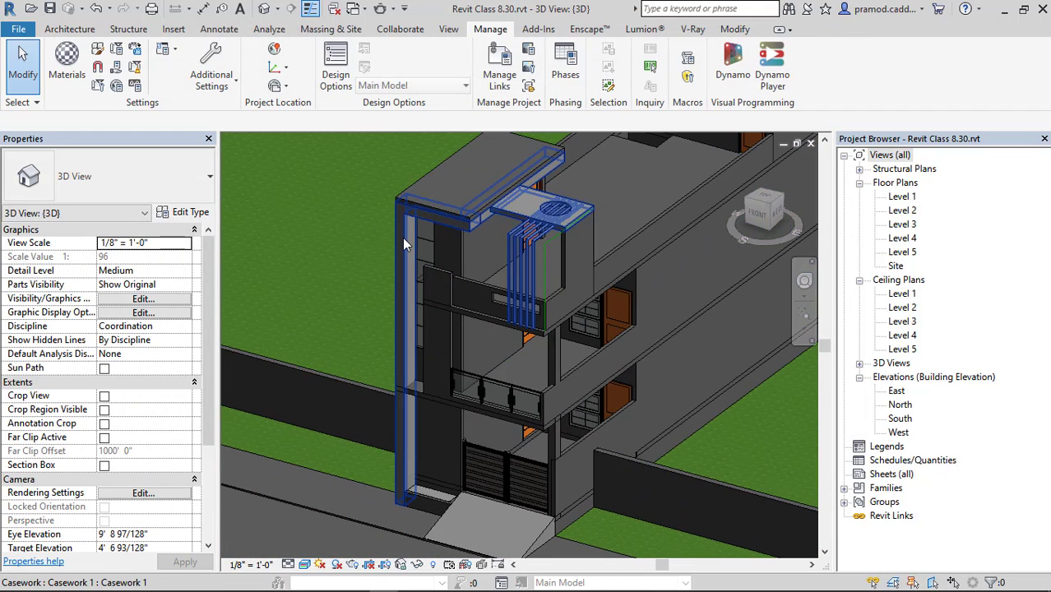
pyautogui.click(402, 240)
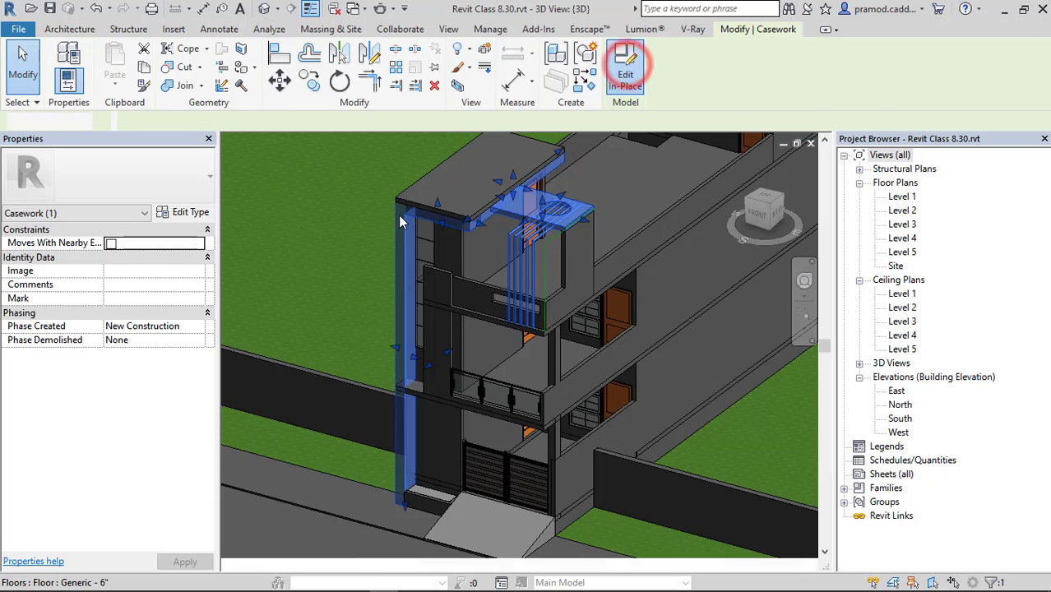
pyautogui.scroll(3, 400, 221)
# Step: Assign the 1.white material to the tall facade frame extrusion that turns under the roof slab
pyautogui.click(409, 215)
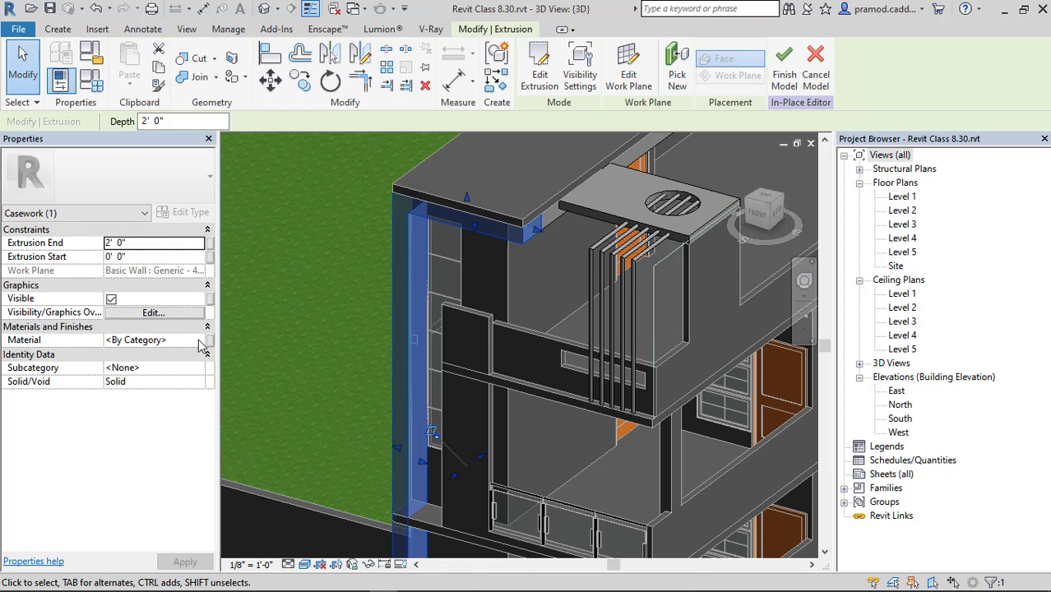
pyautogui.click(201, 344)
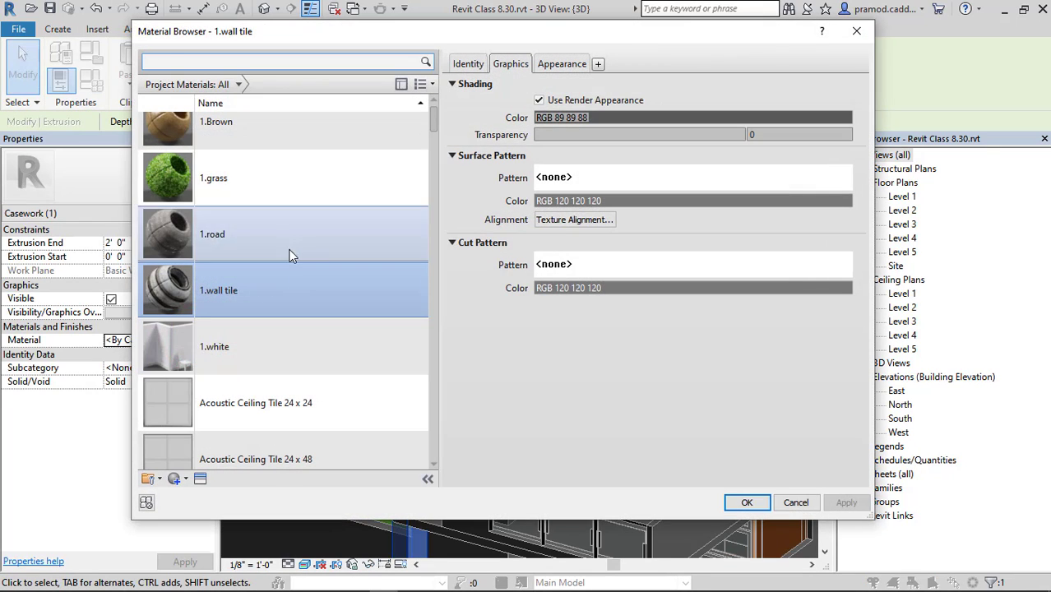
pyautogui.click(267, 333)
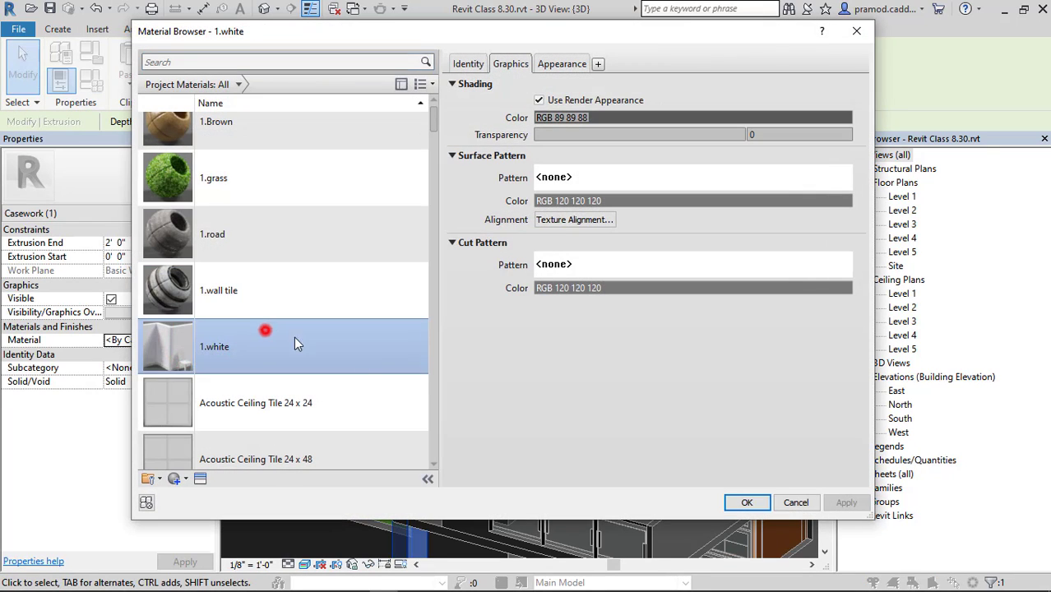
pyautogui.click(754, 501)
pyautogui.press('Escape')
# Step: Assign the 1.white material to the extrusion under the roof slab's side edge and finish the in-place model
pyautogui.keyDown('shift'); pyautogui.moveTo(568, 286); pyautogui.dragTo(507, 262, button='middle'); pyautogui.keyUp('shift')
pyautogui.click(500, 221)
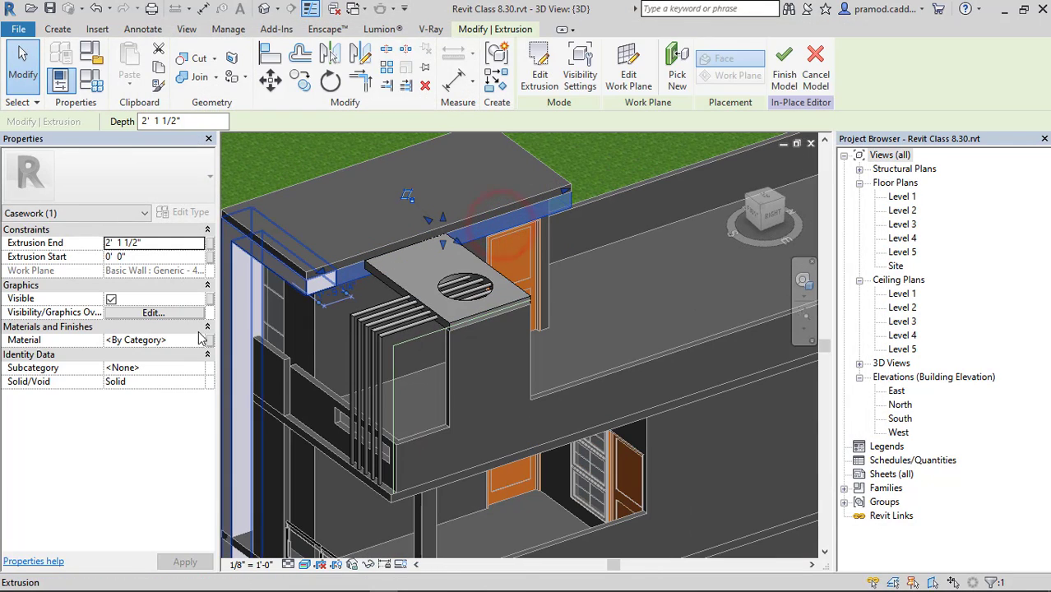
pyautogui.click(200, 339)
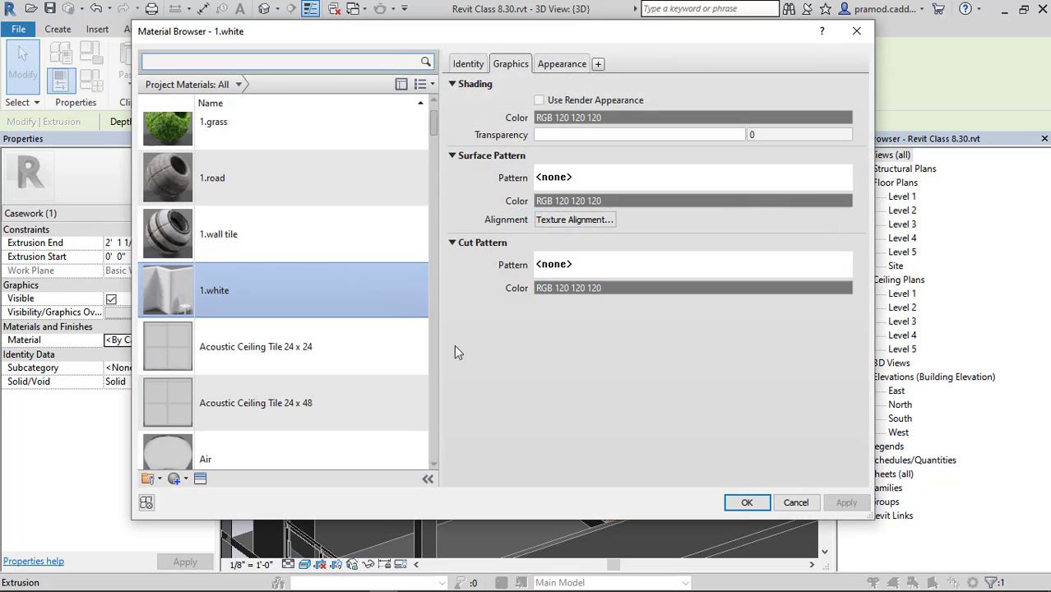
pyautogui.click(746, 504)
pyautogui.keyDown('shift'); pyautogui.moveTo(501, 272); pyautogui.dragTo(522, 355, button='middle'); pyautogui.keyUp('shift')
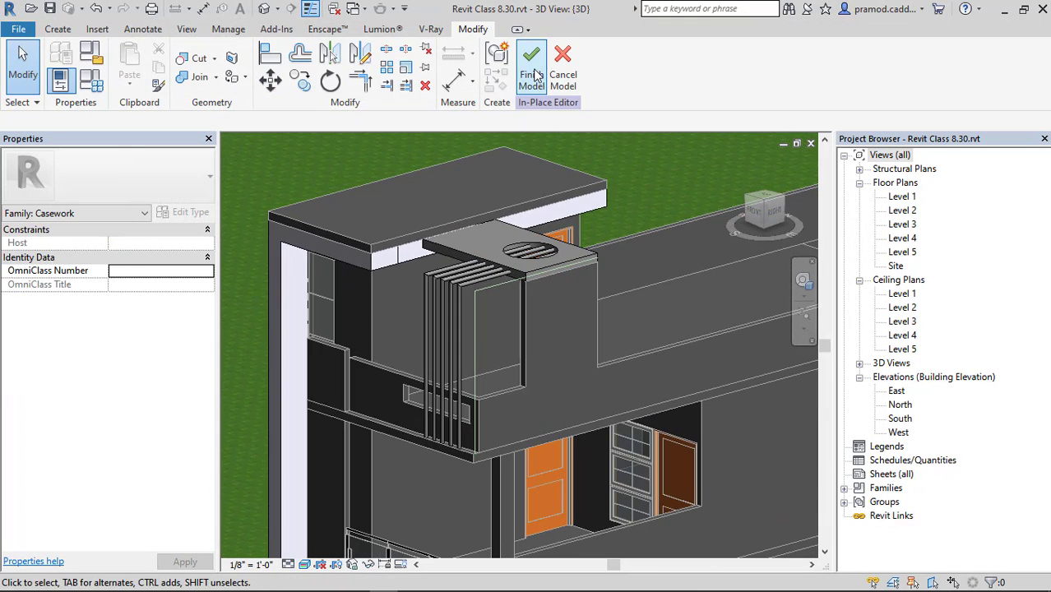
pyautogui.click(532, 72)
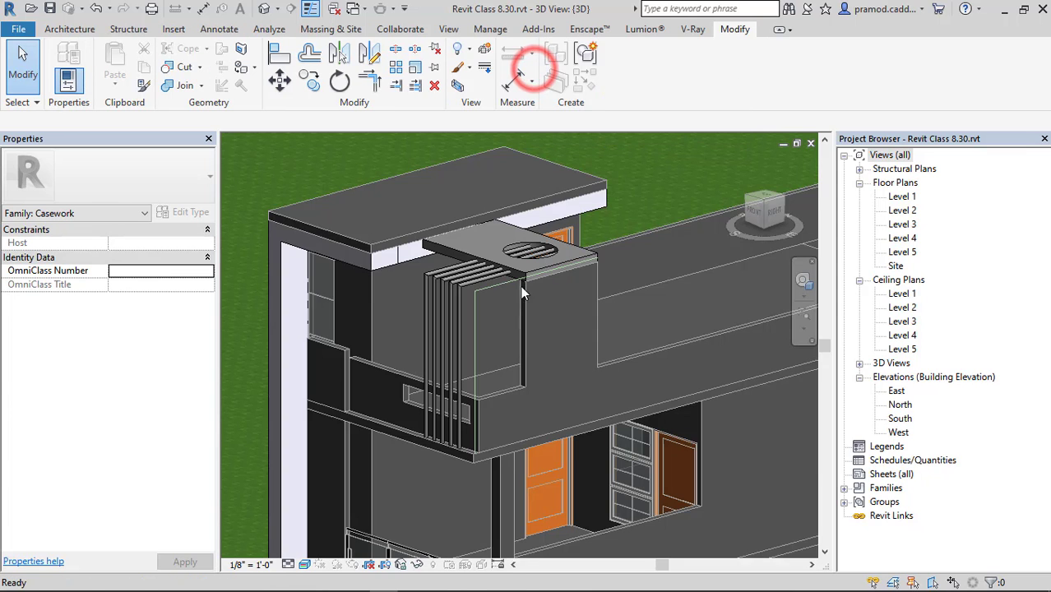
# Step: Open the slatted canopy casework for in-place editing and assign the 1.Brown material to its flat top slab extrusion
pyautogui.click(471, 241)
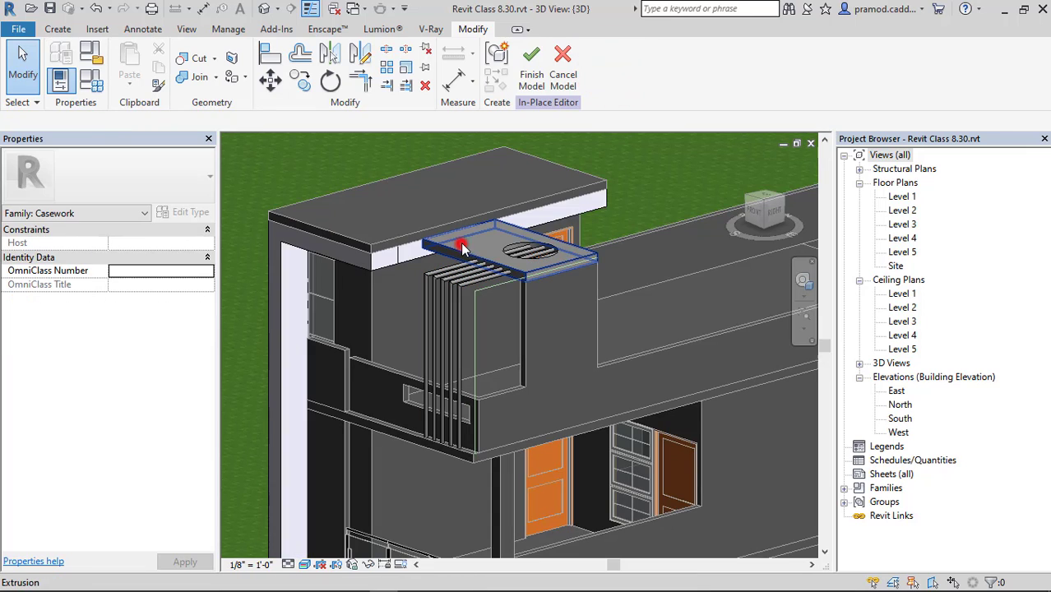
pyautogui.click(462, 240)
pyautogui.click(198, 341)
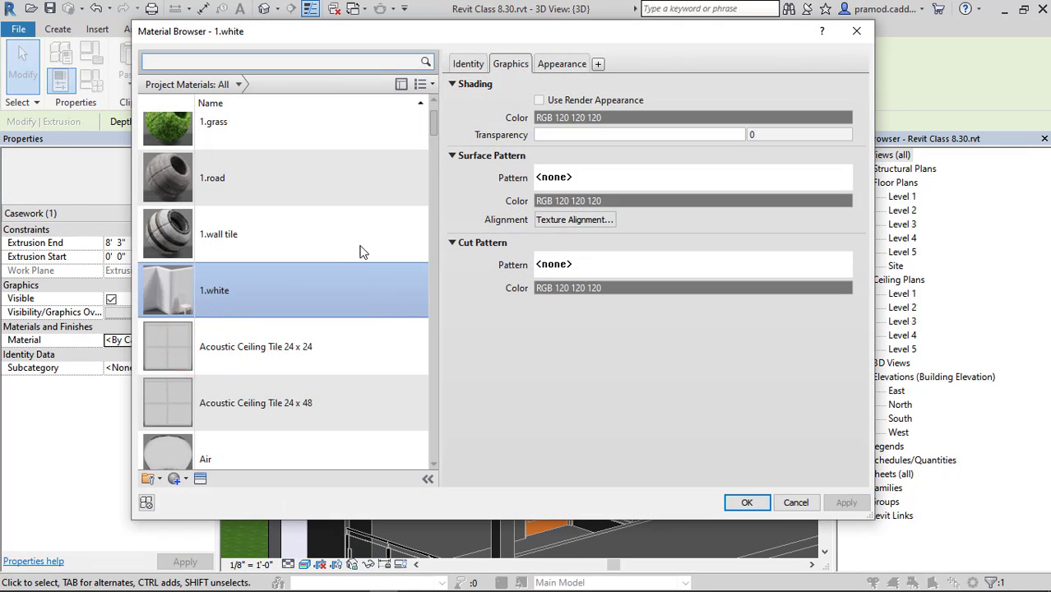
pyautogui.scroll(2, 334, 273)
pyautogui.click(315, 157)
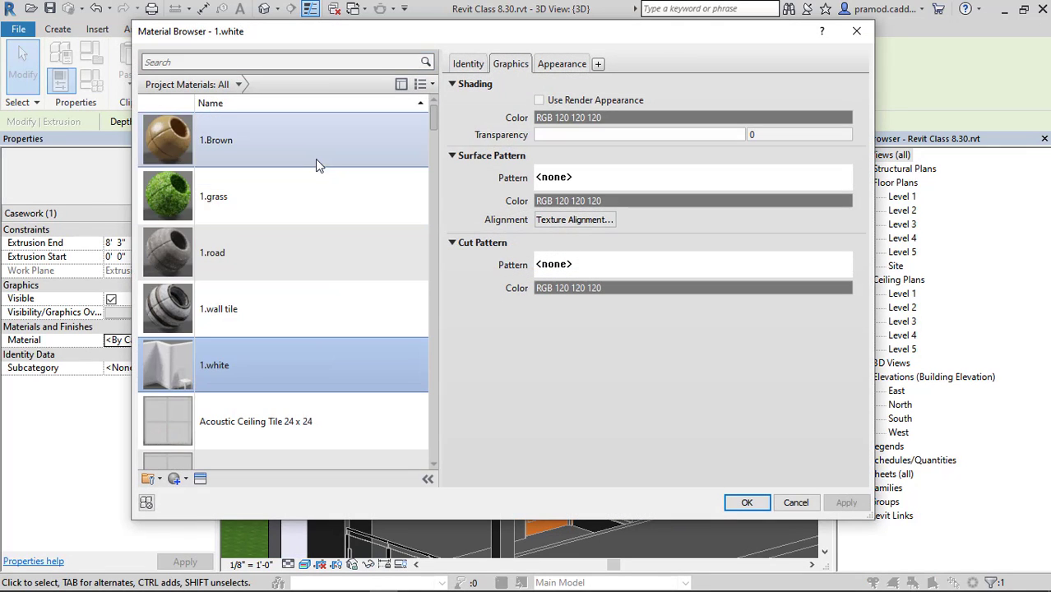
pyautogui.click(740, 502)
pyautogui.press('Escape')
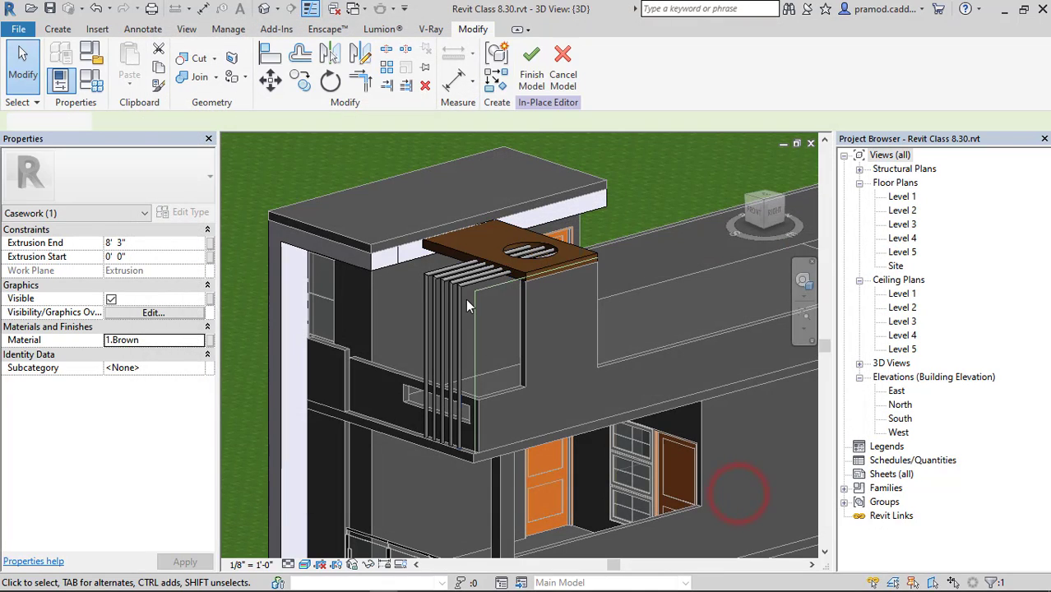
# Step: Select the sweep forming the canopy's vertical bars and choose Iron, Ductile as its material
pyautogui.click(446, 285)
pyautogui.keyDown('shift'); pyautogui.moveTo(562, 367); pyautogui.dragTo(321, 334, button='middle'); pyautogui.keyUp('shift')
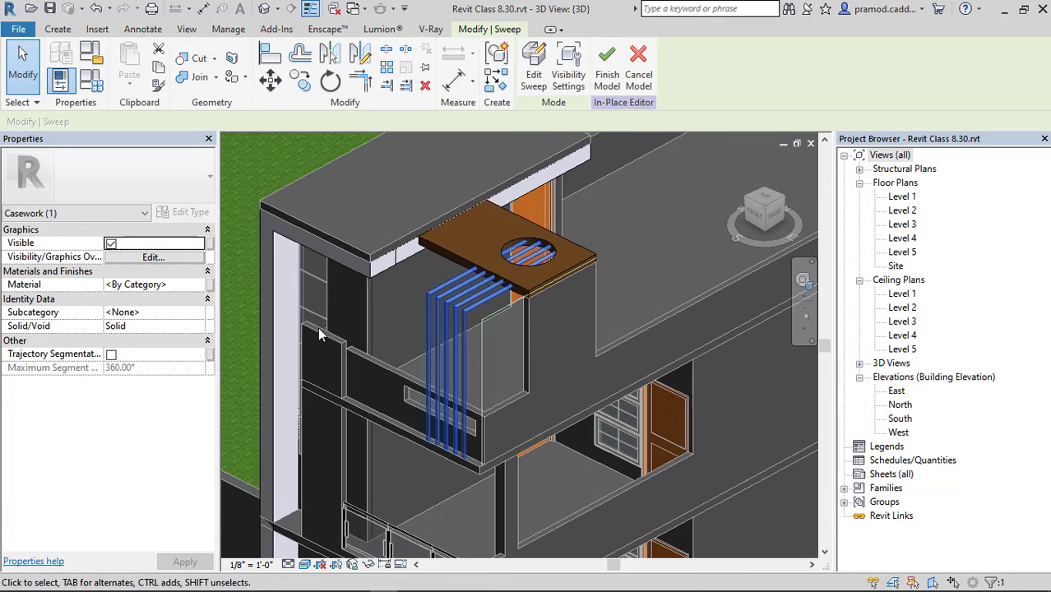
pyautogui.click(199, 283)
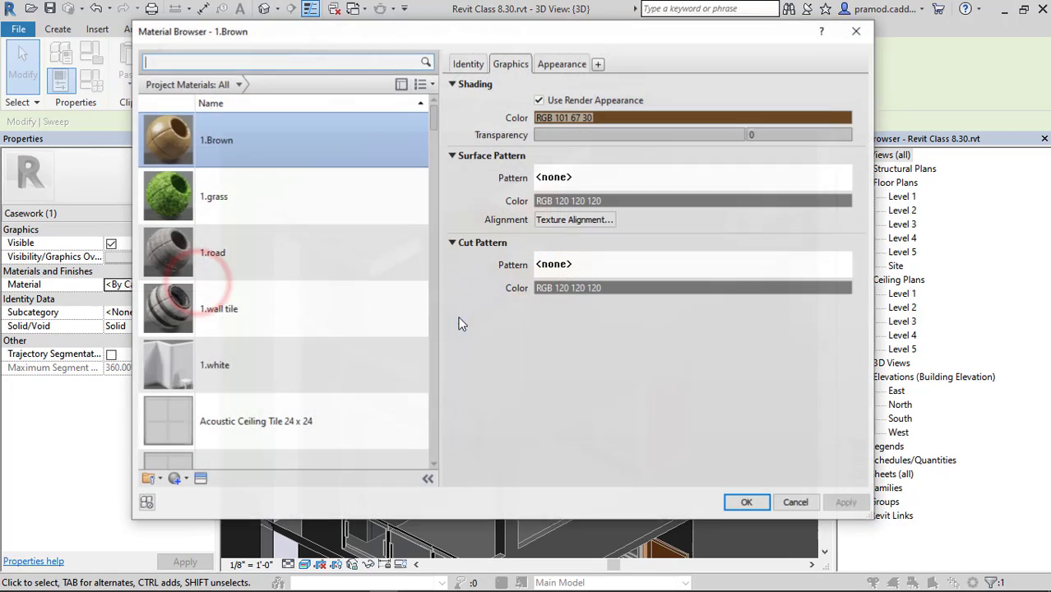
pyautogui.scroll(-8, 371, 262)
pyautogui.scroll(-15, 371, 267)
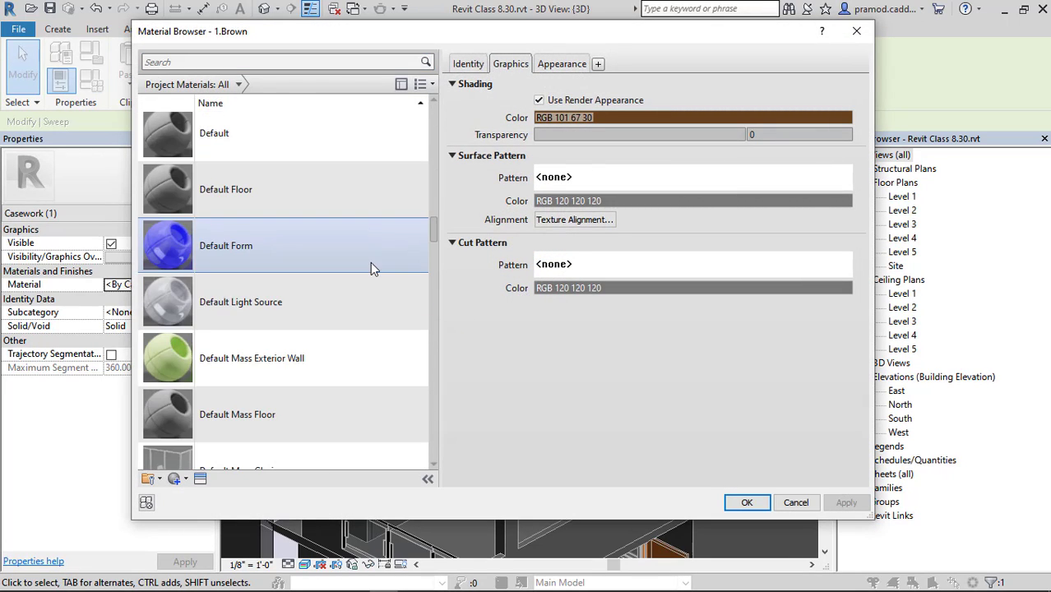
pyautogui.scroll(-3, 370, 268)
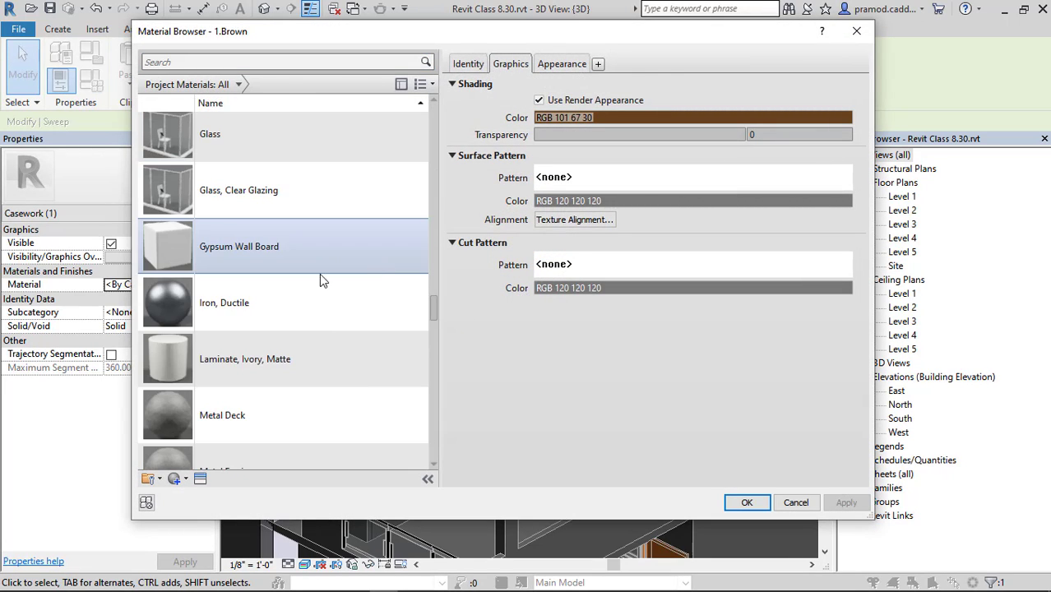
pyautogui.click(275, 288)
# Step: Set the Iron, Ductile appearance color to RGB 16 17 18, accept the material and finish the in-place model
pyautogui.click(563, 63)
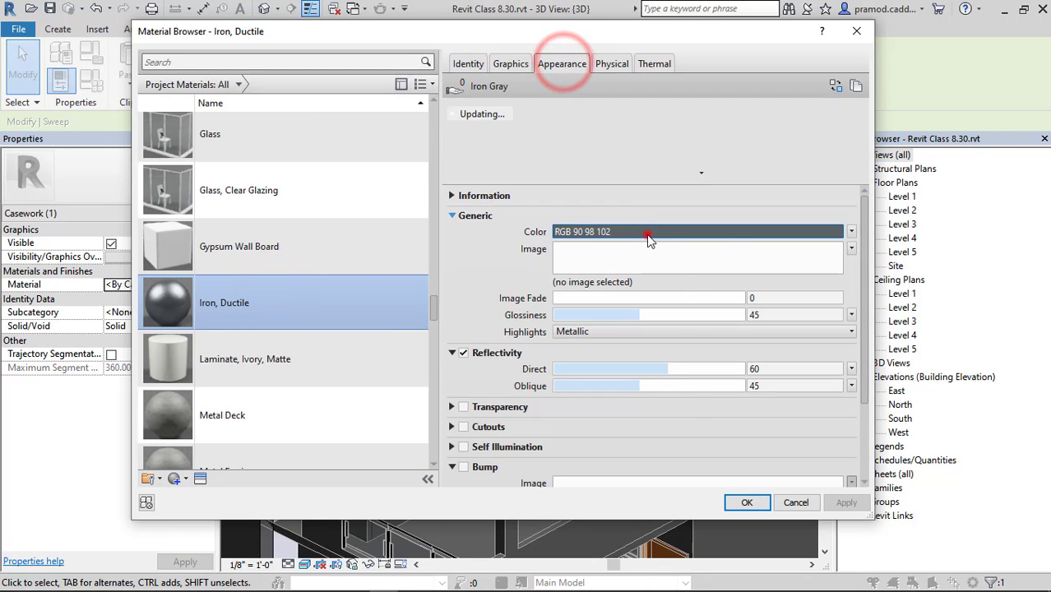
pyautogui.click(646, 231)
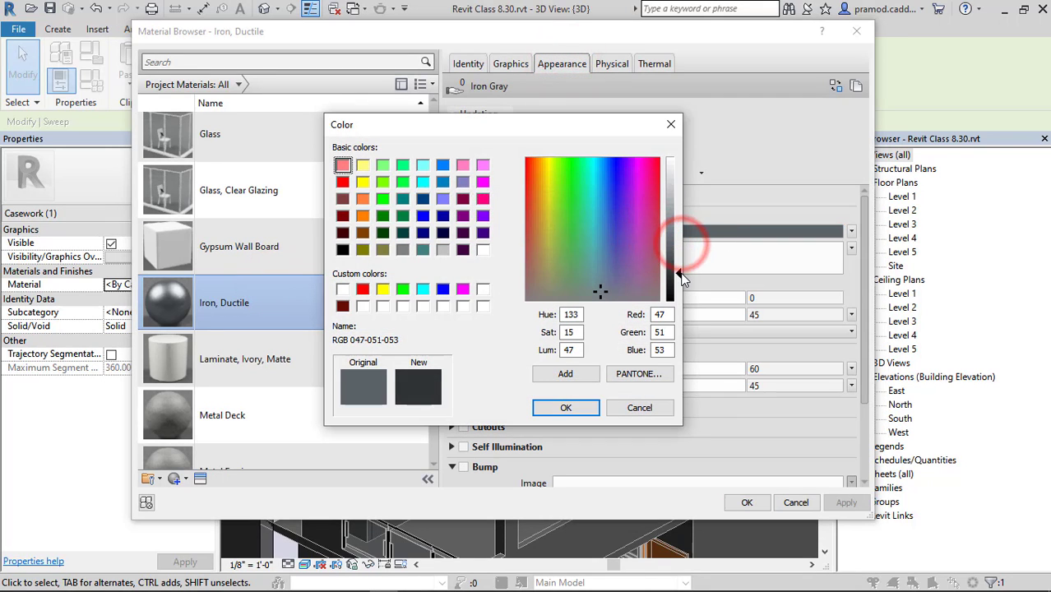
pyautogui.click(592, 409)
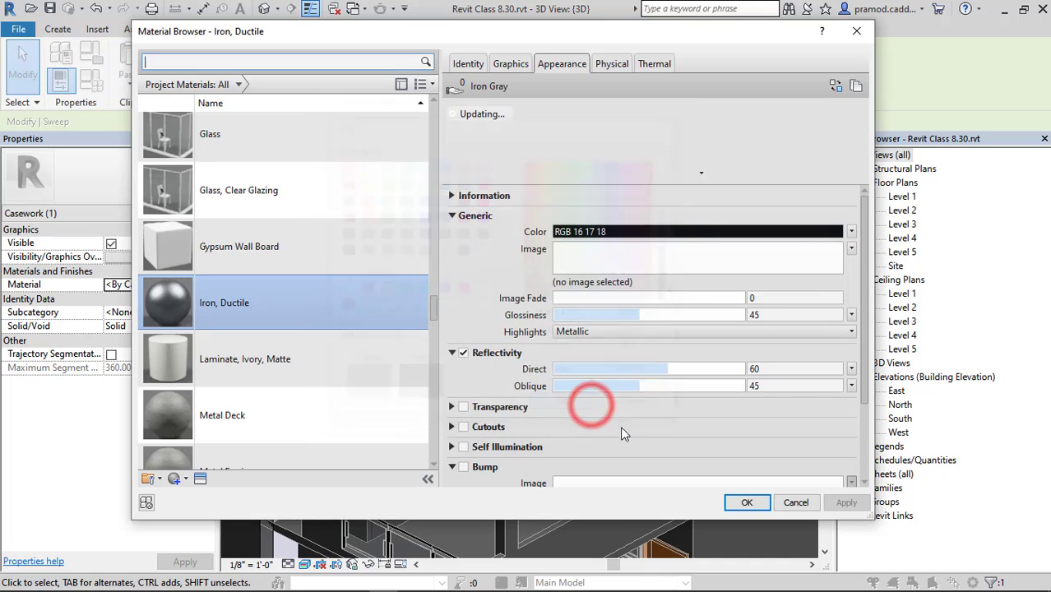
pyautogui.click(743, 501)
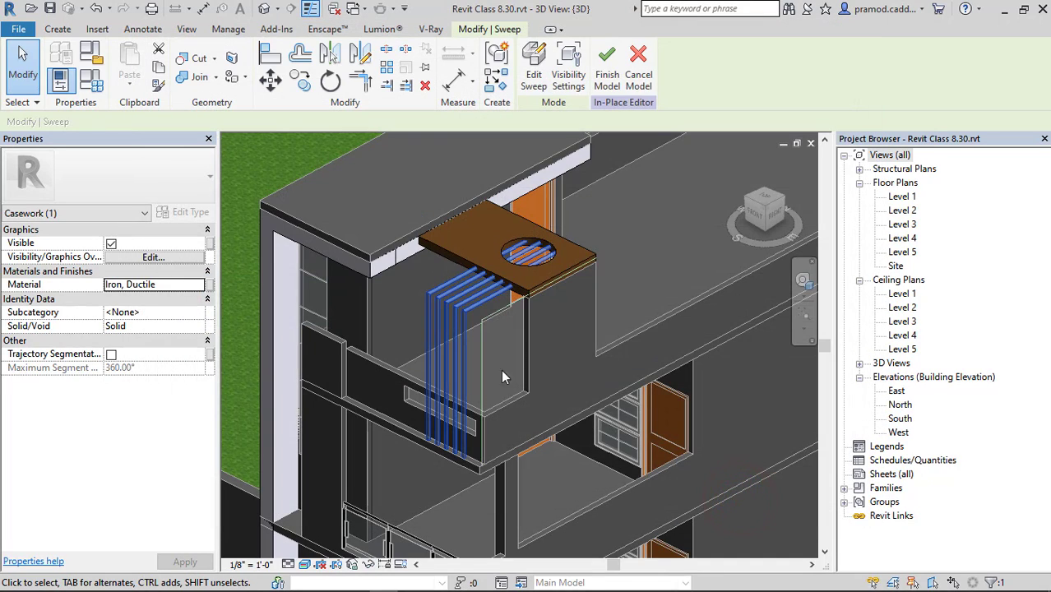
pyautogui.click(501, 369)
pyautogui.scroll(-2, 502, 363)
pyautogui.keyDown('shift'); pyautogui.moveTo(548, 403); pyautogui.dragTo(575, 329, button='middle'); pyautogui.keyUp('shift')
pyautogui.moveTo(565, 287); pyautogui.dragTo(546, 327, button='middle')
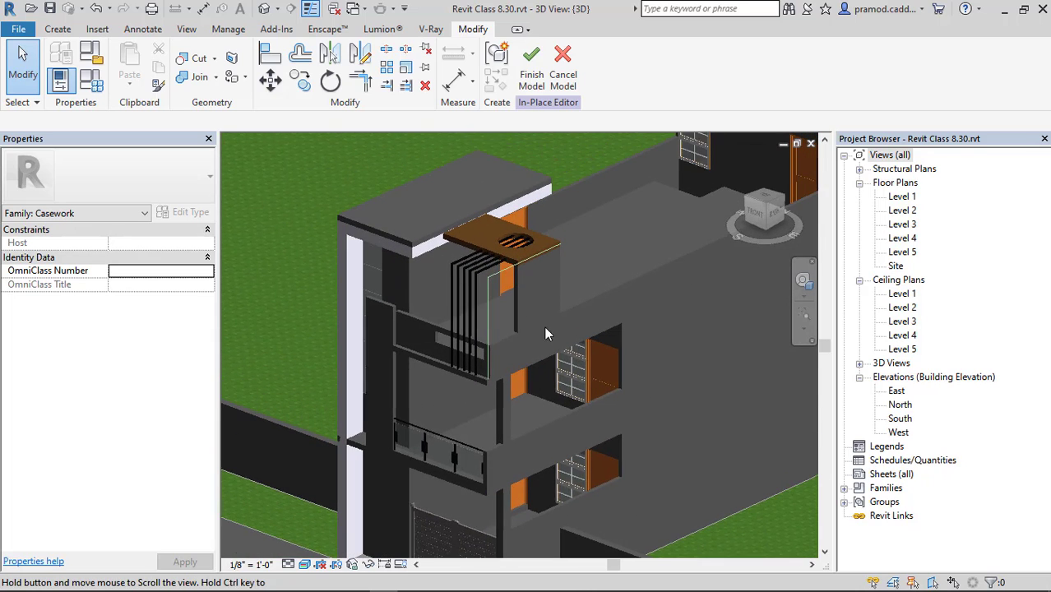
pyautogui.click(529, 82)
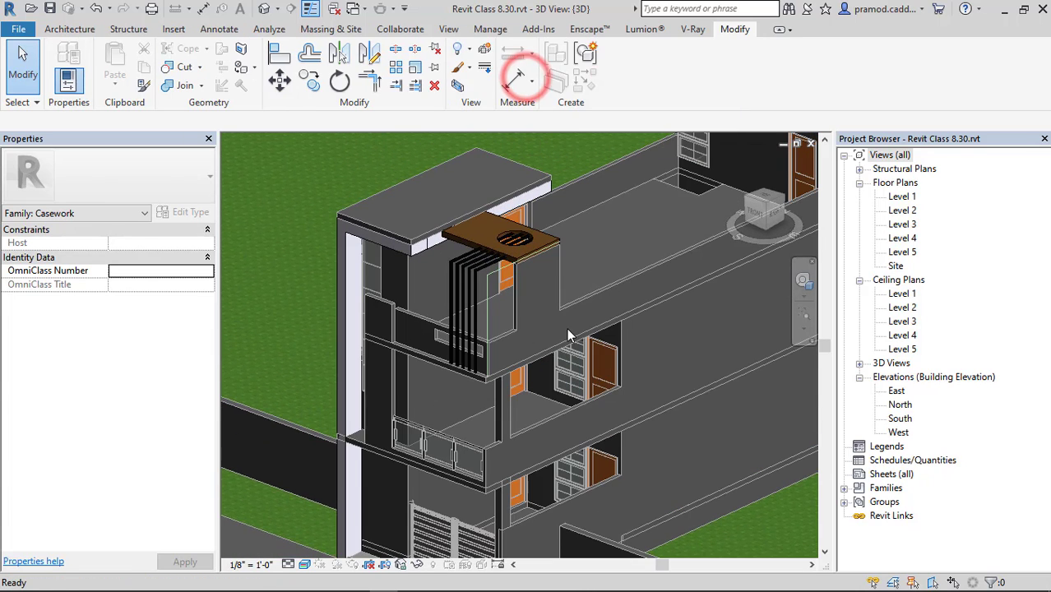
pyautogui.click(600, 308)
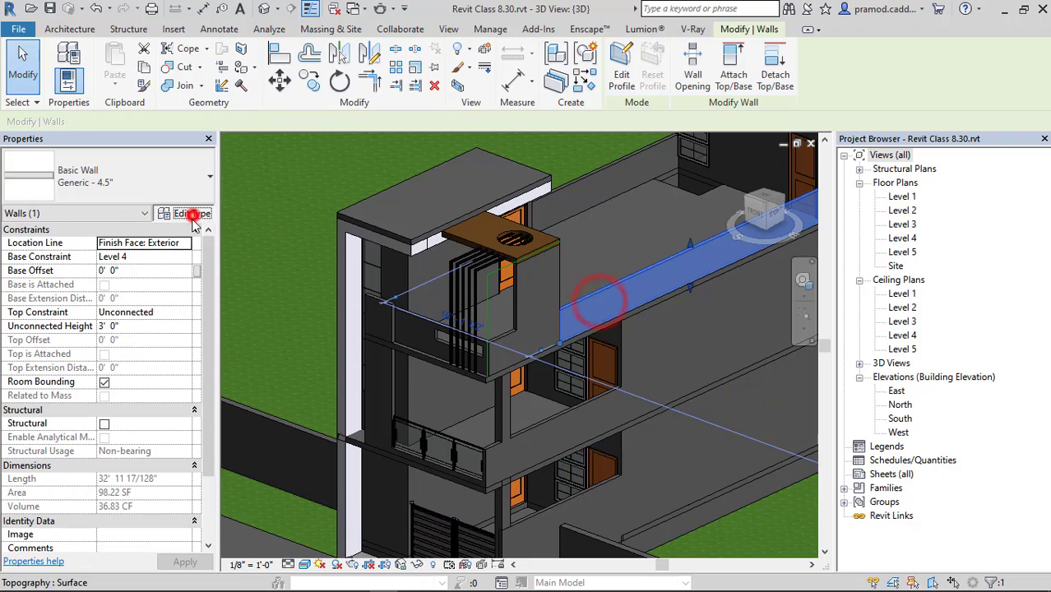
pyautogui.click(190, 212)
pyautogui.click(709, 181)
pyautogui.click(514, 181)
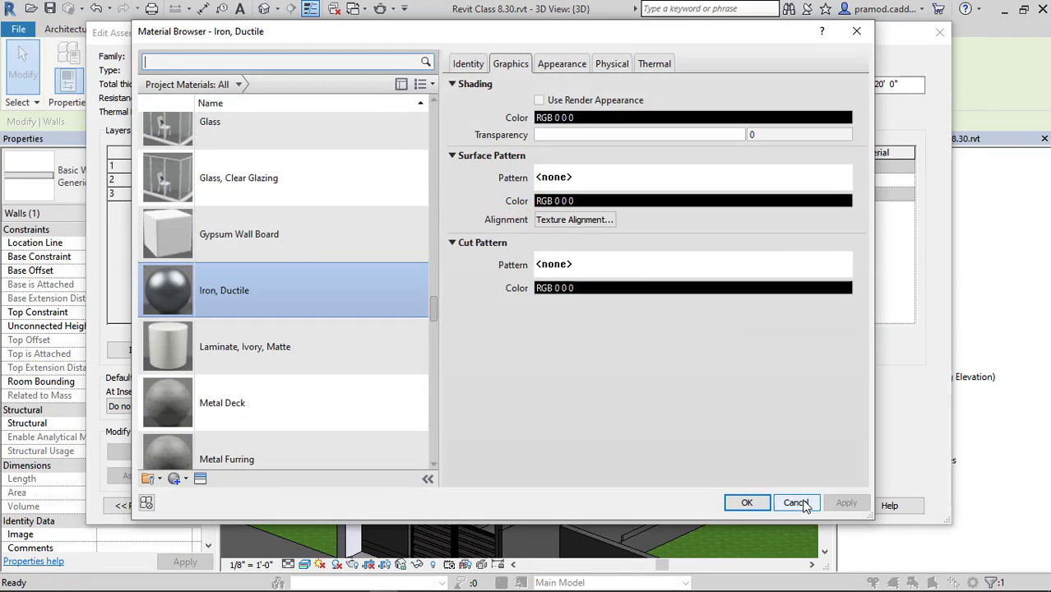
pyautogui.click(795, 503)
pyautogui.click(806, 436)
pyautogui.click(822, 506)
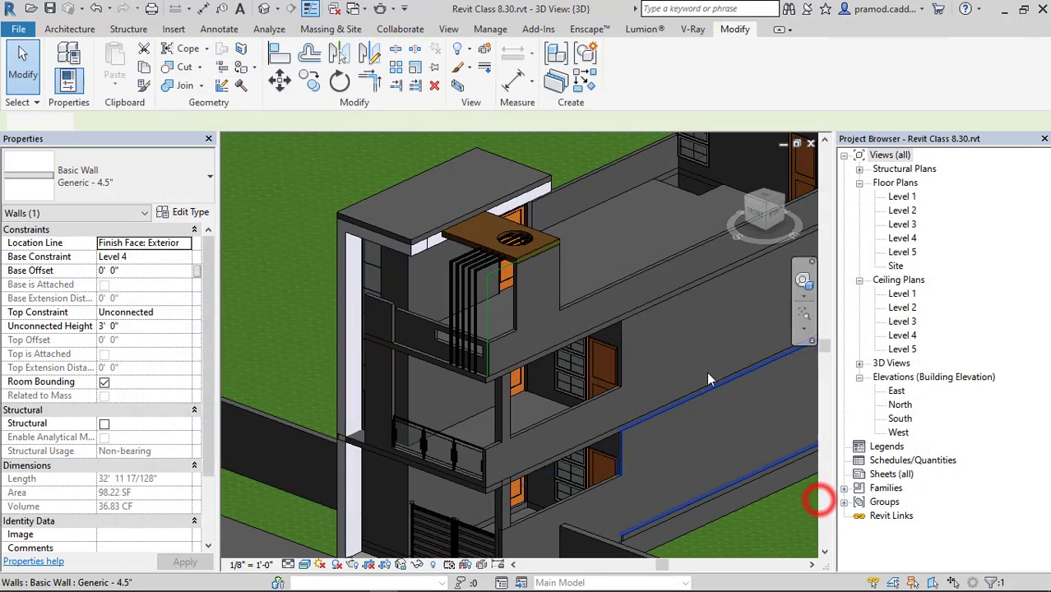
# Step: Assign the 1.white material to the structure layer of the Generic - 4.5" wall type via the Level 4 side parapet
pyautogui.click(617, 283)
pyautogui.click(189, 214)
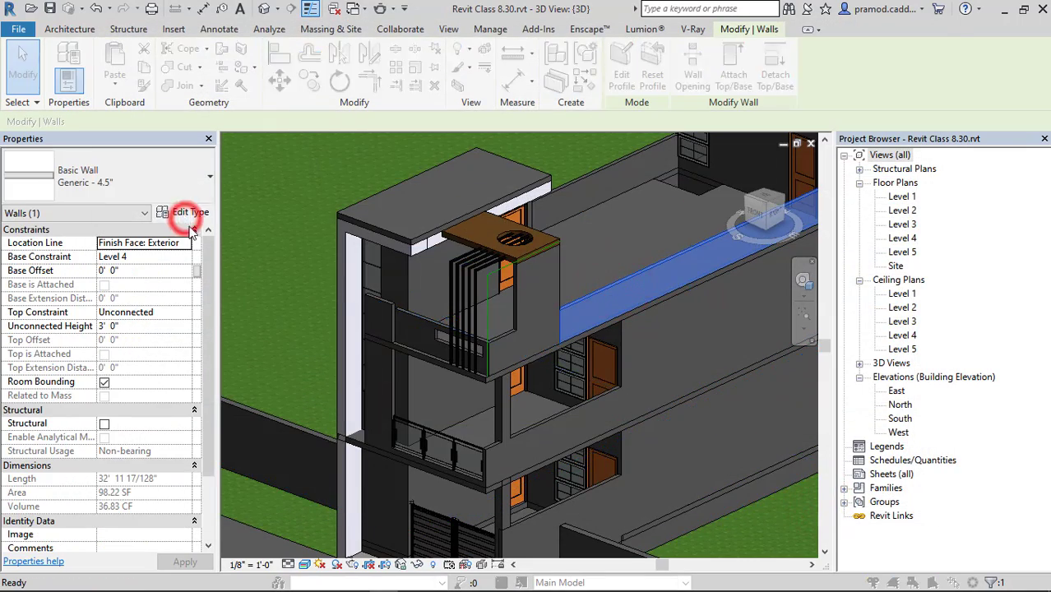
pyautogui.click(646, 184)
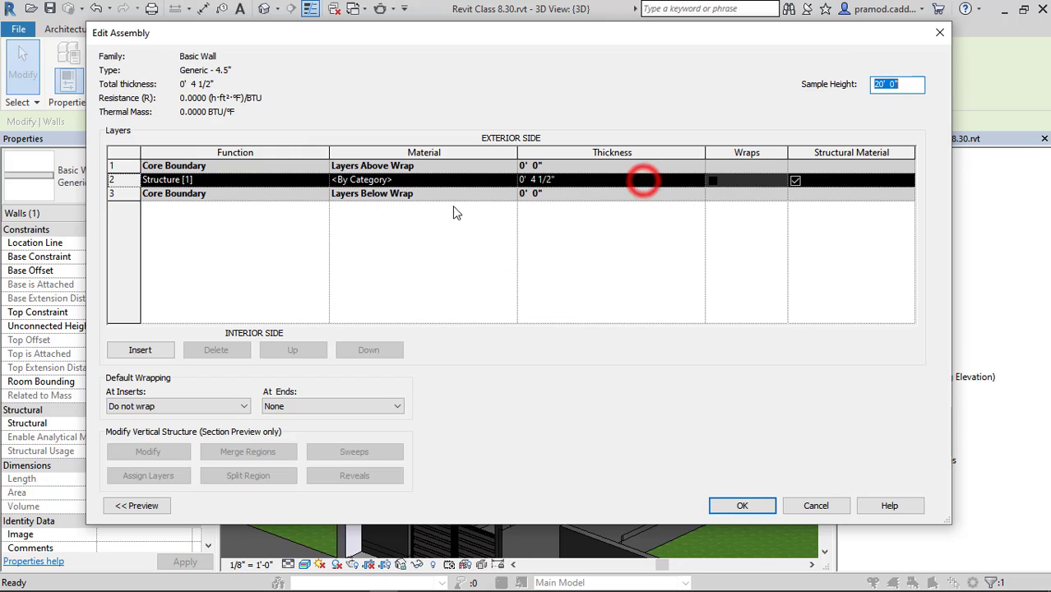
pyautogui.click(445, 181)
pyautogui.click(510, 179)
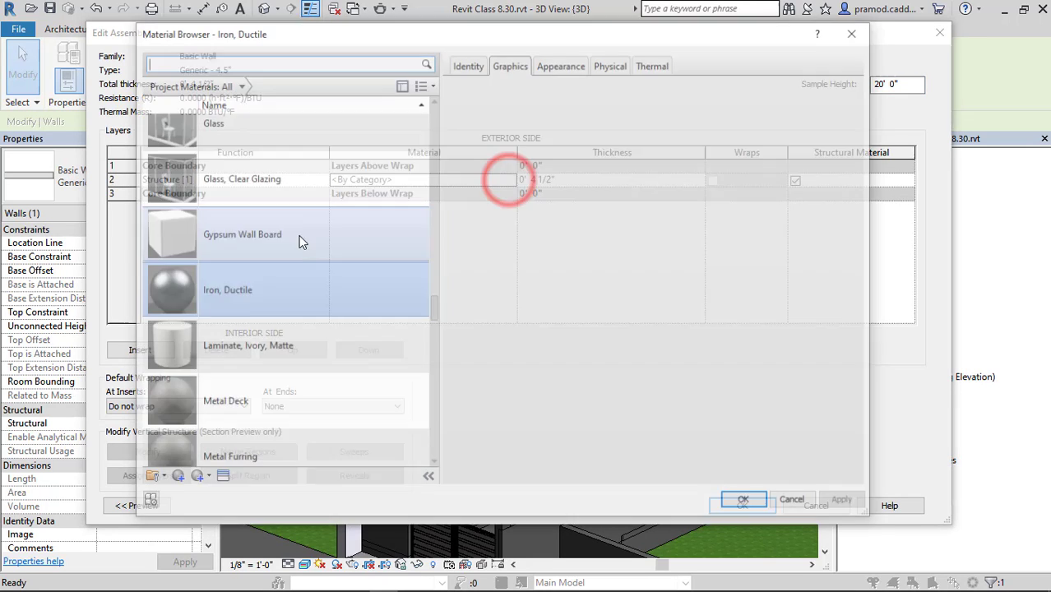
pyautogui.scroll(10, 256, 214)
pyautogui.scroll(5, 260, 206)
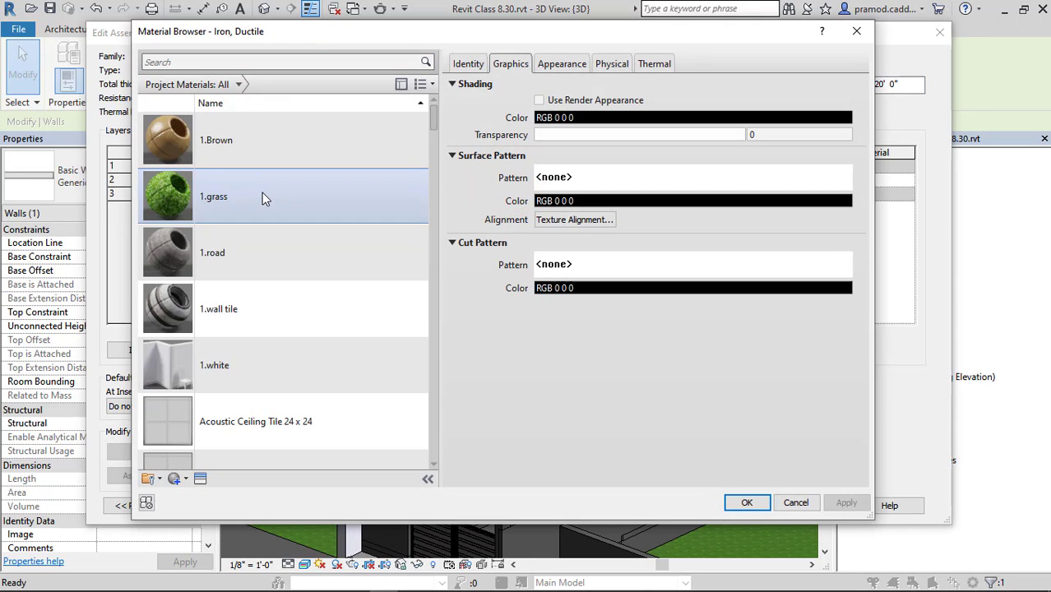
pyautogui.click(231, 356)
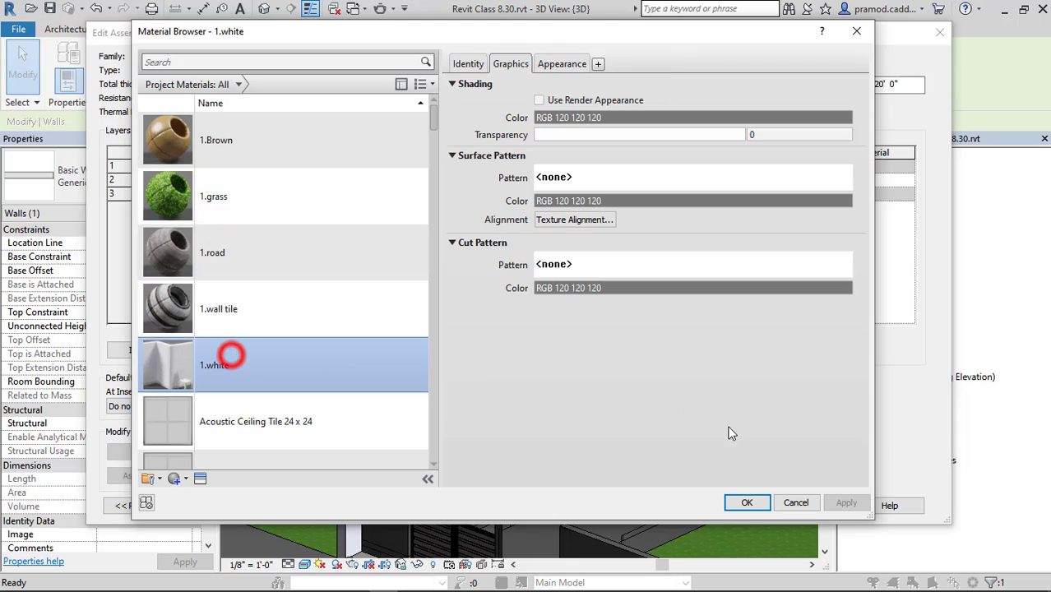
pyautogui.click(750, 503)
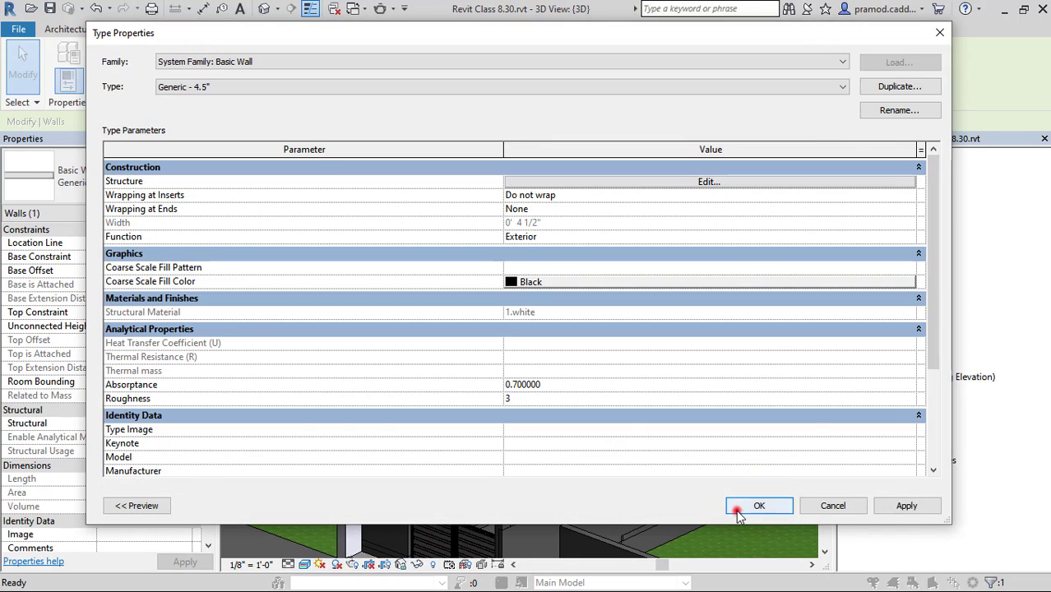
pyautogui.click(737, 511)
pyautogui.press('Escape')
# Step: Assign the 1.white material to the structure layer of the Generic - 6" floor type using the Level 4 floor
pyautogui.scroll(-2, 503, 354)
pyautogui.moveTo(644, 367)
pyautogui.keyDown('shift'); pyautogui.mouseDown(button='middle')
pyautogui.moveTo(637, 309)
pyautogui.moveTo(630, 371)
pyautogui.mouseUp(button='middle'); pyautogui.keyUp('shift')
pyautogui.click(579, 271)
pyautogui.click(188, 213)
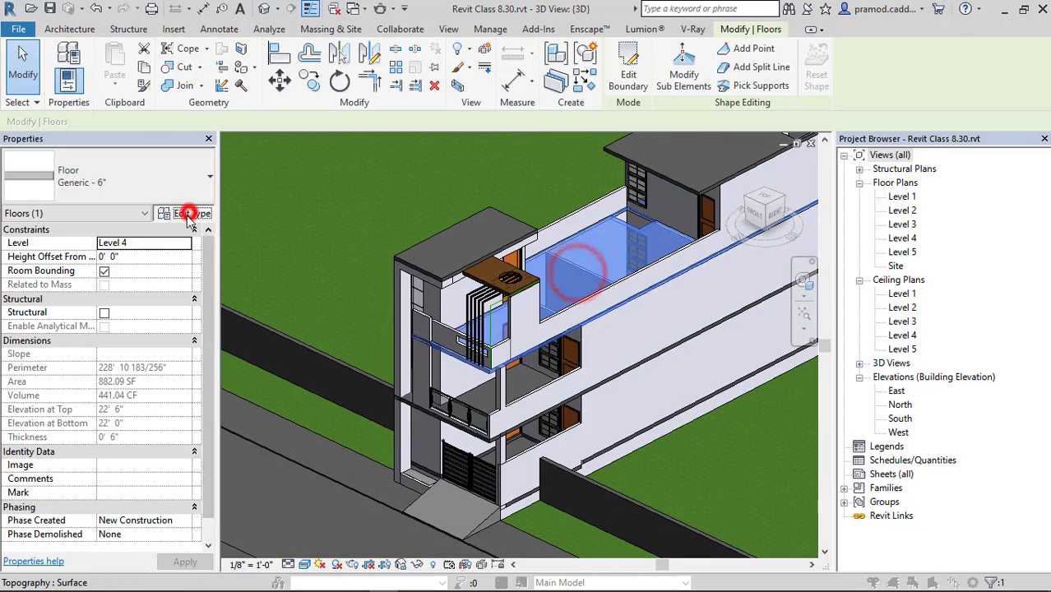
pyautogui.click(710, 183)
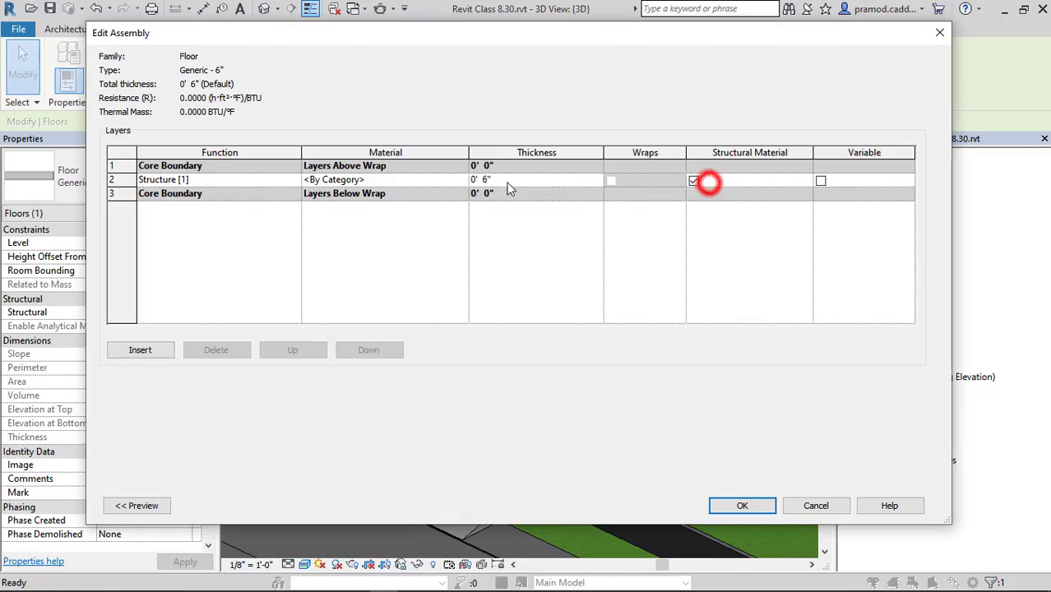
pyautogui.click(463, 179)
pyautogui.click(743, 501)
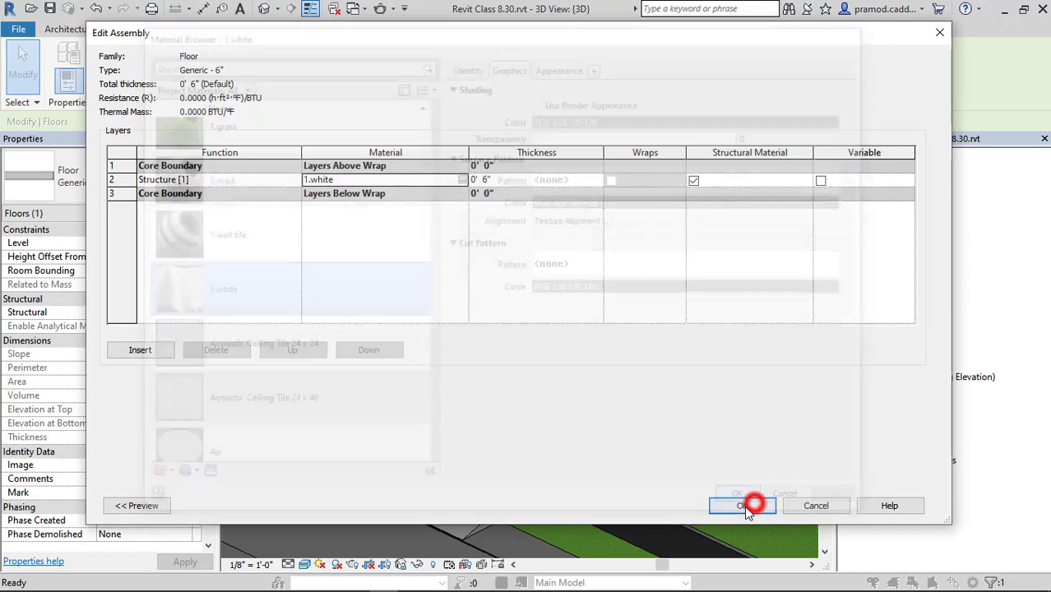
pyautogui.click(756, 508)
pyautogui.press('Escape')
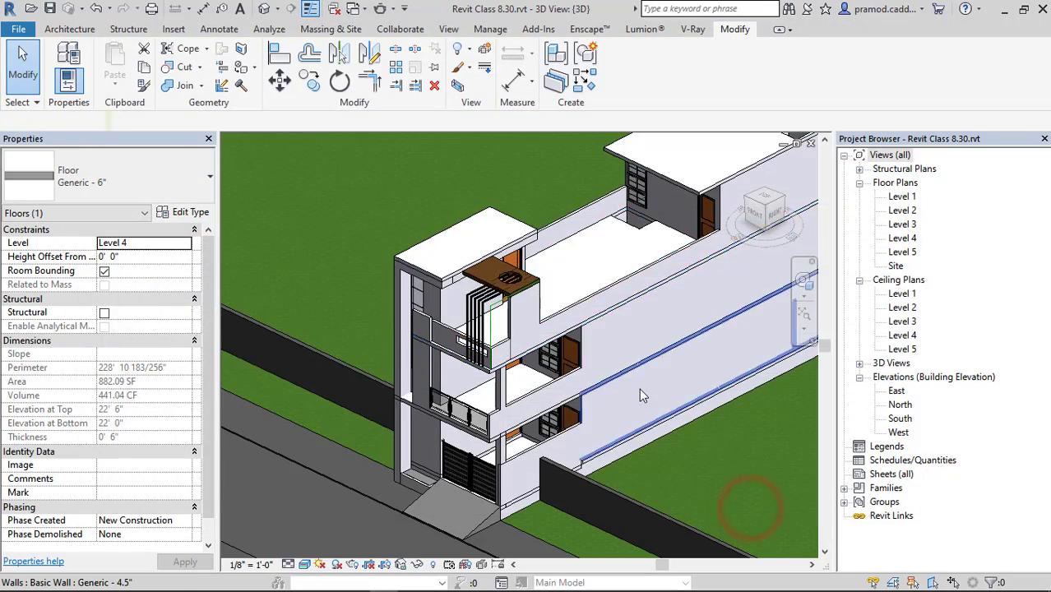
# Step: Paint the front faces of the narrow upper balcony wall panel and the wall directly below it with 1.wall tile
pyautogui.keyDown('shift'); pyautogui.moveTo(640, 388); pyautogui.dragTo(699, 354, button='middle'); pyautogui.keyUp('shift')
pyautogui.scroll(6, 704, 352)
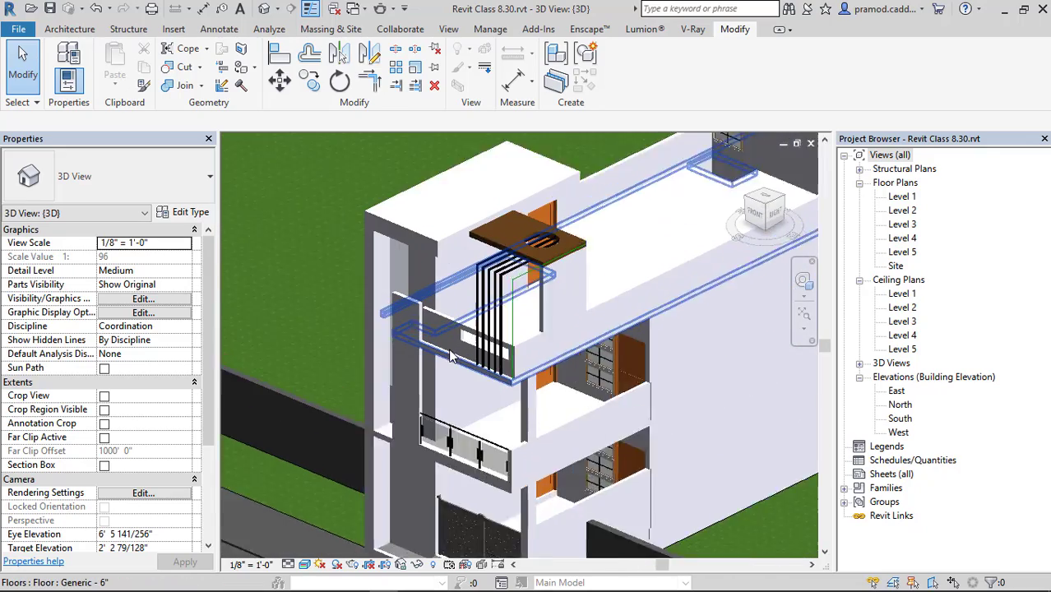
pyautogui.moveTo(576, 321); pyautogui.dragTo(608, 305, button='middle')
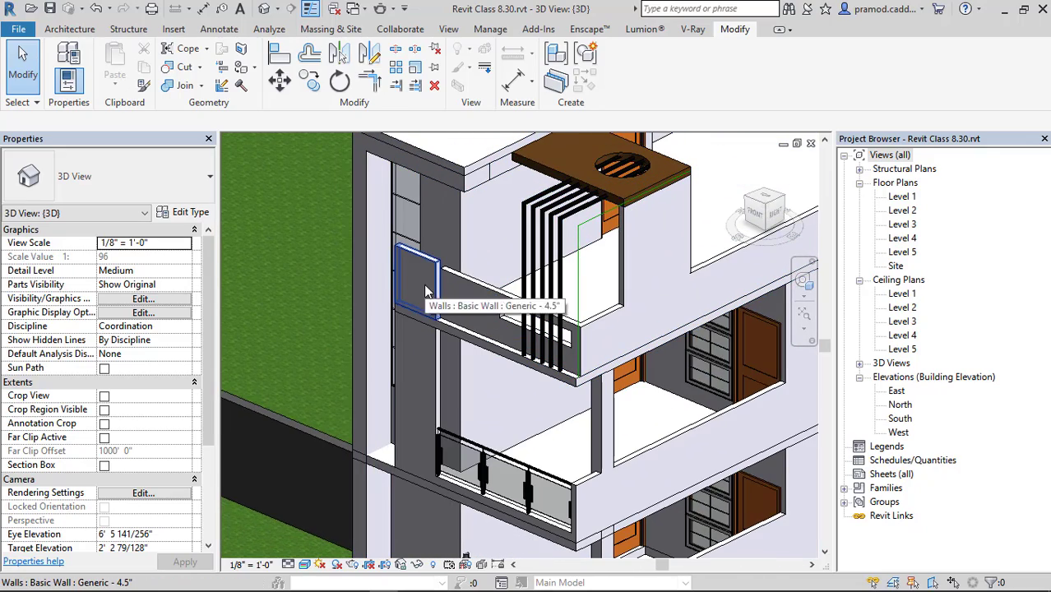
pyautogui.press('p')
pyautogui.press('t')
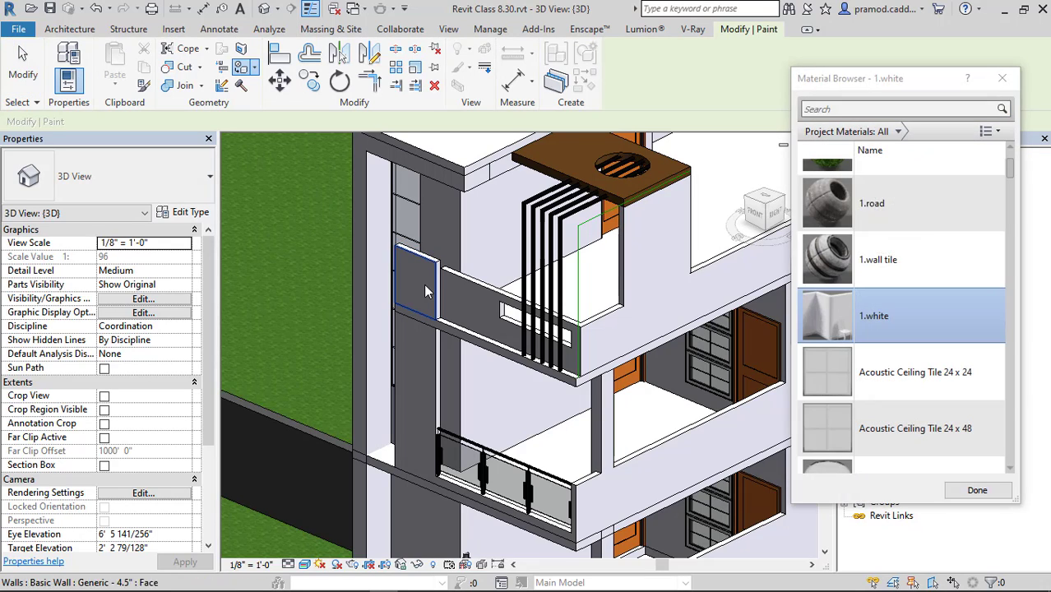
pyautogui.click(898, 257)
pyautogui.scroll(5, 420, 267)
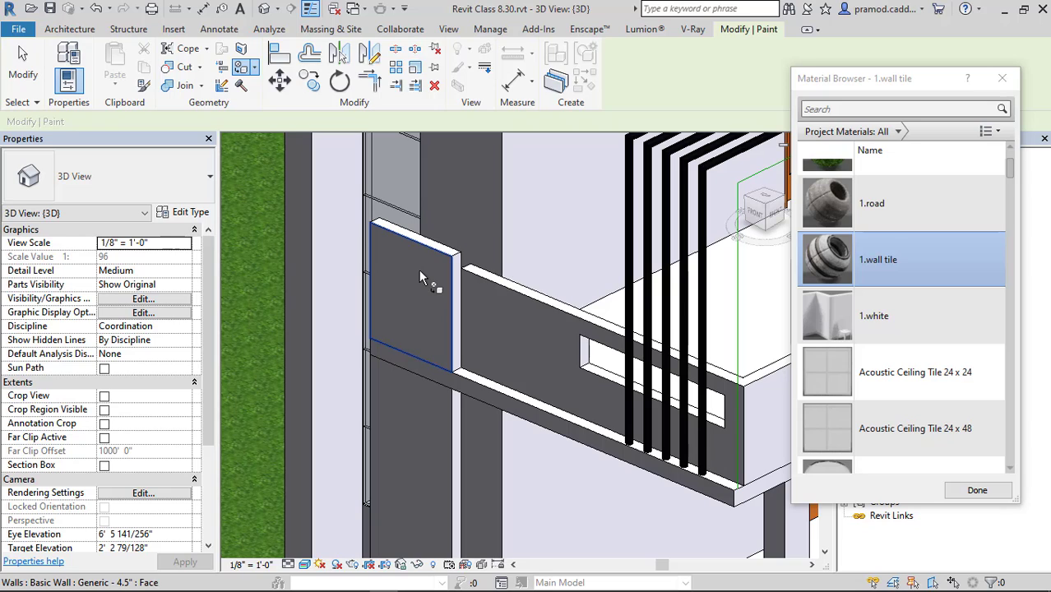
pyautogui.click(419, 269)
pyautogui.click(411, 421)
# Step: Paint the side and top faces of the narrow upper balcony wall panel with 1.wall tile
pyautogui.scroll(-2, 438, 410)
pyautogui.moveTo(438, 409); pyautogui.dragTo(460, 247, button='middle')
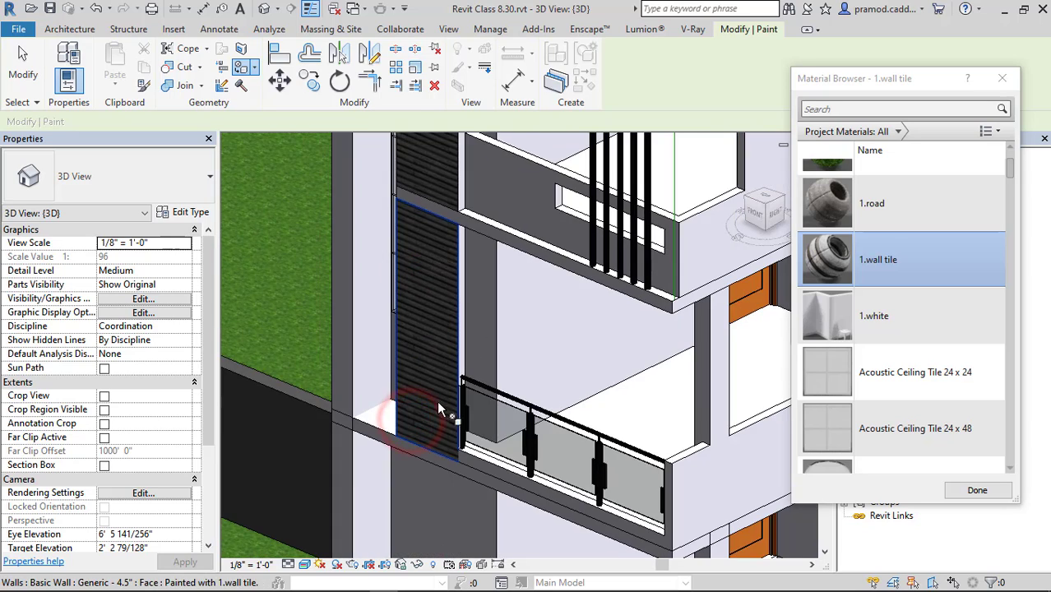
pyautogui.keyDown('shift'); pyautogui.moveTo(485, 354); pyautogui.dragTo(699, 358, button='middle'); pyautogui.keyUp('shift')
pyautogui.scroll(3, 501, 295)
pyautogui.scroll(3, 504, 301)
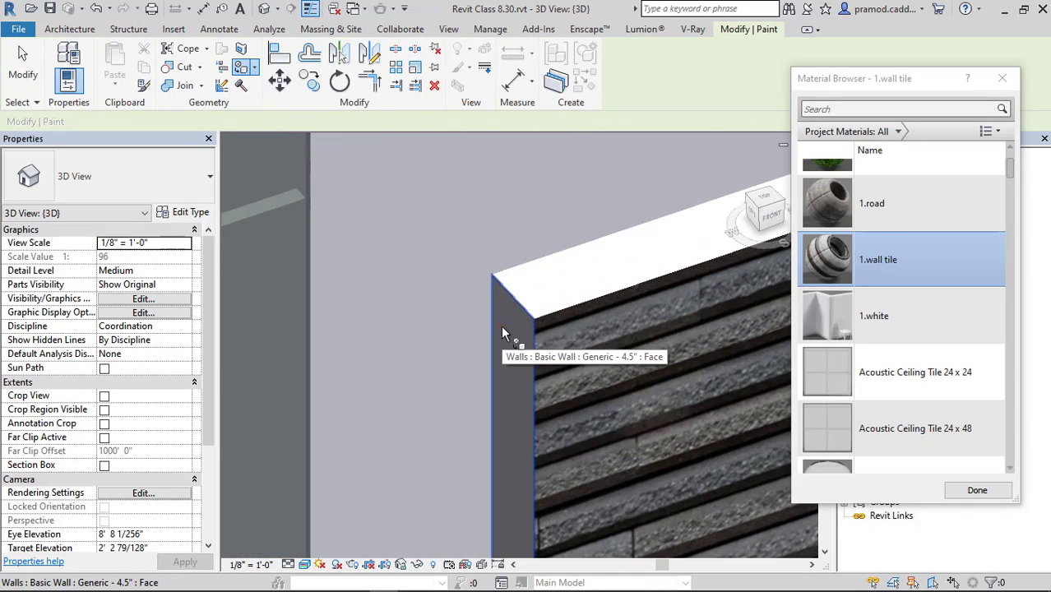
pyautogui.click(500, 326)
pyautogui.click(526, 273)
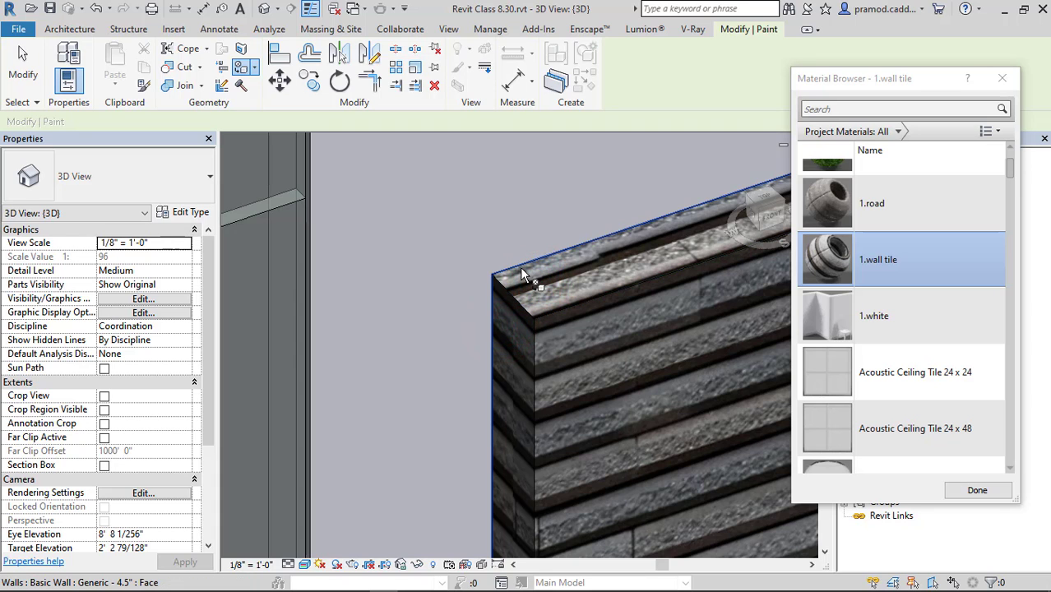
pyautogui.click(521, 271)
# Step: Paint both narrow side faces of the wall panel below the upper balcony slab with 1.wall tile and finish painting
pyautogui.scroll(-5, 520, 271)
pyautogui.moveTo(673, 284); pyautogui.dragTo(657, 195, button='middle')
pyautogui.scroll(5, 543, 288)
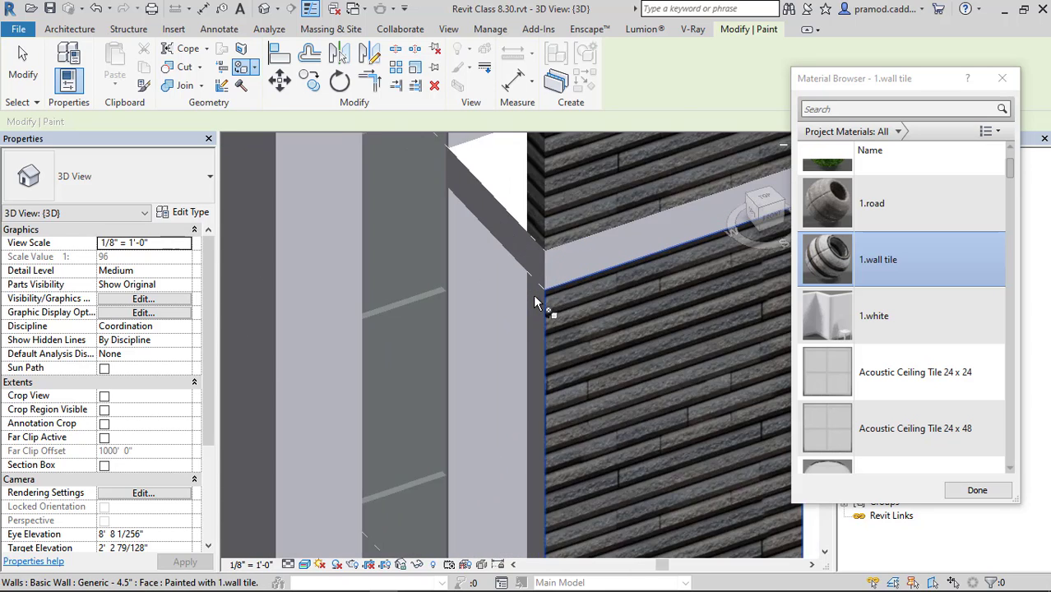
pyautogui.click(533, 294)
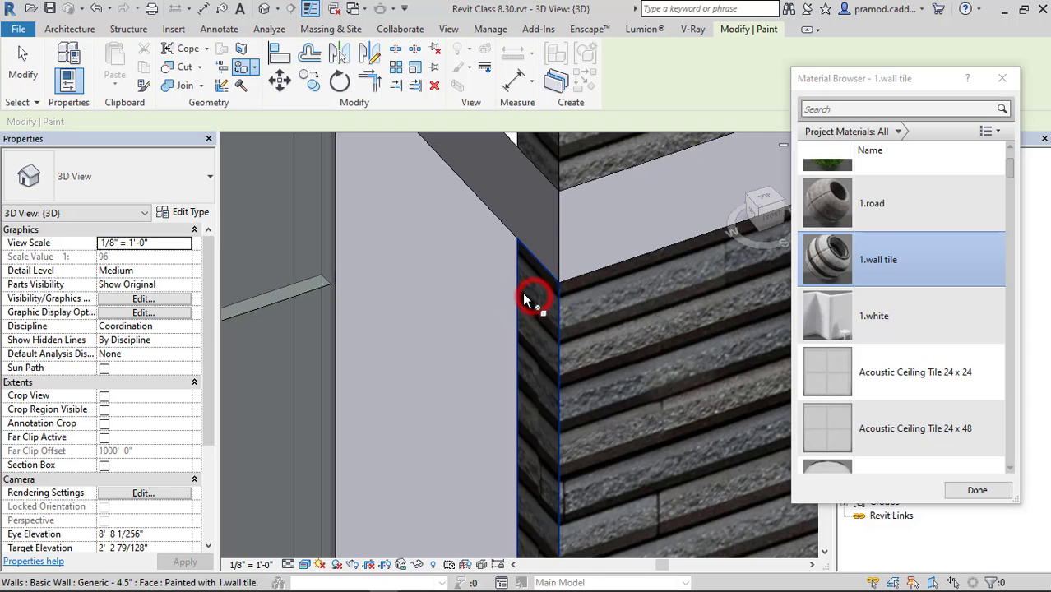
pyautogui.scroll(-5, 518, 292)
pyautogui.keyDown('shift'); pyautogui.moveTo(688, 362); pyautogui.dragTo(381, 276, button='middle'); pyautogui.keyUp('shift')
pyautogui.scroll(2, 646, 280)
pyautogui.moveTo(658, 241)
pyautogui.keyDown('shift'); pyautogui.mouseDown(button='middle')
pyautogui.moveTo(627, 308)
pyautogui.moveTo(413, 308)
pyautogui.mouseUp(button='middle'); pyautogui.keyUp('shift')
pyautogui.scroll(3, 436, 284)
pyautogui.click(440, 280)
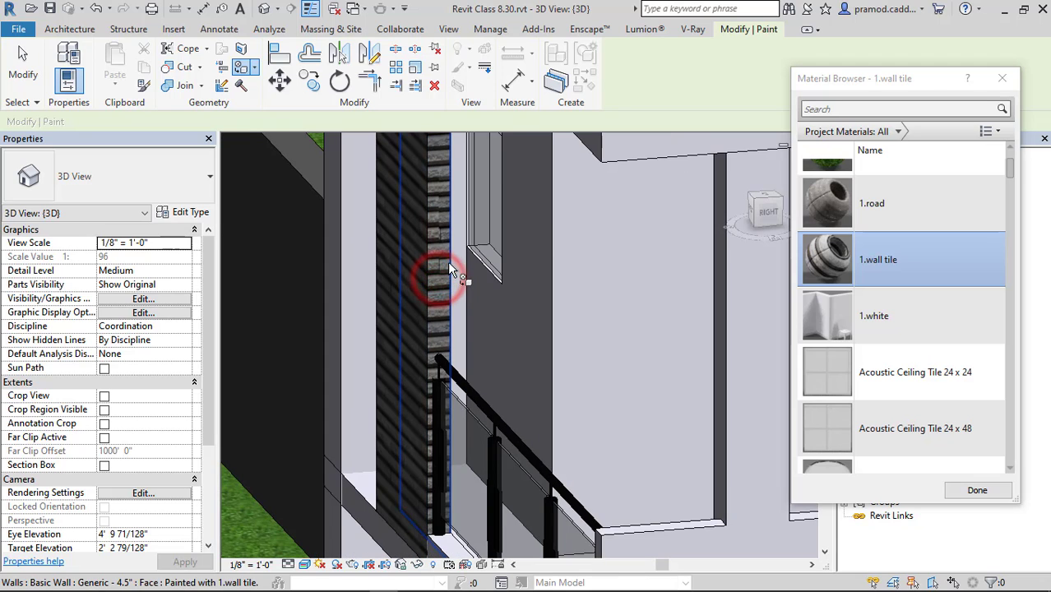
pyautogui.scroll(-5, 447, 261)
pyautogui.scroll(4, 418, 173)
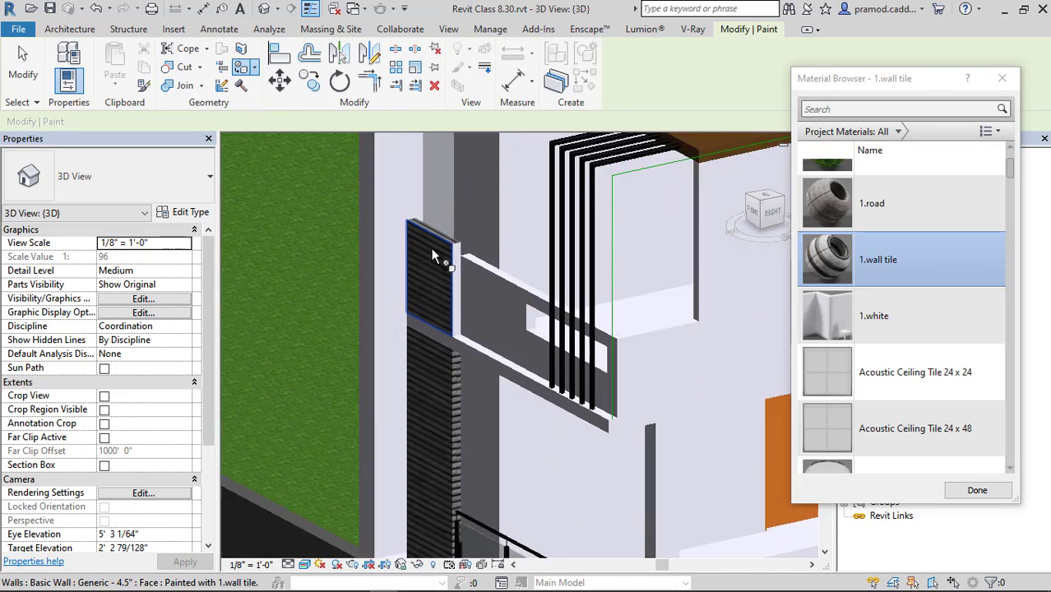
pyautogui.scroll(-6, 464, 300)
pyautogui.press('Escape')
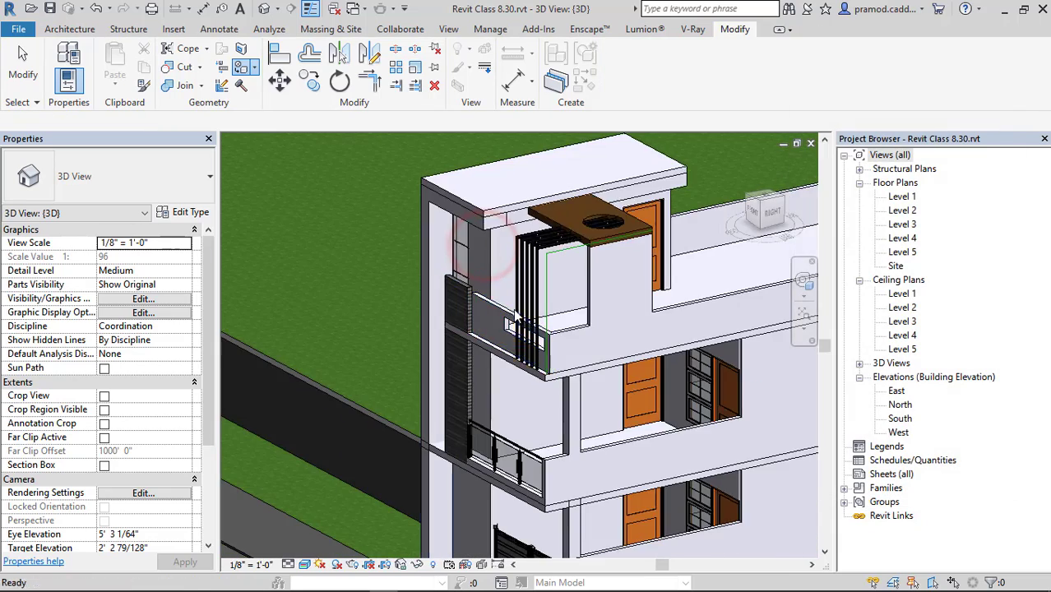
# Step: Lengthen the tiled Level 4 wall panel by extending its free end along the slab edge towards the slotted parapet
pyautogui.scroll(4, 438, 321)
pyautogui.click(437, 311)
pyautogui.scroll(3, 473, 370)
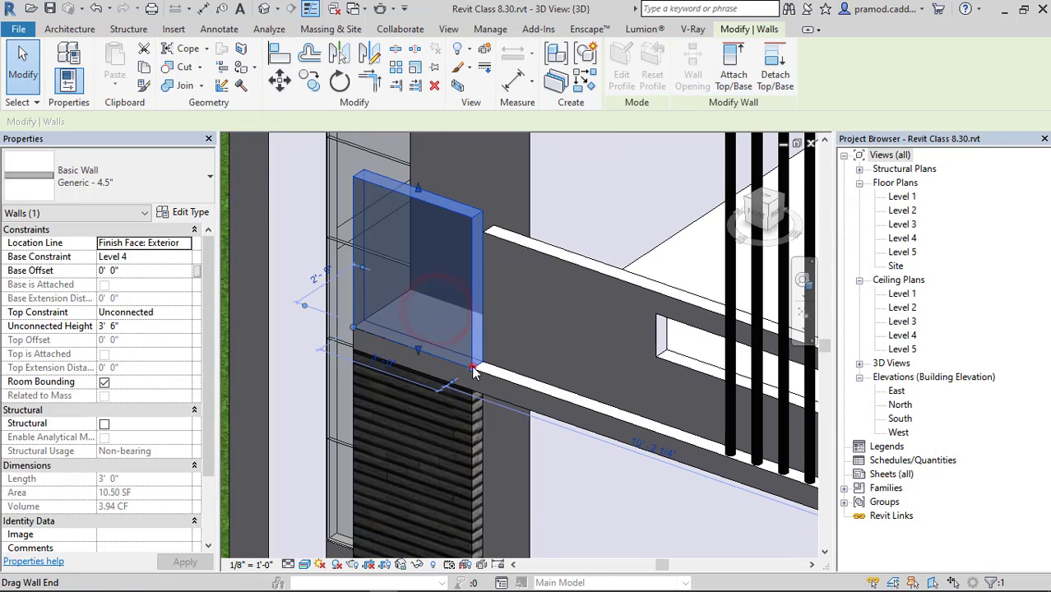
pyautogui.moveTo(472, 367); pyautogui.dragTo(565, 400)
pyautogui.press('Escape')
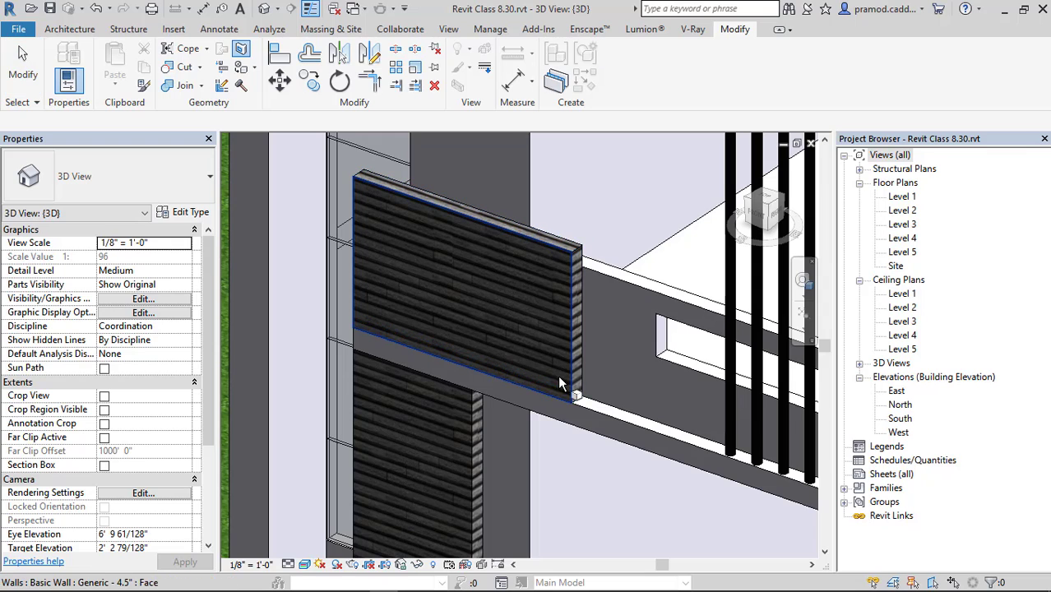
# Step: Split the front face of the Level 4 floor slab with a vertical line directly below the lengthened panel's end
pyautogui.click(540, 406)
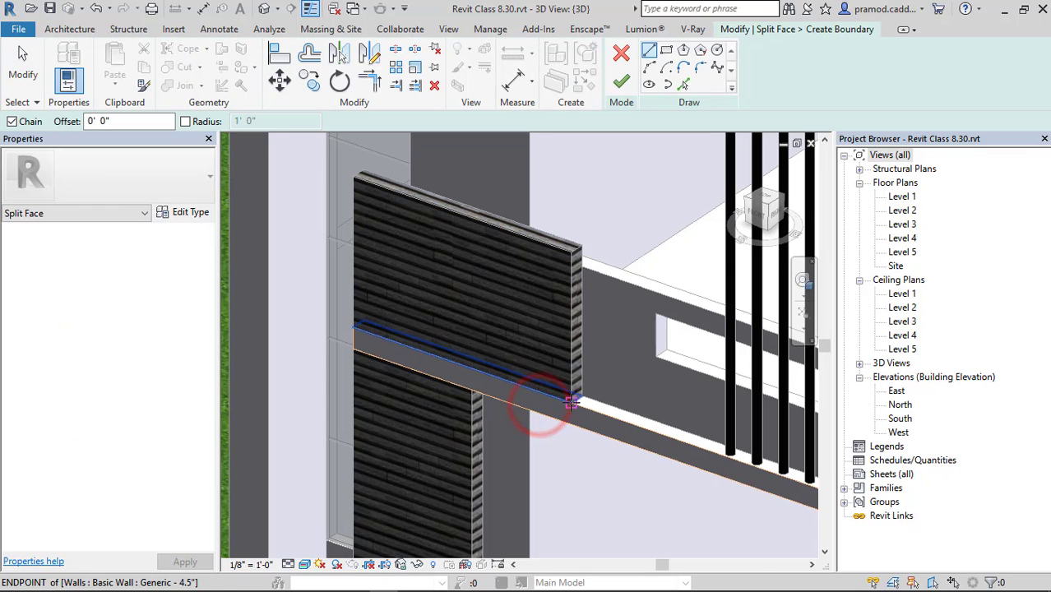
pyautogui.click(571, 404)
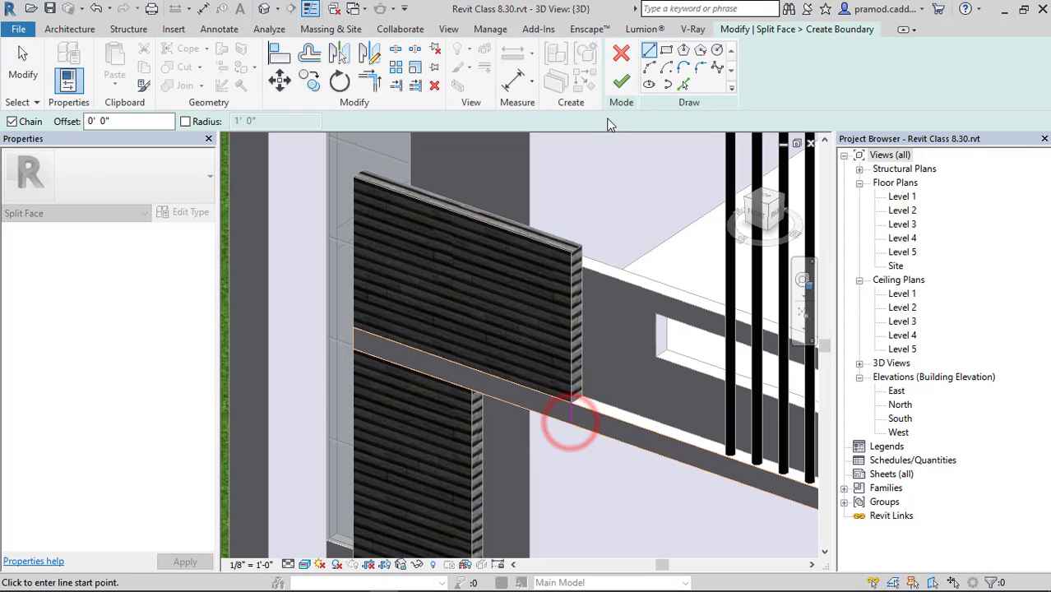
pyautogui.click(616, 86)
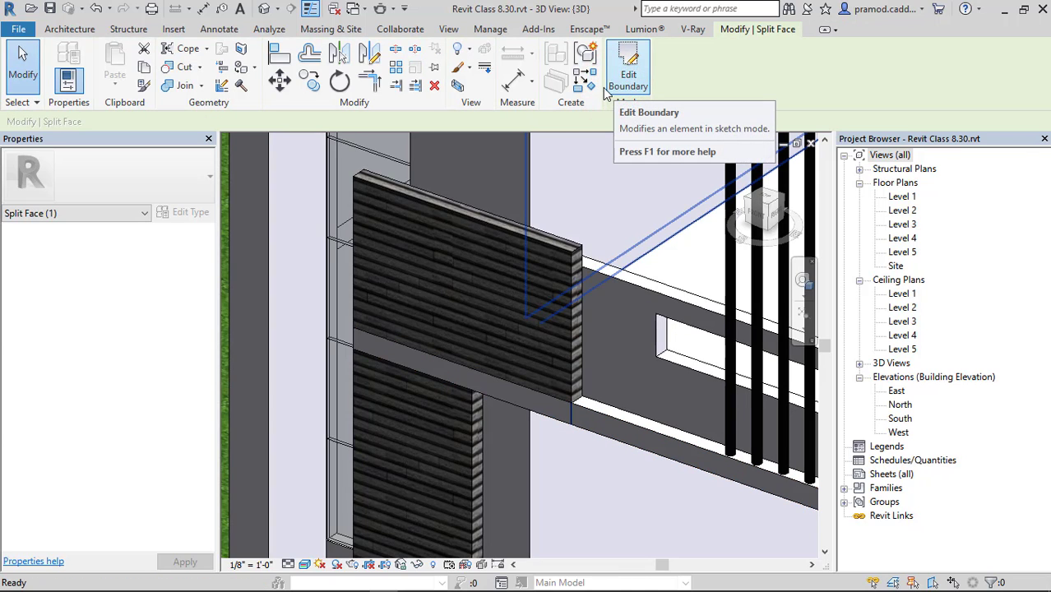
# Step: Paint the split slab face region between the two tiled wall panels with 1.wall tile
pyautogui.press('p')
pyautogui.press('t')
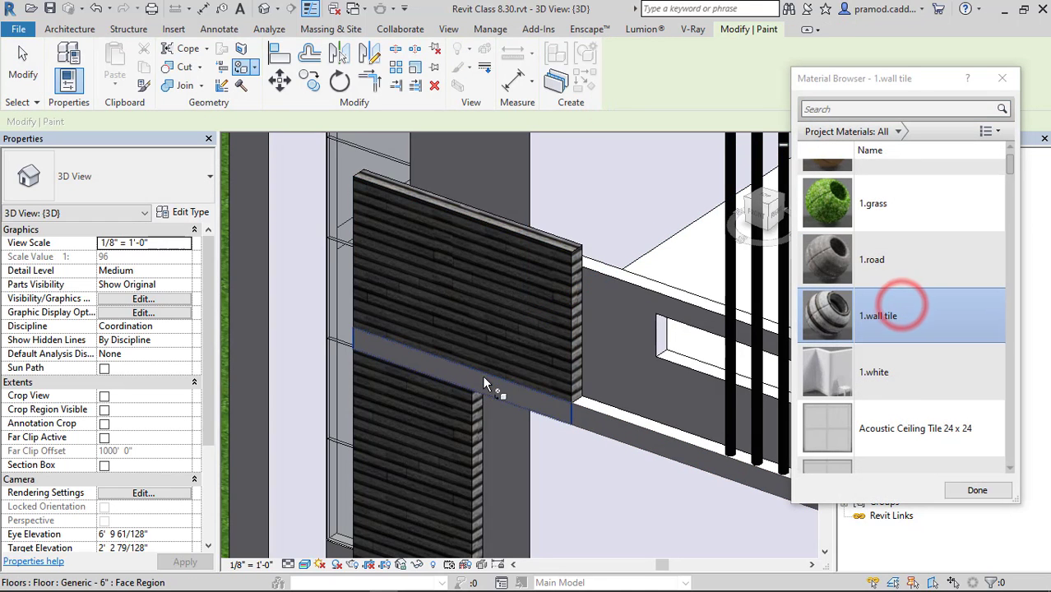
pyautogui.click(484, 378)
pyautogui.press('Escape')
pyautogui.scroll(-5, 449, 316)
pyautogui.moveTo(596, 335)
pyautogui.keyDown('shift'); pyautogui.mouseDown(button='middle')
pyautogui.moveTo(689, 261)
pyautogui.moveTo(639, 240)
pyautogui.moveTo(583, 300)
pyautogui.mouseUp(button='middle'); pyautogui.keyUp('shift')
pyautogui.scroll(3, 446, 285)
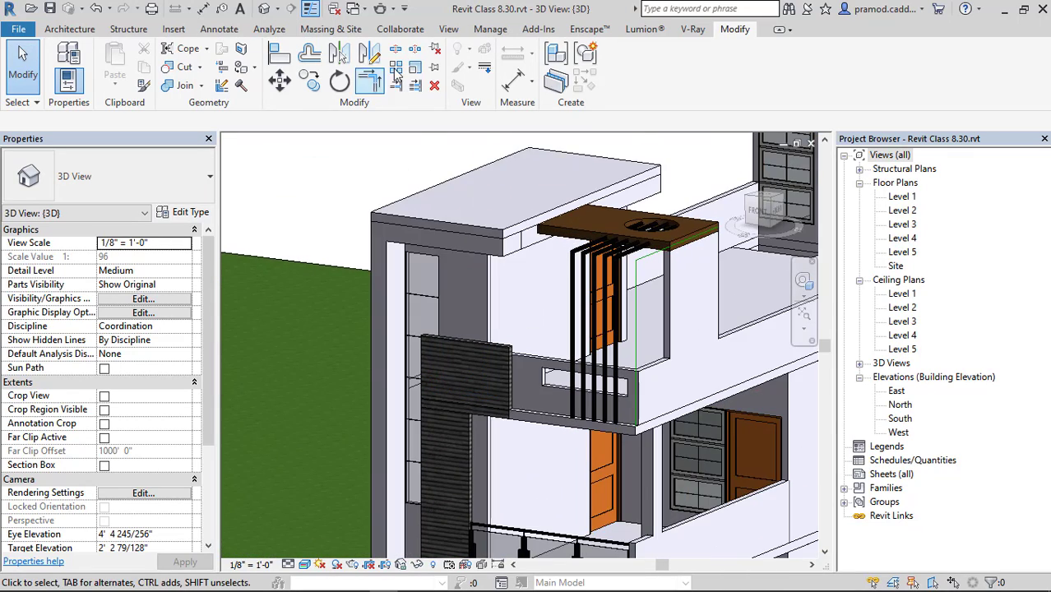
# Step: Create a new material named 1.gray and make its shading use the render appearance
pyautogui.click(490, 30)
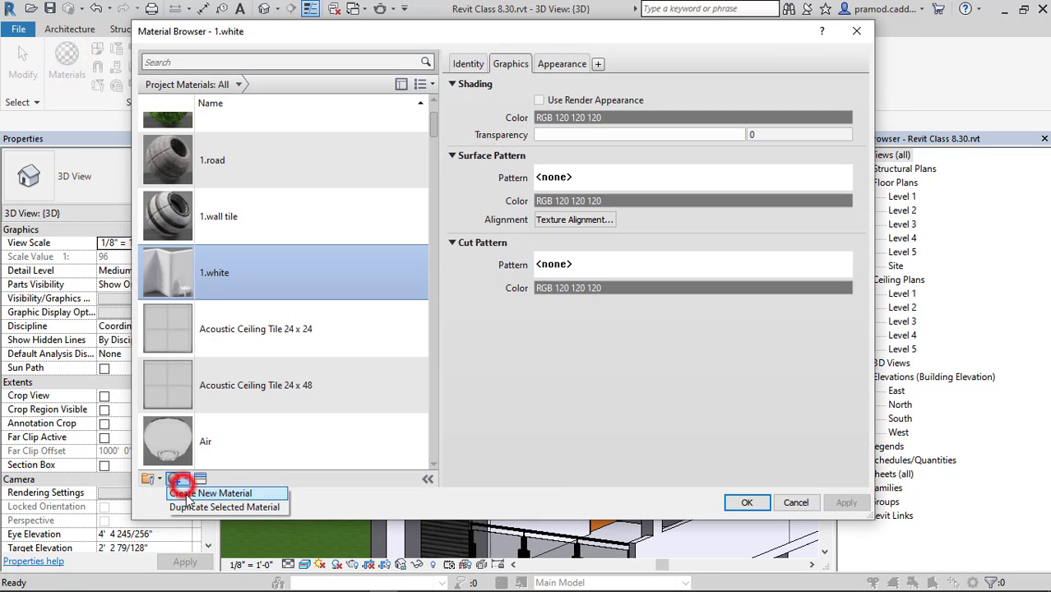
pyautogui.click(186, 494)
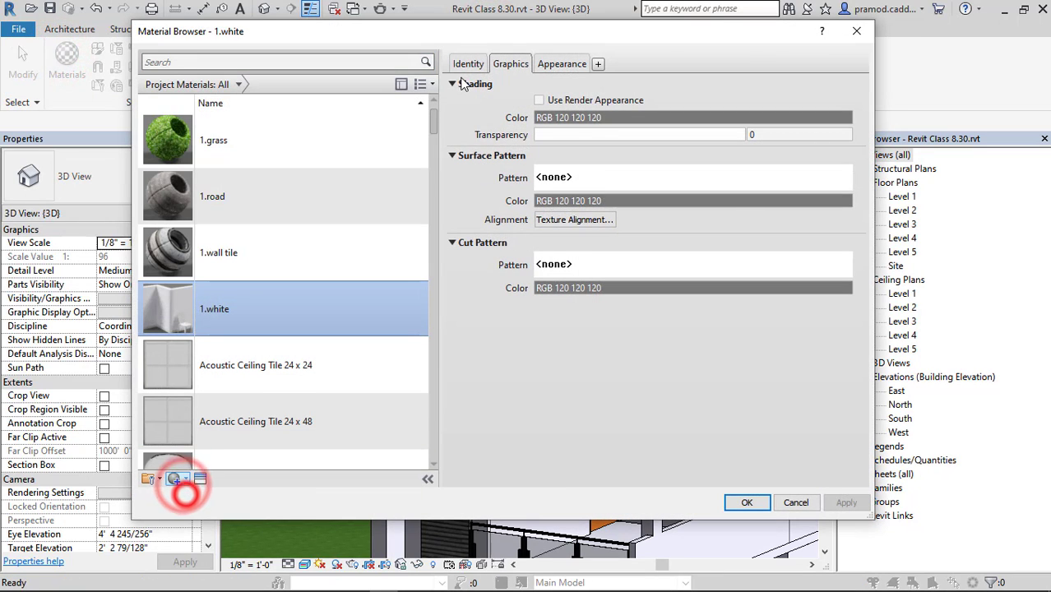
pyautogui.click(468, 63)
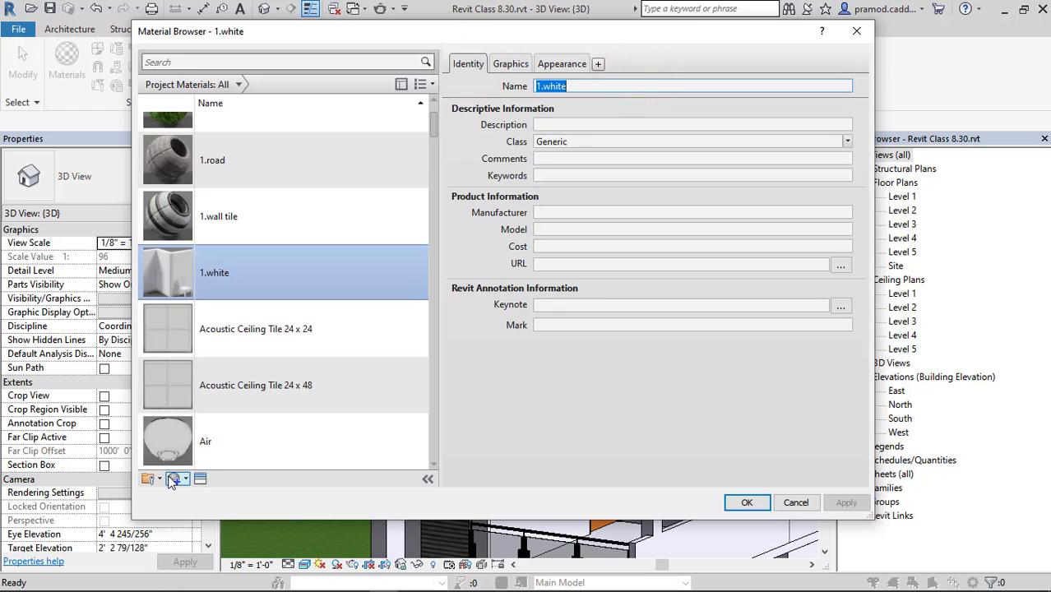
pyautogui.click(190, 495)
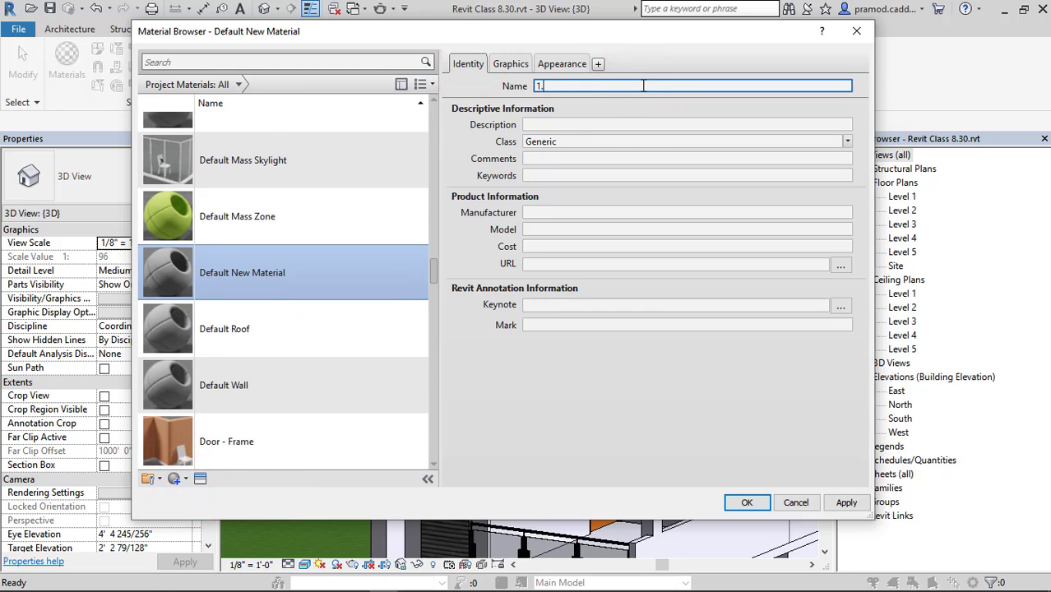
pyautogui.click(510, 63)
pyautogui.click(552, 95)
# Step: Assign the image 1.jpg from the Paint textures folder to the 1.gray material's generic appearance
pyautogui.click(562, 66)
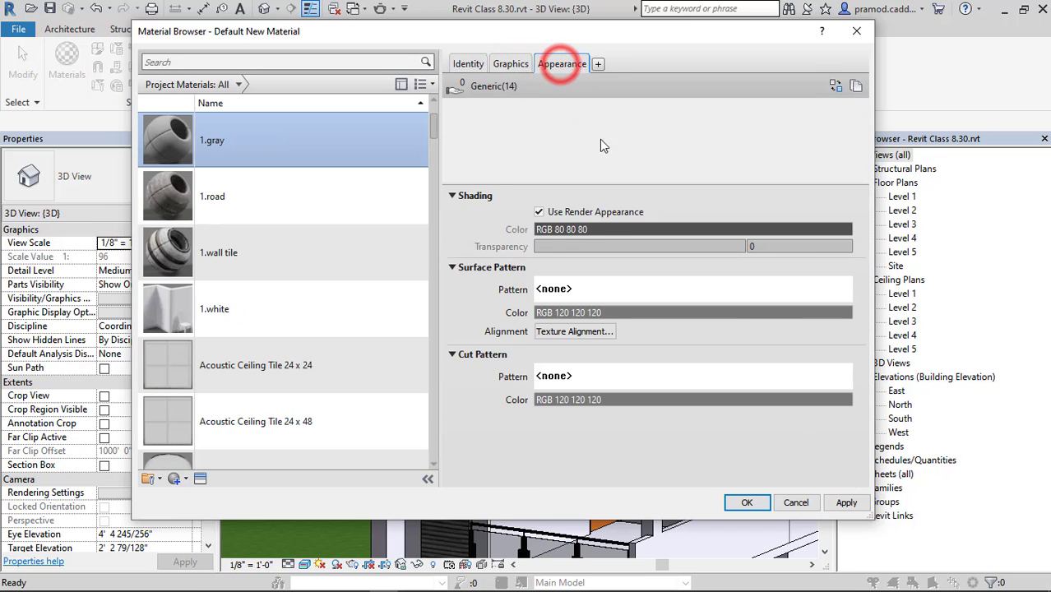
pyautogui.click(651, 267)
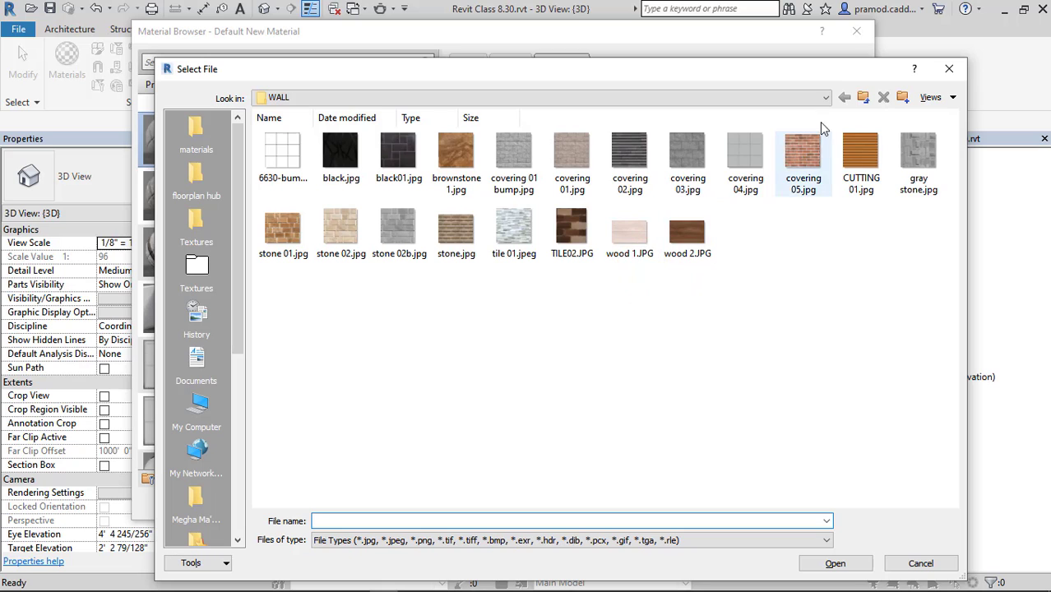
pyautogui.click(865, 99)
pyautogui.doubleClick(751, 156)
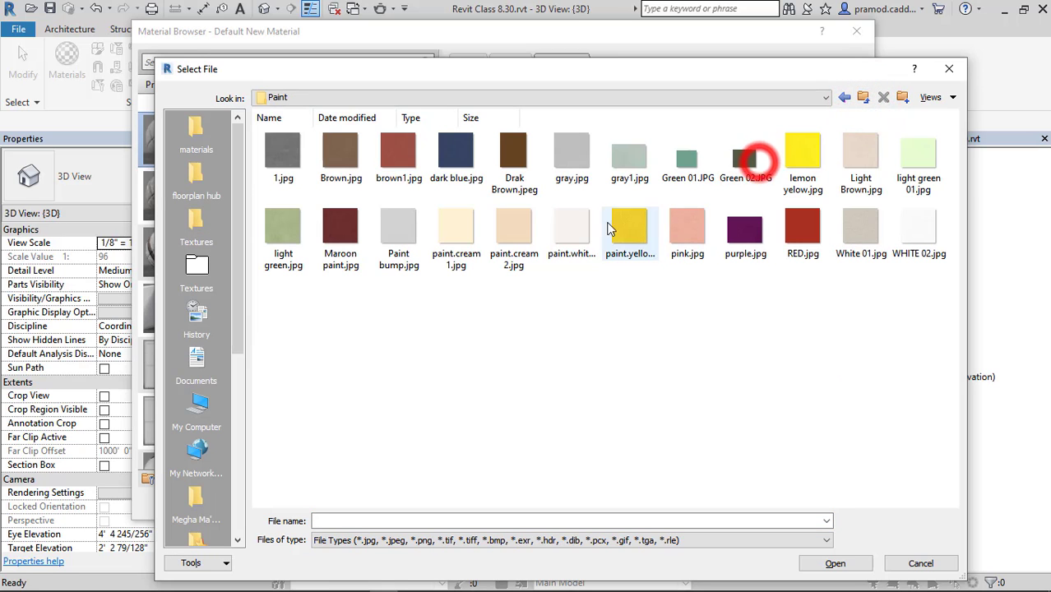
pyautogui.click(820, 566)
# Step: Enable reflectivity with direct 5 on 1.gray, add 1.jpg as its bump image, and save the material
pyautogui.click(463, 353)
pyautogui.click(809, 368)
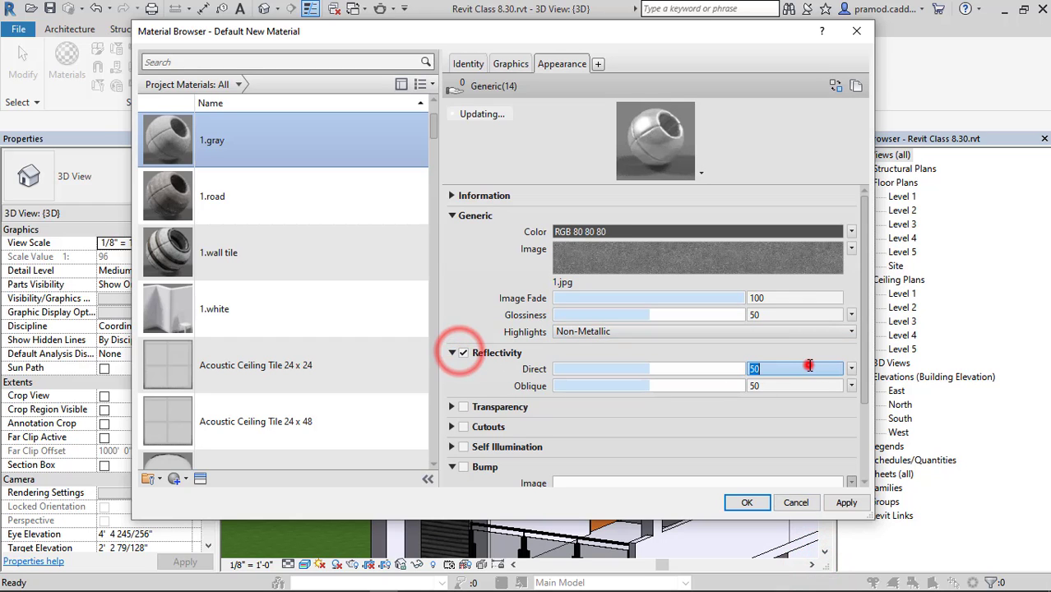
pyautogui.click(466, 467)
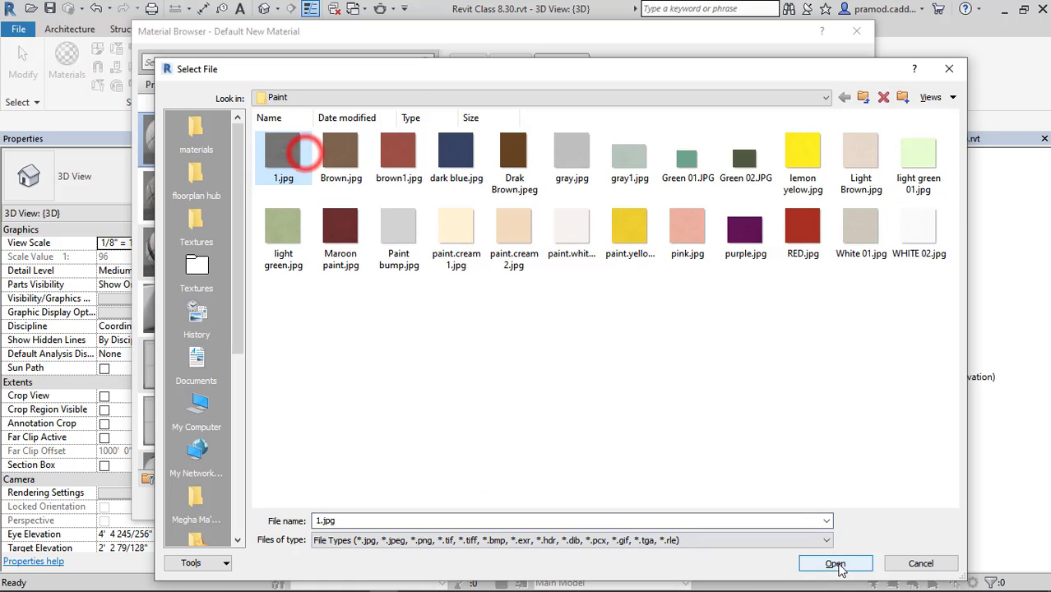
pyautogui.click(836, 565)
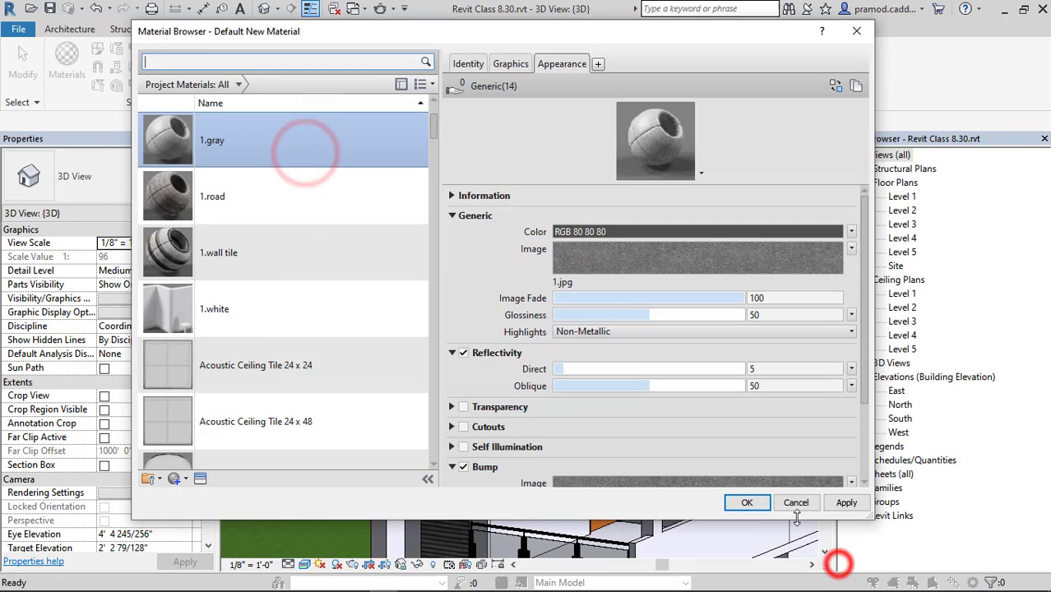
pyautogui.click(747, 503)
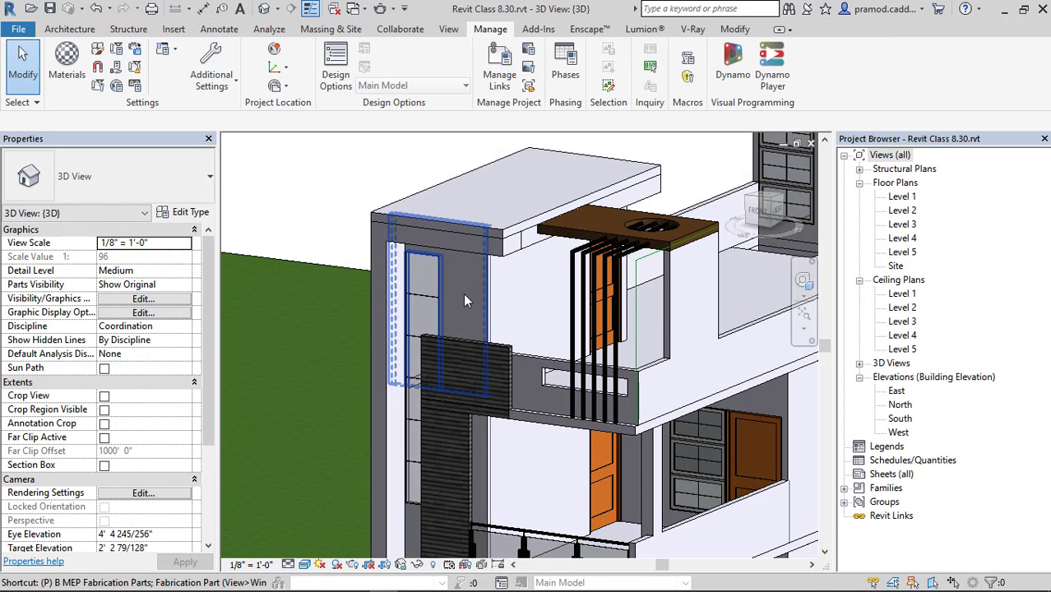
# Step: Paint the recessed front wall and adjoining balcony side walls of the two upper storeys with 1.gray
pyautogui.press('a')
pyautogui.click(915, 203)
pyautogui.scroll(2, 473, 278)
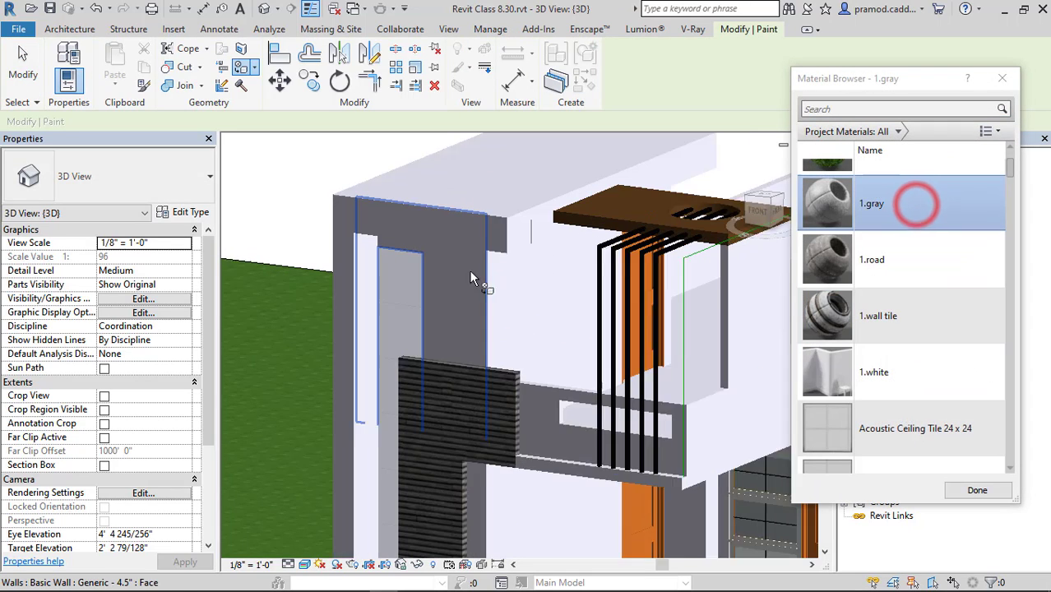
pyautogui.scroll(1, 471, 278)
pyautogui.click(458, 273)
pyautogui.click(506, 276)
pyautogui.scroll(-3, 514, 276)
pyautogui.moveTo(540, 254); pyautogui.dragTo(541, 171, button='middle')
pyautogui.click(527, 353)
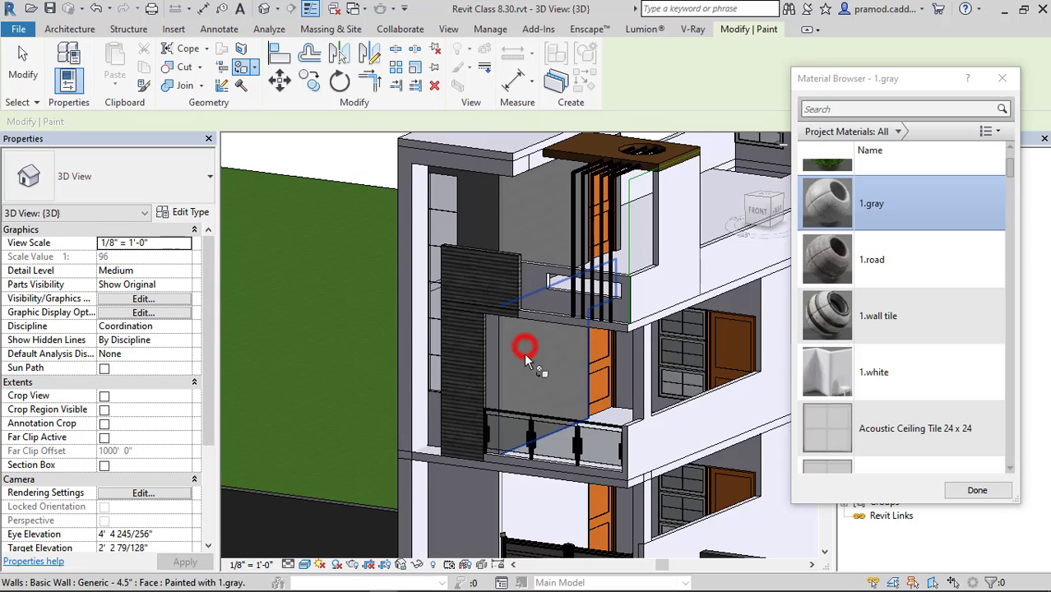
pyautogui.scroll(3, 494, 313)
pyautogui.click(499, 294)
pyautogui.scroll(-3, 500, 292)
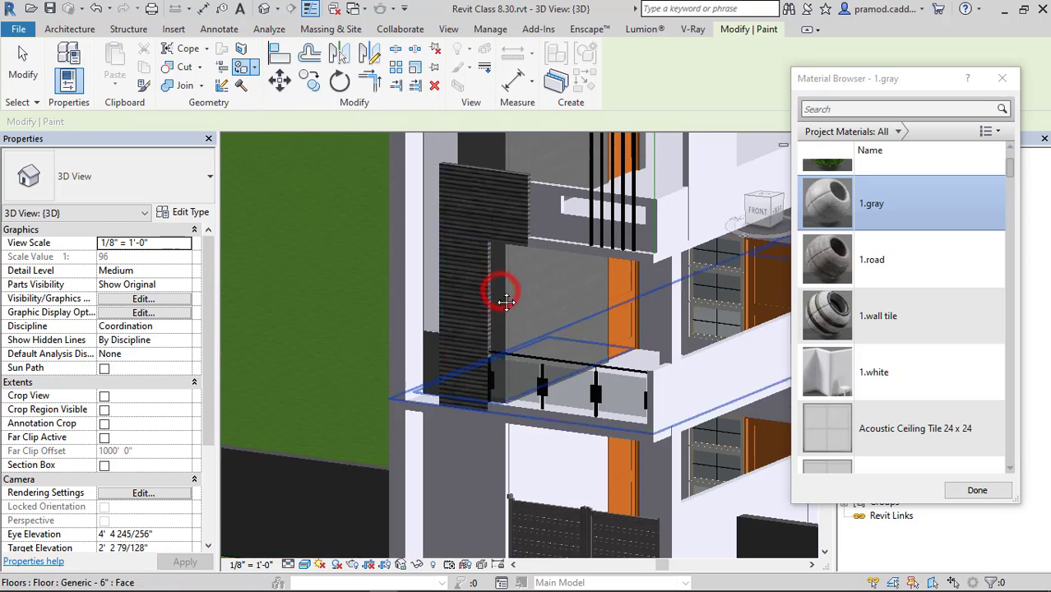
# Step: Paint the ground-floor front wall, the side wall behind the gate and the strips at their base with 1.gray
pyautogui.moveTo(499, 291); pyautogui.dragTo(500, 230, button='middle')
pyautogui.click(483, 385)
pyautogui.click(540, 374)
pyautogui.moveTo(509, 407); pyautogui.dragTo(509, 356, button='middle')
pyautogui.scroll(5, 493, 449)
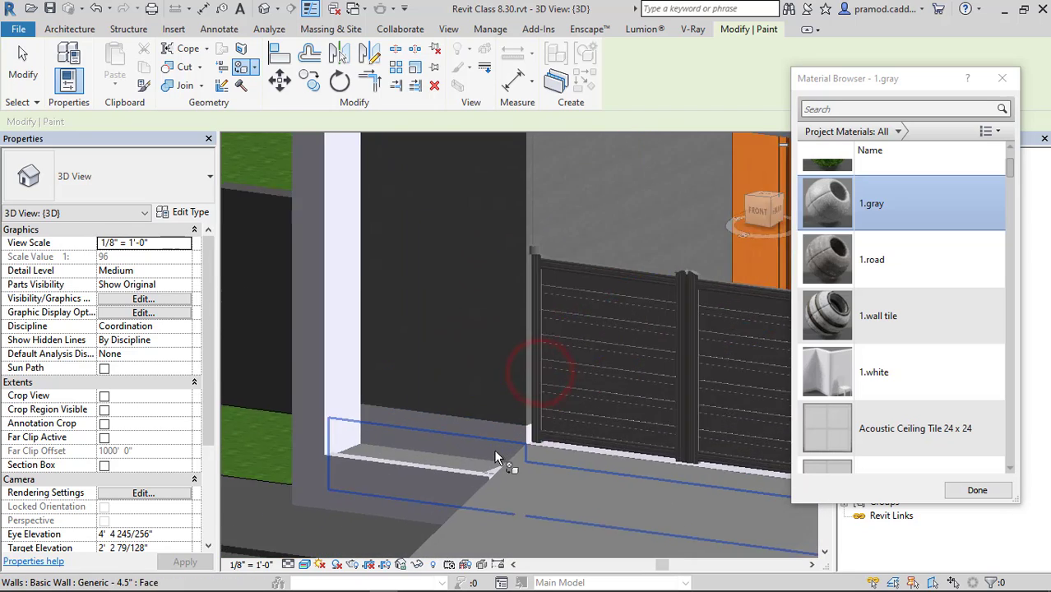
pyautogui.click(501, 411)
pyautogui.click(496, 429)
pyautogui.scroll(5, 548, 411)
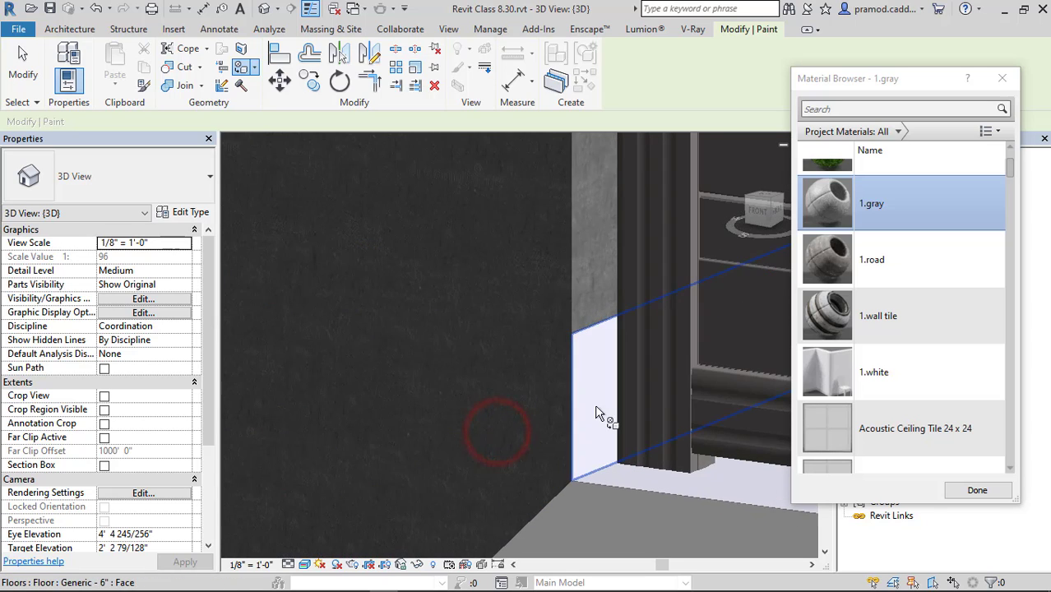
pyautogui.click(595, 407)
# Step: Paint the remaining wall face near the upper terrace door with 1.gray and finish painting
pyautogui.scroll(-8, 572, 385)
pyautogui.moveTo(595, 380)
pyautogui.mouseDown(button='middle')
pyautogui.moveTo(589, 390)
pyautogui.moveTo(288, 406)
pyautogui.mouseUp(button='middle')
pyautogui.scroll(5, 511, 316)
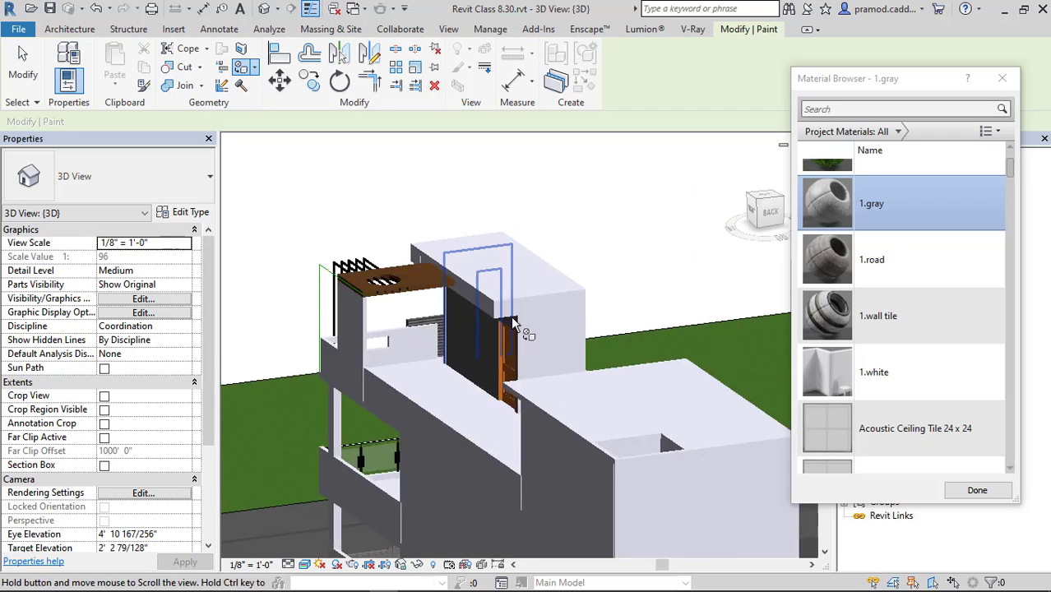
pyautogui.click(592, 335)
pyautogui.scroll(-4, 592, 334)
pyautogui.keyDown('shift'); pyautogui.moveTo(575, 320); pyautogui.dragTo(594, 308, button='middle'); pyautogui.keyUp('shift')
pyautogui.scroll(-2, 581, 337)
pyautogui.scroll(1, 584, 341)
pyautogui.press('Escape')
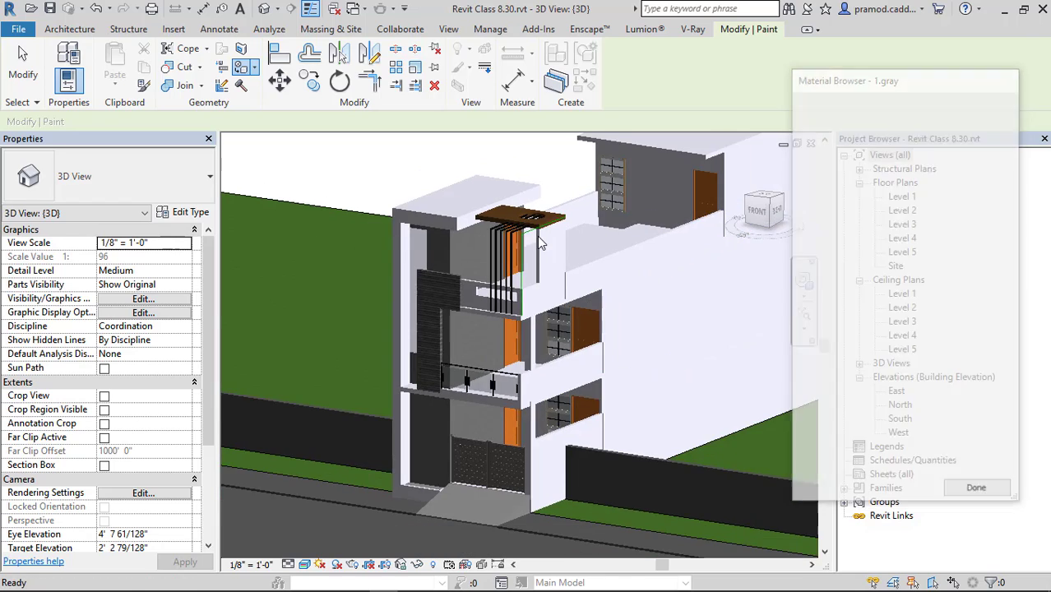
# Step: Paint the outer face and front edge of the terrace wall supporting the brown canopy with 1.Brown
pyautogui.scroll(3, 547, 237)
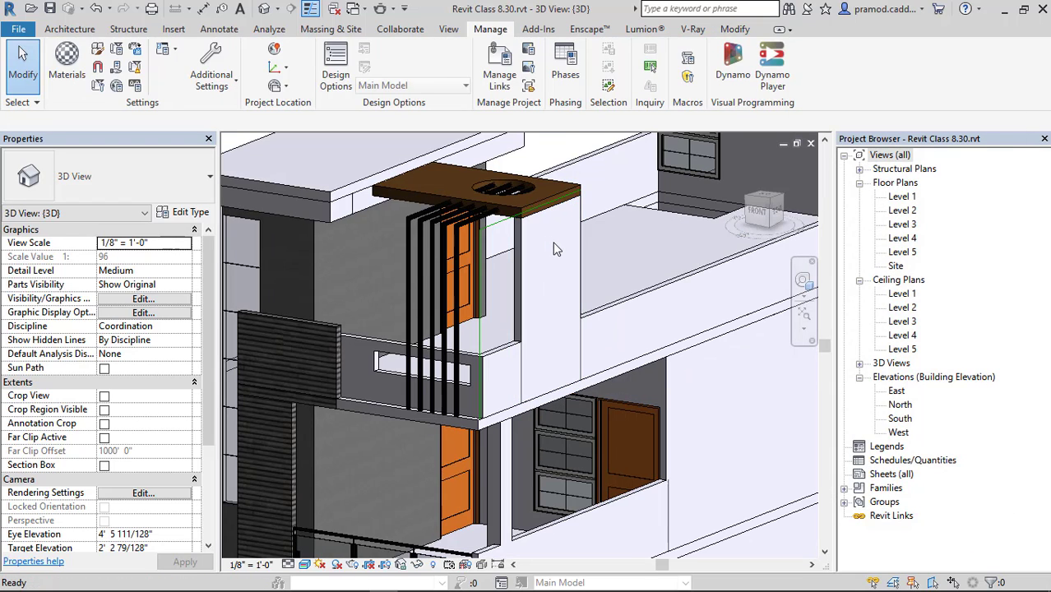
pyautogui.press('p')
pyautogui.press('t')
pyautogui.click(895, 198)
pyautogui.scroll(2, 557, 247)
pyautogui.click(558, 249)
pyautogui.scroll(3, 486, 214)
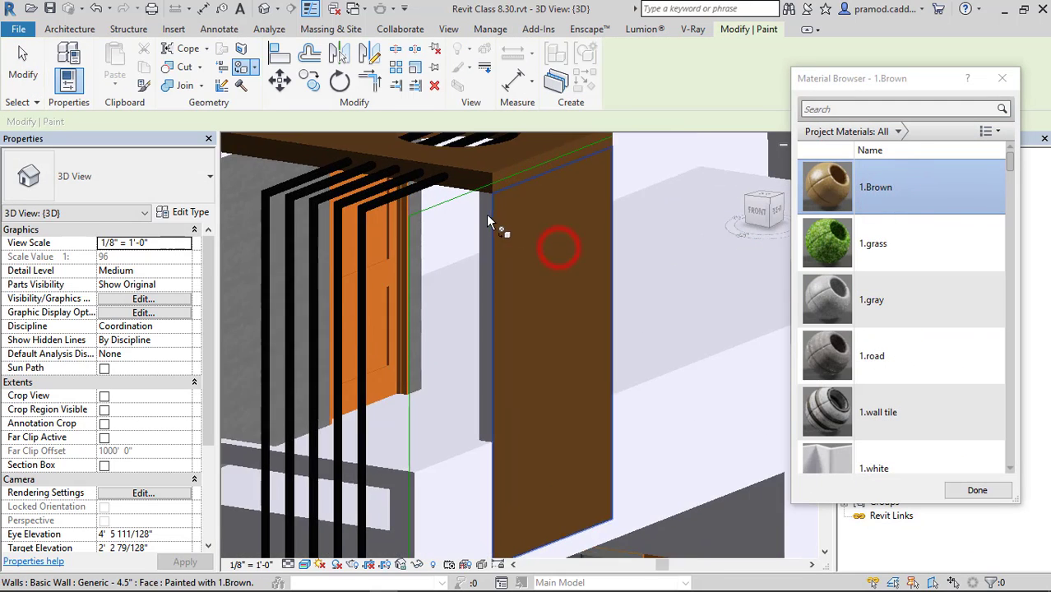
pyautogui.click(483, 214)
pyautogui.click(467, 224)
pyautogui.scroll(-5, 501, 246)
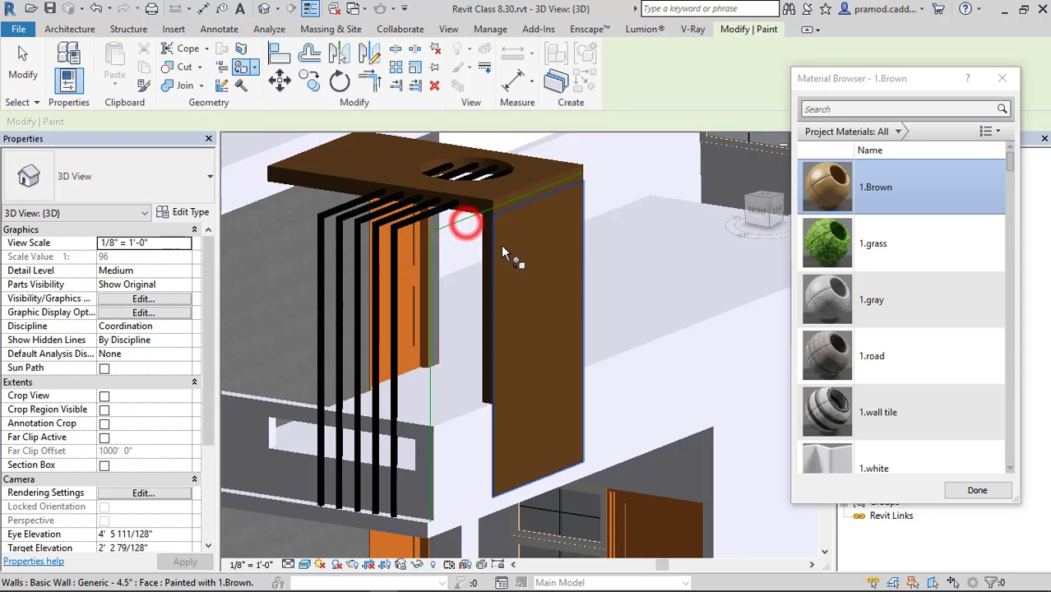
# Step: Paint the rear edge of the wall supporting the canopy with 1.Brown
pyautogui.moveTo(501, 246)
pyautogui.keyDown('shift'); pyautogui.mouseDown(button='middle')
pyautogui.moveTo(485, 287)
pyautogui.moveTo(337, 294)
pyautogui.mouseUp(button='middle'); pyautogui.keyUp('shift')
pyautogui.scroll(2, 524, 231)
pyautogui.scroll(3, 464, 283)
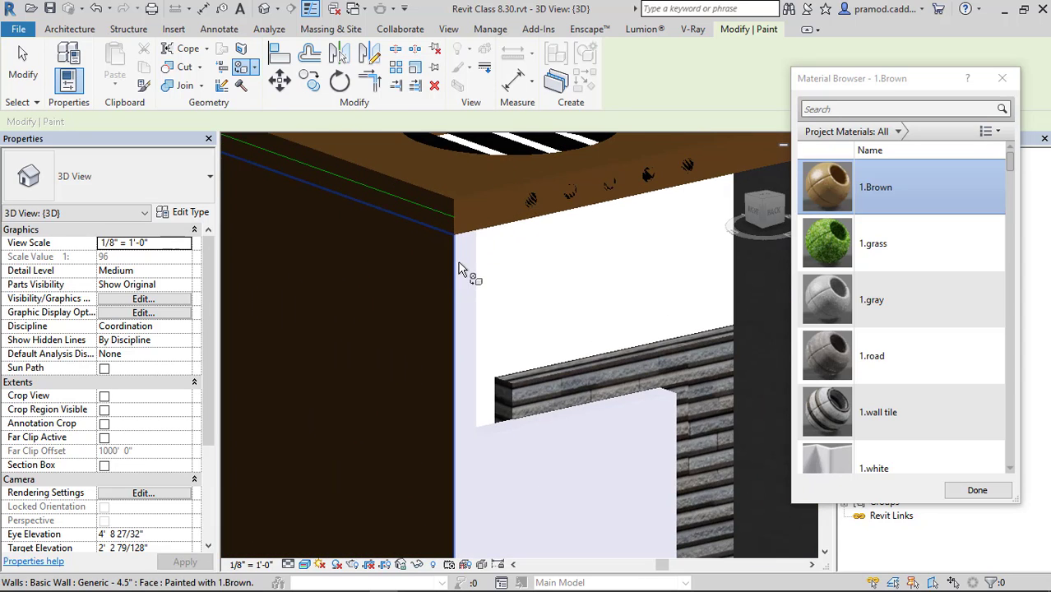
pyautogui.click(462, 258)
pyautogui.scroll(-5, 439, 296)
pyautogui.moveTo(439, 296)
pyautogui.keyDown('shift'); pyautogui.mouseDown(button='middle')
pyautogui.moveTo(539, 329)
pyautogui.moveTo(692, 318)
pyautogui.moveTo(689, 327)
pyautogui.mouseUp(button='middle'); pyautogui.keyUp('shift')
pyautogui.keyDown('shift'); pyautogui.moveTo(476, 347); pyautogui.dragTo(584, 340, button='middle'); pyautogui.keyUp('shift')
pyautogui.scroll(3, 533, 351)
pyautogui.scroll(2, 486, 346)
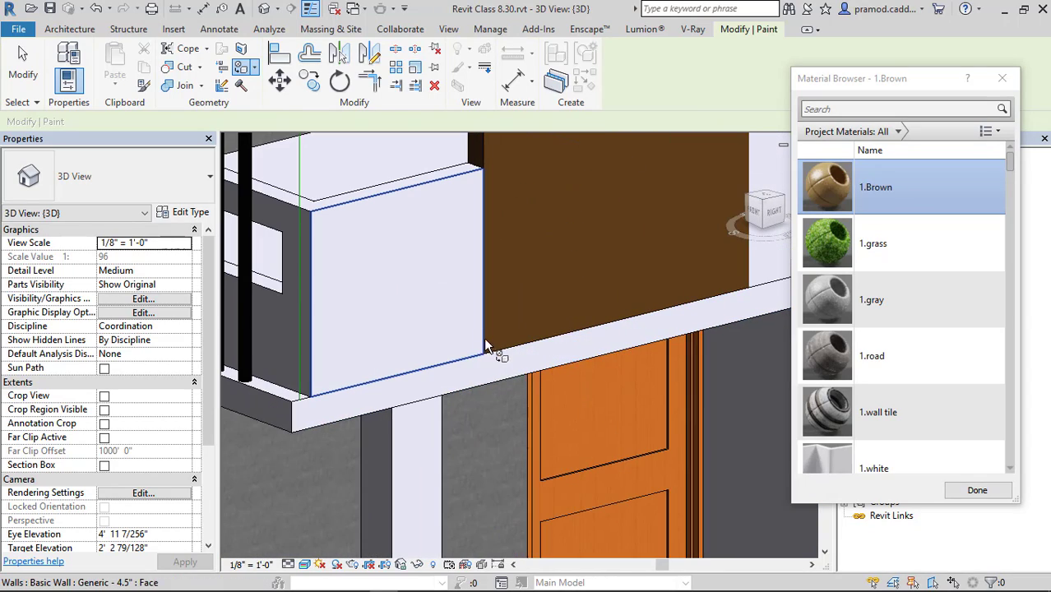
# Step: Split the slab's edge face below the brown terrace wall with two vertical lines aligned to the wall's side edges
pyautogui.press('Escape')
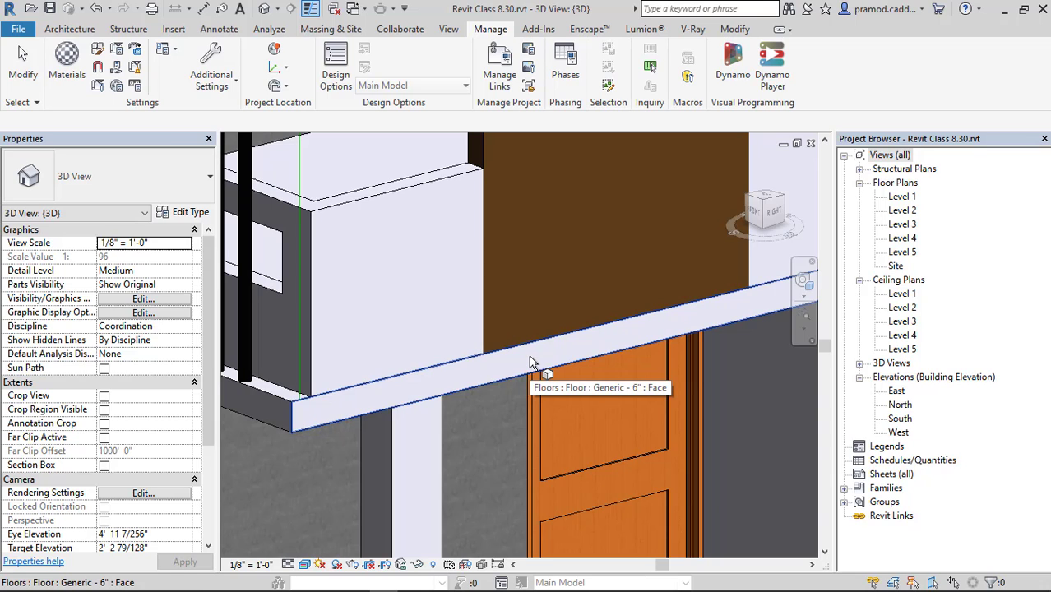
pyautogui.click(531, 362)
pyautogui.scroll(2, 490, 349)
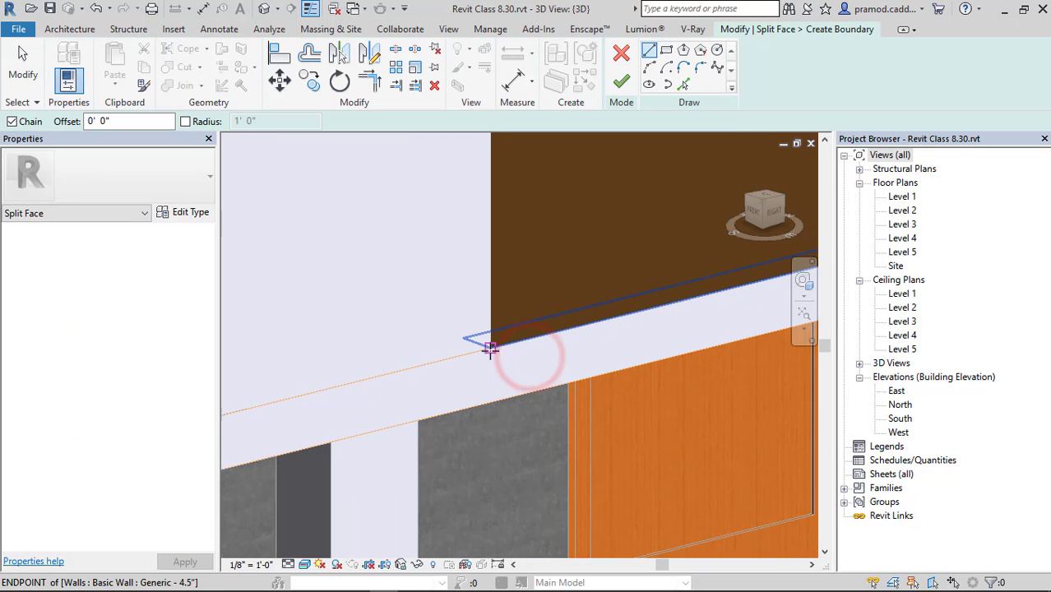
pyautogui.scroll(-3, 580, 356)
pyautogui.moveTo(754, 304); pyautogui.dragTo(555, 343, button='middle')
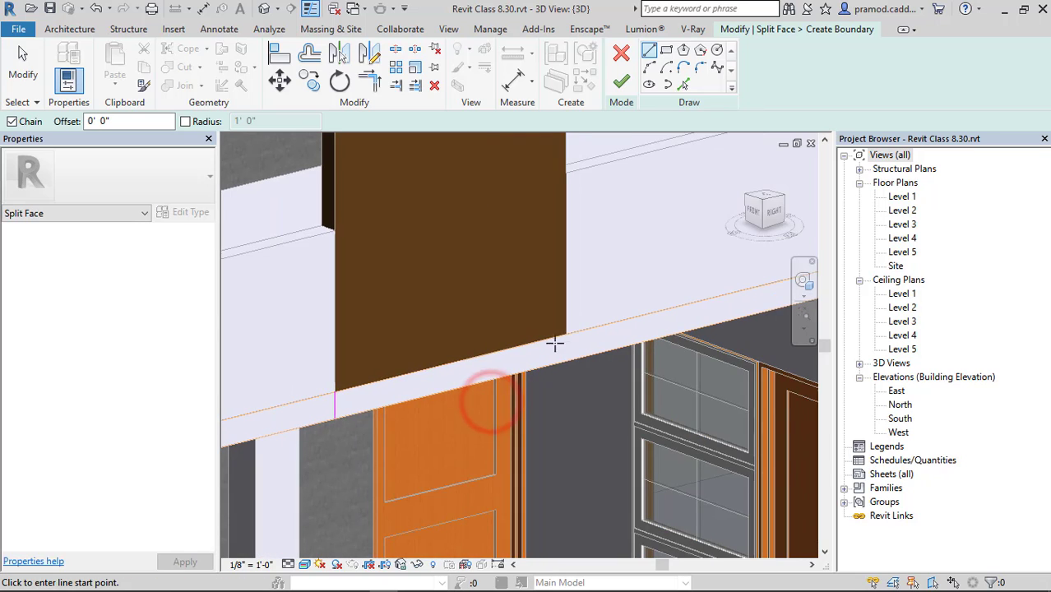
pyautogui.click(566, 334)
pyautogui.click(566, 362)
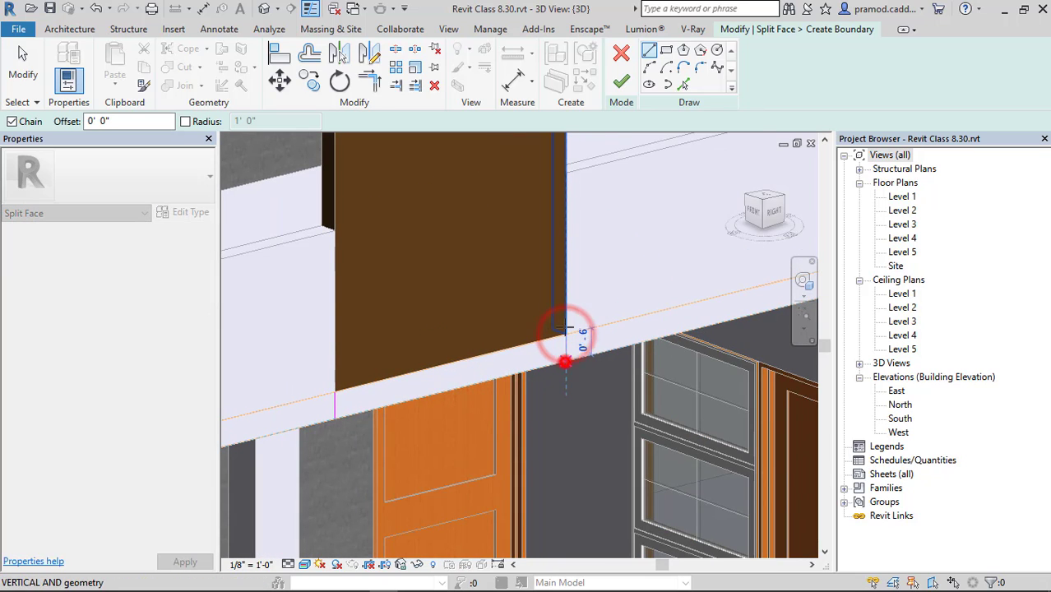
pyautogui.click(621, 81)
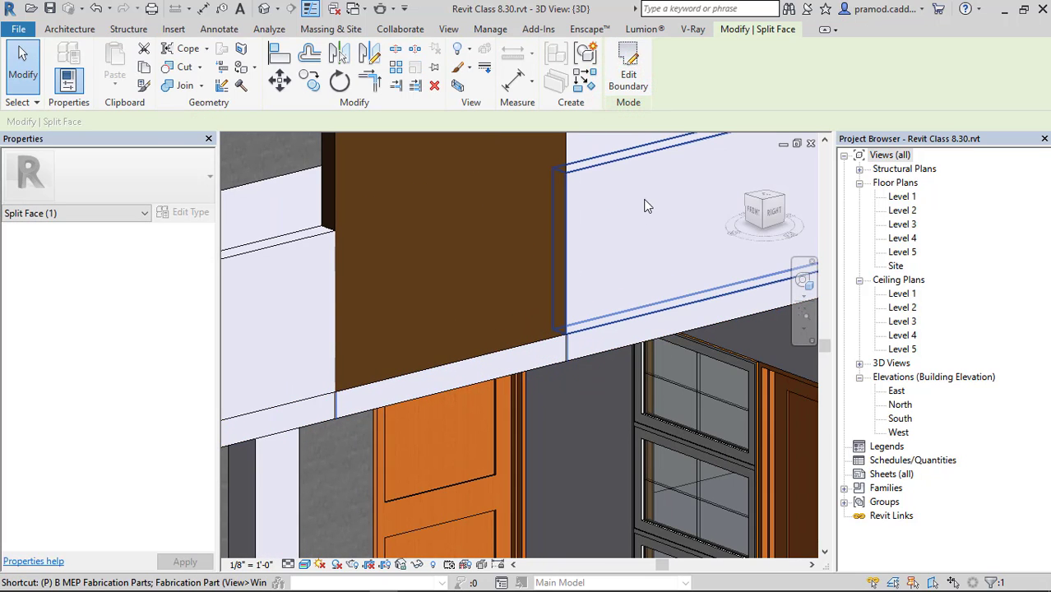
# Step: Paint the split slab-edge region directly below the brown wall with 1.Brown and finish painting
pyautogui.press('t')
pyautogui.click(894, 190)
pyautogui.click(487, 363)
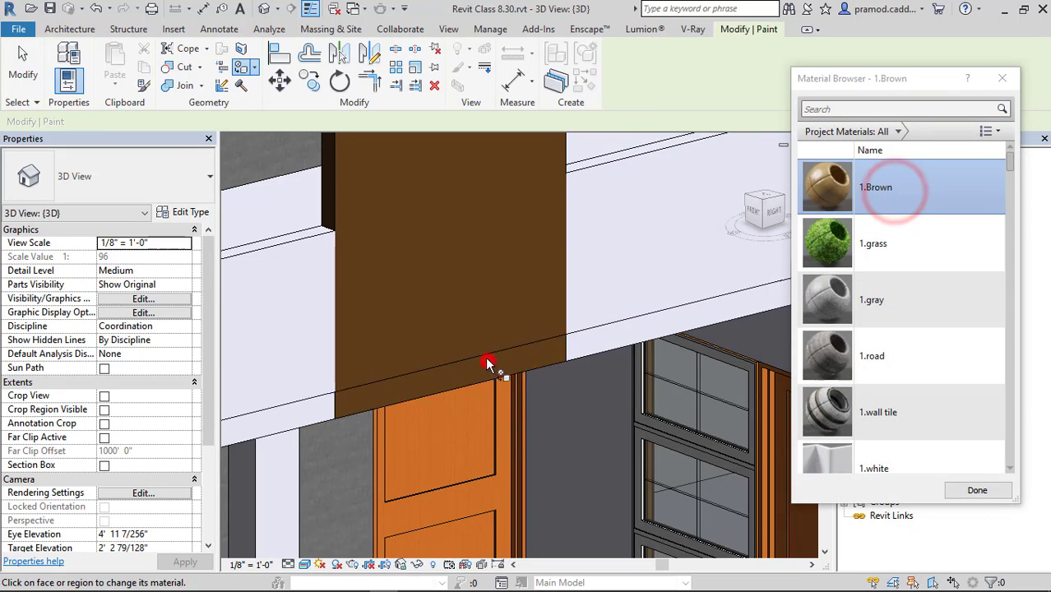
pyautogui.scroll(-3, 481, 359)
pyautogui.moveTo(482, 359)
pyautogui.keyDown('shift'); pyautogui.mouseDown(button='middle')
pyautogui.moveTo(516, 312)
pyautogui.moveTo(510, 340)
pyautogui.moveTo(638, 332)
pyautogui.moveTo(577, 339)
pyautogui.moveTo(589, 344)
pyautogui.moveTo(576, 358)
pyautogui.mouseUp(button='middle'); pyautogui.keyUp('shift')
pyautogui.press('Escape')
pyautogui.moveTo(576, 359); pyautogui.dragTo(674, 271, button='middle')
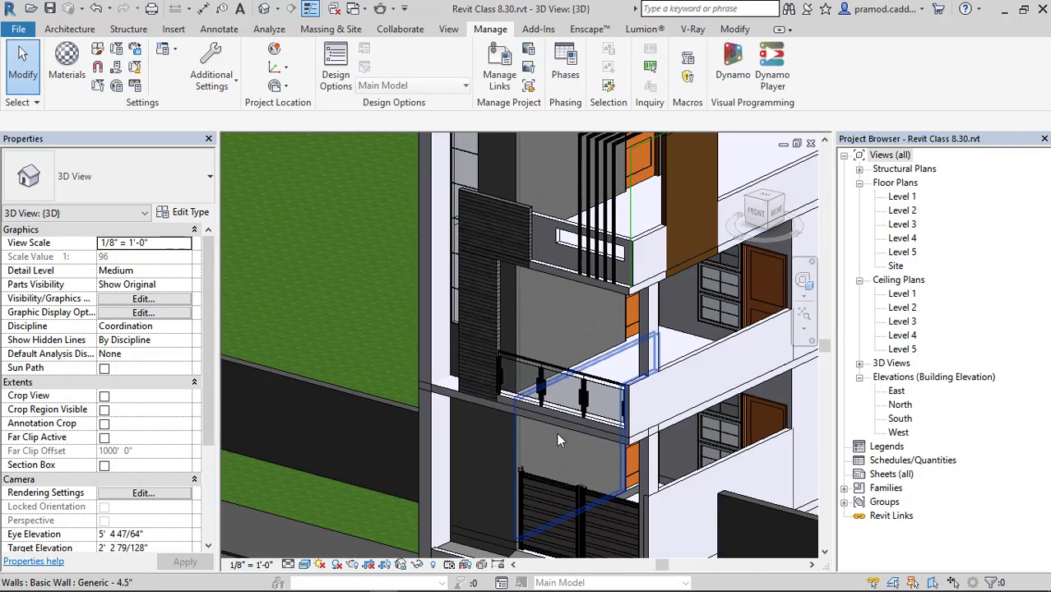
# Step: Paint the low wall strip beneath the glass balcony railing with 1.wall tile
pyautogui.keyDown('shift'); pyautogui.moveTo(535, 406); pyautogui.dragTo(574, 413, button='middle'); pyautogui.keyUp('shift')
pyautogui.scroll(2, 544, 432)
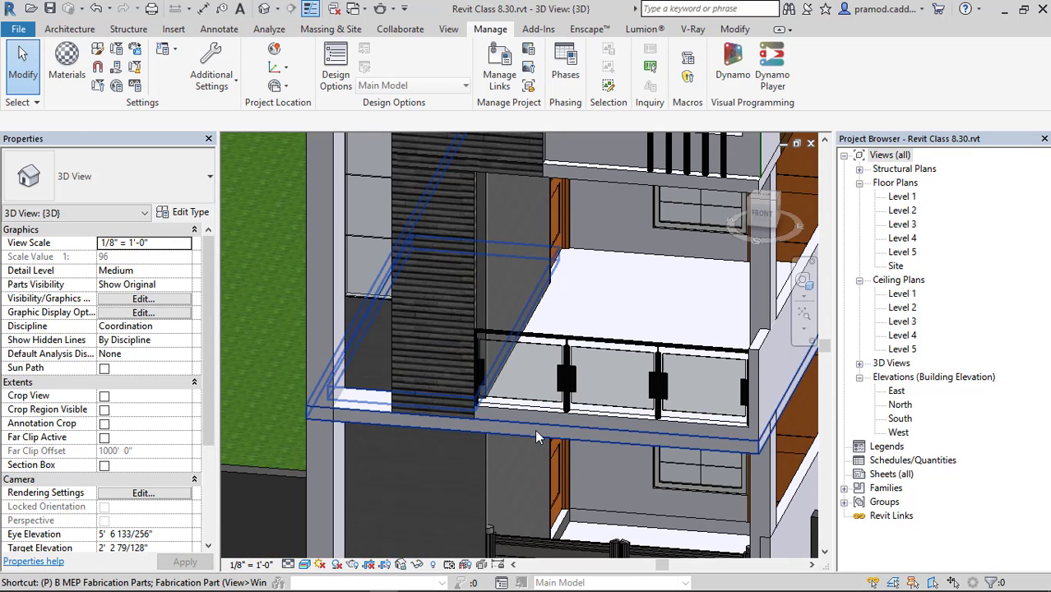
pyautogui.press('t')
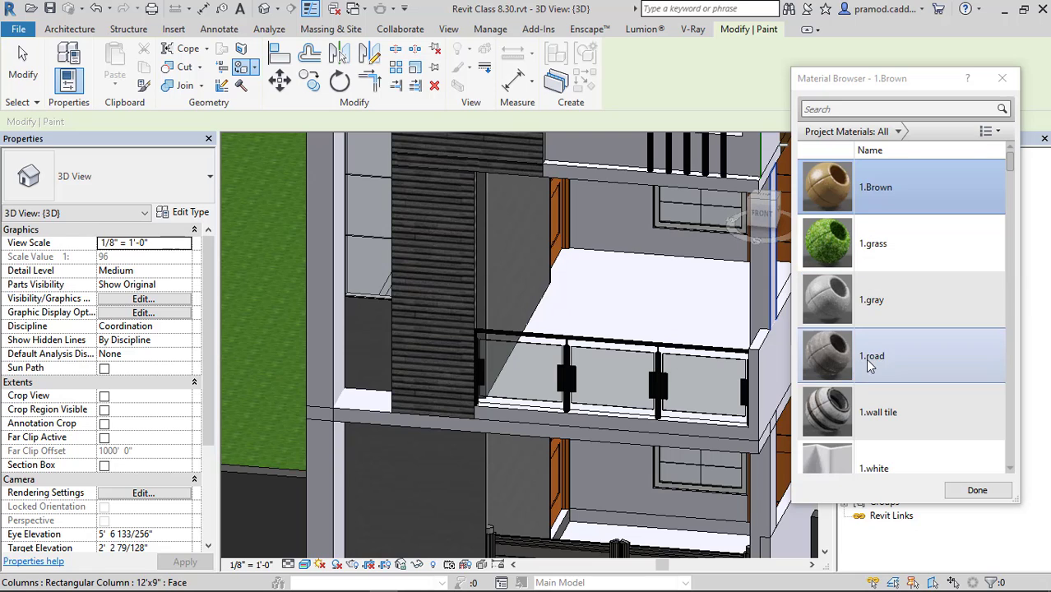
pyautogui.click(831, 413)
pyautogui.scroll(4, 486, 422)
pyautogui.click(475, 403)
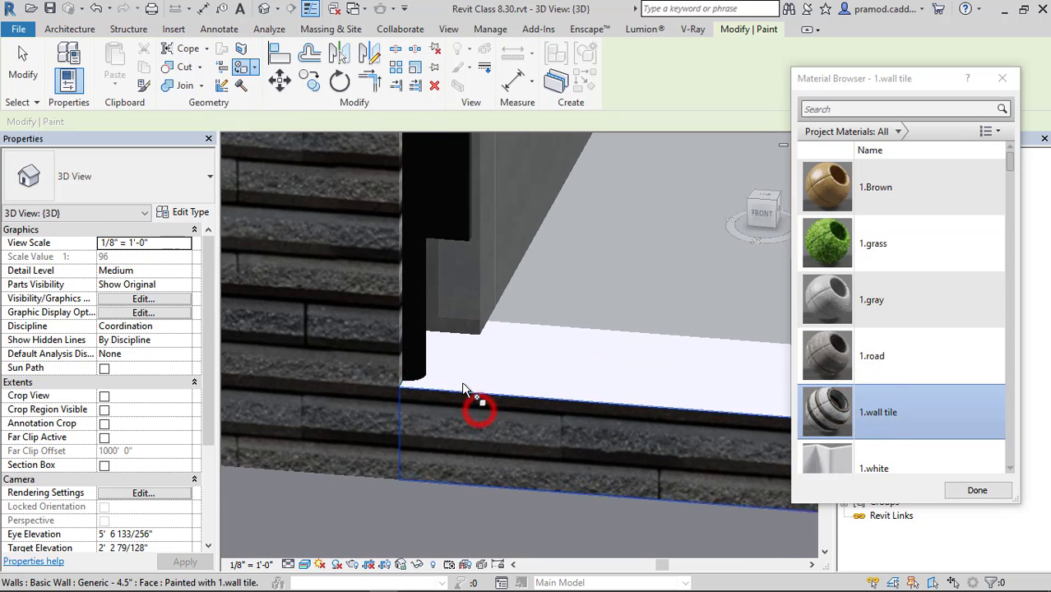
pyautogui.click(465, 380)
pyautogui.click(470, 364)
pyautogui.scroll(-4, 443, 380)
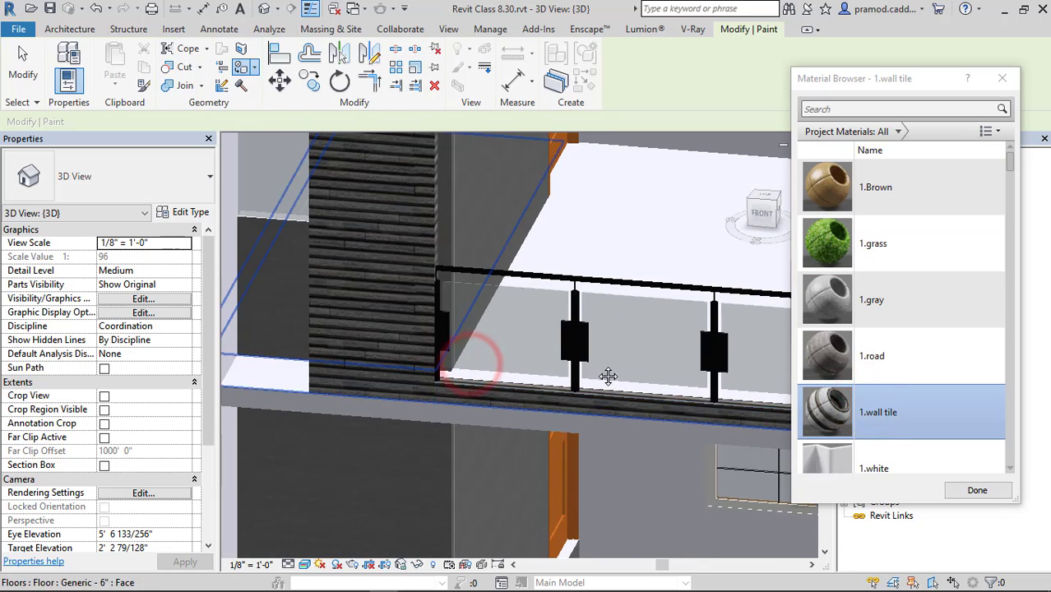
# Step: Paint the whole front edge of the glass-railed balcony's floor slab with 1.wall tile
pyautogui.moveTo(608, 376); pyautogui.dragTo(409, 338, button='middle')
pyautogui.scroll(-3, 540, 353)
pyautogui.keyDown('shift'); pyautogui.moveTo(539, 353); pyautogui.dragTo(585, 359, button='middle'); pyautogui.keyUp('shift')
pyautogui.scroll(3, 336, 393)
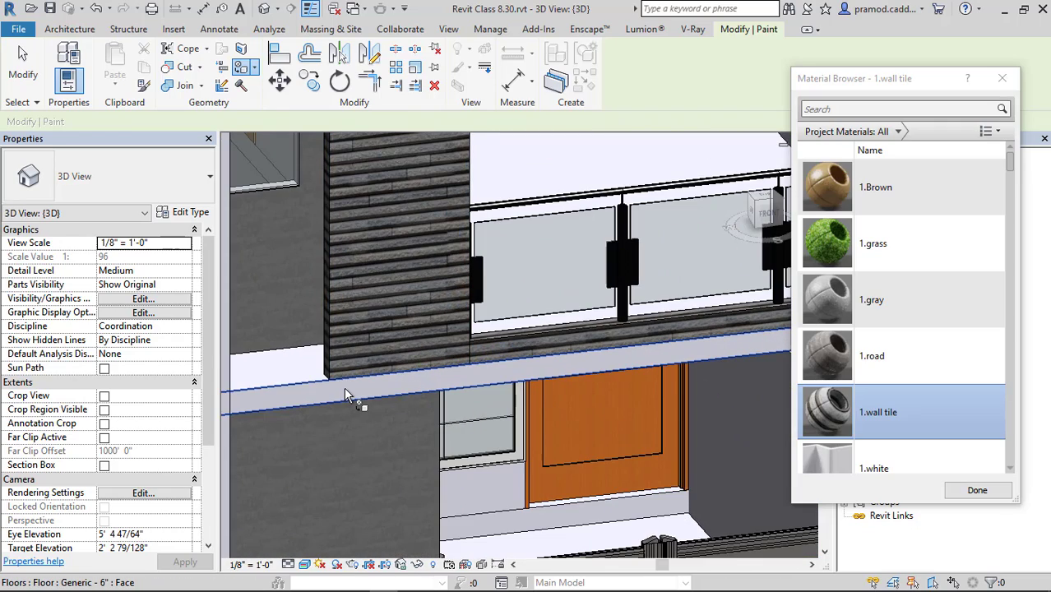
pyautogui.moveTo(343, 387); pyautogui.dragTo(420, 342, button='middle')
pyautogui.scroll(-5, 465, 372)
pyautogui.scroll(5, 419, 340)
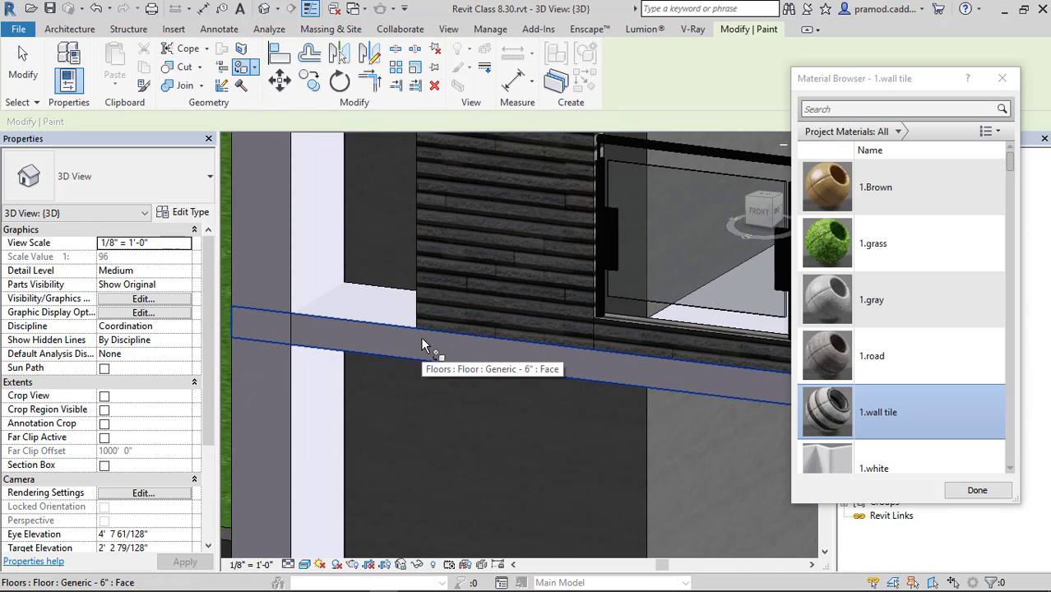
pyautogui.click(421, 337)
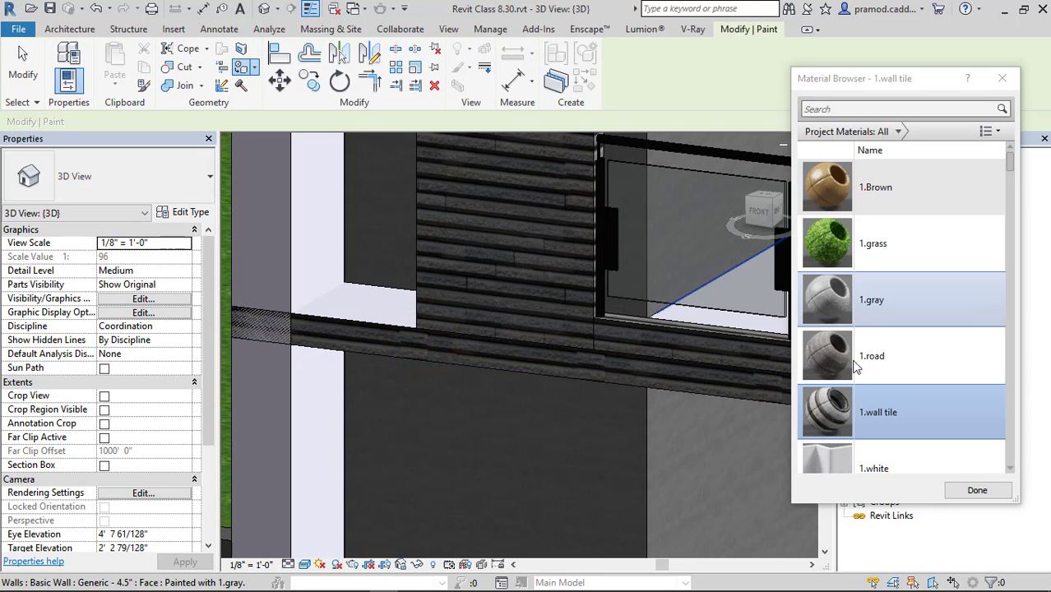
# Step: Repaint the balcony slab's whole front edge with 1.white and finish painting
pyautogui.scroll(-1, 859, 448)
pyautogui.click(868, 449)
pyautogui.click(469, 353)
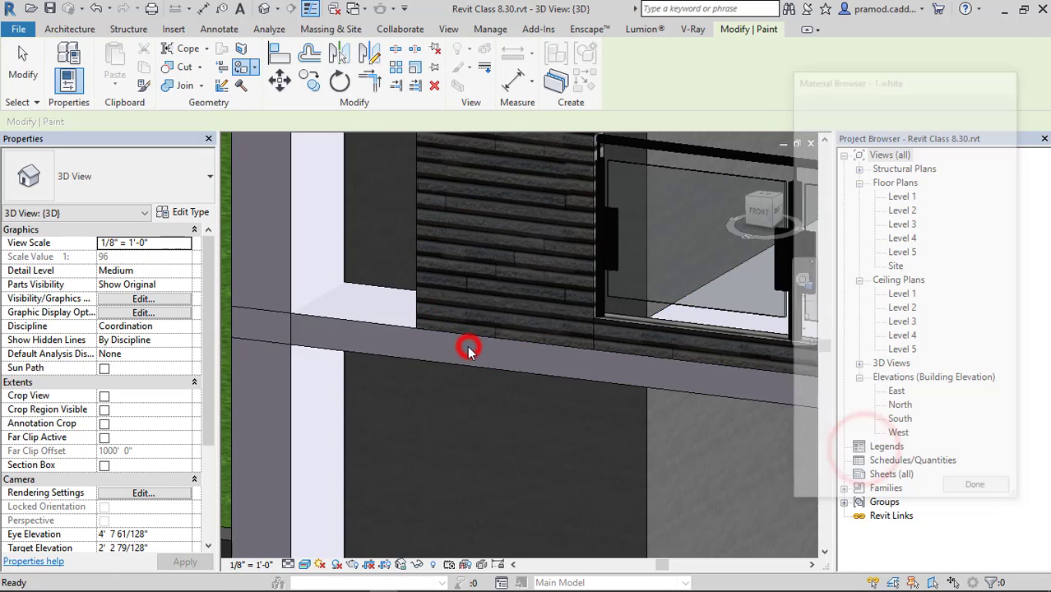
pyautogui.press('Escape')
# Step: Split the balcony slab's front edge face with a vertical line at the outer edge of the tiled column
pyautogui.click(420, 339)
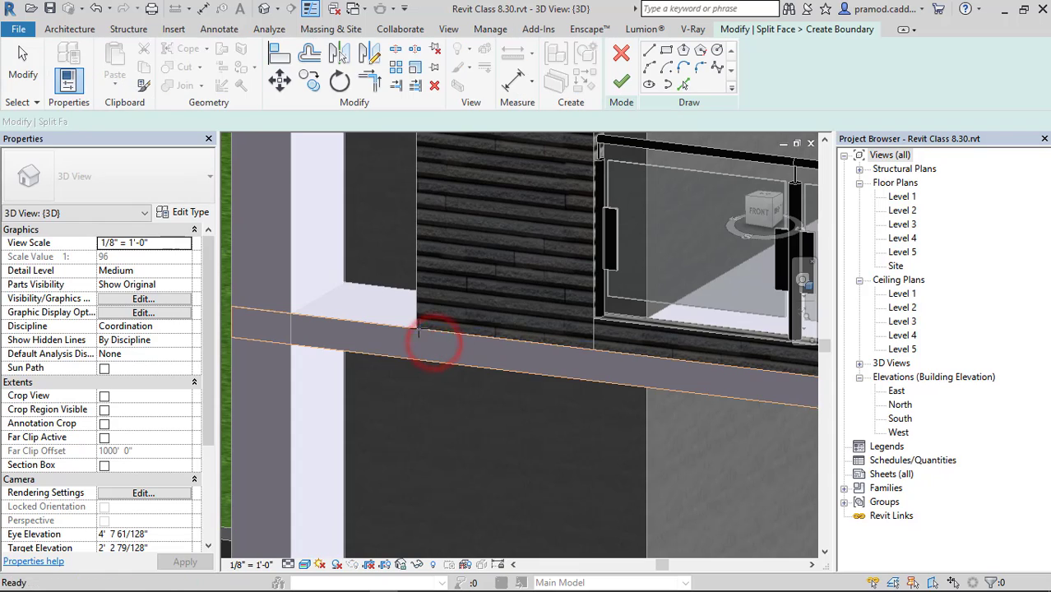
pyautogui.click(418, 356)
pyautogui.click(621, 80)
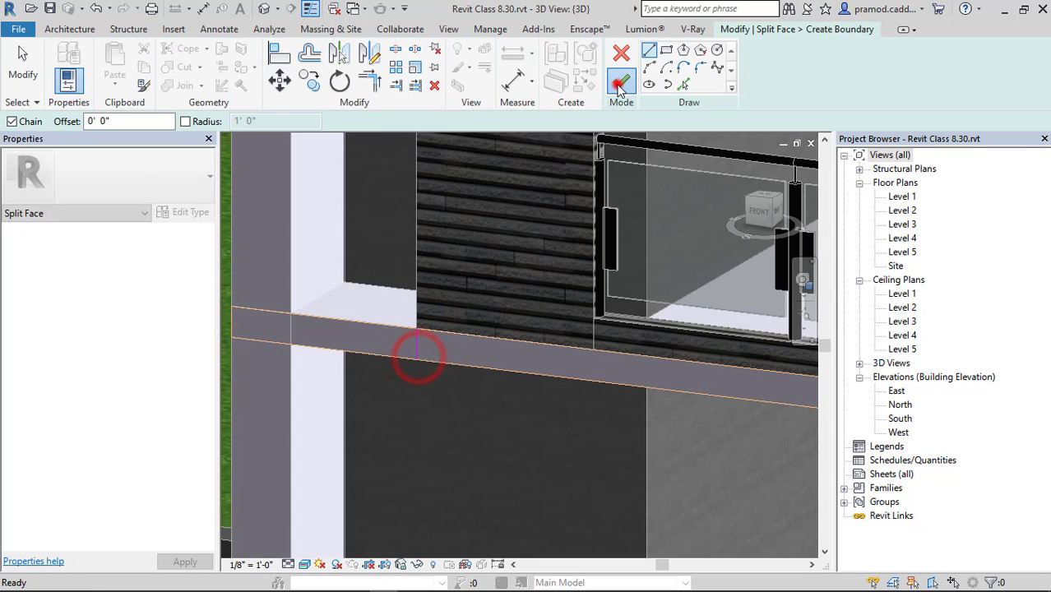
# Step: Paint the slab-edge region below the tiled column and glass railing with 1.wall tile and finish painting
pyautogui.press('p')
pyautogui.press('t')
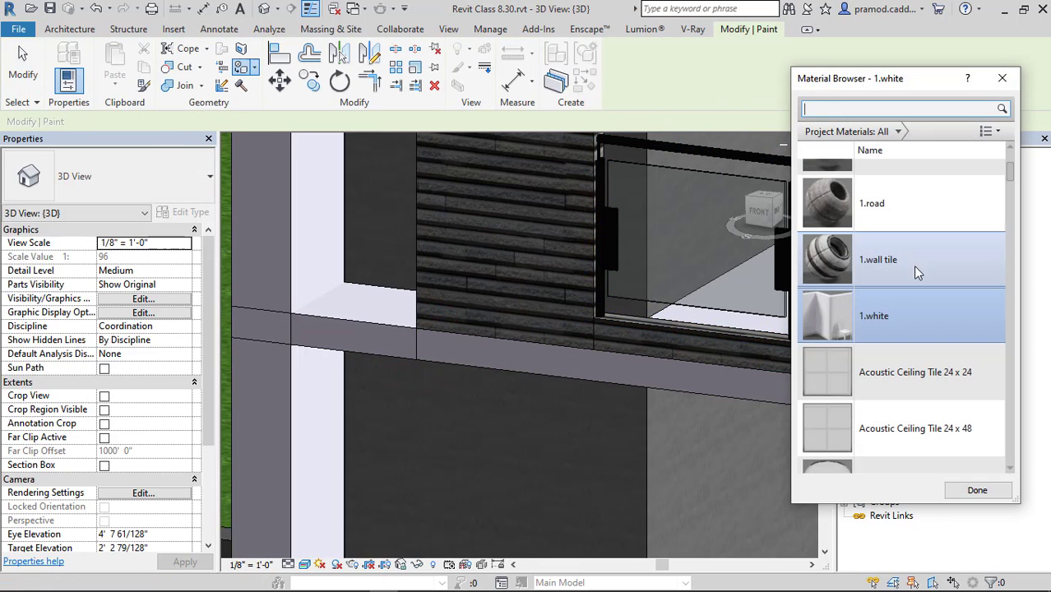
pyautogui.click(889, 255)
pyautogui.click(495, 352)
pyautogui.scroll(-6, 381, 350)
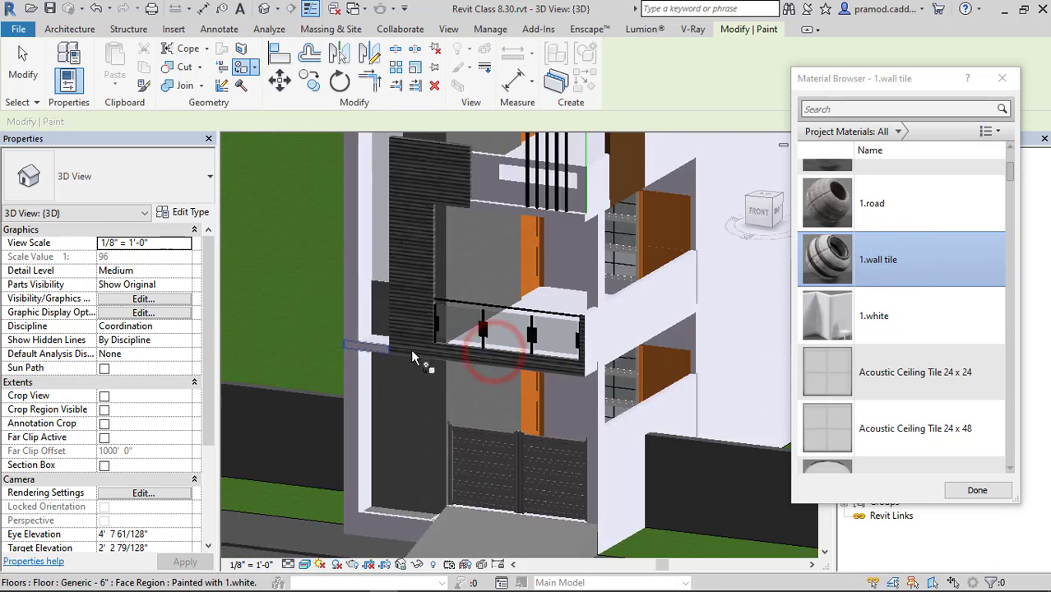
pyautogui.moveTo(568, 346)
pyautogui.keyDown('shift'); pyautogui.mouseDown(button='middle')
pyautogui.moveTo(653, 328)
pyautogui.moveTo(601, 288)
pyautogui.moveTo(462, 400)
pyautogui.mouseUp(button='middle'); pyautogui.keyUp('shift')
pyautogui.scroll(4, 447, 354)
pyautogui.scroll(-5, 463, 400)
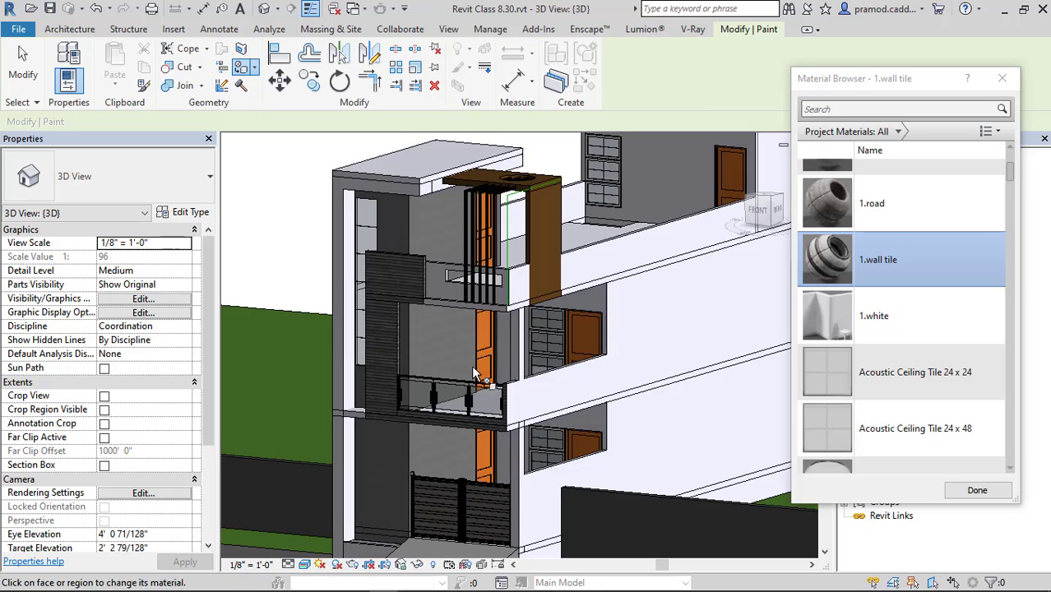
pyautogui.press('Escape')
# Step: Edit the in-place casework by the gate and set the planter bed extrusion's material to 1.grass
pyautogui.scroll(2, 559, 315)
pyautogui.scroll(6, 418, 355)
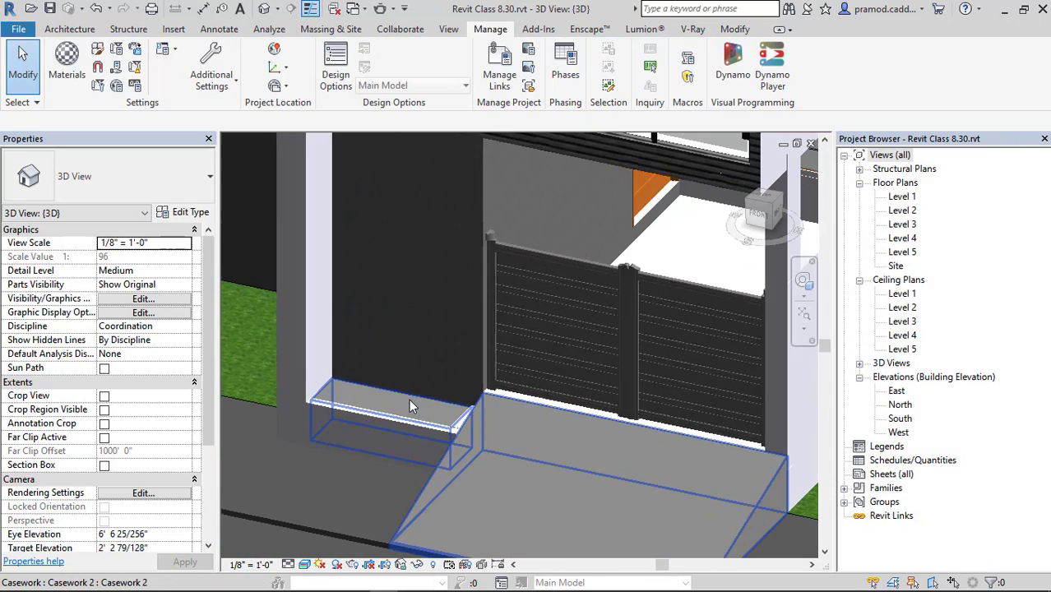
pyautogui.click(409, 399)
pyautogui.click(617, 64)
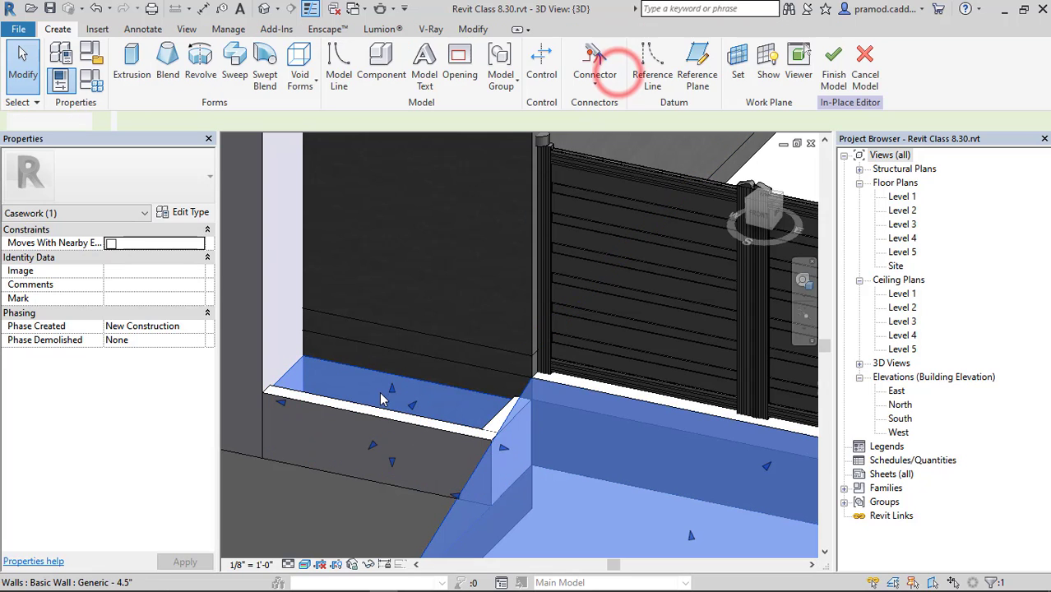
pyautogui.click(377, 391)
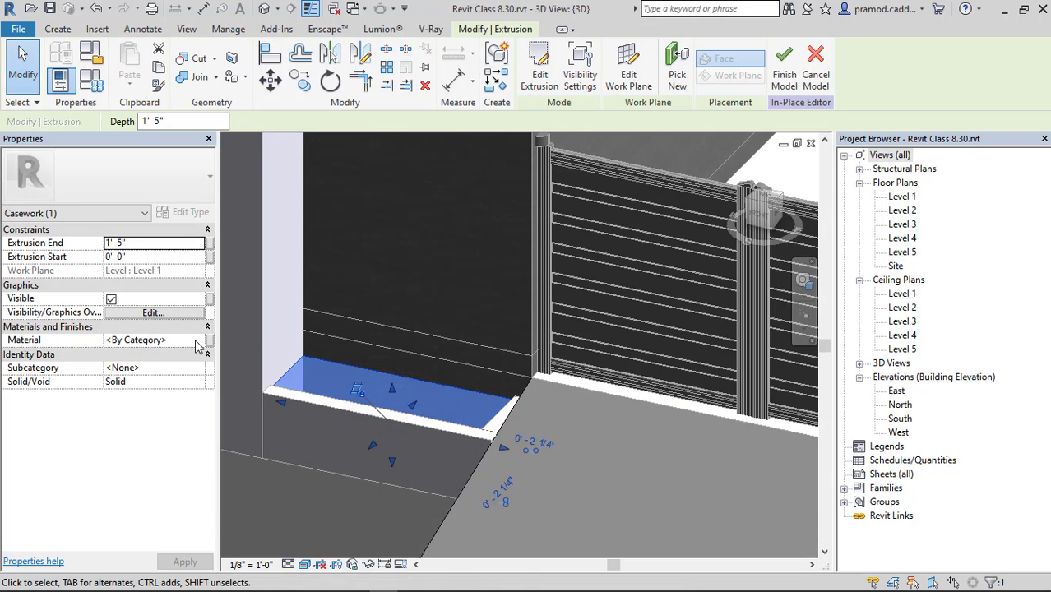
pyautogui.click(196, 341)
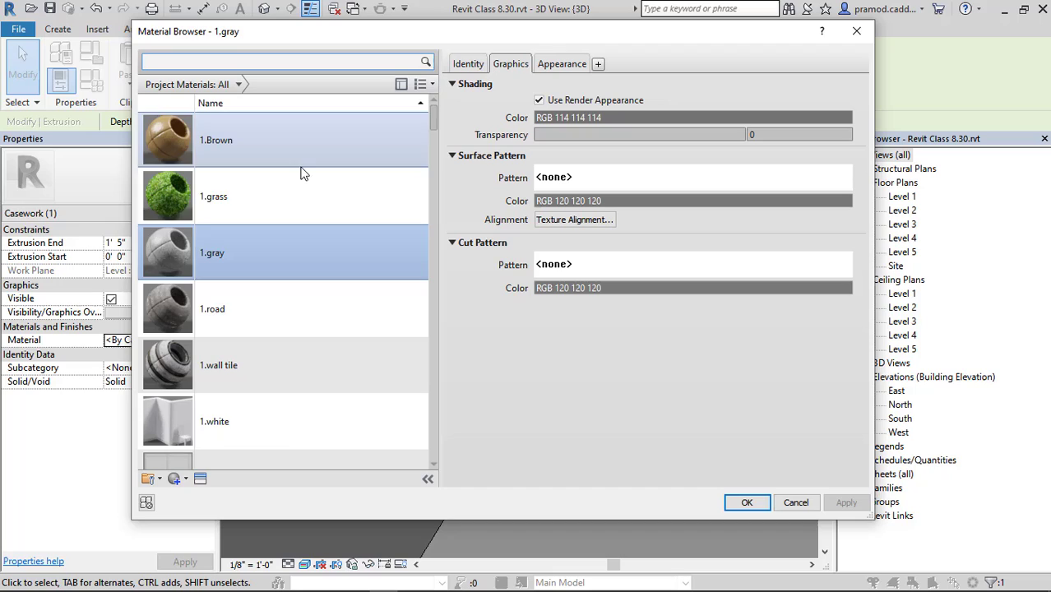
pyautogui.click(254, 192)
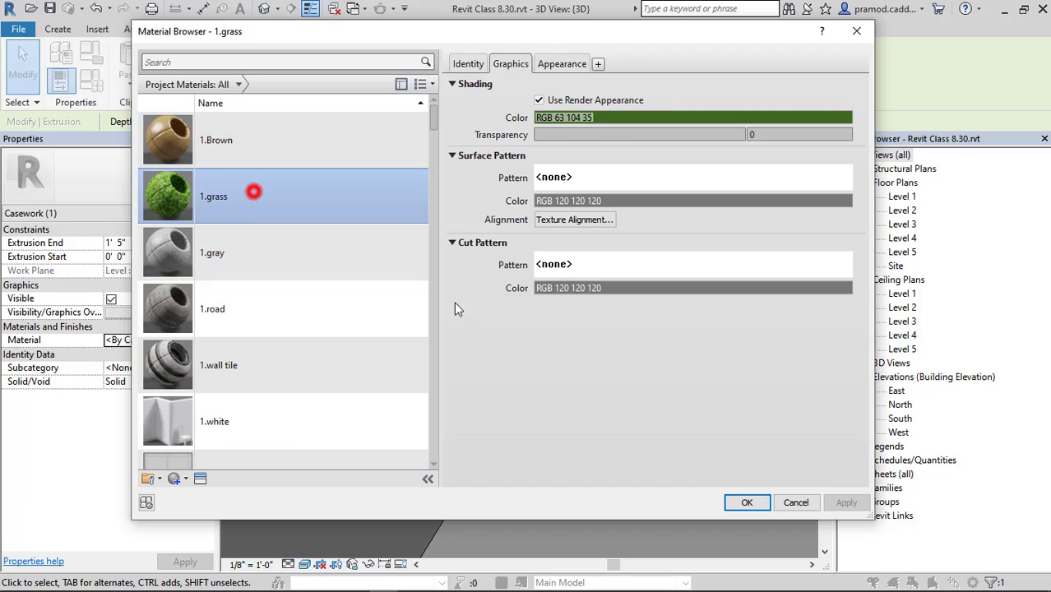
pyautogui.click(741, 504)
pyautogui.press('Escape')
# Step: Create a new material named 1.slope for the ramp extrusion in front of the gate
pyautogui.scroll(-6, 416, 314)
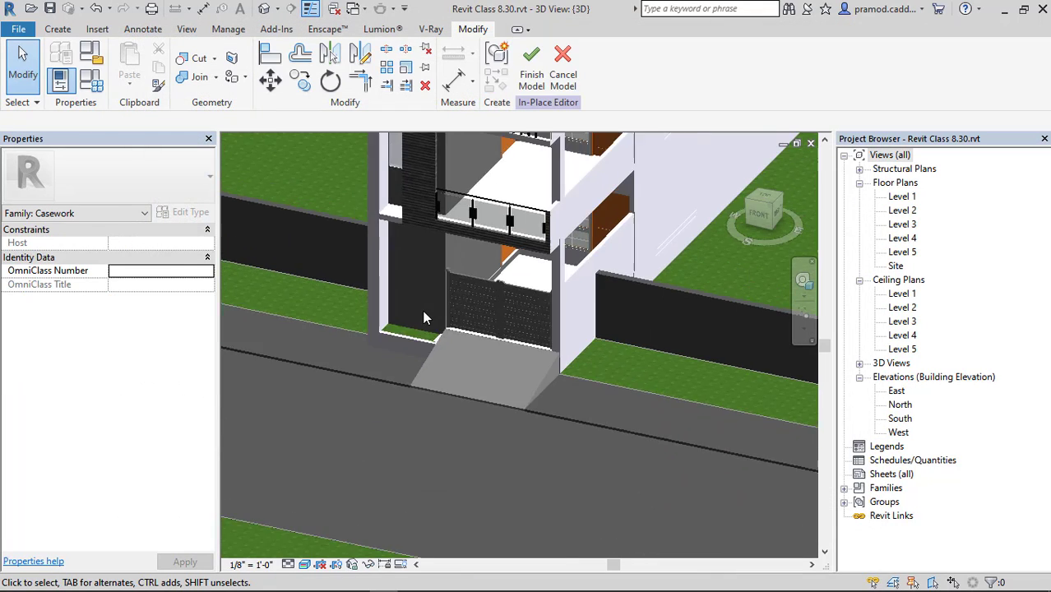
pyautogui.keyDown('shift'); pyautogui.moveTo(549, 330); pyautogui.dragTo(621, 389, button='middle'); pyautogui.keyUp('shift')
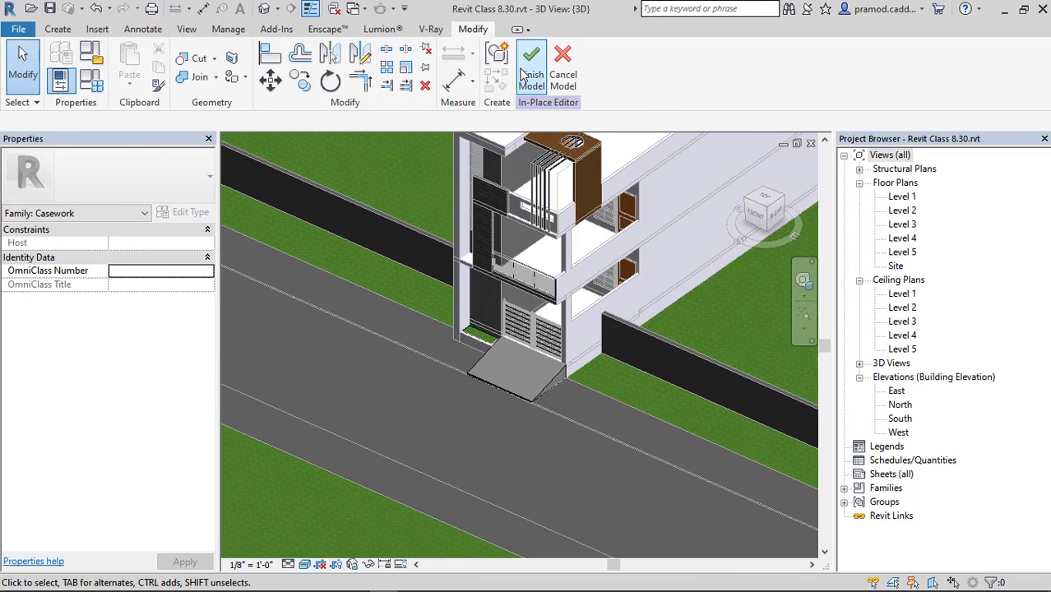
pyautogui.click(531, 390)
pyautogui.scroll(5, 527, 375)
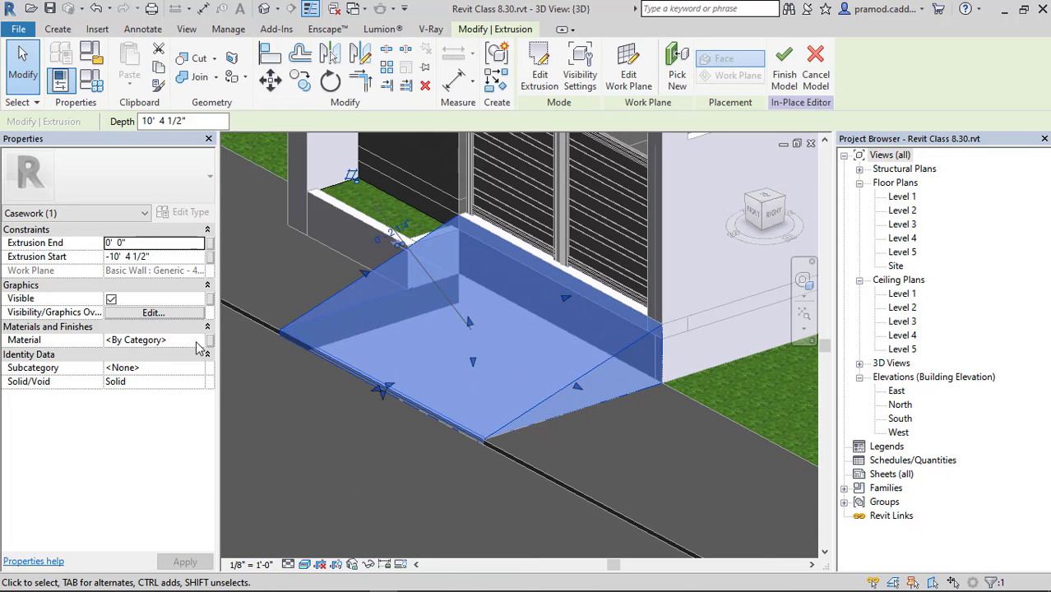
pyautogui.click(197, 340)
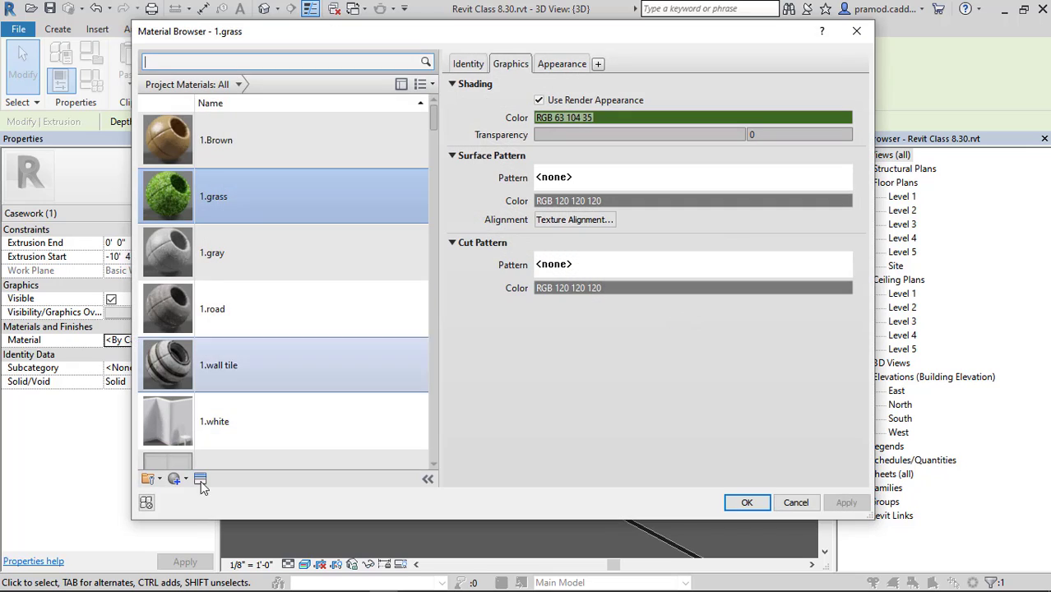
pyautogui.click(189, 493)
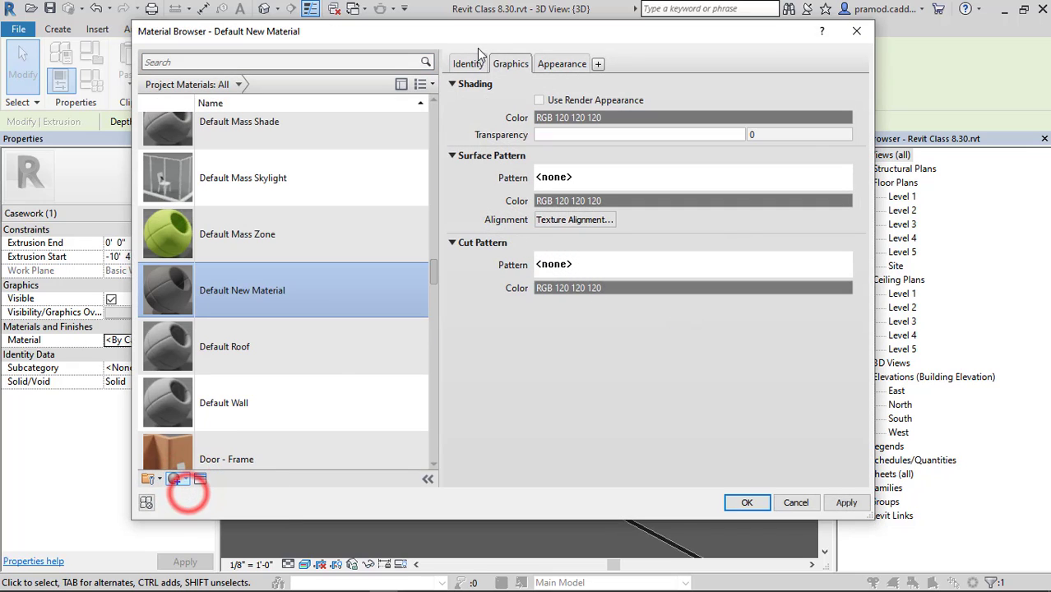
pyautogui.click(467, 63)
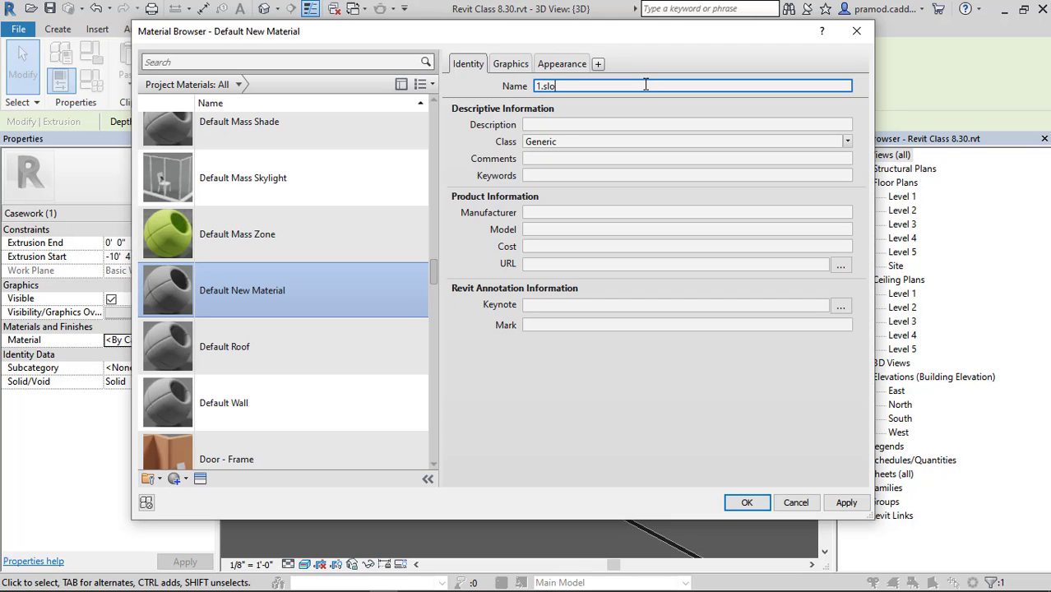
# Step: Browse the Footpath and floor texture folders for an appearance image for the 1.slope material, closing the file selection without choosing one
pyautogui.click(510, 63)
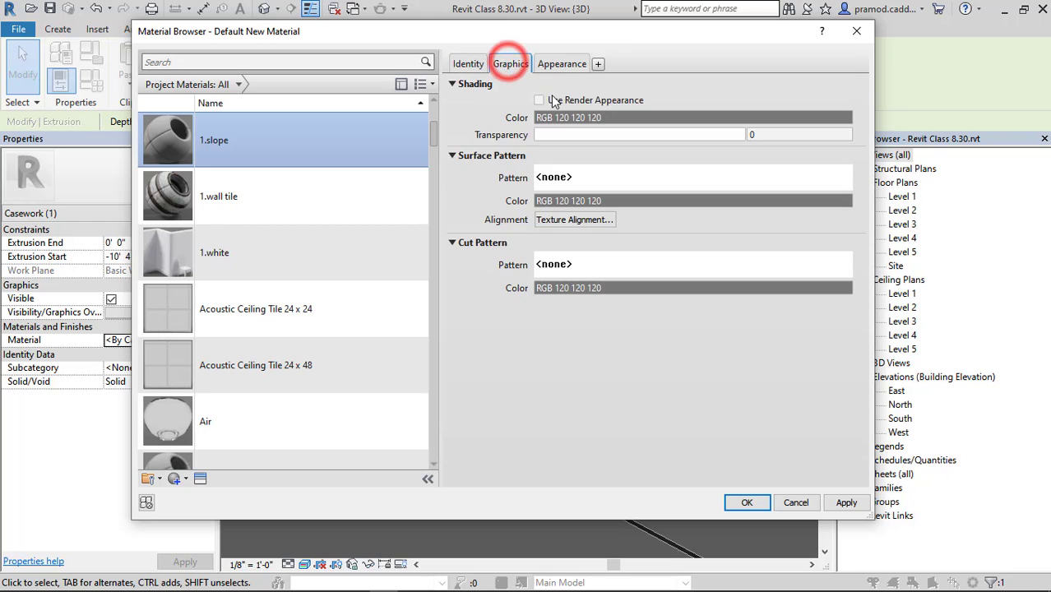
pyautogui.click(559, 64)
pyautogui.click(640, 252)
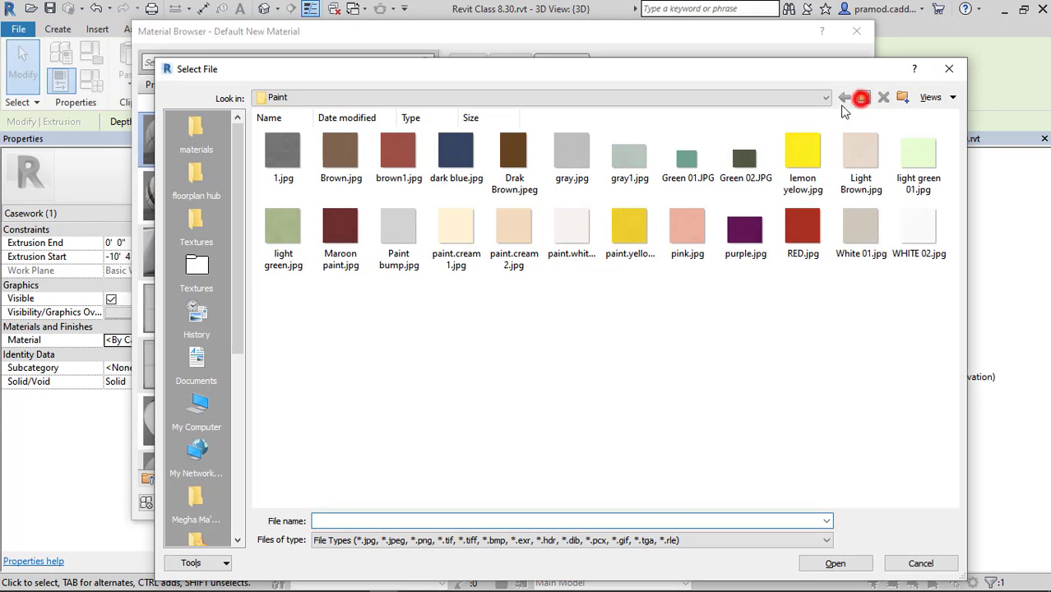
pyautogui.click(862, 97)
pyautogui.doubleClick(576, 157)
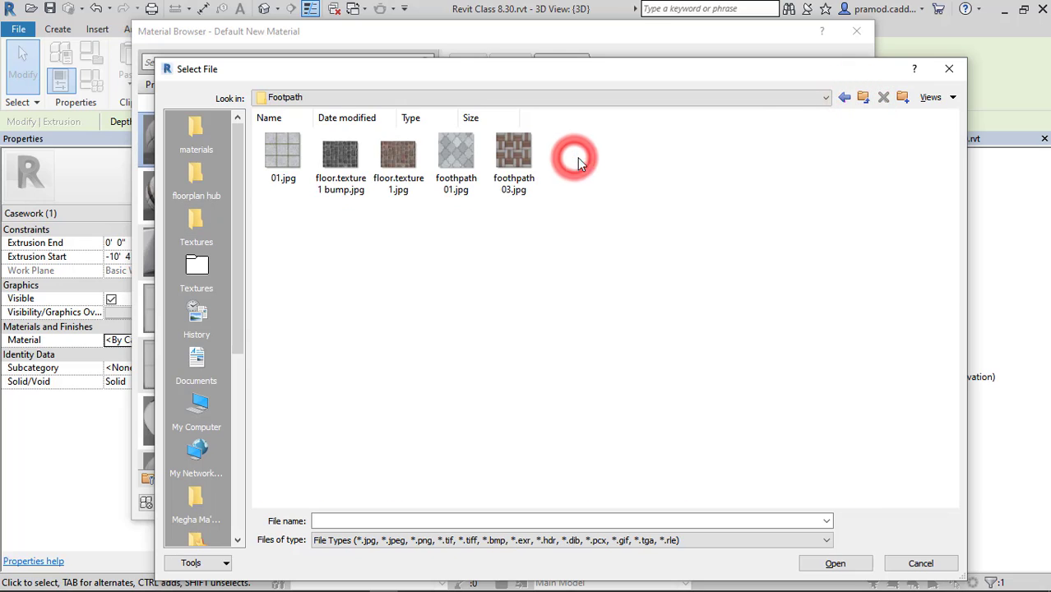
pyautogui.click(862, 98)
pyautogui.doubleClick(520, 161)
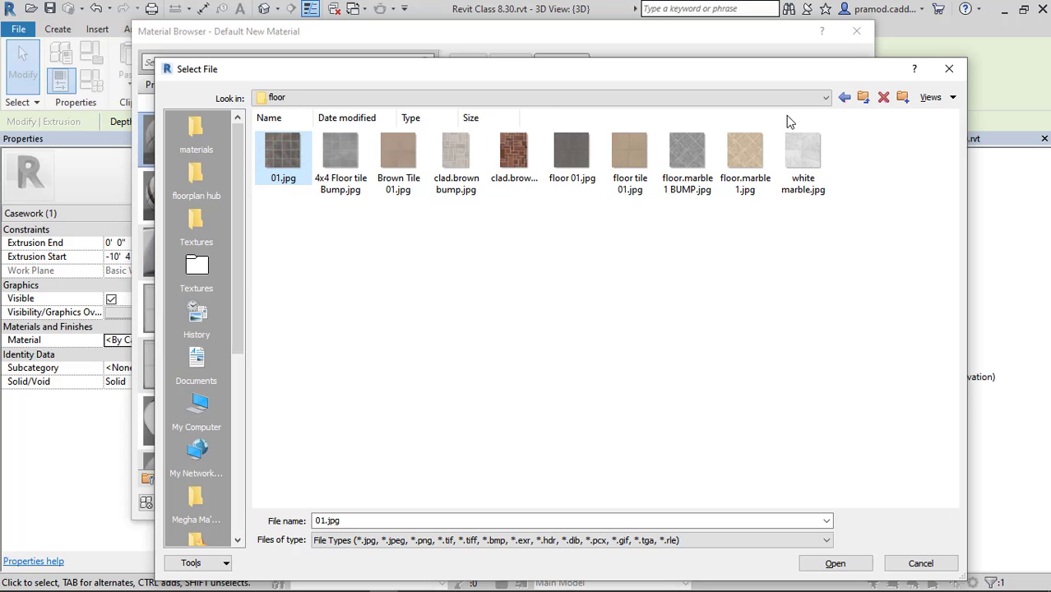
pyautogui.click(863, 97)
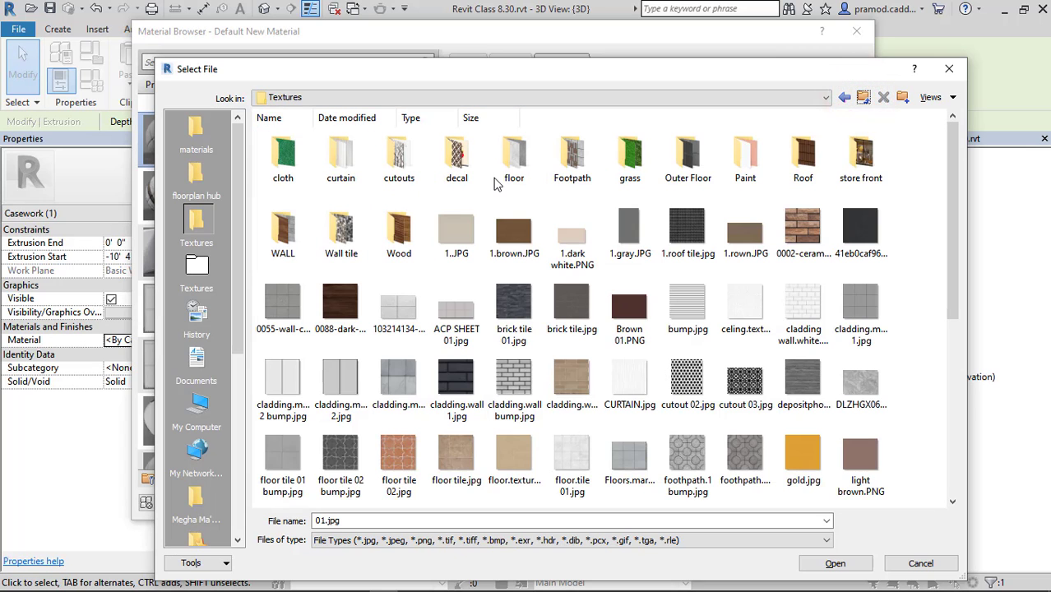
pyautogui.click(955, 73)
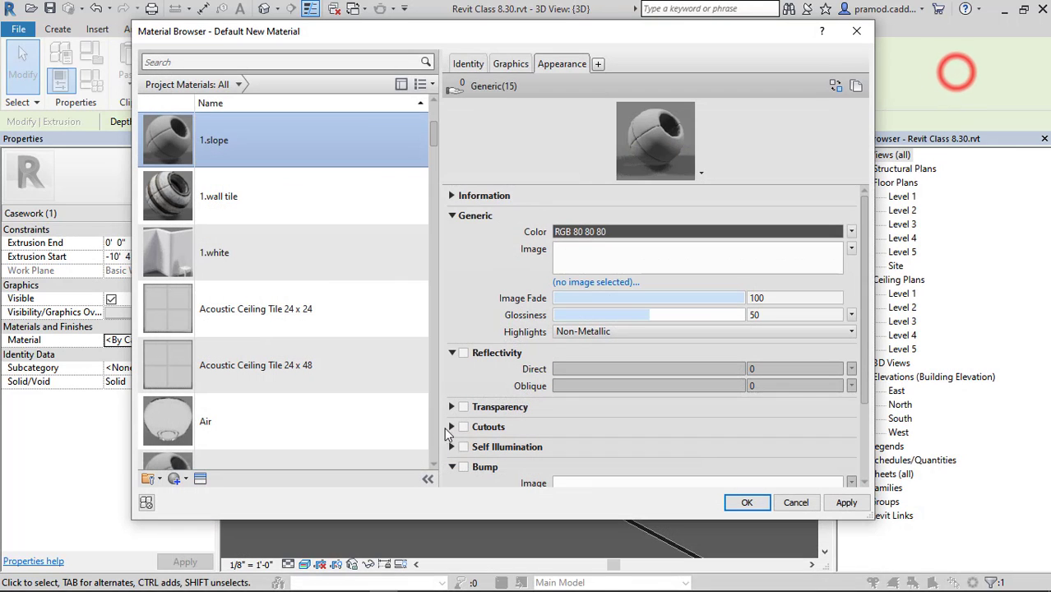
# Step: Switch to Chrome and search Google Images for "floor tile texture seamless"
pyautogui.click(187, 582)
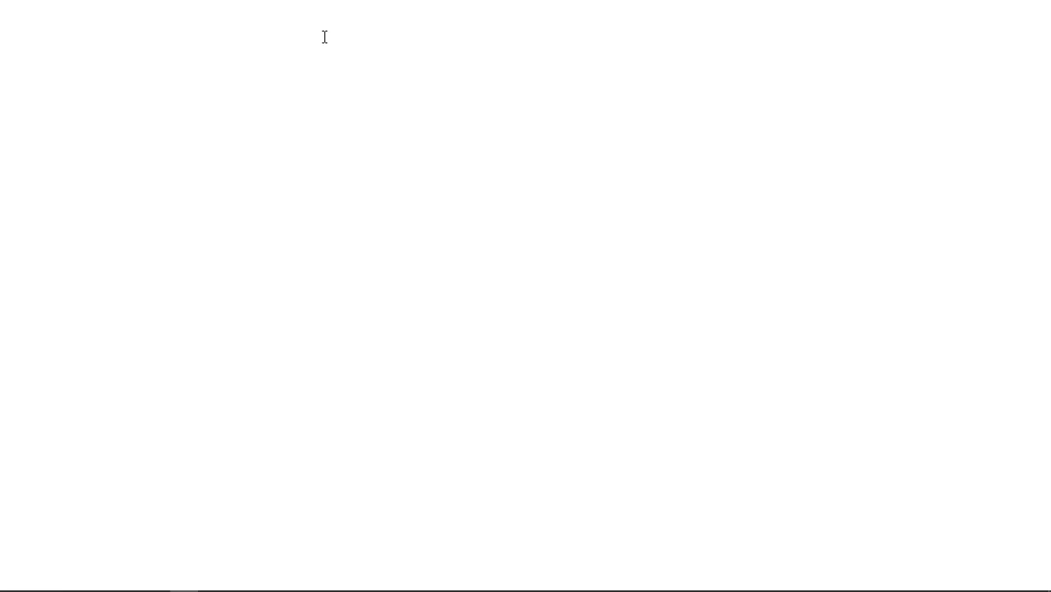
pyautogui.click(324, 37)
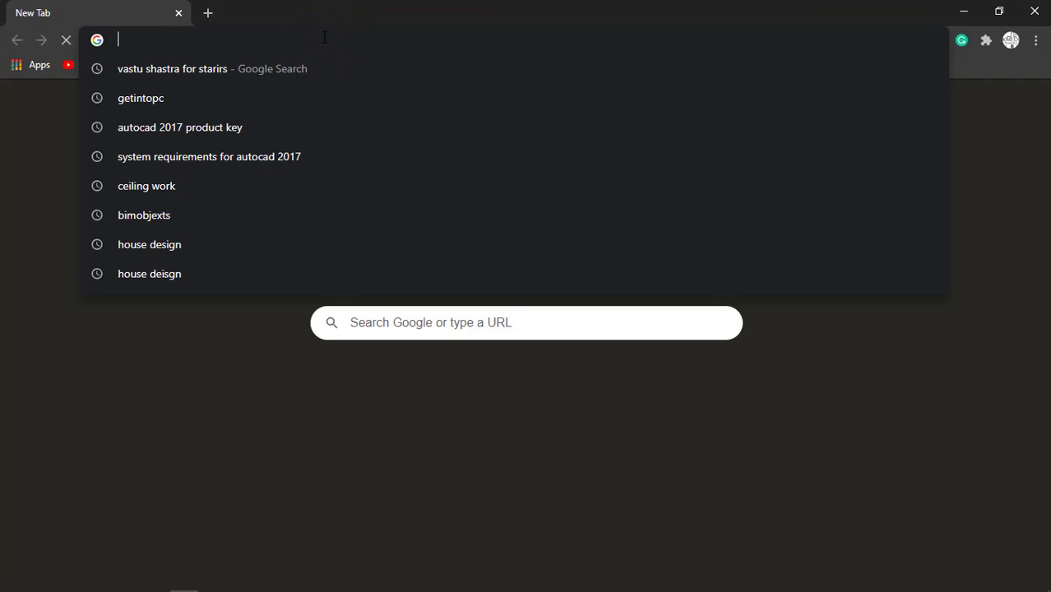
pyautogui.write('floor tile')
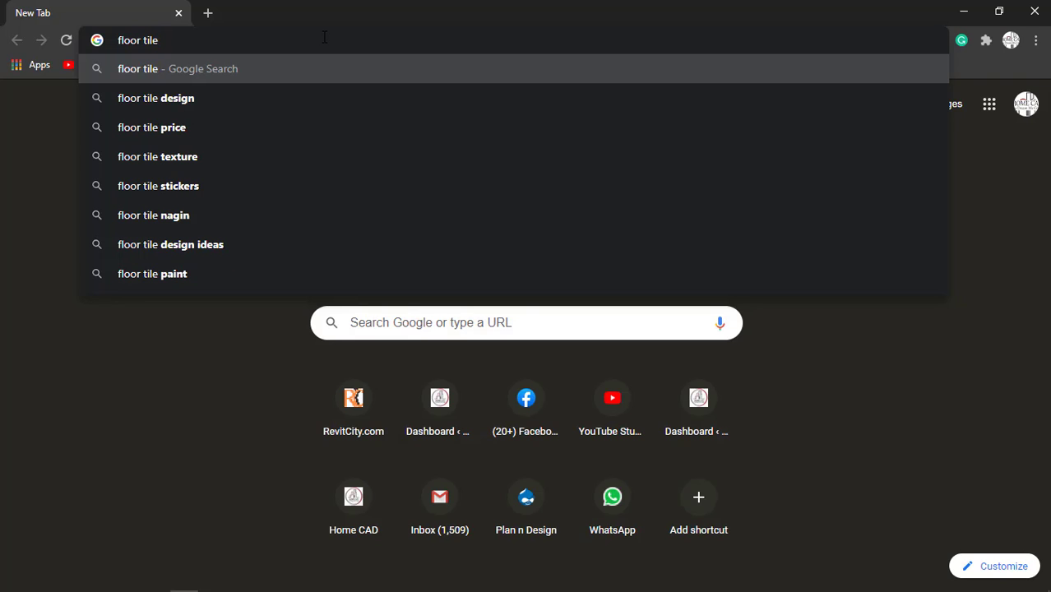
pyautogui.write(' texture sea')
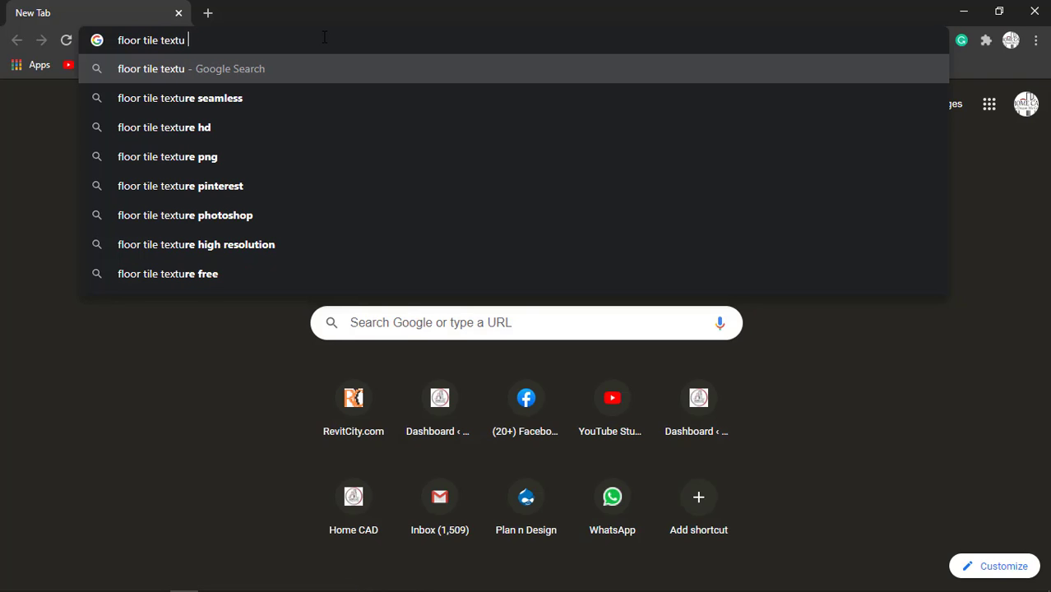
pyautogui.write('m')
pyautogui.click(309, 98)
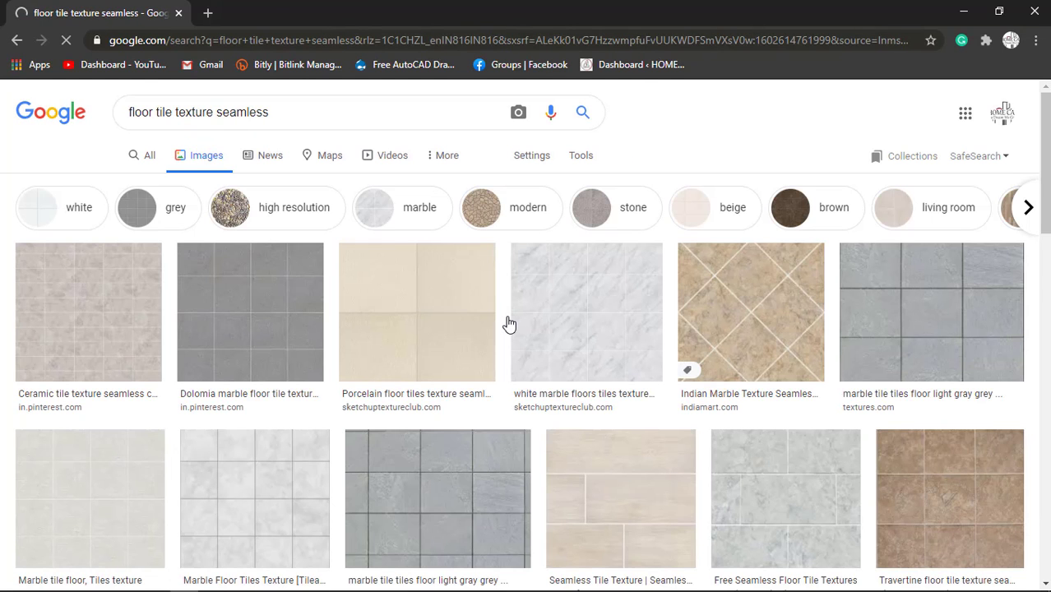
# Step: Find the cream wavy interlocking tile texture from seamless-pixels in the results and start saving its full preview image
pyautogui.scroll(-4, 509, 324)
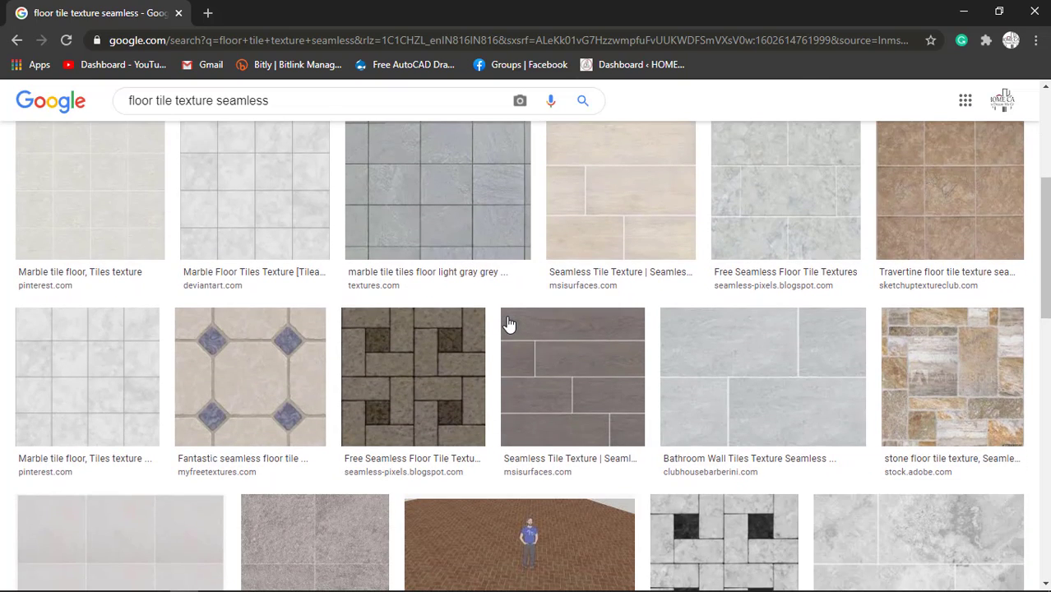
pyautogui.scroll(-4, 510, 324)
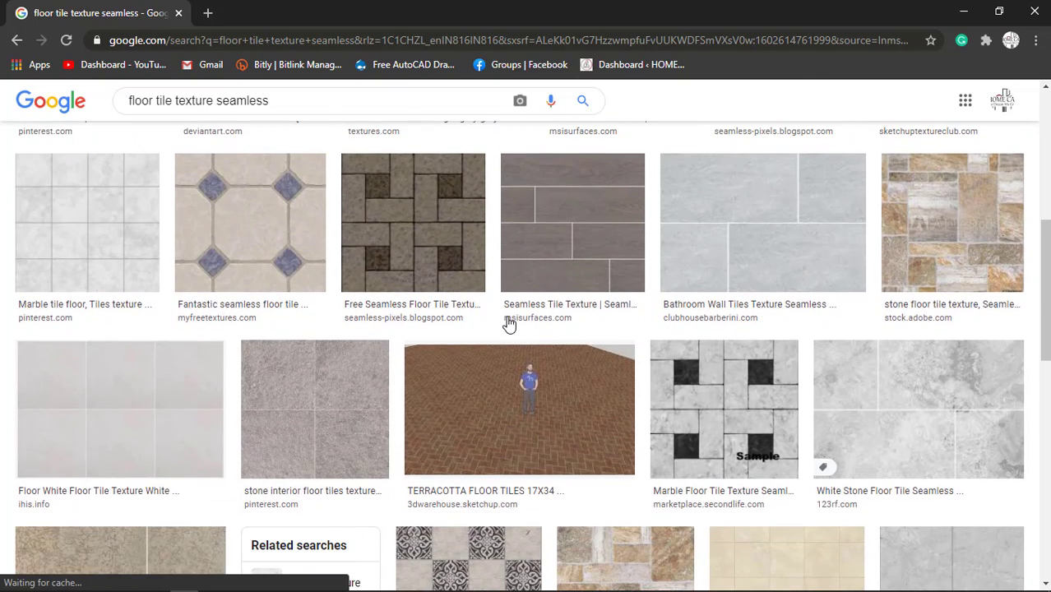
pyautogui.scroll(-4, 510, 324)
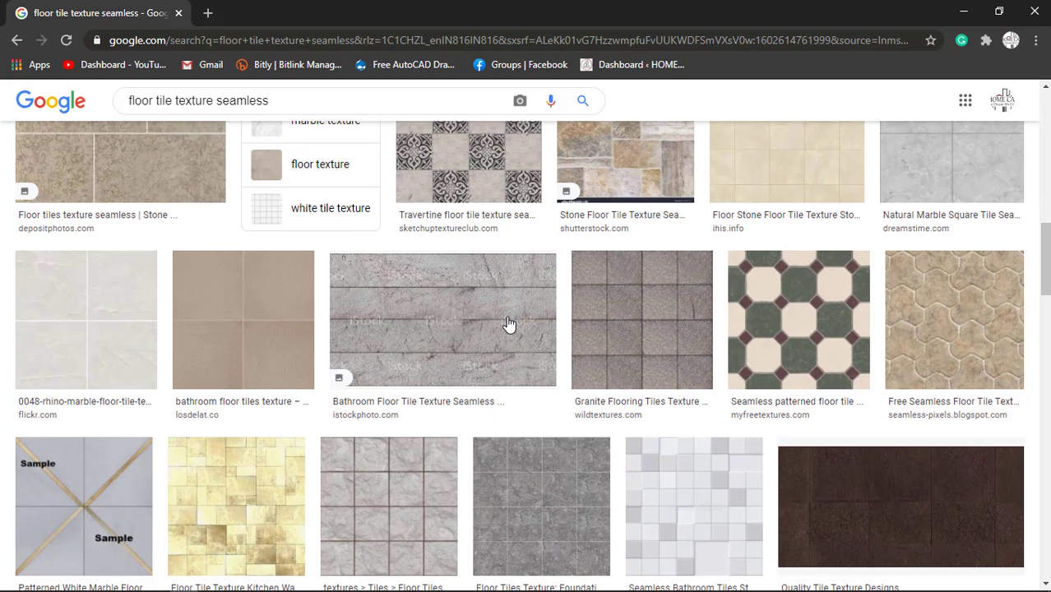
pyautogui.click(969, 301)
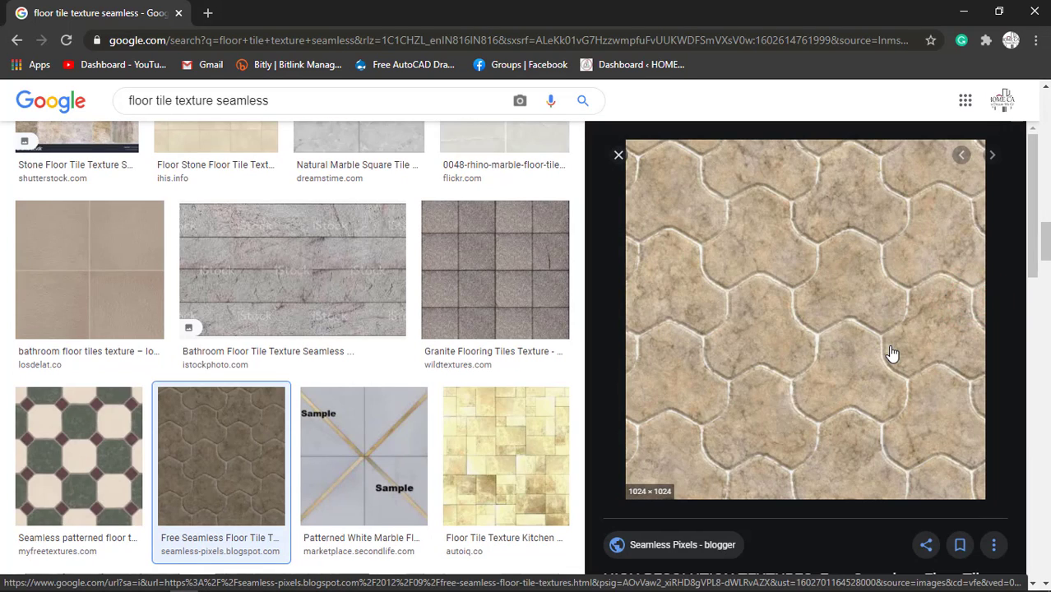
pyautogui.rightClick(753, 249)
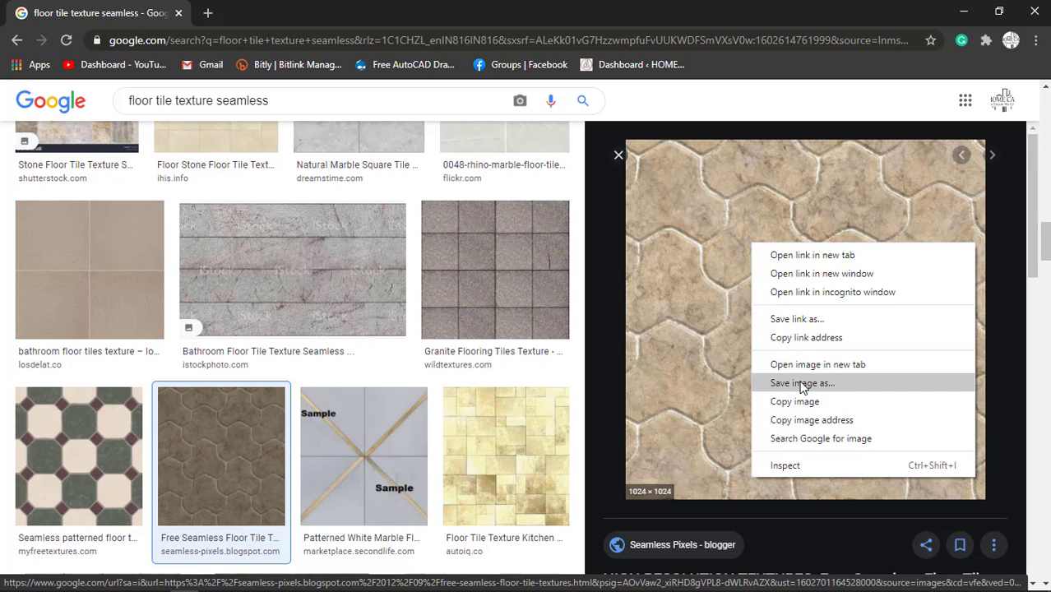
pyautogui.click(802, 383)
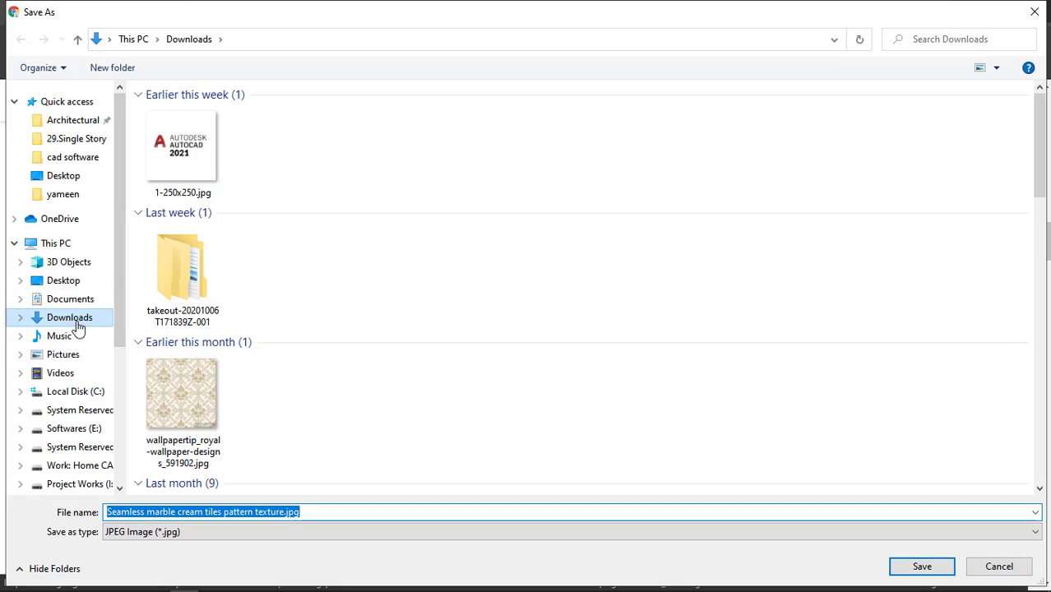
# Step: Save the tile image as foothpath 04.jpg in the Footpath folder under Textures on the Project Works (I:) drive
pyautogui.click(75, 485)
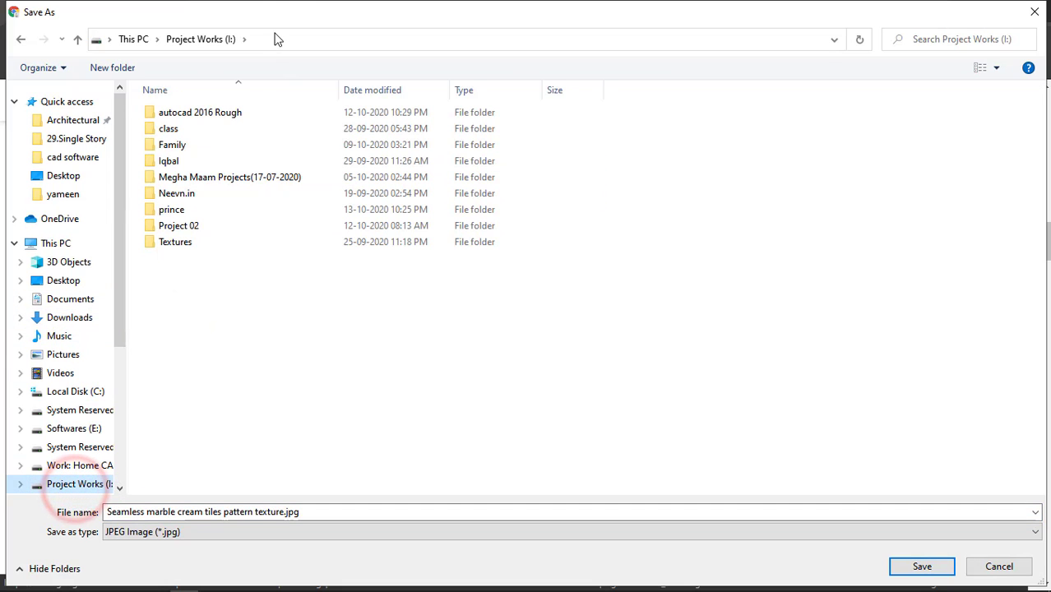
pyautogui.doubleClick(176, 242)
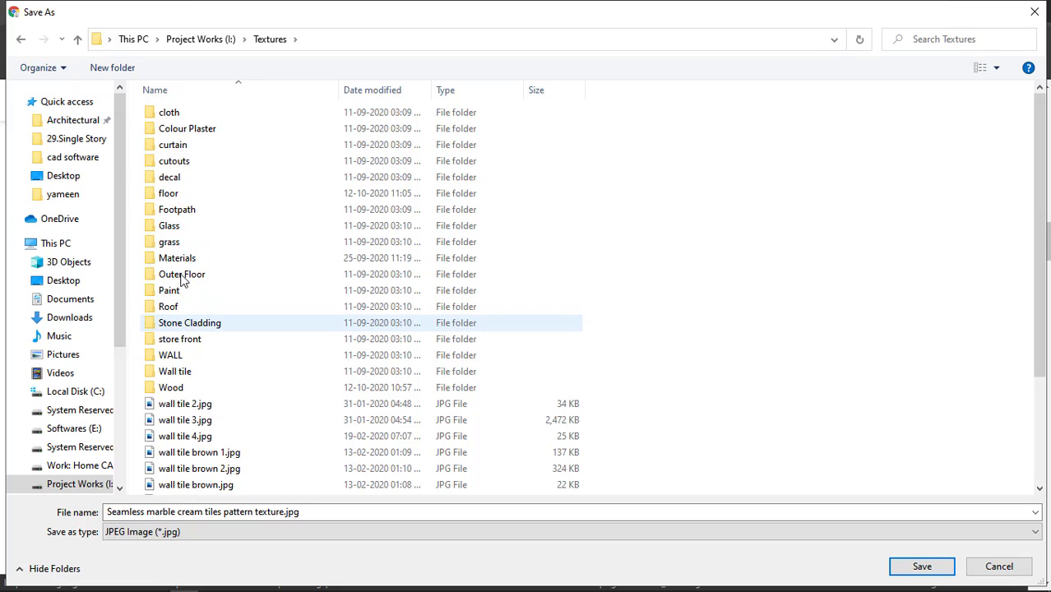
pyautogui.doubleClick(193, 210)
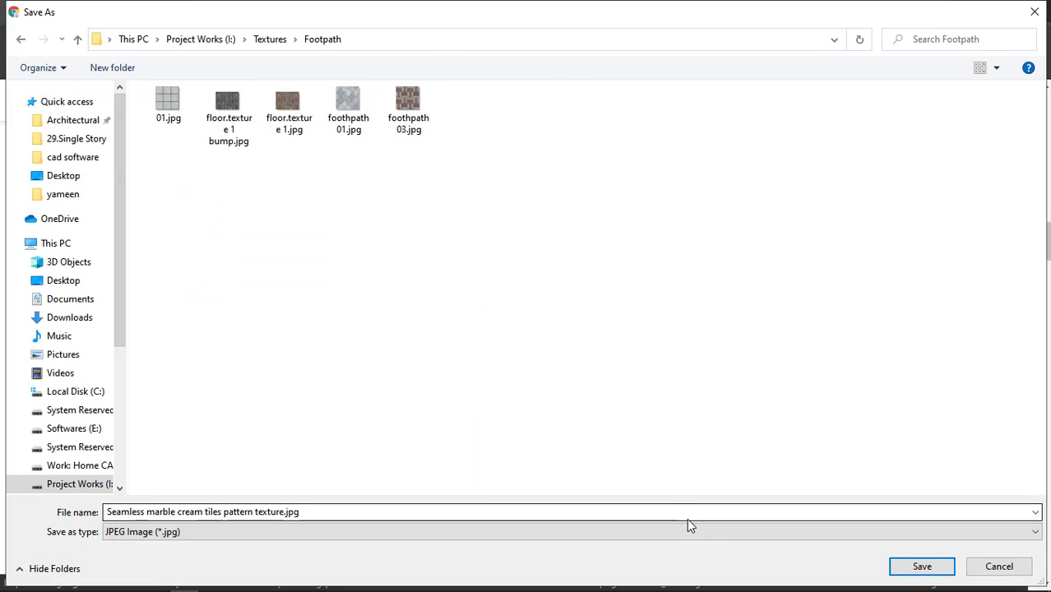
pyautogui.click(408, 115)
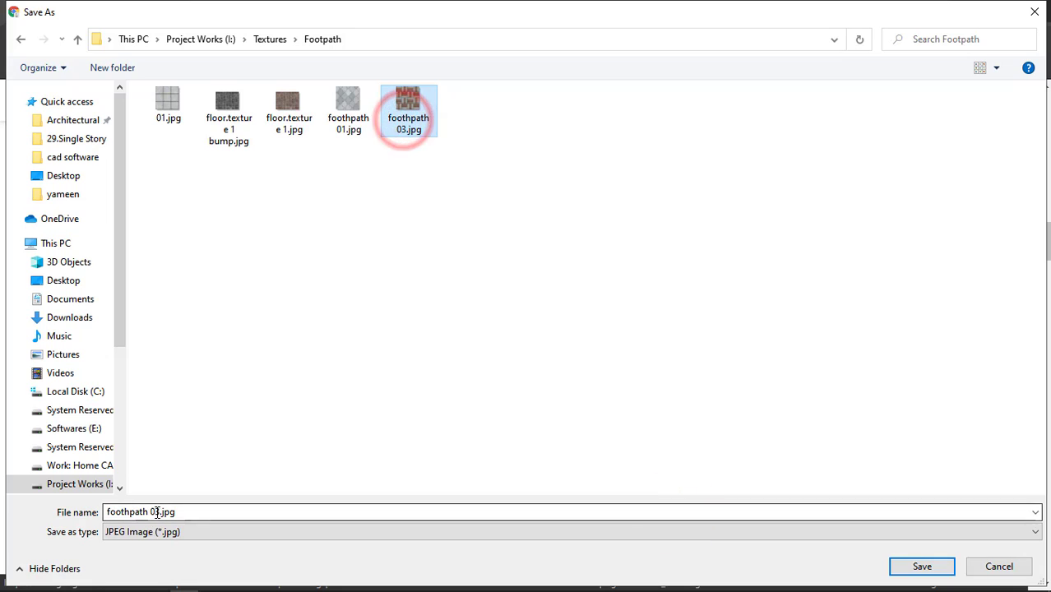
pyautogui.click(156, 512)
pyautogui.press('BackSpace')
pyautogui.write('4')
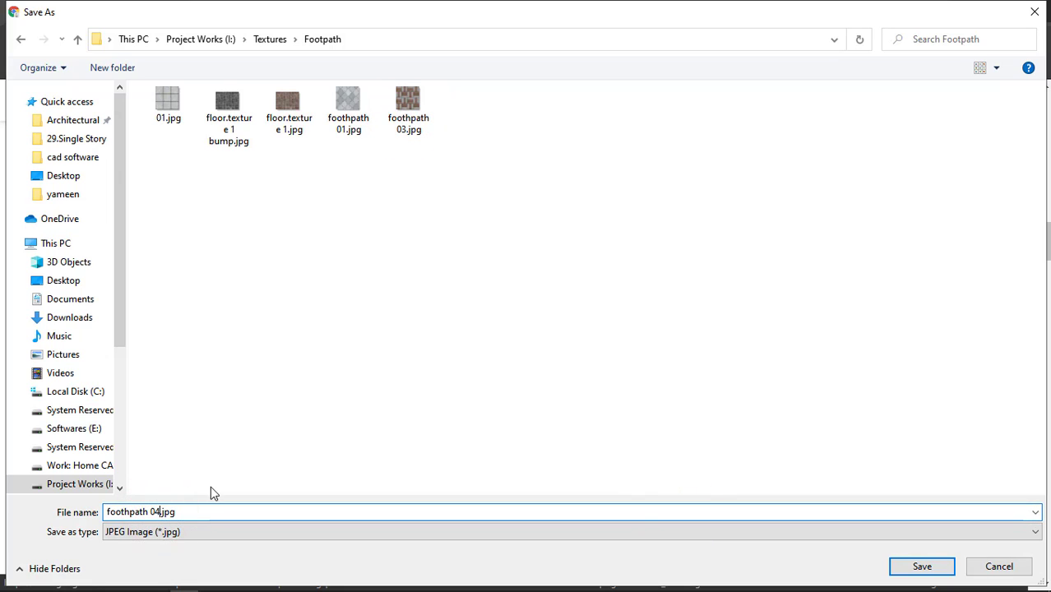
pyautogui.click(953, 567)
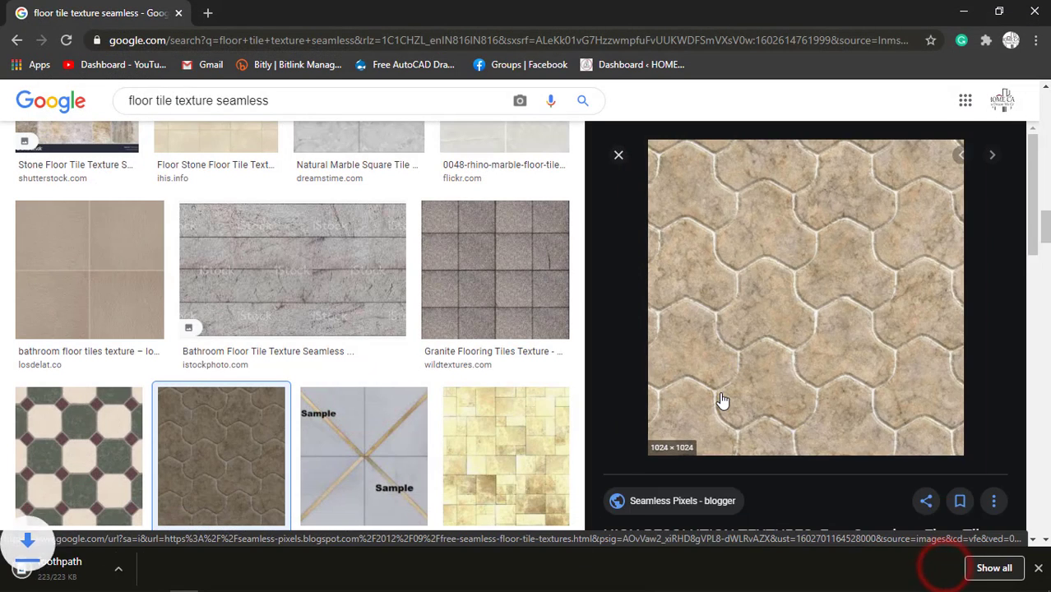
# Step: Preview related beige paving and travertine tile textures, then close the image preview
pyautogui.scroll(-4, 776, 399)
pyautogui.click(708, 369)
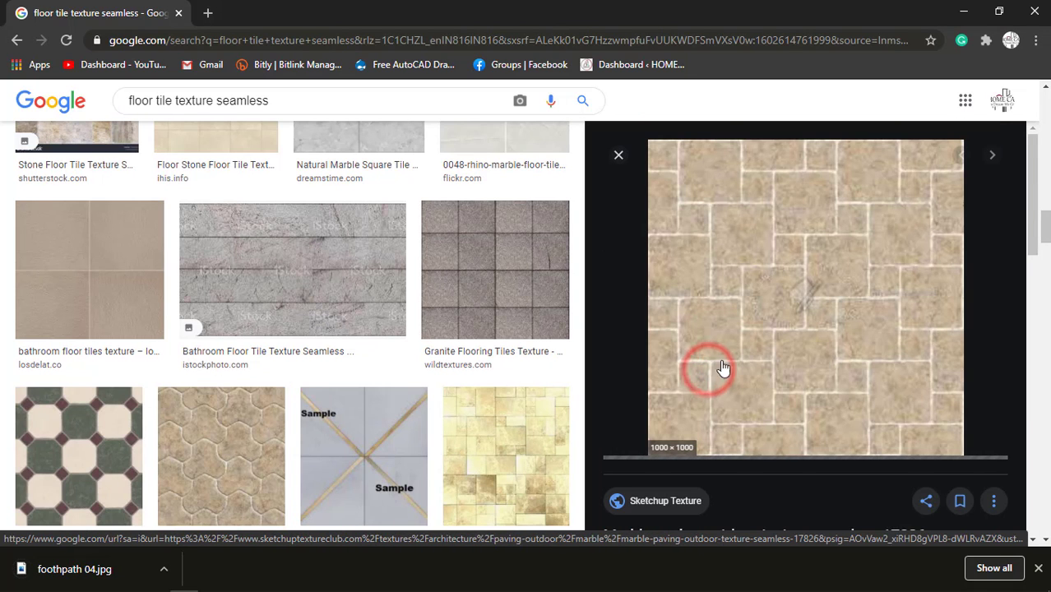
pyautogui.scroll(-4, 750, 403)
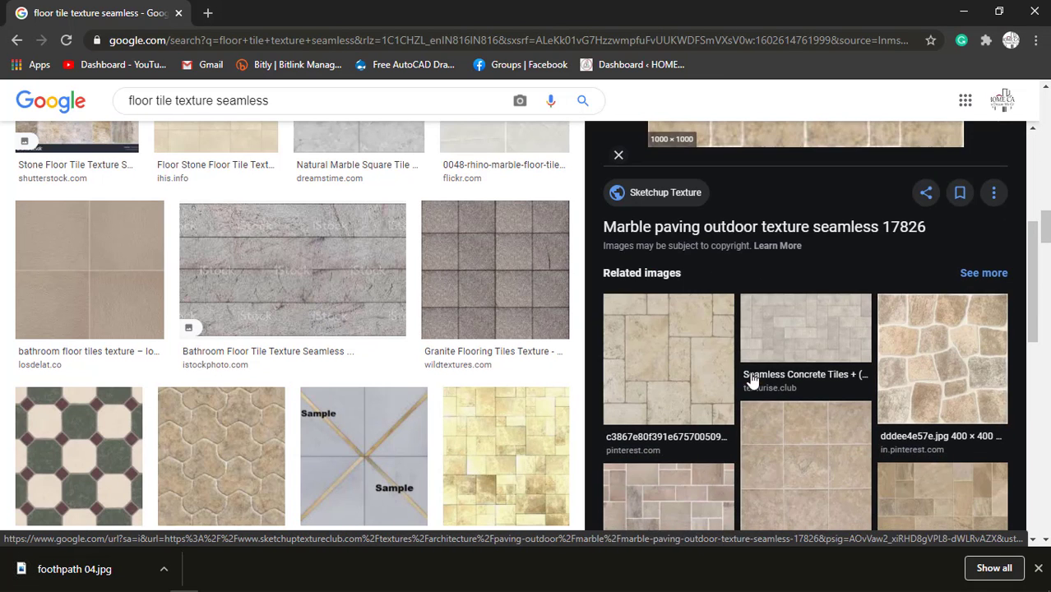
pyautogui.click(663, 370)
pyautogui.scroll(-4, 794, 377)
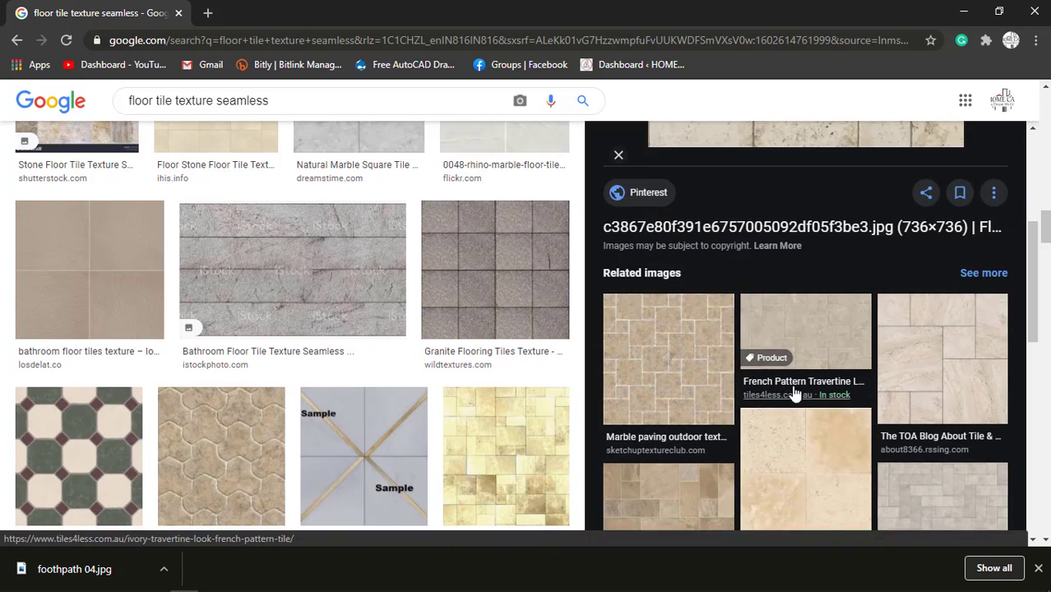
pyautogui.click(788, 455)
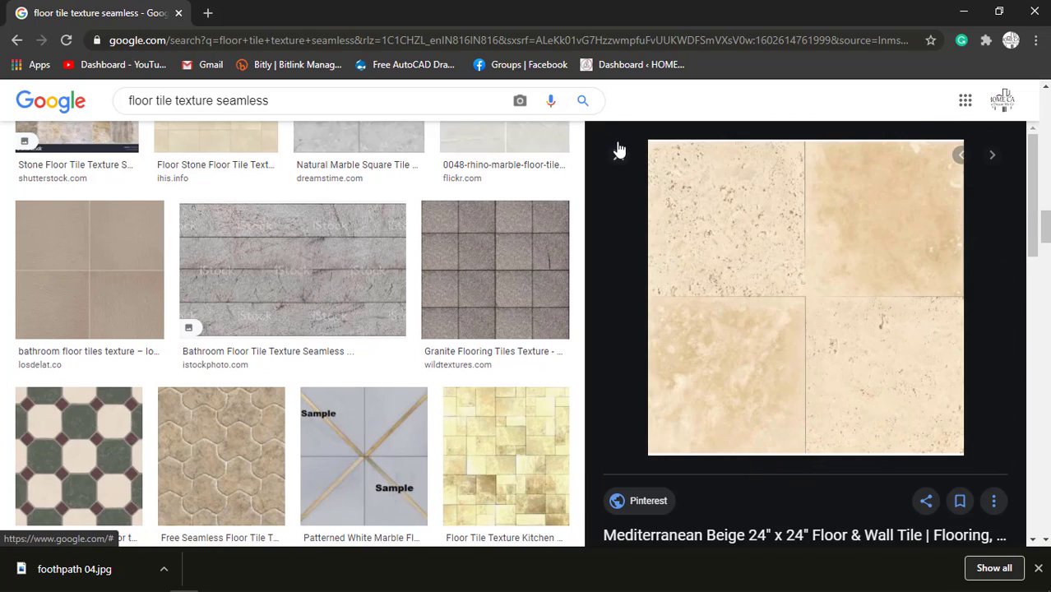
pyautogui.click(618, 152)
# Step: Look through the remaining seamless floor tile image results for other suitable paving textures
pyautogui.scroll(-3, 594, 336)
pyautogui.scroll(2, 593, 336)
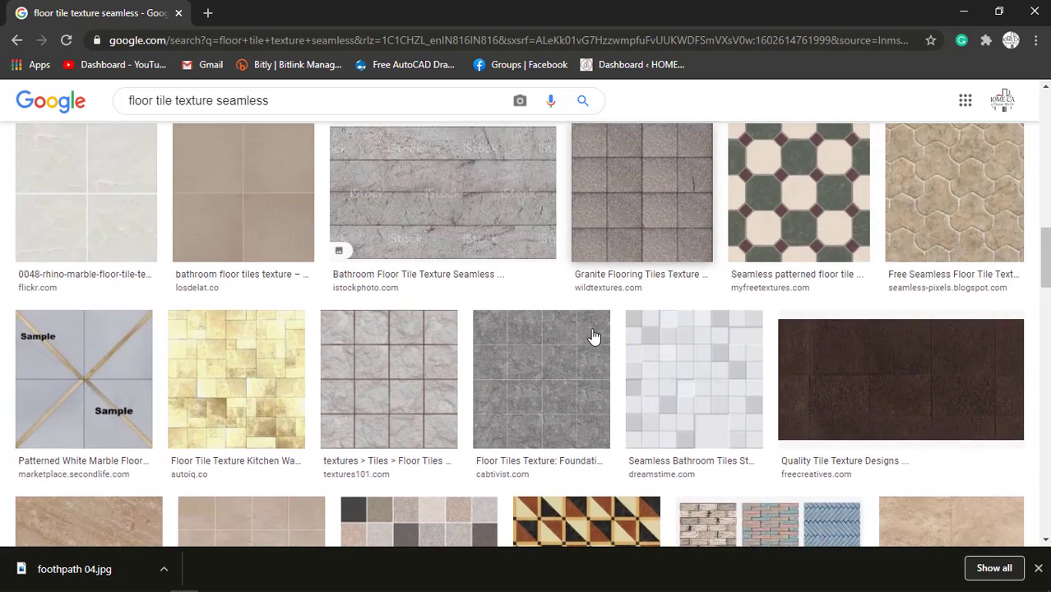
pyautogui.scroll(-4, 593, 336)
pyautogui.scroll(-3, 526, 333)
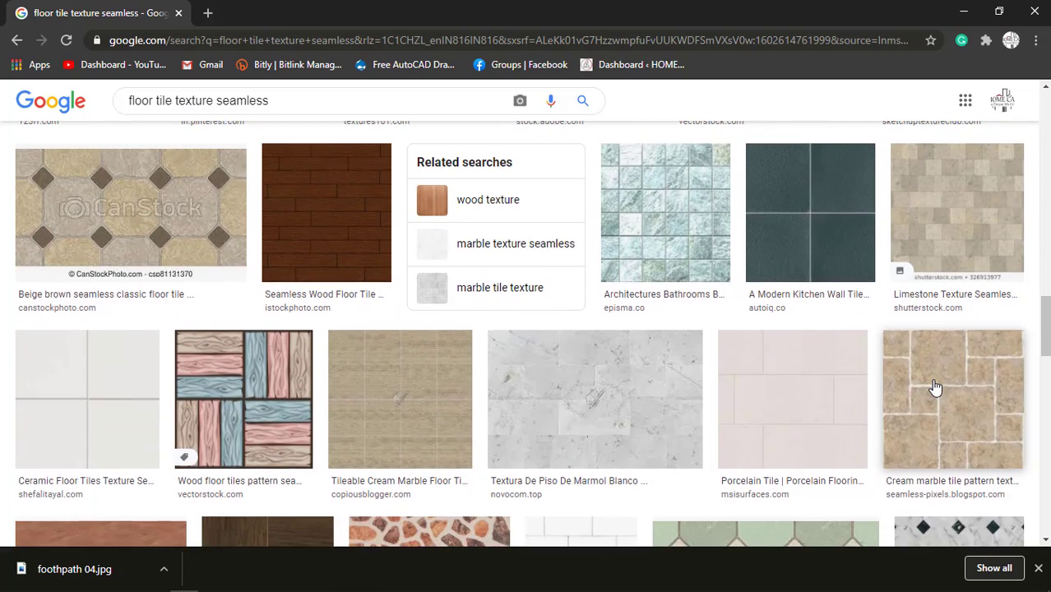
pyautogui.scroll(-2, 911, 376)
pyautogui.scroll(-3, 556, 382)
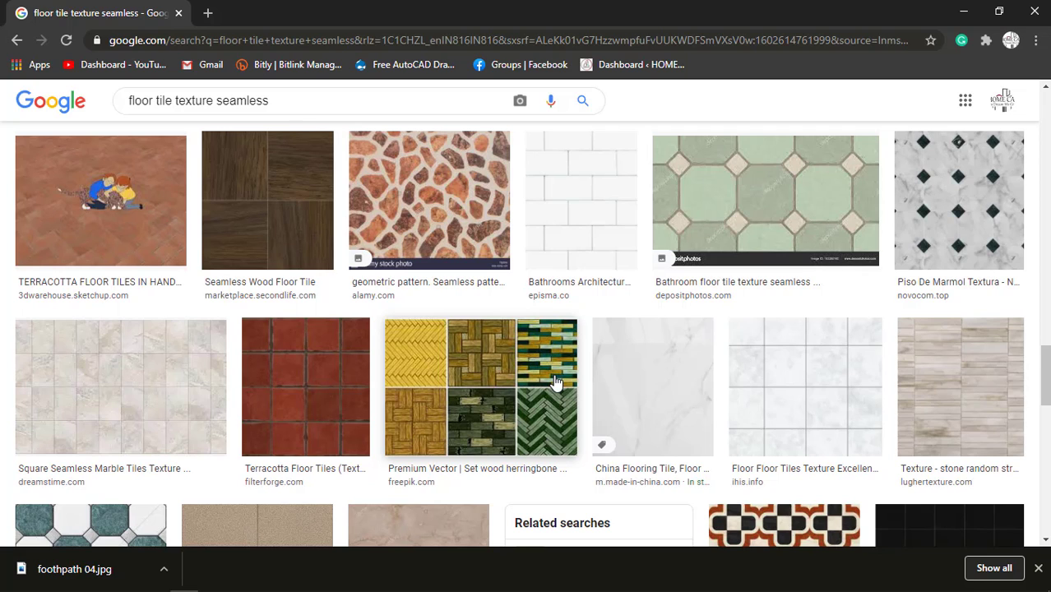
pyautogui.scroll(-1, 556, 383)
pyautogui.scroll(-2, 557, 382)
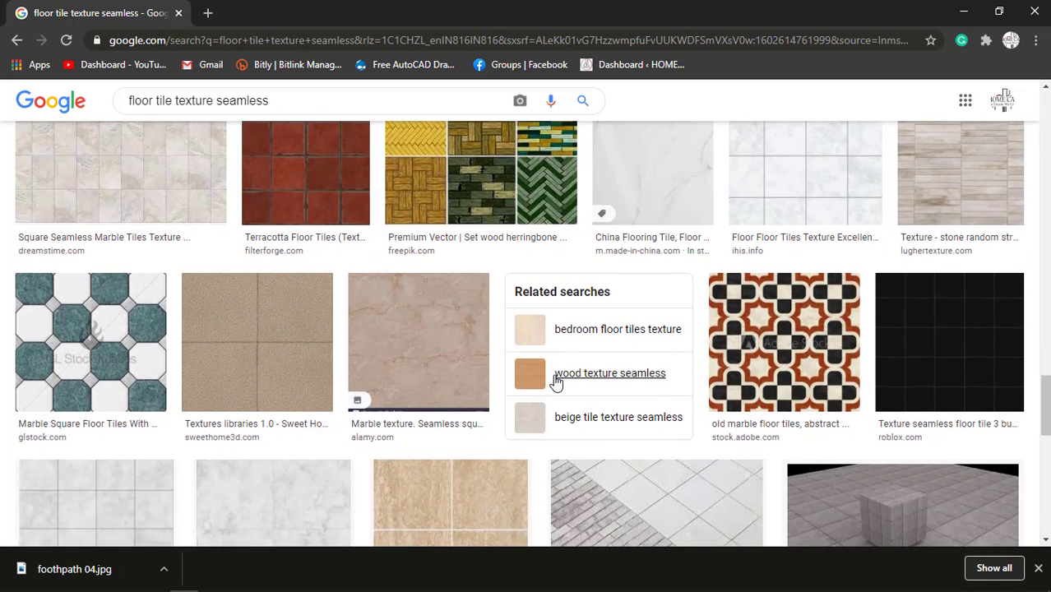
pyautogui.scroll(-3, 556, 383)
pyautogui.scroll(-5, 556, 383)
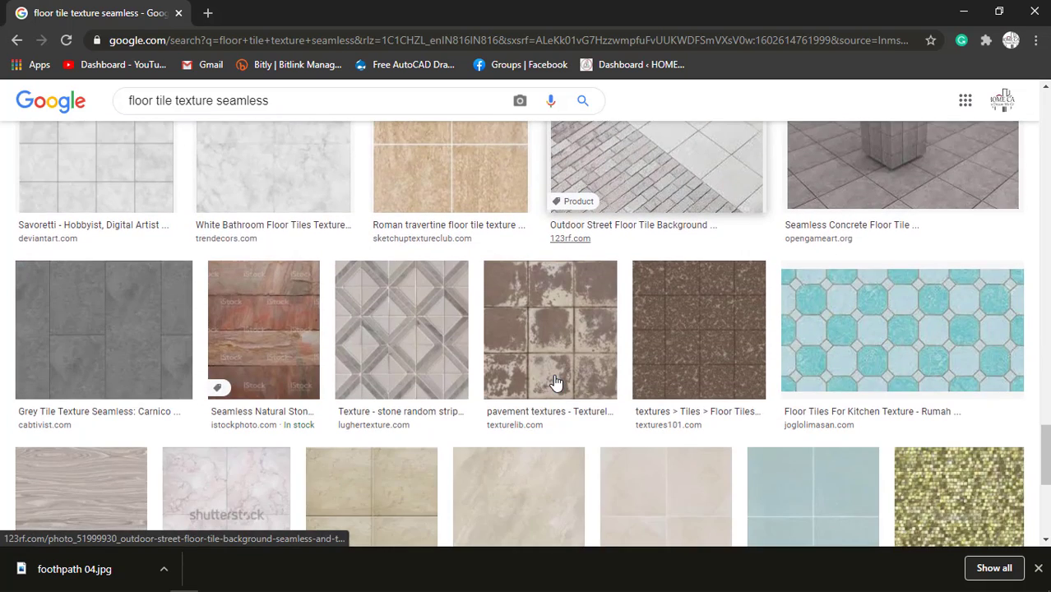
pyautogui.scroll(-2, 556, 382)
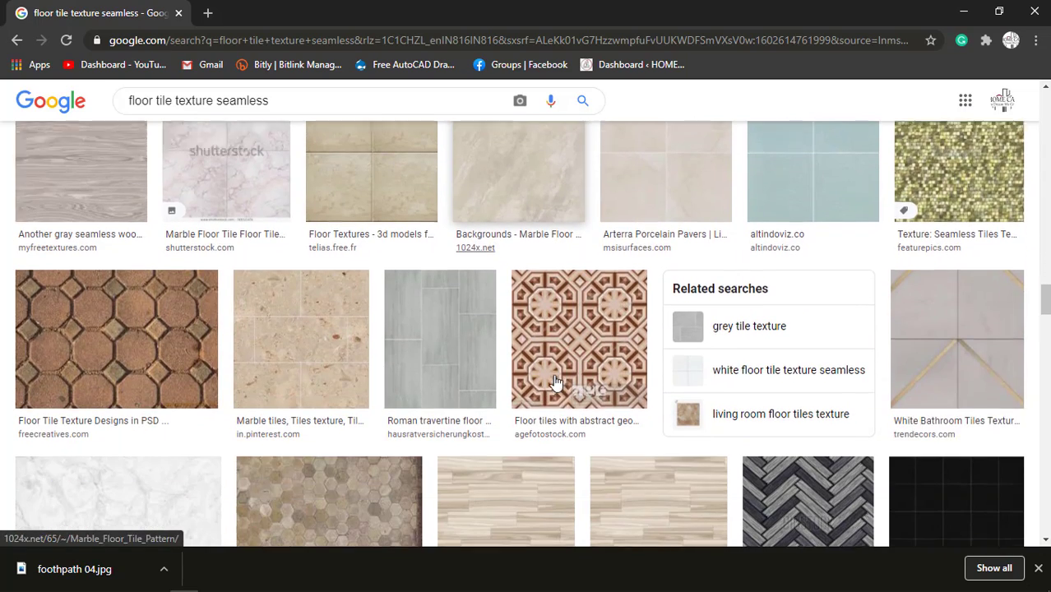
pyautogui.scroll(-2, 556, 383)
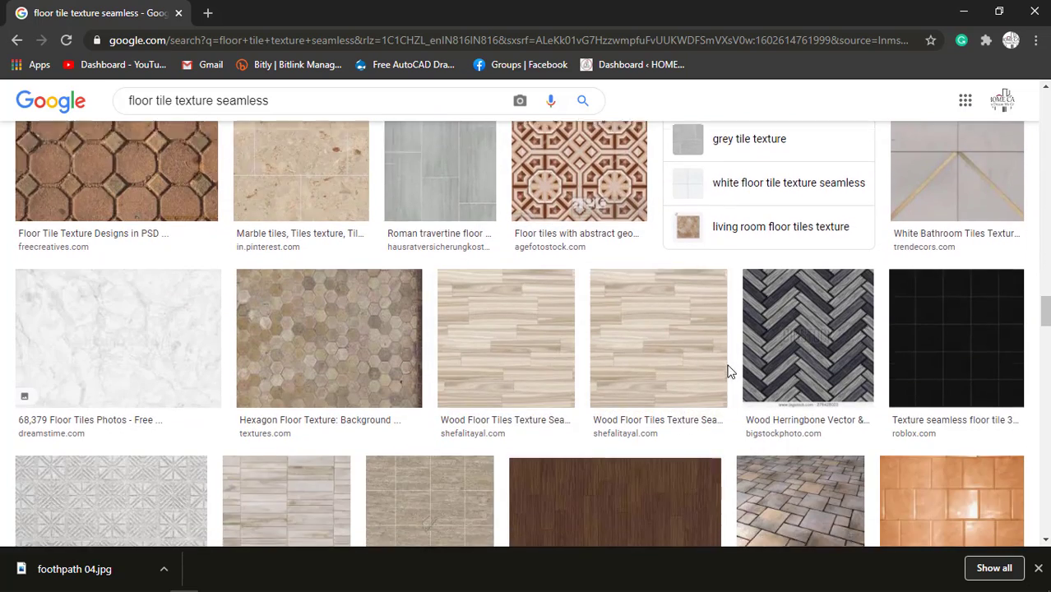
pyautogui.scroll(-4, 864, 363)
pyautogui.scroll(-1, 864, 363)
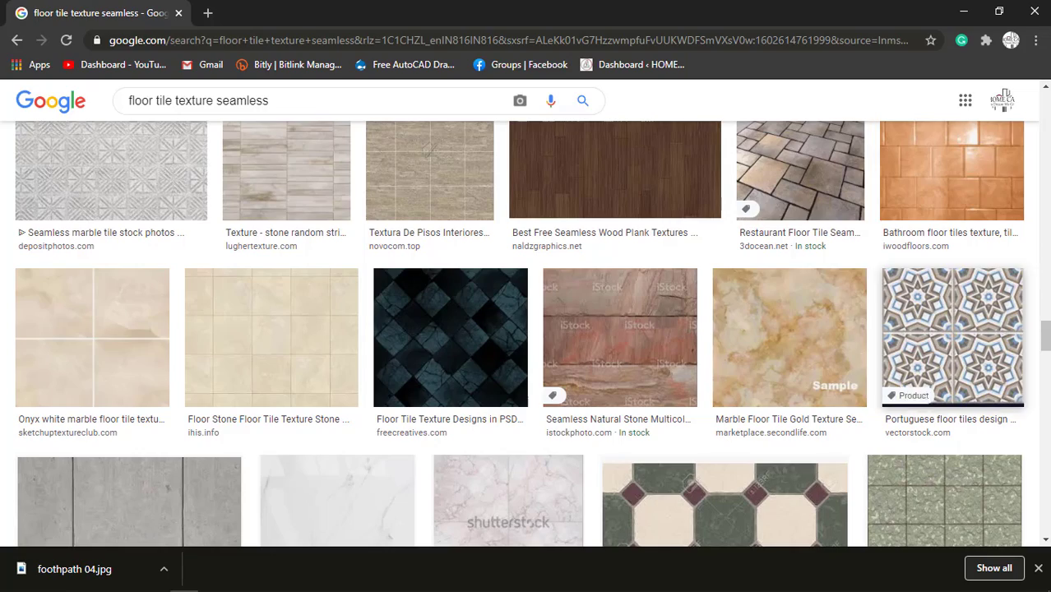
# Step: Filter the floor tile texture results by stone and preview the seamless-pixels brown stone block tile with dark square insets
pyautogui.moveTo(1048, 342); pyautogui.dragTo(1049, 123)
pyautogui.scroll(2, 420, 370)
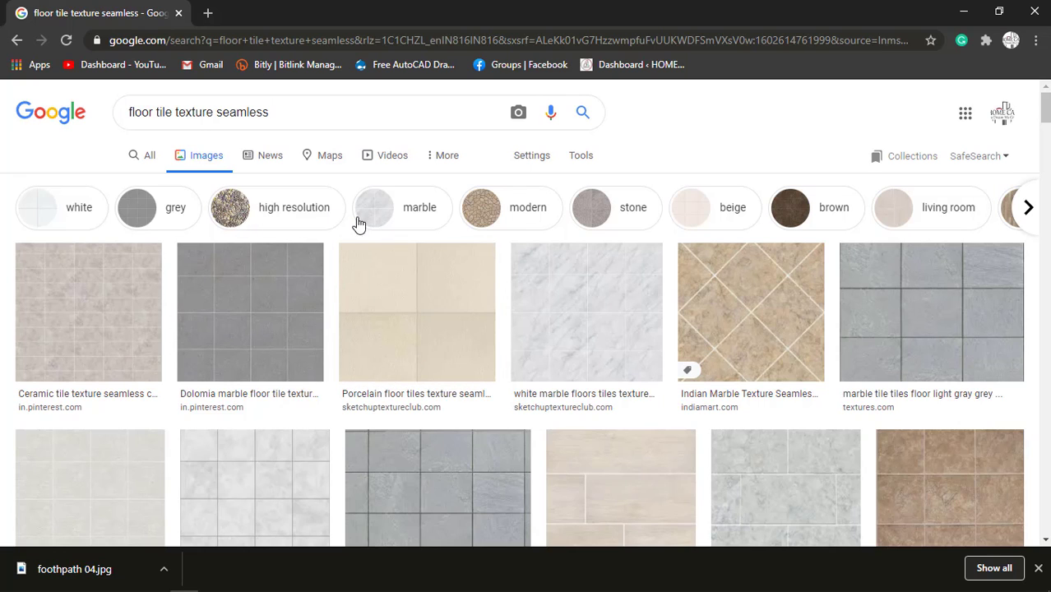
pyautogui.click(604, 220)
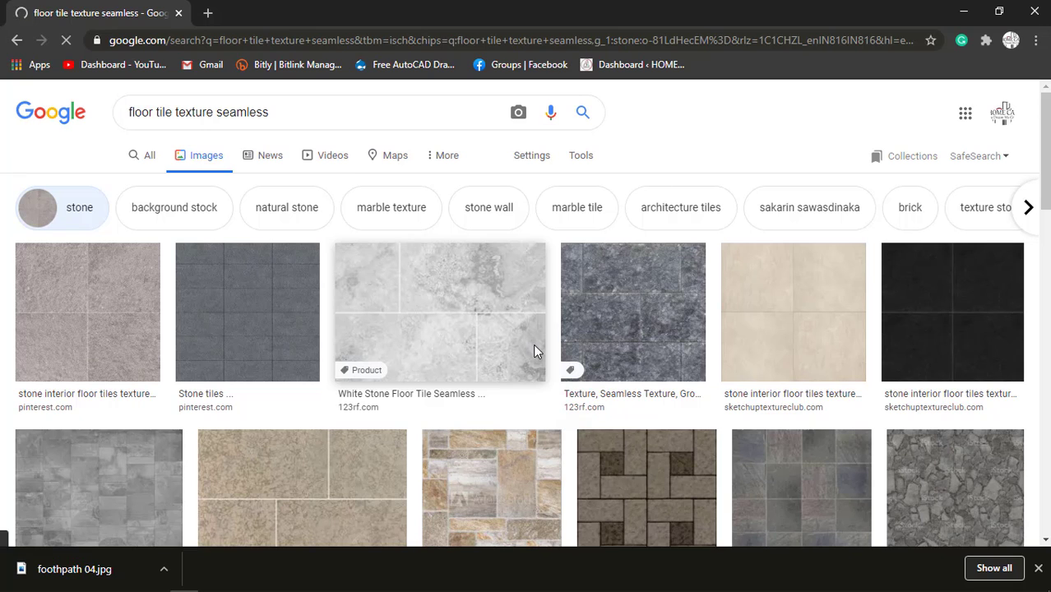
pyautogui.scroll(-1, 535, 351)
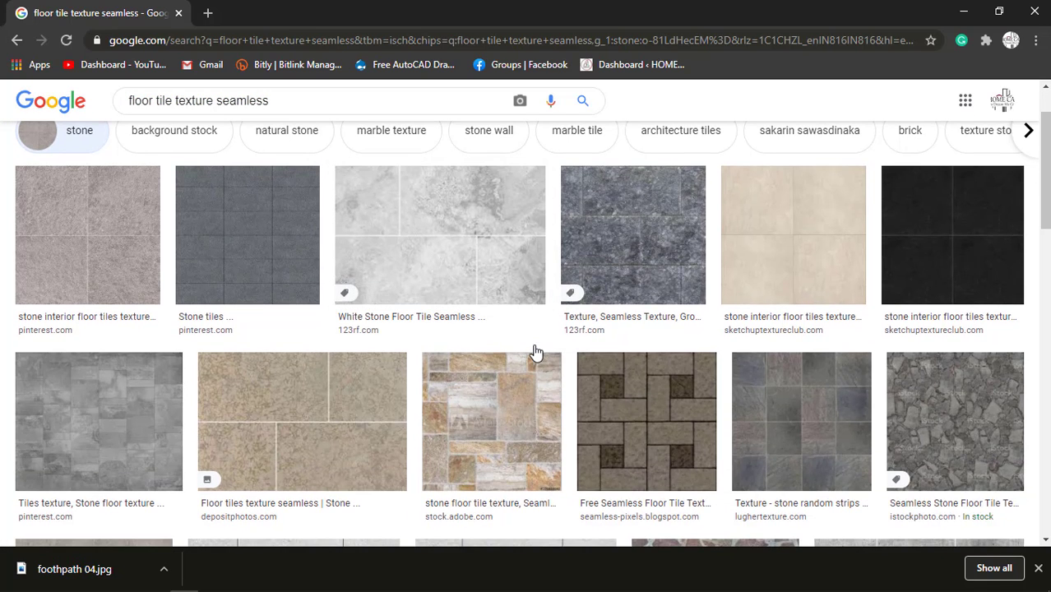
pyautogui.click(634, 447)
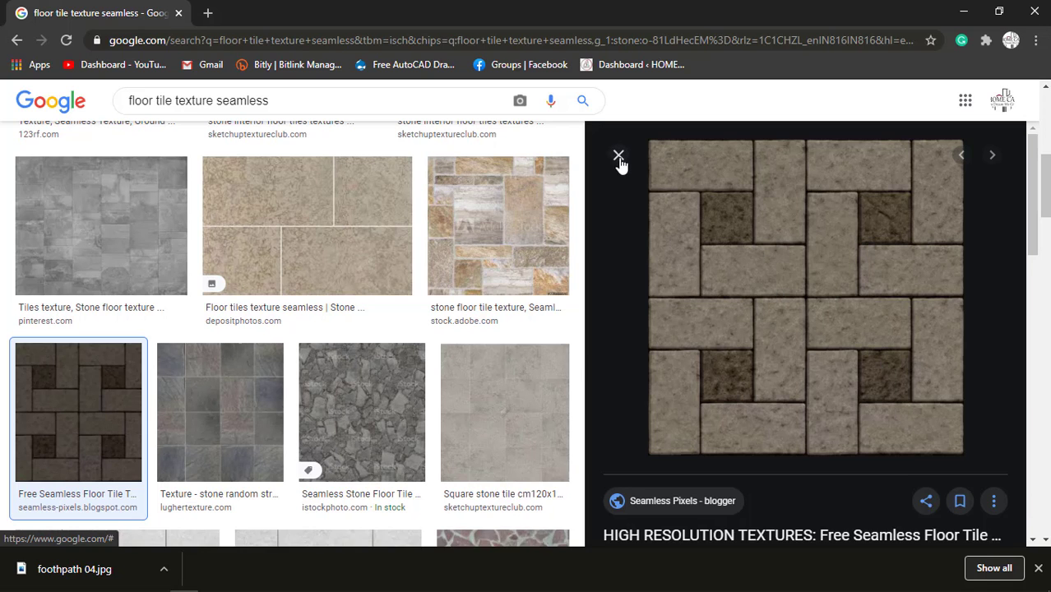
# Step: Save the previewed stone block tile image as foothpath 05.jpg in the Footpath folder
pyautogui.rightClick(828, 251)
pyautogui.click(892, 396)
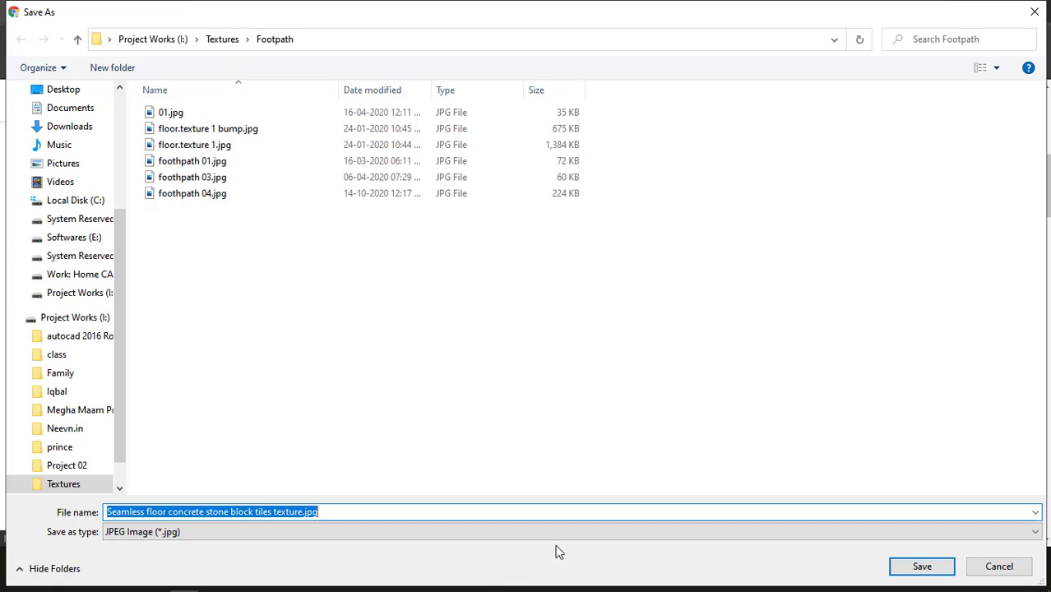
pyautogui.click(202, 206)
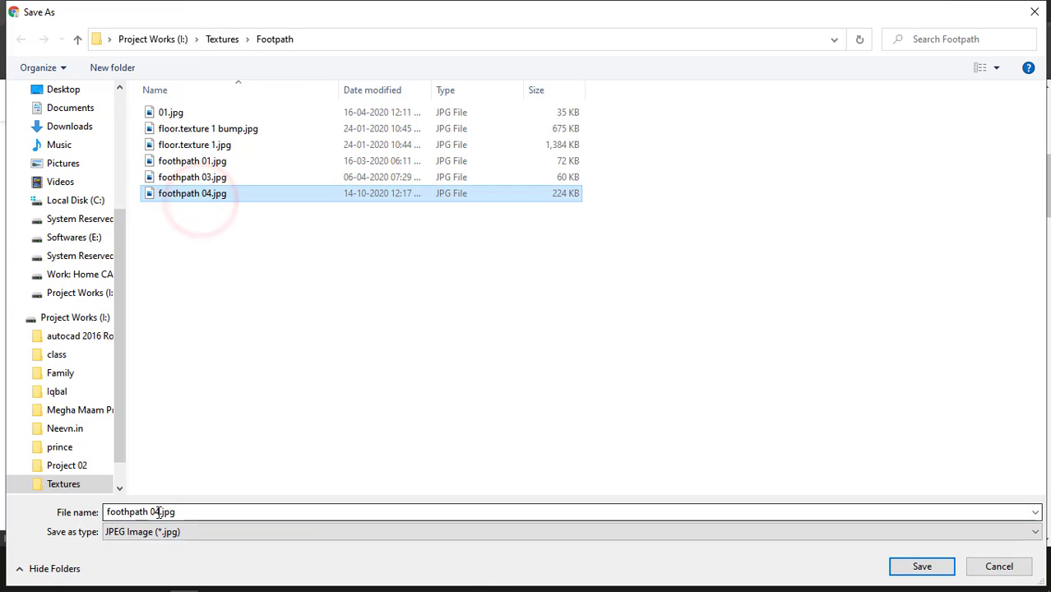
pyautogui.press('BackSpace')
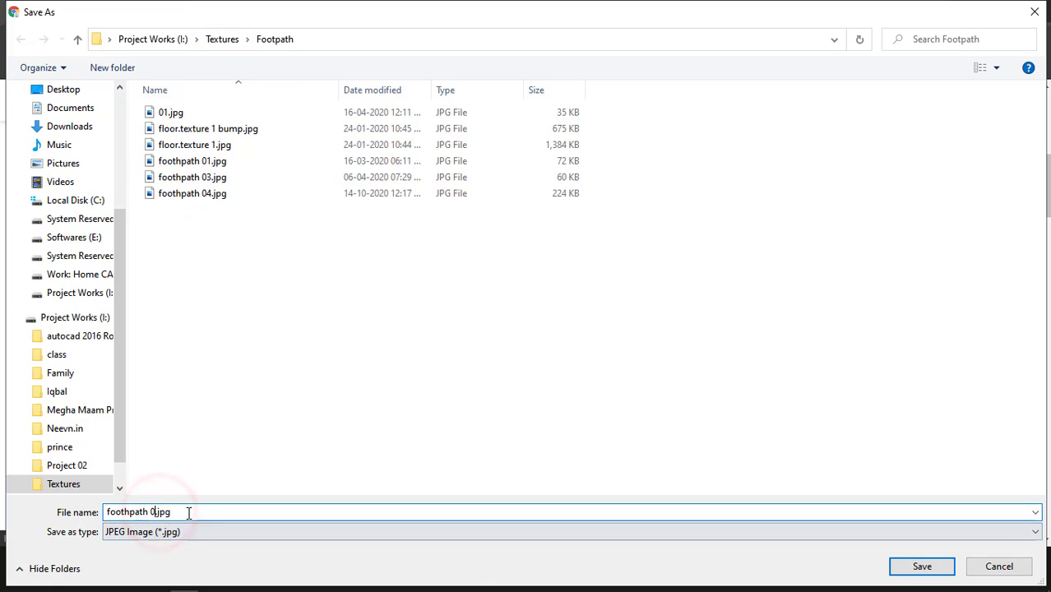
pyautogui.write('5')
pyautogui.press('Return')
# Step: Look through the related images and stone tile results, preview the Granite Flooring Tiles texture, and close the preview
pyautogui.scroll(-5, 842, 443)
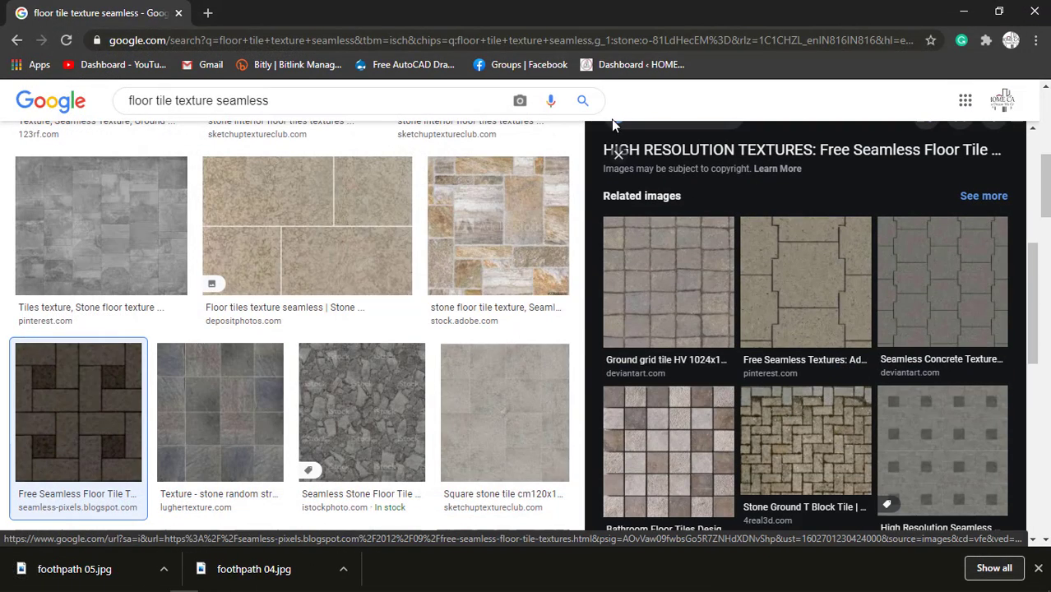
pyautogui.scroll(5, 613, 123)
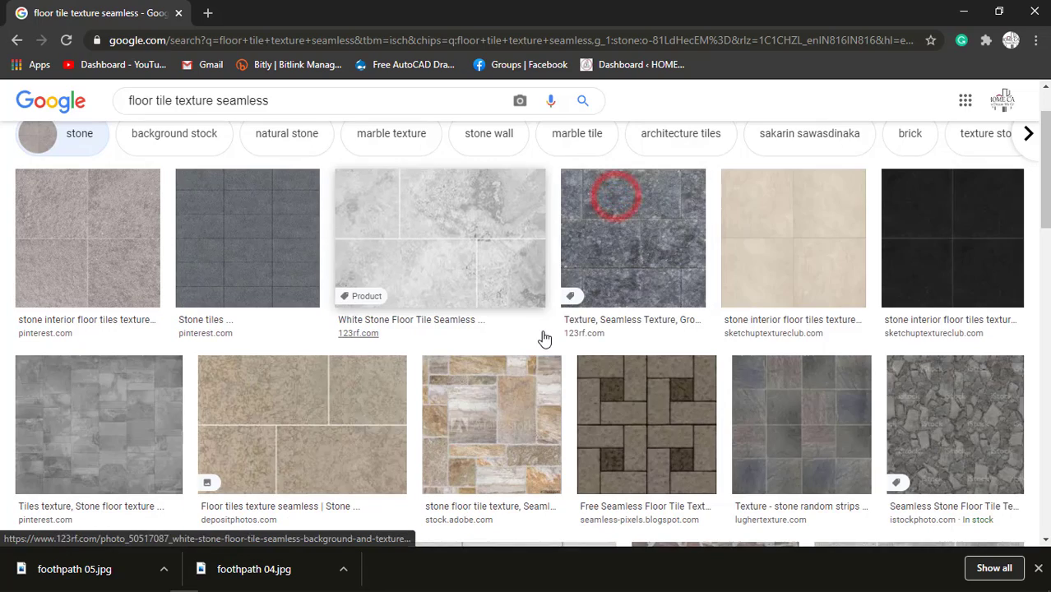
pyautogui.scroll(-3, 769, 304)
pyautogui.scroll(-2, 742, 313)
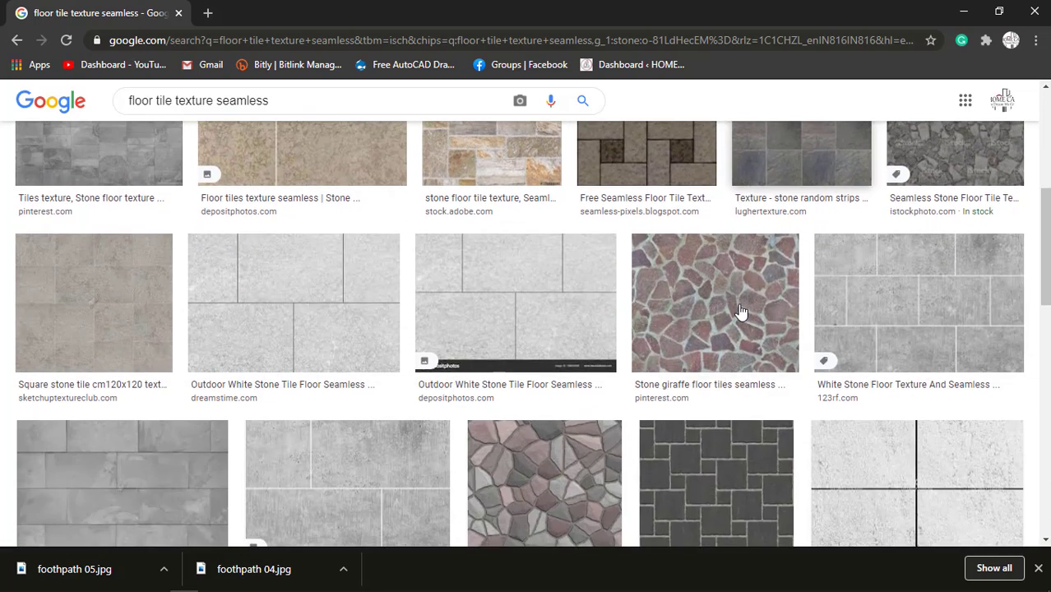
pyautogui.scroll(-2, 740, 312)
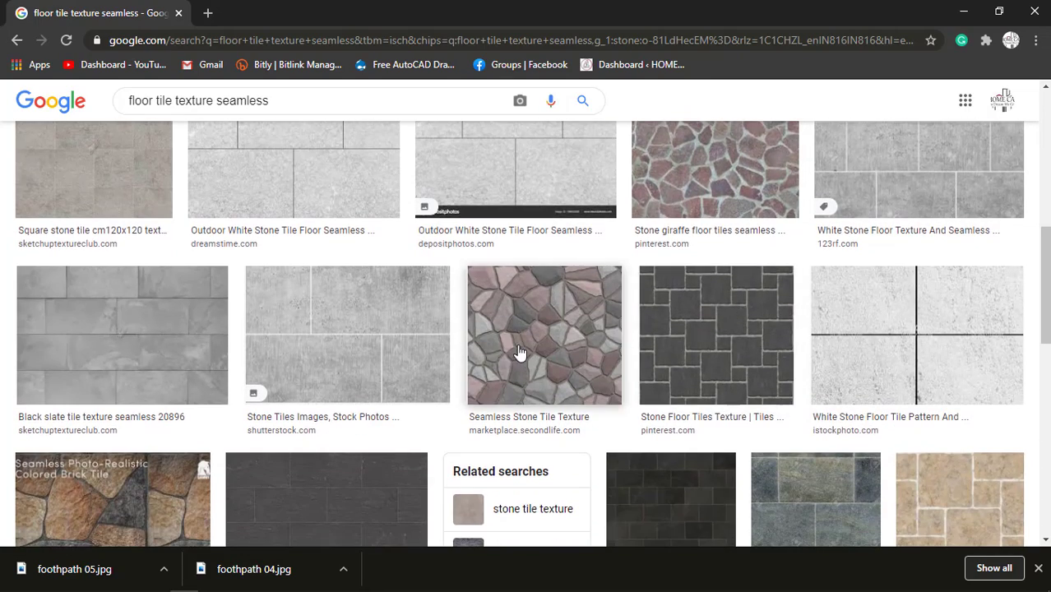
pyautogui.scroll(-4, 521, 352)
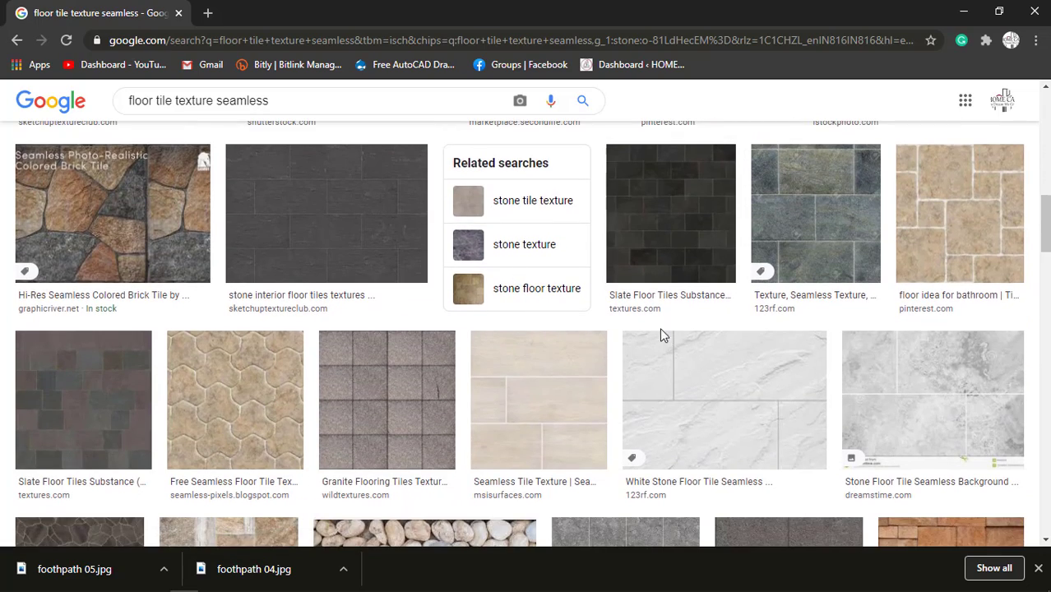
pyautogui.scroll(-2, 563, 347)
pyautogui.click(385, 280)
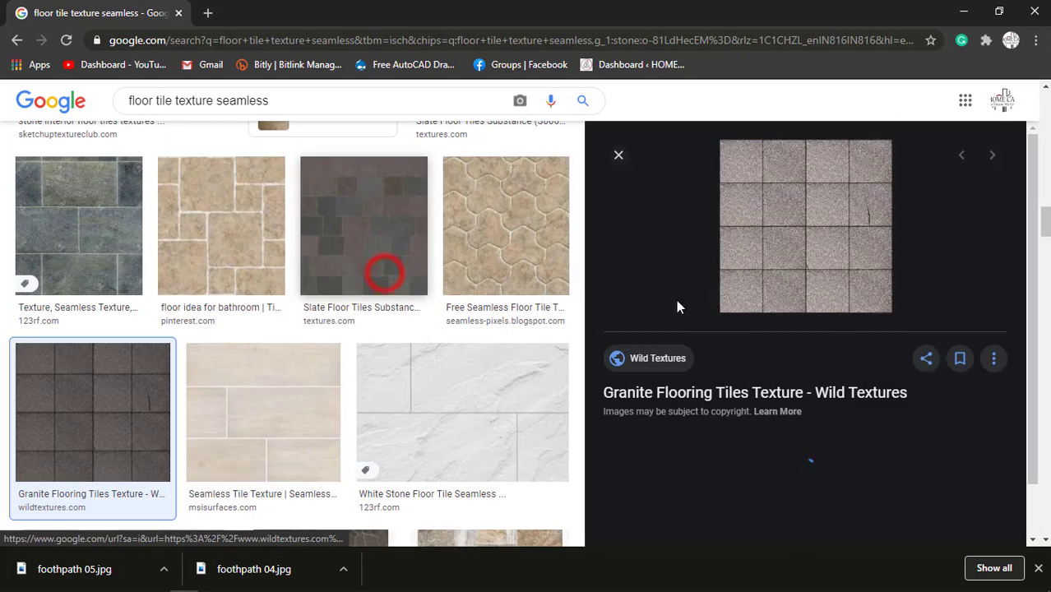
pyautogui.scroll(-2, 762, 376)
pyautogui.scroll(-3, 762, 379)
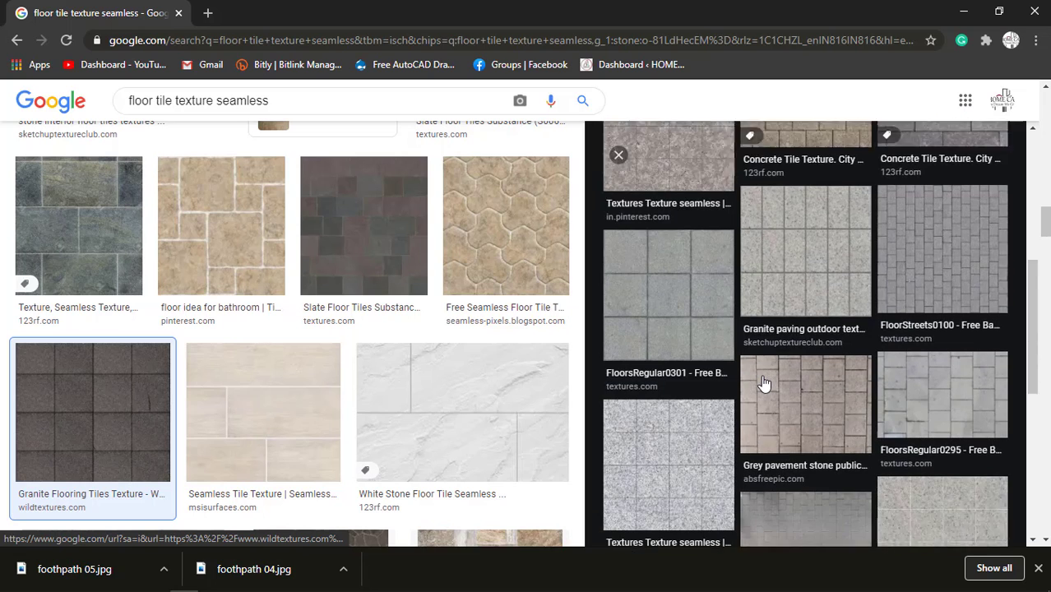
pyautogui.scroll(6, 763, 375)
pyautogui.click(619, 154)
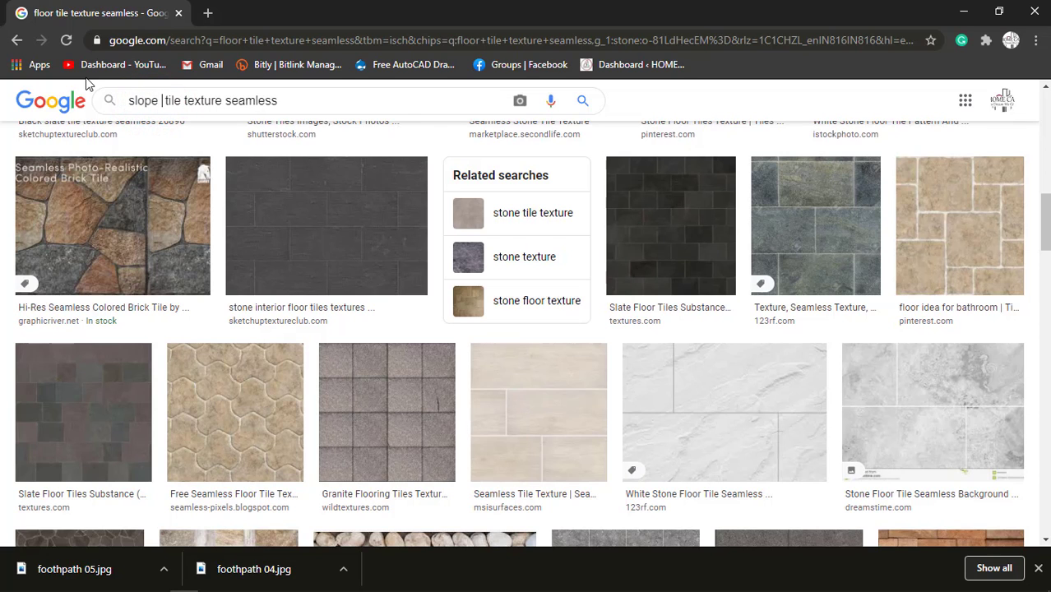
# Step: Search for "slope tile texture seamless" images and look through the results for a ramp texture
pyautogui.press('Return')
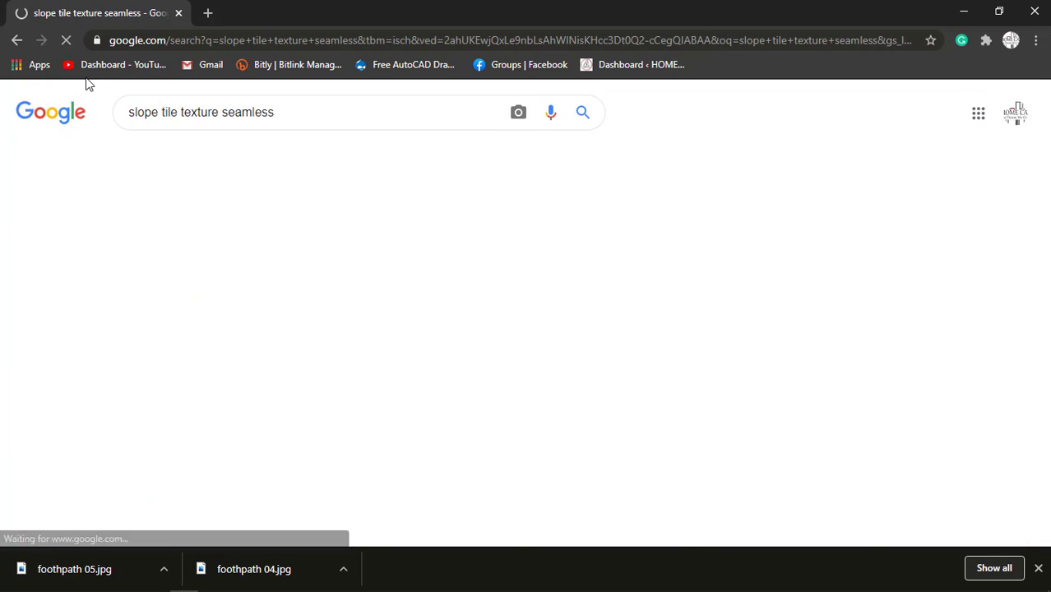
pyautogui.scroll(-5, 551, 325)
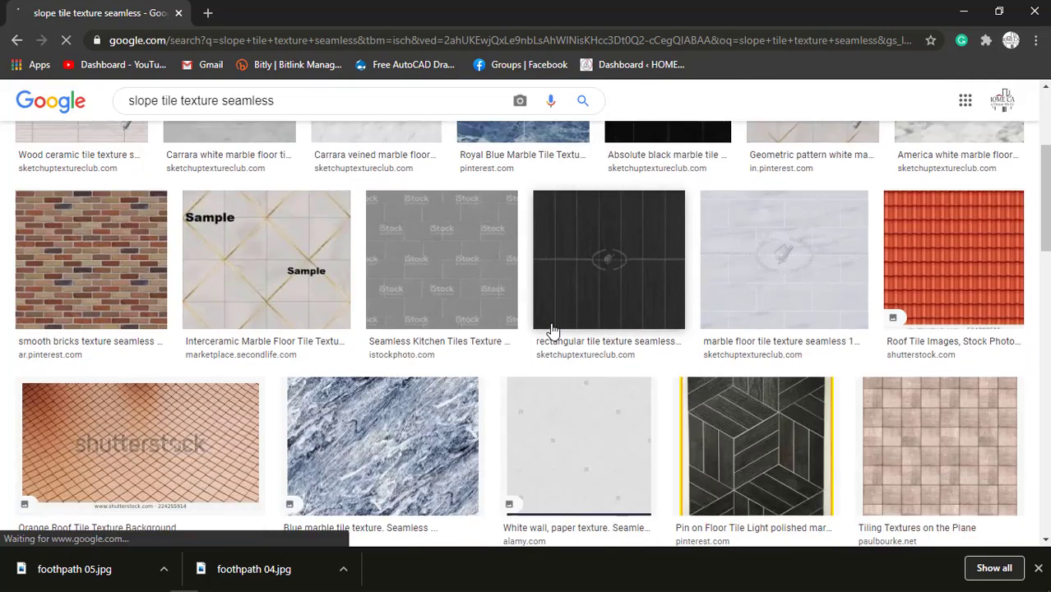
pyautogui.scroll(-7, 553, 330)
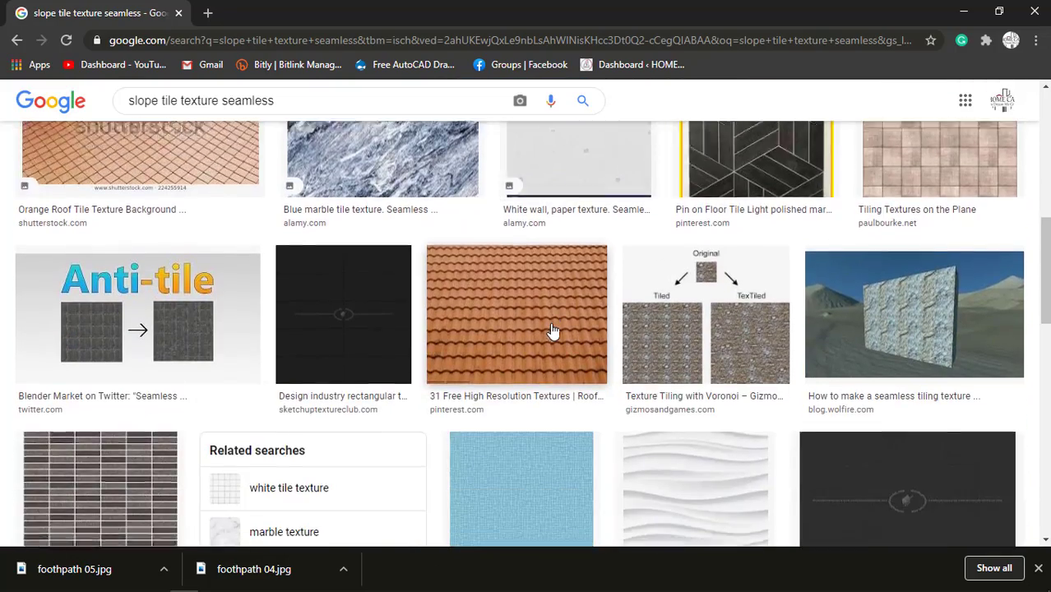
pyautogui.scroll(-4, 549, 297)
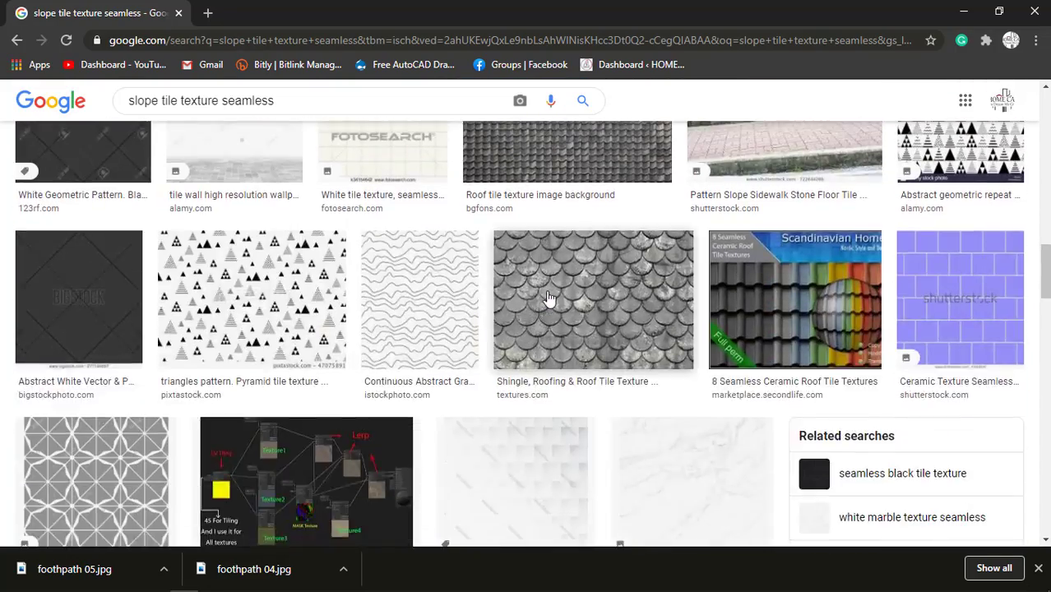
pyautogui.scroll(15, 547, 298)
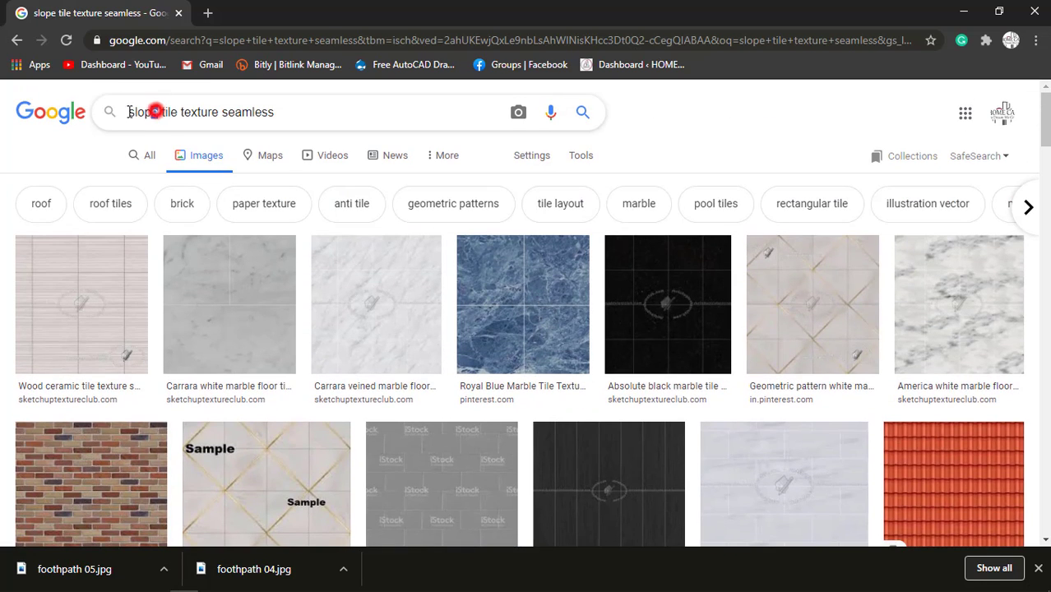
# Step: Search again for "floor tile texture seamless" and preview the beige myfreetextures tile with blue diamond insets and its related images
pyautogui.press('Return')
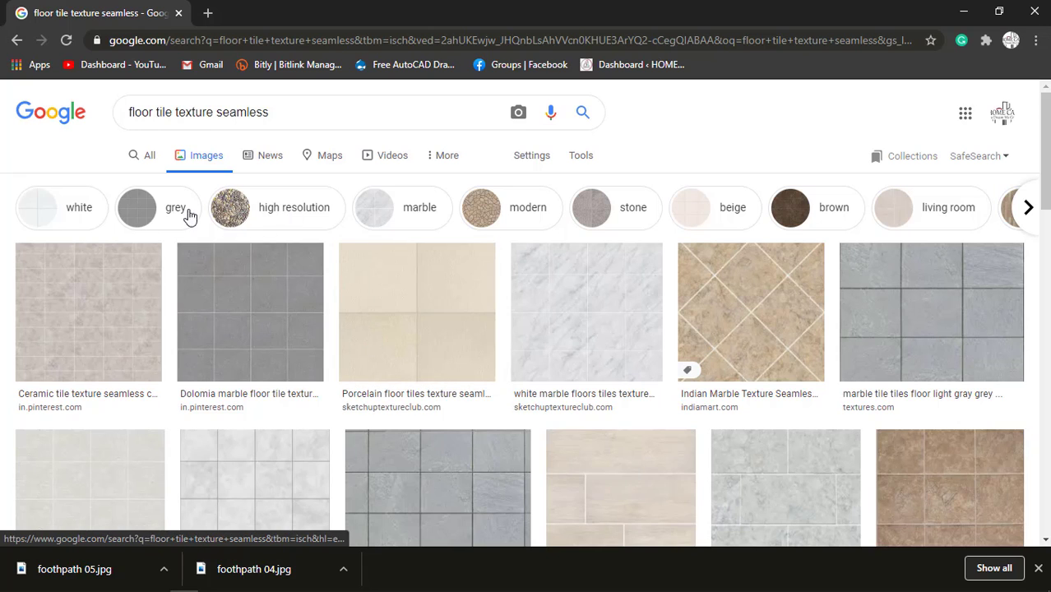
pyautogui.scroll(-3, 281, 324)
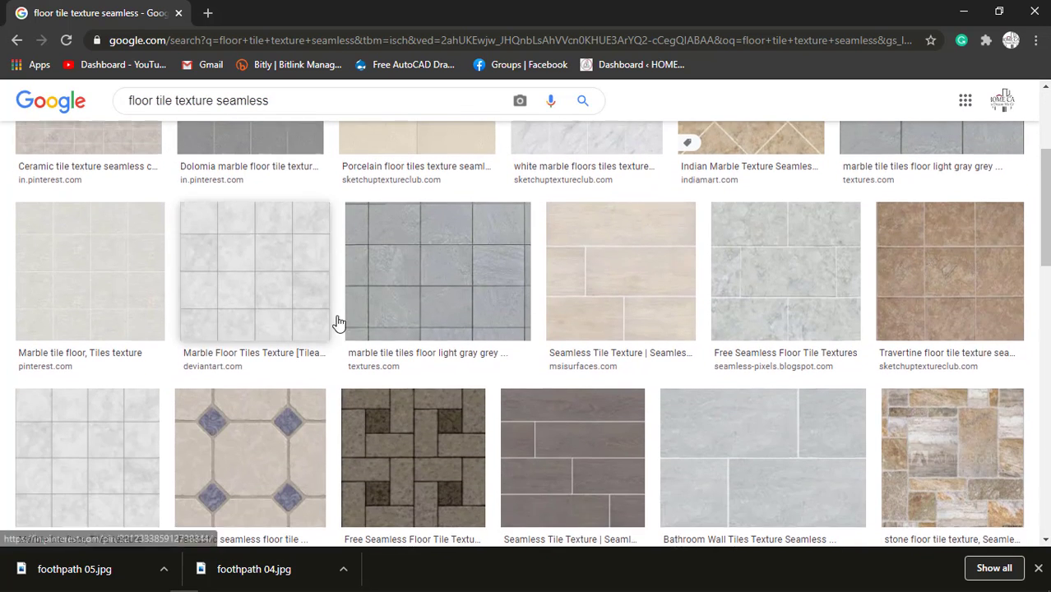
pyautogui.scroll(-2, 741, 313)
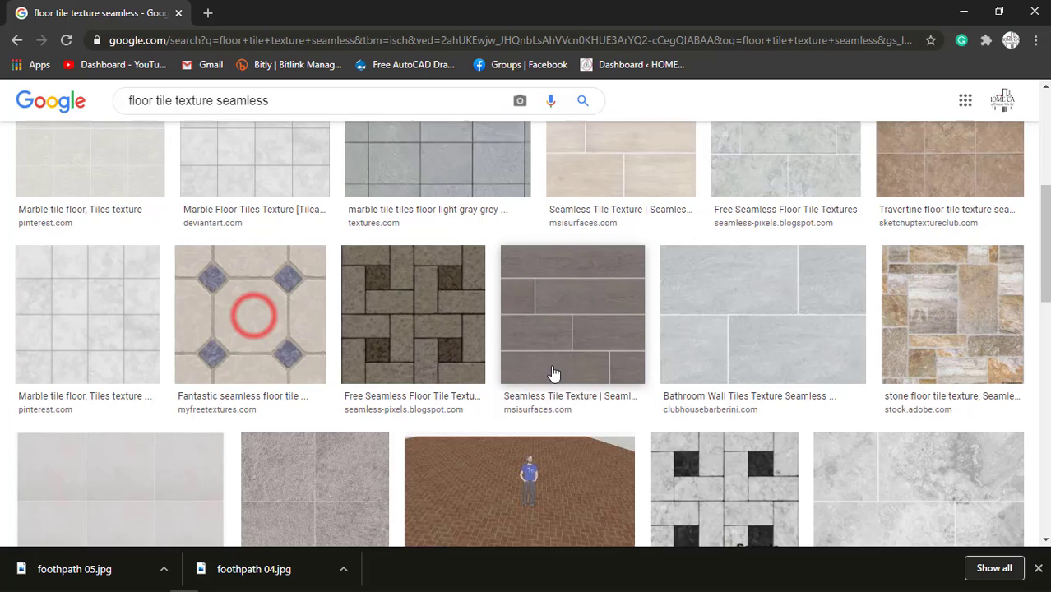
pyautogui.click(290, 327)
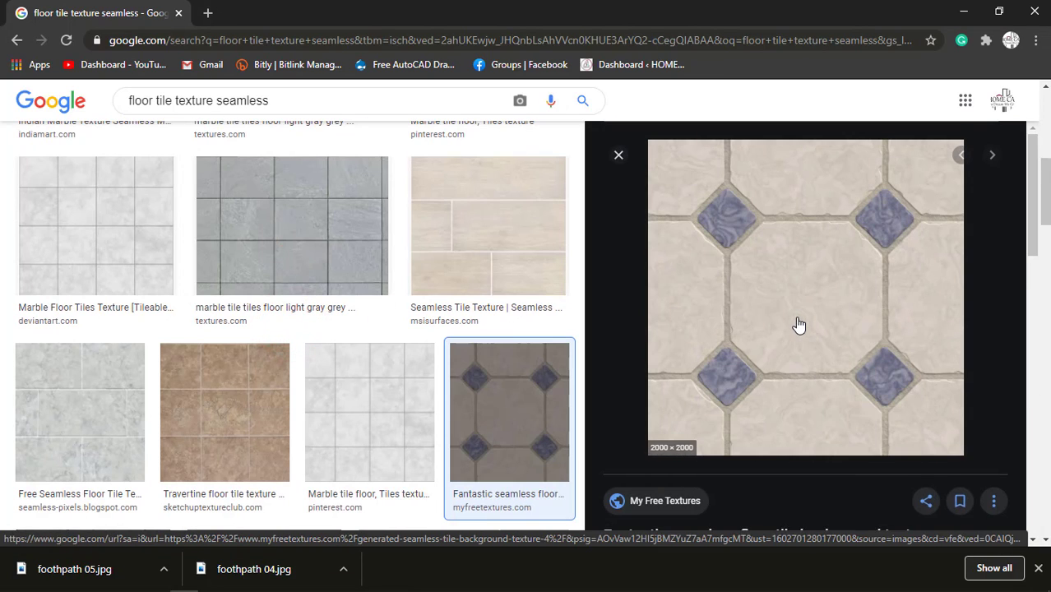
pyautogui.scroll(-3, 798, 325)
pyautogui.scroll(-7, 798, 324)
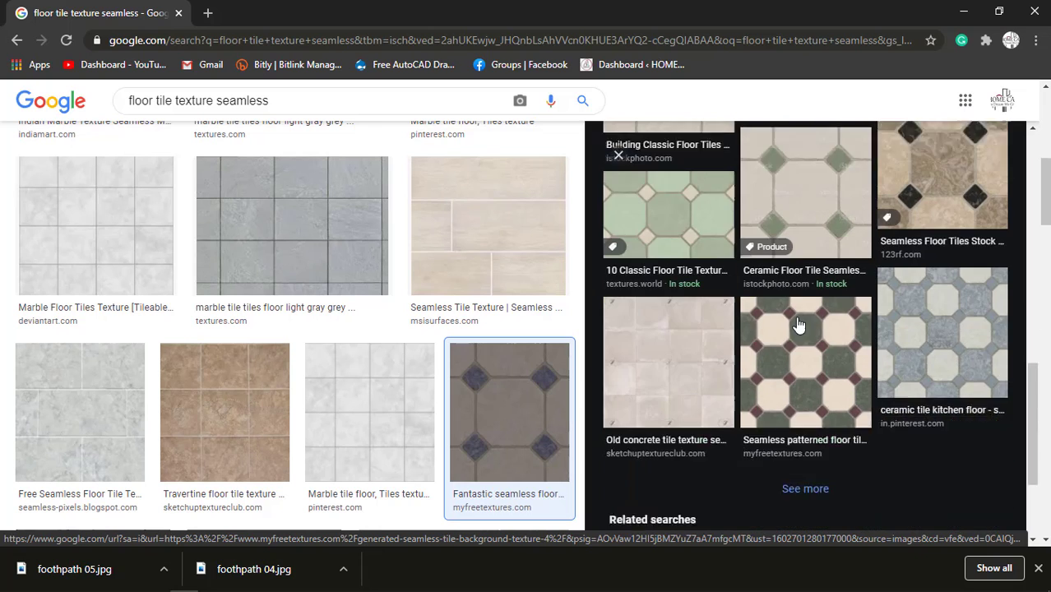
pyautogui.scroll(6, 798, 325)
pyautogui.scroll(4, 798, 324)
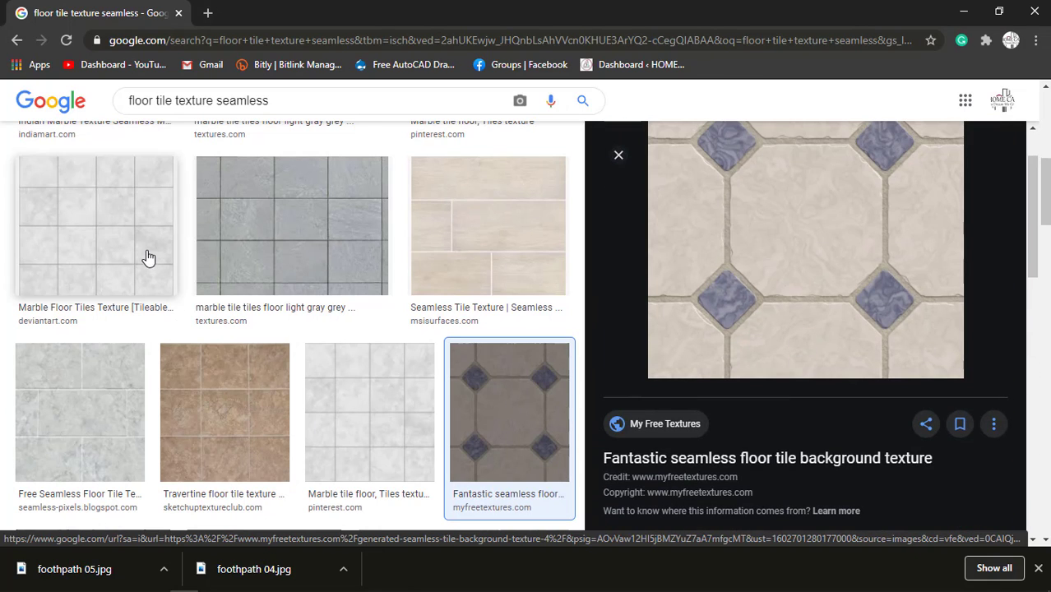
# Step: Save the beige tile image with blue diamond insets as foothpath 06.jpg in the Footpath folder
pyautogui.rightClick(798, 265)
pyautogui.click(855, 405)
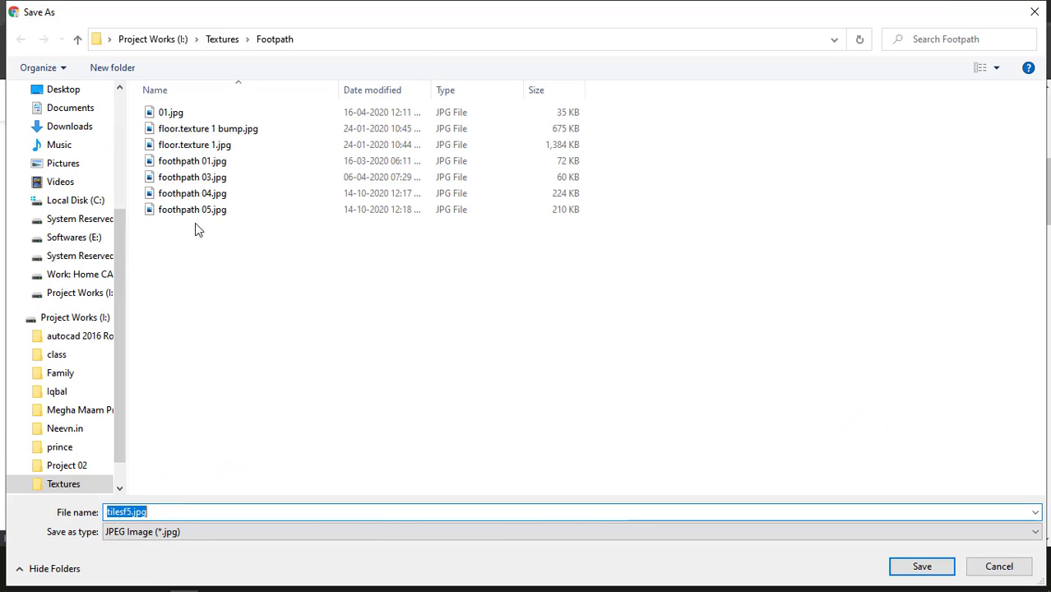
pyautogui.click(197, 212)
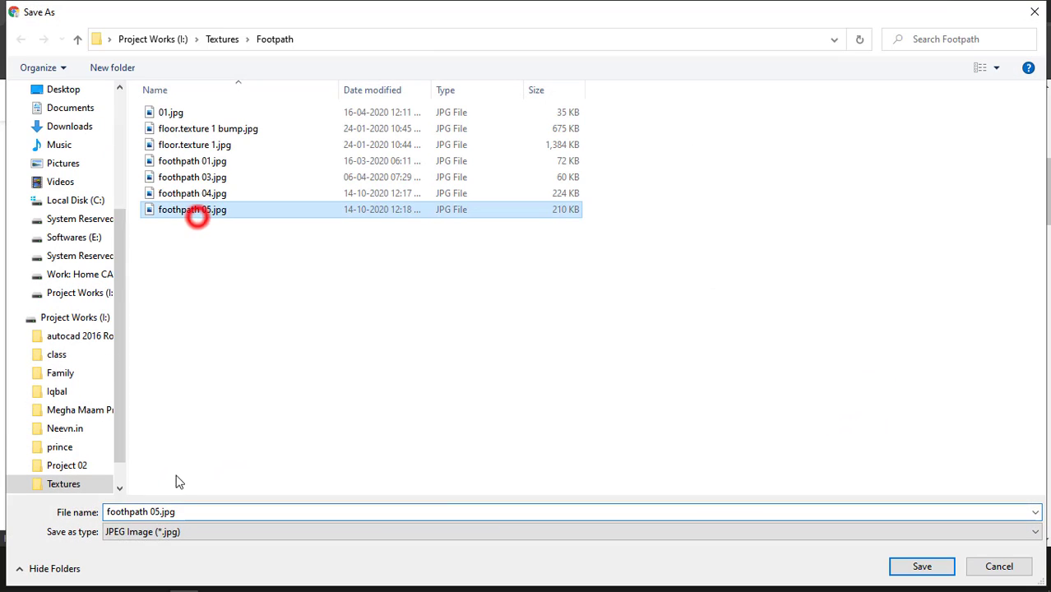
pyautogui.click(161, 511)
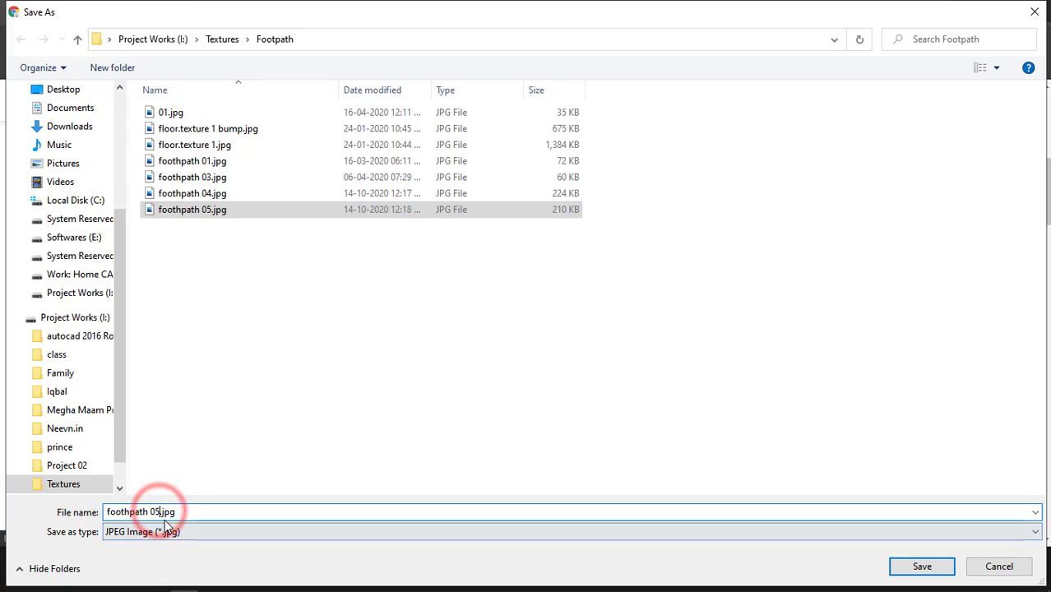
pyautogui.press('BackSpace')
pyautogui.write('6')
pyautogui.press('Return')
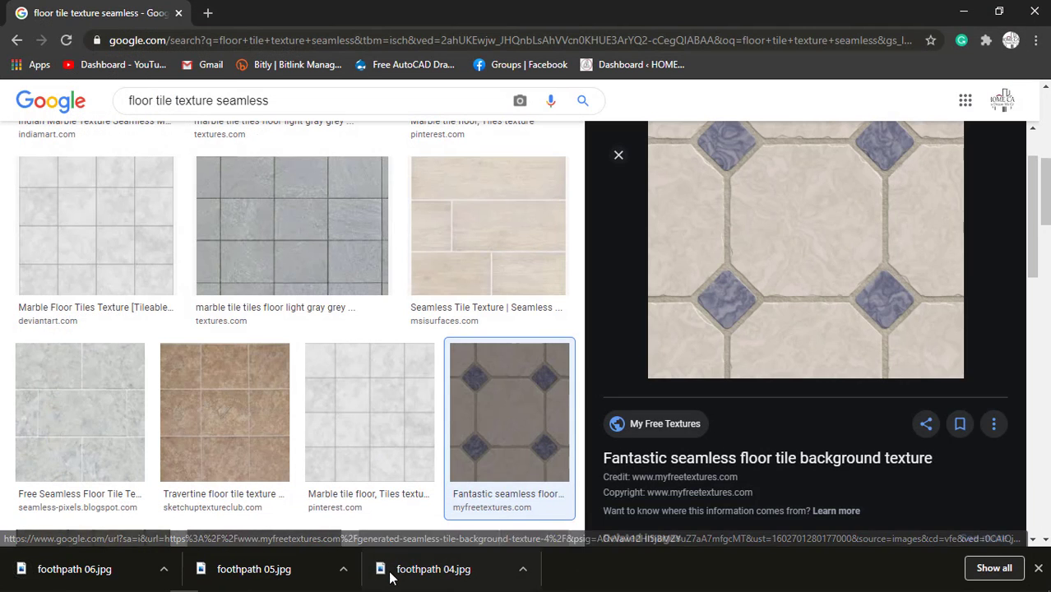
# Step: Switch to Revit and load foothpath 06.jpg from the Footpath folder under Project Works (I:) Textures as the 1.slope material's appearance image
pyautogui.click(383, 582)
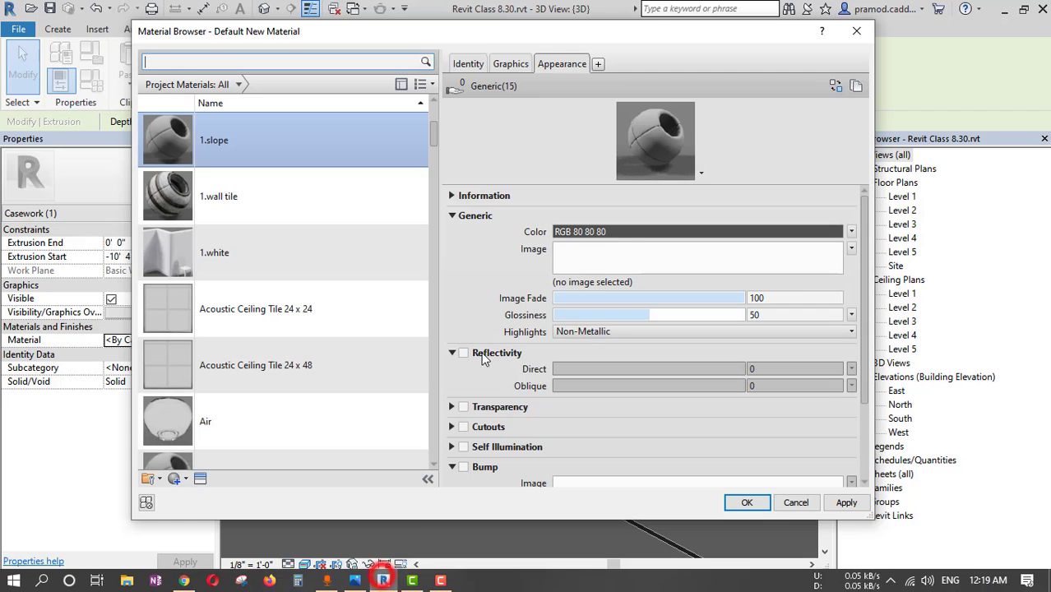
pyautogui.click(591, 258)
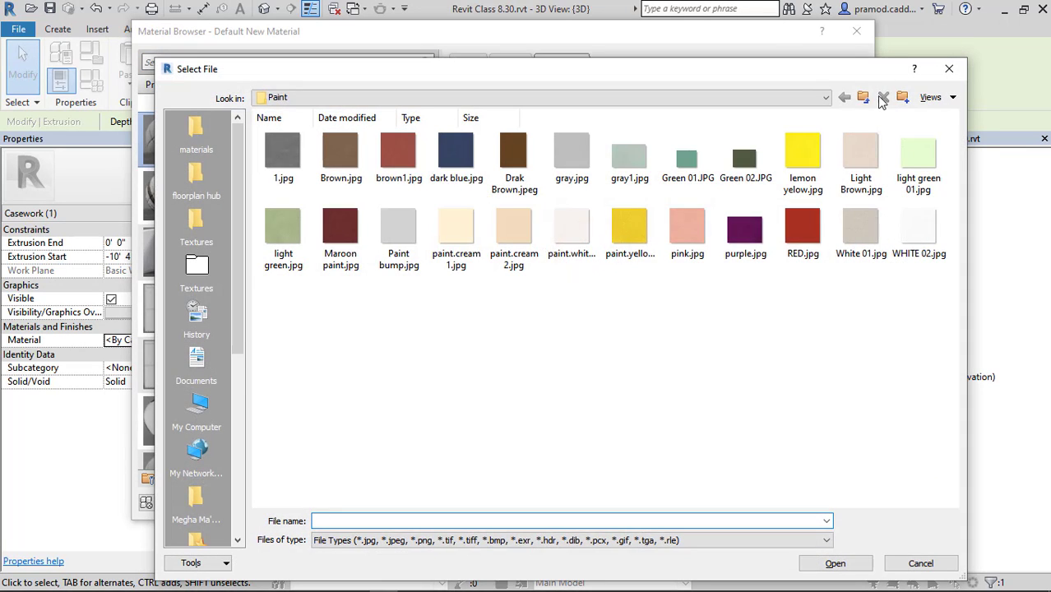
pyautogui.click(864, 97)
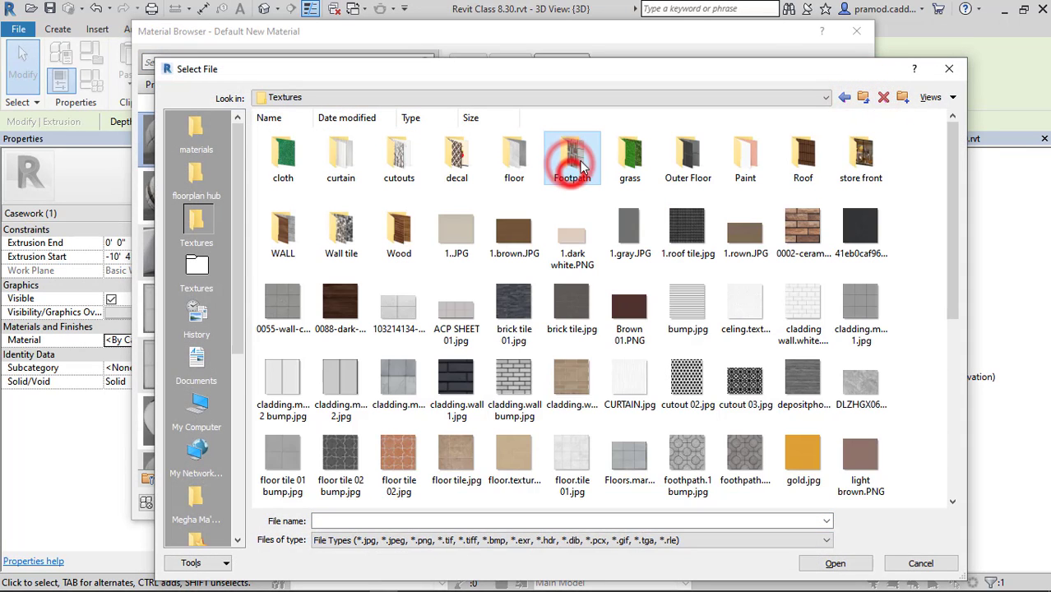
pyautogui.doubleClick(579, 164)
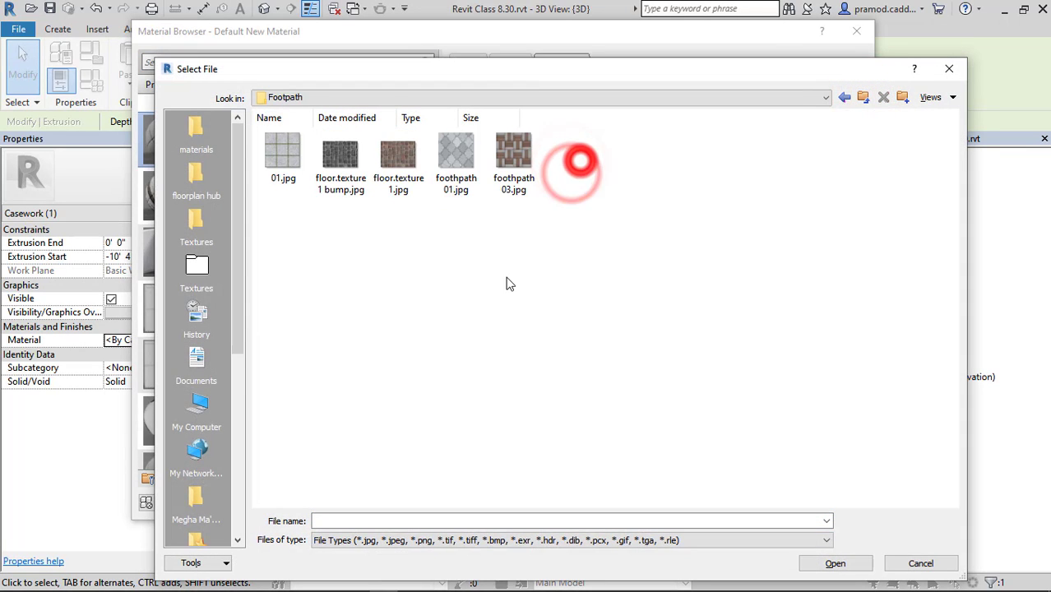
pyautogui.click(864, 97)
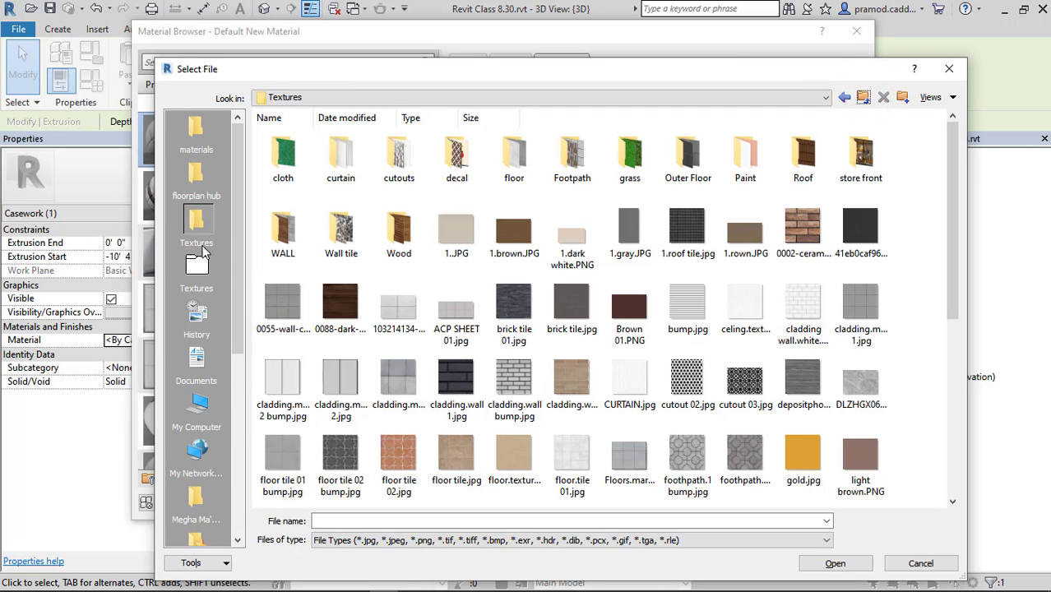
pyautogui.scroll(-5, 200, 387)
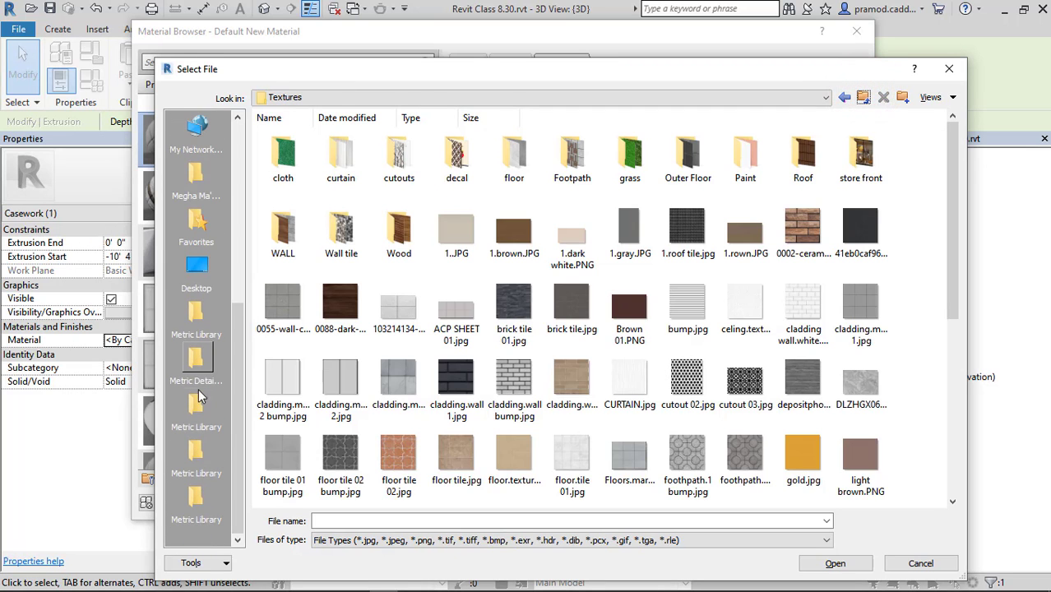
pyautogui.click(198, 270)
pyautogui.doubleClick(512, 165)
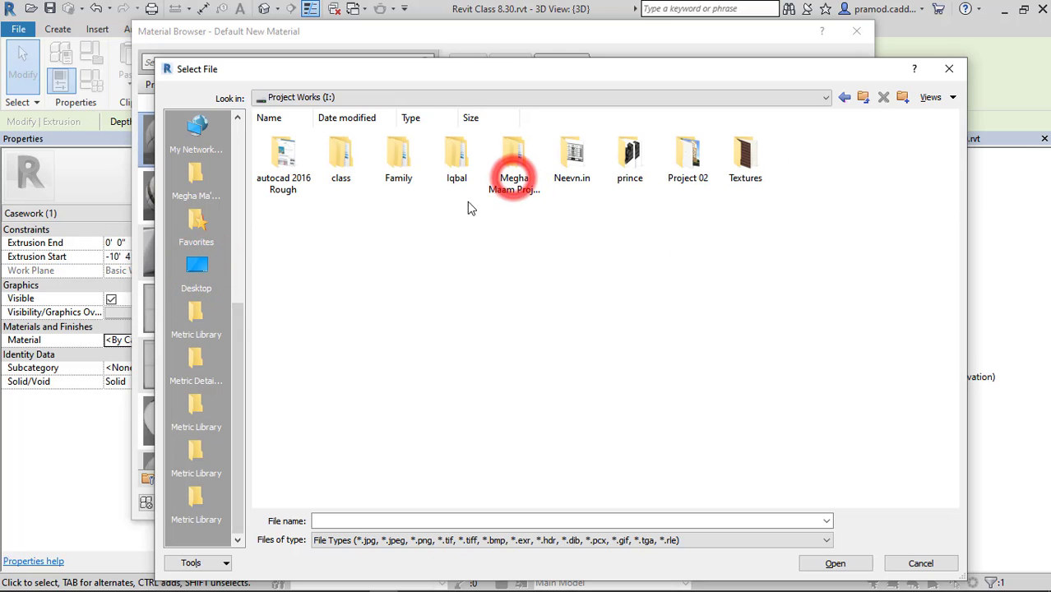
pyautogui.doubleClick(745, 156)
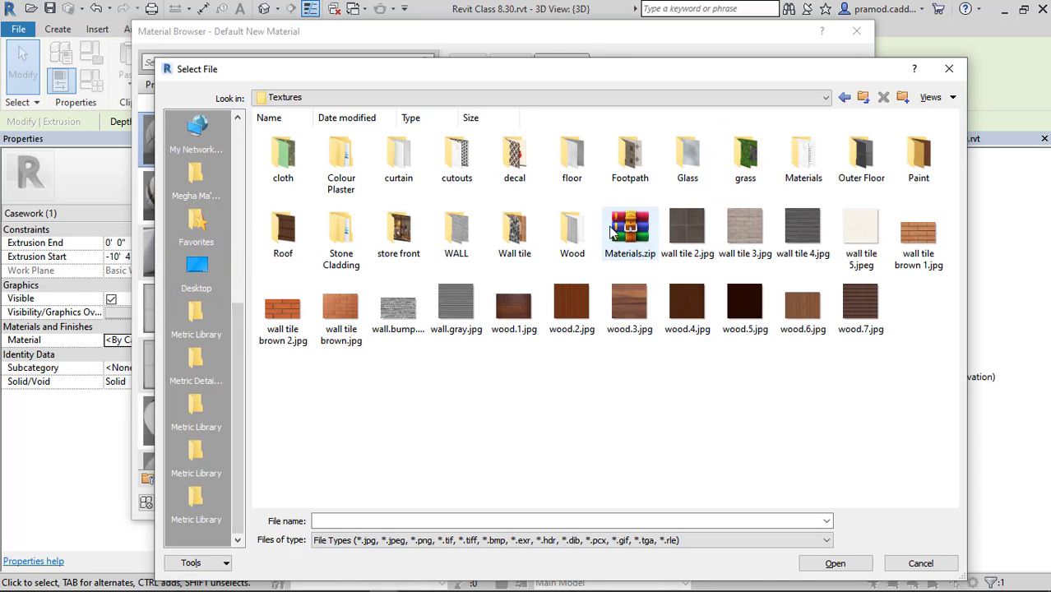
pyautogui.doubleClick(629, 157)
pyautogui.click(676, 161)
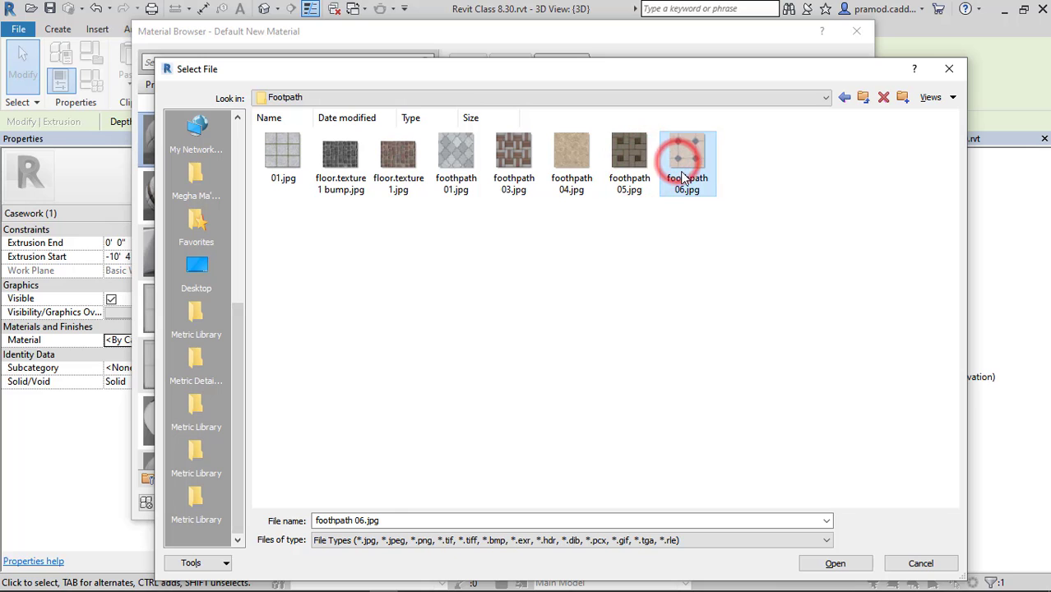
pyautogui.click(836, 564)
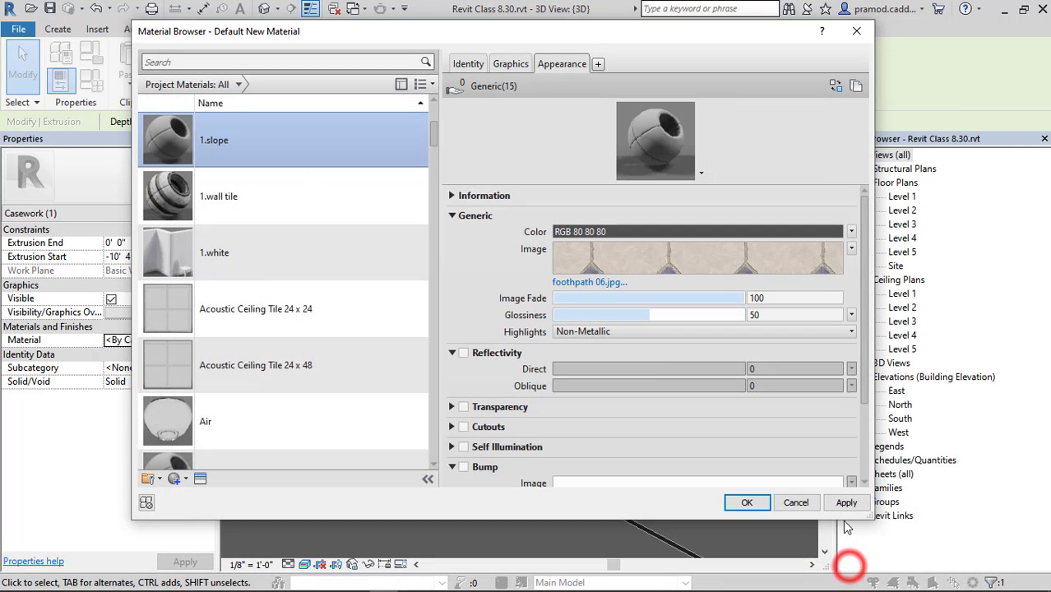
# Step: Set the foothpath 06.jpg texture's sample size to 2'-0" and assign the 1.slope material to the entrance ramp extrusion
pyautogui.click(606, 268)
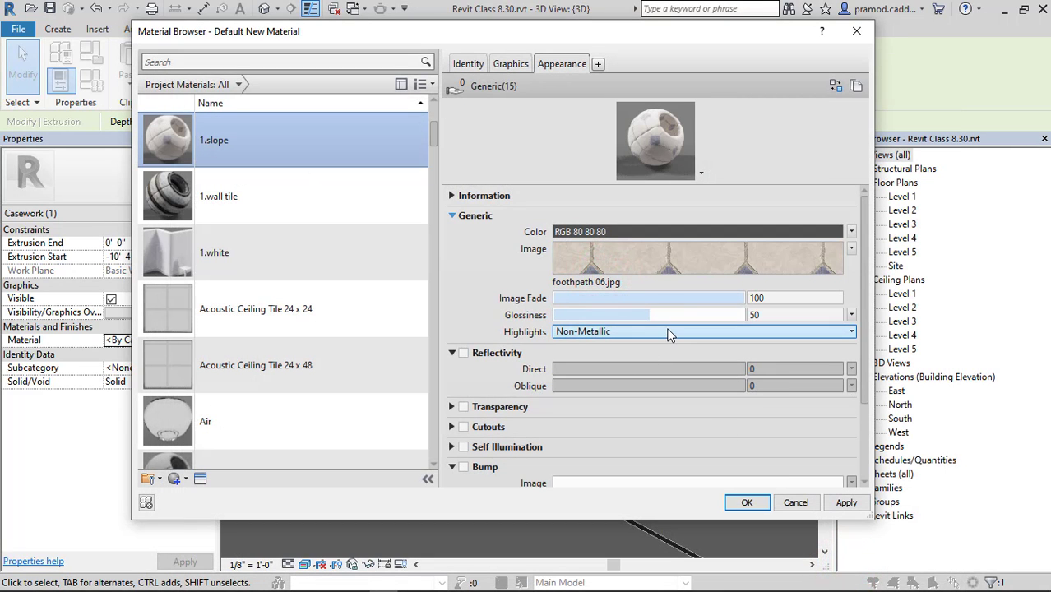
pyautogui.click(633, 255)
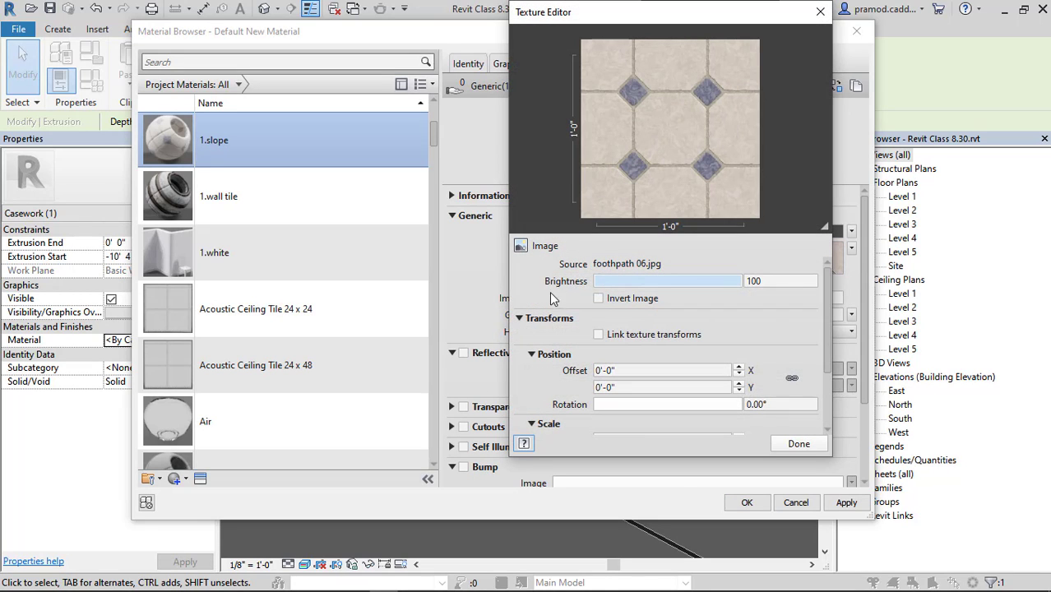
pyautogui.scroll(-1, 532, 409)
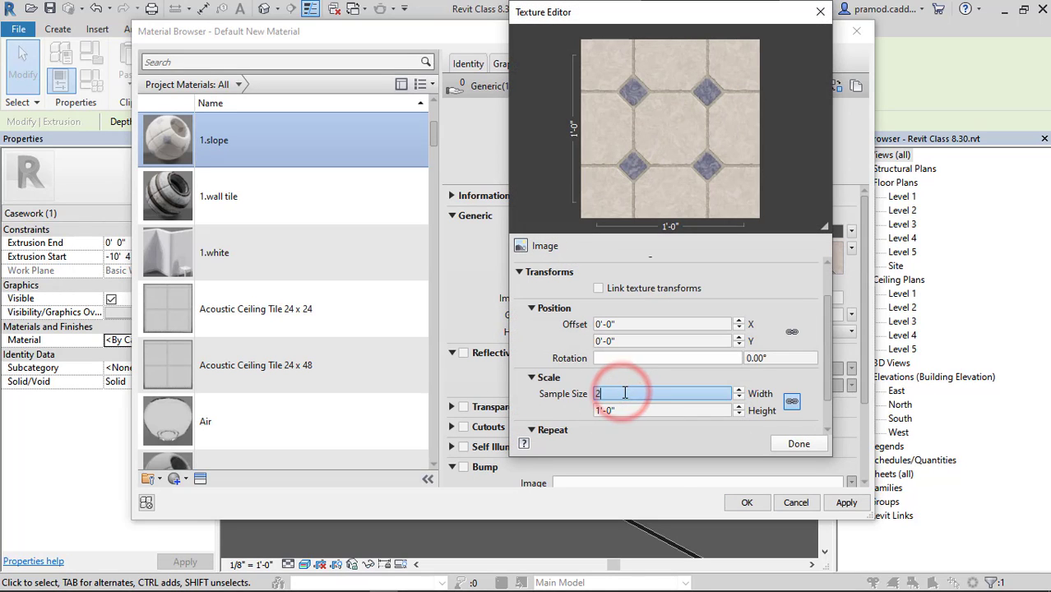
pyautogui.click(772, 441)
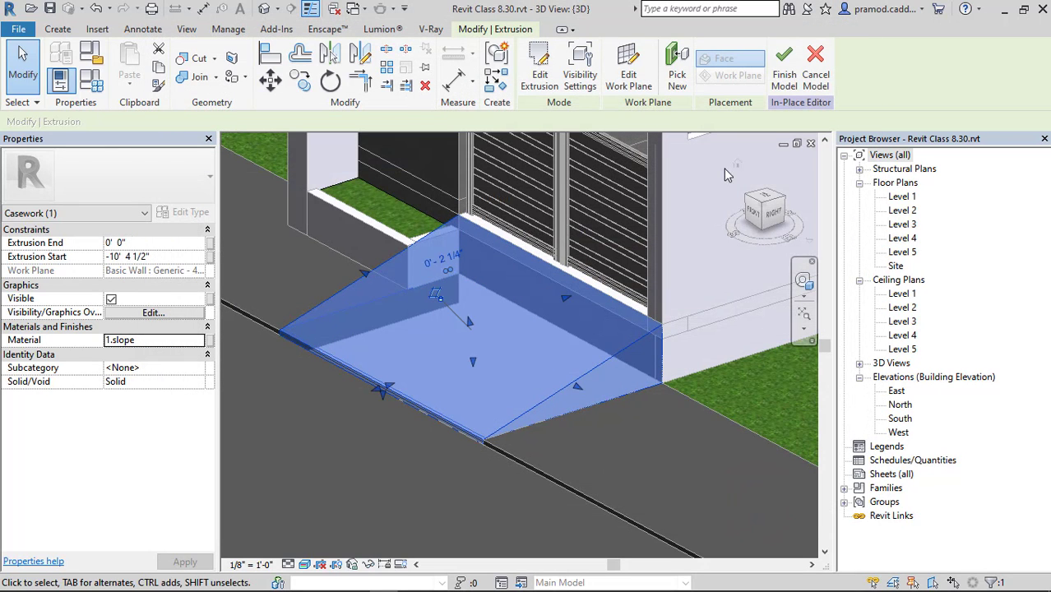
# Step: Finish the in-place ramp model and inspect the tile texture on the ramp from several angles
pyautogui.click(704, 386)
pyautogui.keyDown('shift'); pyautogui.moveTo(494, 336); pyautogui.dragTo(531, 103, button='middle'); pyautogui.keyUp('shift')
pyautogui.click(531, 64)
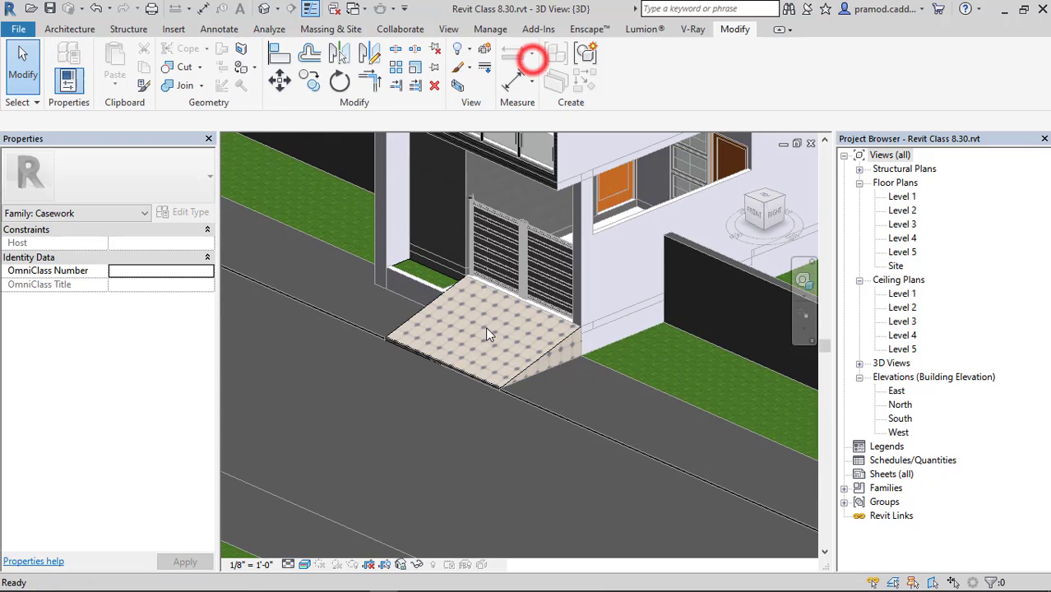
pyautogui.keyDown('shift'); pyautogui.moveTo(486, 327); pyautogui.dragTo(564, 430, button='middle'); pyautogui.keyUp('shift')
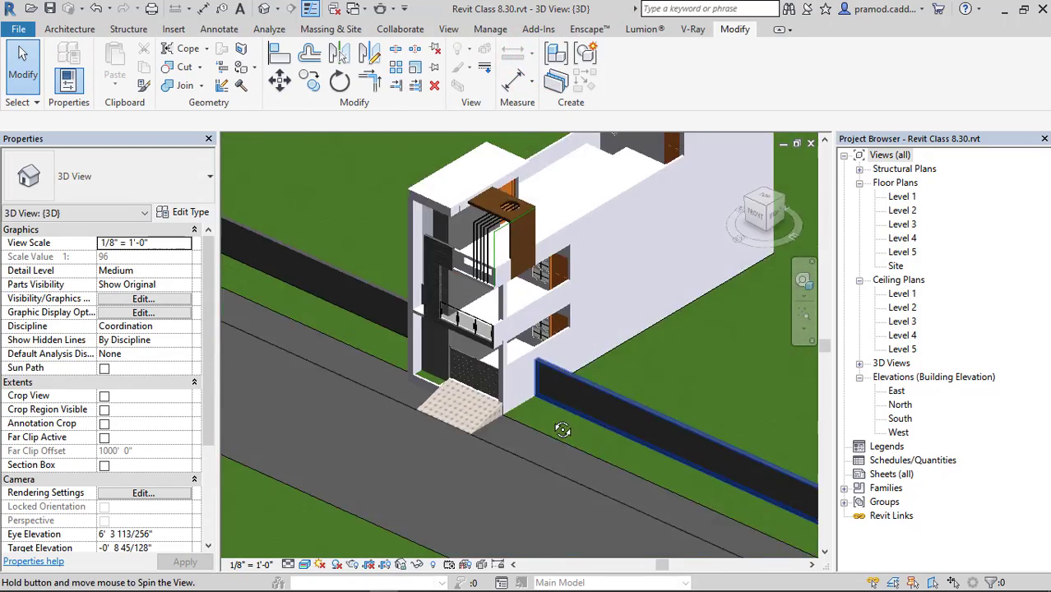
pyautogui.scroll(6, 451, 412)
pyautogui.keyDown('shift'); pyautogui.moveTo(695, 419); pyautogui.dragTo(596, 140, button='middle'); pyautogui.keyUp('shift')
pyautogui.click(494, 30)
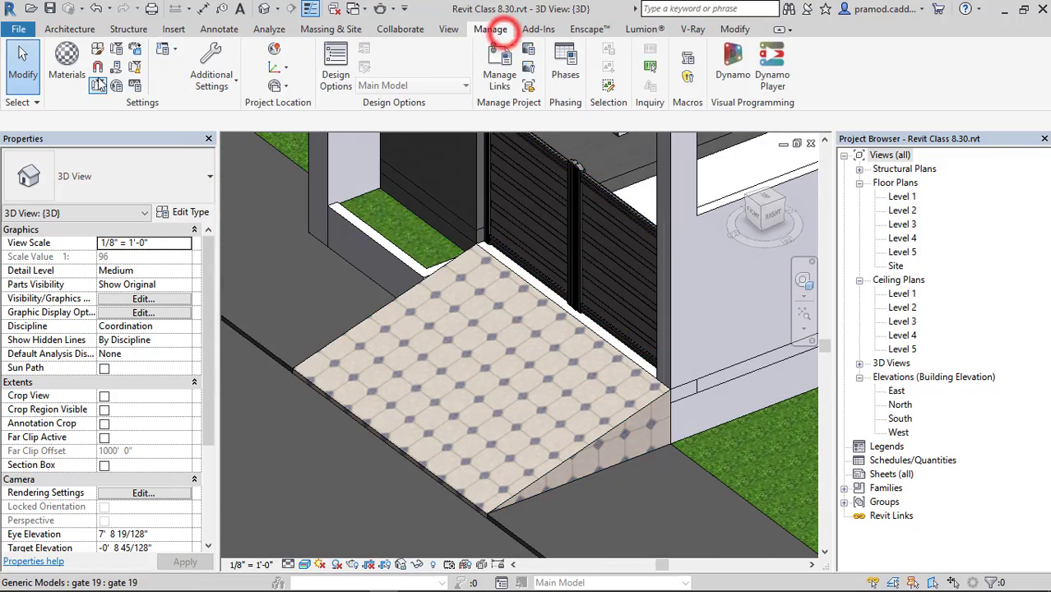
# Step: Reopen the entrance ramp for in-place editing and bring up the appearance settings of its 1.slope material
pyautogui.click(646, 347)
pyautogui.click(609, 85)
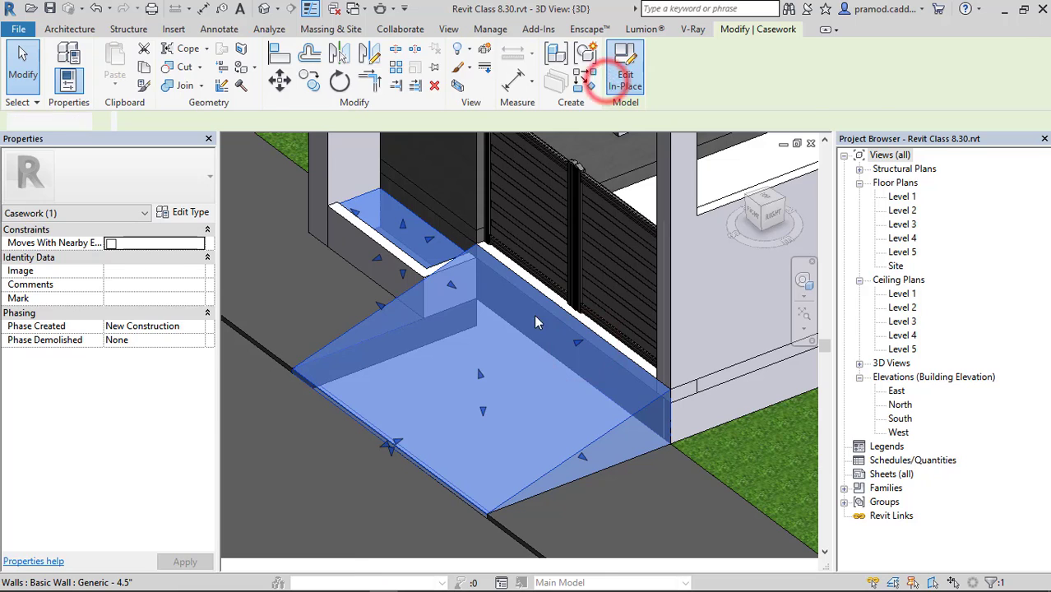
pyautogui.click(505, 400)
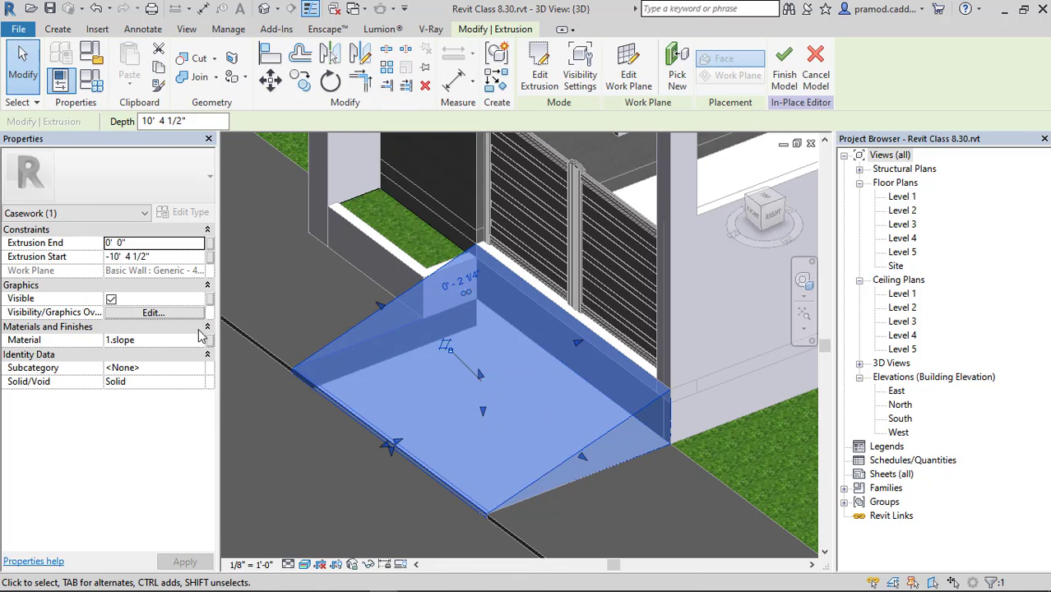
pyautogui.click(200, 340)
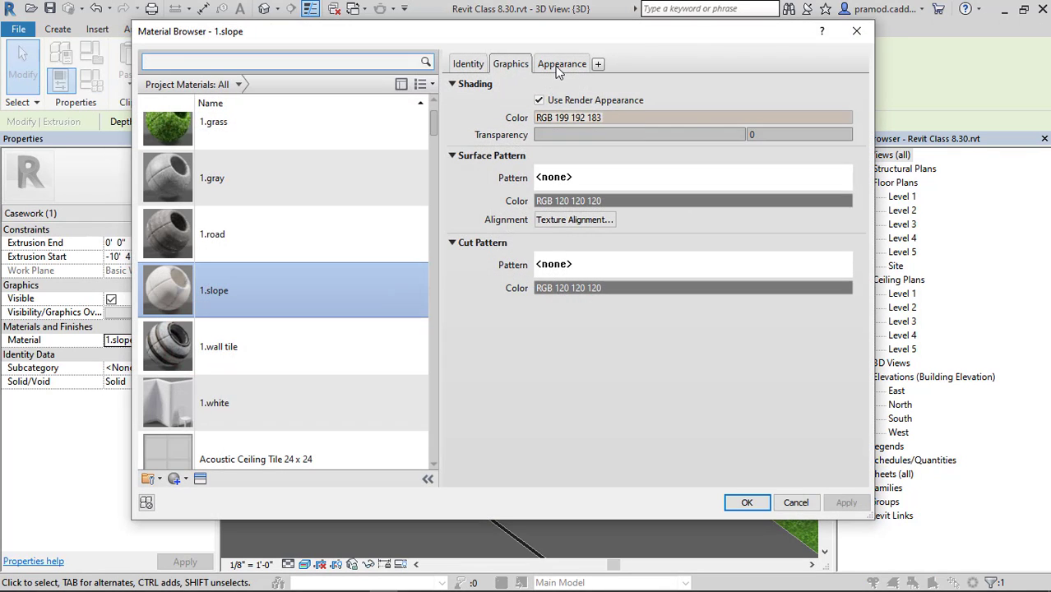
pyautogui.click(559, 64)
# Step: Replace the 1.slope material's appearance image with foothpath 05.jpg from the Footpath folder
pyautogui.click(594, 284)
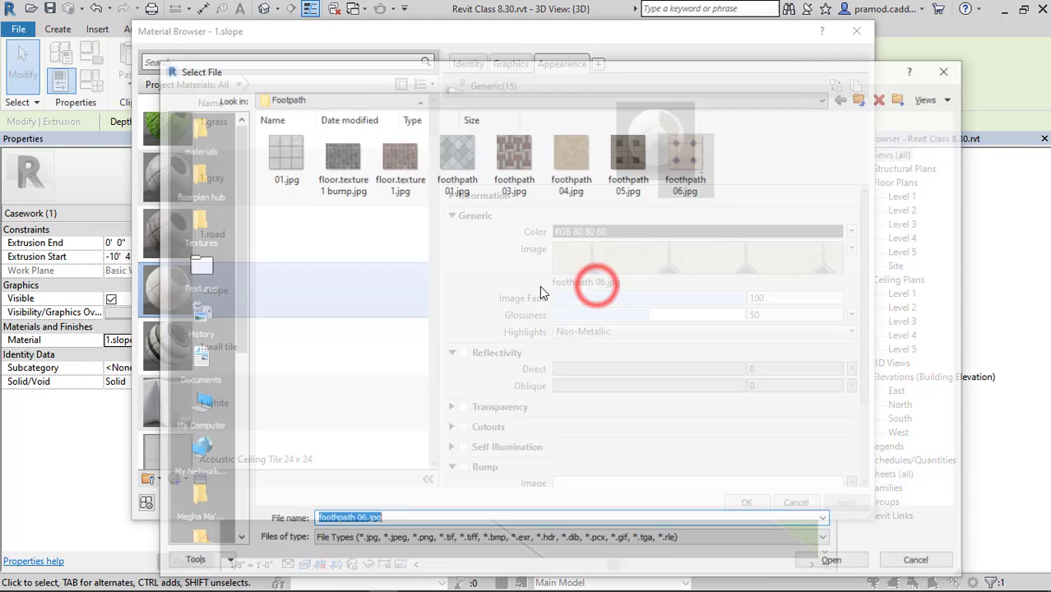
pyautogui.keyDown('ctrl'); pyautogui.scroll(2, 626, 249); pyautogui.keyUp('ctrl')
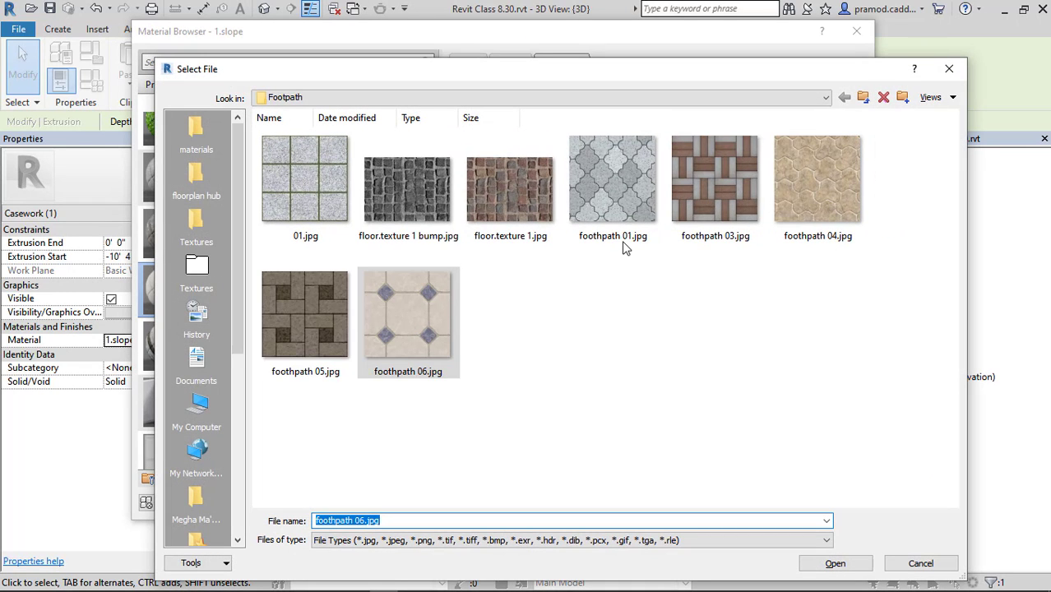
pyautogui.keyDown('ctrl'); pyautogui.scroll(1, 629, 278); pyautogui.keyUp('ctrl')
pyautogui.click(772, 201)
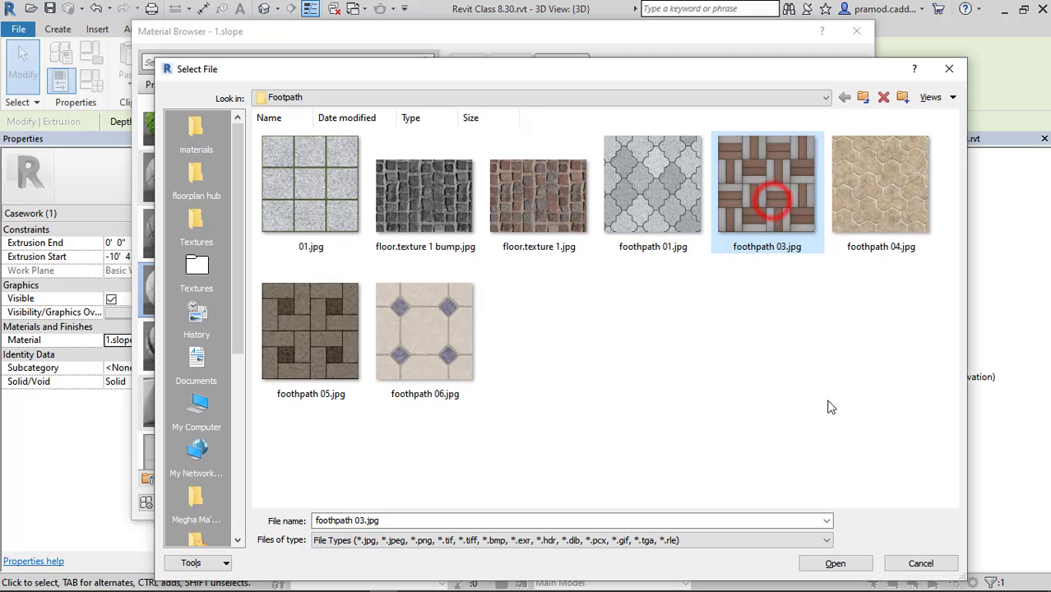
pyautogui.click(849, 225)
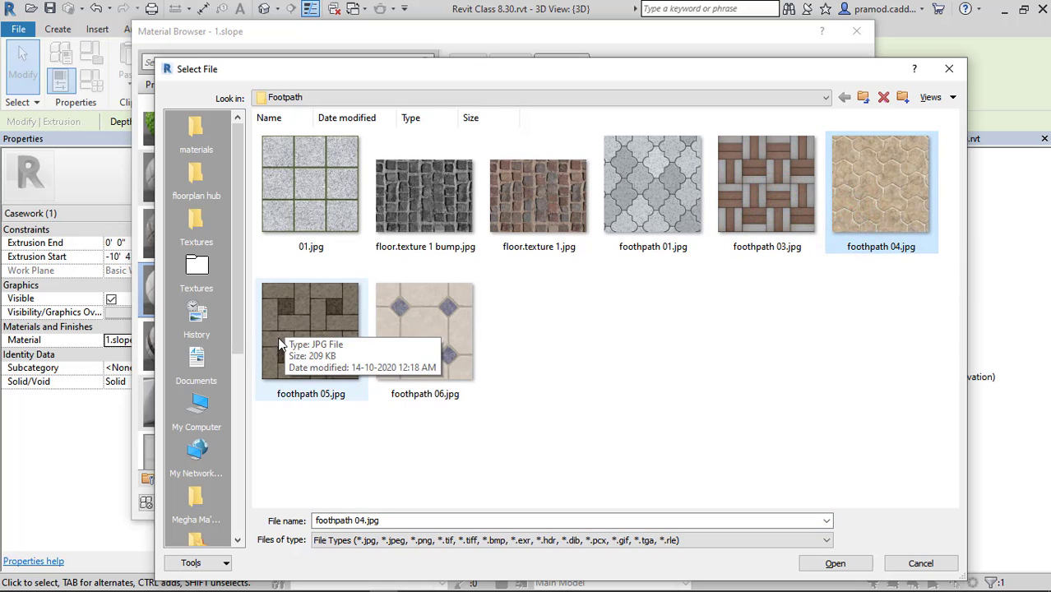
pyautogui.click(306, 329)
pyautogui.click(829, 564)
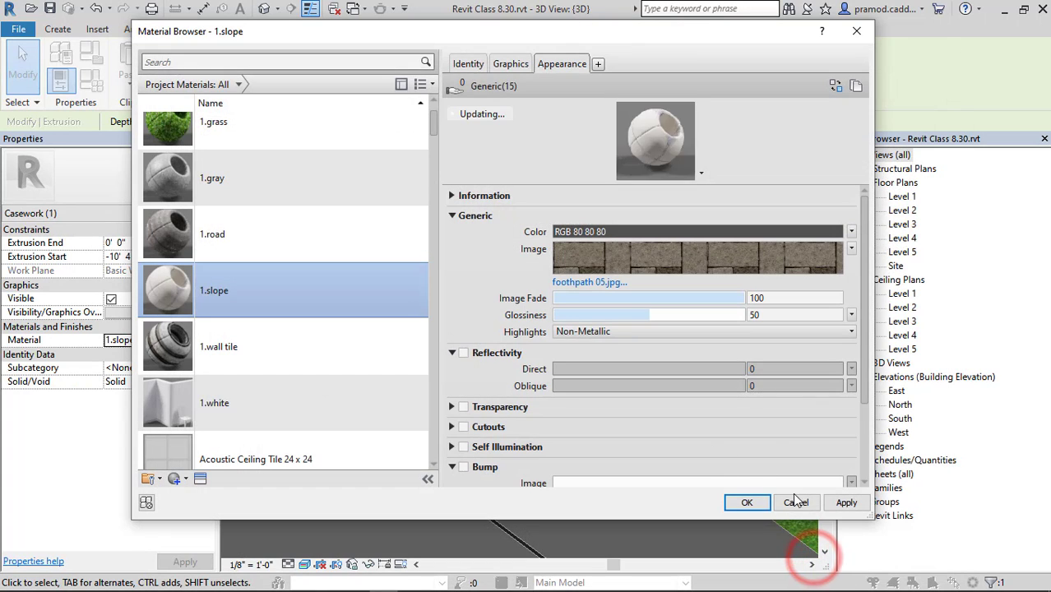
# Step: Set the foothpath 05.jpg texture's sample size to 4, confirm the 1.slope material, and finish the in-place ramp model
pyautogui.click(679, 265)
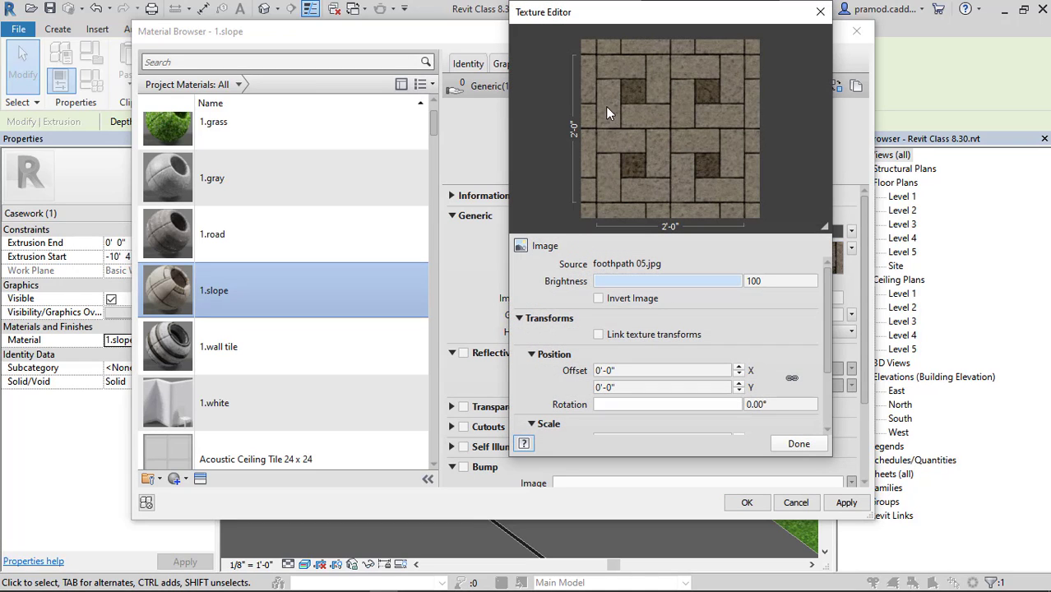
pyautogui.scroll(-1, 565, 412)
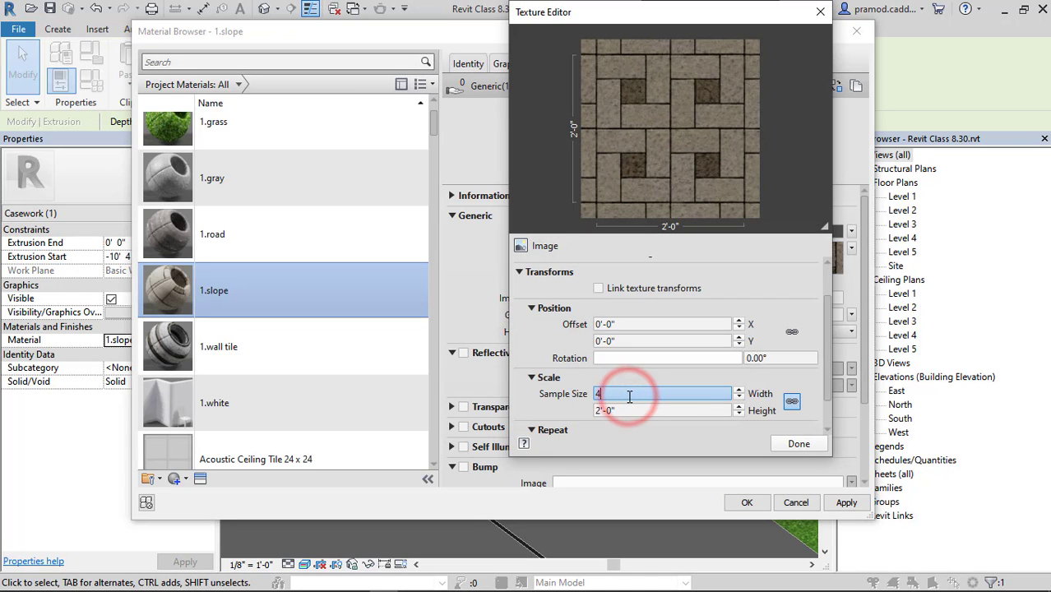
pyautogui.click(794, 443)
pyautogui.click(759, 498)
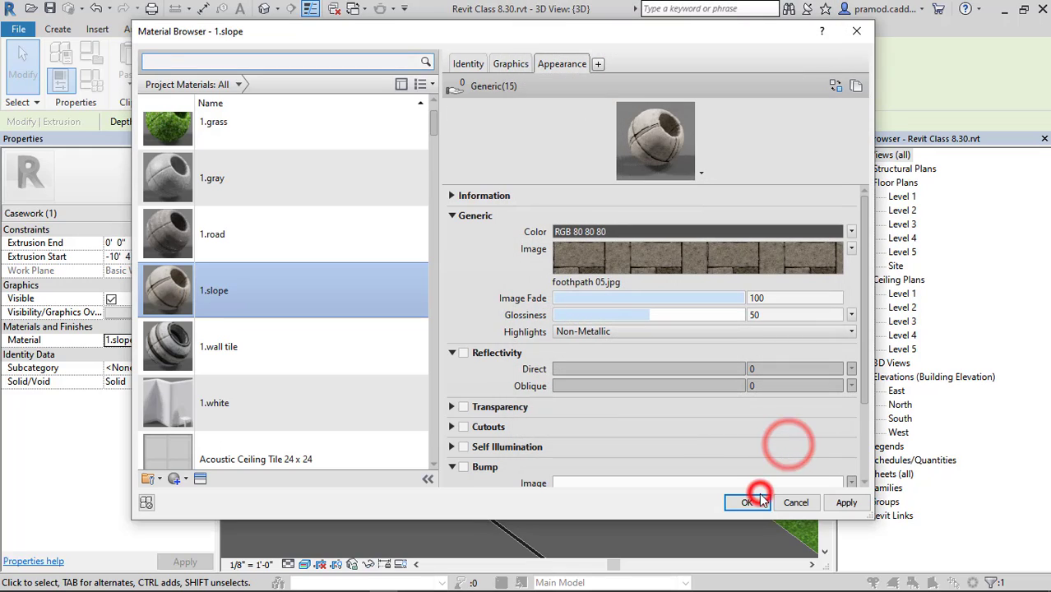
pyautogui.press('Escape')
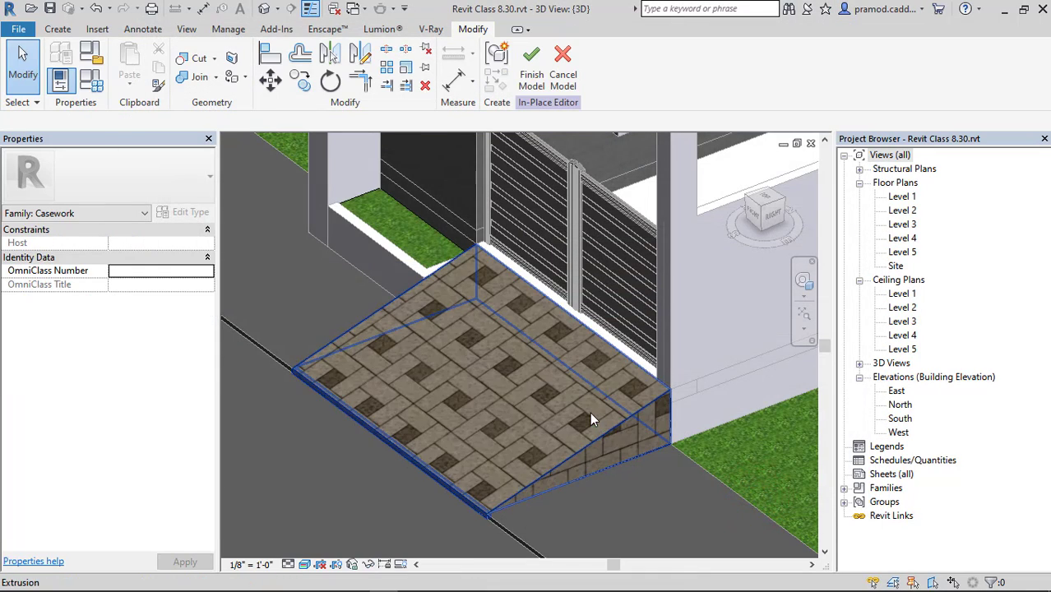
pyautogui.scroll(-2, 562, 395)
pyautogui.keyDown('shift'); pyautogui.moveTo(550, 421); pyautogui.dragTo(610, 378, button='middle'); pyautogui.keyUp('shift')
pyautogui.click(540, 79)
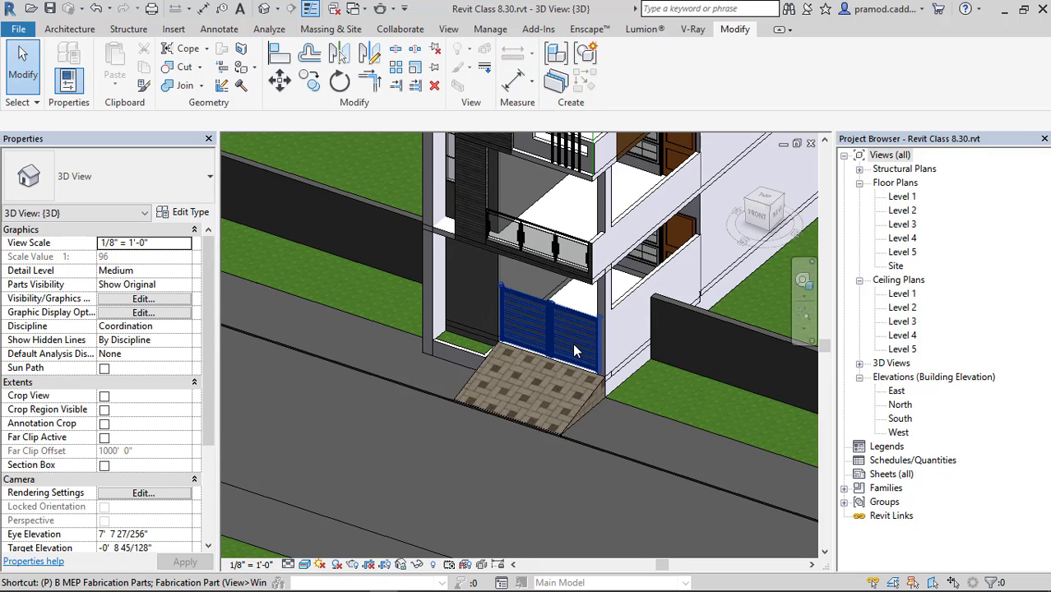
# Step: Paint a face by the entrance gate with the 1.slope material and leave the Paint tool
pyautogui.press('p')
pyautogui.press('t')
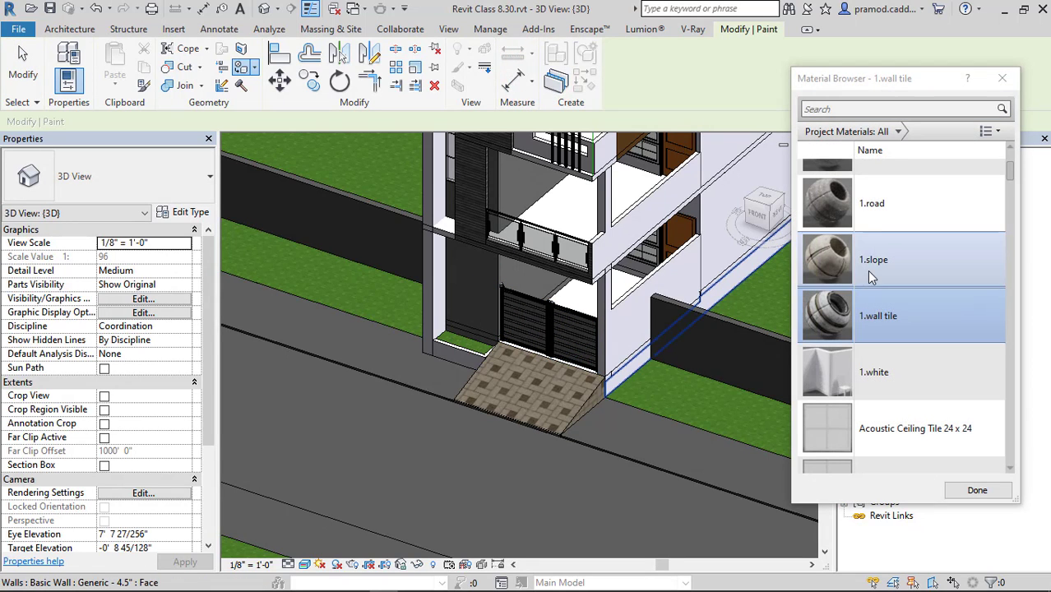
pyautogui.click(869, 272)
pyautogui.scroll(2, 559, 284)
pyautogui.click(585, 288)
pyautogui.moveTo(617, 325)
pyautogui.keyDown('shift'); pyautogui.mouseDown(button='middle')
pyautogui.moveTo(652, 324)
pyautogui.moveTo(689, 263)
pyautogui.moveTo(612, 265)
pyautogui.moveTo(627, 310)
pyautogui.moveTo(602, 293)
pyautogui.moveTo(749, 181)
pyautogui.mouseUp(button='middle'); pyautogui.keyUp('shift')
pyautogui.press('Escape')
# Step: Create a new project material named 1.floor tile and open its graphics settings
pyautogui.click(485, 30)
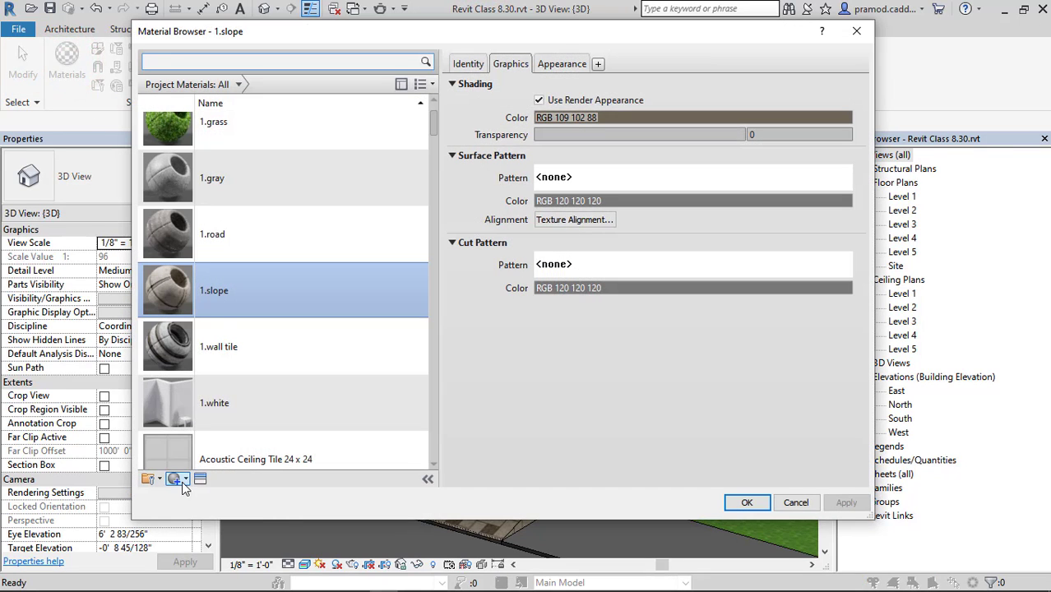
pyautogui.click(186, 480)
pyautogui.click(188, 489)
pyautogui.click(467, 64)
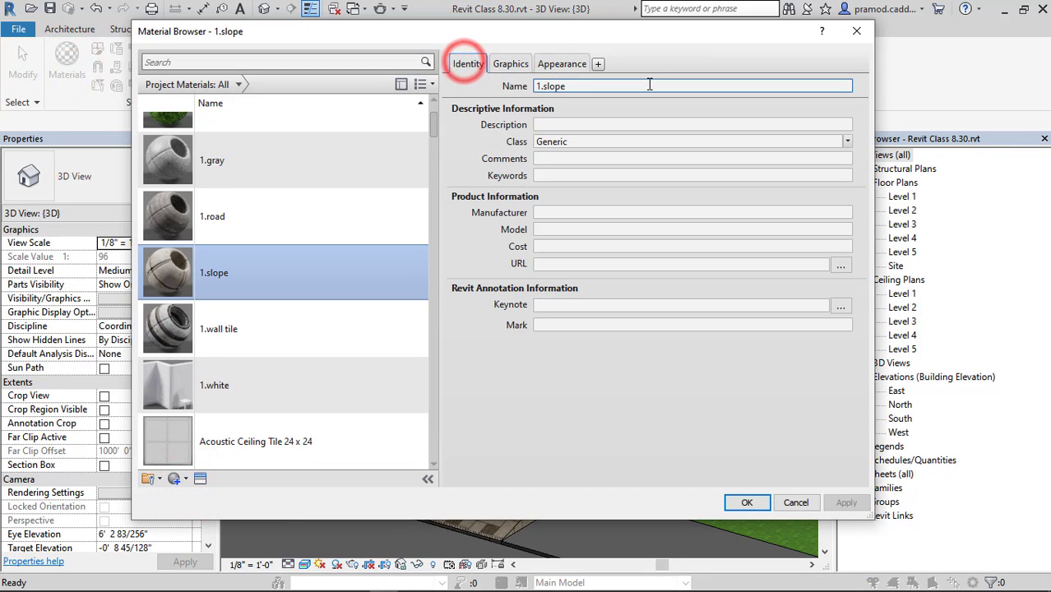
pyautogui.click(187, 492)
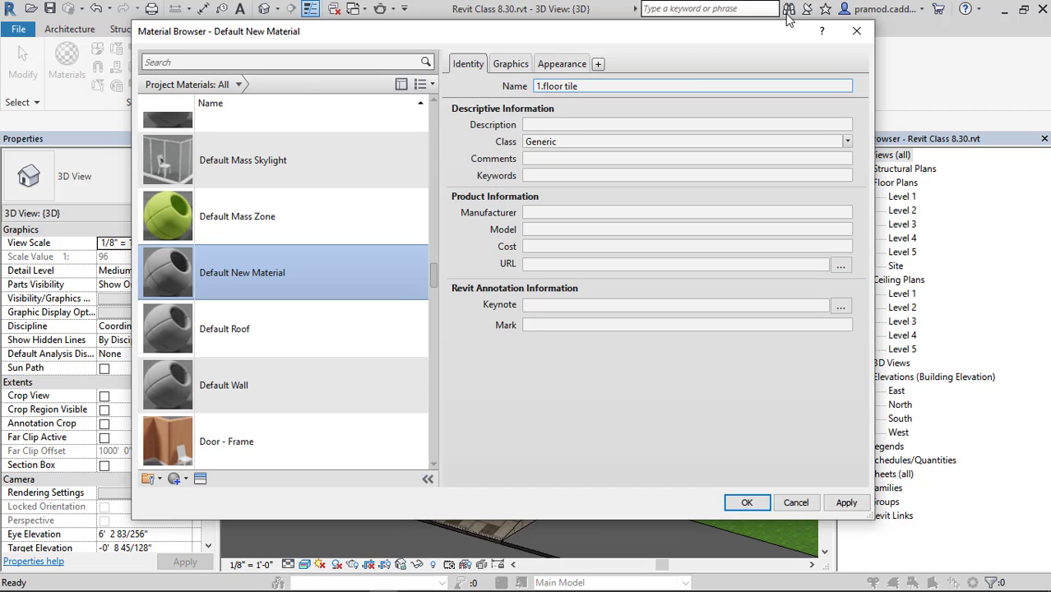
pyautogui.click(511, 66)
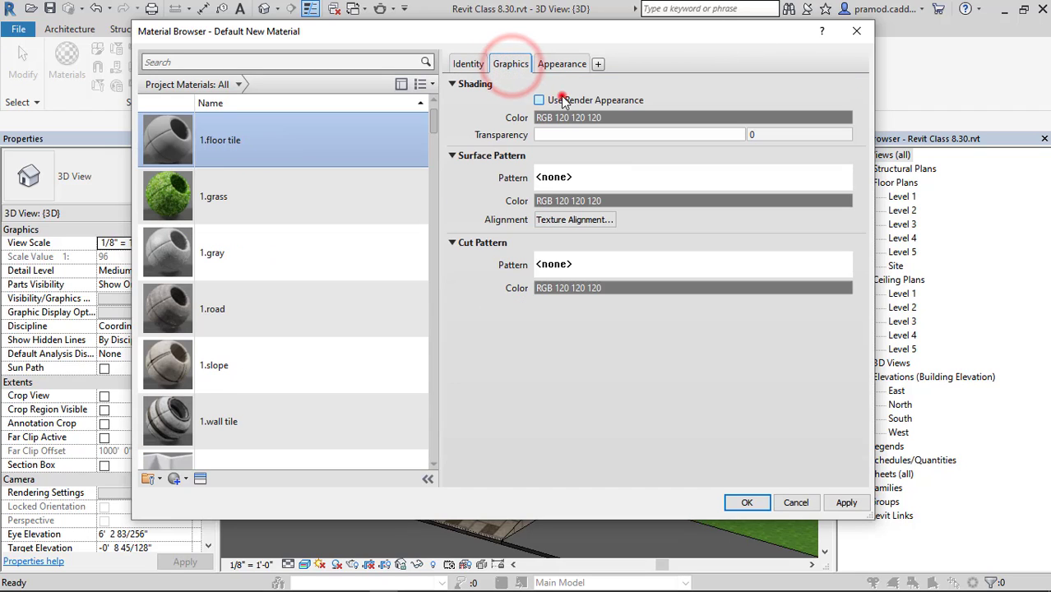
# Step: Assign floor.marble 1.jpg from the Textures floor folder as the 1.floor tile material's appearance image
pyautogui.click(568, 64)
pyautogui.click(642, 249)
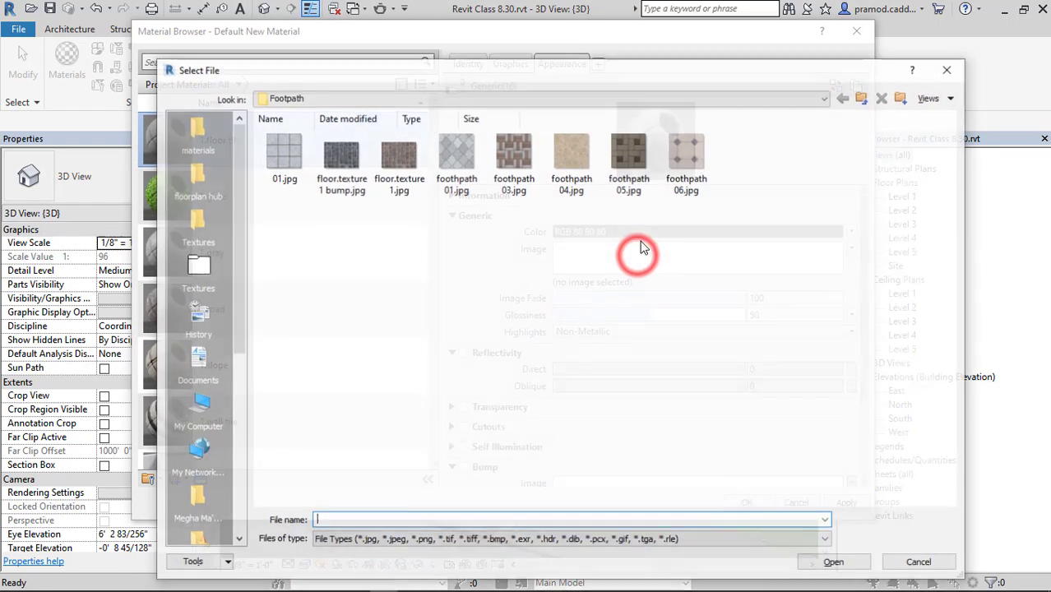
pyautogui.click(859, 98)
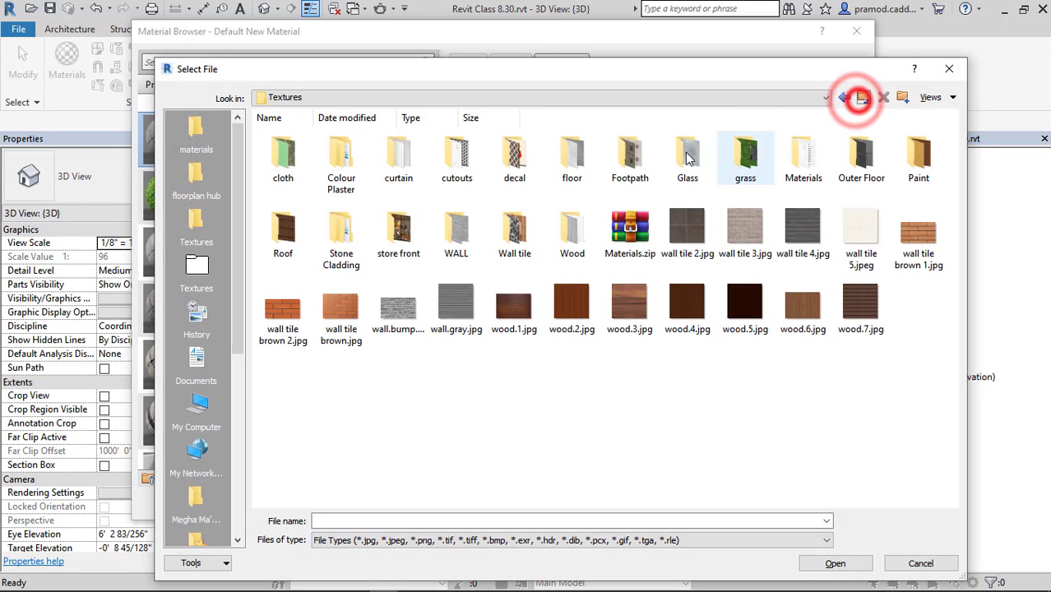
pyautogui.doubleClick(572, 153)
pyautogui.click(375, 162)
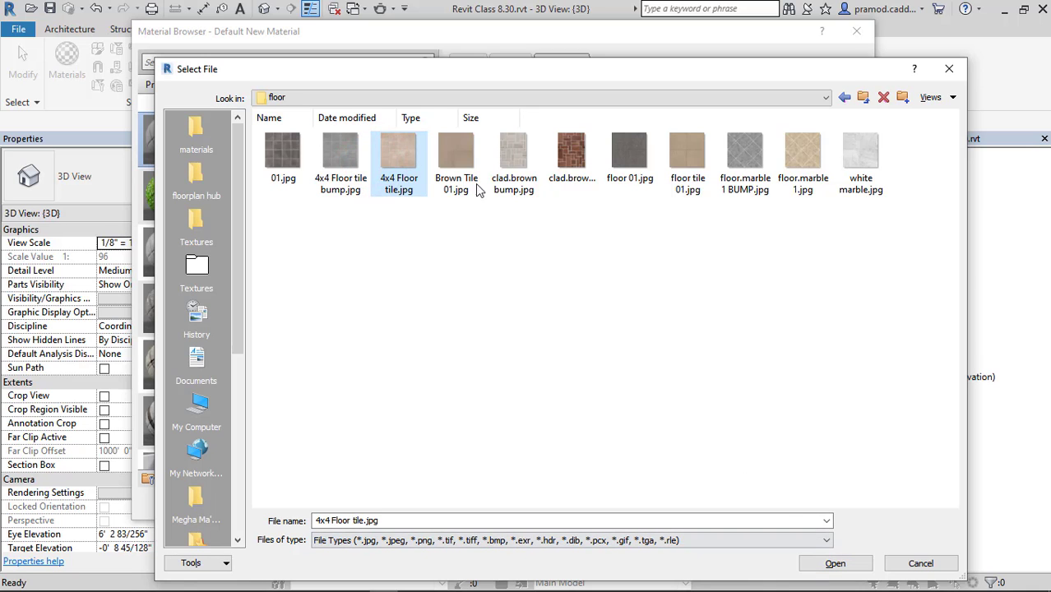
pyautogui.click(803, 157)
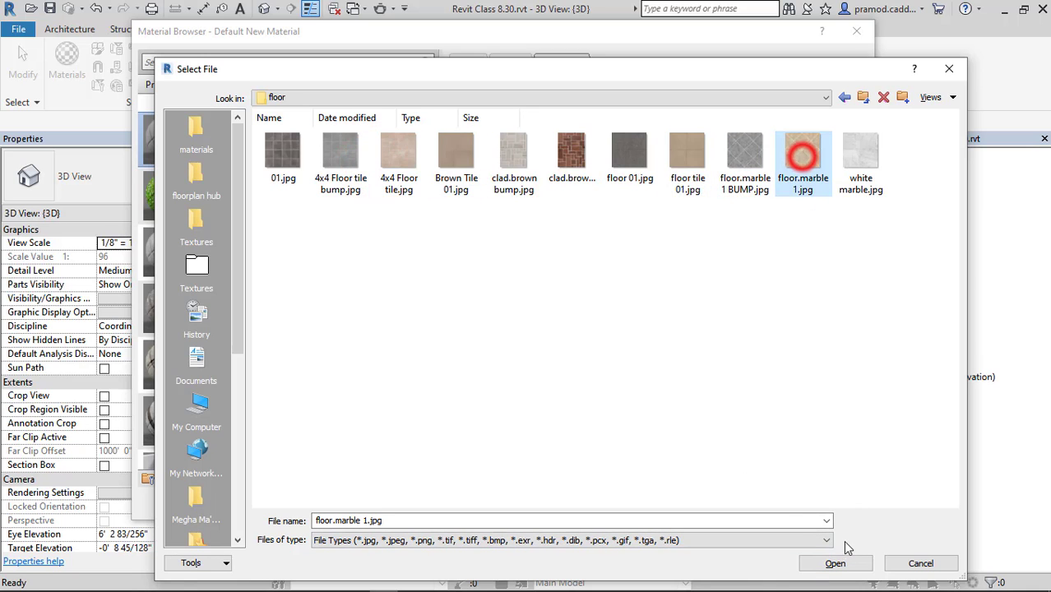
pyautogui.click(836, 564)
# Step: Enable reflectivity for the 1.floor tile material with direct reflectivity 25 and confirm the material
pyautogui.click(463, 353)
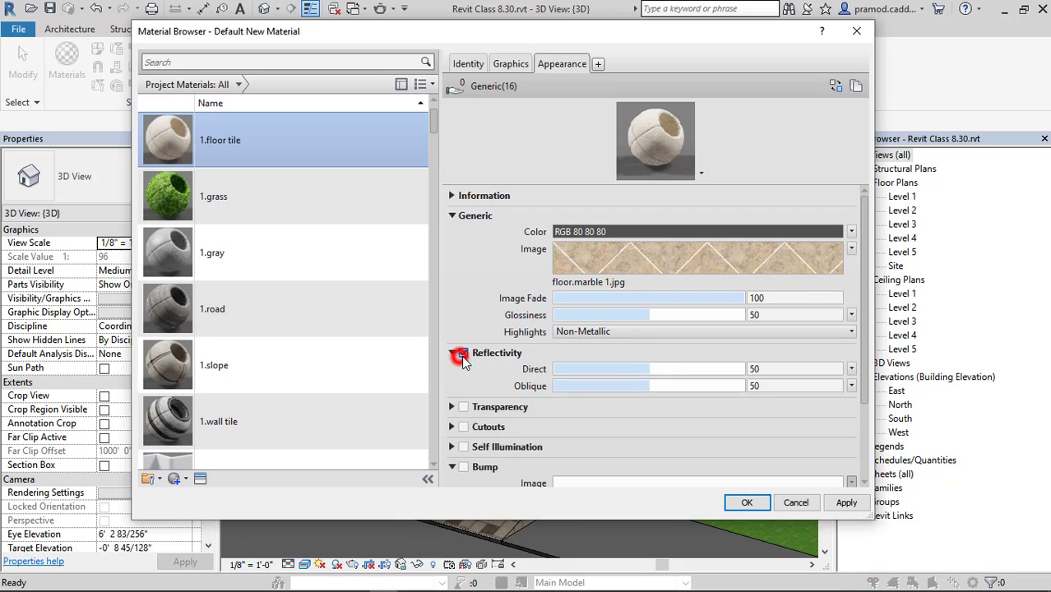
pyautogui.doubleClick(769, 371)
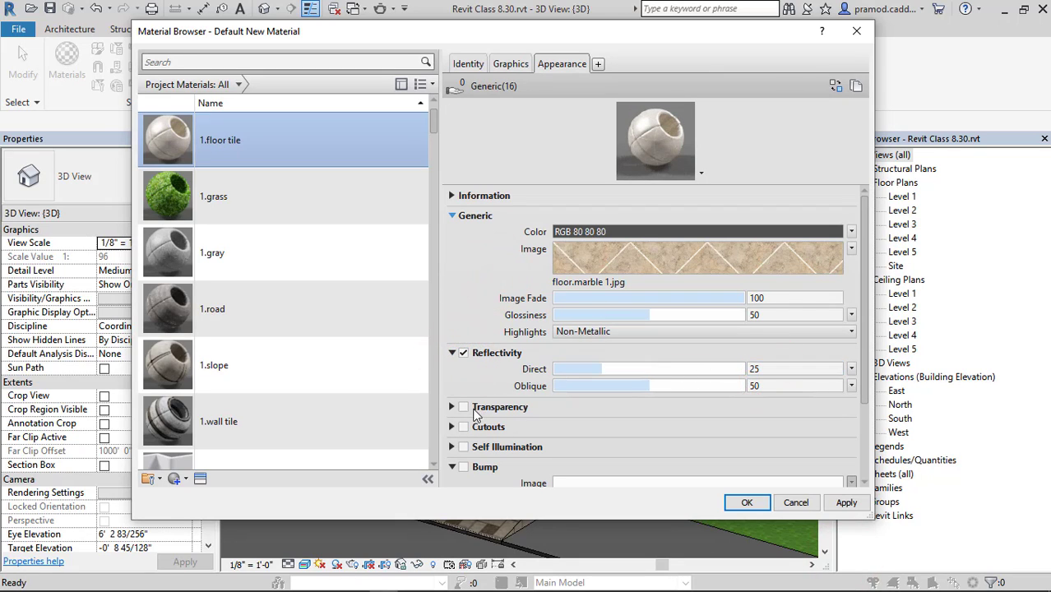
pyautogui.scroll(-3, 531, 443)
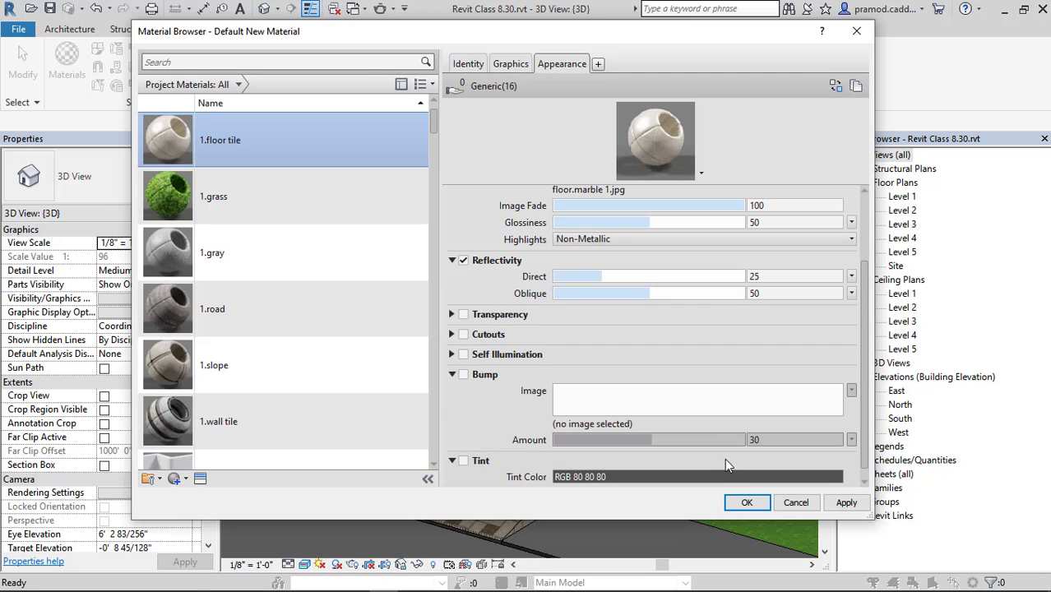
pyautogui.click(743, 503)
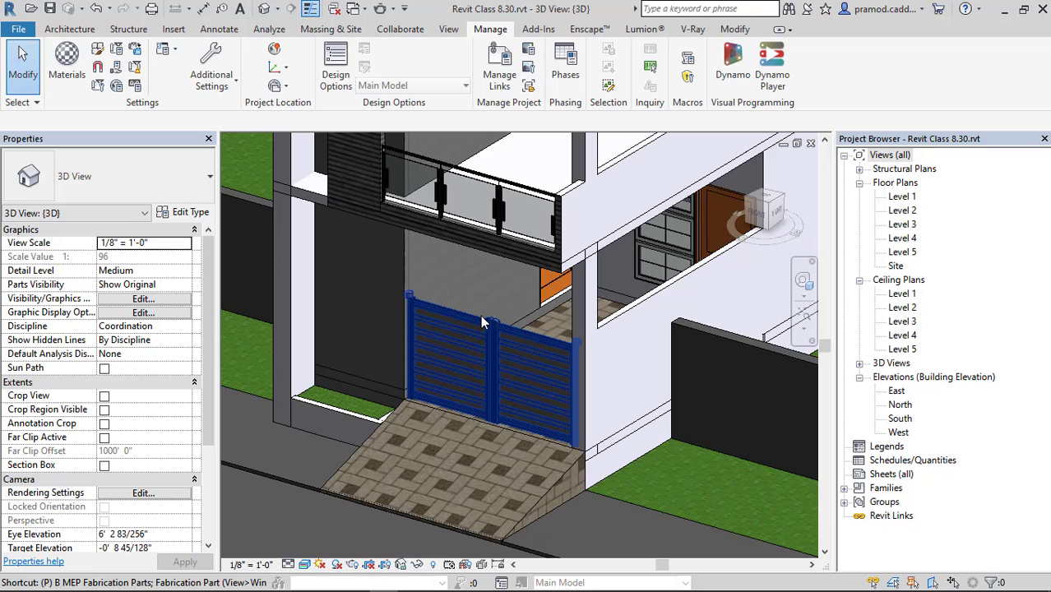
# Step: Paint the ground-floor slab face below the orange door behind the gate with the 1.floor tile material
pyautogui.press('p')
pyautogui.press('t')
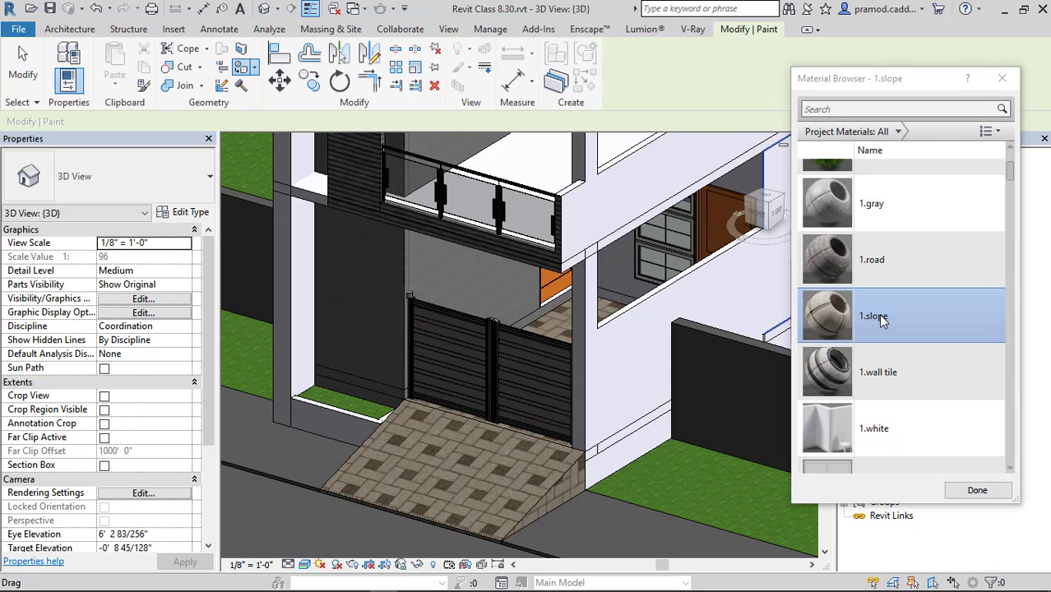
pyautogui.scroll(3, 883, 284)
pyautogui.click(885, 244)
pyautogui.scroll(5, 562, 306)
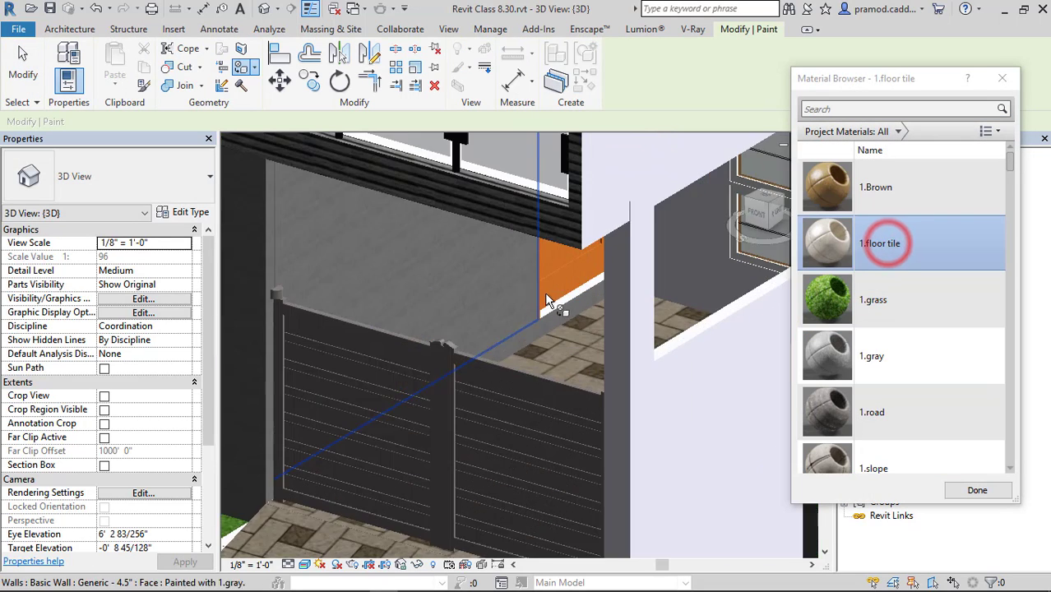
pyautogui.scroll(2, 562, 306)
pyautogui.click(570, 336)
# Step: Paint the floor faces of the glass-railed balcony and the storey above with 1.floor tile, and leave the Paint tool
pyautogui.scroll(-5, 500, 327)
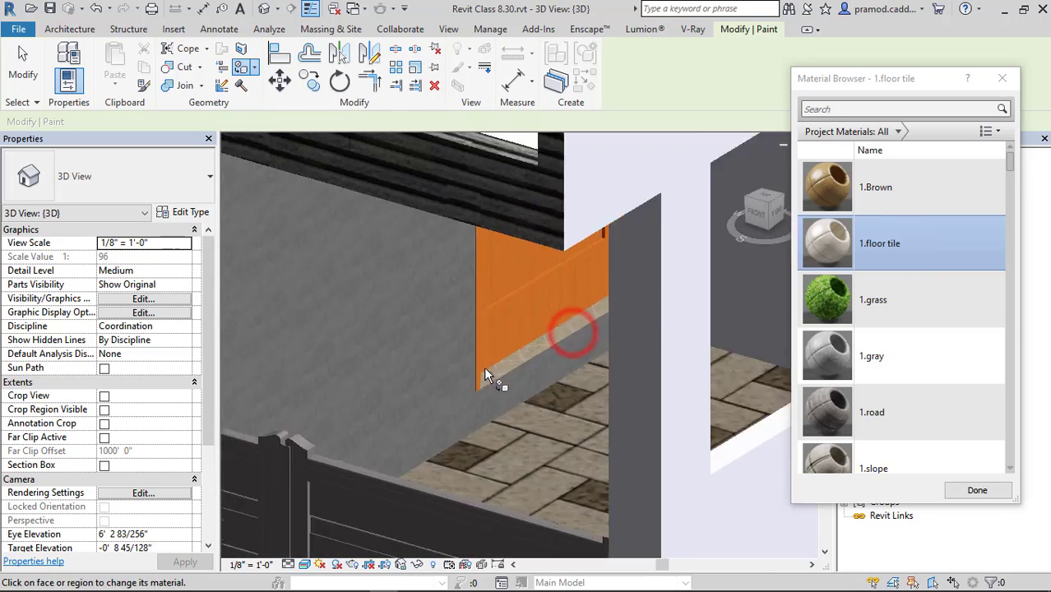
pyautogui.moveTo(519, 315); pyautogui.dragTo(458, 456, button='middle')
pyautogui.scroll(3, 485, 391)
pyautogui.click(462, 381)
pyautogui.scroll(-4, 463, 381)
pyautogui.scroll(1, 548, 283)
pyautogui.click(548, 283)
pyautogui.moveTo(559, 287)
pyautogui.mouseDown(button='middle')
pyautogui.moveTo(514, 376)
pyautogui.moveTo(594, 343)
pyautogui.moveTo(495, 384)
pyautogui.moveTo(513, 359)
pyautogui.moveTo(446, 310)
pyautogui.moveTo(465, 305)
pyautogui.moveTo(535, 352)
pyautogui.moveTo(576, 318)
pyautogui.moveTo(540, 313)
pyautogui.mouseUp(button='middle')
pyautogui.scroll(-3, 464, 379)
pyautogui.scroll(3, 516, 376)
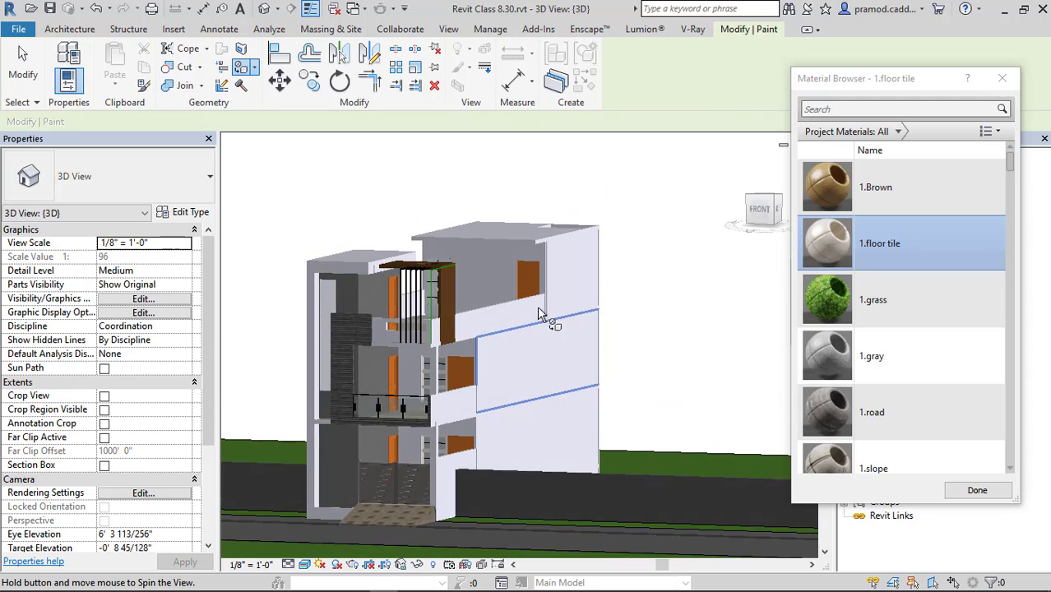
pyautogui.press('Escape')
# Step: Open the type properties of the triple awning window behind the glass-railed balcony
pyautogui.keyDown('shift'); pyautogui.moveTo(594, 380); pyautogui.dragTo(538, 421, button='middle'); pyautogui.keyUp('shift')
pyautogui.scroll(1, 473, 443)
pyautogui.scroll(5, 473, 443)
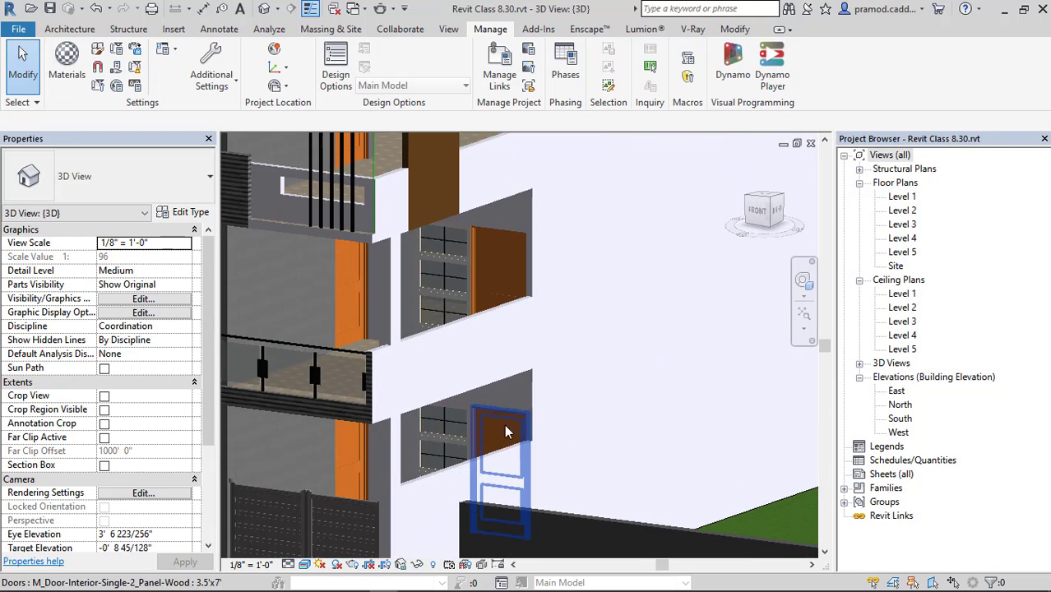
pyautogui.scroll(-2, 470, 416)
pyautogui.keyDown('shift'); pyautogui.moveTo(470, 416); pyautogui.dragTo(587, 370, button='middle'); pyautogui.keyUp('shift')
pyautogui.press('Escape')
pyautogui.click(470, 265)
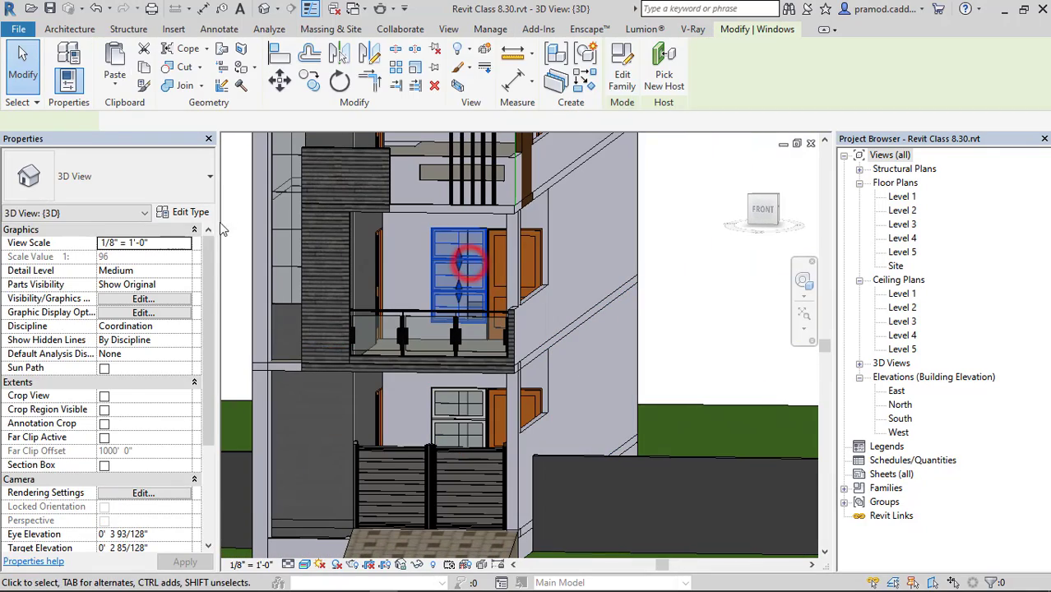
pyautogui.click(191, 212)
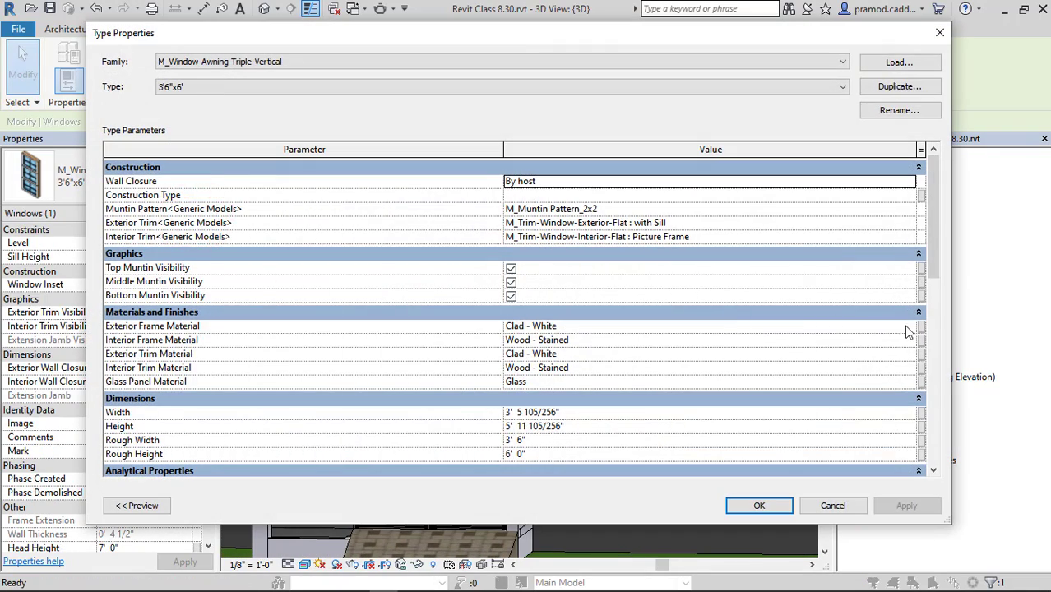
# Step: Choose Wood - Stained as the window type's exterior frame material
pyautogui.click(908, 329)
pyautogui.click(914, 327)
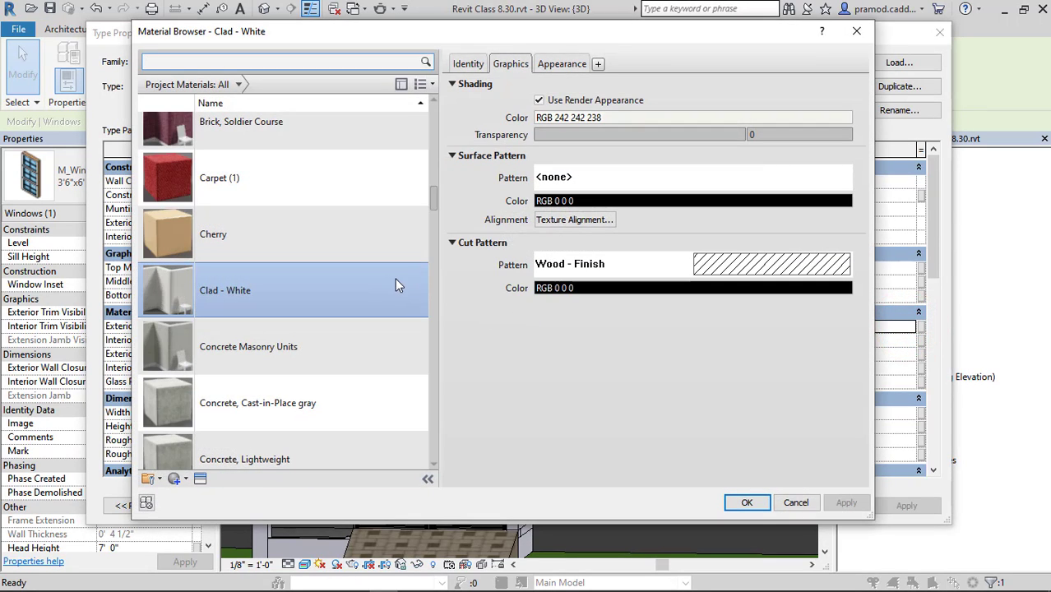
pyautogui.click(548, 65)
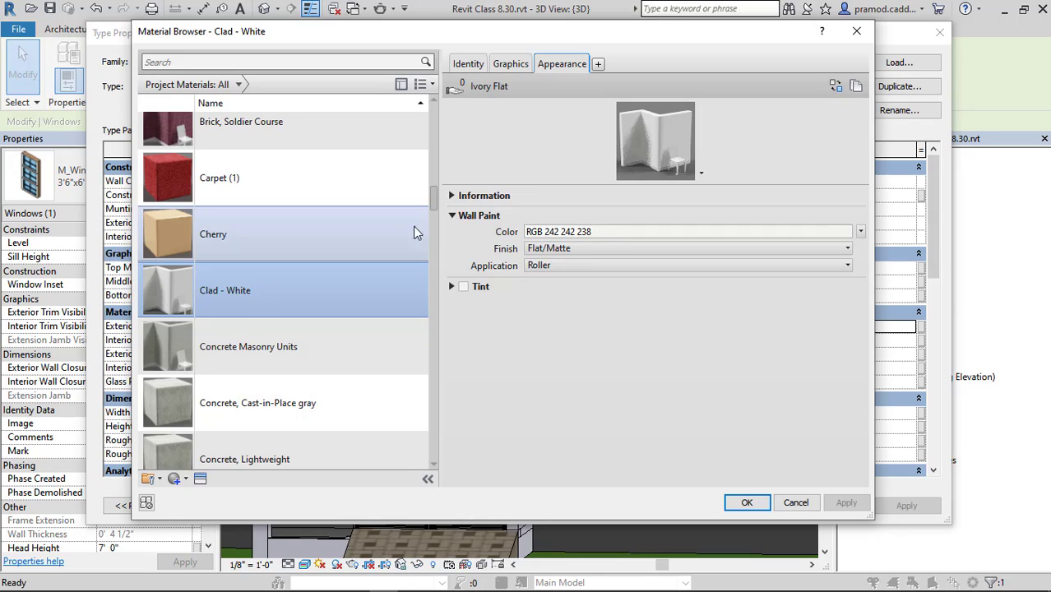
pyautogui.scroll(-10, 430, 204)
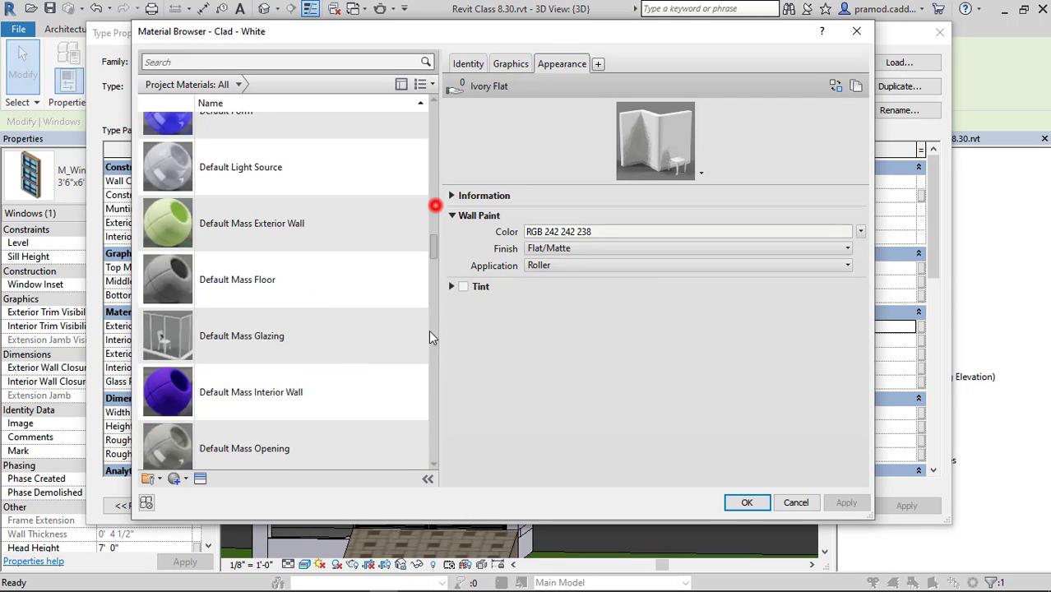
pyautogui.click(340, 423)
pyautogui.scroll(-1, 354, 433)
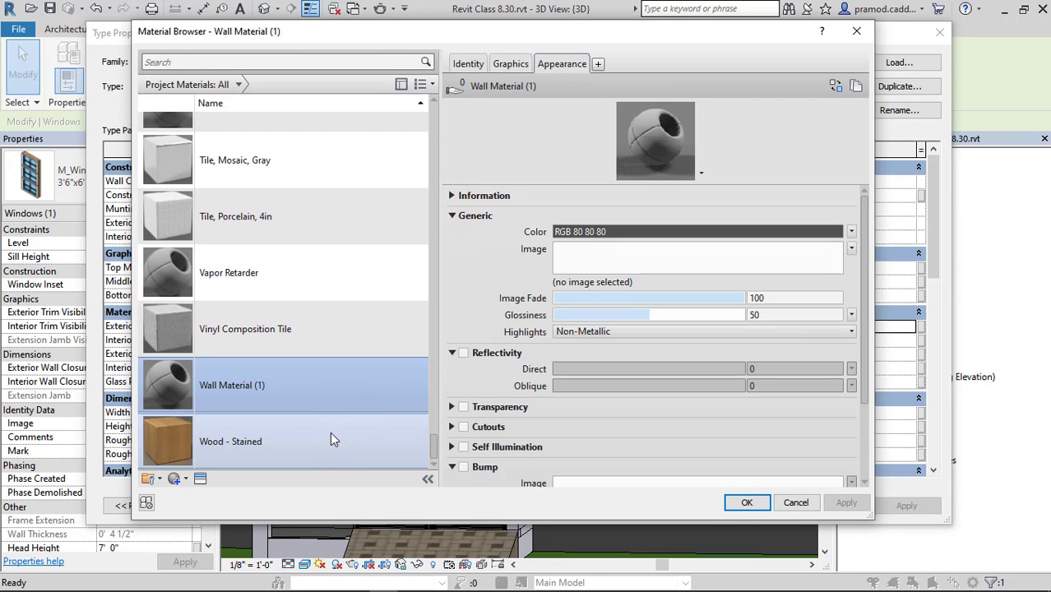
pyautogui.click(331, 436)
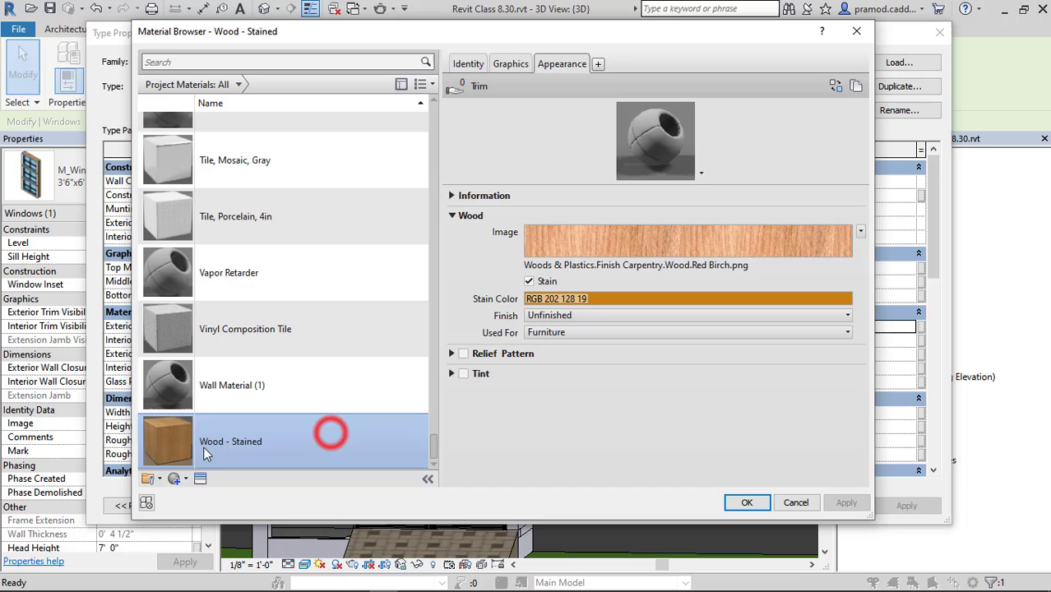
# Step: Set the Wood - Stained material's stain color to dark brown RGB 40 20 0 and confirm the material
pyautogui.click(622, 298)
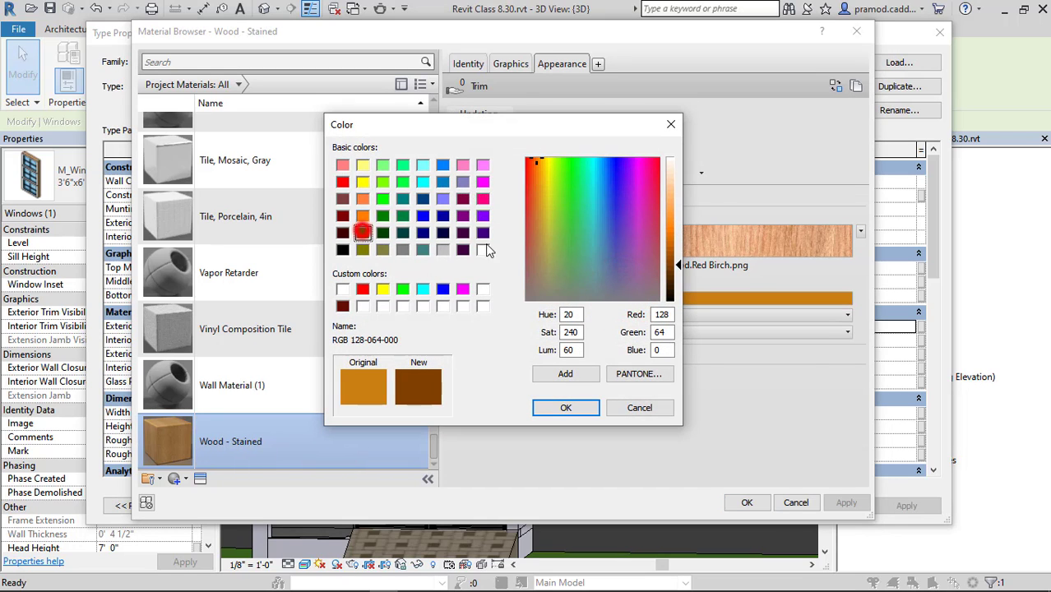
pyautogui.moveTo(681, 273); pyautogui.dragTo(681, 289)
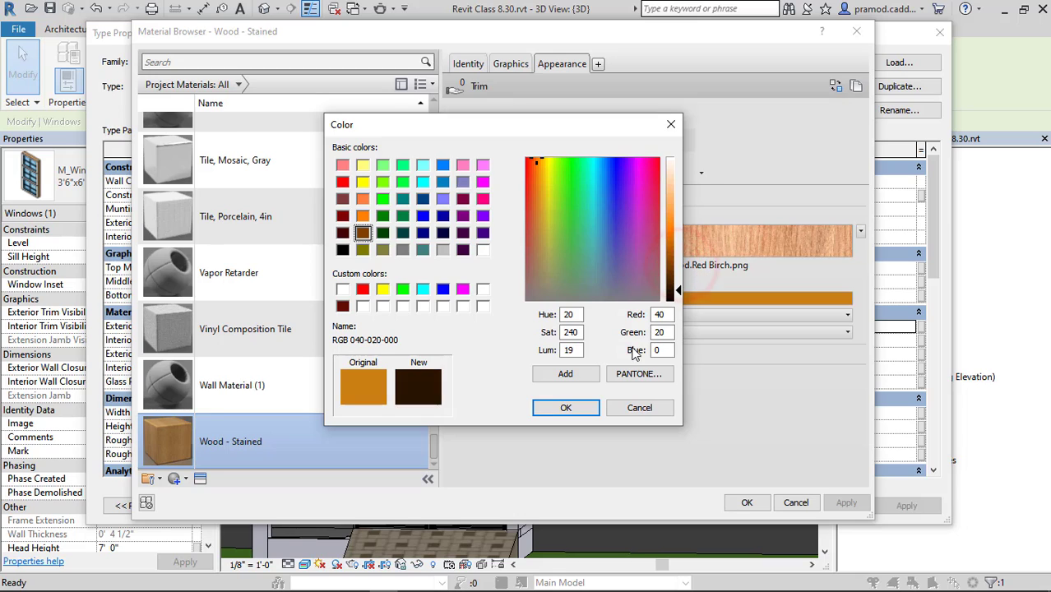
pyautogui.click(568, 408)
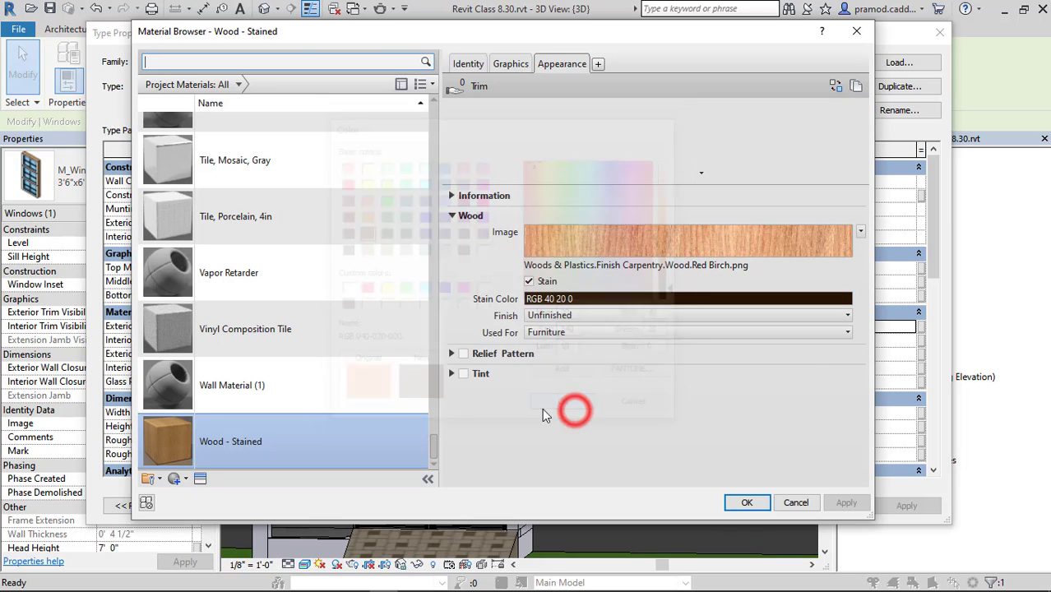
pyautogui.click(745, 502)
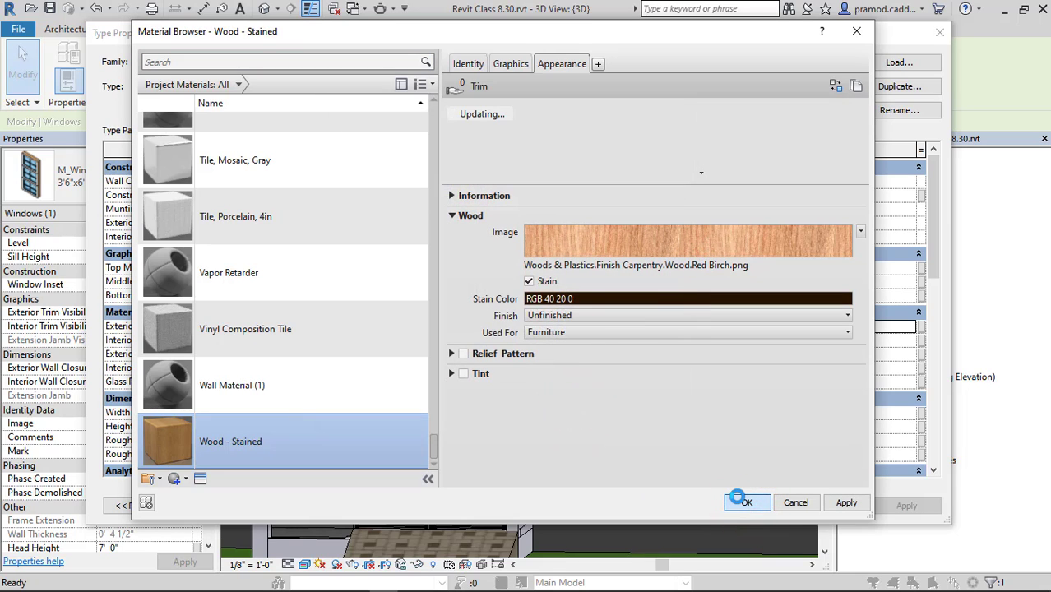
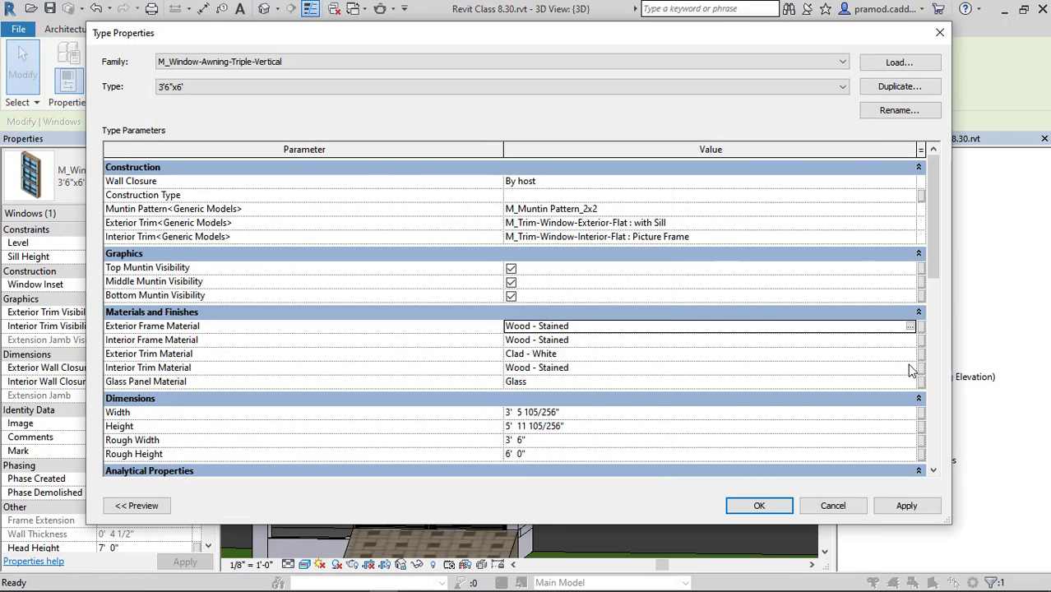
# Step: Set the window type's exterior trim material to Wood - Stained, confirm the type properties and deselect the window
pyautogui.click(910, 354)
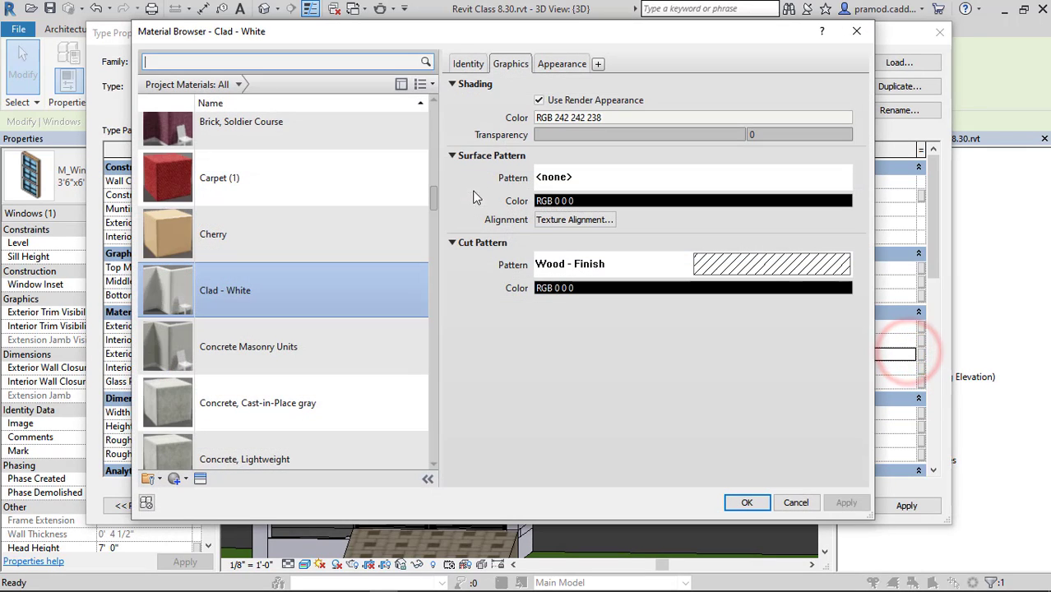
pyautogui.moveTo(437, 202); pyautogui.dragTo(433, 469)
pyautogui.click(387, 451)
pyautogui.click(746, 502)
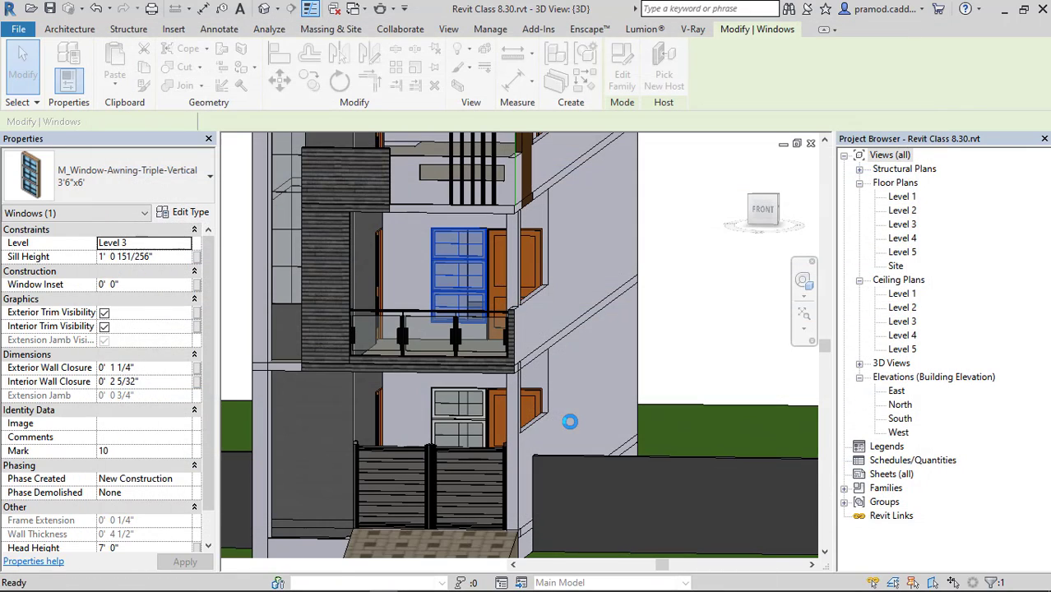
pyautogui.click(675, 381)
# Step: Open the type properties of the 3.5'x7' two-panel wood door beside the balcony window
pyautogui.keyDown('shift'); pyautogui.moveTo(674, 381); pyautogui.dragTo(627, 390, button='middle'); pyautogui.keyUp('shift')
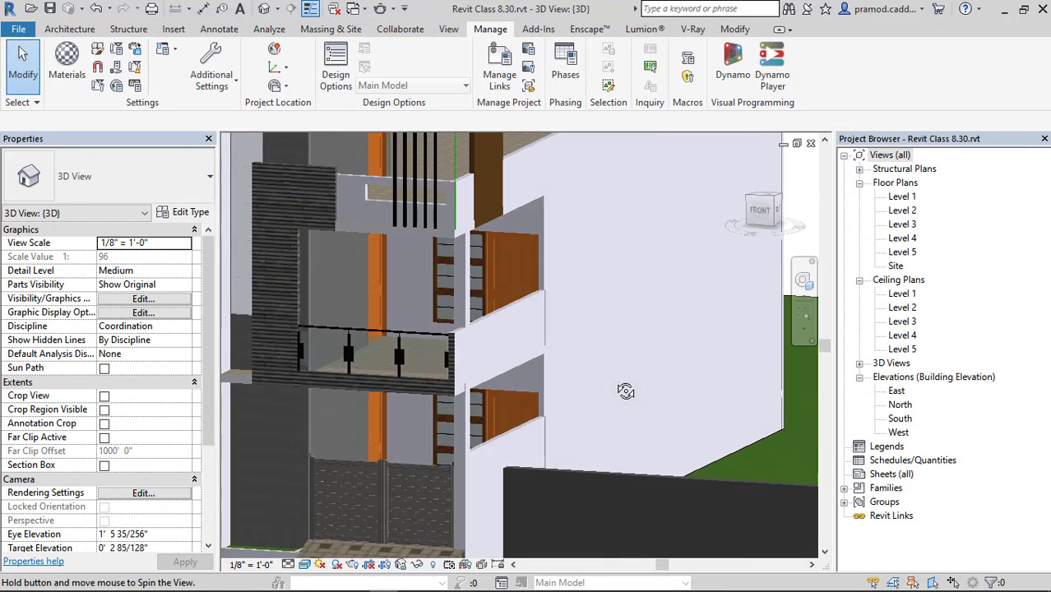
pyautogui.scroll(1, 535, 250)
pyautogui.click(503, 237)
pyautogui.click(188, 213)
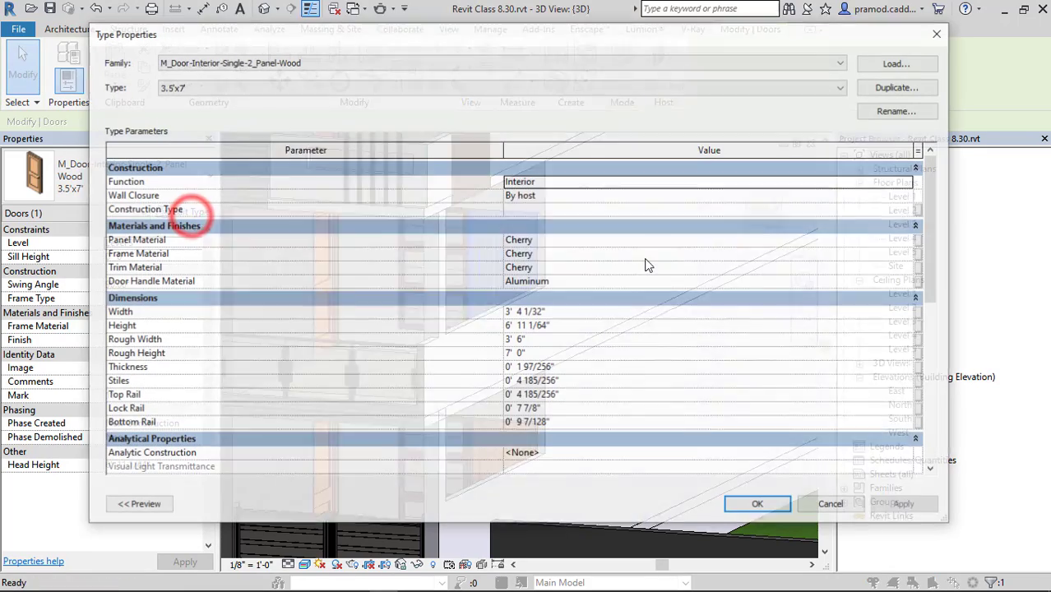
# Step: Set the stain color of the door panel's Cherry material to RGB 36 18 0 and confirm the material and door type
pyautogui.click(909, 242)
pyautogui.click(911, 241)
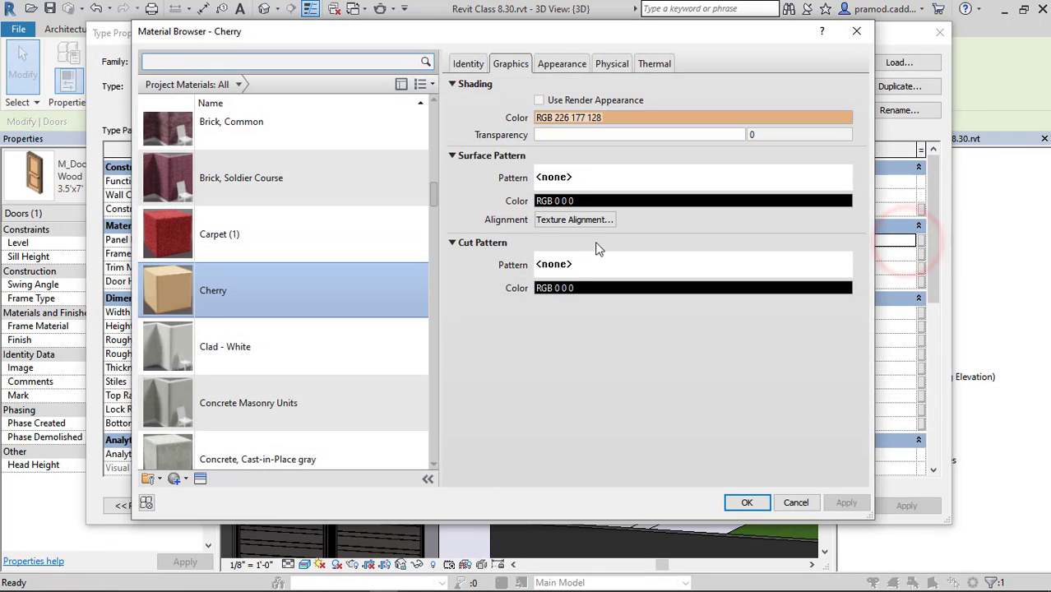
pyautogui.click(566, 64)
pyautogui.click(592, 296)
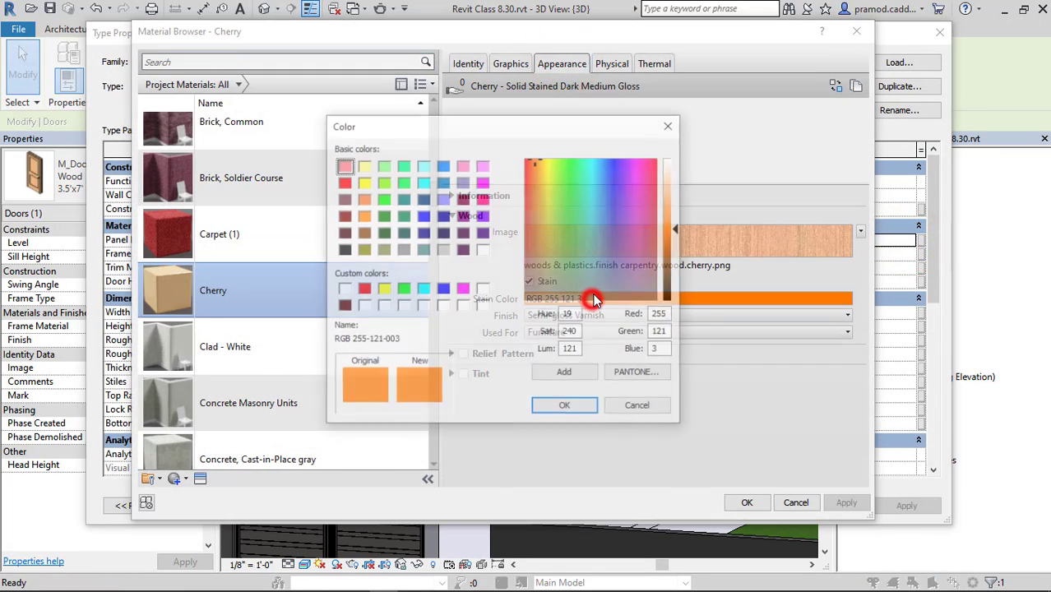
pyautogui.click(363, 233)
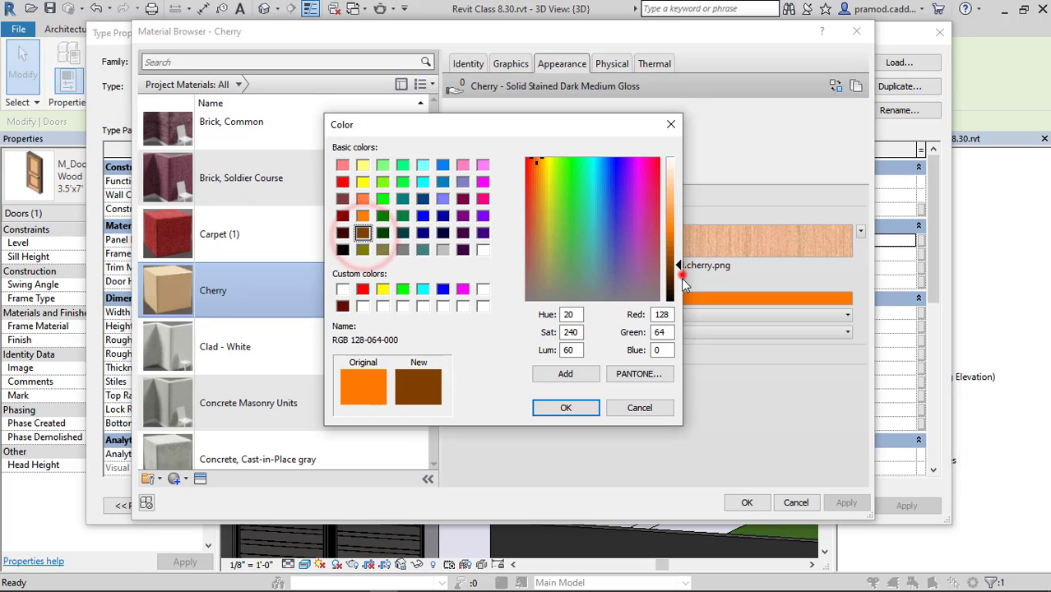
pyautogui.moveTo(680, 268); pyautogui.dragTo(680, 292)
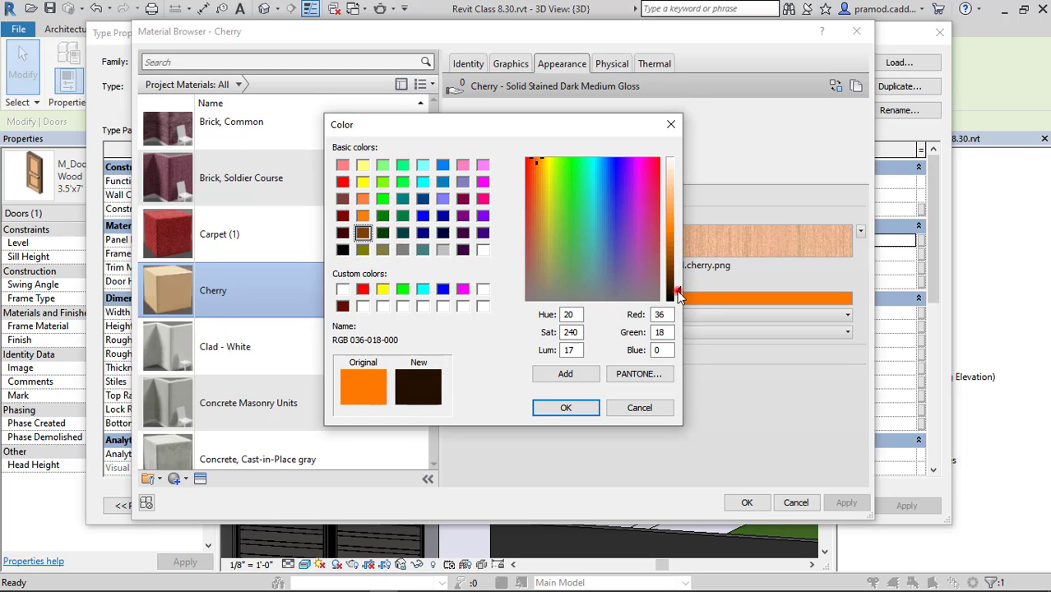
pyautogui.click(747, 503)
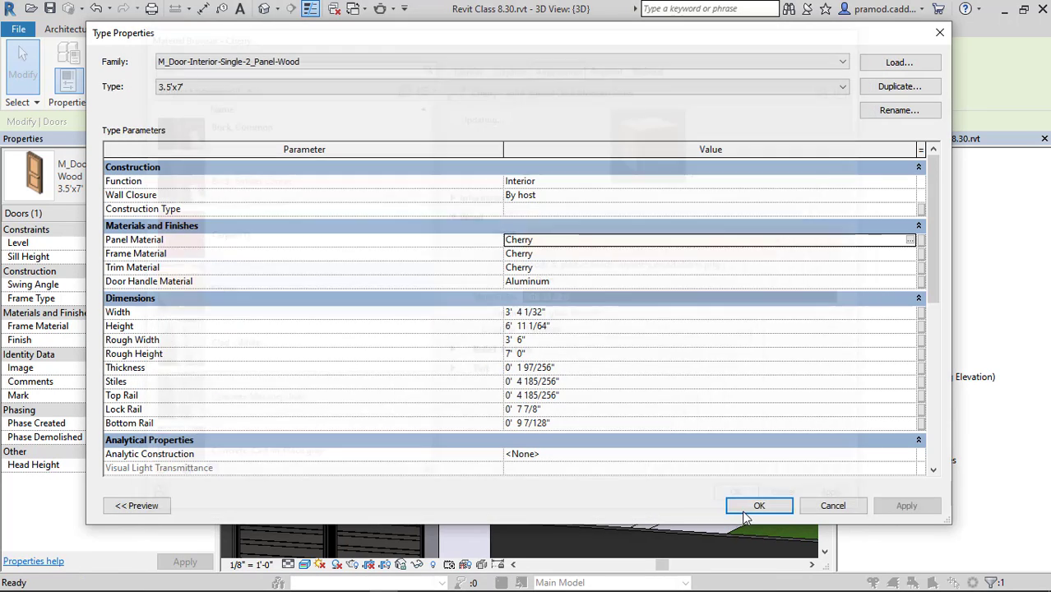
pyautogui.click(748, 504)
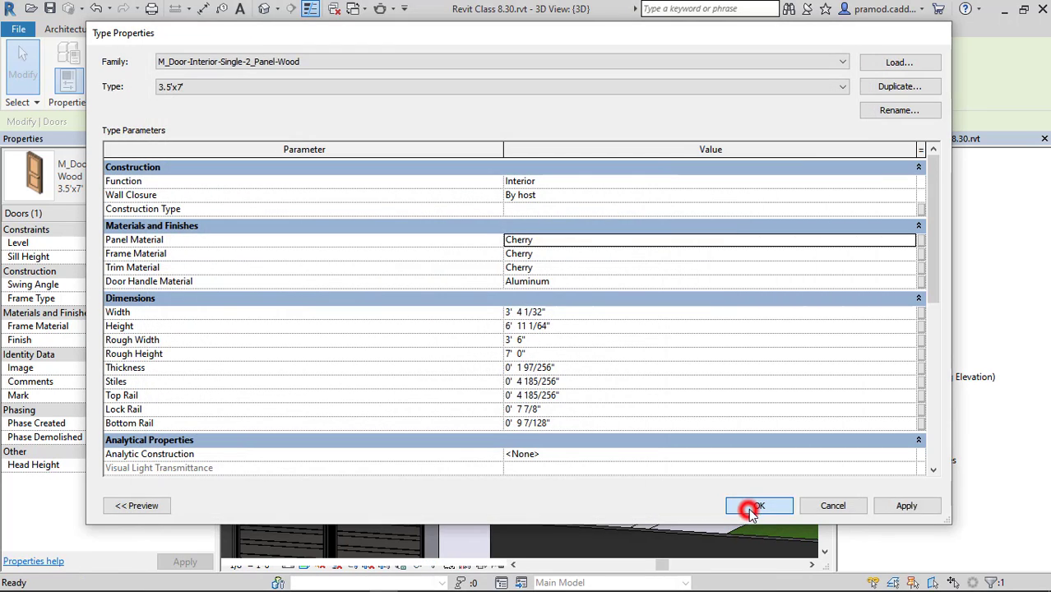
# Step: Split the upper-level floor's top face beside the stone-clad wall with a line about 2' long from the front edge to the inner edge
pyautogui.press('Escape')
pyautogui.keyDown('shift'); pyautogui.moveTo(483, 418); pyautogui.dragTo(494, 376, button='middle'); pyautogui.keyUp('shift')
pyautogui.scroll(6, 570, 415)
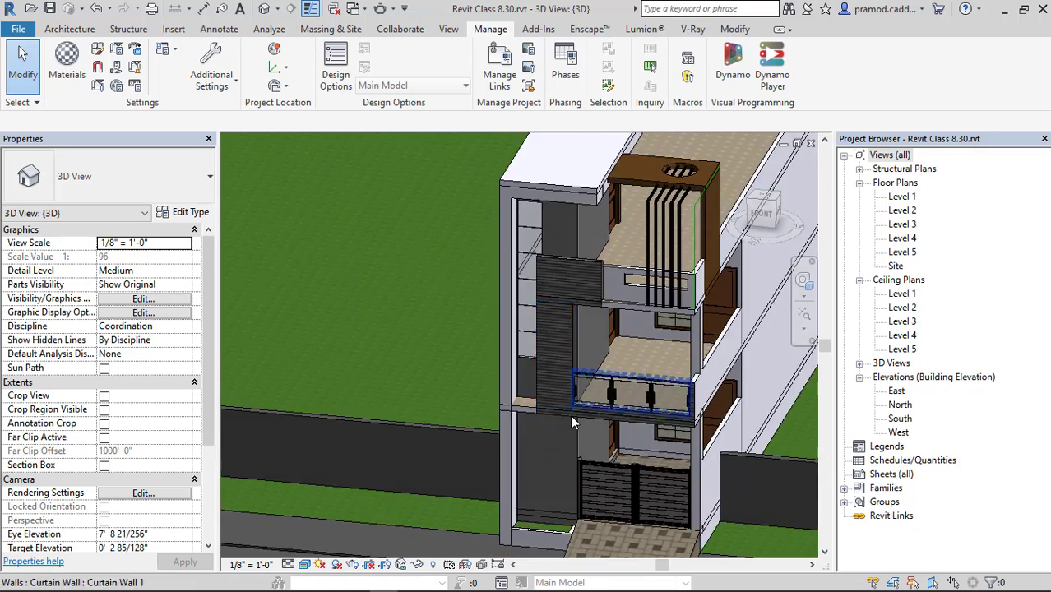
pyautogui.scroll(5, 464, 383)
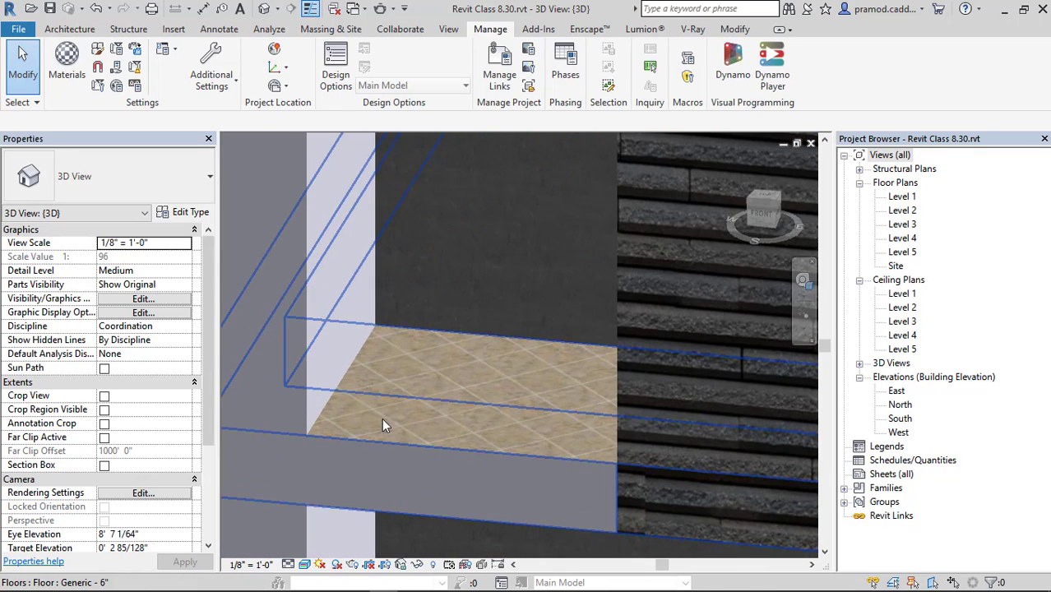
pyautogui.press('f')
pyautogui.click(497, 385)
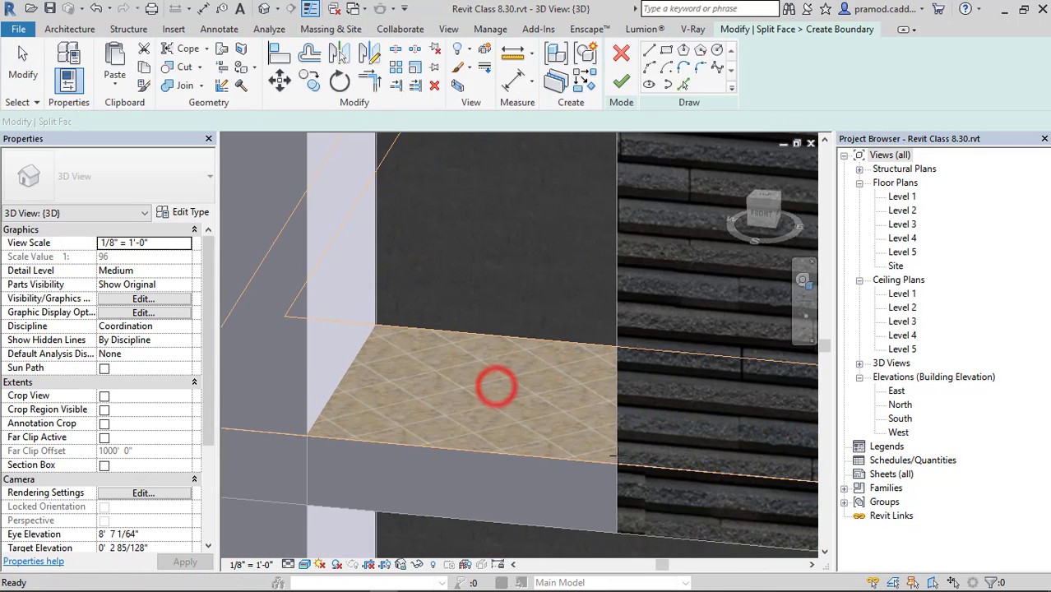
pyautogui.click(617, 464)
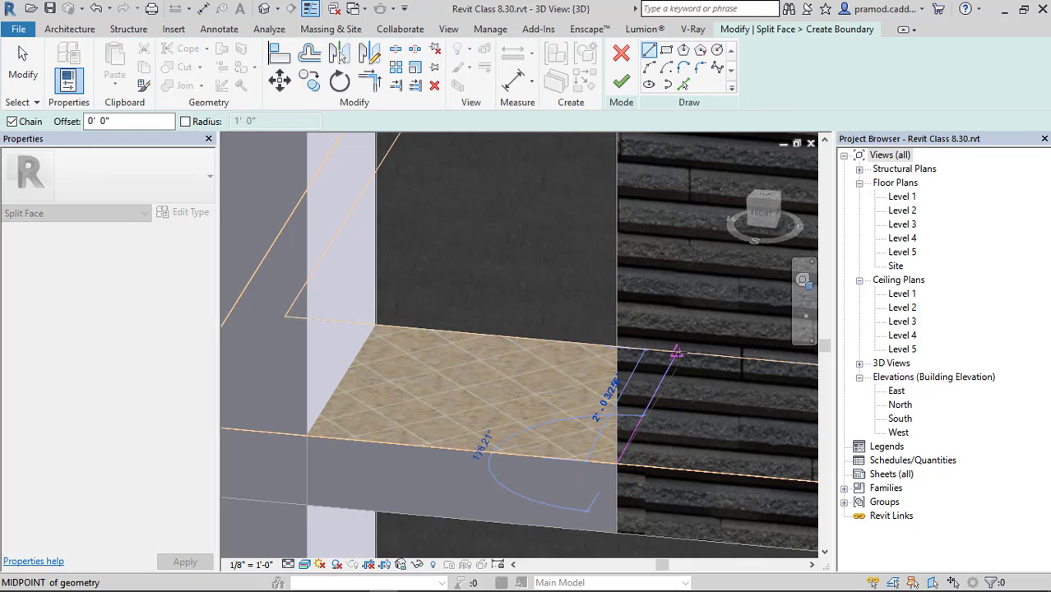
pyautogui.click(676, 353)
pyautogui.press('Escape')
pyautogui.click(621, 82)
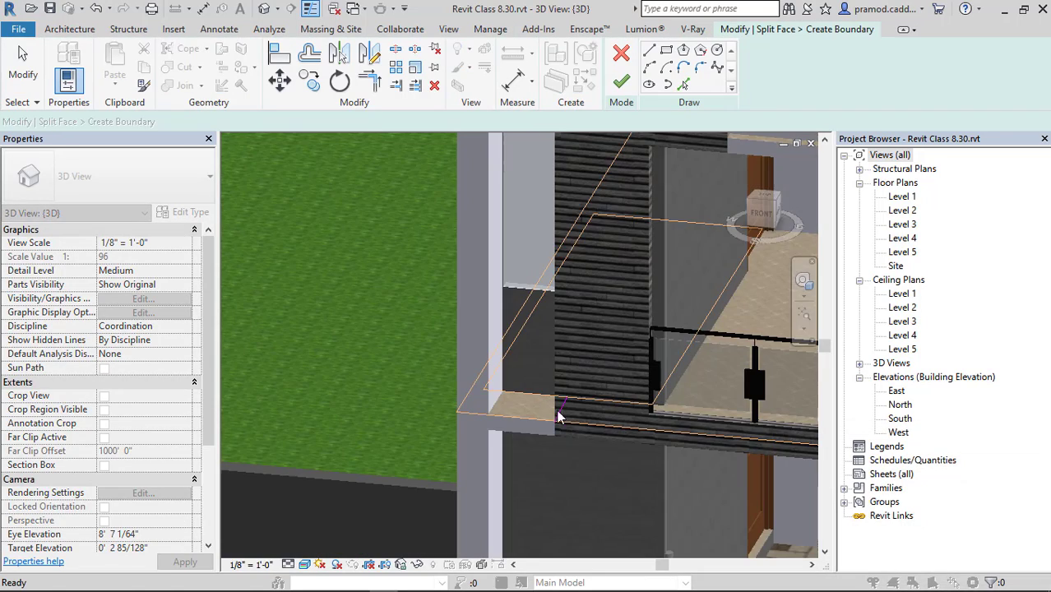
pyautogui.keyDown('shift'); pyautogui.moveTo(693, 450); pyautogui.dragTo(462, 391, button='middle'); pyautogui.keyUp('shift')
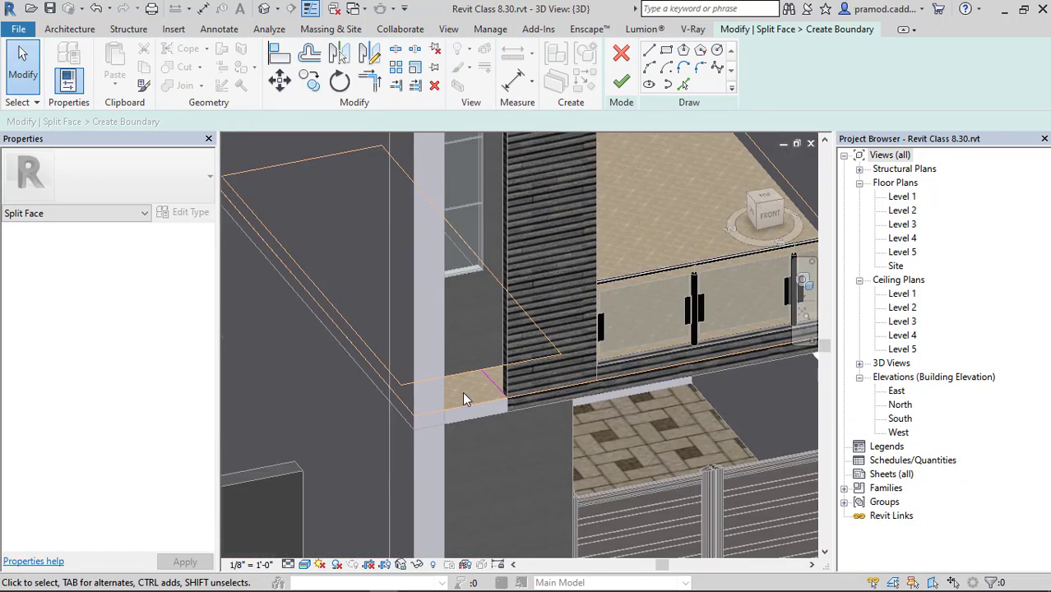
# Step: Try to split the tiled floor face with a new line from the stone-clad wall's corner to the slab's inner edge
pyautogui.scroll(3, 530, 373)
pyautogui.click(513, 370)
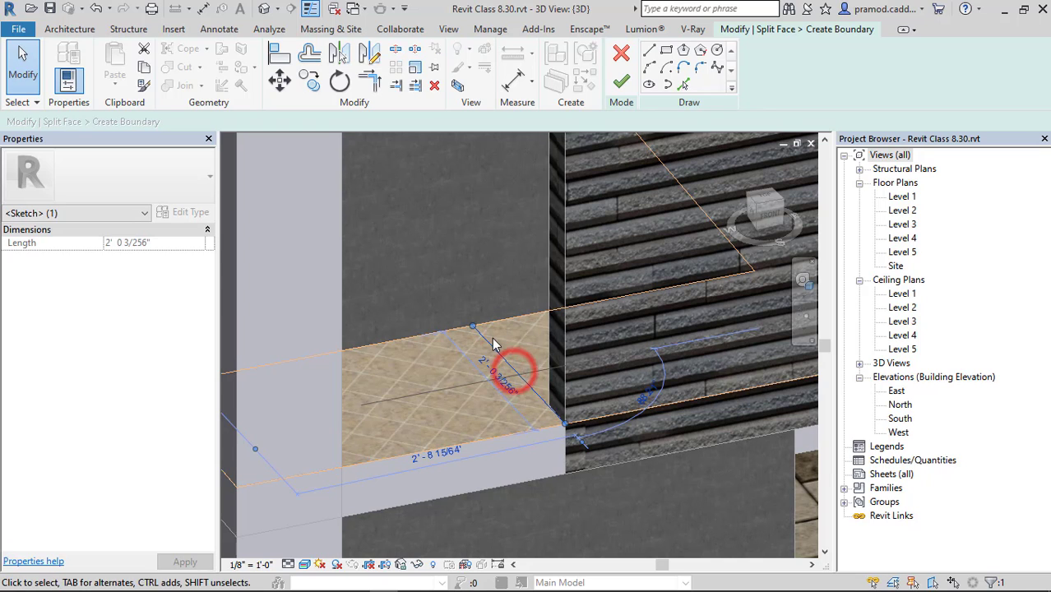
pyautogui.press('Escape')
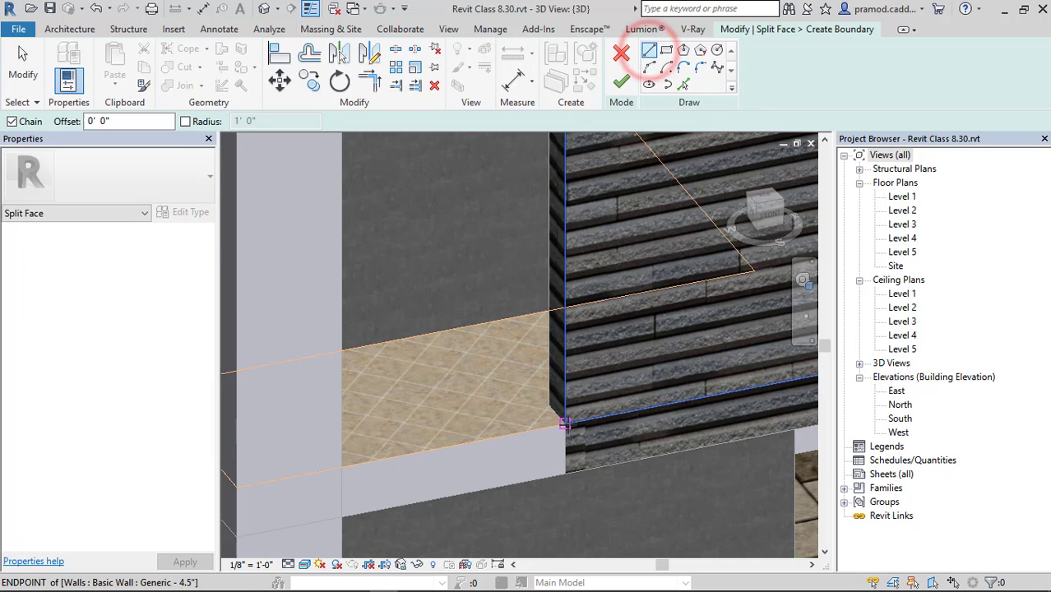
pyautogui.click(563, 424)
pyautogui.click(477, 324)
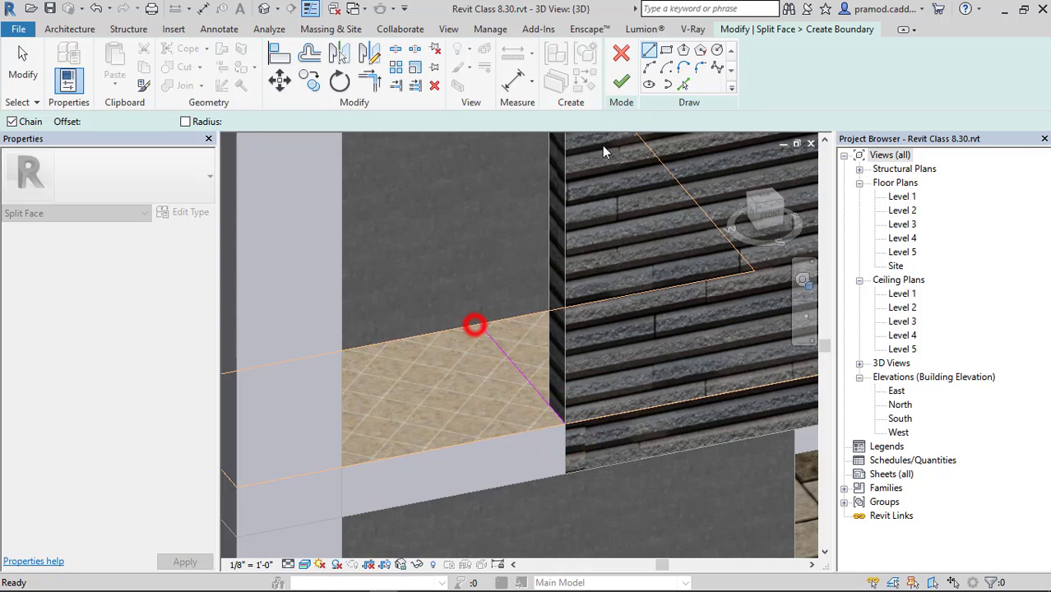
pyautogui.click(621, 81)
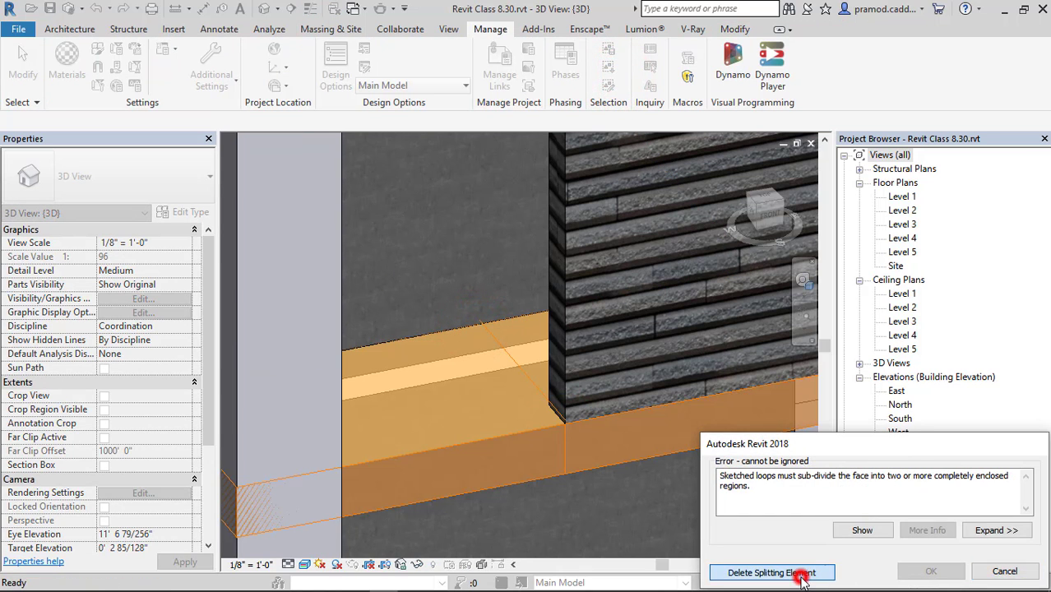
pyautogui.click(802, 574)
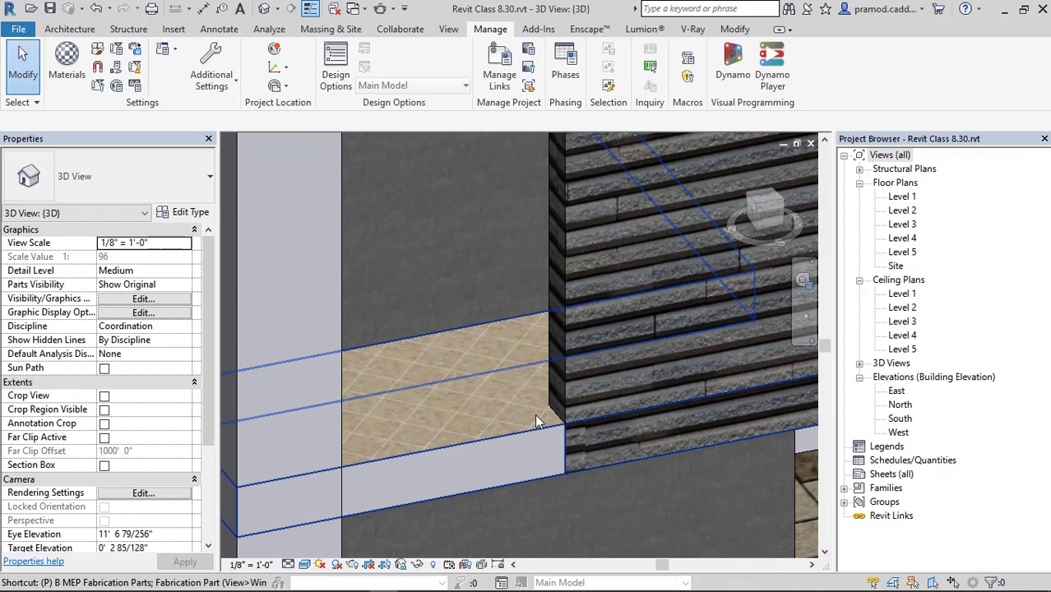
# Step: Try painting the tiled floor strip beside the stone-clad wall with the 1.white material, and undo the paint
pyautogui.press('p')
pyautogui.press('a')
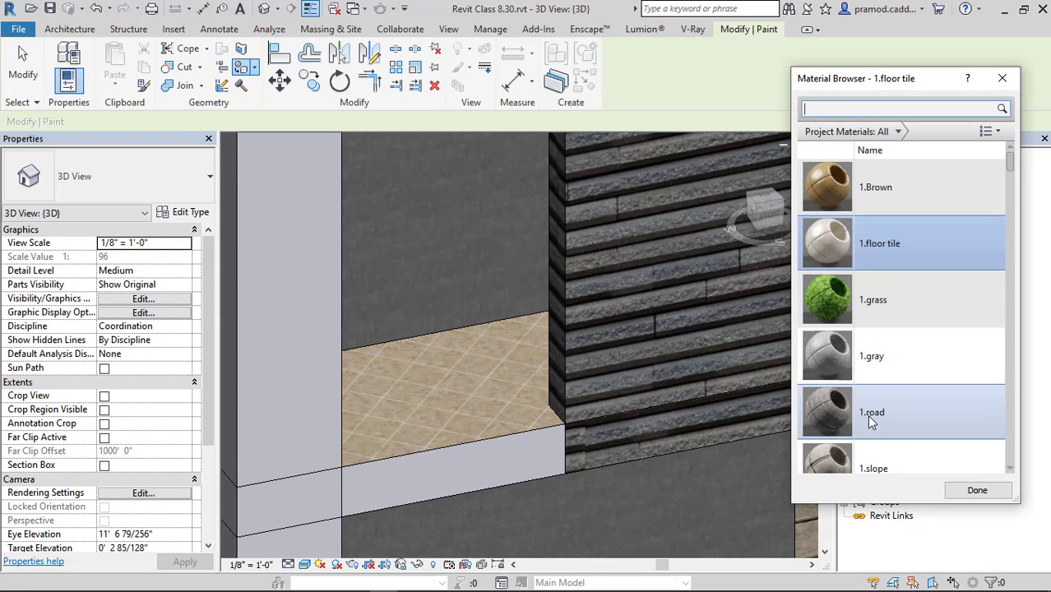
pyautogui.scroll(-5, 865, 386)
pyautogui.click(856, 265)
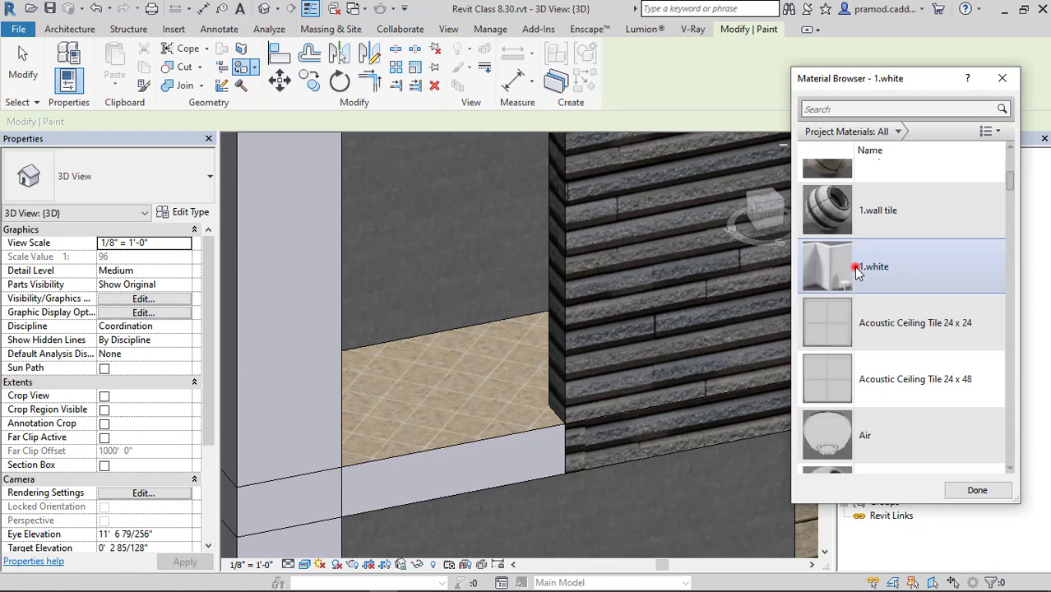
pyautogui.click(420, 401)
pyautogui.hotkey('ctrl', 'z')
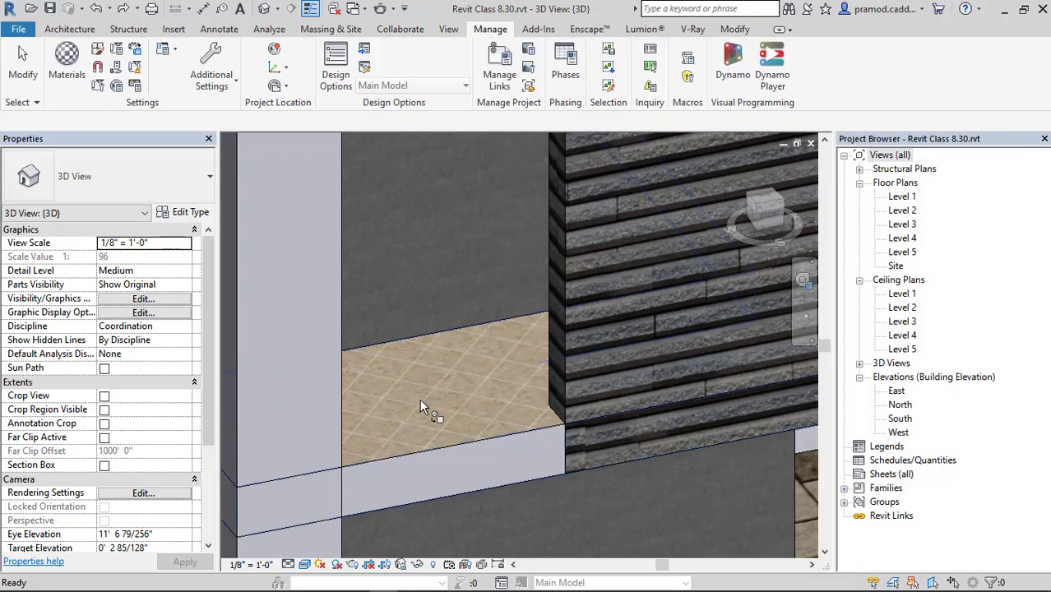
# Step: Open the boundary of the Generic - 6" floor on Level 3 for editing and show it in the Level 3 floor plan
pyautogui.scroll(-5, 434, 402)
pyautogui.click(433, 401)
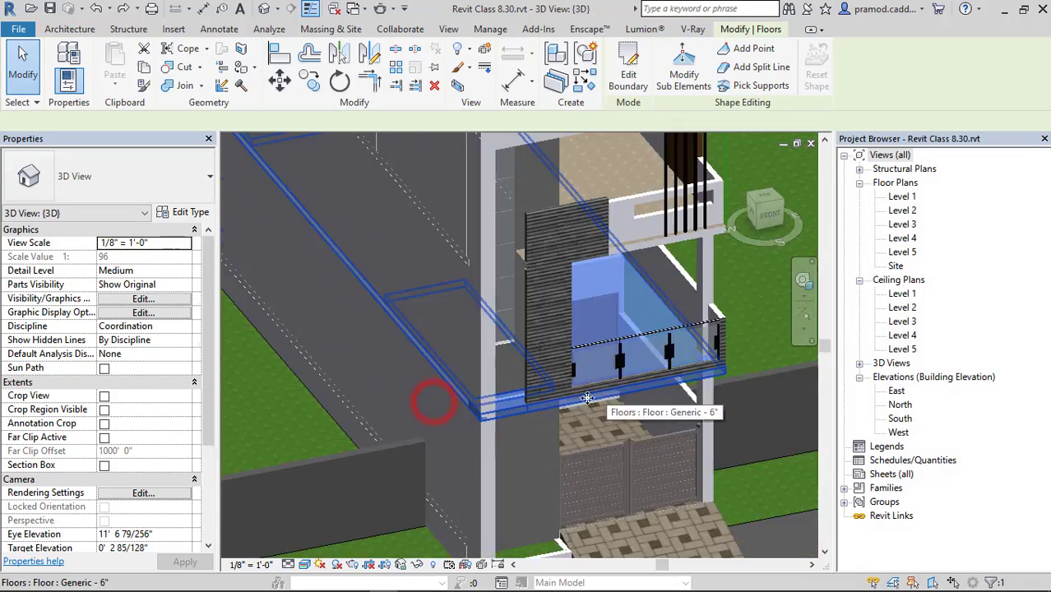
pyautogui.keyDown('shift'); pyautogui.moveTo(587, 398); pyautogui.dragTo(483, 346, button='middle'); pyautogui.keyUp('shift')
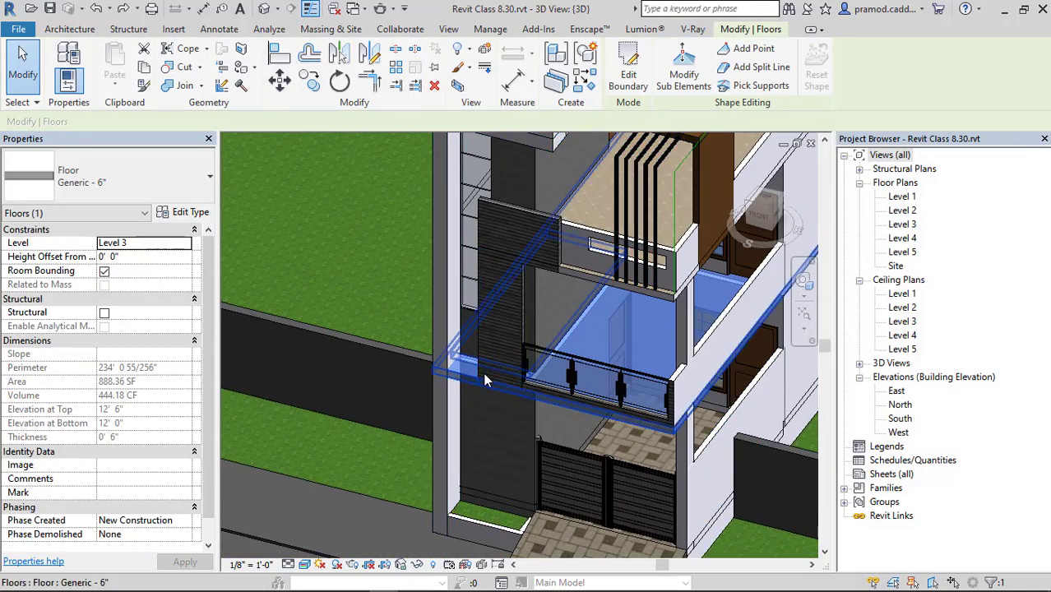
pyautogui.scroll(3, 486, 380)
pyautogui.click(628, 74)
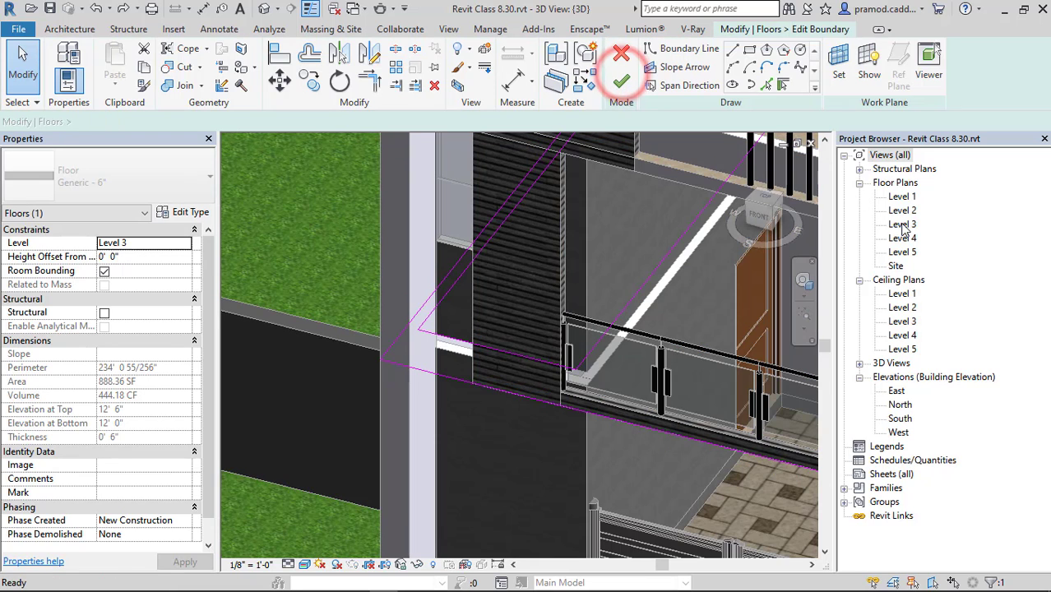
pyautogui.doubleClick(903, 224)
# Step: Draw a vertical boundary line from the front edge to the opening, and a short line joining the opening's corner to the outer edge
pyautogui.scroll(8, 528, 416)
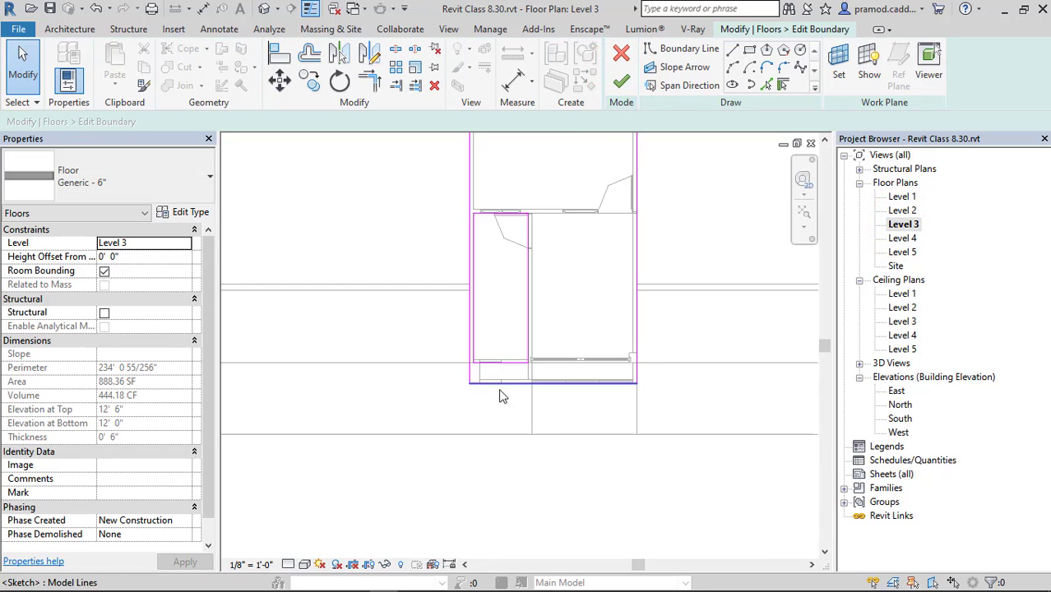
pyautogui.click(733, 49)
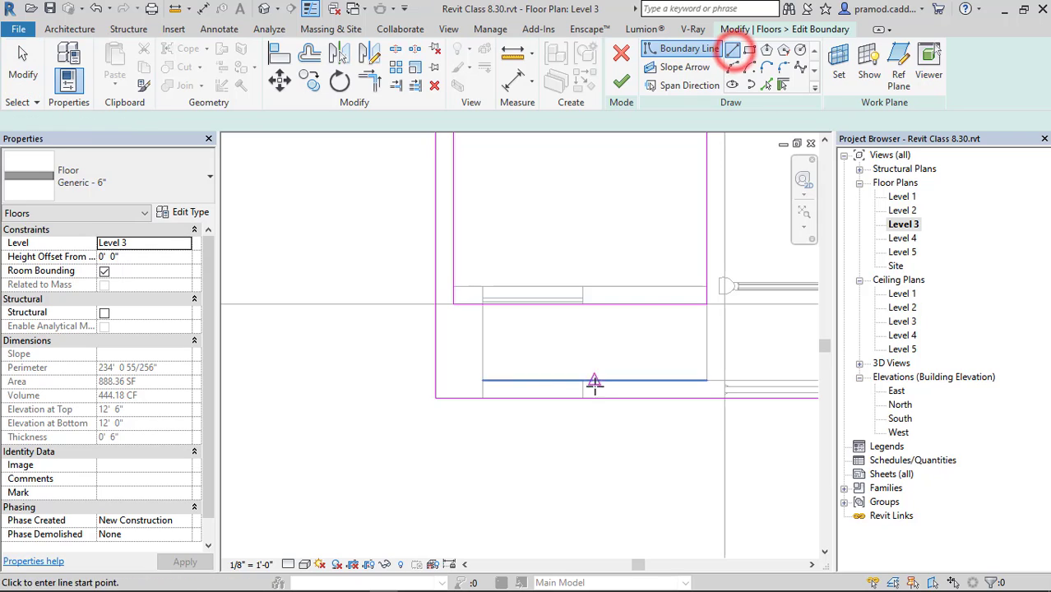
pyautogui.click(583, 399)
pyautogui.click(582, 302)
pyautogui.click(583, 303)
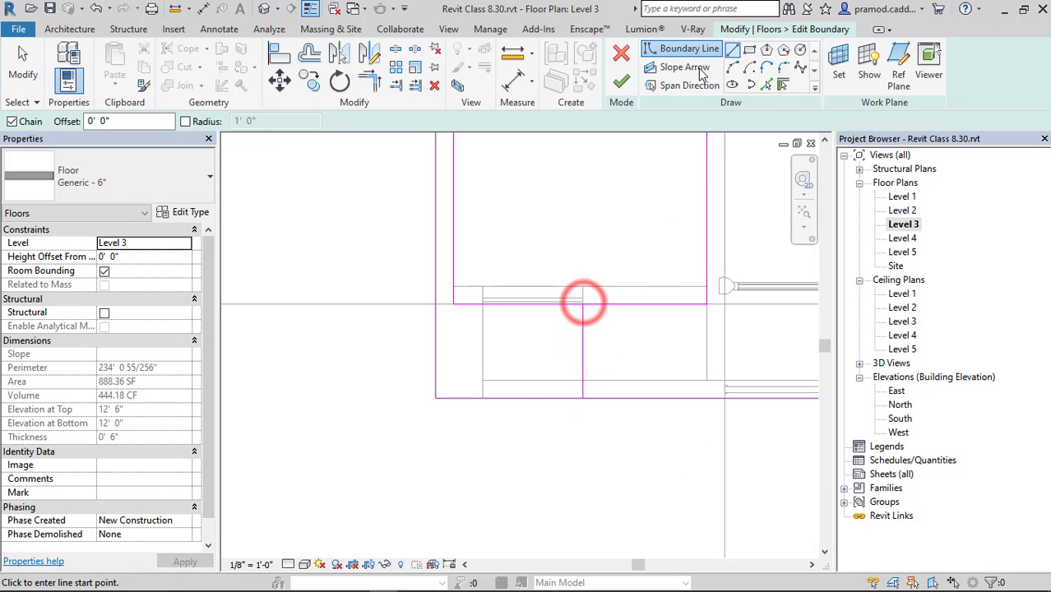
pyautogui.click(733, 50)
pyautogui.click(436, 305)
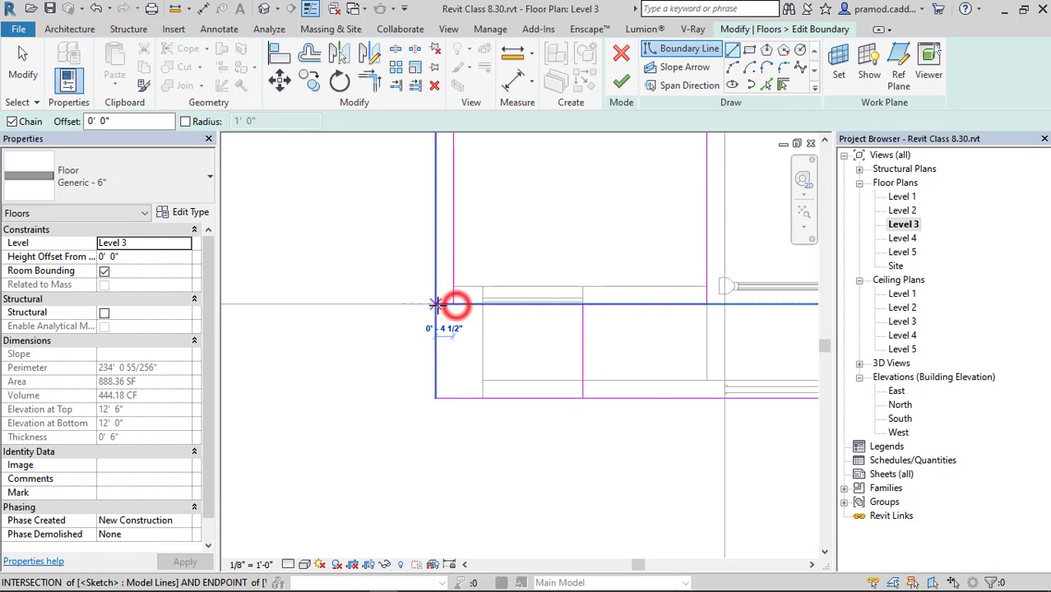
pyautogui.press('Escape')
pyautogui.press('Escape')
# Step: Trim the floor's outer side edge to the short line at the opening's corner
pyautogui.click(371, 86)
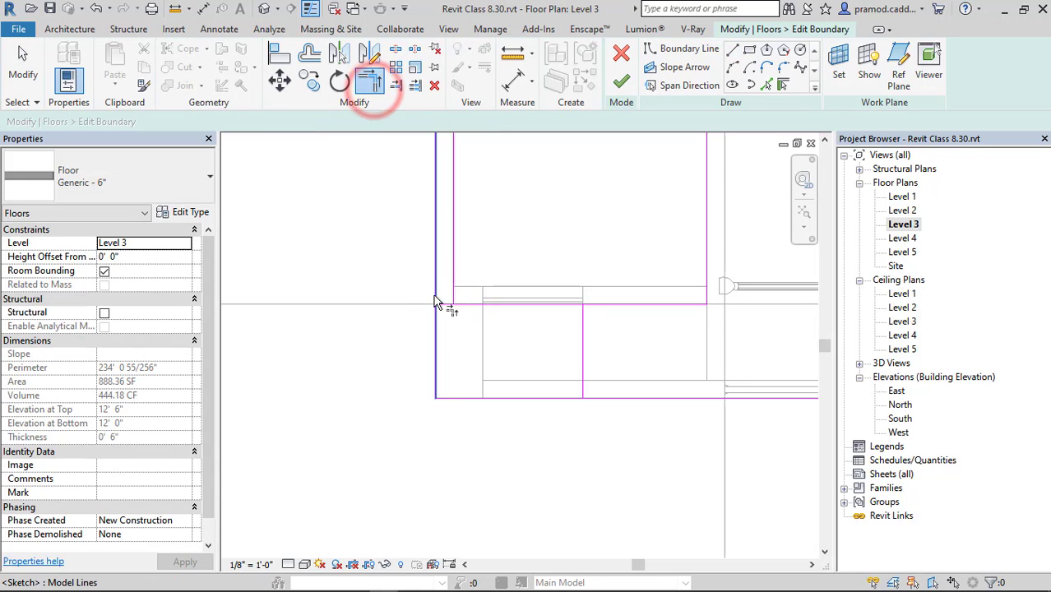
pyautogui.click(435, 296)
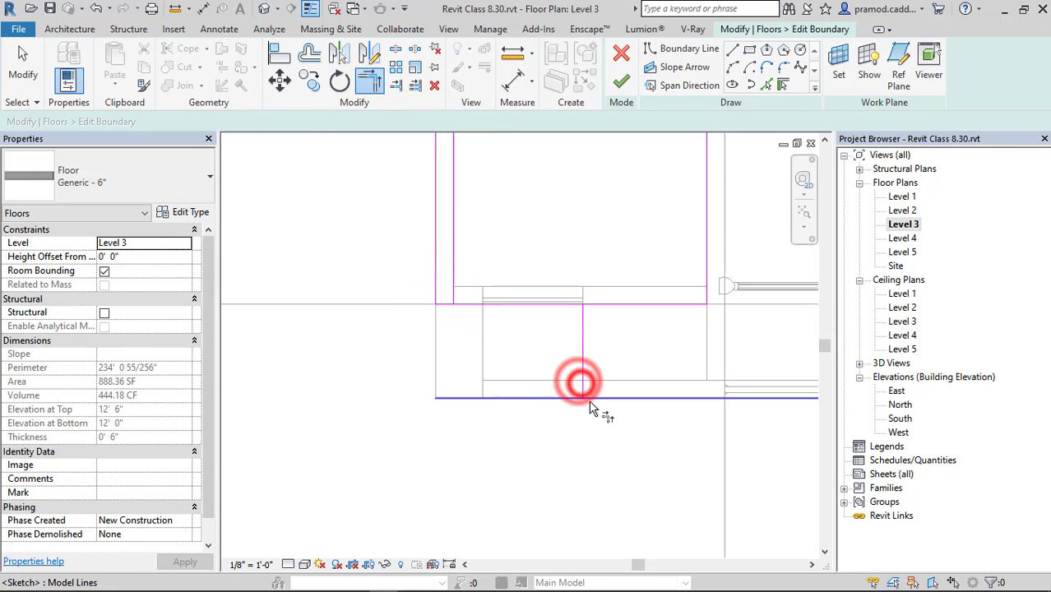
pyautogui.click(590, 402)
pyautogui.scroll(2, 458, 320)
pyautogui.scroll(-3, 459, 305)
pyautogui.moveTo(476, 357); pyautogui.dragTo(476, 439, button='middle')
pyautogui.press('Escape')
# Step: Delete the short connecting line and the opening's side line next to the outer floor edge
pyautogui.scroll(2, 451, 379)
pyautogui.click(430, 378)
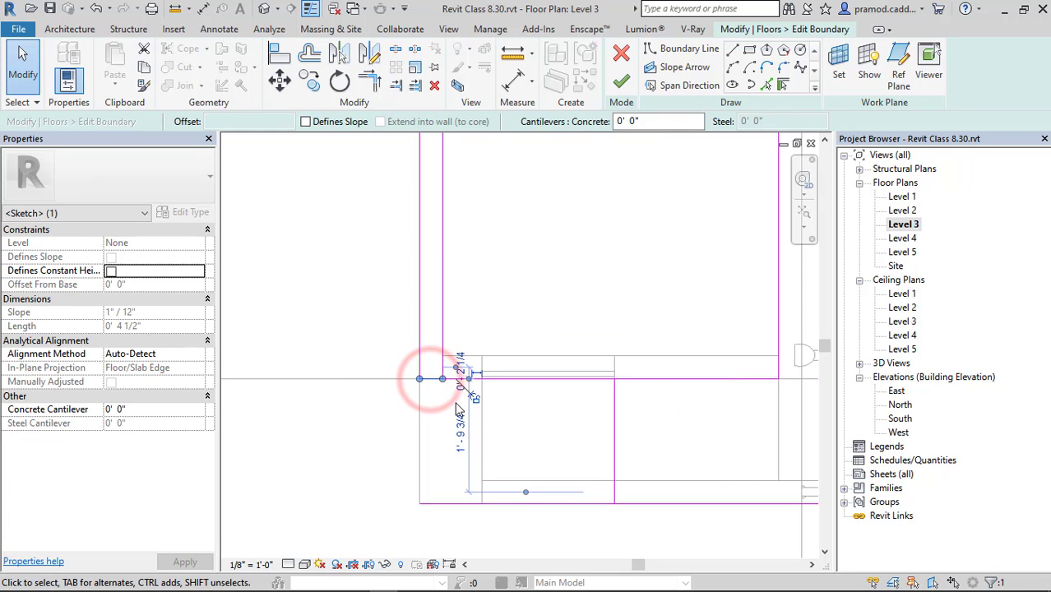
pyautogui.press('Delete')
pyautogui.scroll(-3, 482, 407)
pyautogui.moveTo(524, 398); pyautogui.dragTo(518, 484, button='middle')
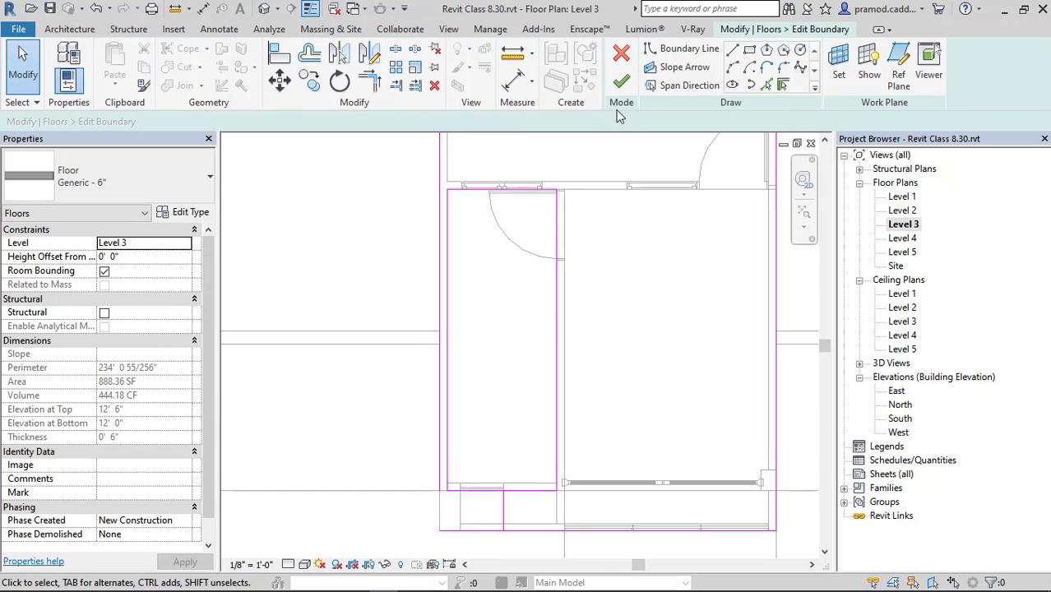
pyautogui.click(446, 333)
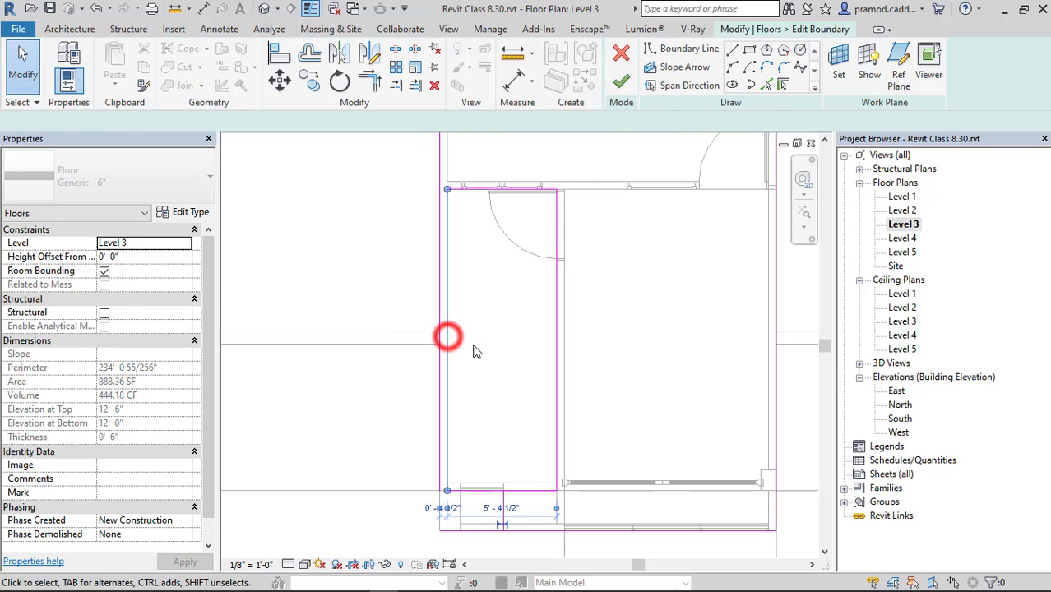
pyautogui.press('Delete')
# Step: Extend the opening's front line to the outer floor edge
pyautogui.scroll(2, 457, 487)
pyautogui.click(454, 481)
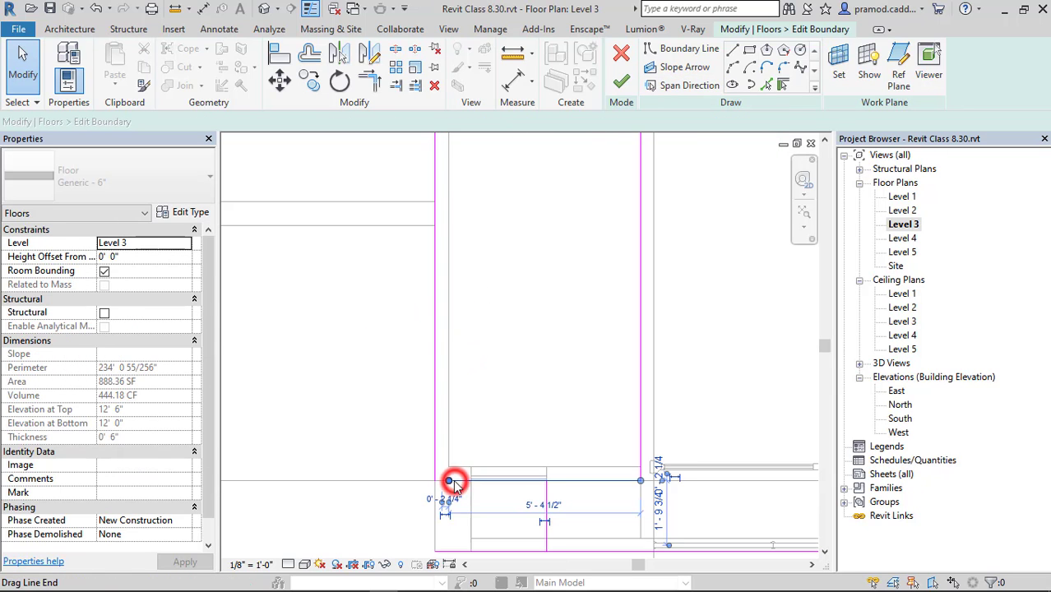
pyautogui.moveTo(449, 481); pyautogui.dragTo(435, 480)
# Step: Trim the opening's front line and the floor's front edge to the vertical line, forming a notch in the floor corner
pyautogui.scroll(-4, 527, 394)
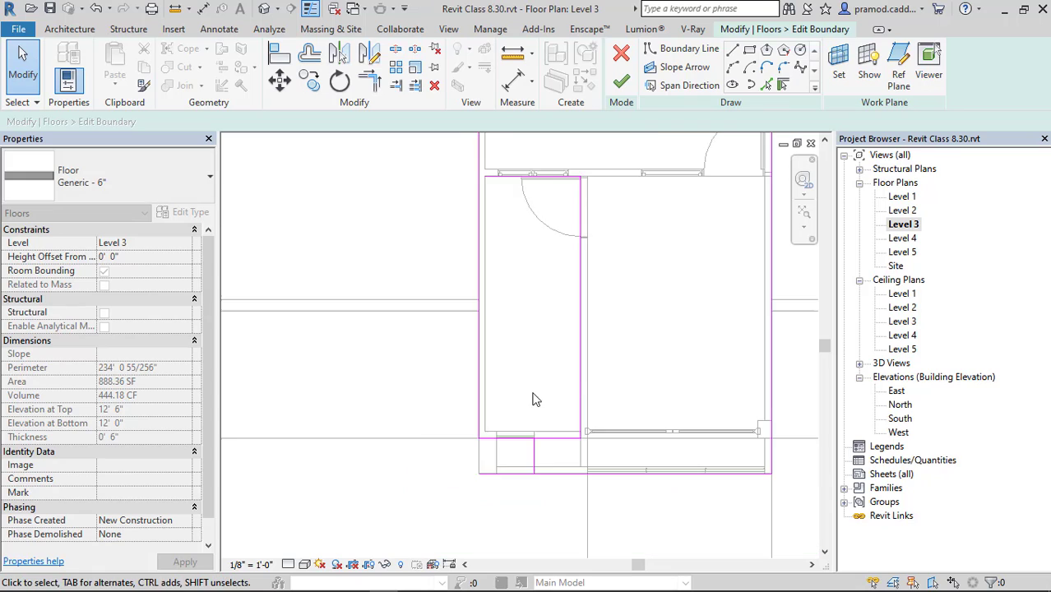
pyautogui.moveTo(593, 394); pyautogui.dragTo(582, 397, button='middle')
pyautogui.scroll(3, 539, 432)
pyautogui.click(537, 432)
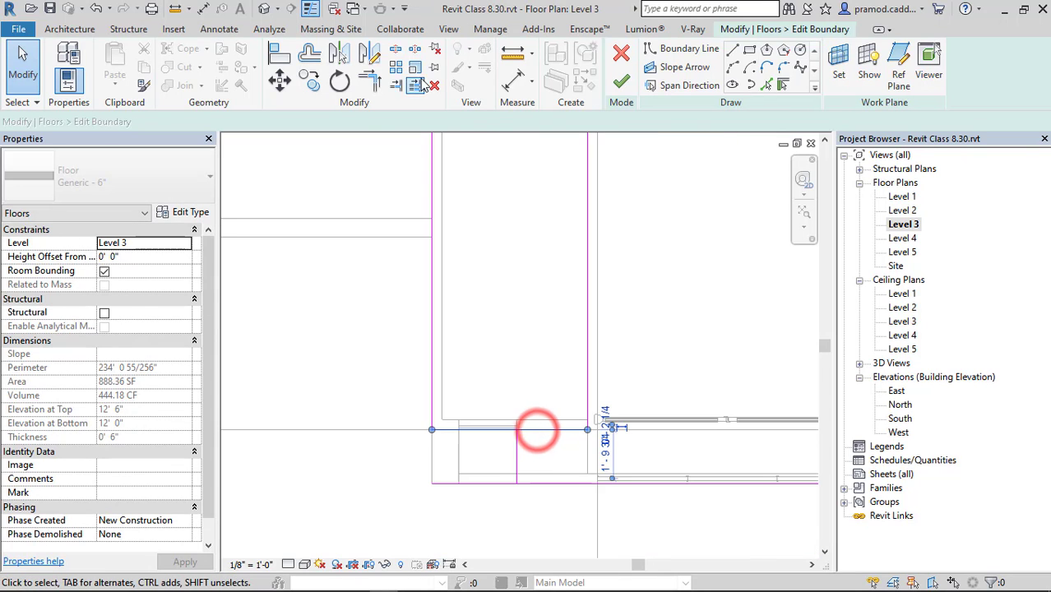
pyautogui.click(370, 79)
pyautogui.click(501, 434)
pyautogui.click(515, 446)
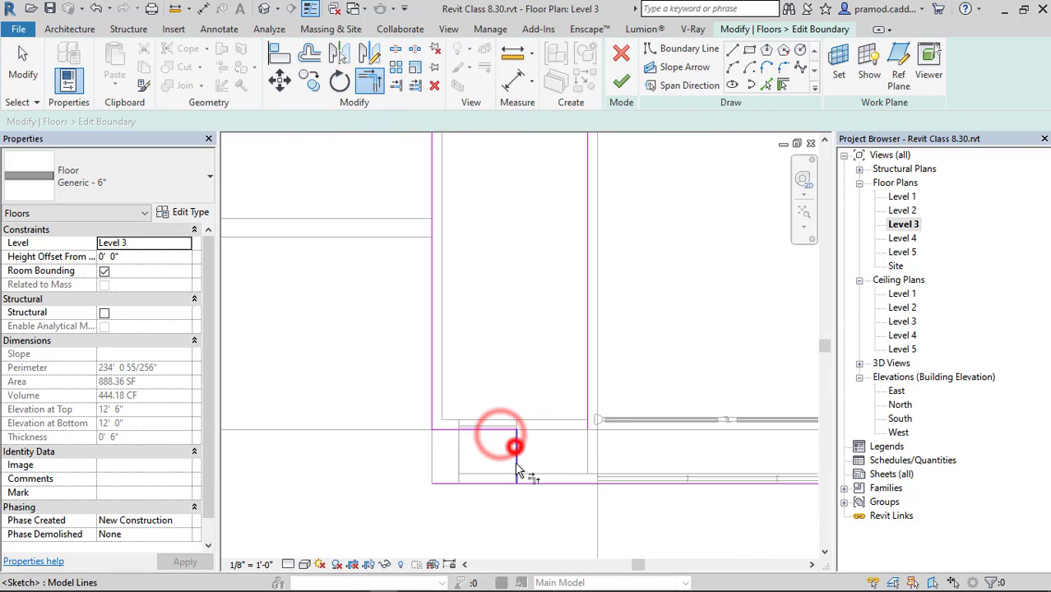
pyautogui.click(517, 465)
pyautogui.click(525, 482)
pyautogui.scroll(-2, 534, 414)
pyautogui.press('Escape')
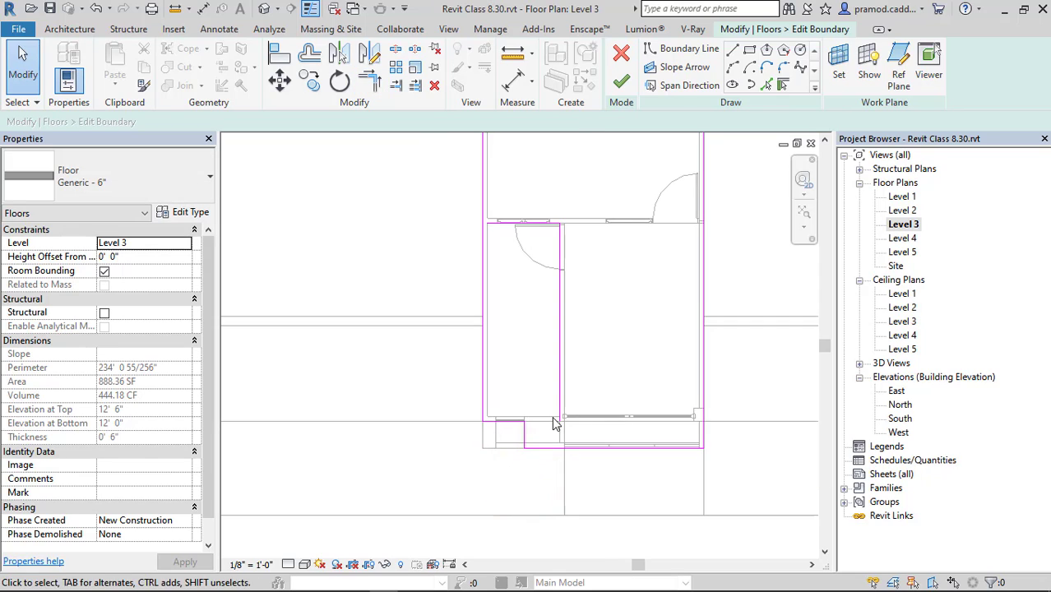
# Step: Delete the two remaining boundary lines of the old opening
pyautogui.scroll(2, 552, 417)
pyautogui.scroll(-1, 583, 428)
pyautogui.moveTo(621, 421); pyautogui.dragTo(604, 437, button='middle')
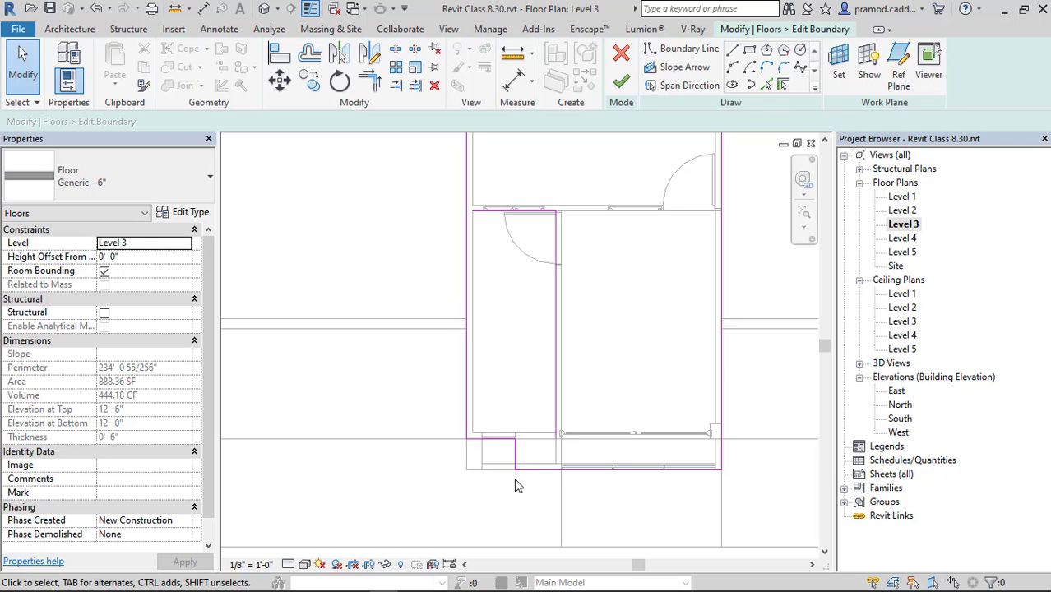
pyautogui.click(479, 213)
pyautogui.moveTo(592, 177); pyautogui.dragTo(539, 241)
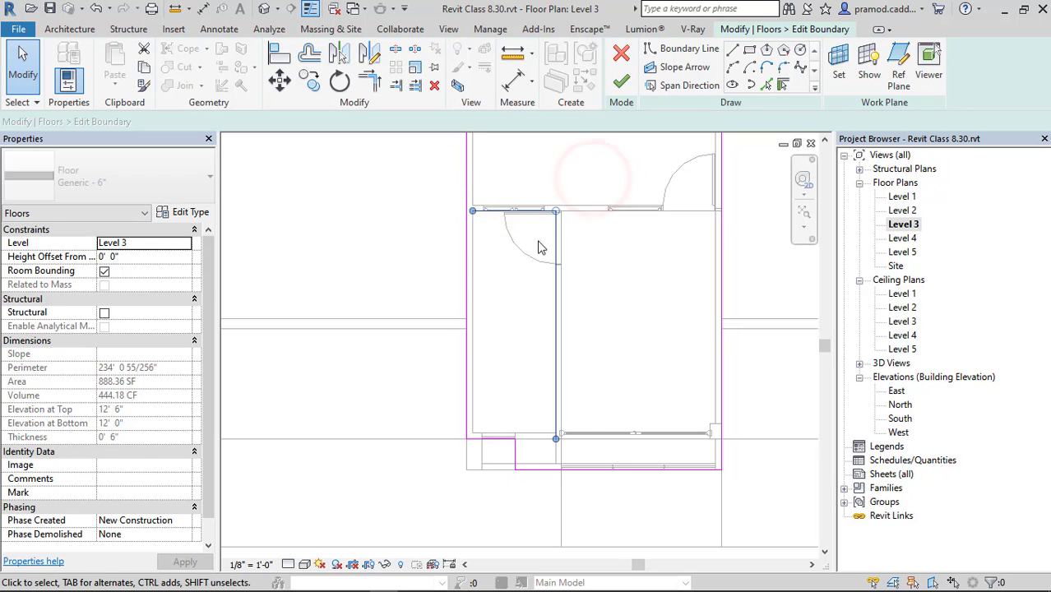
pyautogui.press('Delete')
# Step: Draw a 5'-4 1/2" by 14'-4 1/2" rectangular opening along the inside of the small room's walls
pyautogui.click(748, 50)
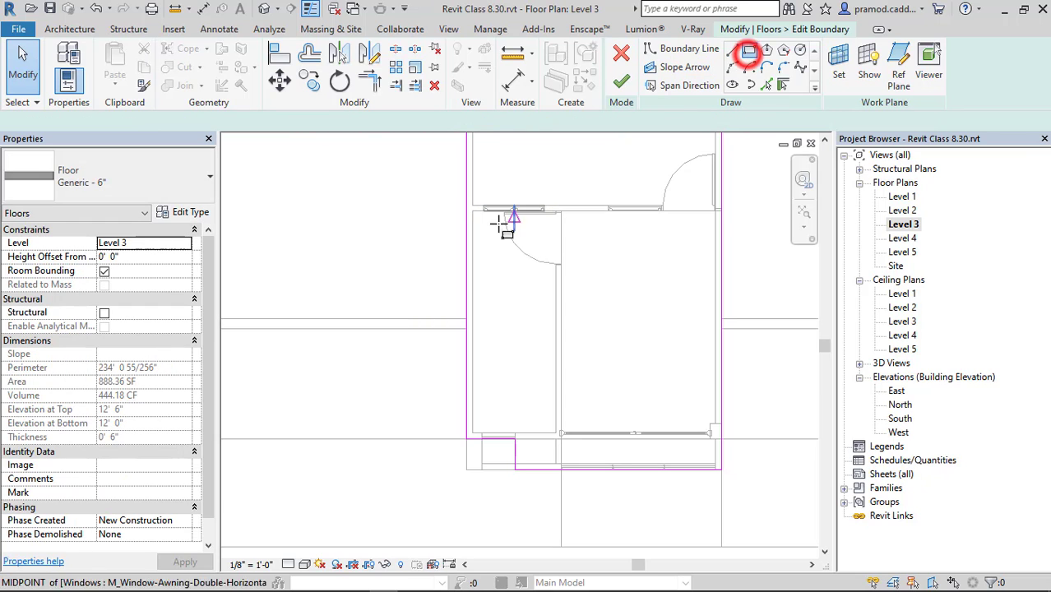
pyautogui.click(474, 215)
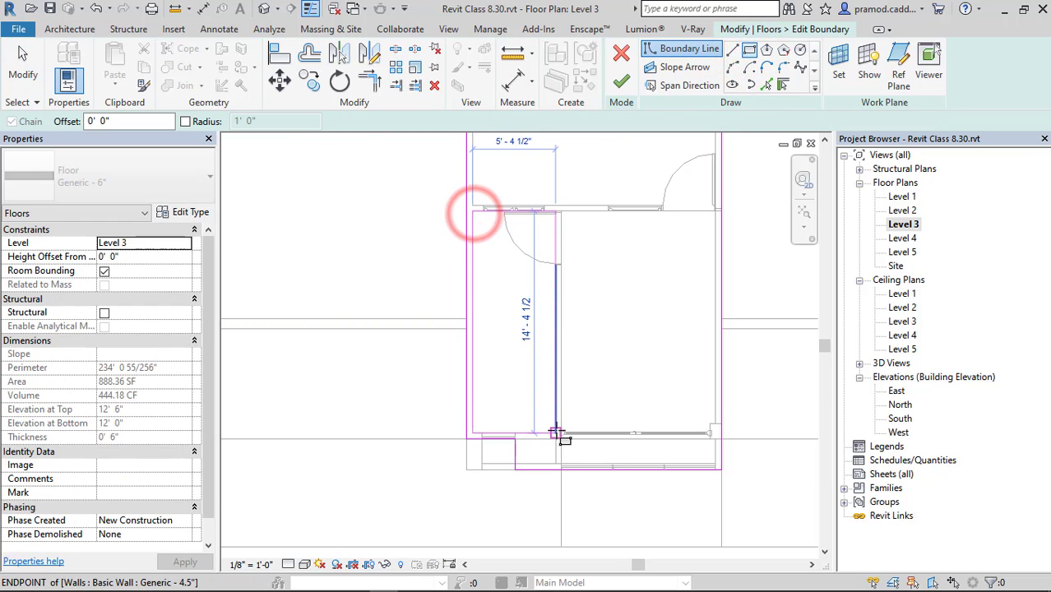
pyautogui.click(556, 433)
# Step: Finish the floor boundary, delete the invalid splitting element and save the project
pyautogui.click(623, 83)
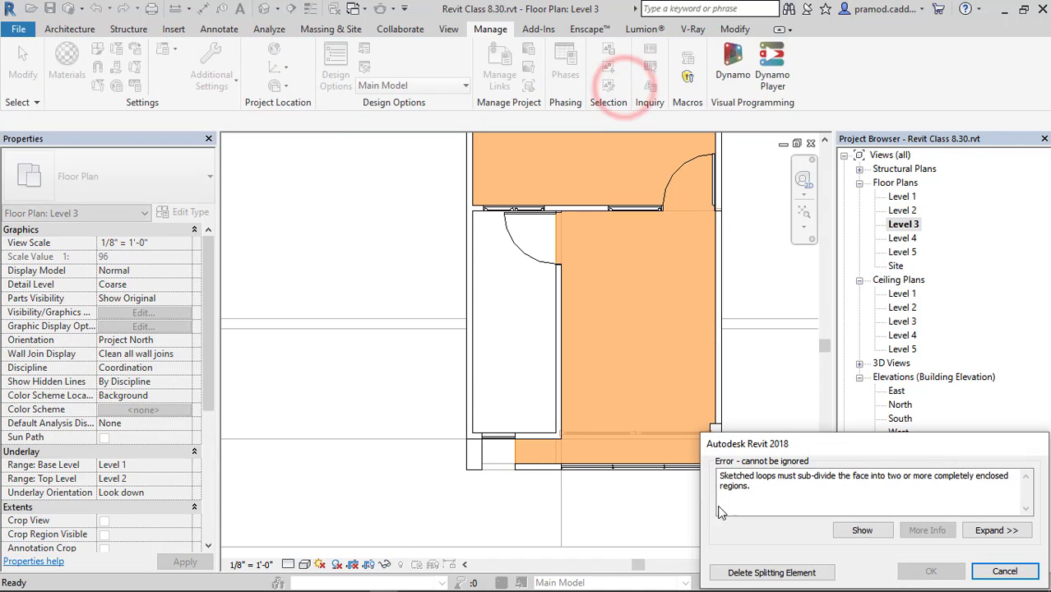
pyautogui.click(817, 580)
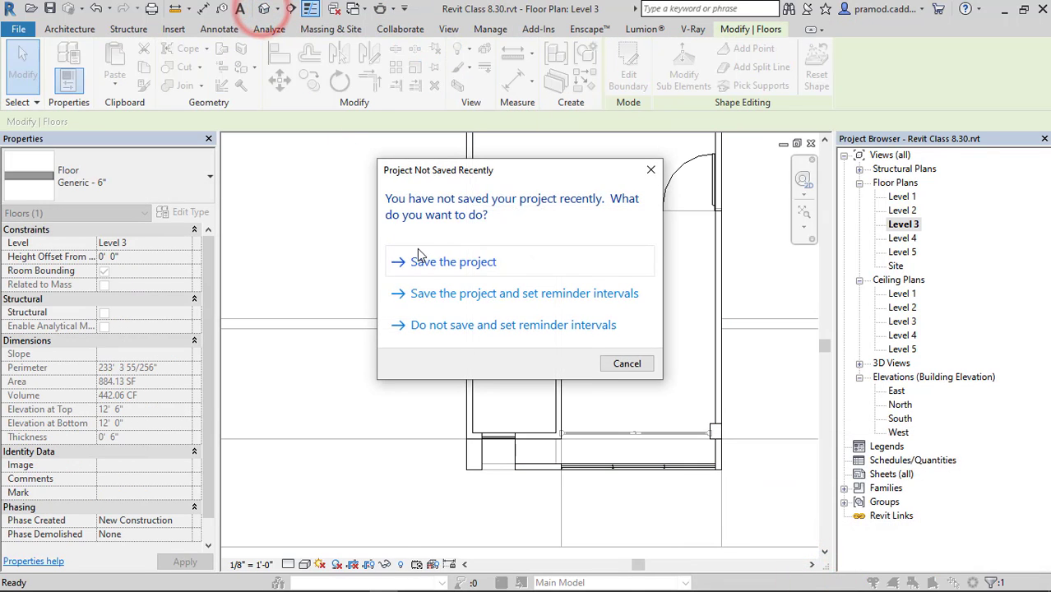
pyautogui.click(502, 261)
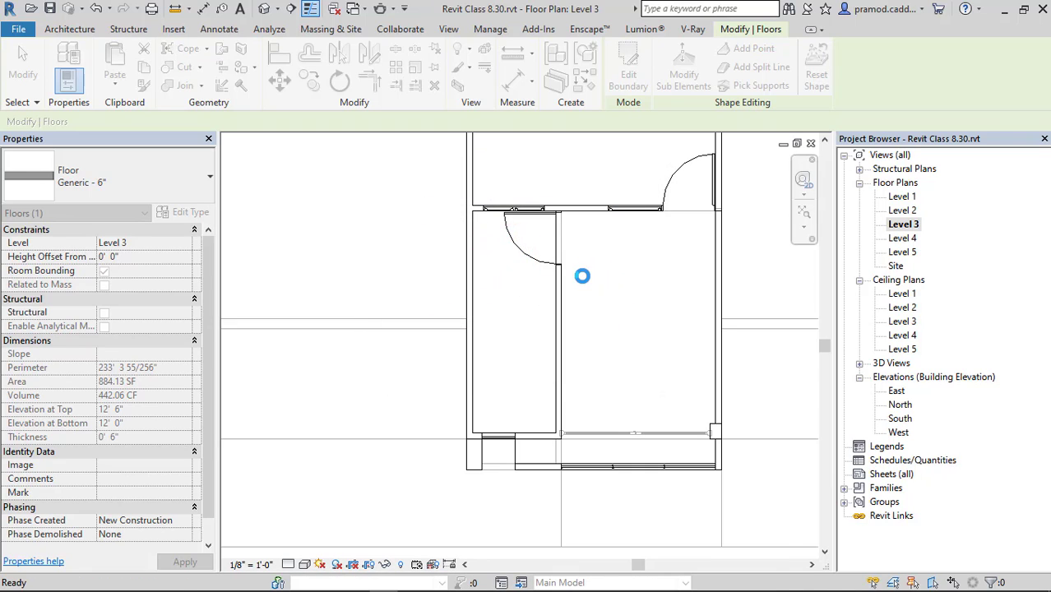
# Step: Paint the front edge face of the Level 3 floor's corner with the 1.gray material in the 3D view
pyautogui.hotkey('ctrl', 'Tab')
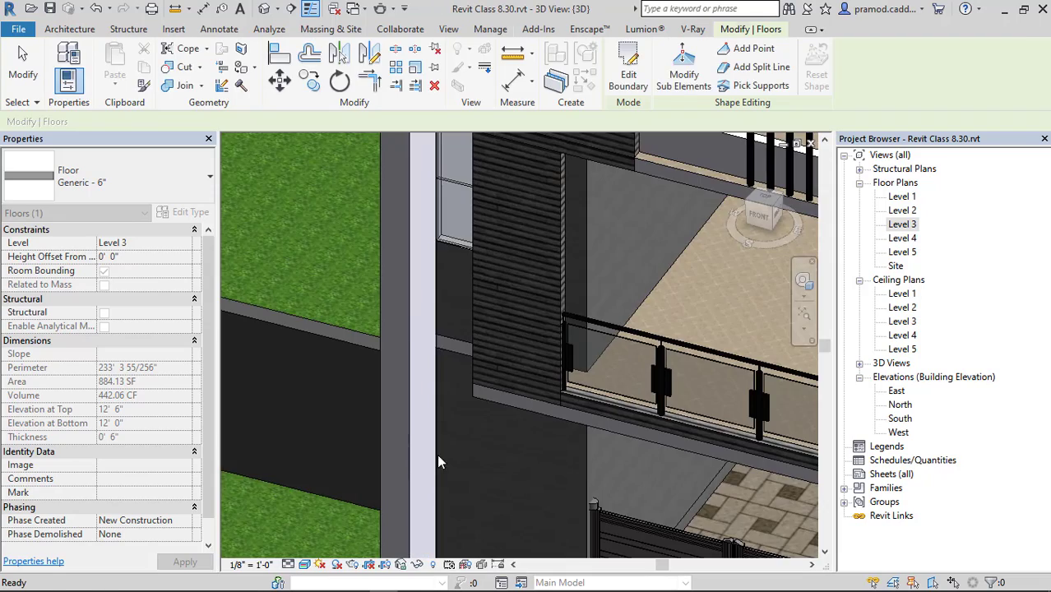
pyautogui.scroll(-2, 492, 384)
pyautogui.keyDown('shift'); pyautogui.moveTo(492, 384); pyautogui.dragTo(458, 455, button='middle'); pyautogui.keyUp('shift')
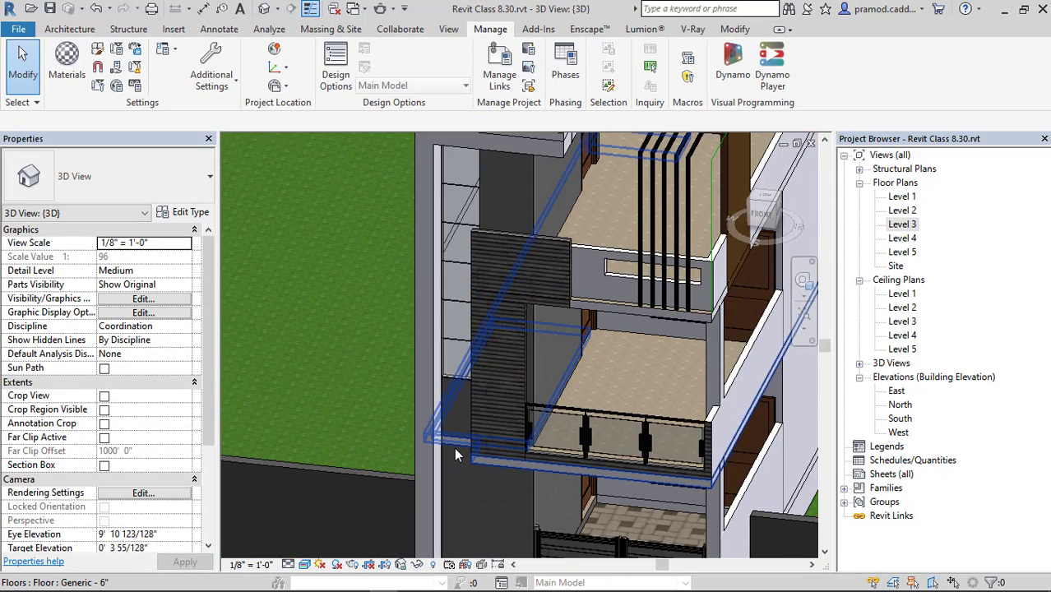
pyautogui.press('p')
pyautogui.press('t')
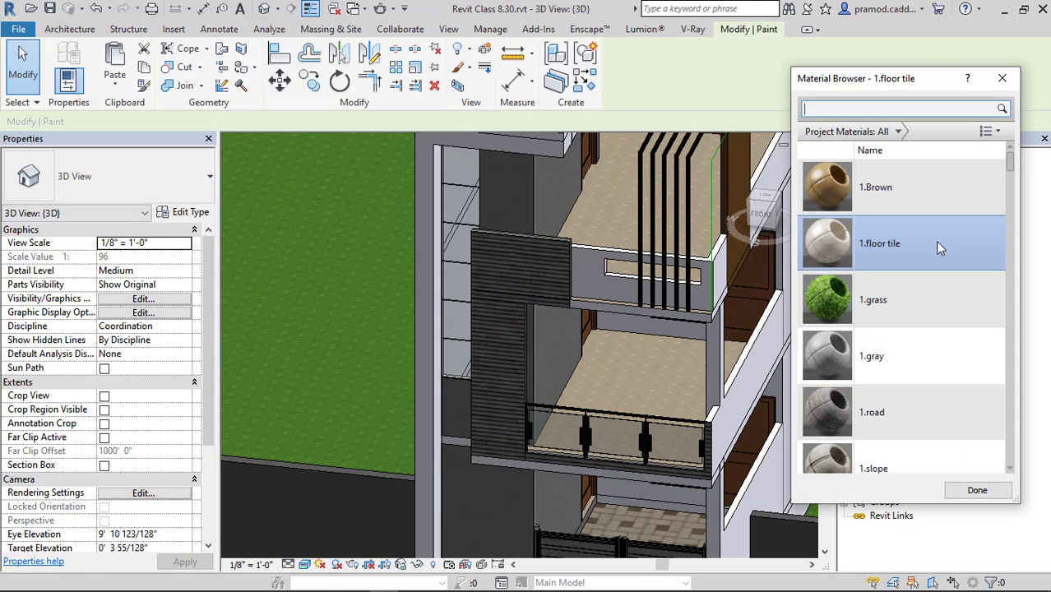
pyautogui.click(895, 256)
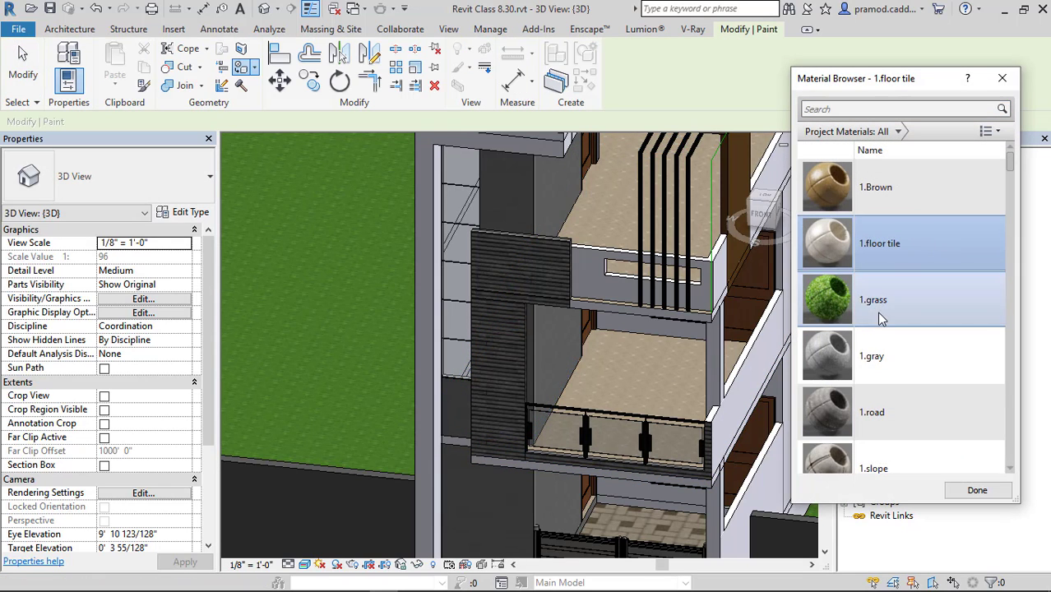
pyautogui.click(873, 355)
pyautogui.scroll(4, 455, 443)
pyautogui.click(452, 441)
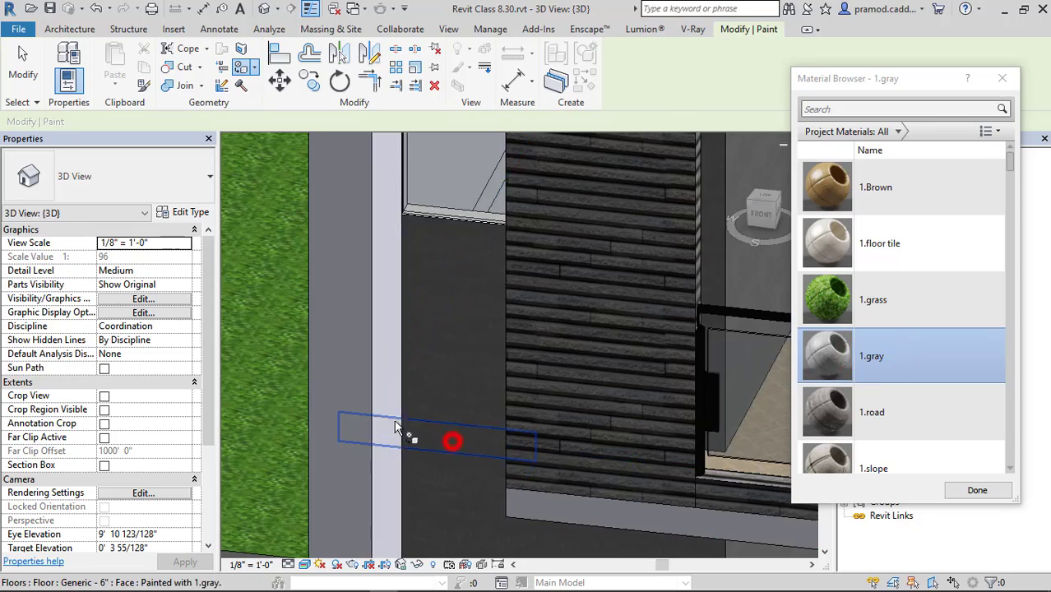
pyautogui.scroll(-4, 403, 422)
pyautogui.scroll(-3, 417, 422)
pyautogui.moveTo(650, 404)
pyautogui.keyDown('shift'); pyautogui.mouseDown(button='middle')
pyautogui.moveTo(575, 368)
pyautogui.moveTo(570, 404)
pyautogui.mouseUp(button='middle'); pyautogui.keyUp('shift')
pyautogui.press('Escape')
# Step: Create an in-place model in the Casework category, keeping its default name
pyautogui.moveTo(553, 351); pyautogui.dragTo(589, 477, button='middle')
pyautogui.scroll(3, 405, 357)
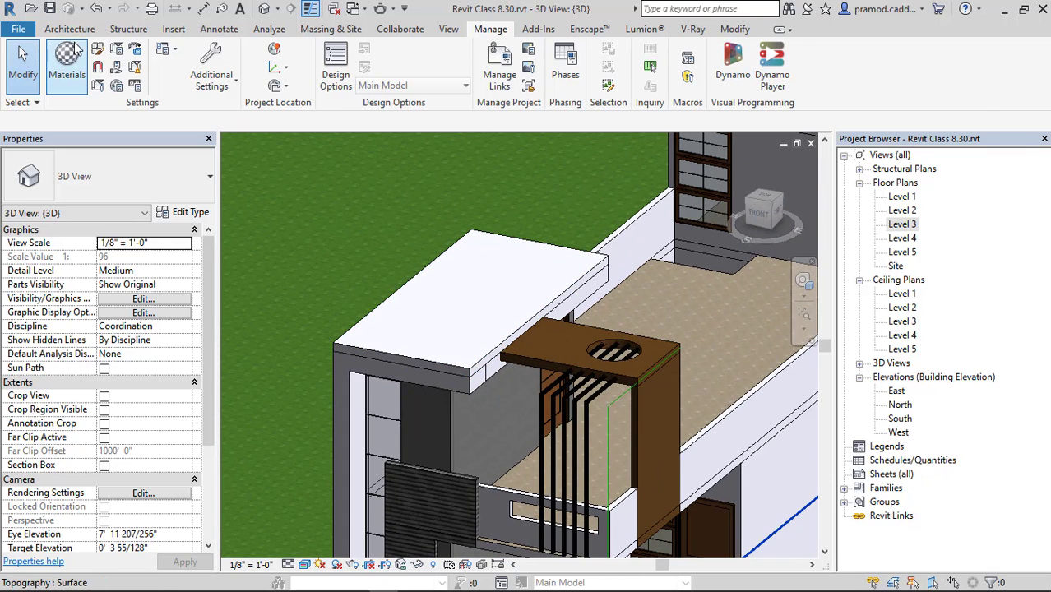
pyautogui.click(69, 29)
pyautogui.click(183, 84)
pyautogui.click(214, 149)
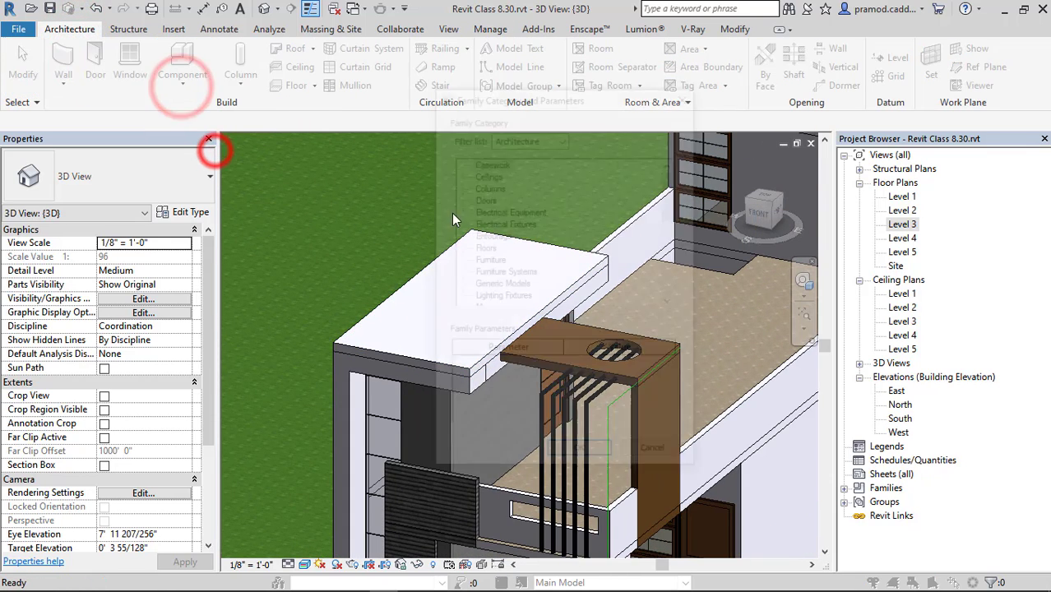
pyautogui.click(579, 456)
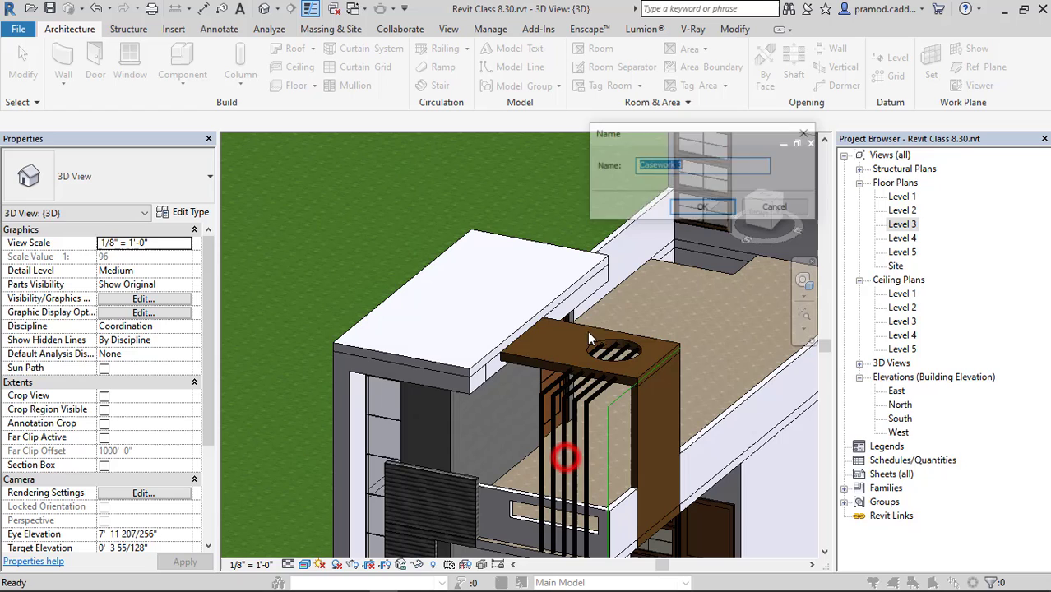
pyautogui.click(697, 213)
# Step: Start a Sweep and define its path by picking the top edges of the front roof slab
pyautogui.click(243, 74)
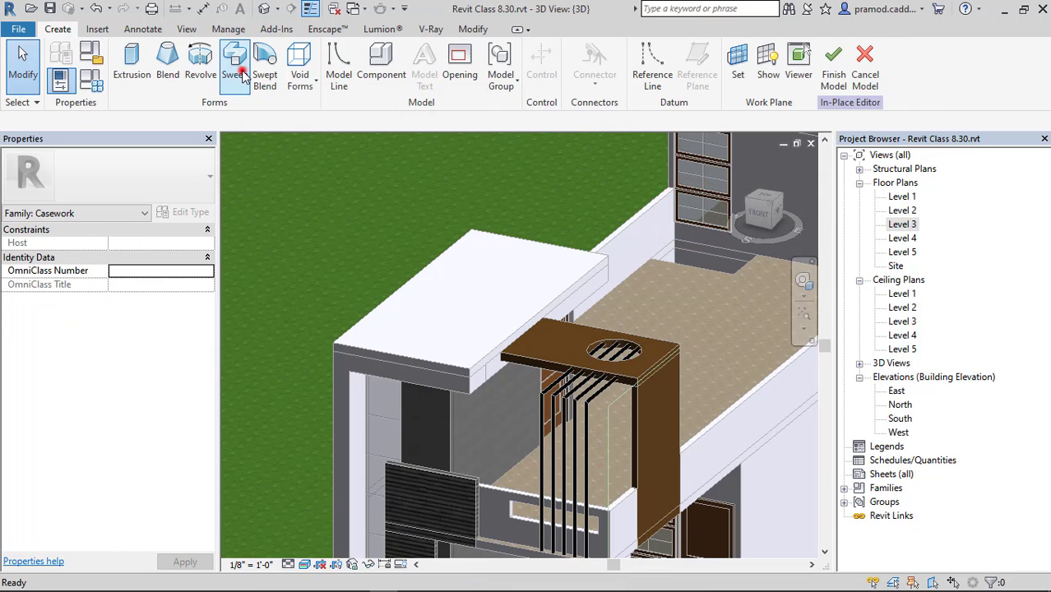
pyautogui.click(655, 83)
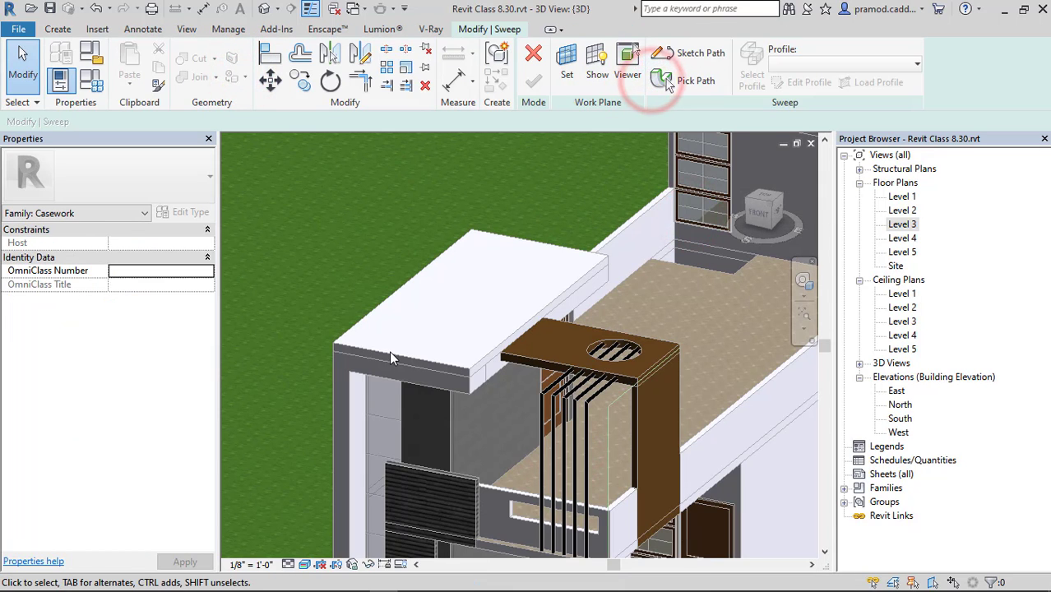
pyautogui.click(432, 358)
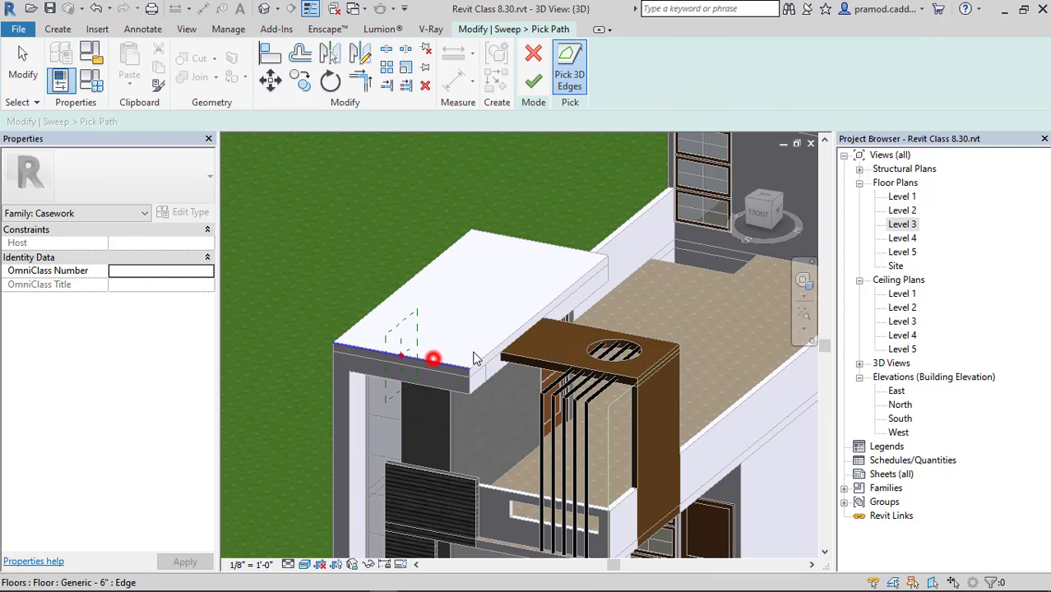
pyautogui.click(451, 252)
pyautogui.press('Escape')
pyautogui.click(777, 208)
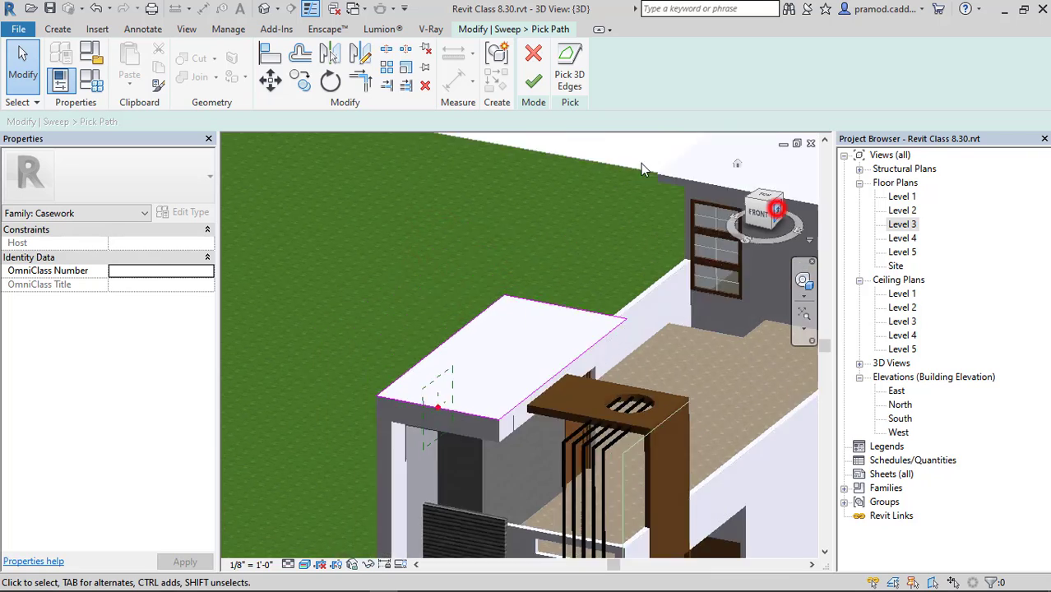
pyautogui.click(534, 82)
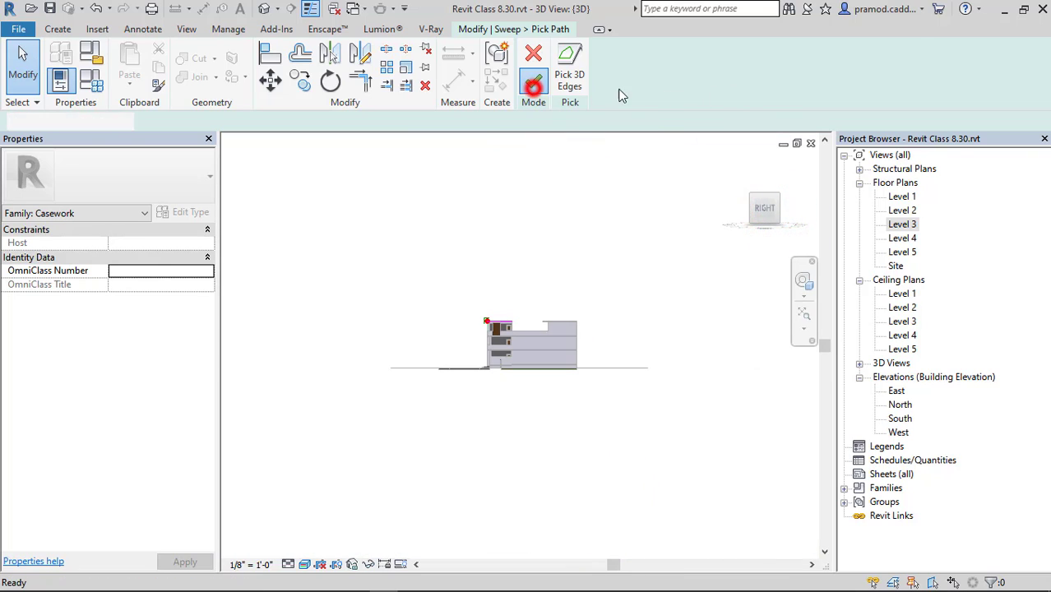
# Step: Sketch a hook-shaped profile at the front slab's corner with a 6" high lip overhanging 6" and a 5" thick upright, removing the extra base line
pyautogui.scroll(6, 480, 323)
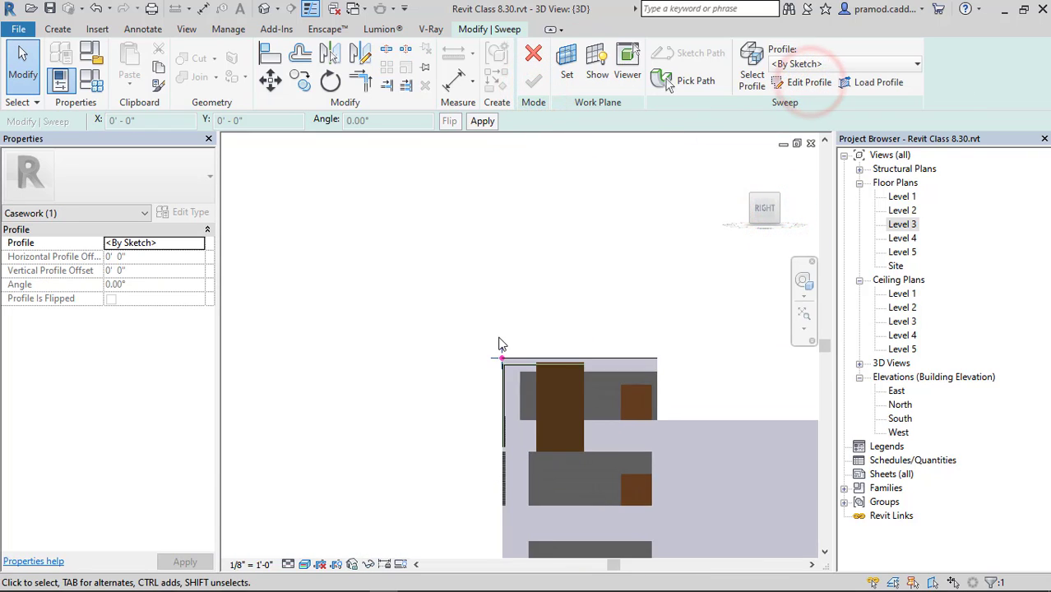
pyautogui.scroll(2, 437, 354)
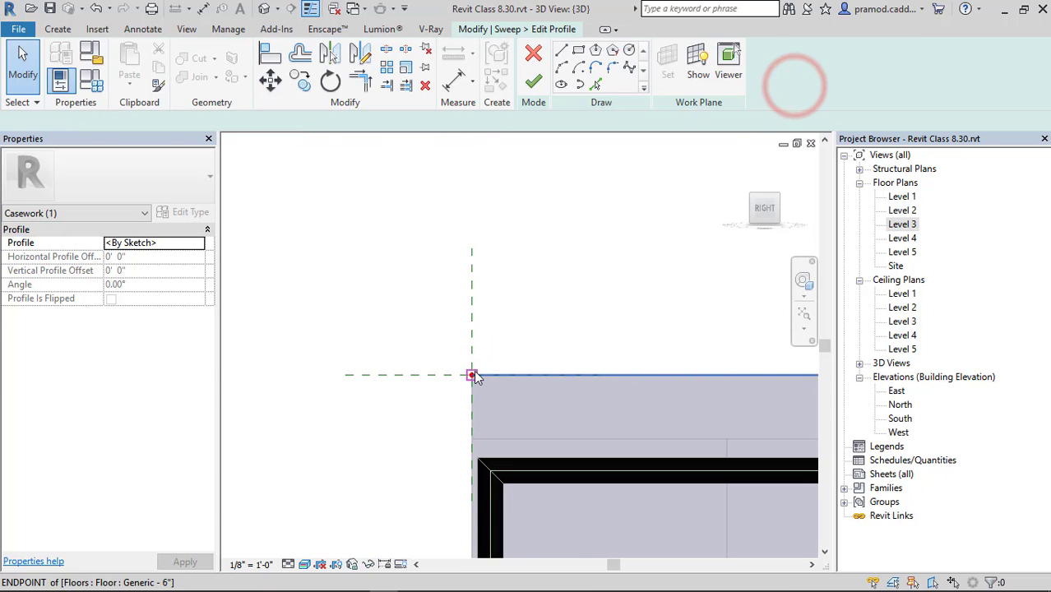
pyautogui.click(472, 375)
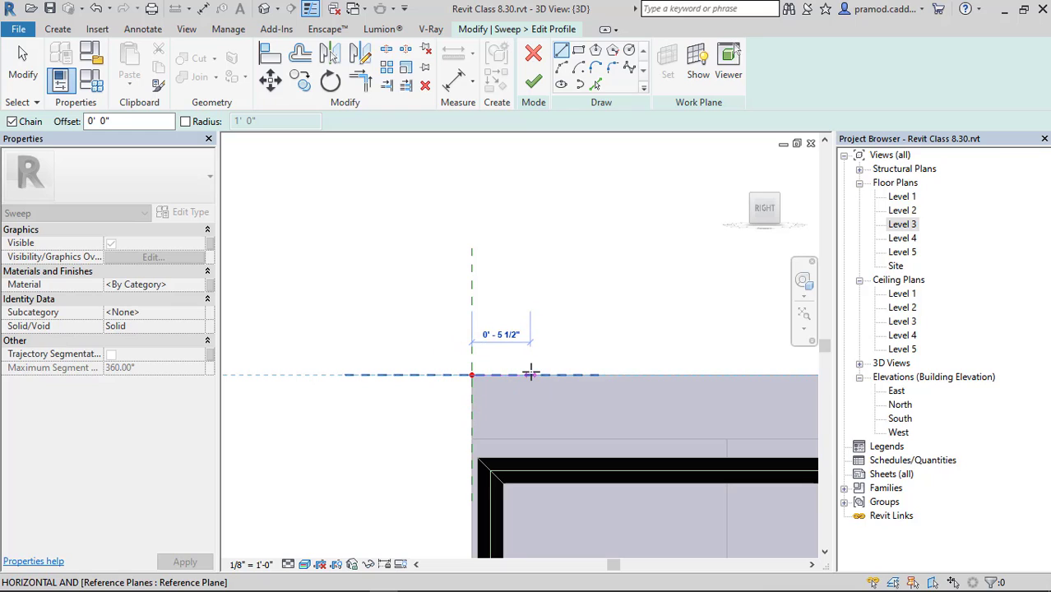
pyautogui.click(535, 374)
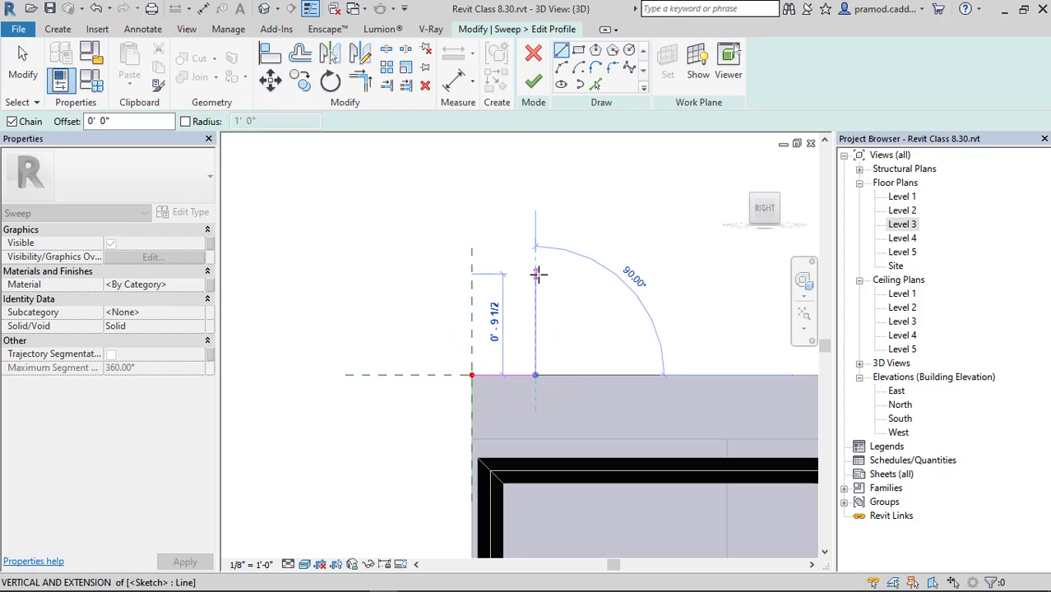
pyautogui.click(470, 279)
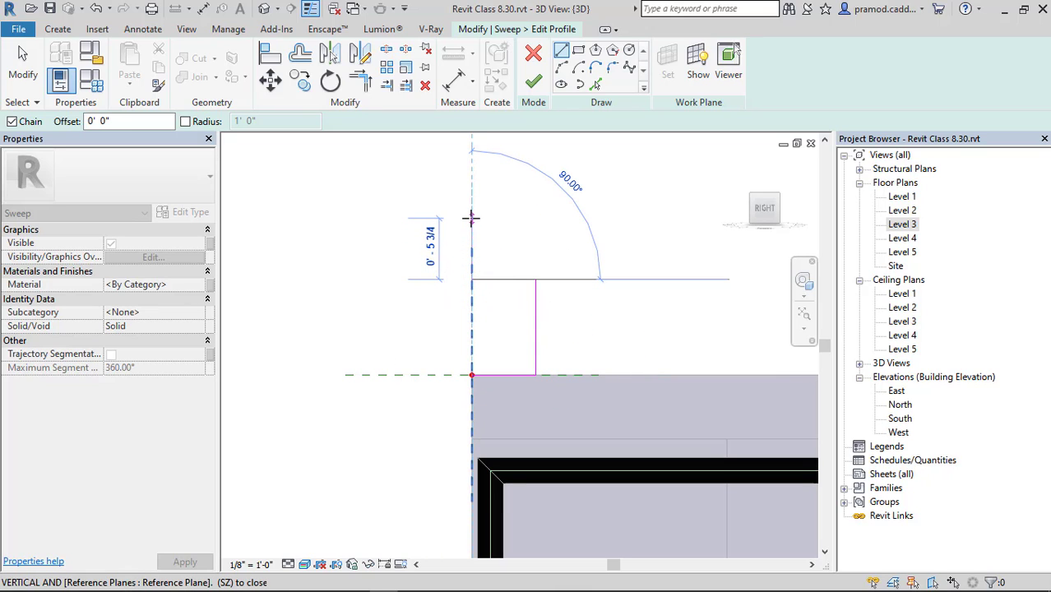
pyautogui.click(471, 216)
pyautogui.click(535, 216)
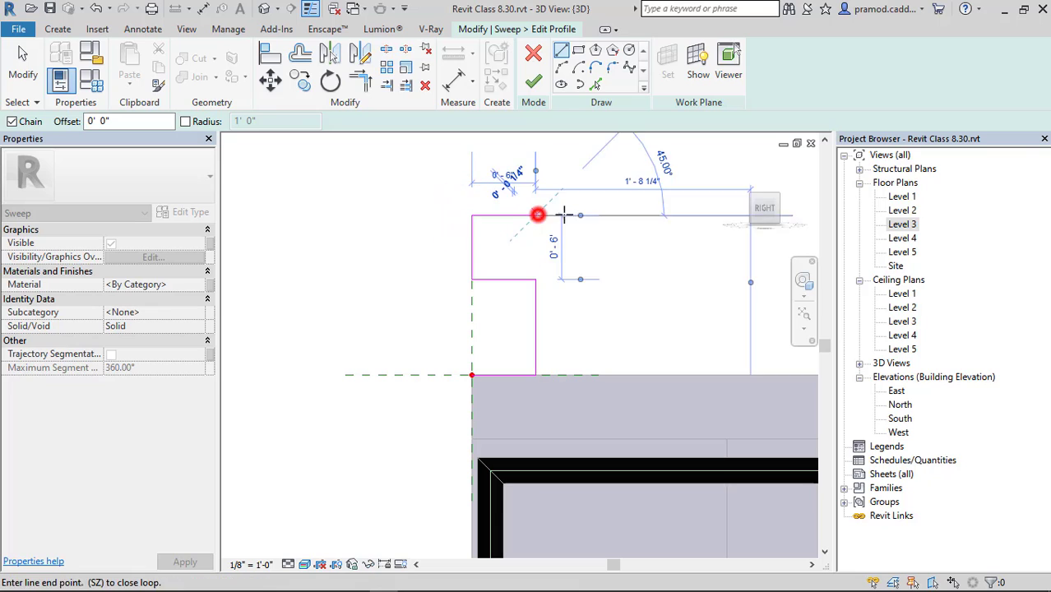
pyautogui.click(587, 216)
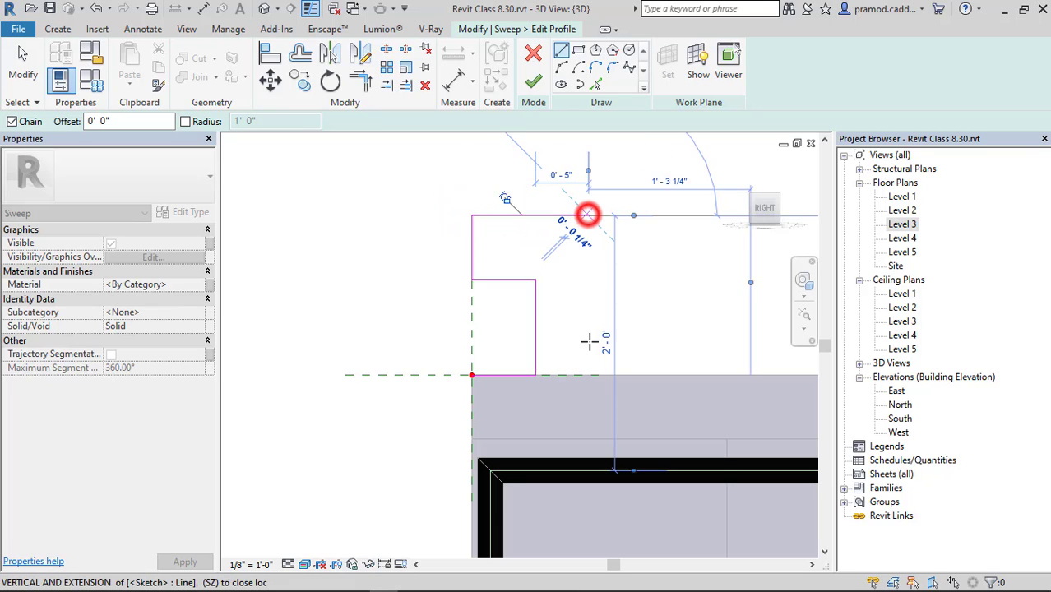
pyautogui.click(588, 375)
pyautogui.click(536, 375)
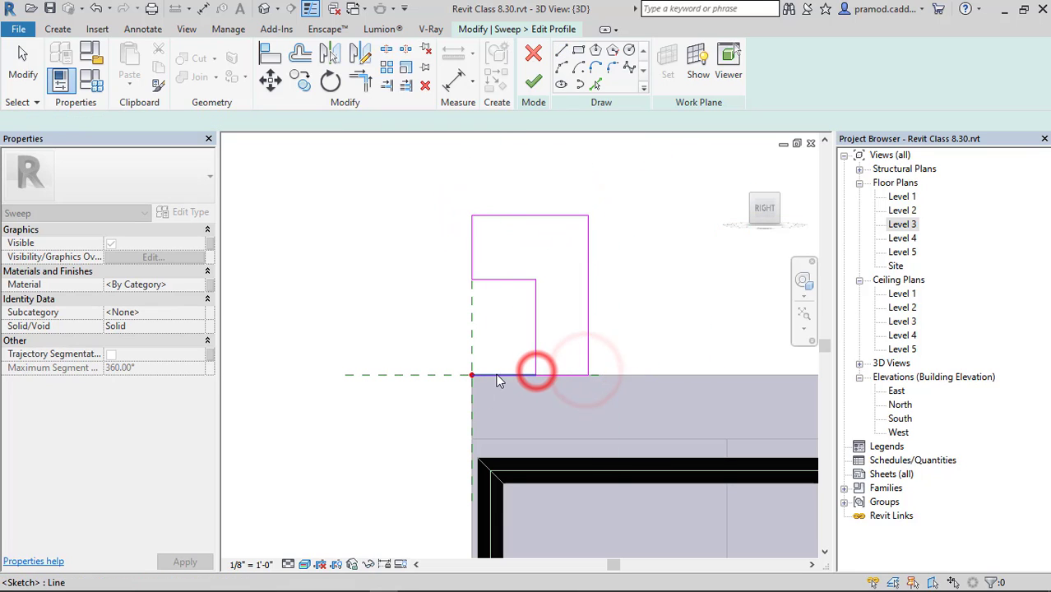
pyautogui.press('Escape')
pyautogui.scroll(-2, 554, 359)
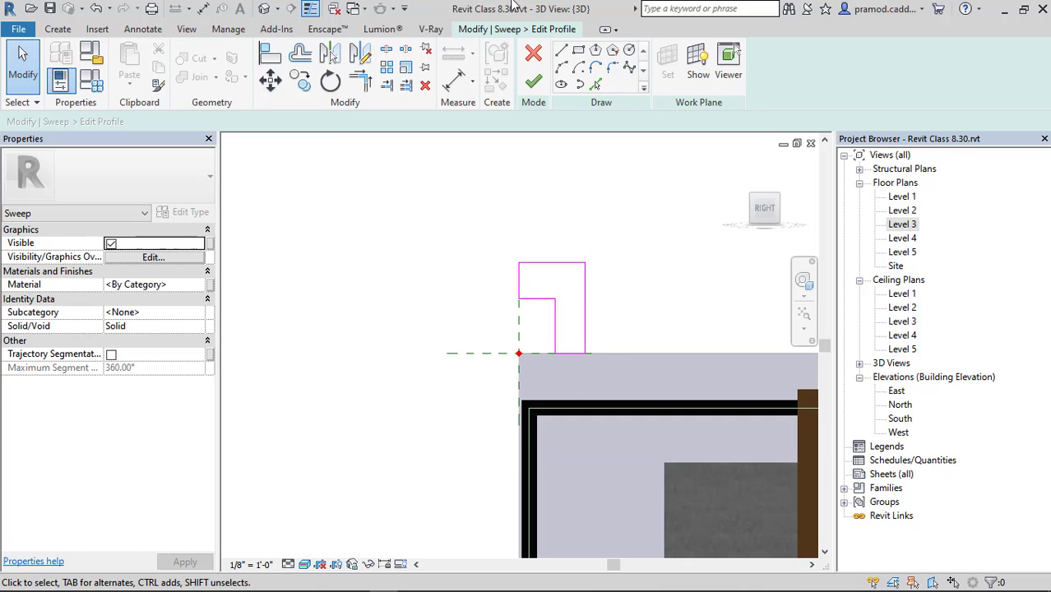
# Step: Finish the profile and complete the parapet sweep around the front roof slab
pyautogui.click(533, 87)
pyautogui.click(533, 87)
pyautogui.keyDown('shift'); pyautogui.moveTo(465, 253); pyautogui.dragTo(709, 342, button='middle'); pyautogui.keyUp('shift')
pyautogui.click(659, 338)
pyautogui.moveTo(579, 331); pyautogui.dragTo(456, 227, button='middle')
# Step: Start a second Sweep with its path along the top edges of the rear stair-room roof slab
pyautogui.click(61, 29)
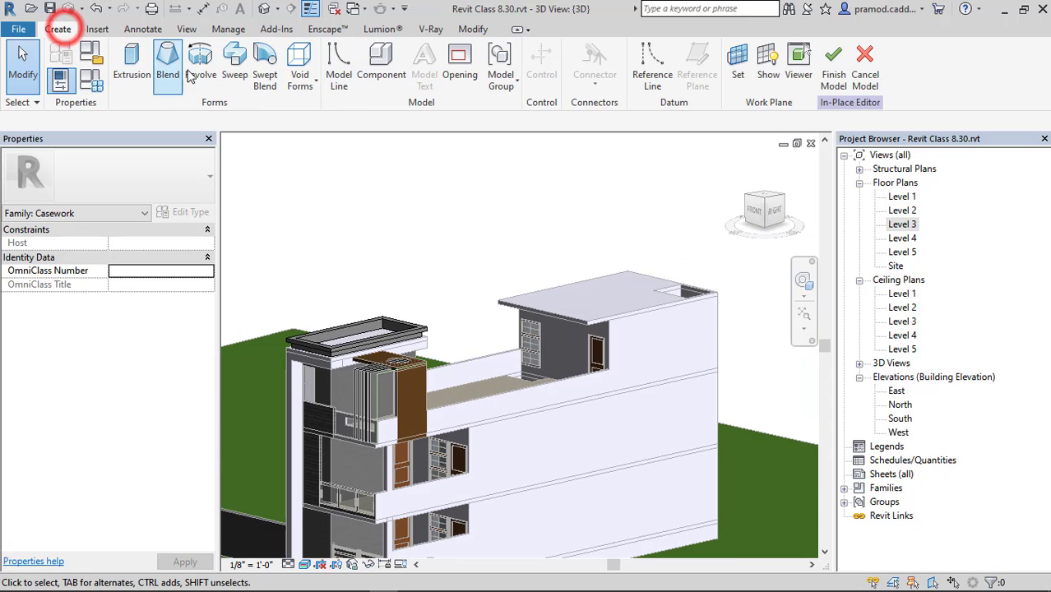
pyautogui.click(231, 72)
pyautogui.click(706, 82)
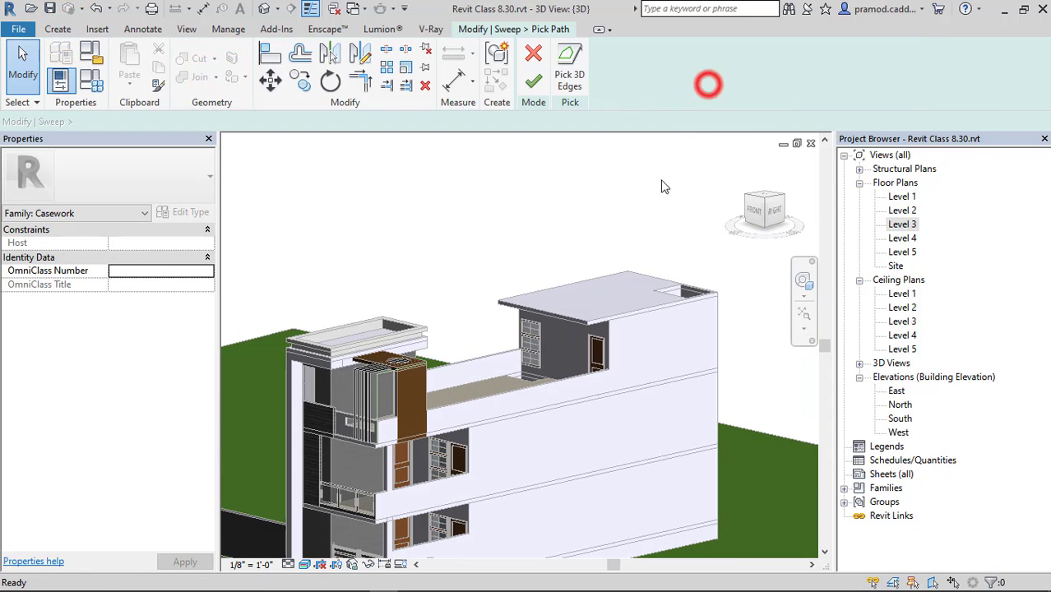
pyautogui.scroll(4, 549, 284)
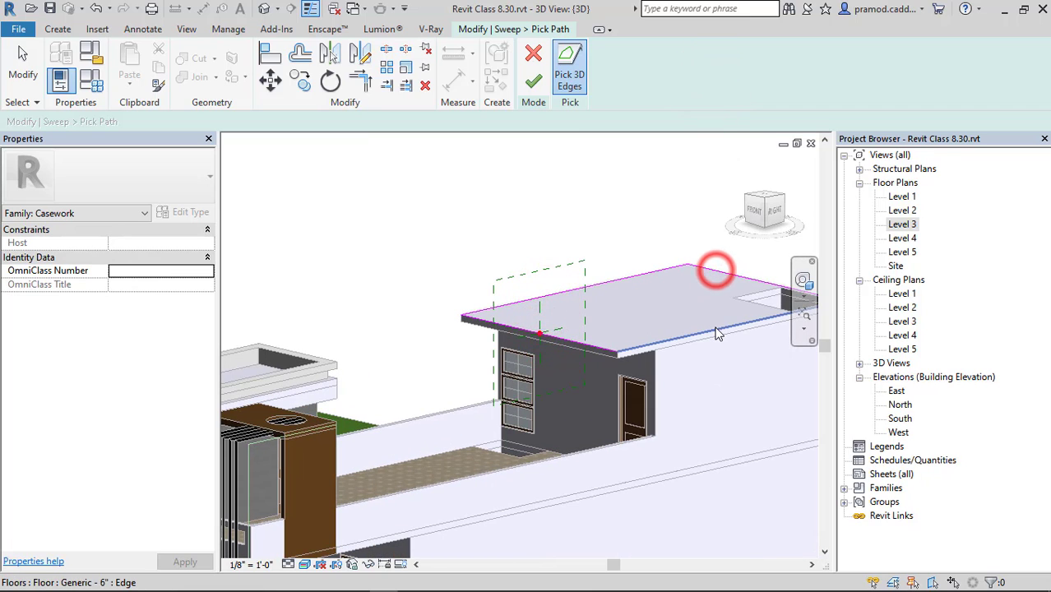
pyautogui.click(537, 85)
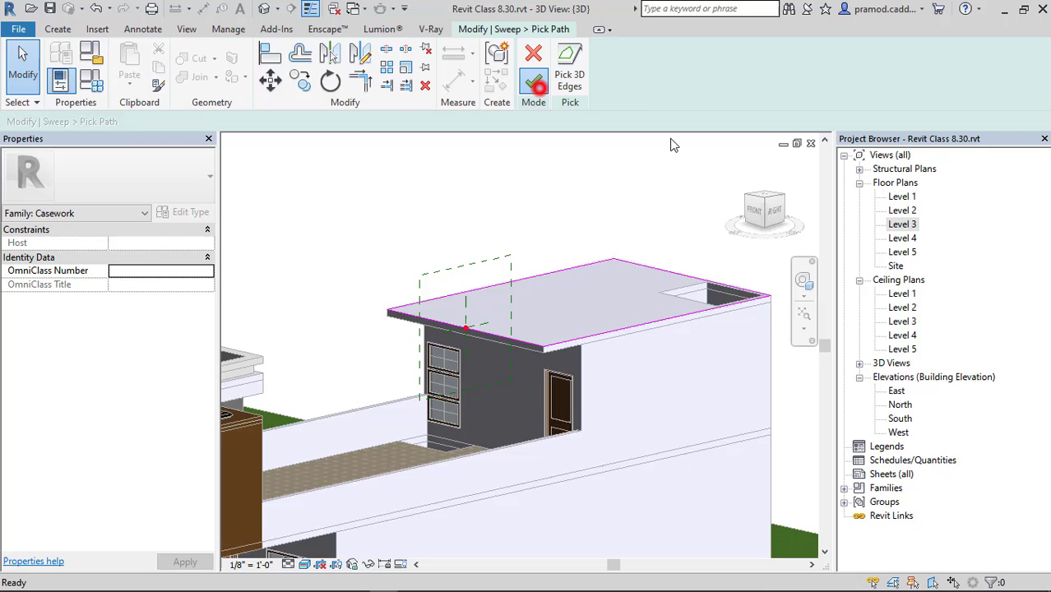
# Step: Sketch a matching hook-shaped profile at the rear slab's corner with a 6" high lip overhanging 6", removing the extra base line
pyautogui.click(775, 211)
pyautogui.click(752, 81)
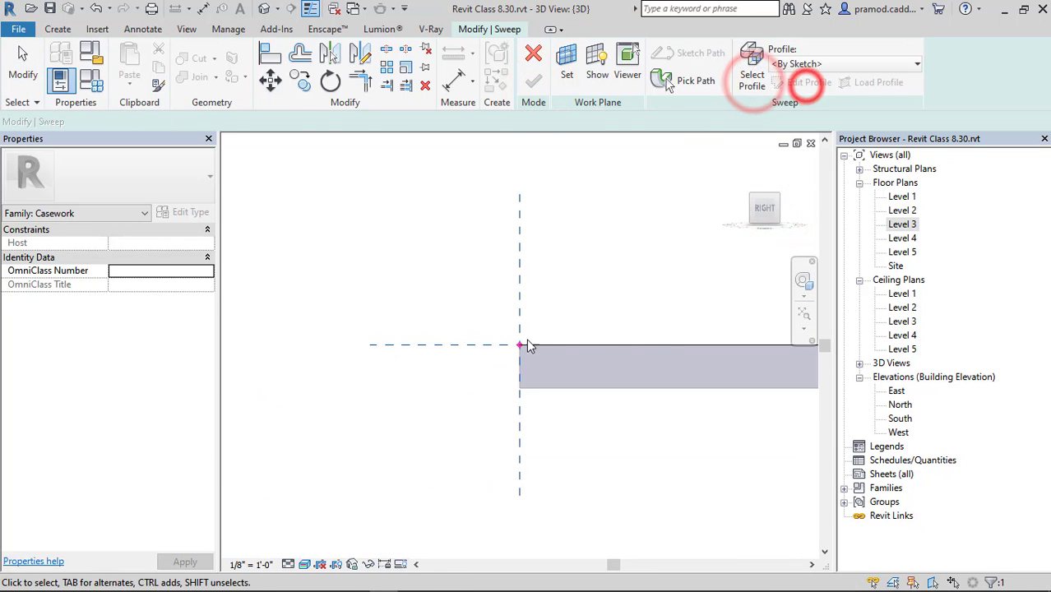
pyautogui.click(523, 343)
pyautogui.click(805, 64)
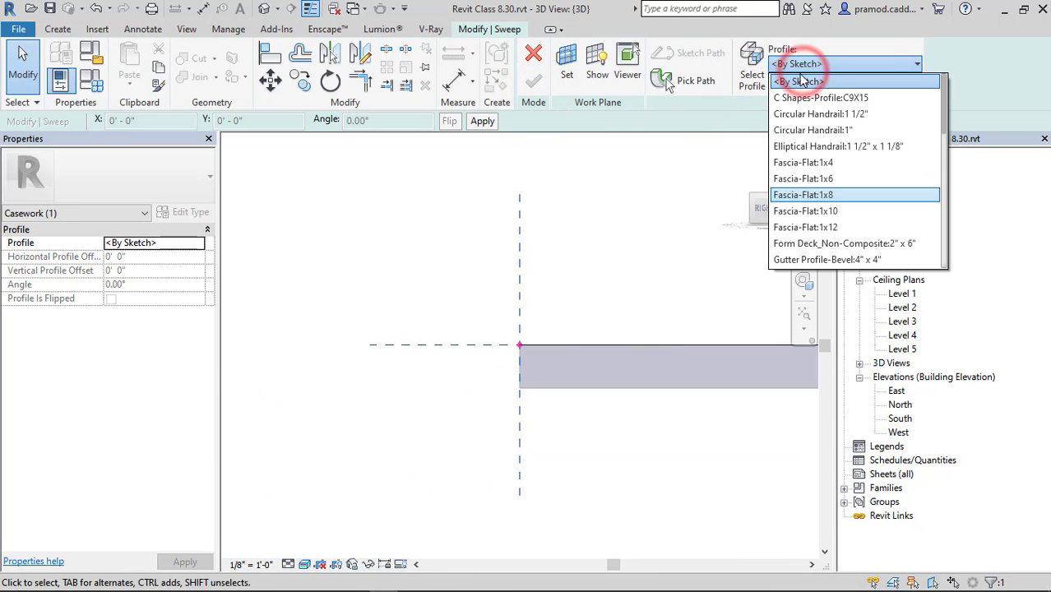
pyautogui.click(799, 65)
pyautogui.click(798, 81)
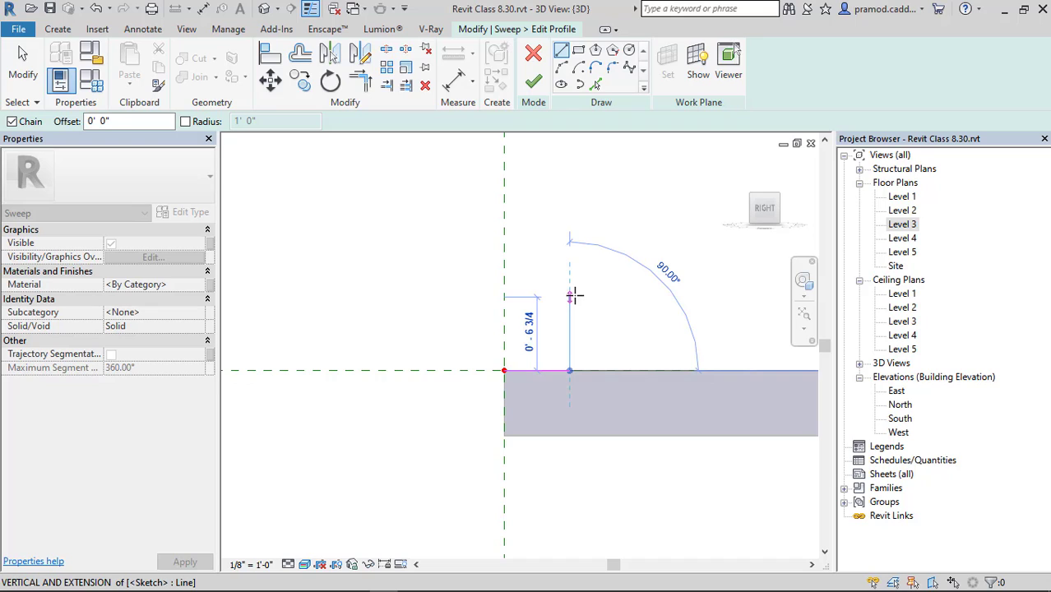
pyautogui.click(505, 273)
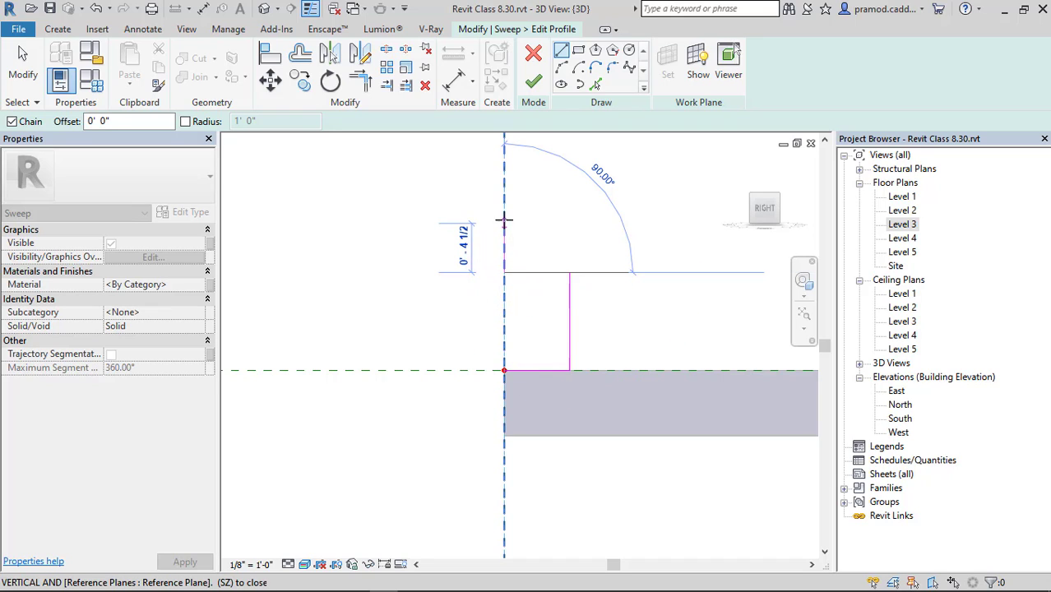
pyautogui.click(504, 205)
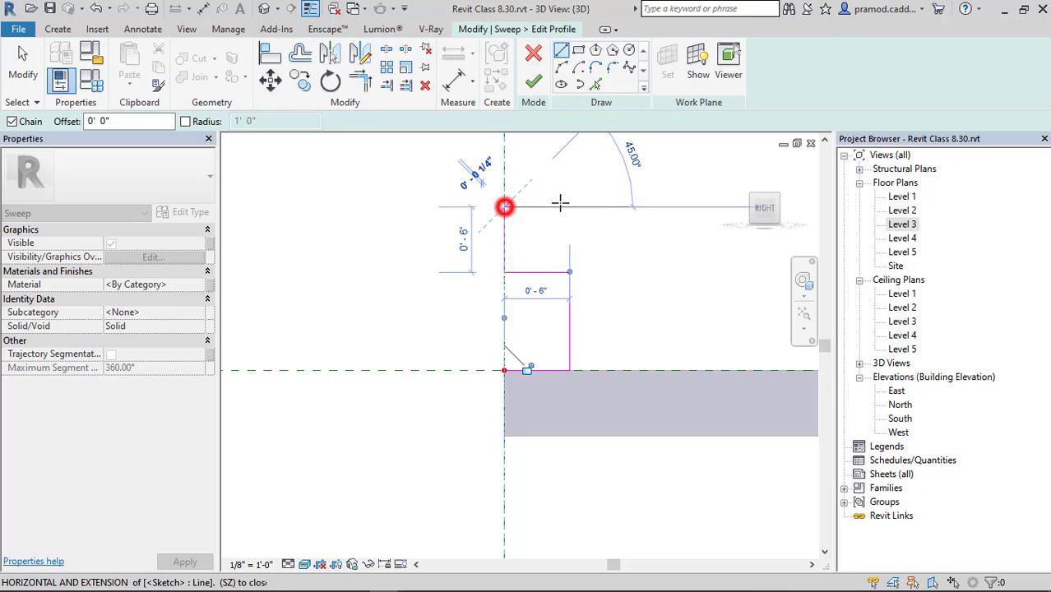
pyautogui.click(568, 206)
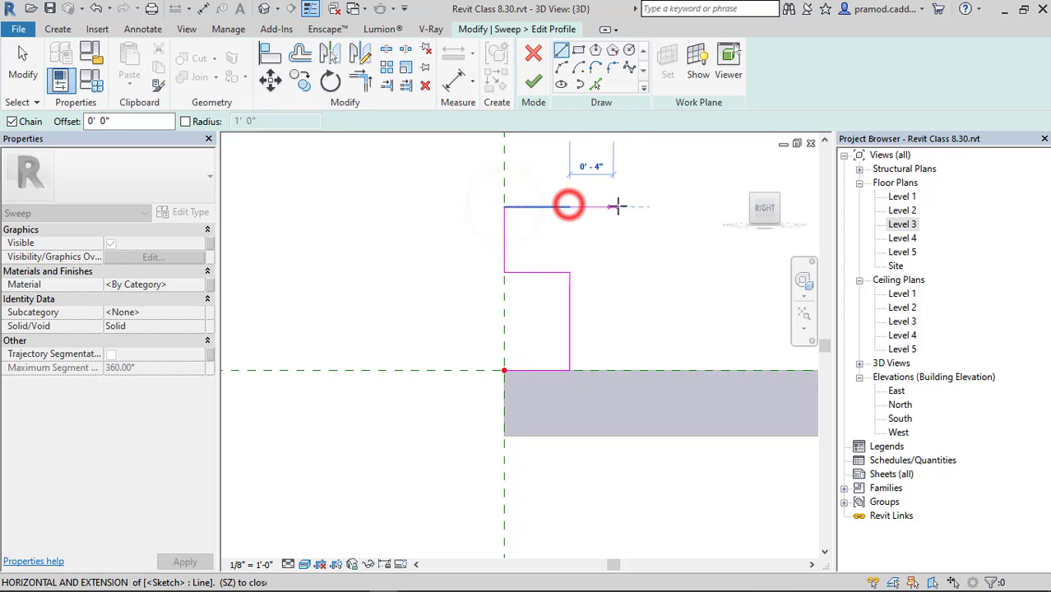
pyautogui.click(635, 371)
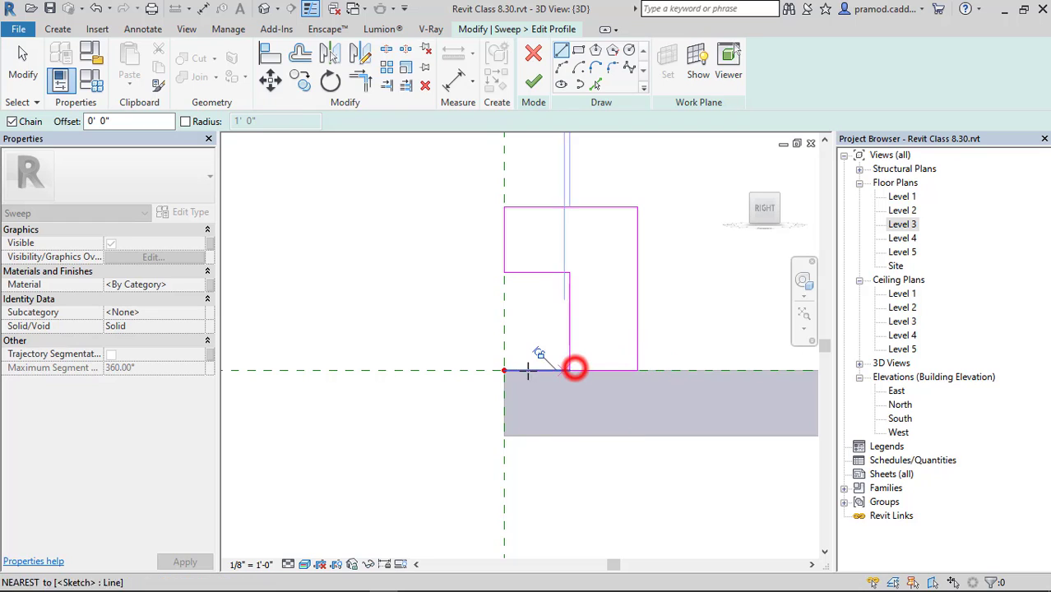
pyautogui.press('Escape')
pyautogui.press('Escape')
# Step: Finish the second profile and complete the parapet sweep around the rear roof slab
pyautogui.click(533, 80)
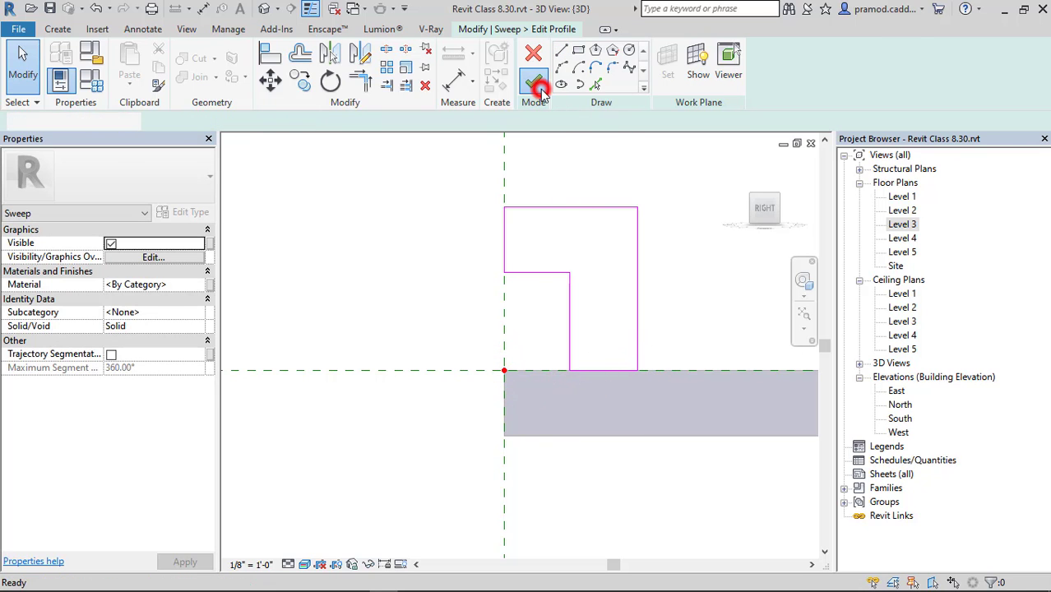
pyautogui.scroll(-8, 466, 362)
pyautogui.keyDown('shift'); pyautogui.moveTo(547, 367); pyautogui.dragTo(622, 407, button='middle'); pyautogui.keyUp('shift')
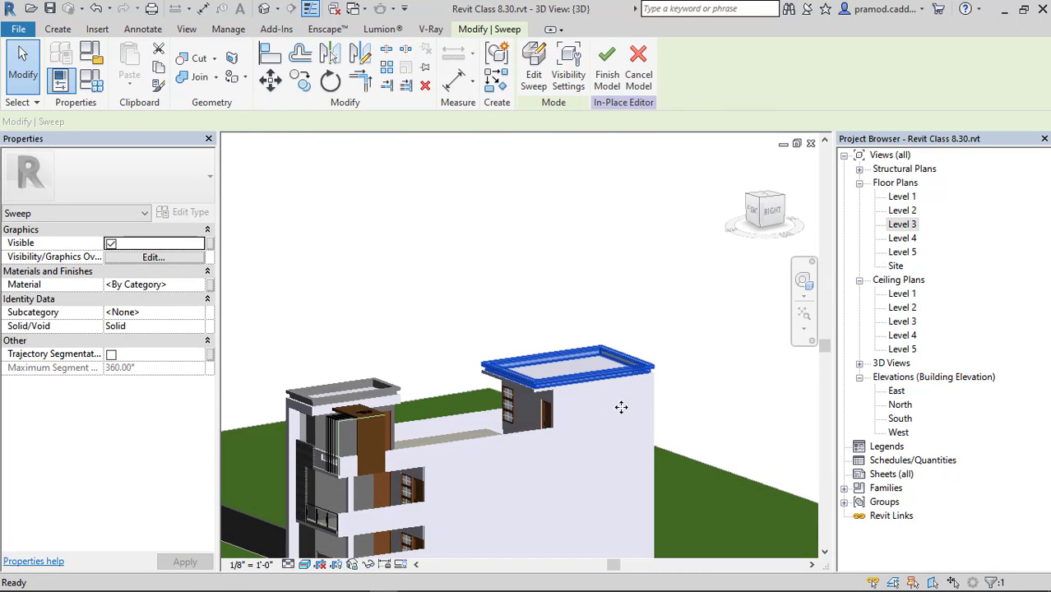
# Step: Assign the 1.gray material to both roof parapet sweeps and finish the in-place model
pyautogui.press('Escape')
pyautogui.moveTo(560, 449); pyautogui.dragTo(630, 411, button='middle')
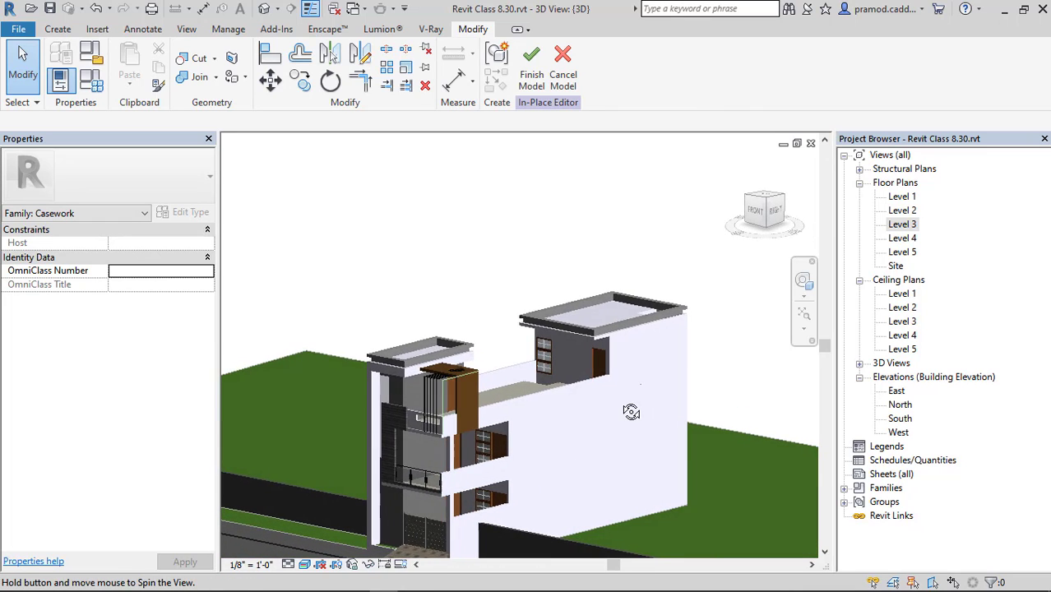
pyautogui.scroll(3, 439, 372)
pyautogui.click(383, 336)
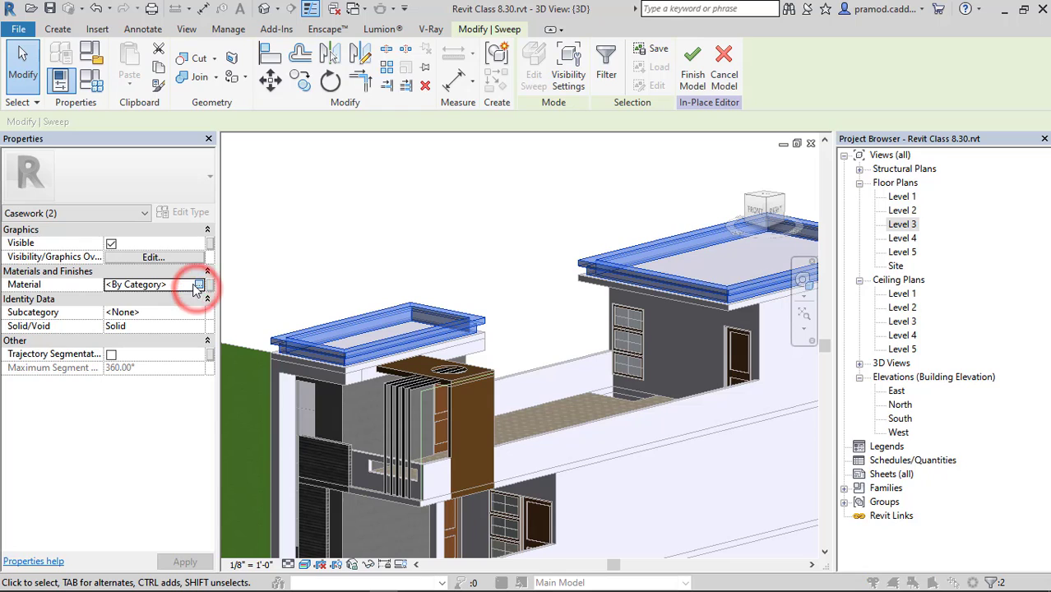
pyautogui.click(198, 285)
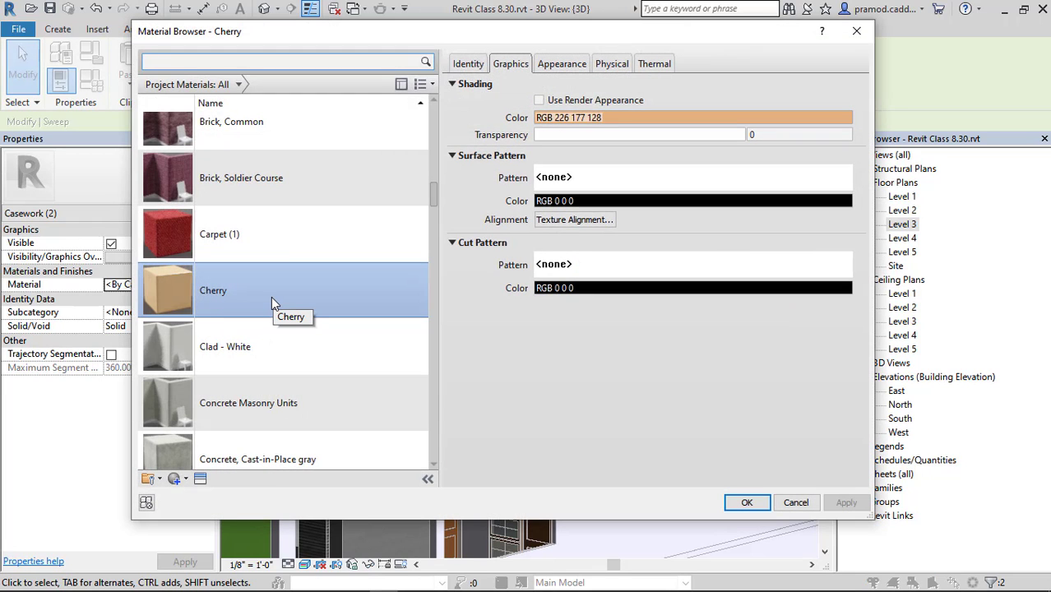
pyautogui.scroll(10, 285, 229)
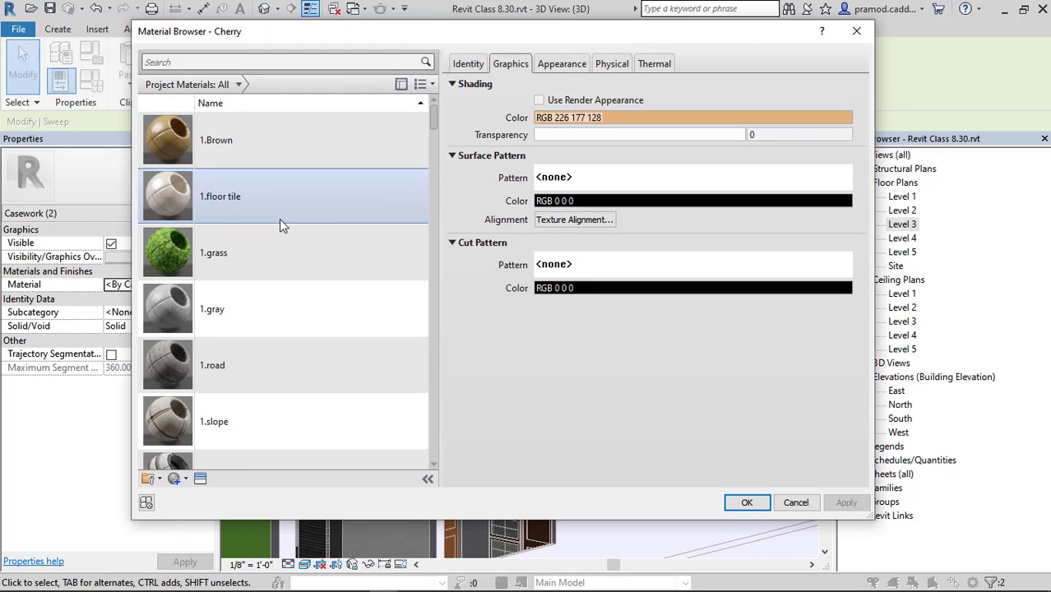
pyautogui.click(233, 329)
pyautogui.click(732, 503)
pyautogui.keyDown('shift'); pyautogui.moveTo(515, 297); pyautogui.dragTo(650, 329, button='middle'); pyautogui.keyUp('shift')
pyautogui.click(524, 80)
# Step: Paint the front roof slab's top and front edge faces with the 1.gray material
pyautogui.keyDown('shift'); pyautogui.moveTo(409, 327); pyautogui.dragTo(430, 354, button='middle'); pyautogui.keyUp('shift')
pyautogui.scroll(3, 432, 328)
pyautogui.press('p')
pyautogui.press('t')
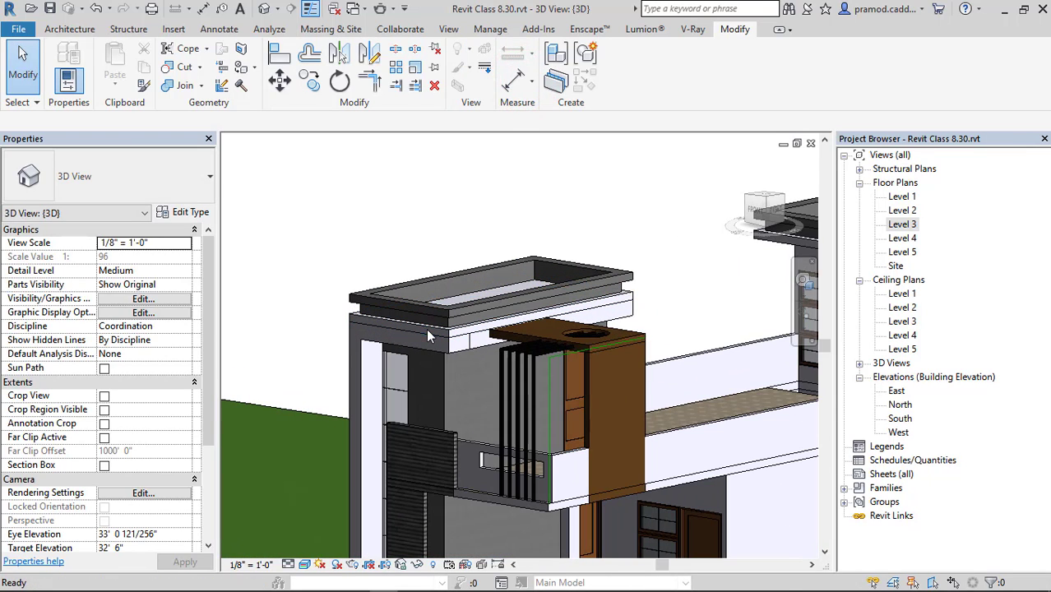
pyautogui.click(862, 348)
pyautogui.keyDown('shift'); pyautogui.moveTo(535, 309); pyautogui.dragTo(512, 363, button='middle'); pyautogui.keyUp('shift')
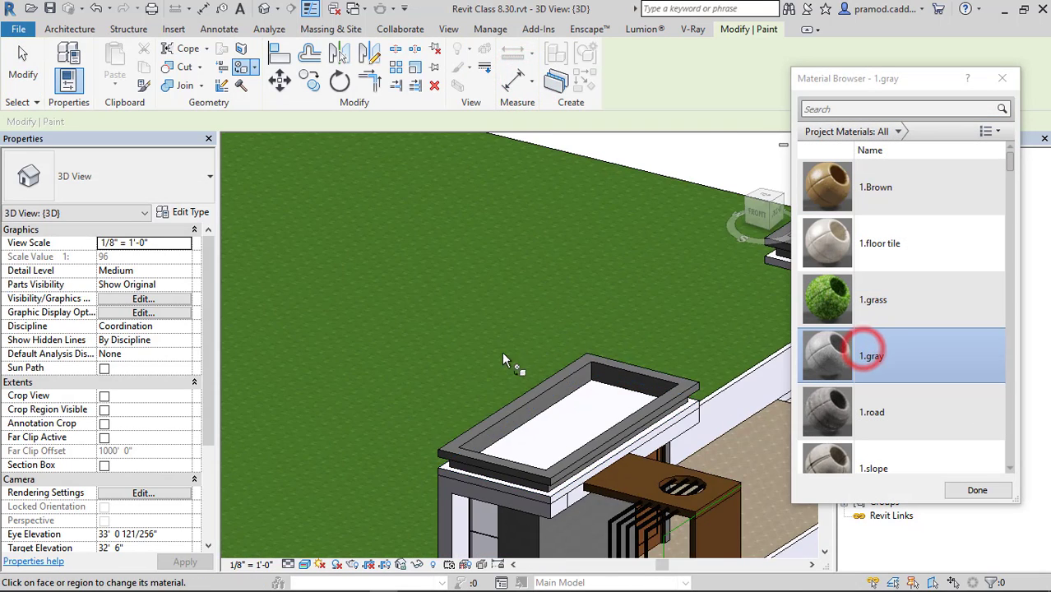
pyautogui.scroll(4, 460, 498)
pyautogui.click(430, 457)
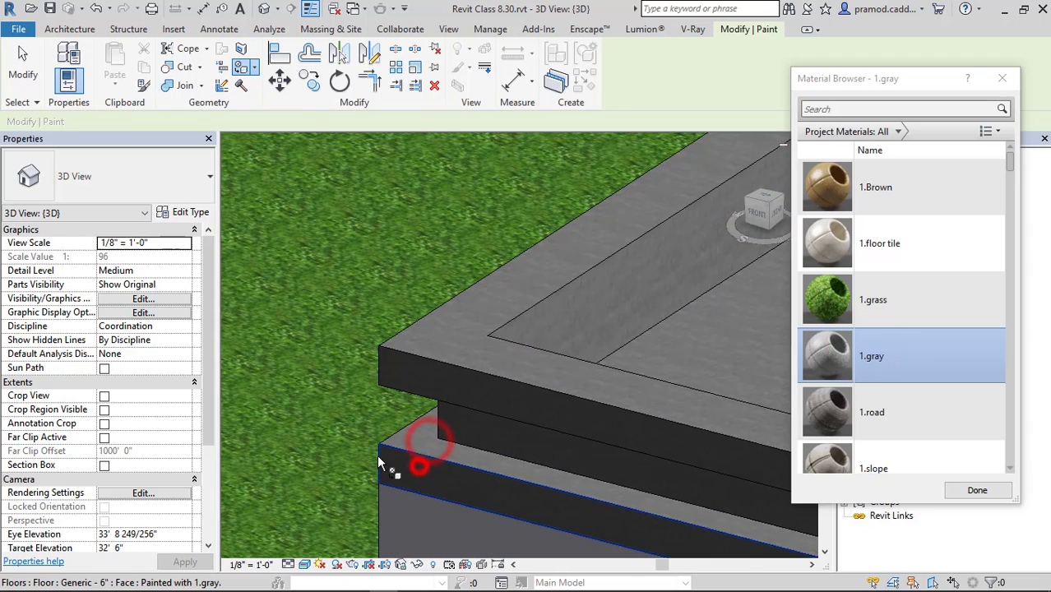
# Step: Paint the remaining side edges of the front roof slab with 1.gray
pyautogui.scroll(-3, 467, 476)
pyautogui.moveTo(675, 518)
pyautogui.mouseDown(button='middle')
pyautogui.moveTo(472, 368)
pyautogui.moveTo(592, 347)
pyautogui.moveTo(550, 300)
pyautogui.moveTo(431, 326)
pyautogui.moveTo(436, 354)
pyautogui.mouseUp(button='middle')
pyautogui.scroll(2, 508, 370)
pyautogui.click(544, 377)
pyautogui.scroll(-4, 484, 355)
pyautogui.scroll(-3, 484, 354)
pyautogui.moveTo(449, 246); pyautogui.dragTo(448, 401, button='middle')
pyautogui.scroll(6, 433, 362)
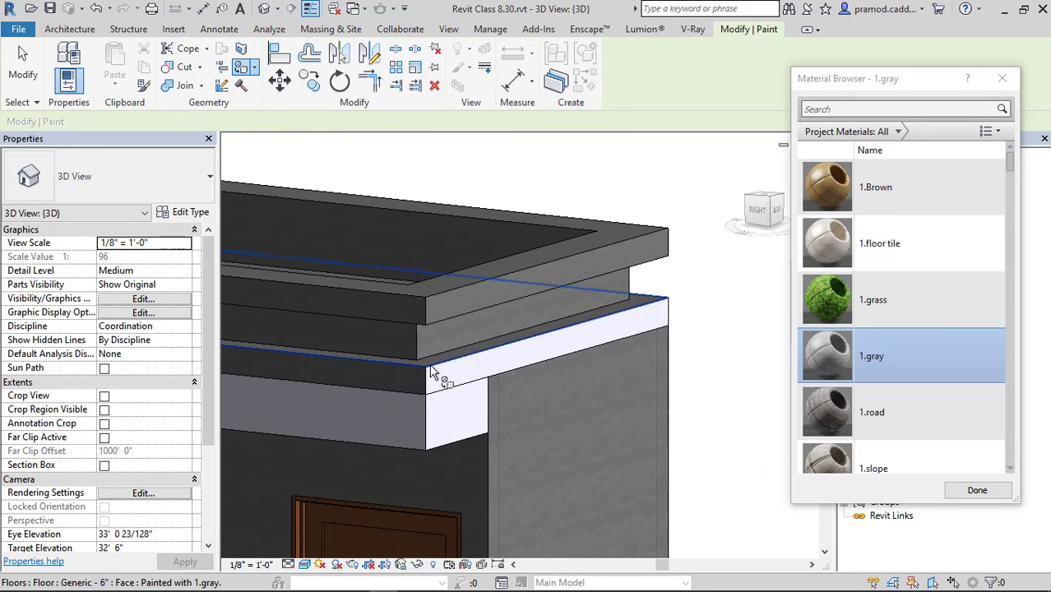
pyautogui.click(437, 372)
# Step: Paint the first edge face and the top surface of the rear stair-room roof slab with 1.gray
pyautogui.scroll(-3, 439, 371)
pyautogui.moveTo(625, 402); pyautogui.dragTo(260, 313, button='middle')
pyautogui.scroll(3, 450, 374)
pyautogui.click(452, 377)
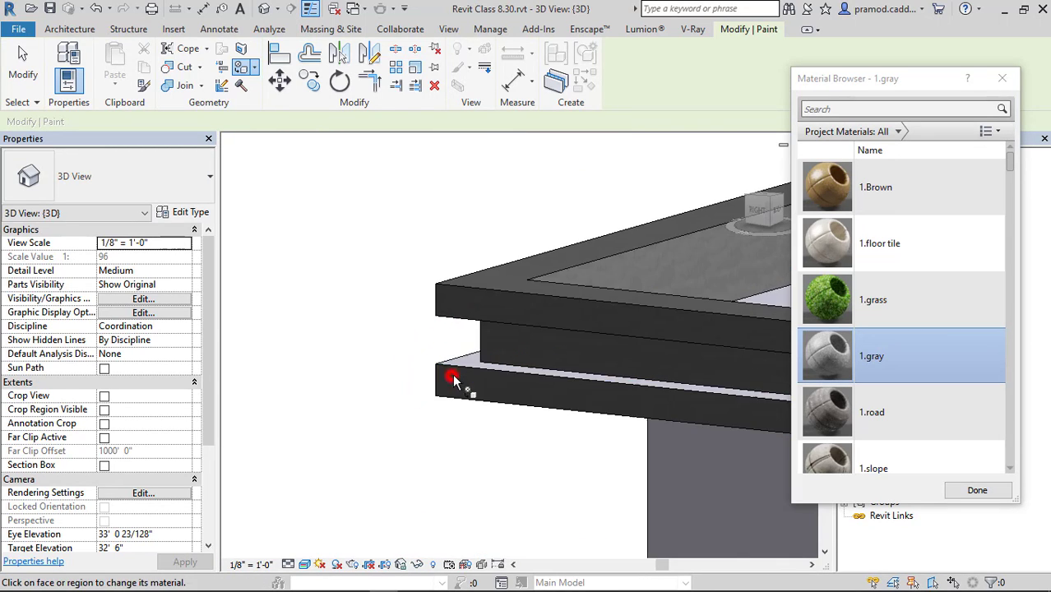
pyautogui.scroll(4, 462, 362)
pyautogui.click(474, 353)
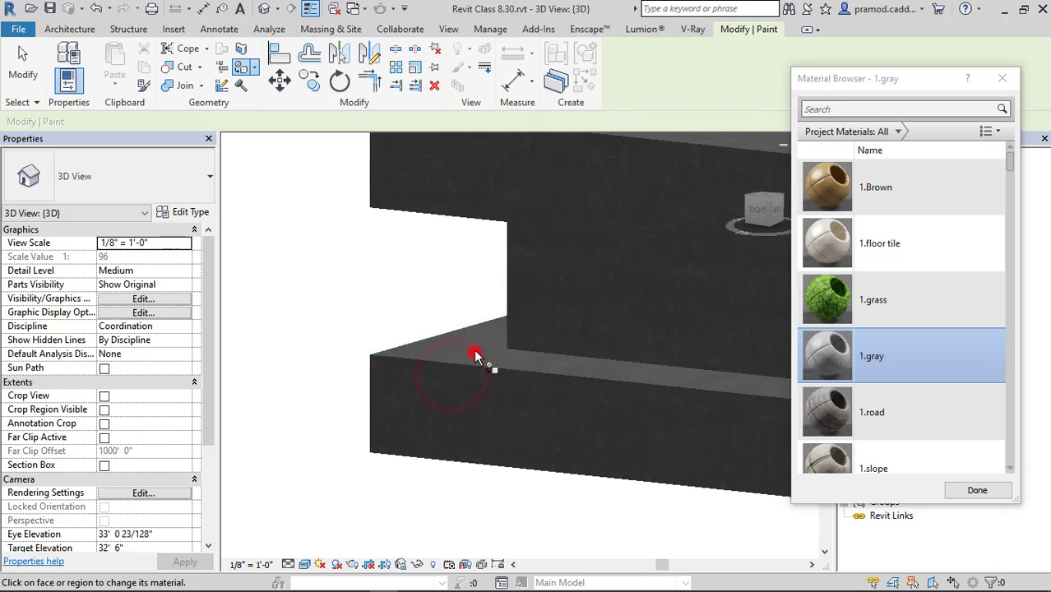
pyautogui.click(429, 343)
pyautogui.click(375, 380)
# Step: Paint the rear roof slab's remaining edge faces with 1.gray and end the Paint command
pyautogui.scroll(-6, 383, 379)
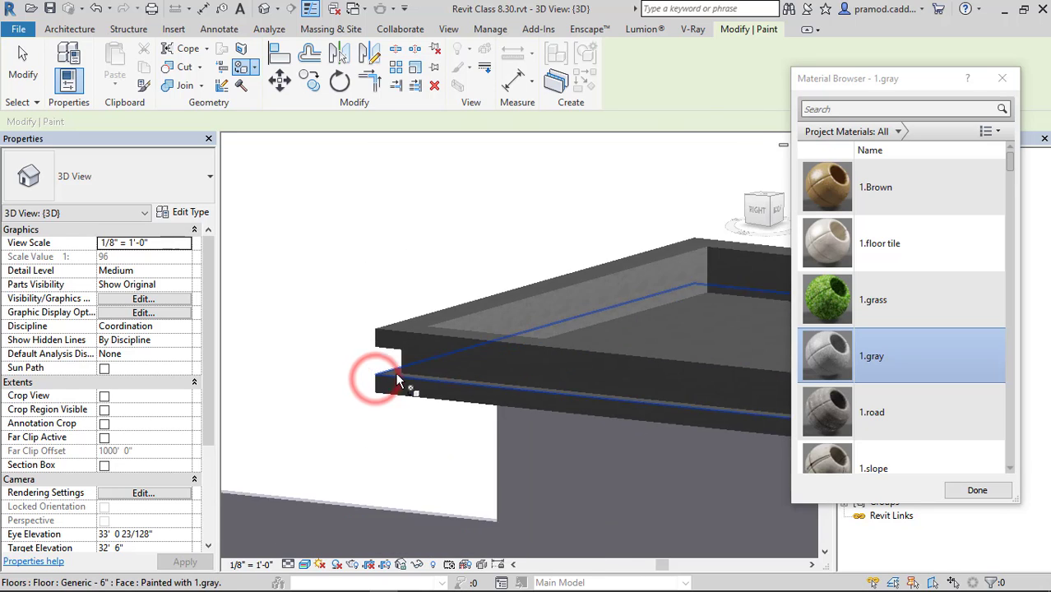
pyautogui.moveTo(663, 406); pyautogui.dragTo(556, 380, button='middle')
pyautogui.scroll(3, 556, 380)
pyautogui.scroll(4, 549, 376)
pyautogui.click(457, 327)
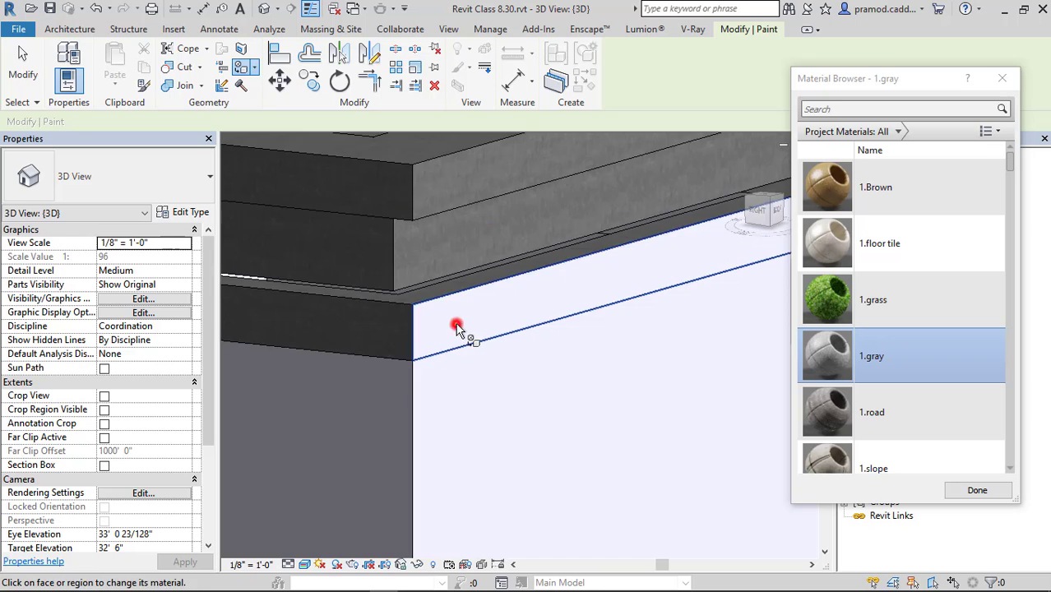
pyautogui.scroll(-7, 401, 353)
pyautogui.scroll(-3, 378, 358)
pyautogui.keyDown('shift'); pyautogui.moveTo(380, 362); pyautogui.dragTo(751, 395, button='middle'); pyautogui.keyUp('shift')
pyautogui.scroll(6, 357, 359)
pyautogui.scroll(4, 489, 303)
pyautogui.click(577, 257)
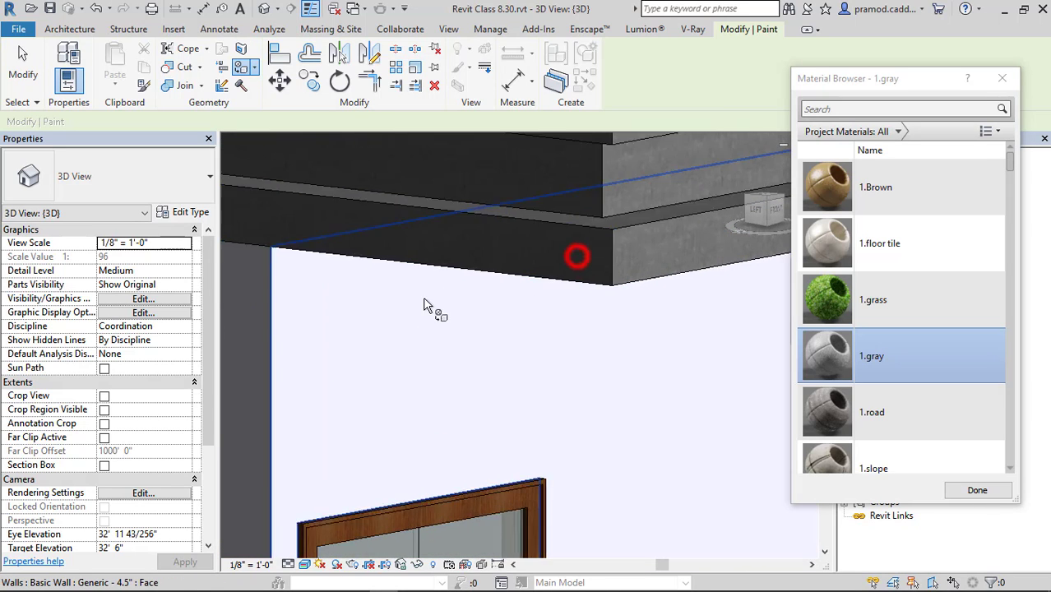
pyautogui.scroll(-8, 428, 303)
pyautogui.moveTo(530, 349)
pyautogui.keyDown('shift'); pyautogui.mouseDown(button='middle')
pyautogui.moveTo(406, 352)
pyautogui.moveTo(514, 343)
pyautogui.moveTo(589, 322)
pyautogui.mouseUp(button='middle'); pyautogui.keyUp('shift')
pyautogui.press('Escape')
# Step: On the Level 4 floor plan, prepare a new wall with an unconnected height of 4"
pyautogui.scroll(10, 485, 353)
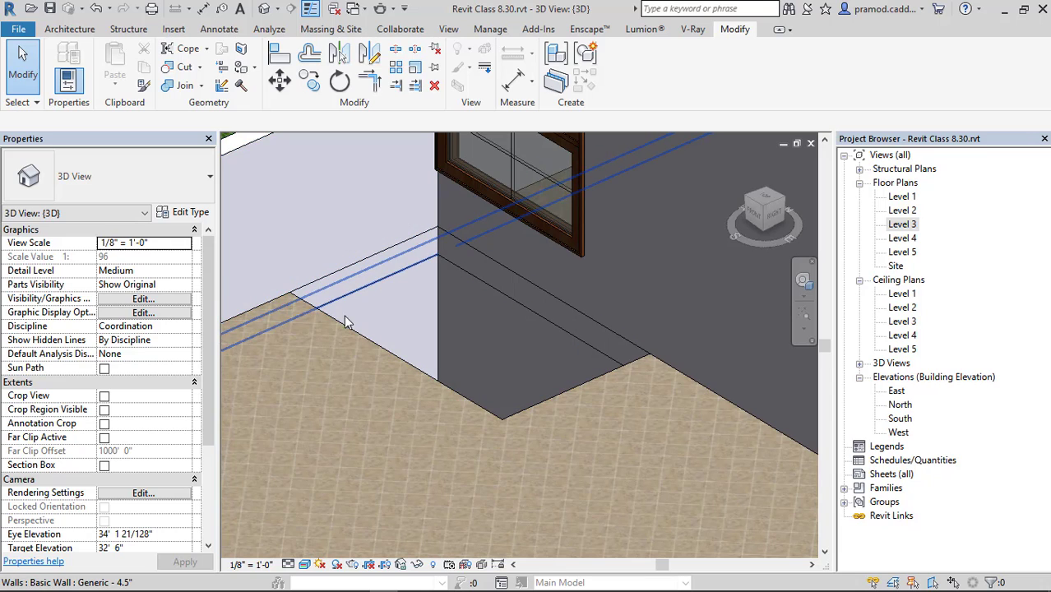
pyautogui.scroll(-3, 364, 317)
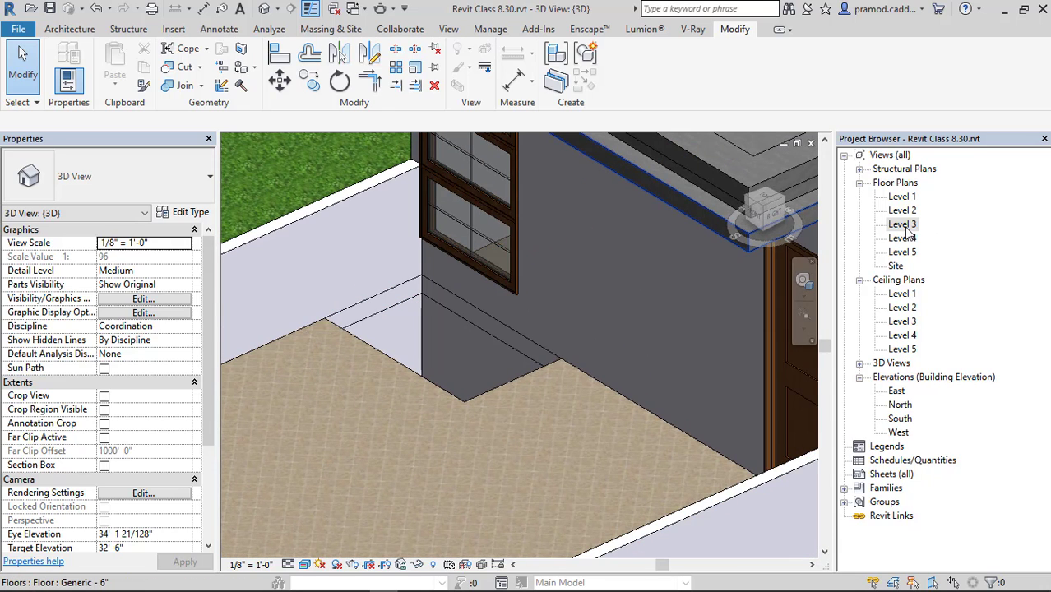
pyautogui.doubleClick(905, 238)
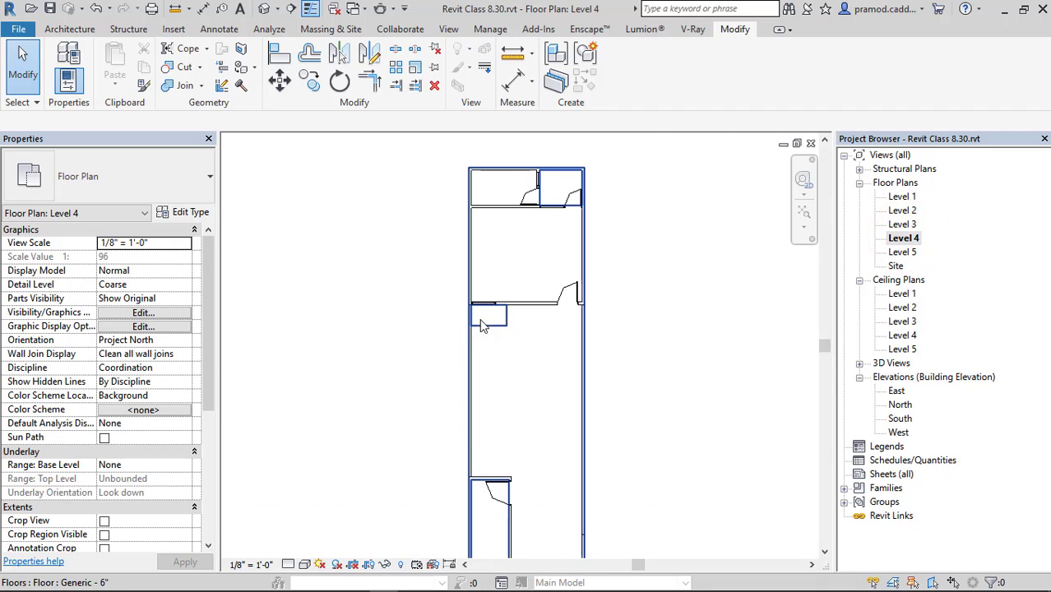
pyautogui.click(82, 30)
pyautogui.click(65, 59)
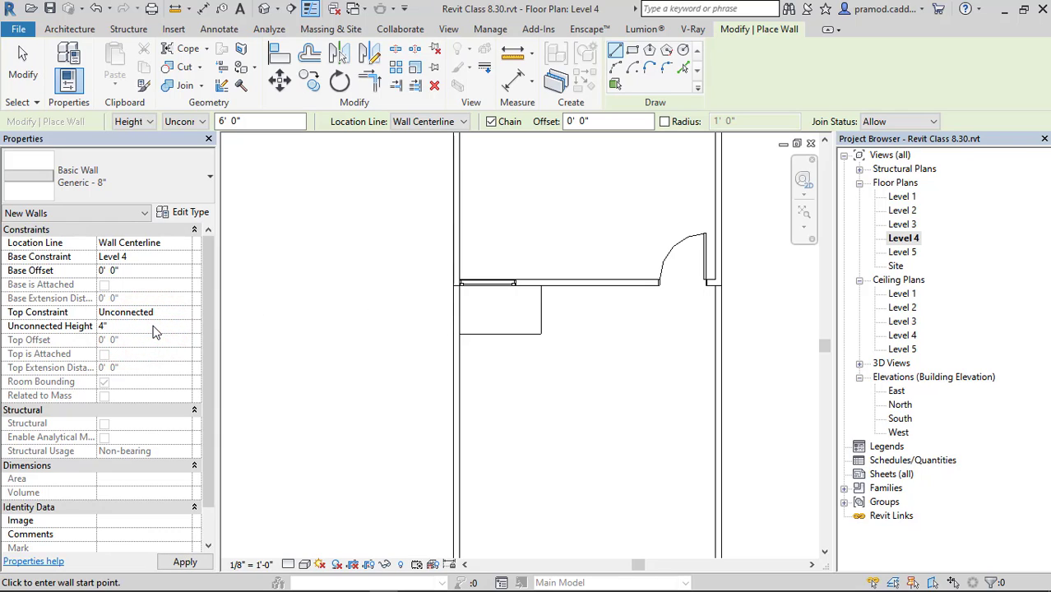
pyautogui.scroll(2, 477, 329)
pyautogui.click(428, 341)
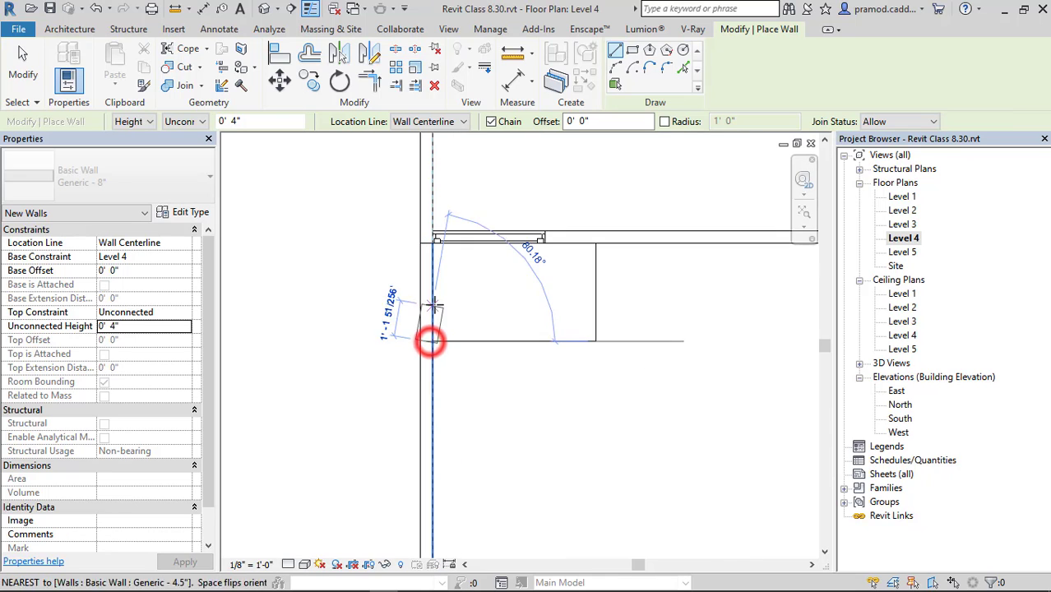
pyautogui.press('Escape')
pyautogui.scroll(2, 449, 308)
pyautogui.click(421, 367)
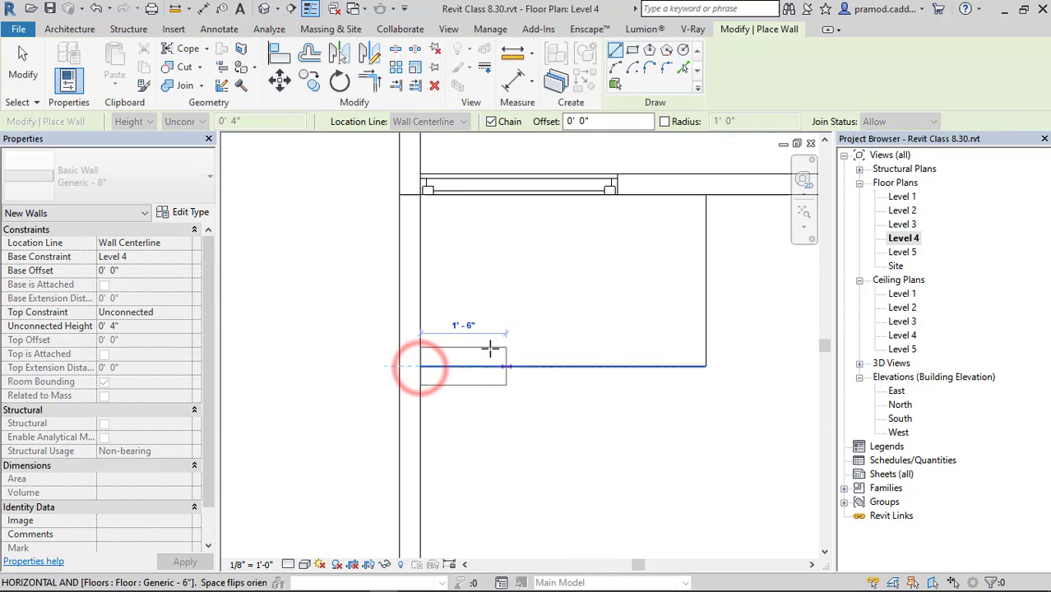
pyautogui.press('Escape')
# Step: Draw Generic - 4.5" curb walls along the floor opening's two open edges, with the location line set to Finish Face: Exterior
pyautogui.click(177, 168)
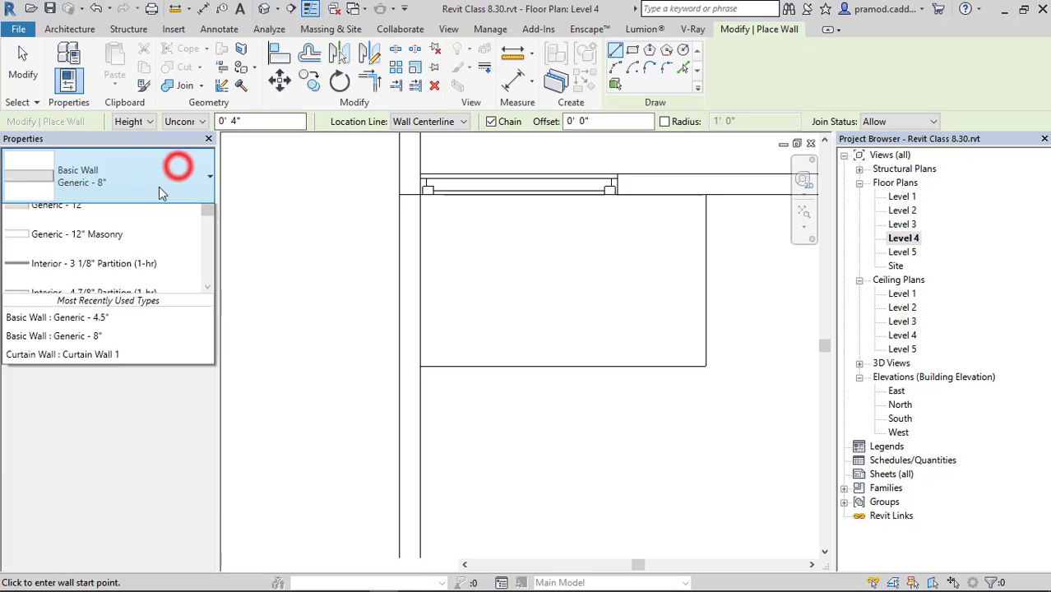
pyautogui.scroll(3, 125, 296)
pyautogui.click(107, 359)
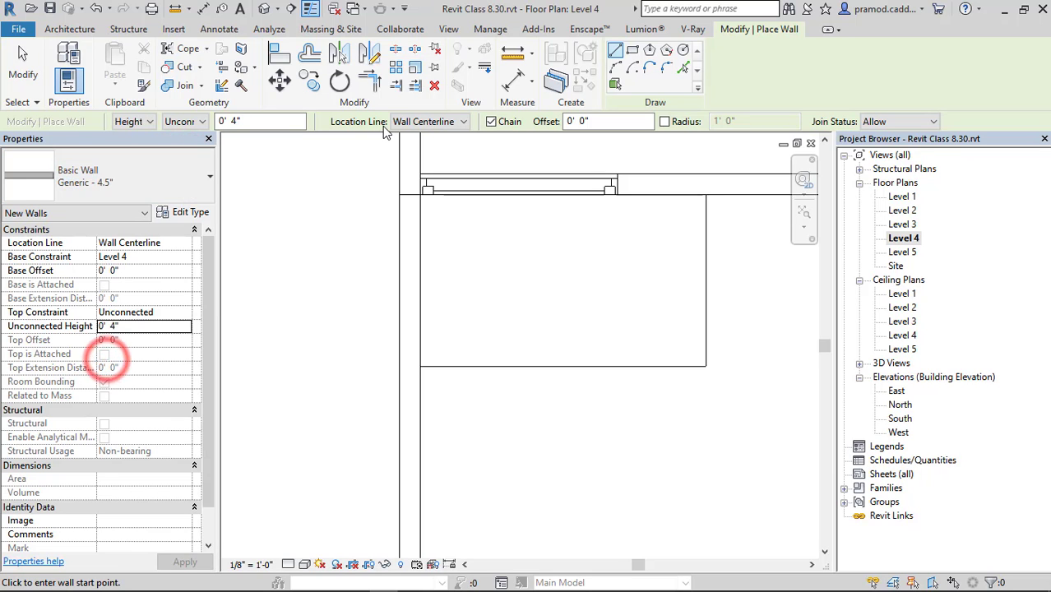
pyautogui.click(418, 120)
pyautogui.click(432, 155)
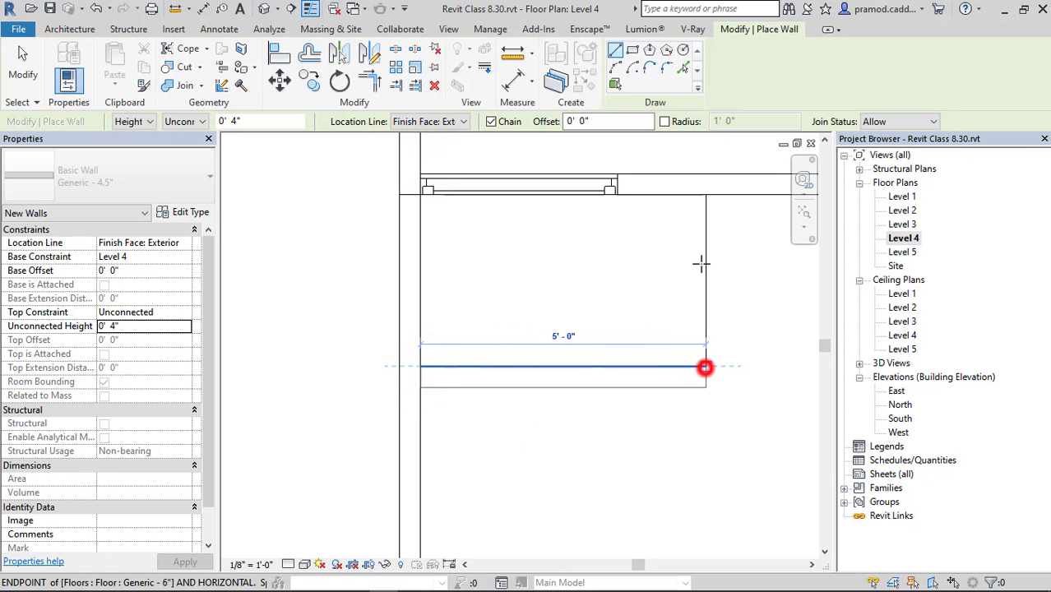
pyautogui.click(704, 192)
pyautogui.scroll(-3, 563, 308)
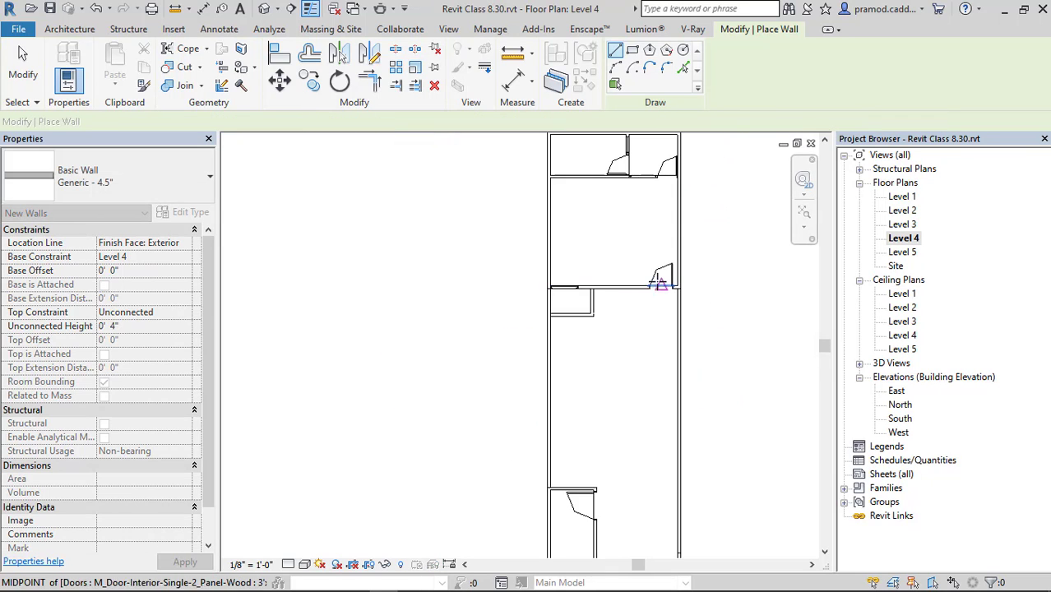
pyautogui.moveTo(660, 284); pyautogui.dragTo(556, 360, button='middle')
pyautogui.press('Escape')
pyautogui.press('Escape')
# Step: Return to the 3D view and start a new in-place model in the Casework category
pyautogui.click(264, 8)
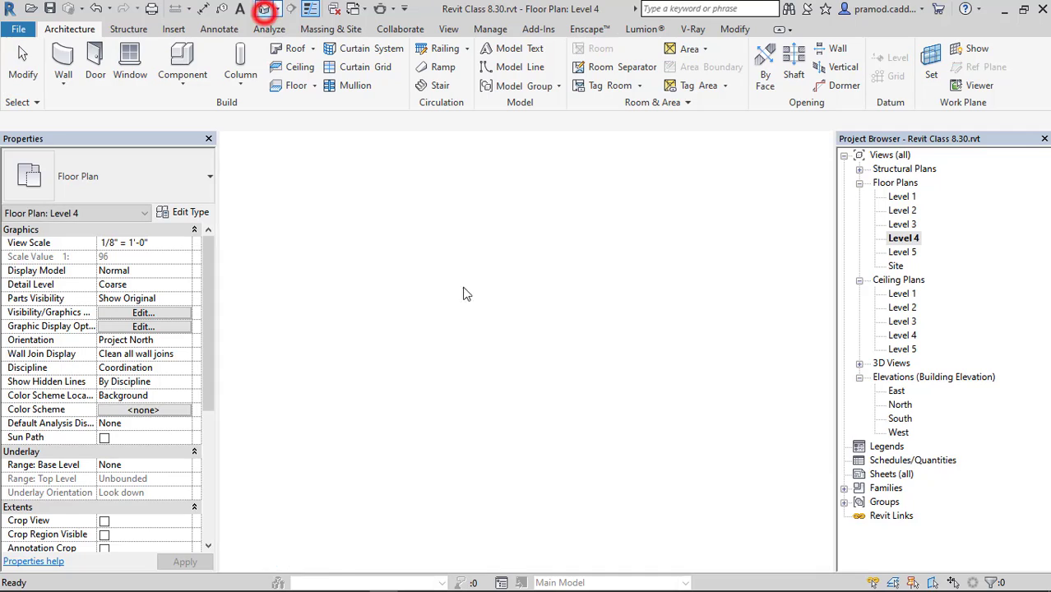
pyautogui.scroll(1, 437, 350)
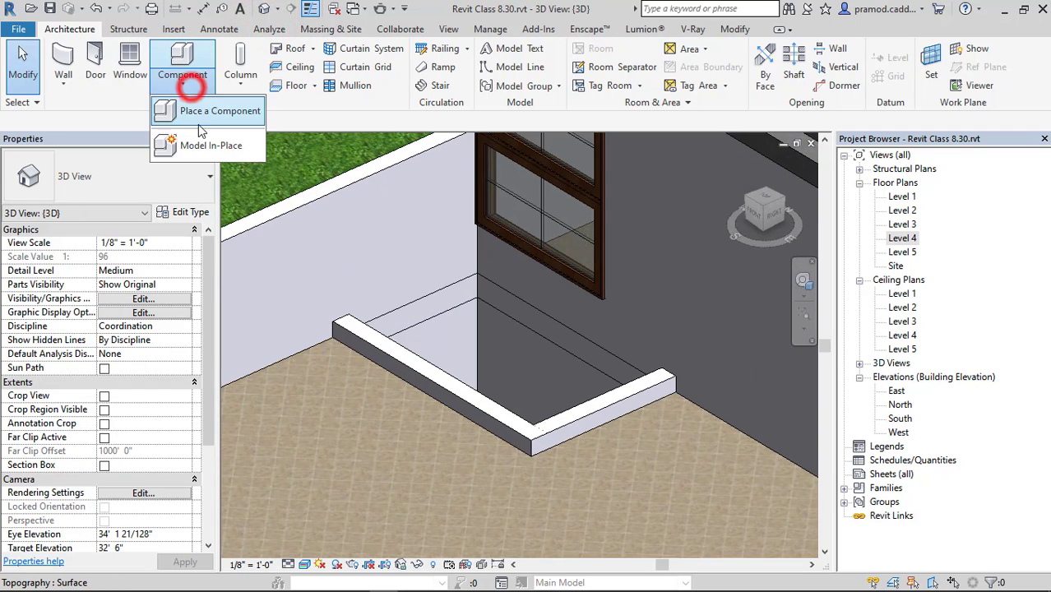
pyautogui.click(199, 138)
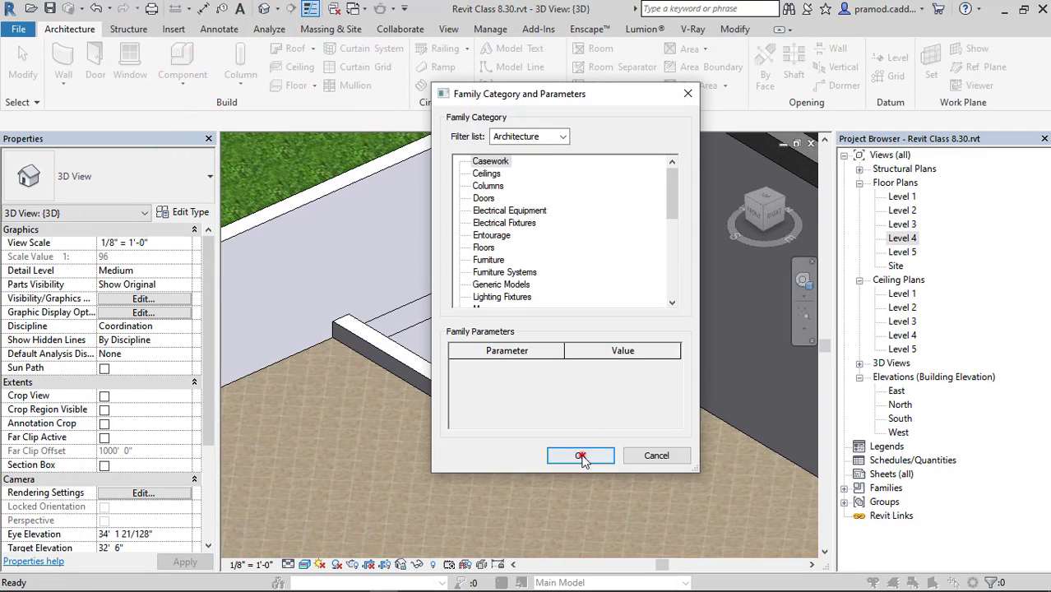
pyautogui.click(580, 456)
pyautogui.click(689, 207)
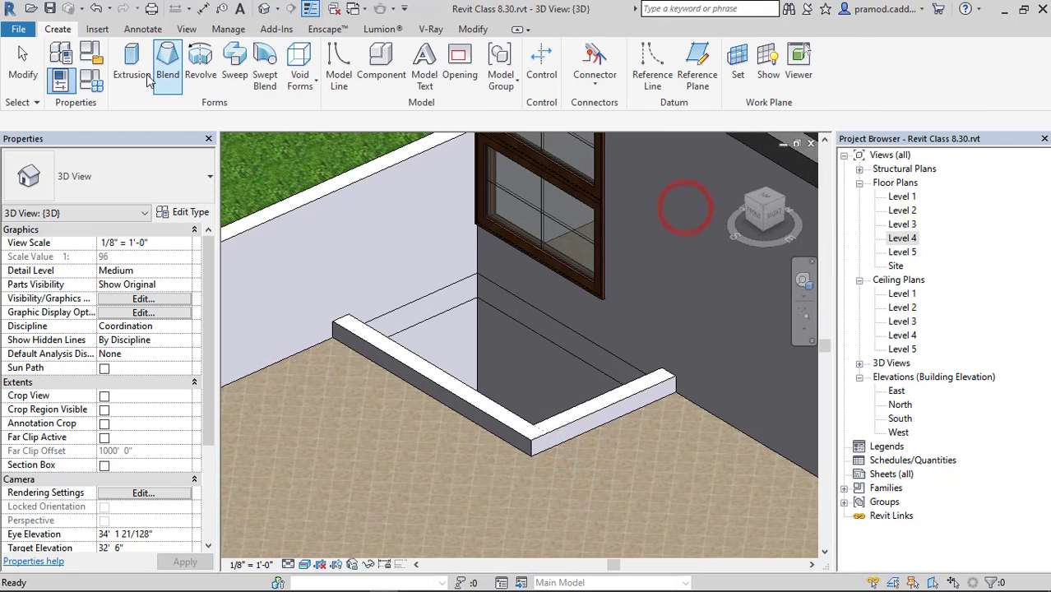
# Step: Start an Extrusion on the floor slab's edge face inside the opening and sketch a small rectangle near the wall corner
pyautogui.click(131, 70)
pyautogui.click(668, 62)
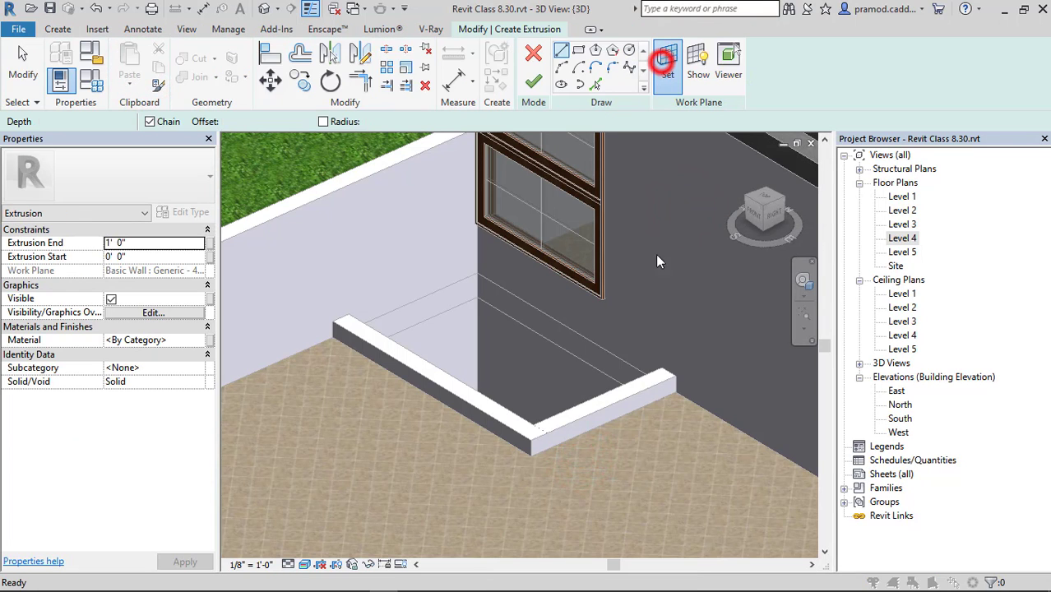
pyautogui.click(840, 259)
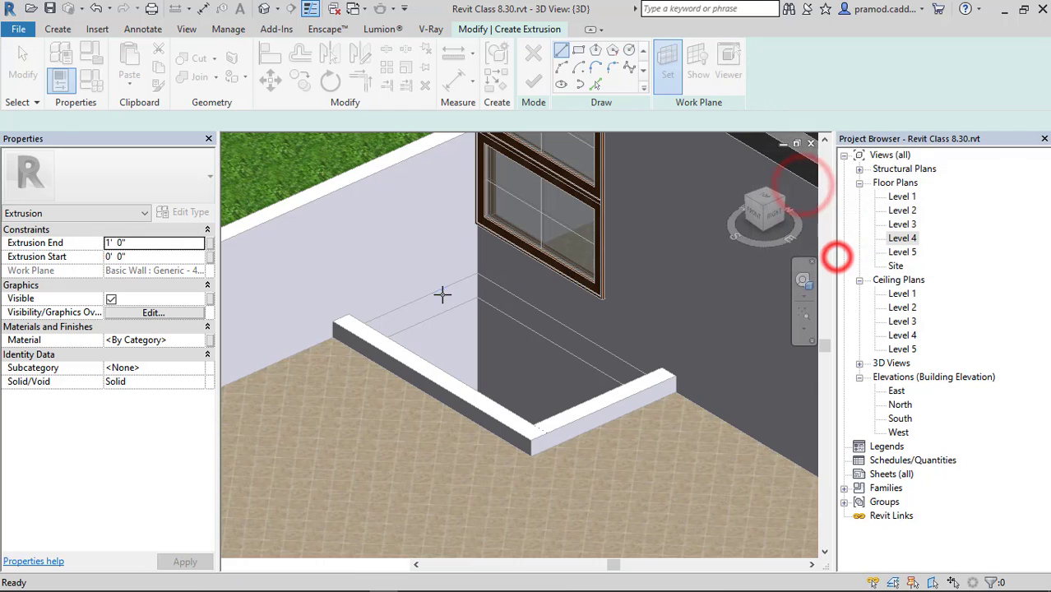
pyautogui.click(437, 304)
pyautogui.click(578, 50)
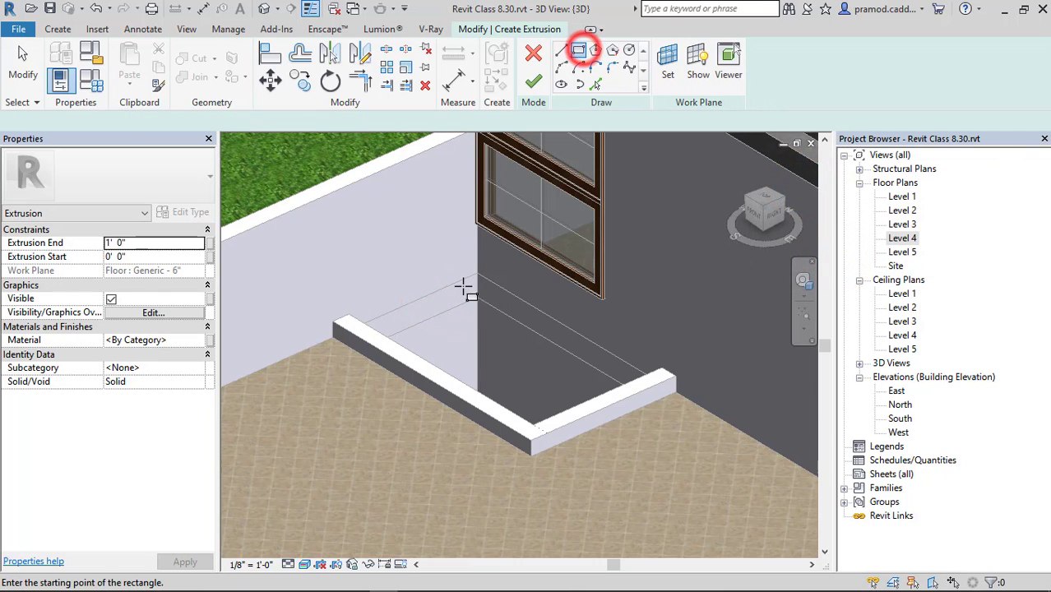
pyautogui.scroll(5, 523, 260)
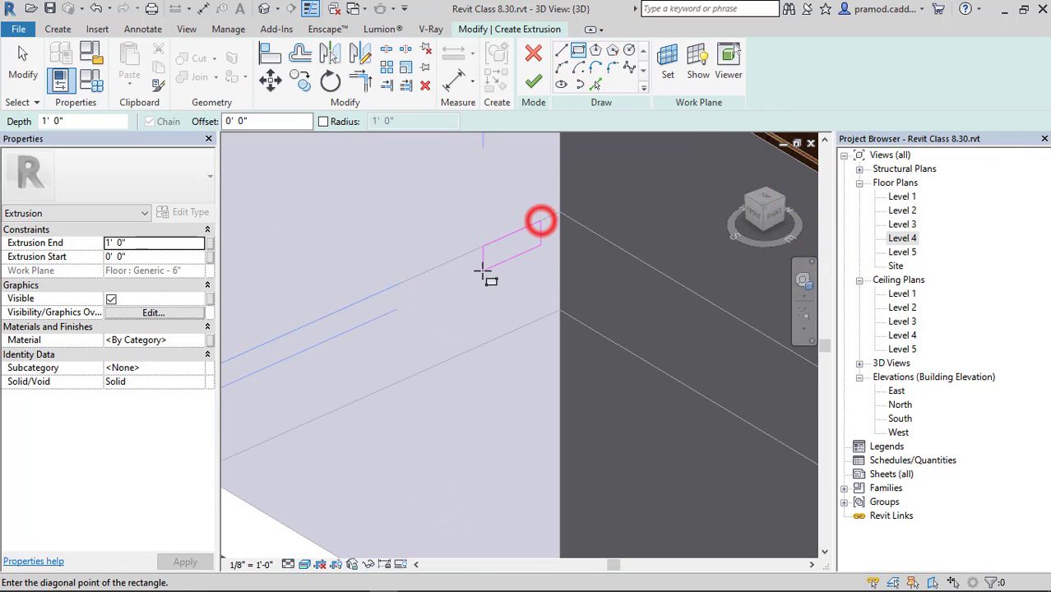
pyautogui.click(492, 272)
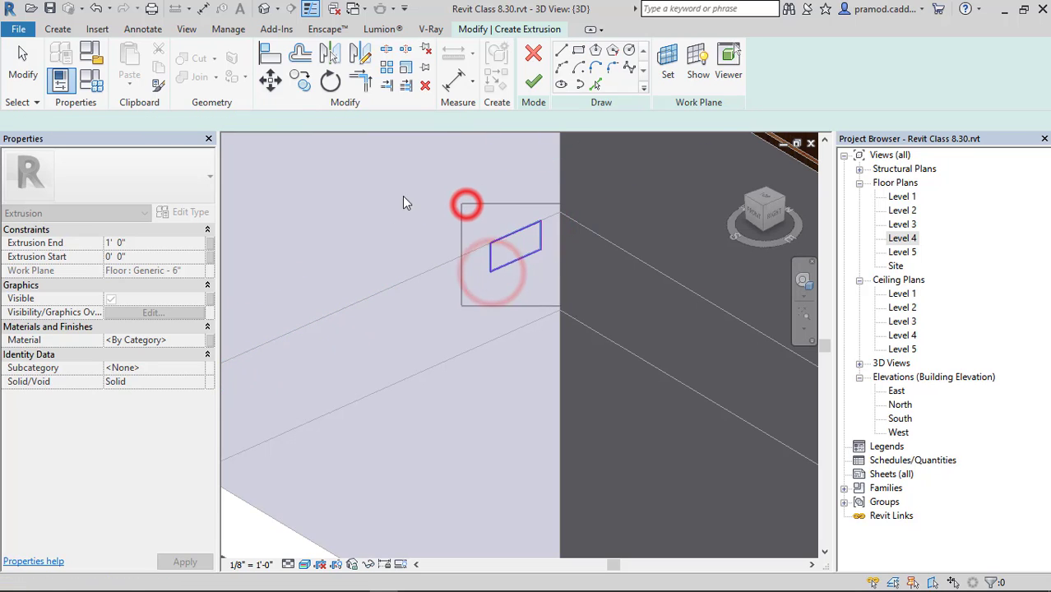
pyautogui.click(301, 79)
pyautogui.click(560, 217)
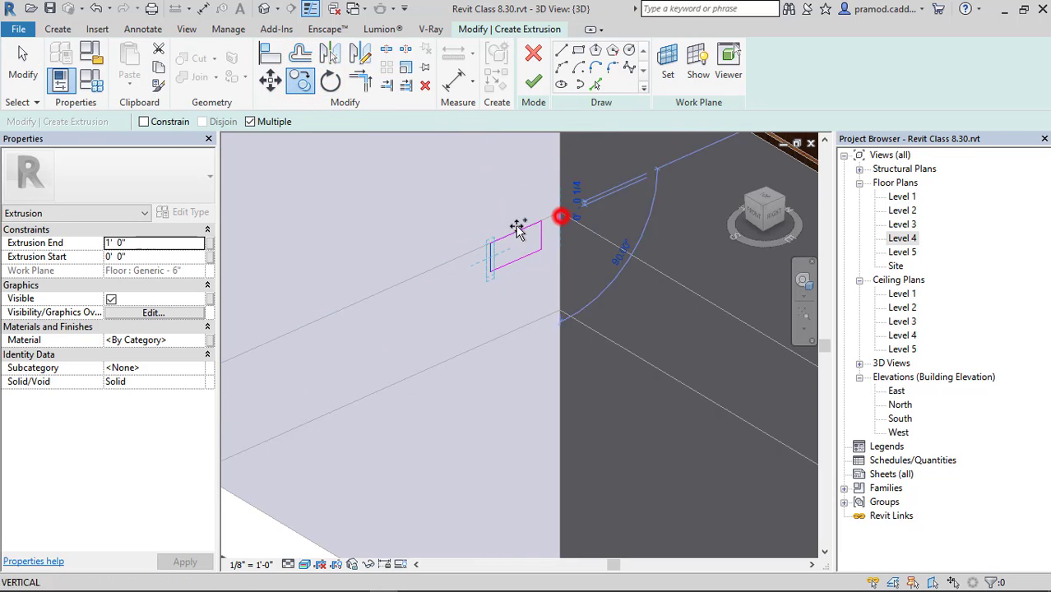
pyautogui.click(489, 246)
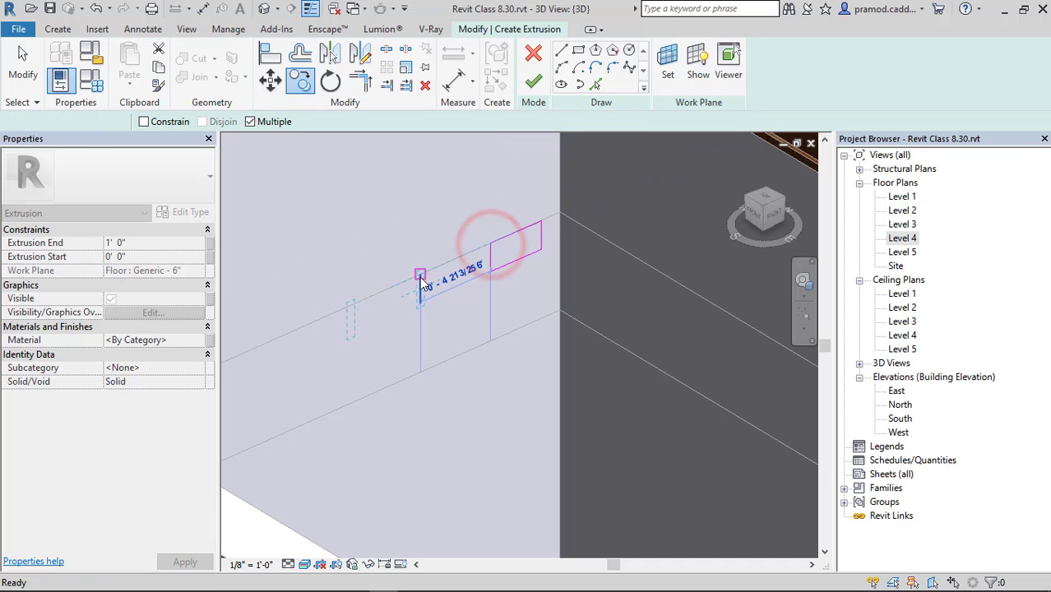
pyautogui.click(397, 263)
# Step: Copy the small rectangle repeatedly at equal spacing along the slab edge up to the curb wall and finish the extrusion sketch
pyautogui.moveTo(451, 216); pyautogui.dragTo(563, 310)
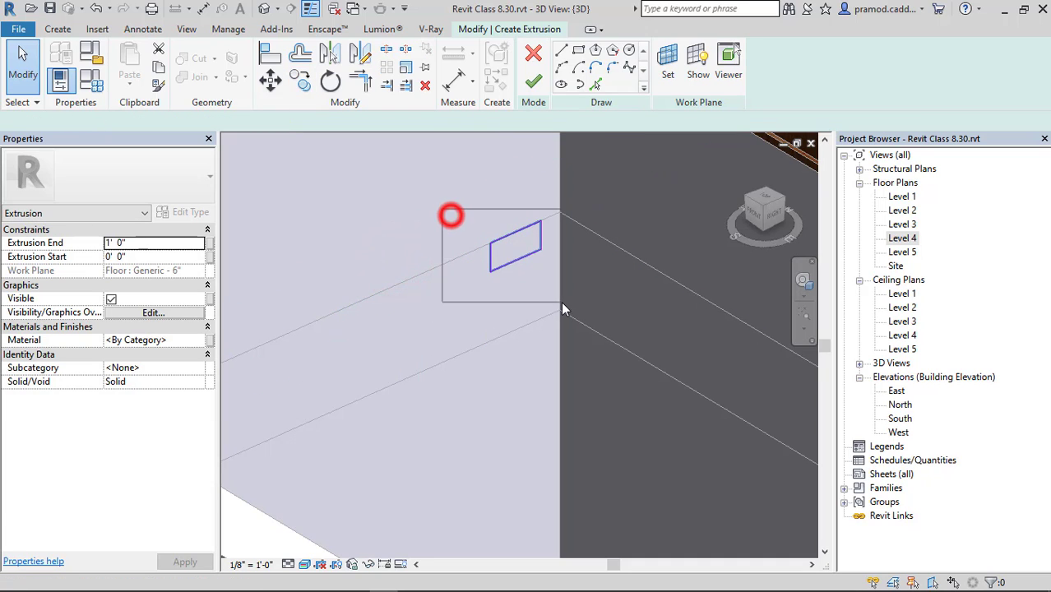
pyautogui.click(301, 80)
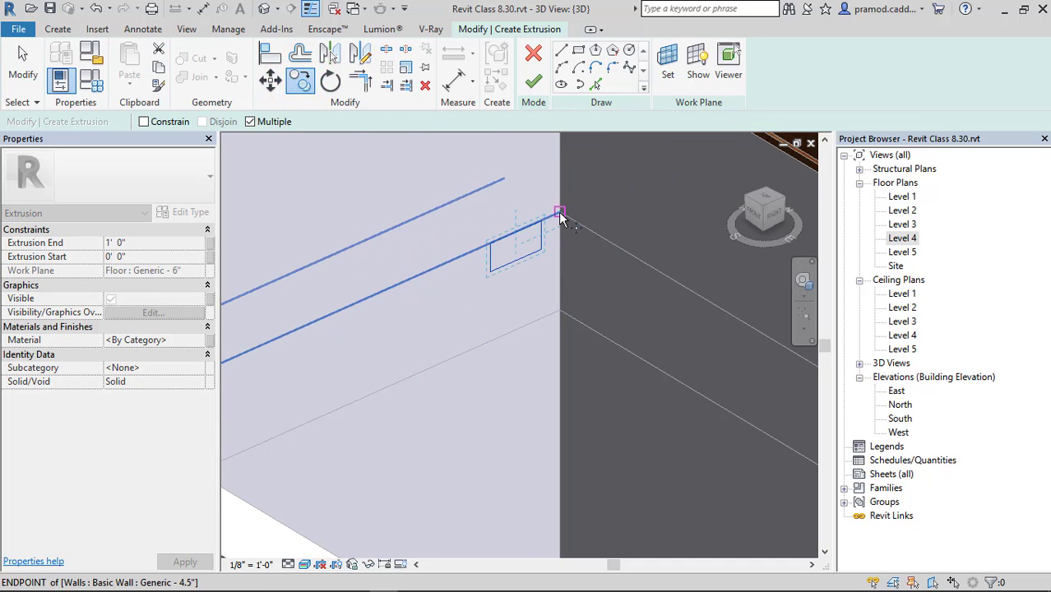
pyautogui.click(491, 246)
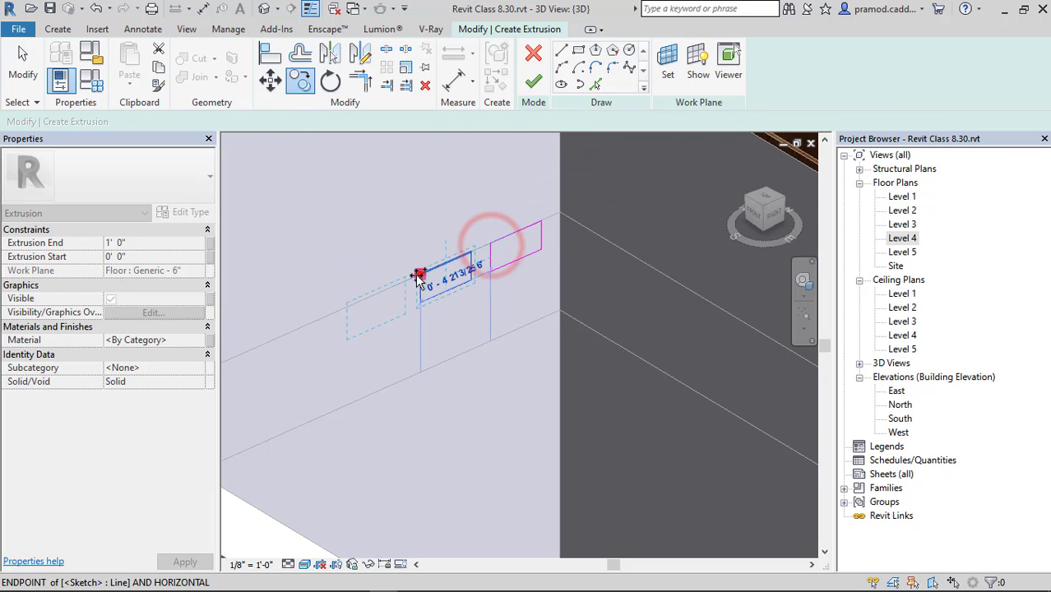
pyautogui.click(420, 274)
pyautogui.click(351, 310)
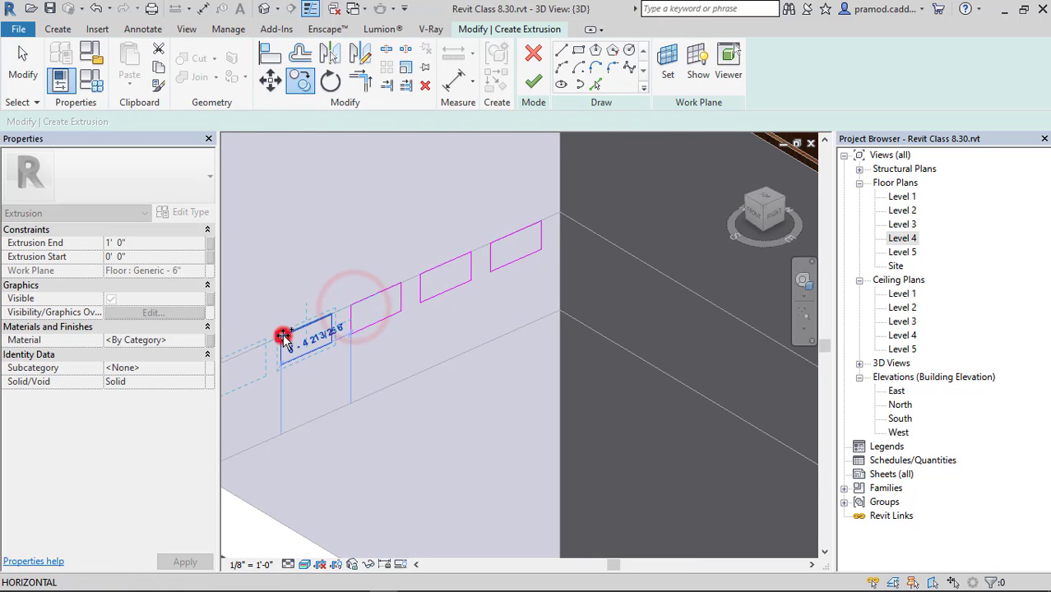
pyautogui.keyDown('shift'); pyautogui.moveTo(281, 333); pyautogui.dragTo(486, 584, button='middle'); pyautogui.keyUp('shift')
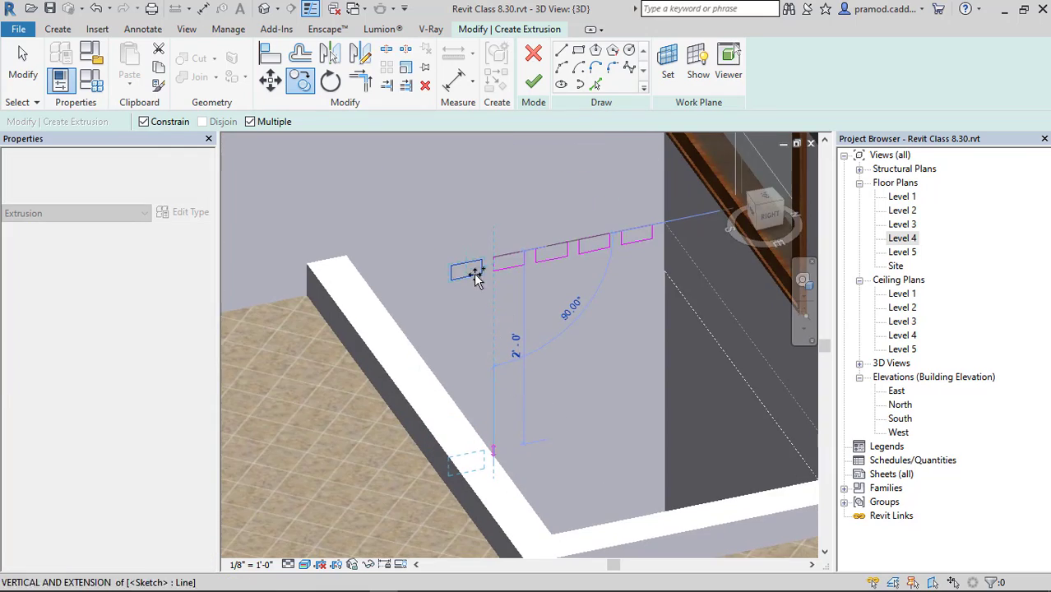
pyautogui.scroll(1, 474, 274)
pyautogui.click(443, 254)
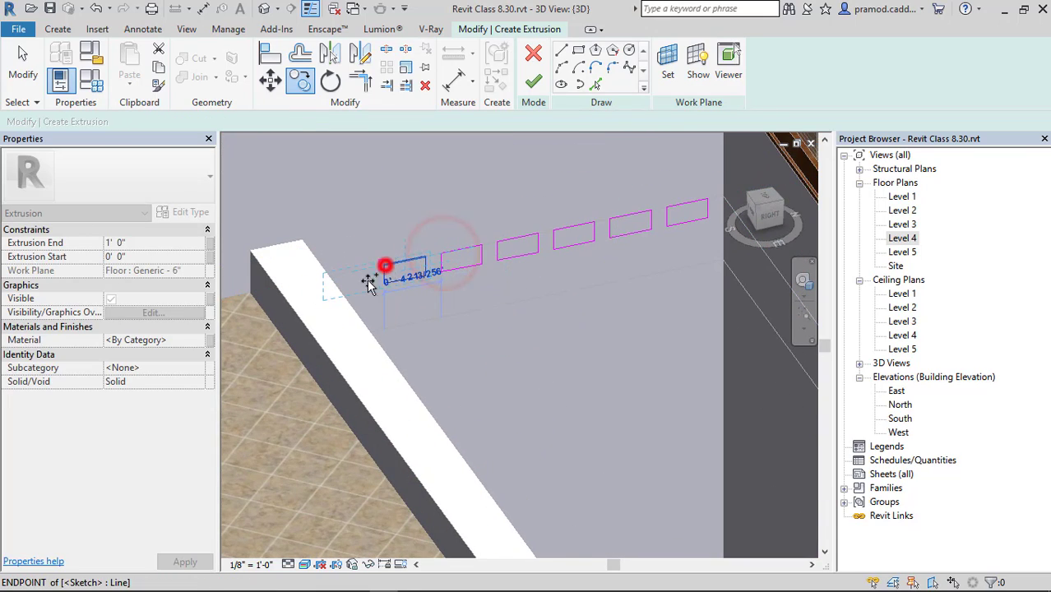
pyautogui.scroll(-4, 353, 317)
pyautogui.click(531, 81)
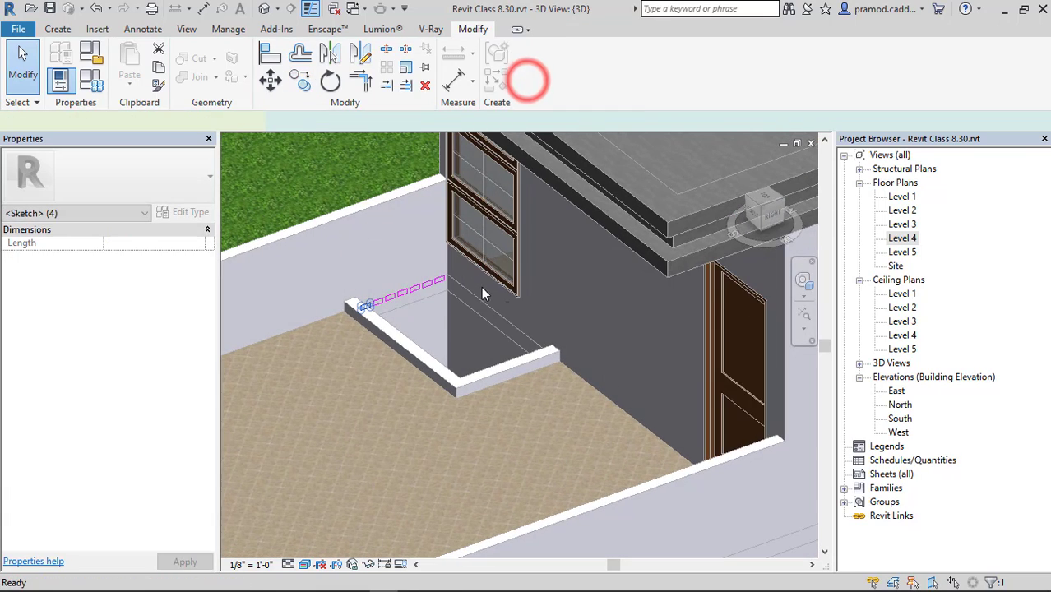
# Step: Stretch the extruded bars across the floor opening to the opposite curb, to a depth of 5' 0"
pyautogui.keyDown('shift'); pyautogui.moveTo(482, 294); pyautogui.dragTo(537, 336, button='middle'); pyautogui.keyUp('shift')
pyautogui.press('Escape')
pyautogui.click(431, 308)
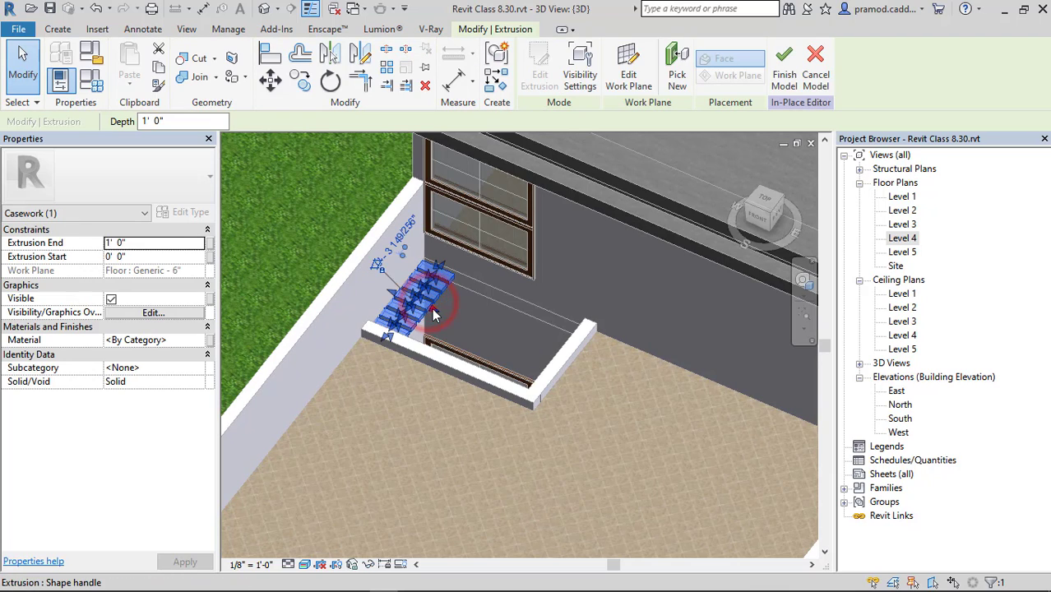
pyautogui.moveTo(432, 307); pyautogui.dragTo(564, 362)
pyautogui.click(725, 393)
pyautogui.keyDown('shift'); pyautogui.moveTo(329, 333); pyautogui.dragTo(283, 306, button='middle'); pyautogui.keyUp('shift')
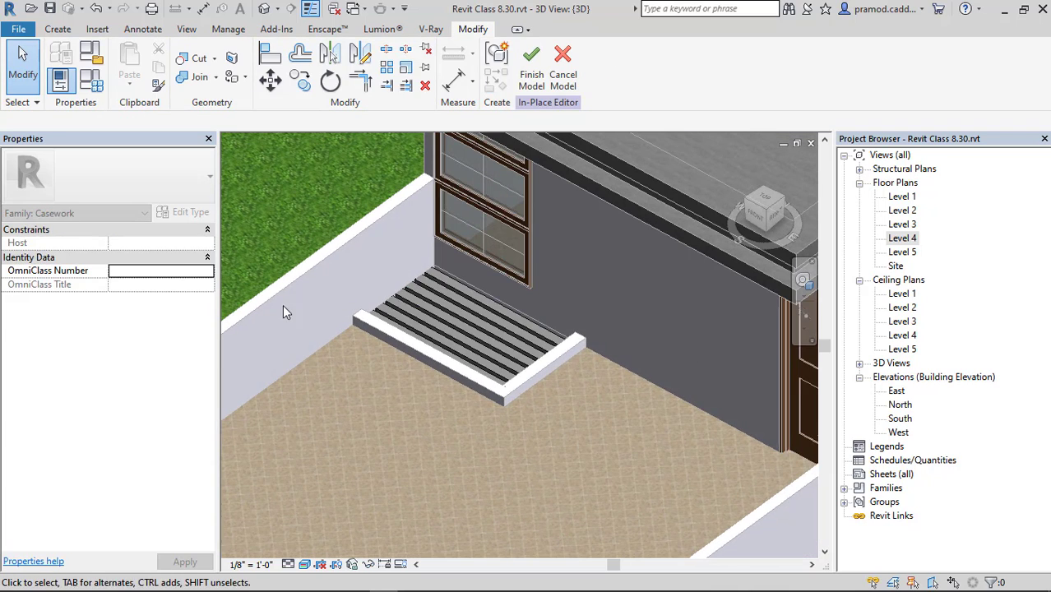
# Step: Assign the Iron, Ductile material to the extruded bars and finish the in-place model
pyautogui.click(469, 320)
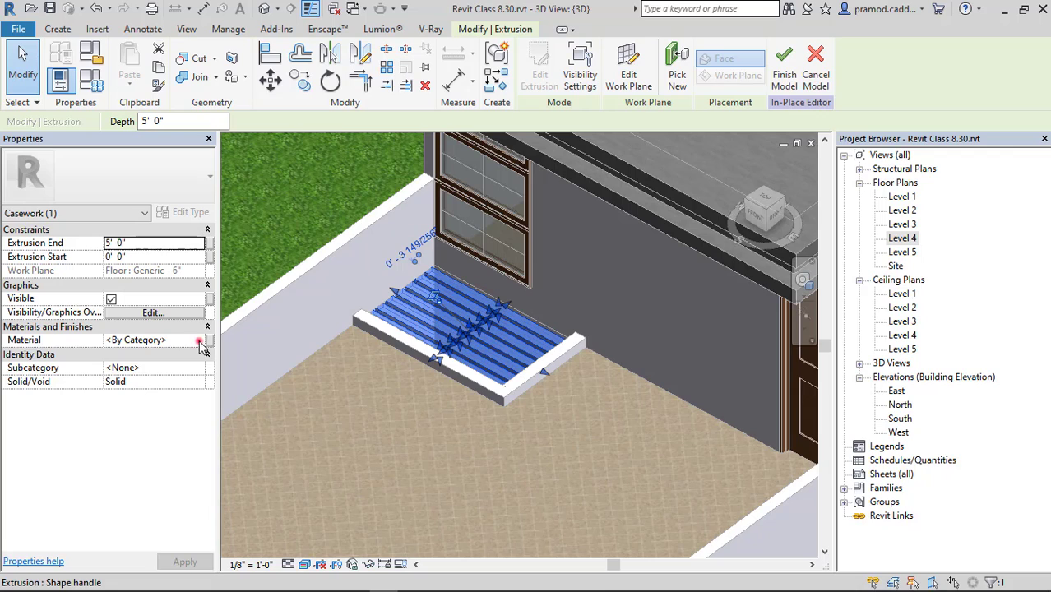
pyautogui.click(200, 341)
pyautogui.scroll(-6, 339, 333)
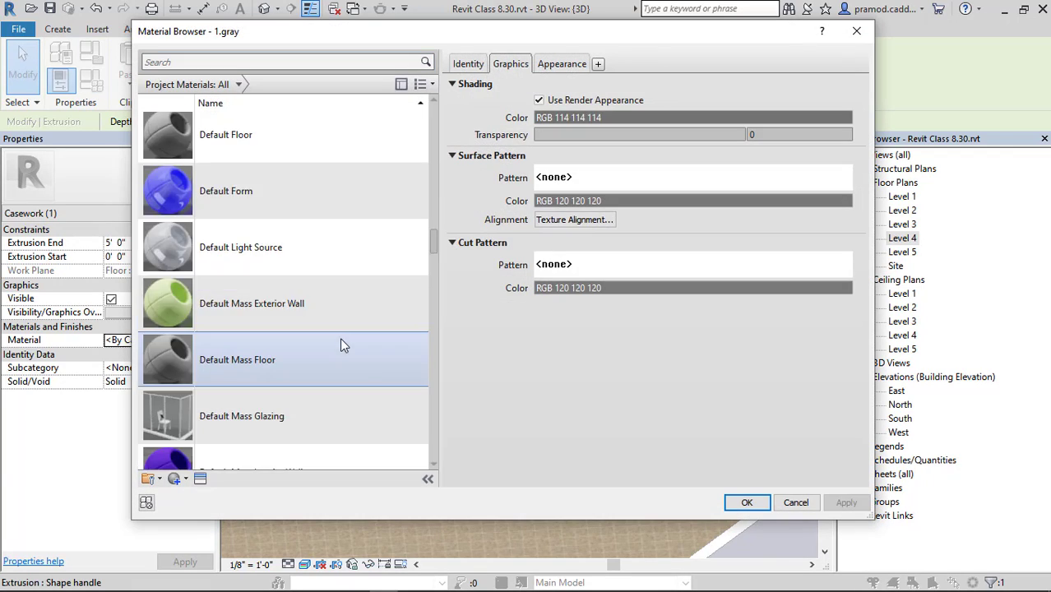
pyautogui.click(286, 408)
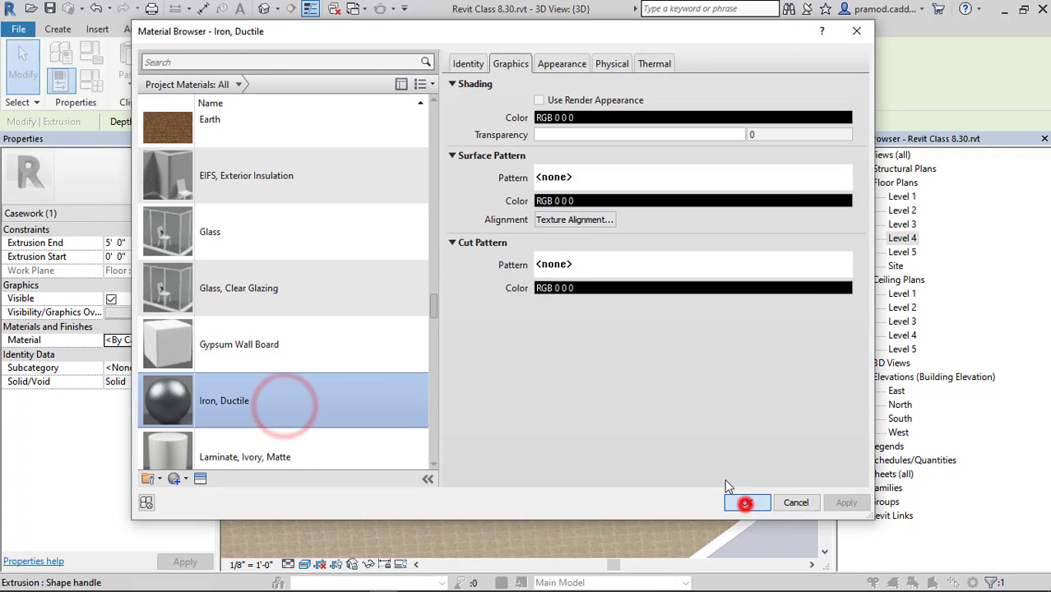
pyautogui.click(746, 502)
pyautogui.click(790, 50)
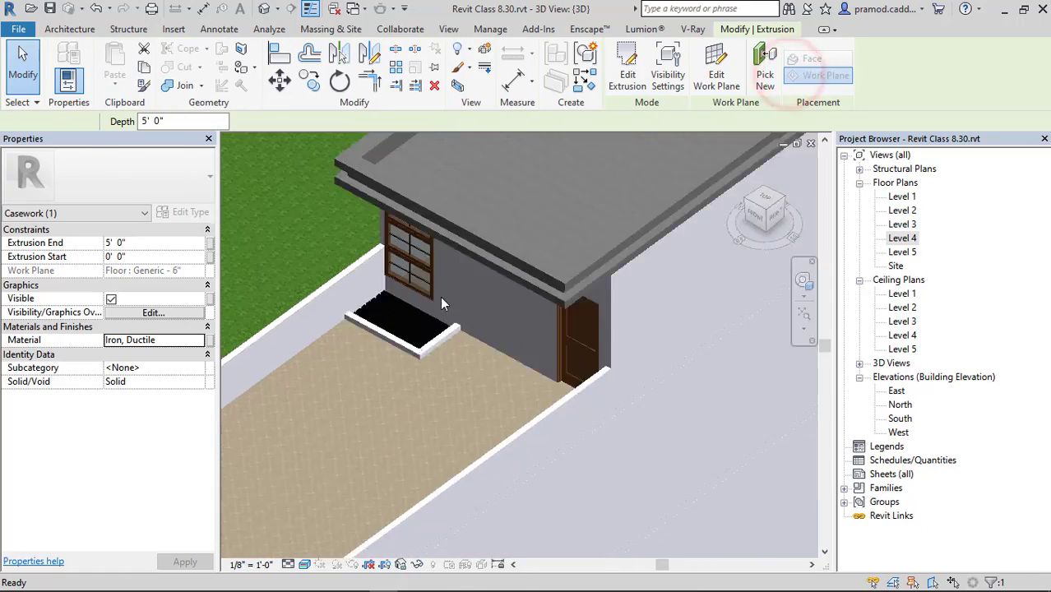
# Step: Paint the front edge of the balcony slab below the glass railing with the 1.wall tile material
pyautogui.scroll(-3, 442, 303)
pyautogui.moveTo(264, 429); pyautogui.dragTo(531, 271, button='middle')
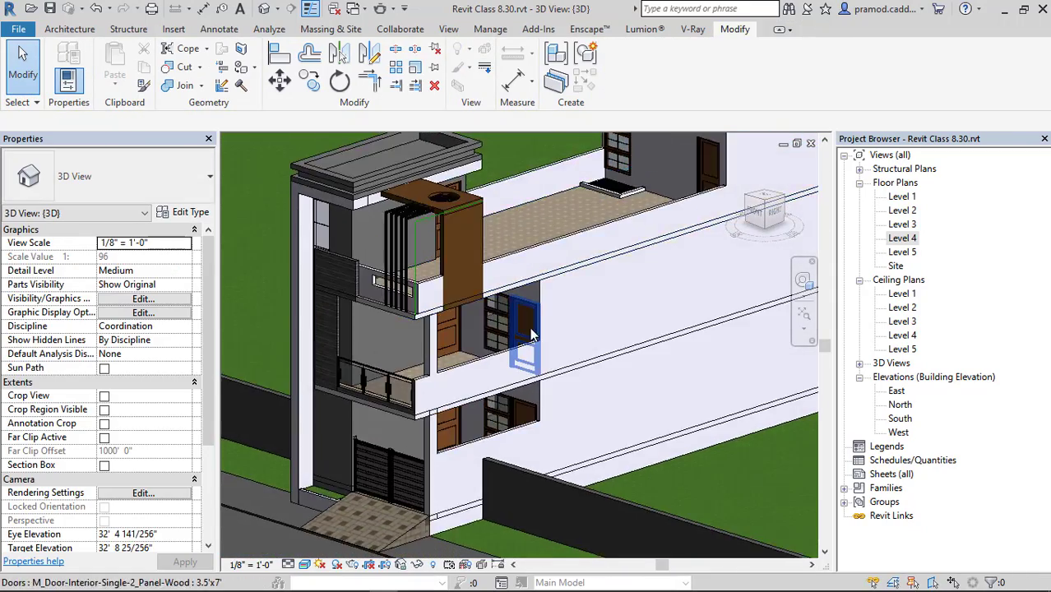
pyautogui.keyDown('shift'); pyautogui.moveTo(531, 333); pyautogui.dragTo(518, 364, button='middle'); pyautogui.keyUp('shift')
pyautogui.scroll(4, 483, 409)
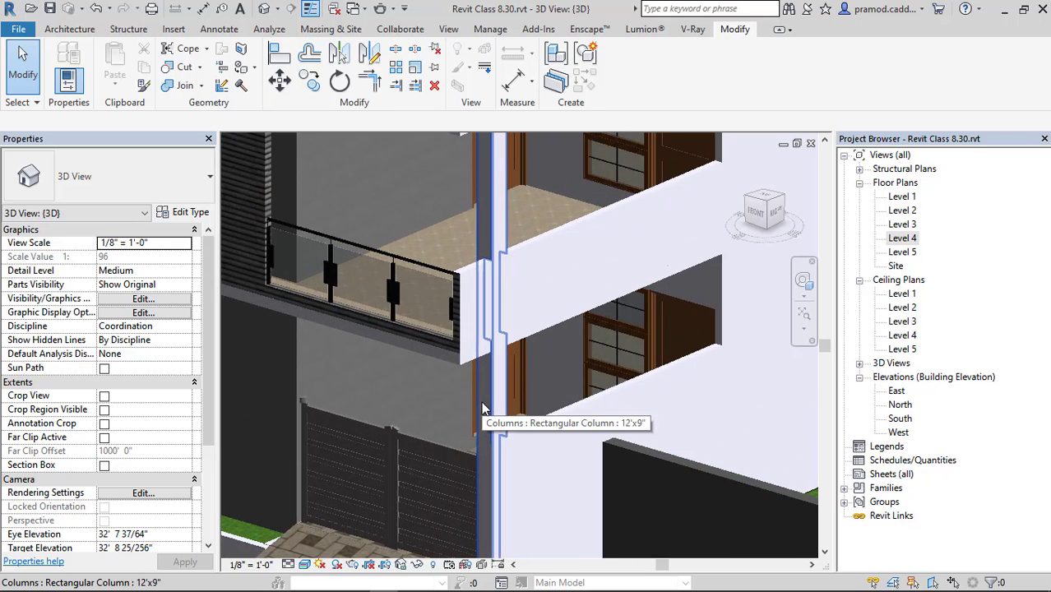
pyautogui.moveTo(482, 402); pyautogui.dragTo(572, 422, button='middle')
pyautogui.press('p')
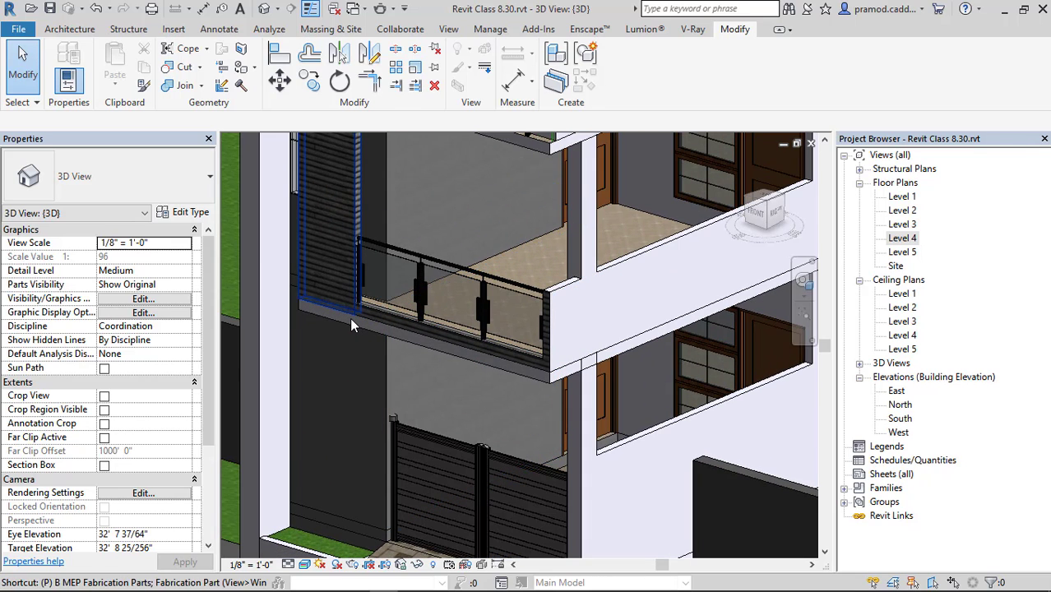
pyautogui.press('t')
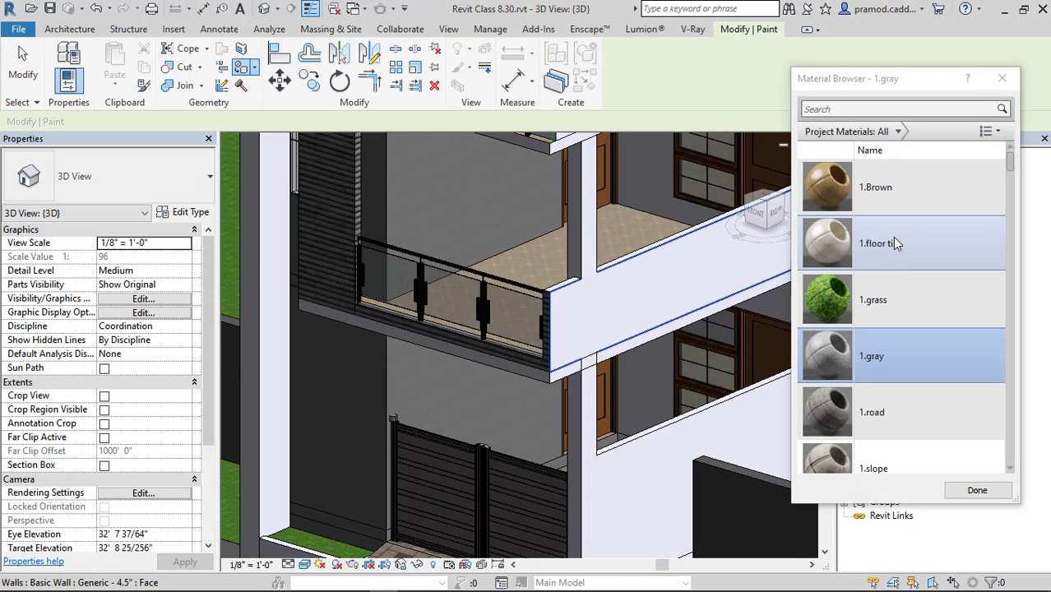
pyautogui.scroll(-3, 894, 398)
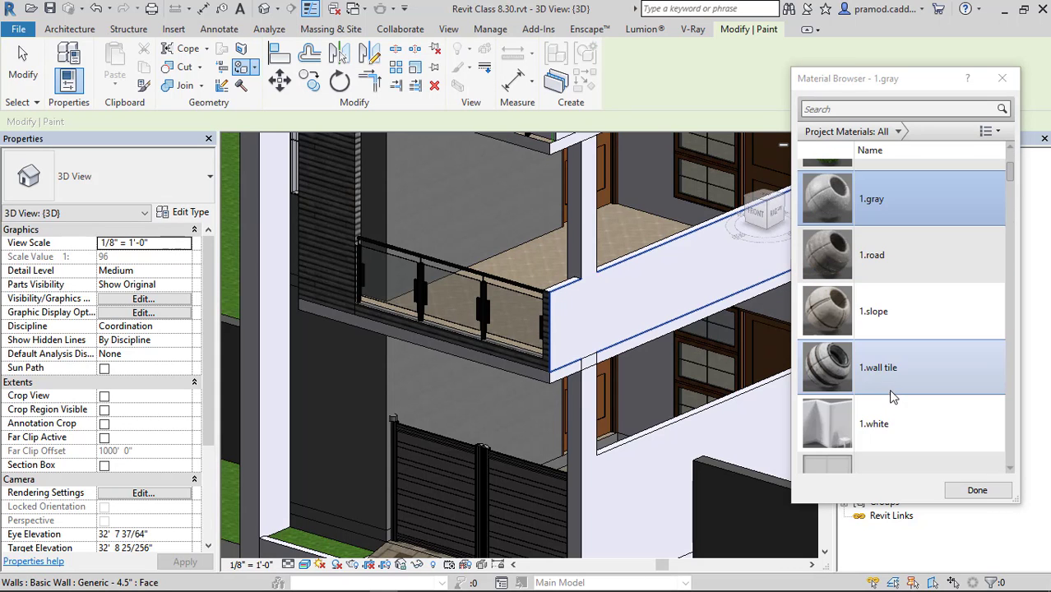
pyautogui.click(885, 371)
pyautogui.scroll(4, 531, 384)
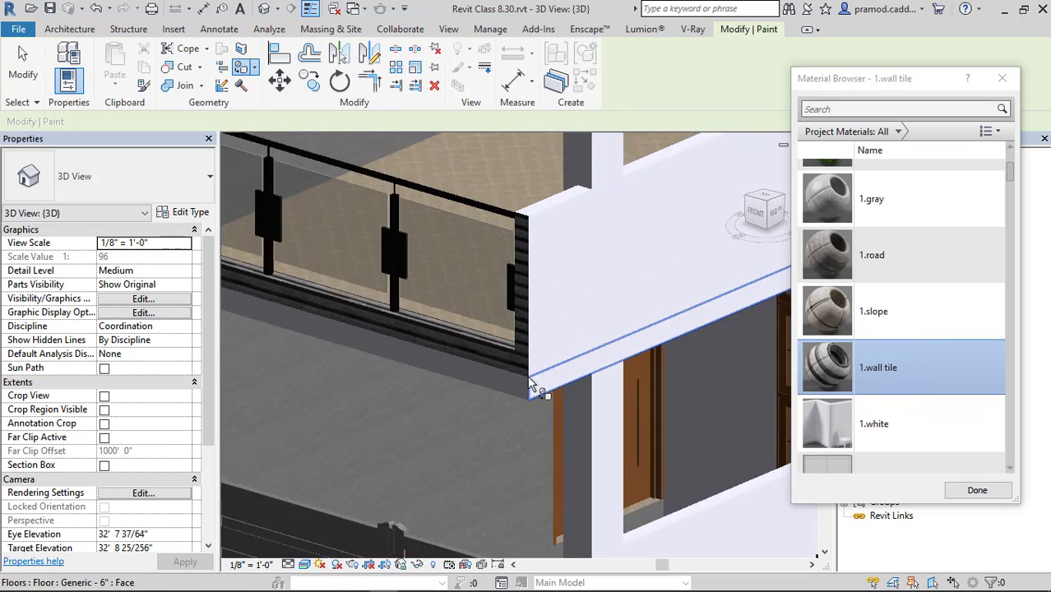
pyautogui.scroll(-8, 531, 385)
pyautogui.moveTo(481, 371)
pyautogui.keyDown('shift'); pyautogui.mouseDown(button='middle')
pyautogui.moveTo(488, 359)
pyautogui.moveTo(565, 379)
pyautogui.moveTo(518, 387)
pyautogui.mouseUp(button='middle'); pyautogui.keyUp('shift')
pyautogui.press('Escape')
pyautogui.scroll(3, 448, 462)
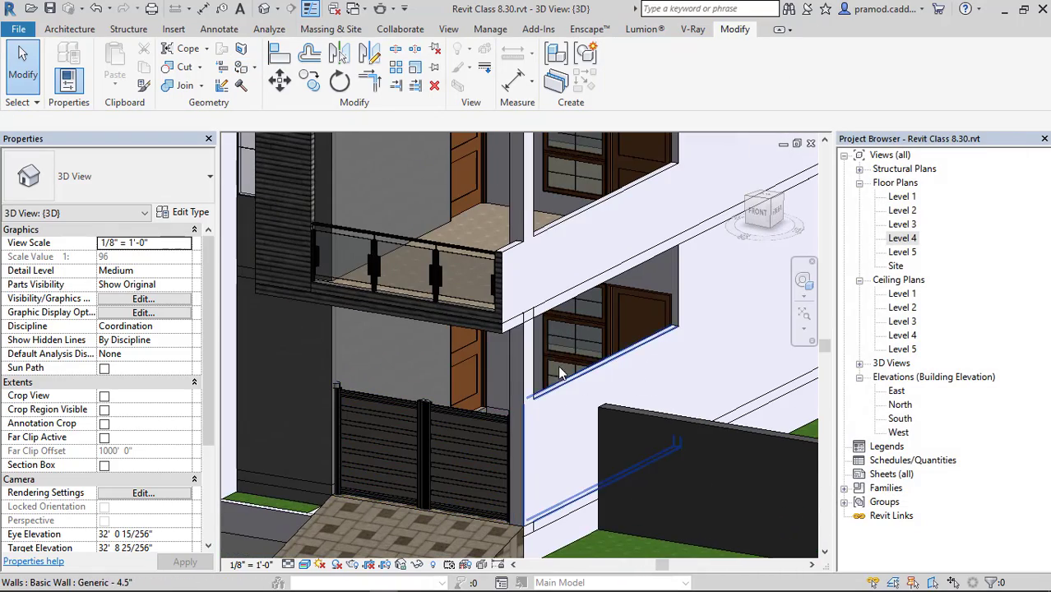
# Step: Orient the 3D view to Front and examine the house's front facade
pyautogui.scroll(-6, 559, 373)
pyautogui.keyDown('shift'); pyautogui.moveTo(650, 362); pyautogui.dragTo(545, 386, button='middle'); pyautogui.keyUp('shift')
pyautogui.keyDown('shift'); pyautogui.moveTo(505, 398); pyautogui.dragTo(609, 382, button='middle'); pyautogui.keyUp('shift')
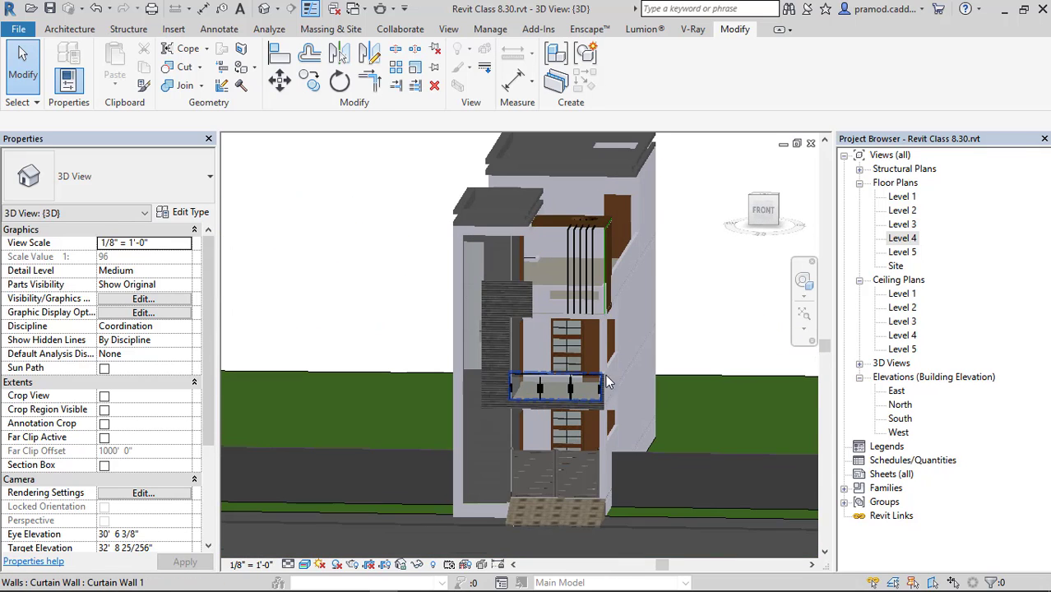
pyautogui.click(764, 209)
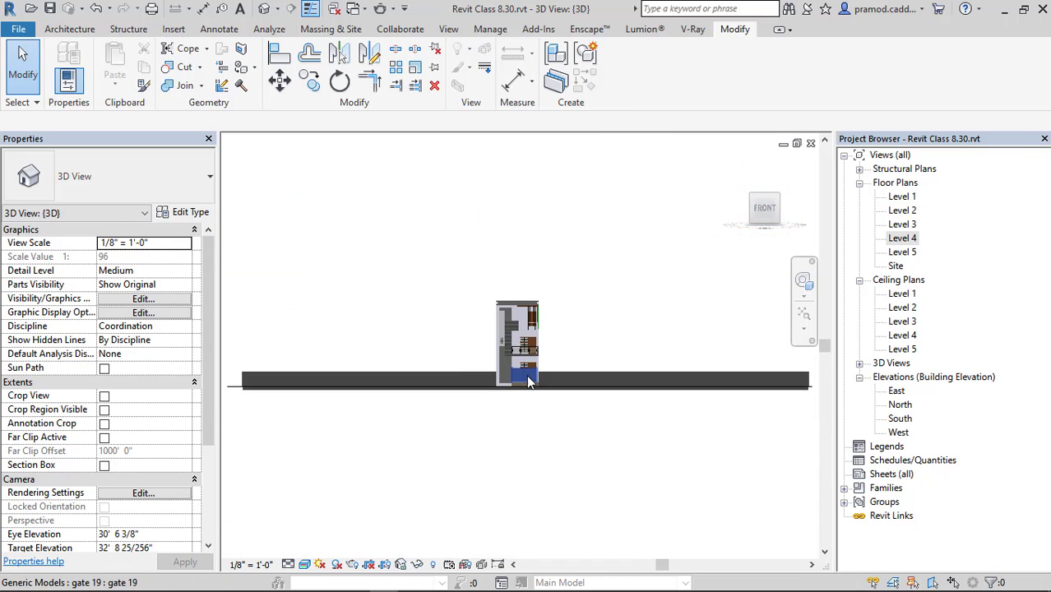
pyautogui.scroll(5, 528, 380)
pyautogui.moveTo(610, 293); pyautogui.dragTo(631, 387, button='middle')
pyautogui.moveTo(628, 325); pyautogui.dragTo(651, 359, button='middle')
pyautogui.scroll(-1, 638, 348)
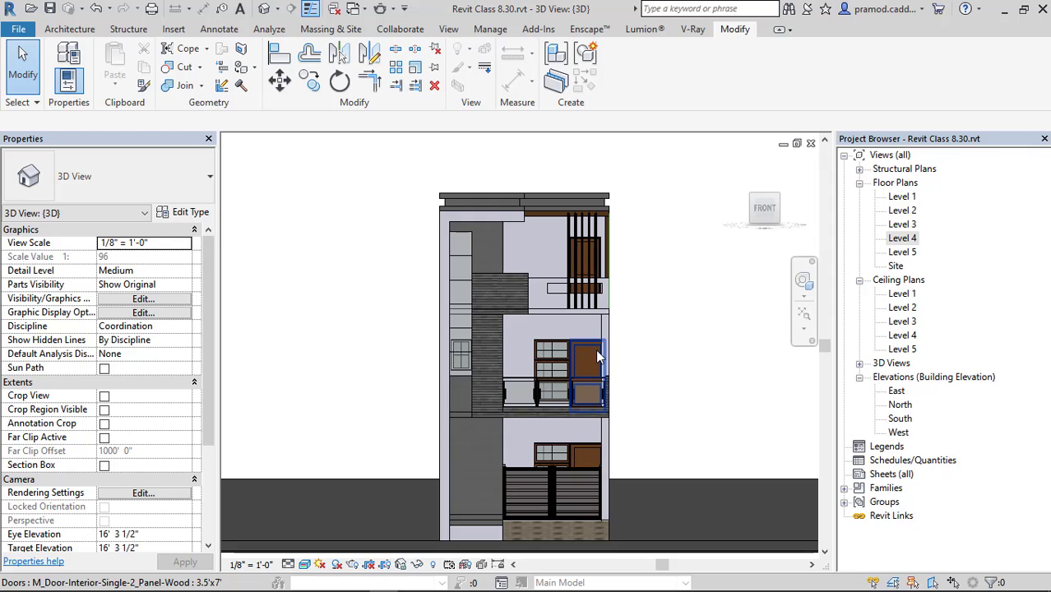
pyautogui.scroll(1, 552, 333)
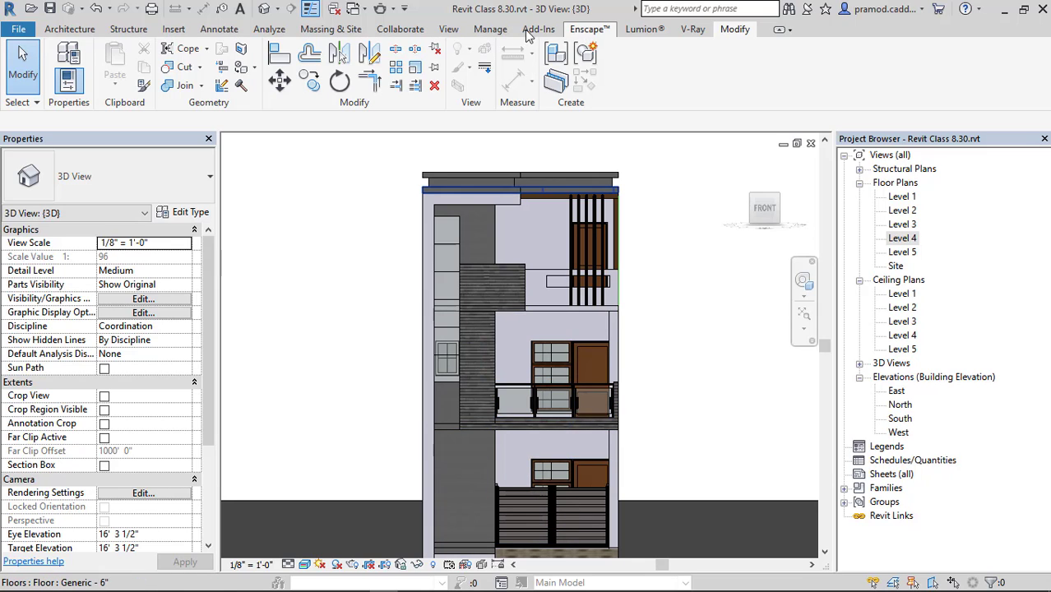
# Step: Create a new project material and name it 1.cream
pyautogui.click(491, 30)
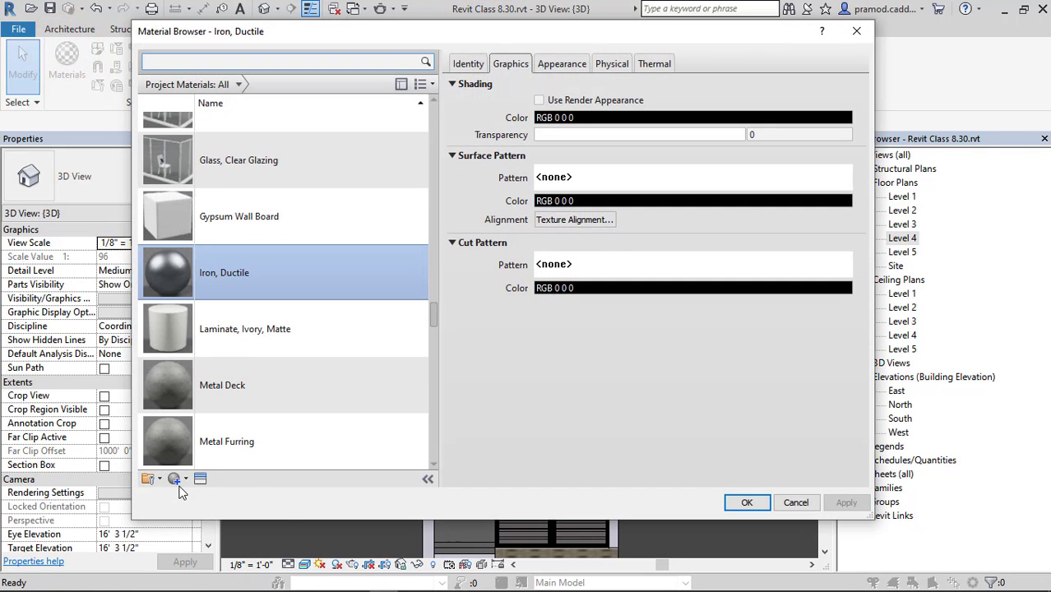
pyautogui.click(189, 492)
pyautogui.click(471, 66)
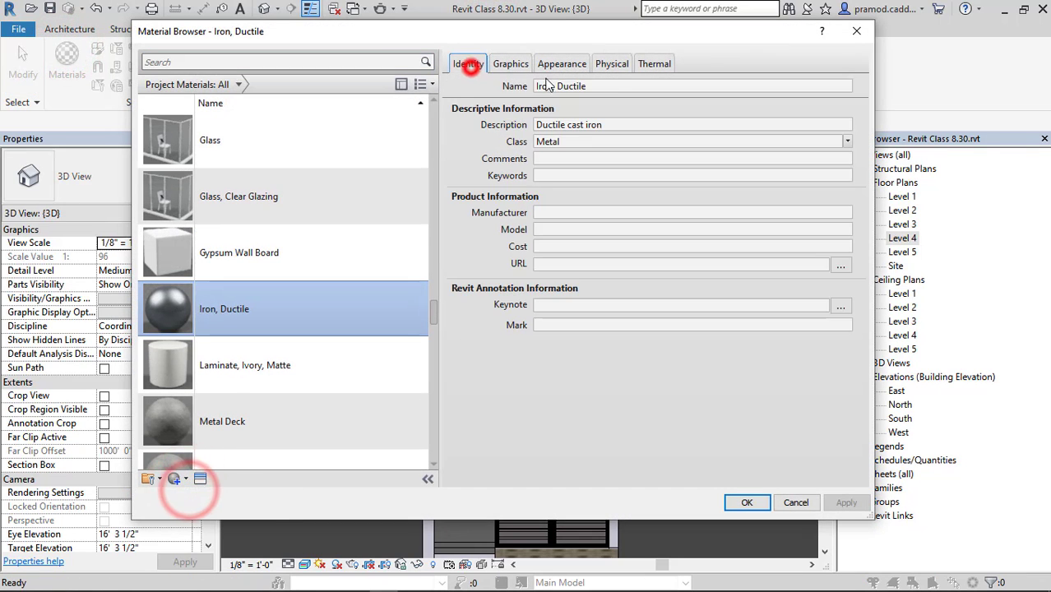
pyautogui.click(618, 92)
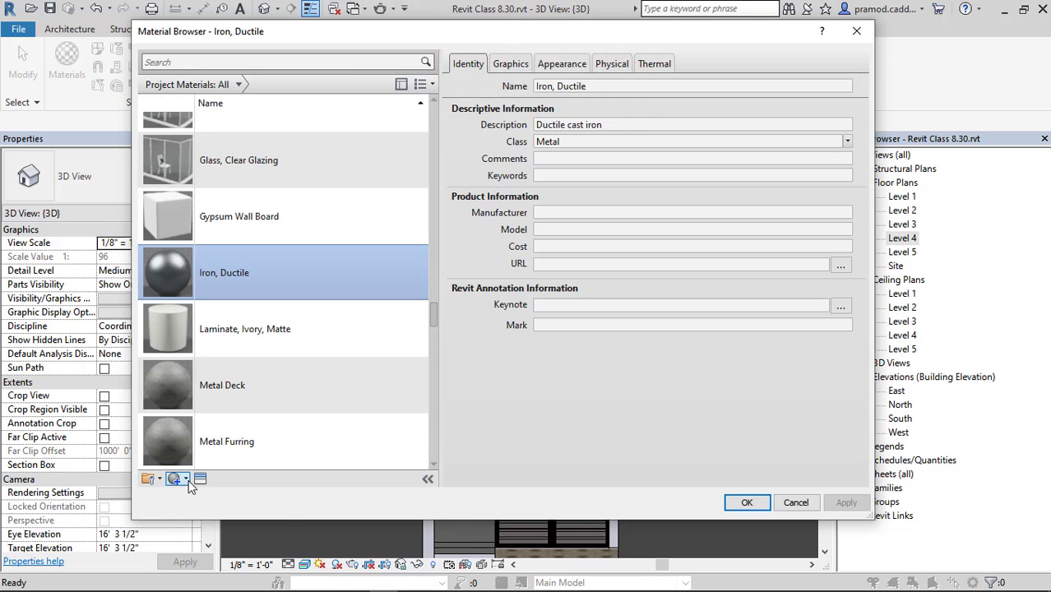
pyautogui.click(192, 493)
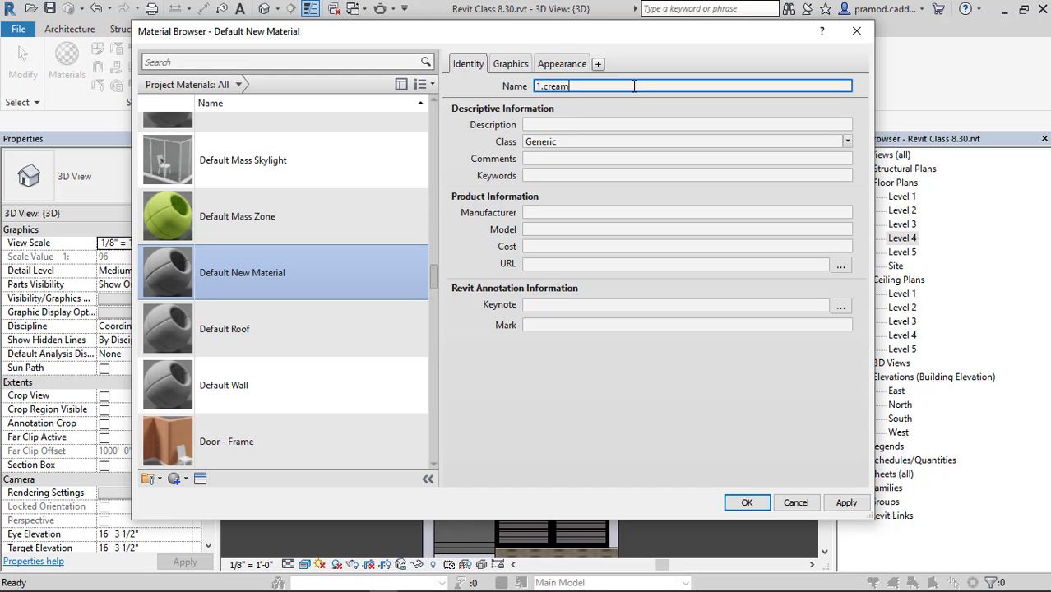
# Step: Replace the 1.cream material's appearance with the Wheat asset from the Wall Paint library and save the material
pyautogui.click(510, 63)
pyautogui.click(563, 64)
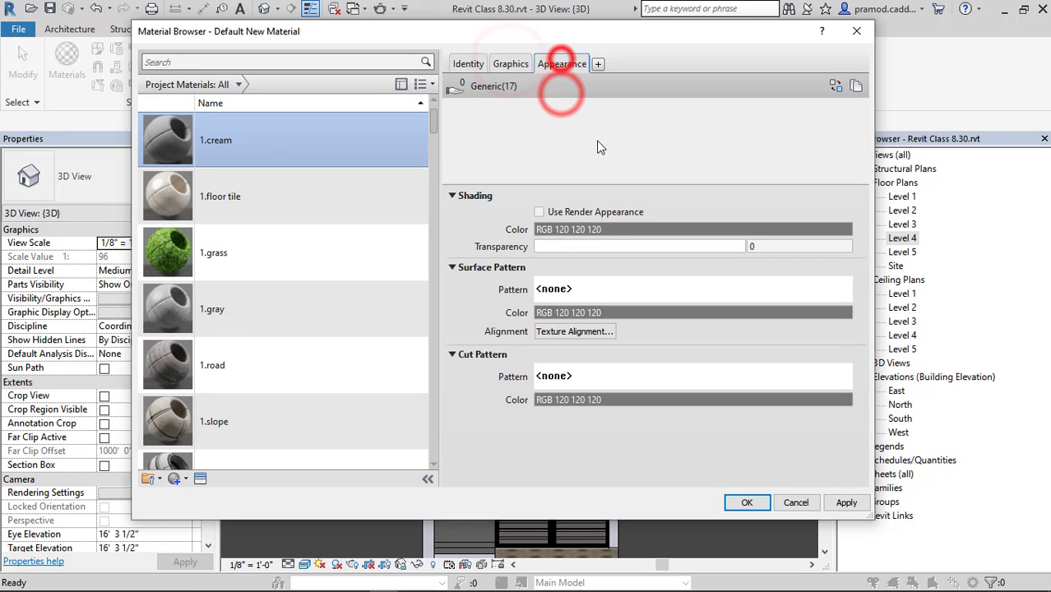
pyautogui.click(838, 84)
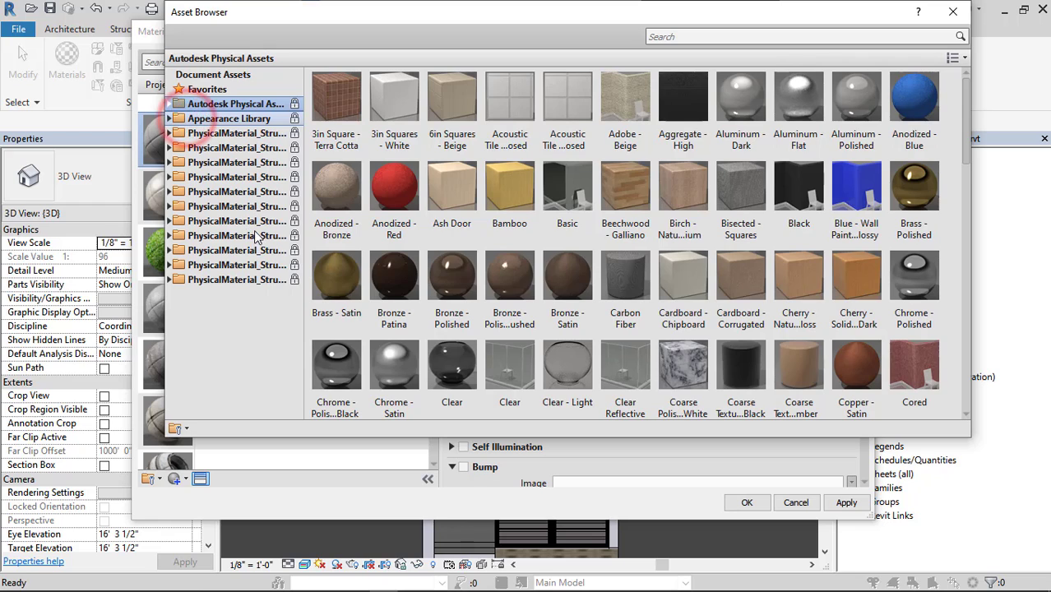
pyautogui.click(170, 118)
pyautogui.scroll(-4, 253, 352)
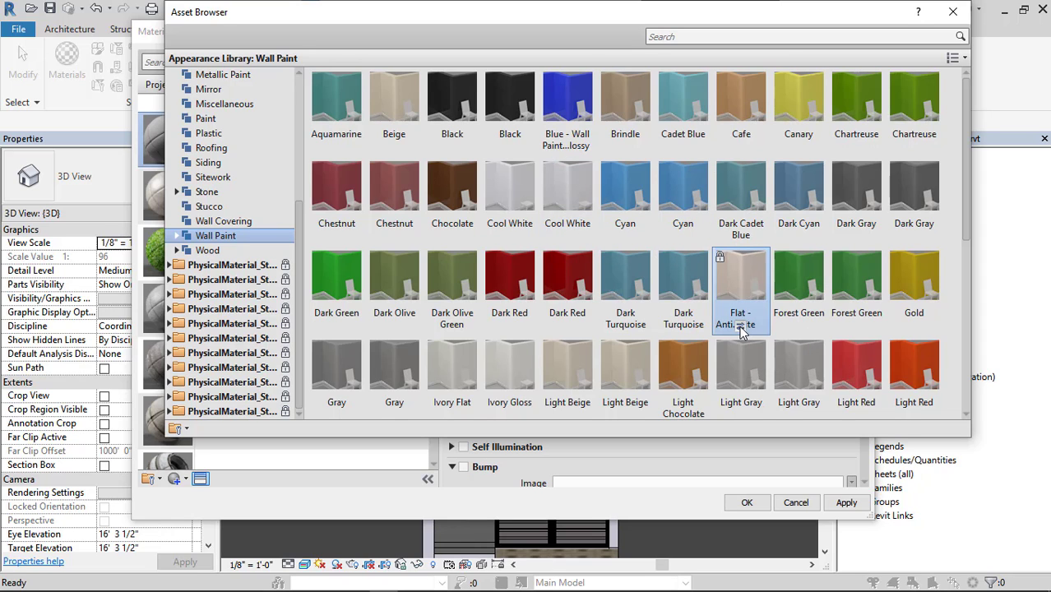
pyautogui.scroll(-3, 634, 362)
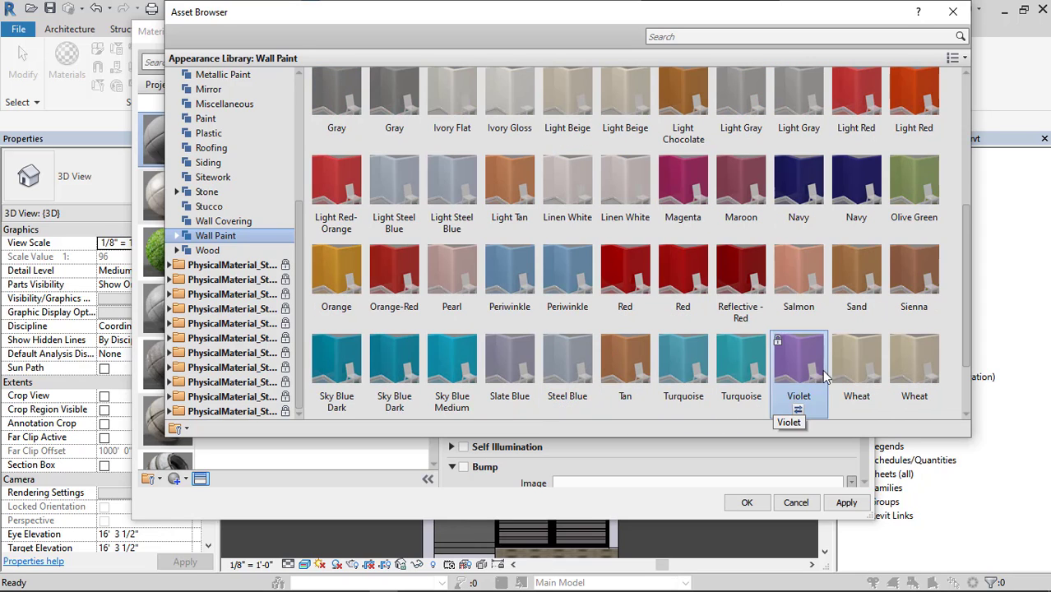
pyautogui.doubleClick(857, 362)
pyautogui.click(953, 12)
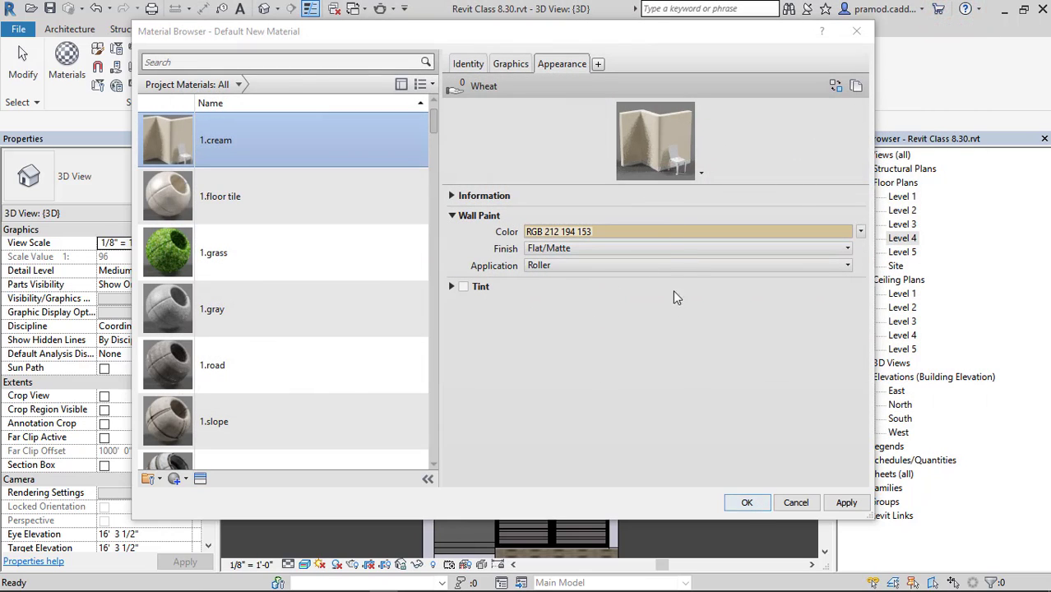
pyautogui.click(667, 235)
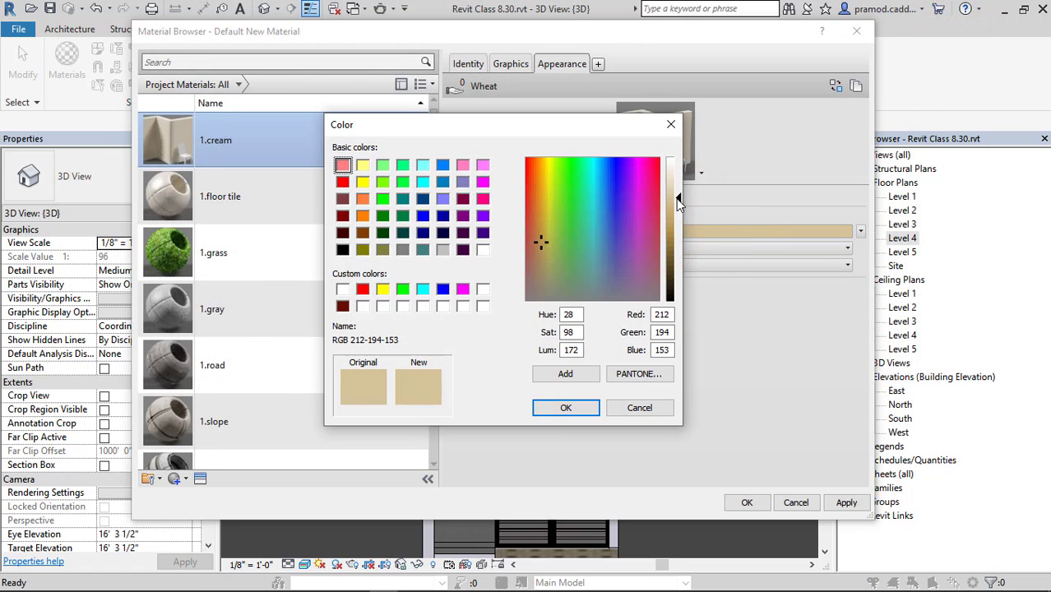
pyautogui.click(566, 407)
pyautogui.click(744, 502)
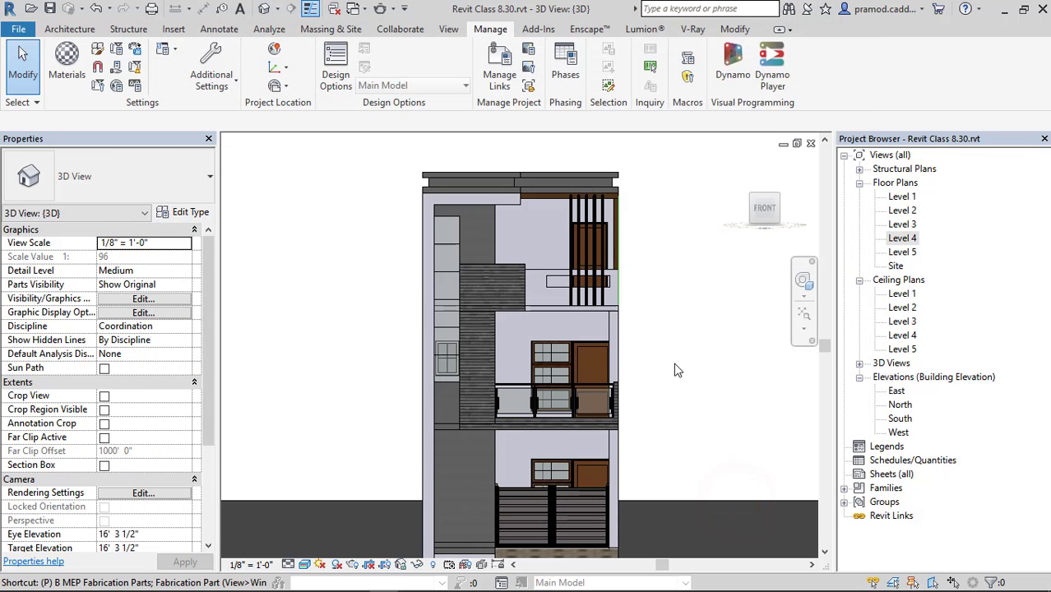
# Step: Paint the front wall behind the glass-railed balcony with the 1.cream material
pyautogui.press('p')
pyautogui.press('t')
pyautogui.scroll(5, 872, 296)
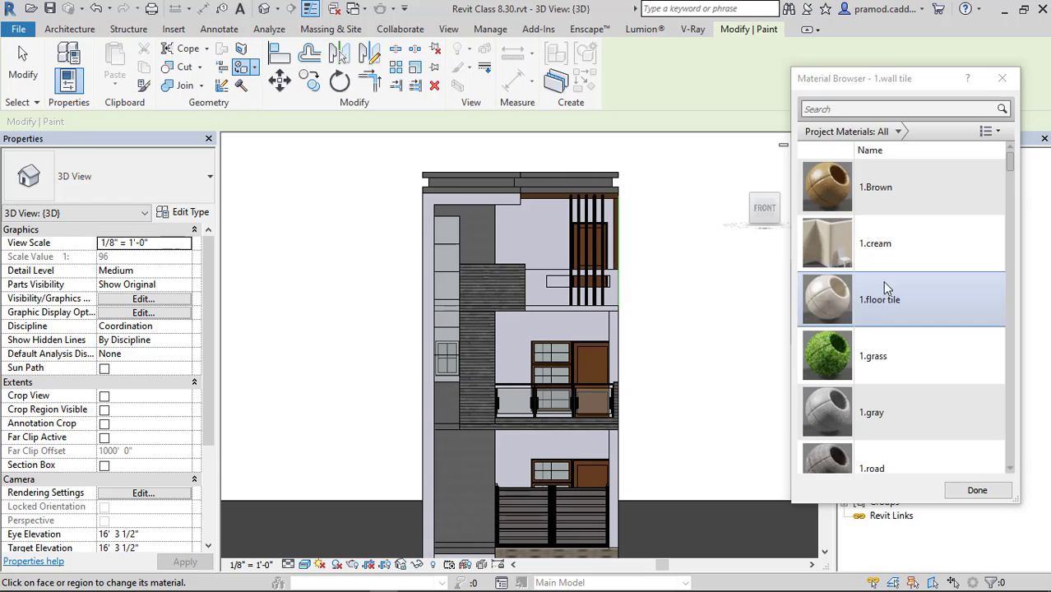
pyautogui.click(884, 240)
pyautogui.click(536, 325)
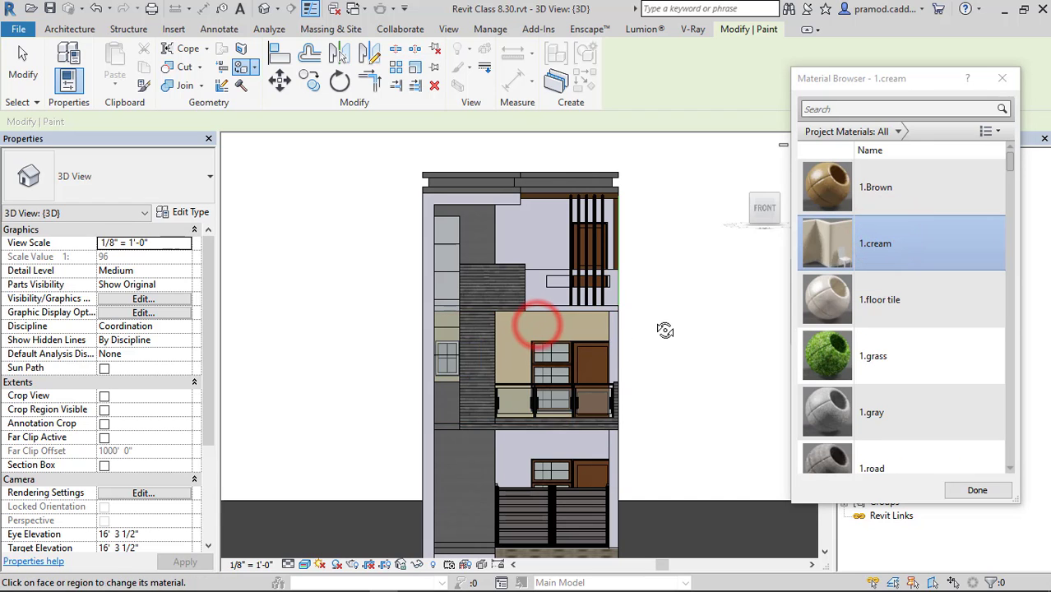
pyautogui.keyDown('shift'); pyautogui.moveTo(669, 329); pyautogui.dragTo(576, 366, button='middle'); pyautogui.keyUp('shift')
pyautogui.press('Escape')
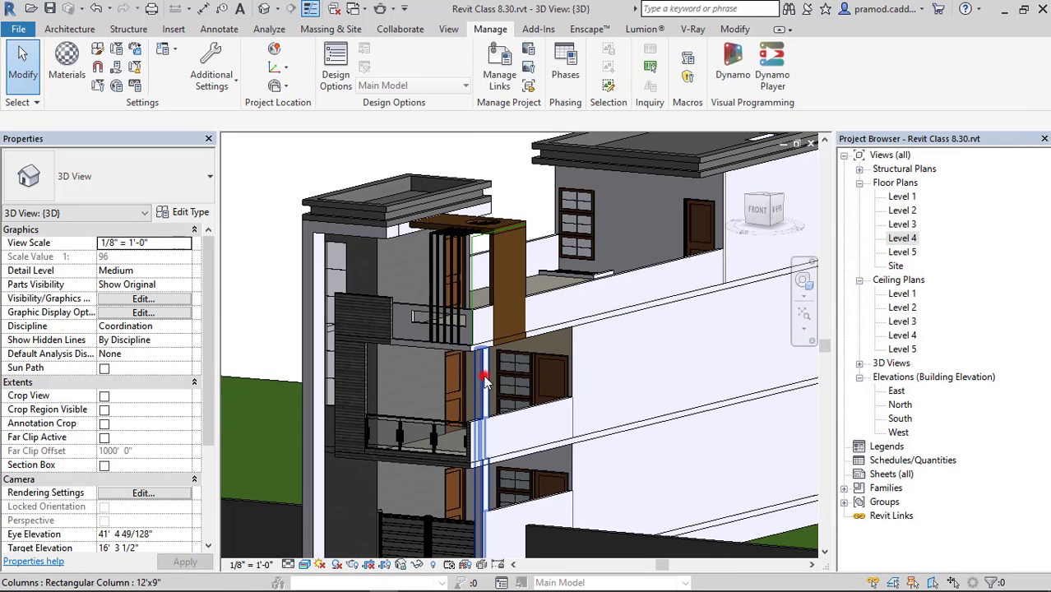
# Step: Set the material of the 12'x9" rectangular column type at the front corner to 1.cream
pyautogui.click(475, 380)
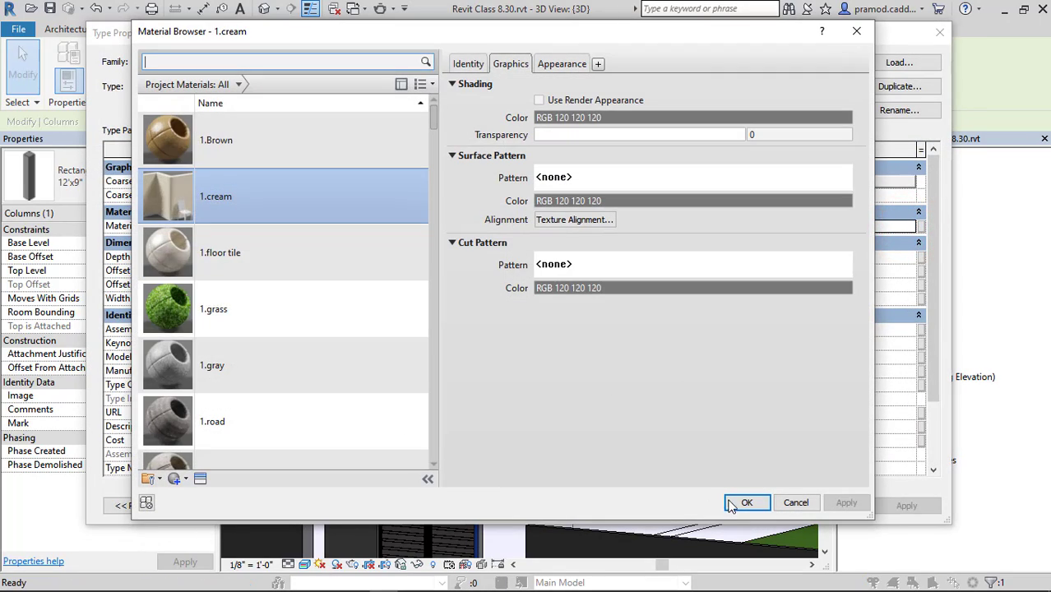
pyautogui.click(739, 500)
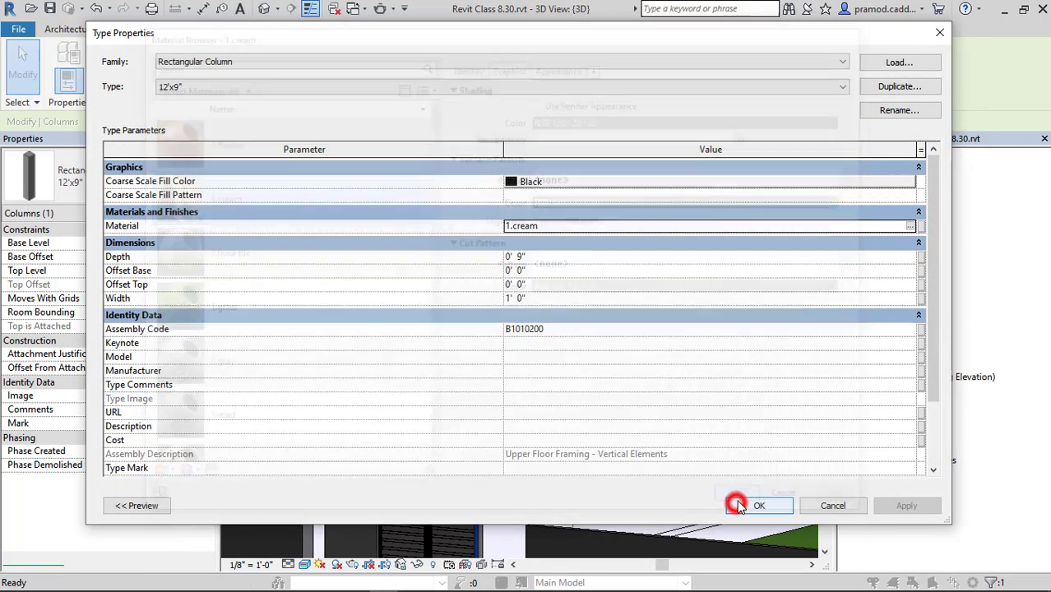
pyautogui.click(740, 505)
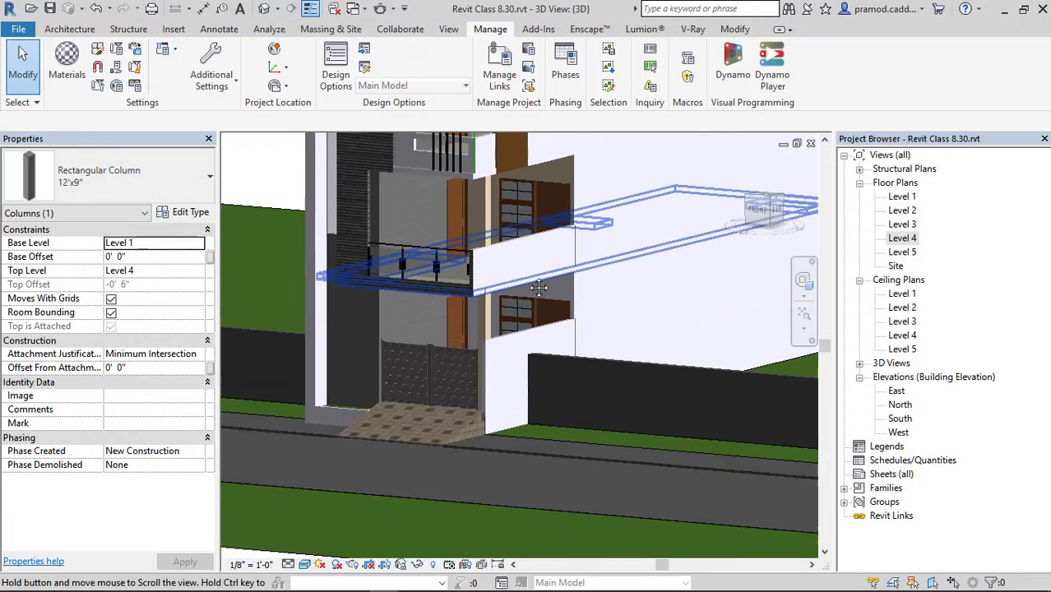
# Step: Pull back the front end of the ground-floor side wall and align it to the corner column's face
pyautogui.moveTo(539, 287); pyautogui.dragTo(548, 296, button='middle')
pyautogui.keyDown('shift'); pyautogui.moveTo(553, 382); pyautogui.dragTo(416, 355, button='middle'); pyautogui.keyUp('shift')
pyautogui.click(413, 354)
pyautogui.scroll(3, 366, 418)
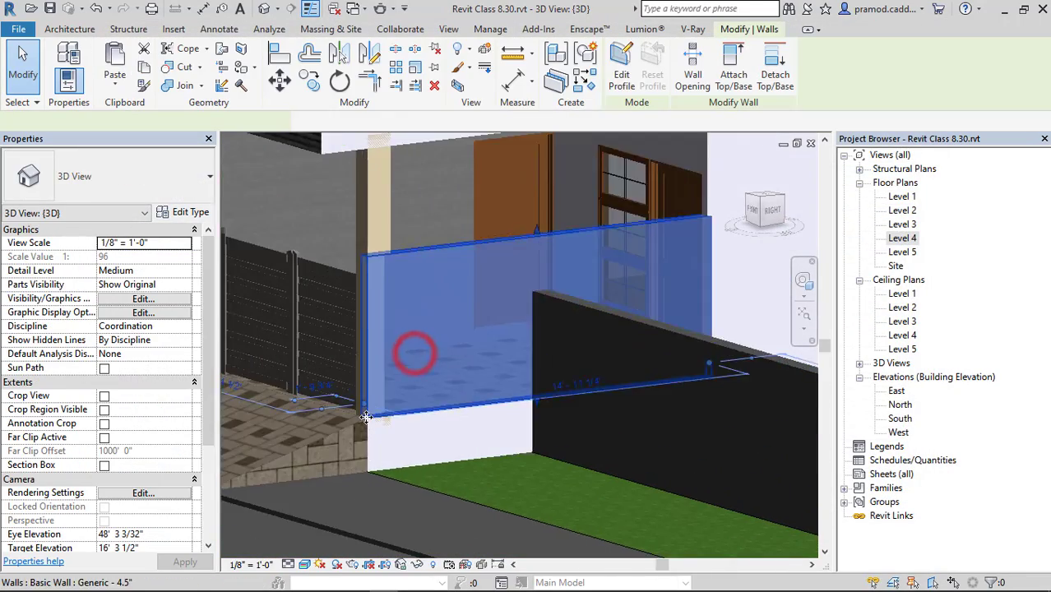
pyautogui.scroll(2, 366, 418)
pyautogui.moveTo(360, 389); pyautogui.dragTo(442, 386)
pyautogui.keyDown('shift'); pyautogui.moveTo(512, 388); pyautogui.dragTo(423, 436, button='middle'); pyautogui.keyUp('shift')
pyautogui.click(282, 51)
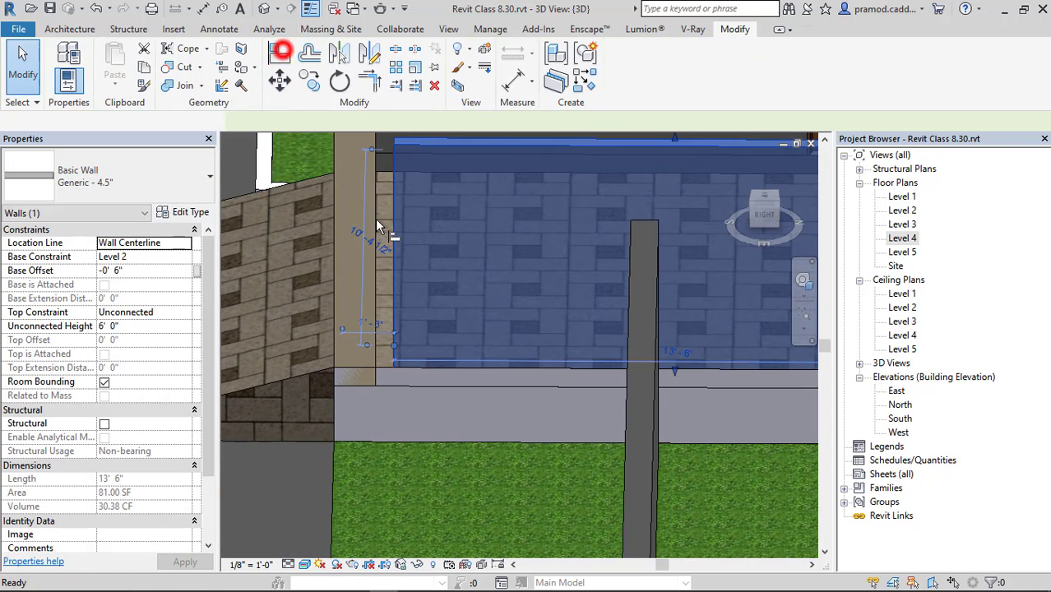
pyautogui.click(377, 229)
pyautogui.click(413, 236)
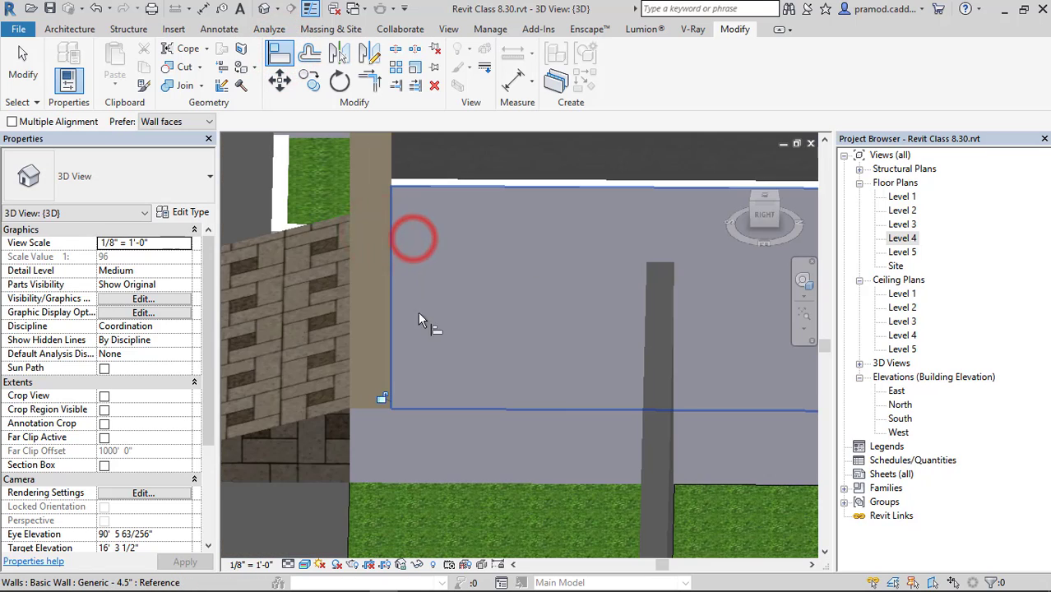
pyautogui.scroll(-2, 418, 312)
pyautogui.keyDown('shift'); pyautogui.moveTo(418, 312); pyautogui.dragTo(564, 327, button='middle'); pyautogui.keyUp('shift')
pyautogui.moveTo(564, 327); pyautogui.dragTo(538, 401, button='middle')
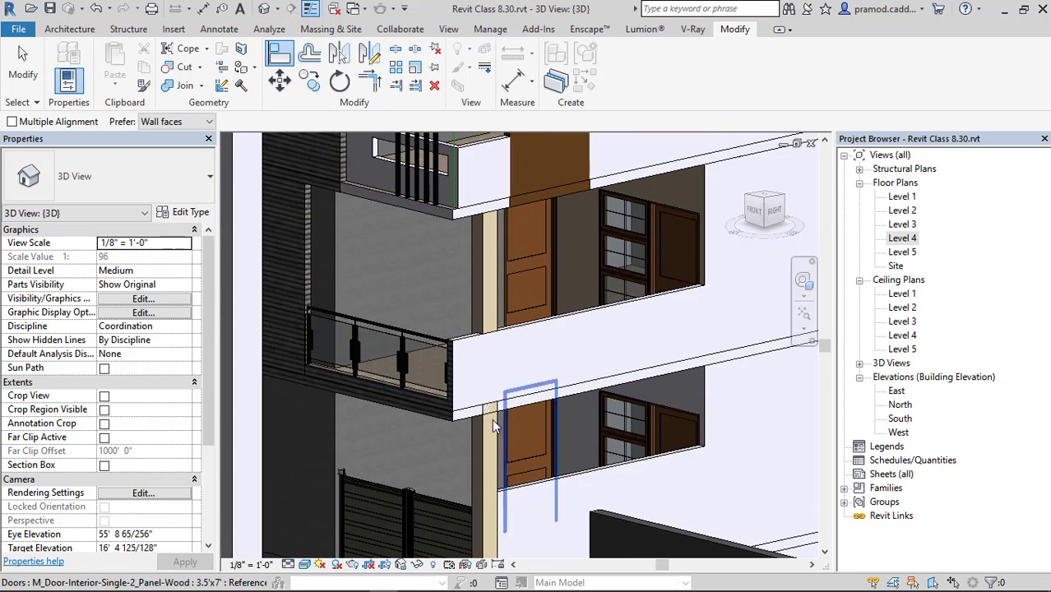
pyautogui.press('Escape')
# Step: Split the side face of the balcony floor slab with a line across the column's width along the lower edge
pyautogui.scroll(3, 492, 419)
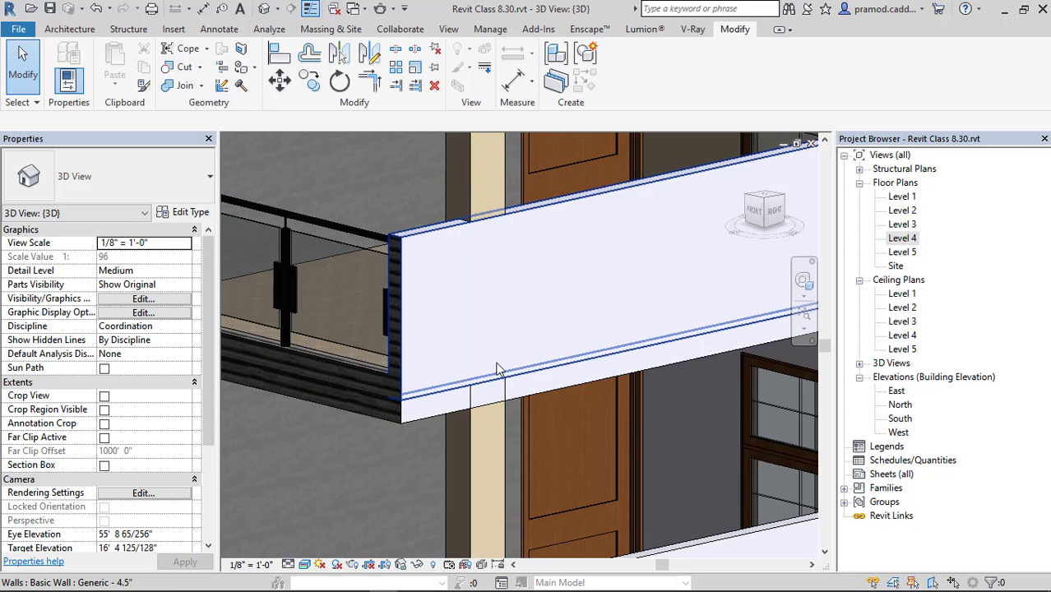
pyautogui.scroll(2, 490, 405)
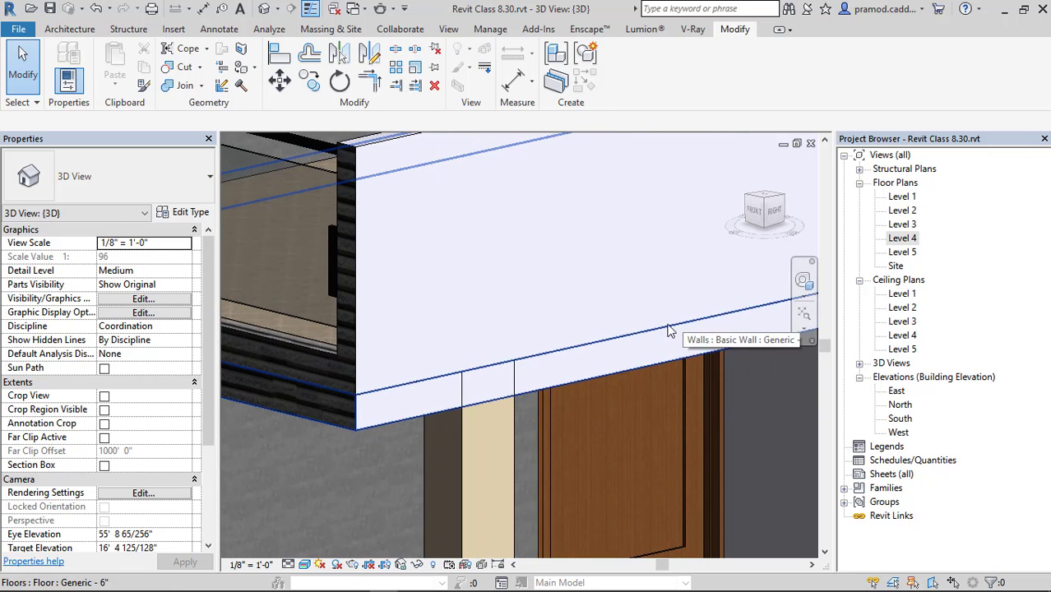
pyautogui.scroll(-2, 652, 339)
pyautogui.scroll(3, 651, 339)
pyautogui.scroll(-3, 651, 339)
pyautogui.scroll(1, 608, 351)
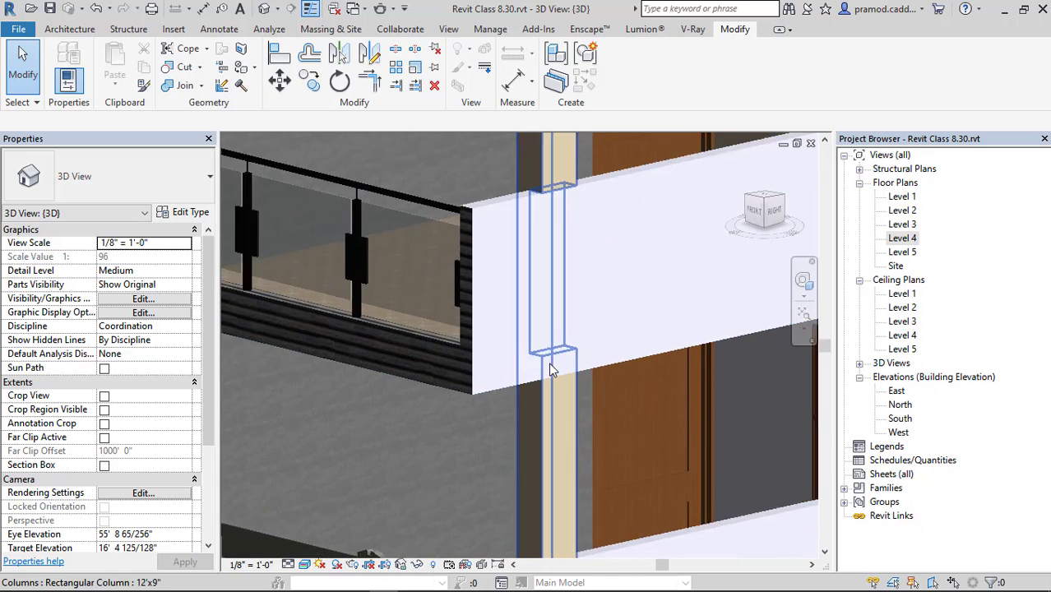
pyautogui.scroll(3, 628, 353)
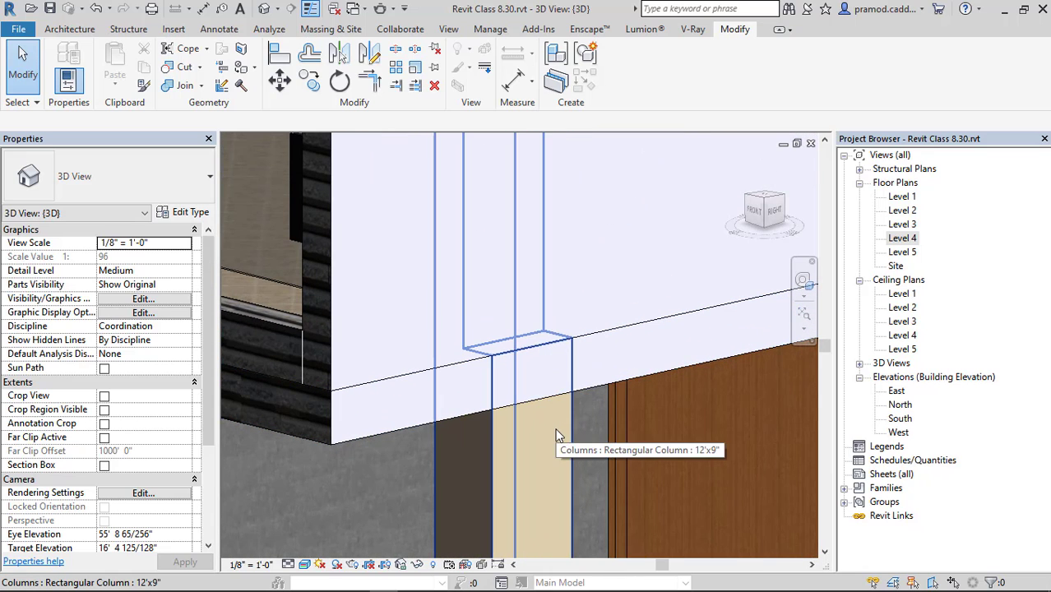
pyautogui.click(543, 430)
pyautogui.click(491, 406)
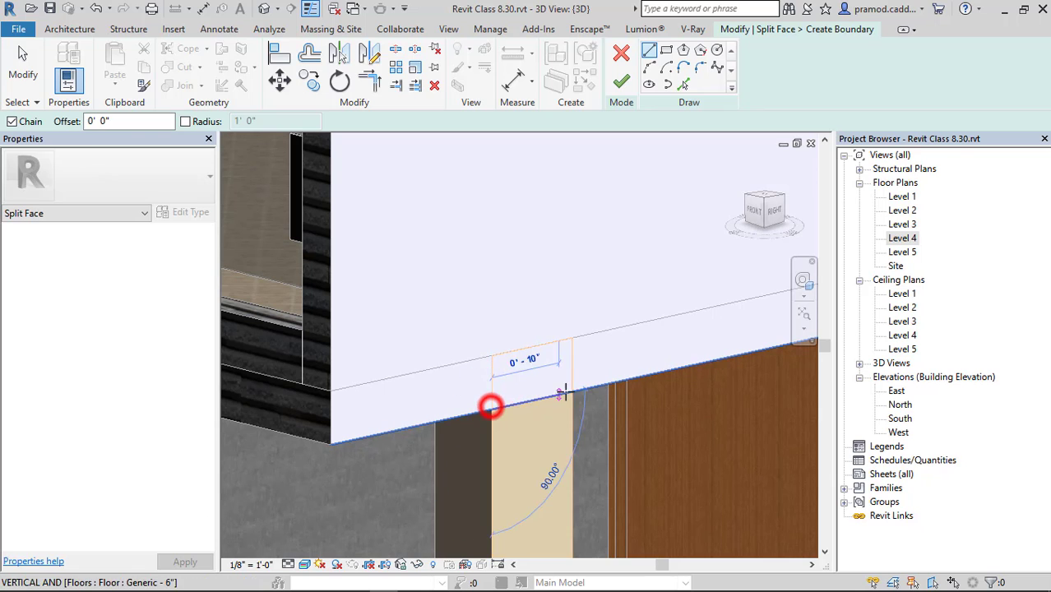
pyautogui.click(572, 391)
pyautogui.click(621, 81)
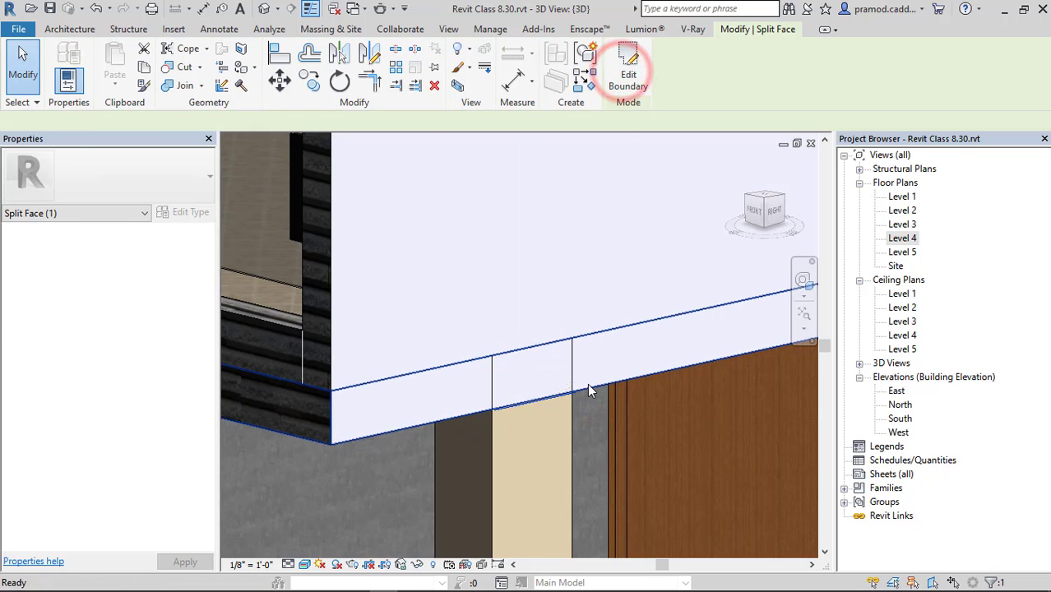
pyautogui.press('Escape')
# Step: Choose 1.white as the paint material for the slab edge section at the corner column
pyautogui.press('p')
pyautogui.press('t')
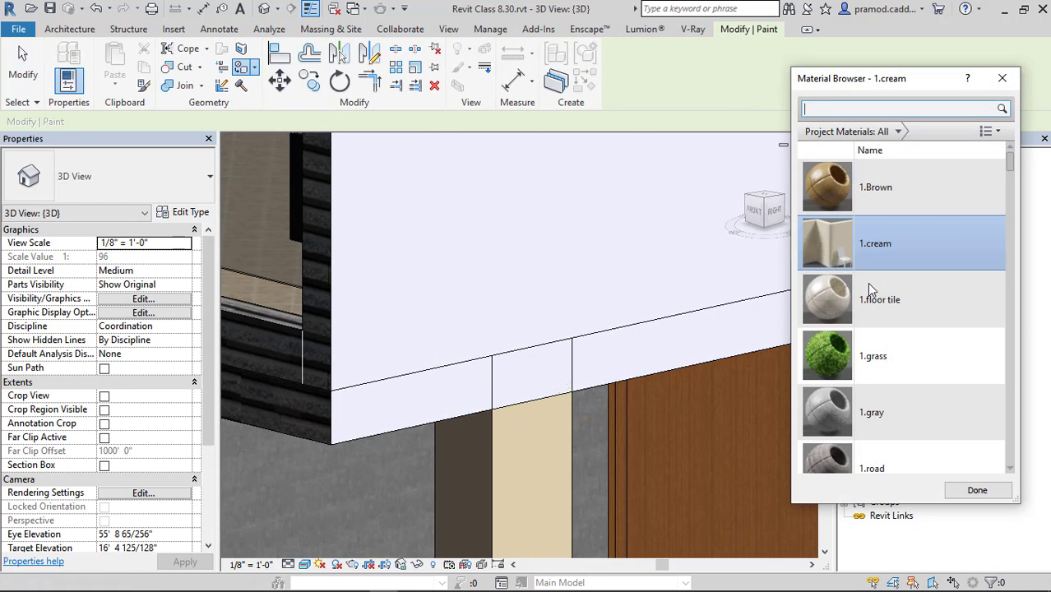
pyautogui.scroll(-3, 864, 445)
pyautogui.scroll(-1, 884, 442)
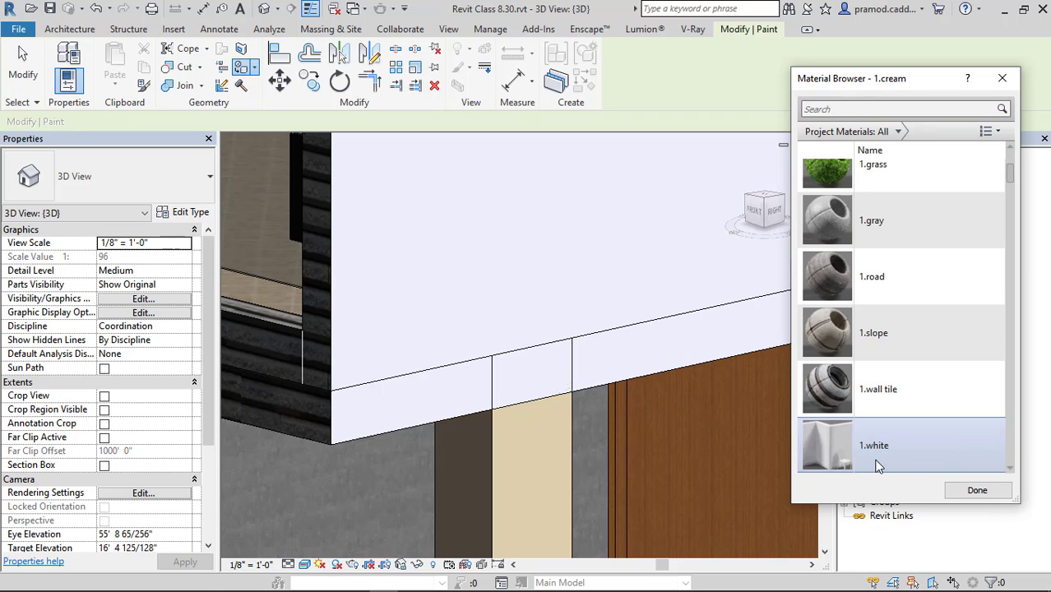
pyautogui.click(875, 458)
pyautogui.press('Escape')
# Step: Paint the front face of the upper parapet wall behind the vertical bars with the 1.cream material
pyautogui.moveTo(527, 376)
pyautogui.keyDown('shift'); pyautogui.mouseDown(button='middle')
pyautogui.moveTo(572, 364)
pyautogui.moveTo(601, 375)
pyautogui.moveTo(674, 337)
pyautogui.moveTo(637, 350)
pyautogui.moveTo(663, 346)
pyautogui.mouseUp(button='middle'); pyautogui.keyUp('shift')
pyautogui.scroll(5, 508, 300)
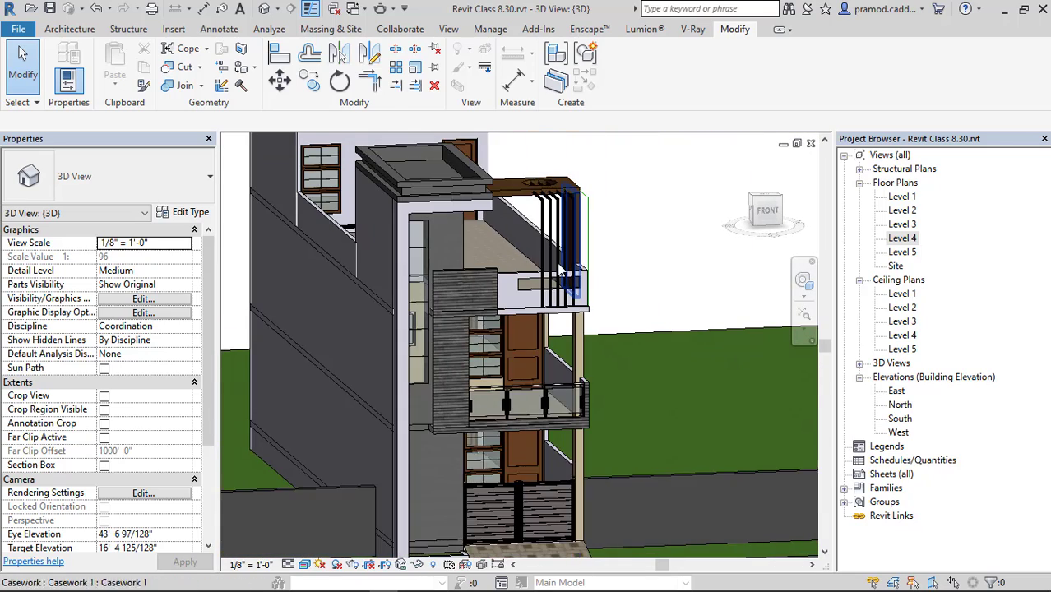
pyautogui.press('t')
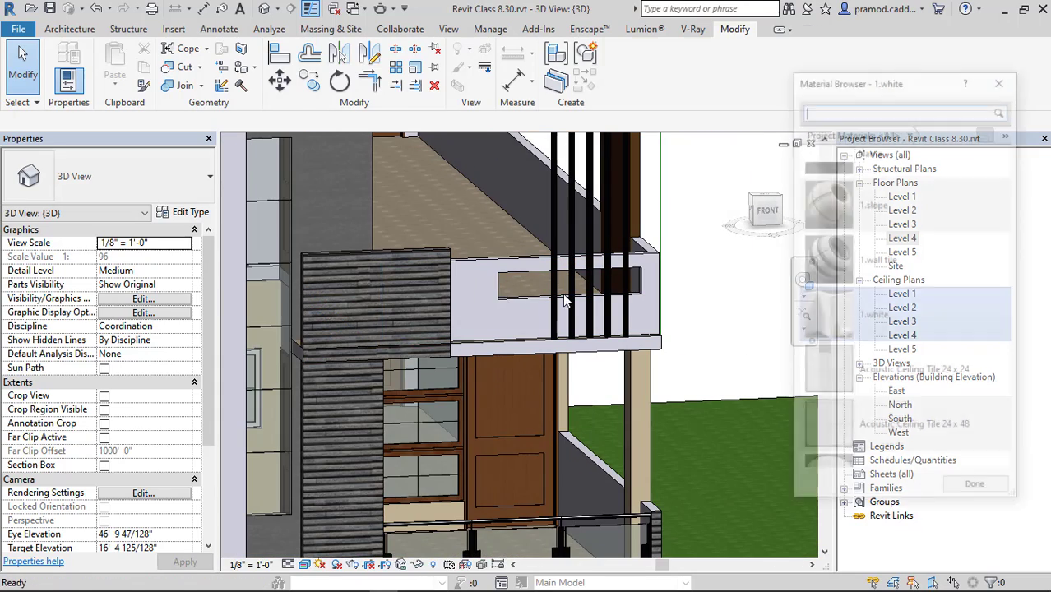
pyautogui.scroll(4, 876, 282)
pyautogui.click(887, 245)
pyautogui.click(480, 308)
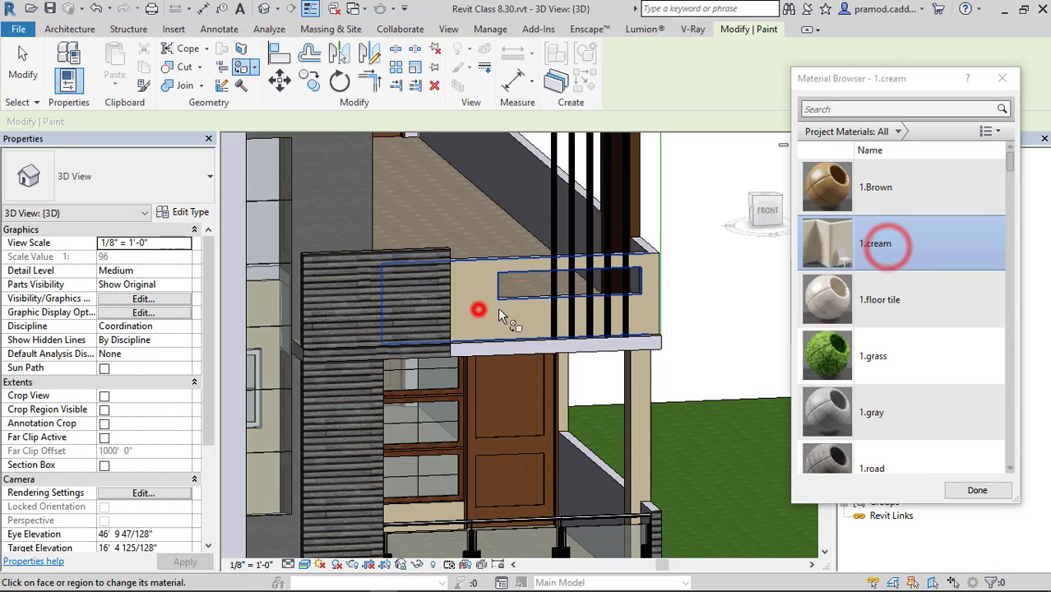
# Step: Paint the upper parapet's short side face, its top faces and the sill of its rectangular opening with 1.cream
pyautogui.keyDown('shift'); pyautogui.moveTo(498, 307); pyautogui.dragTo(595, 342, button='middle'); pyautogui.keyUp('shift')
pyautogui.scroll(2, 620, 360)
pyautogui.click(619, 358)
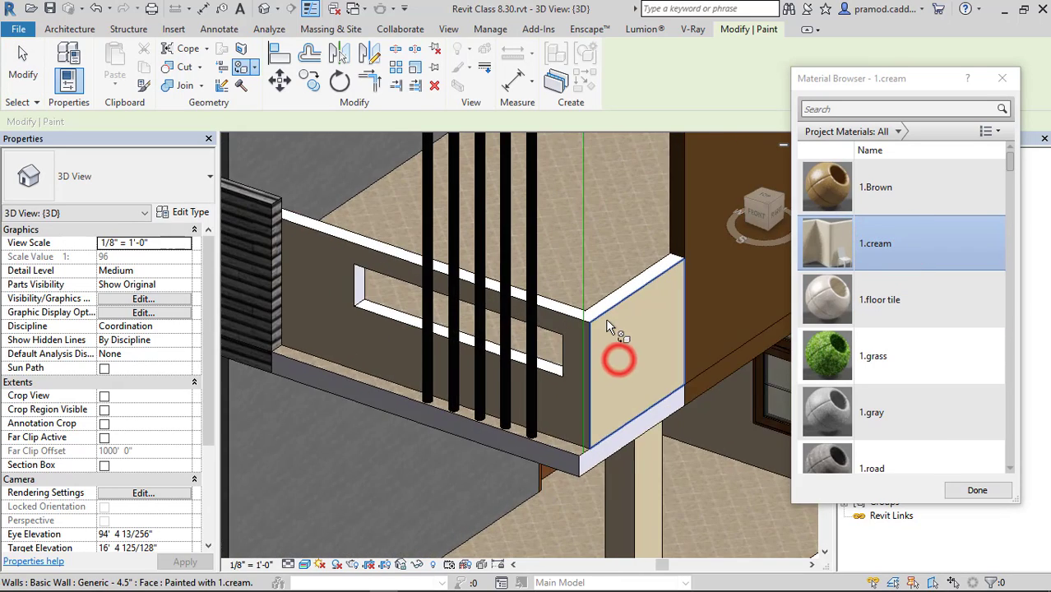
pyautogui.scroll(4, 601, 320)
pyautogui.click(571, 291)
pyautogui.click(503, 296)
pyautogui.click(418, 485)
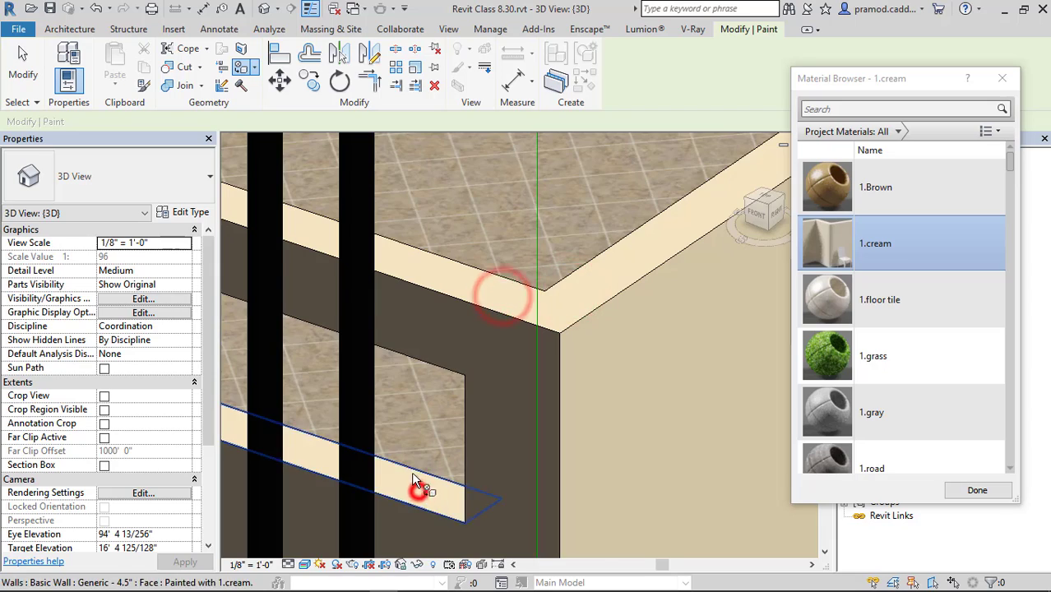
# Step: Paint the side jamb of the upper parapet's rectangular opening with 1.cream and finish painting
pyautogui.scroll(-2, 494, 485)
pyautogui.moveTo(493, 485); pyautogui.dragTo(683, 494, button='middle')
pyautogui.moveTo(296, 358); pyautogui.dragTo(555, 432, button='middle')
pyautogui.scroll(1, 386, 345)
pyautogui.click(383, 341)
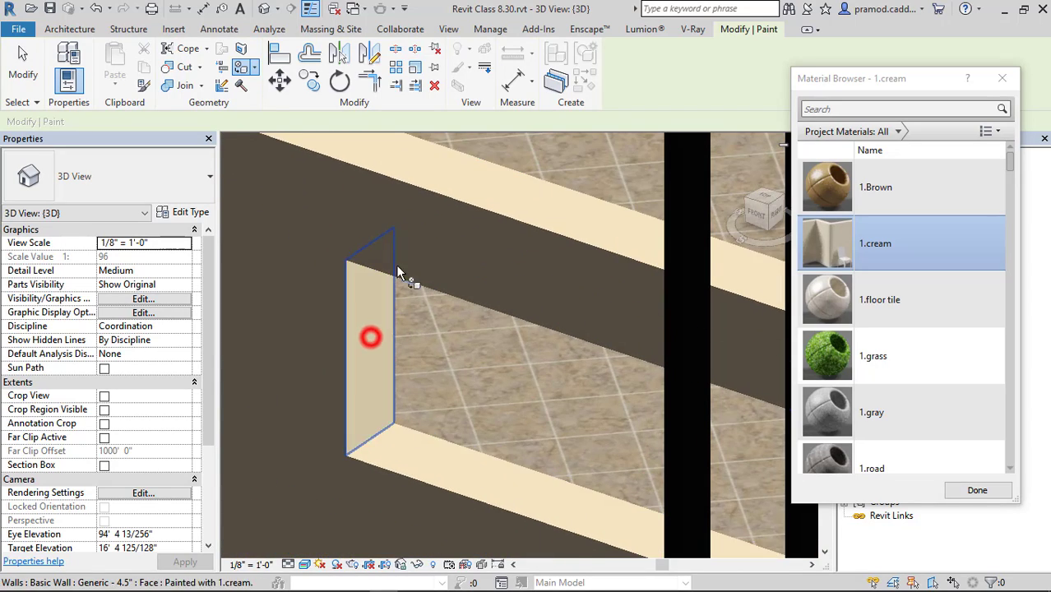
pyautogui.scroll(-1, 409, 232)
pyautogui.scroll(1, 426, 226)
pyautogui.click(433, 218)
pyautogui.scroll(-1, 400, 279)
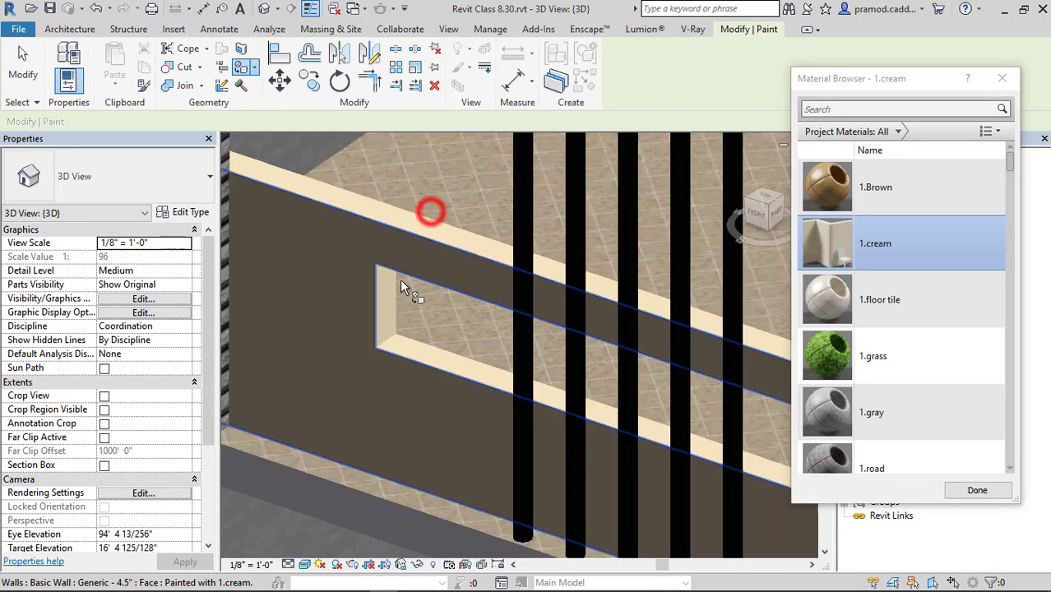
pyautogui.scroll(-2, 489, 326)
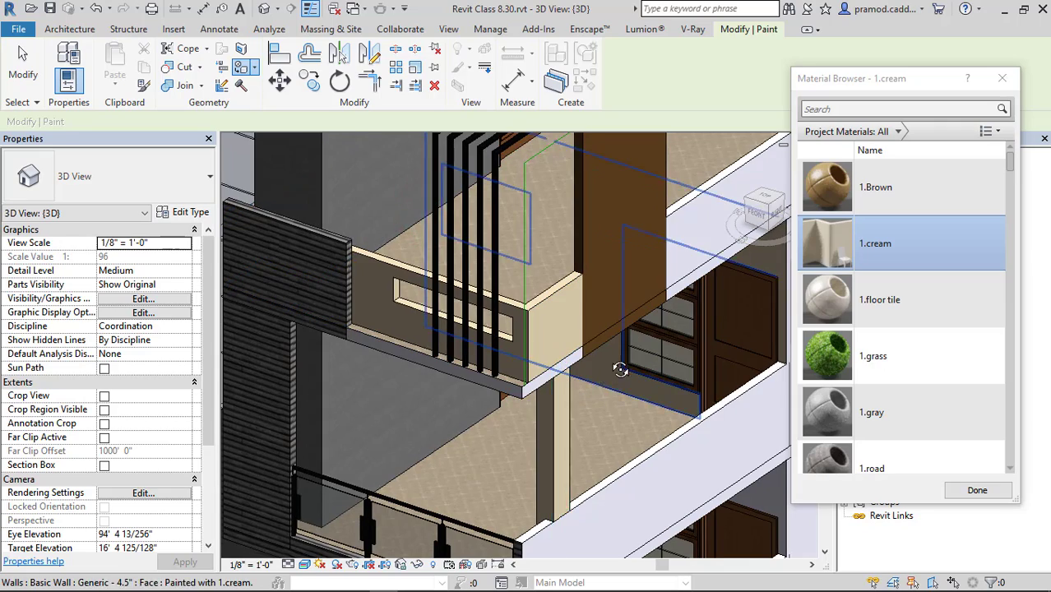
pyautogui.keyDown('shift'); pyautogui.moveTo(619, 364); pyautogui.dragTo(624, 323, button='middle'); pyautogui.keyUp('shift')
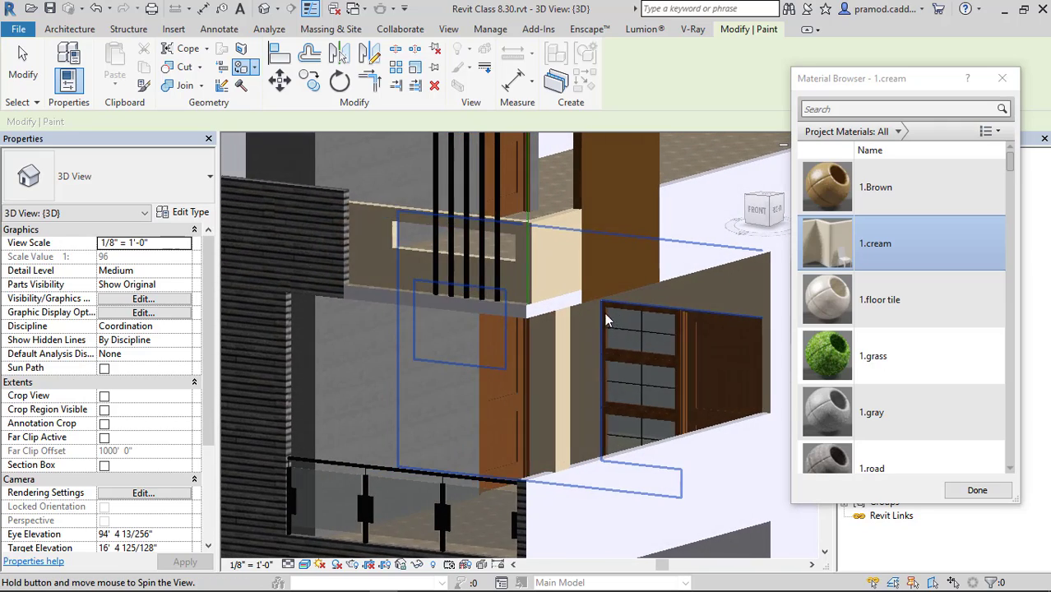
pyautogui.press('Escape')
# Step: Orient the 3D view to Front and create an in-place model in the Casework category with the default name
pyautogui.keyDown('shift'); pyautogui.moveTo(528, 341); pyautogui.dragTo(587, 359, button='middle'); pyautogui.keyUp('shift')
pyautogui.click(758, 222)
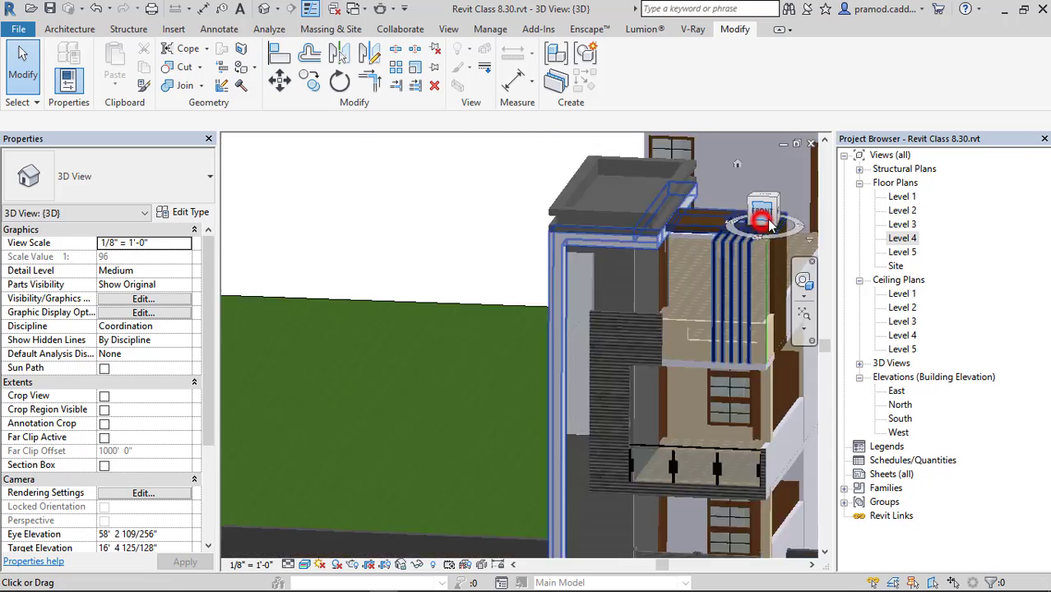
pyautogui.scroll(5, 494, 300)
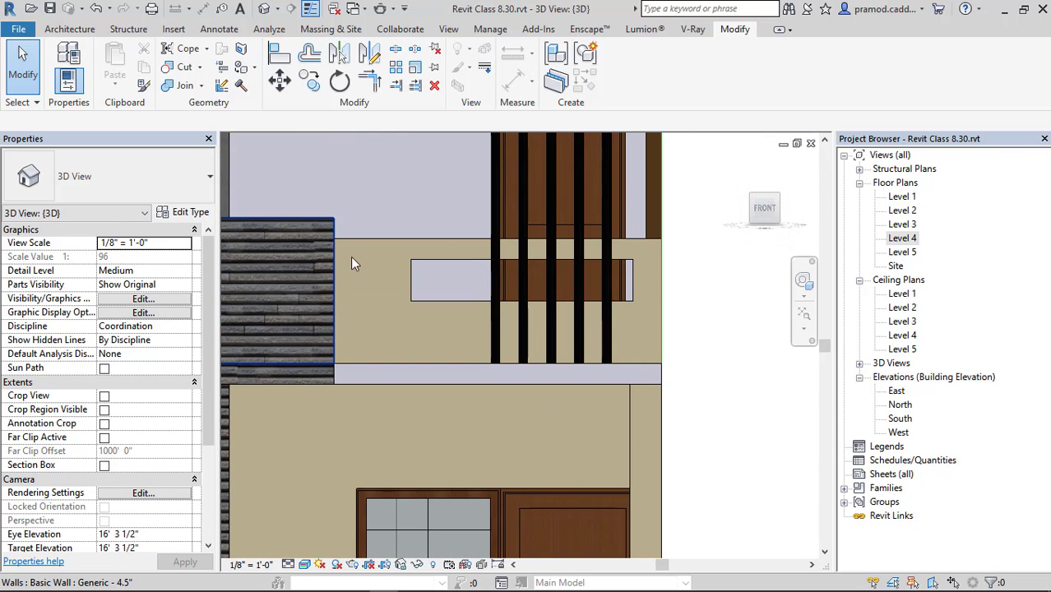
pyautogui.click(69, 29)
pyautogui.click(168, 82)
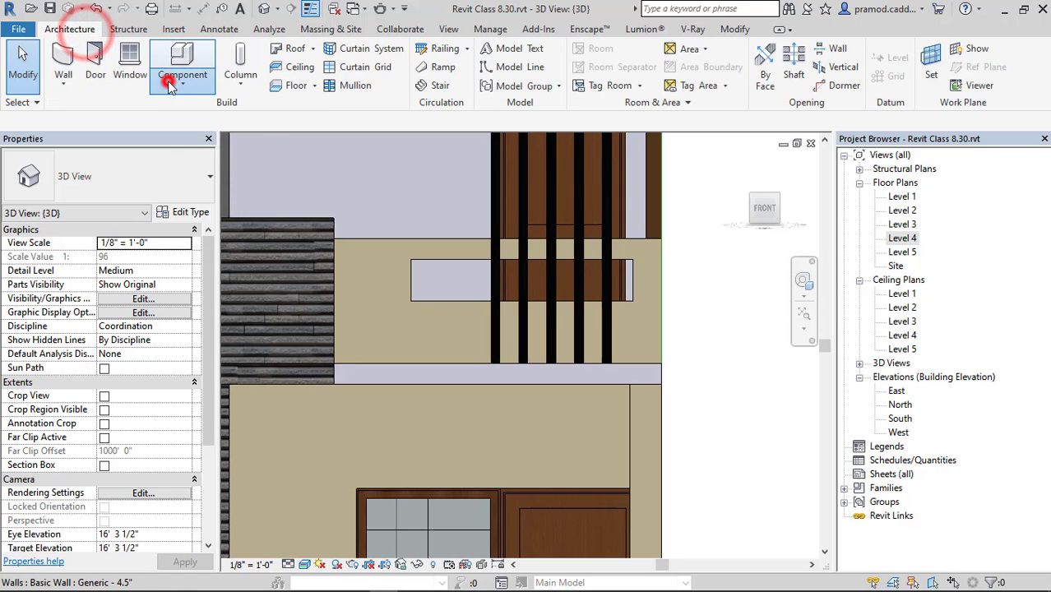
pyautogui.click(202, 140)
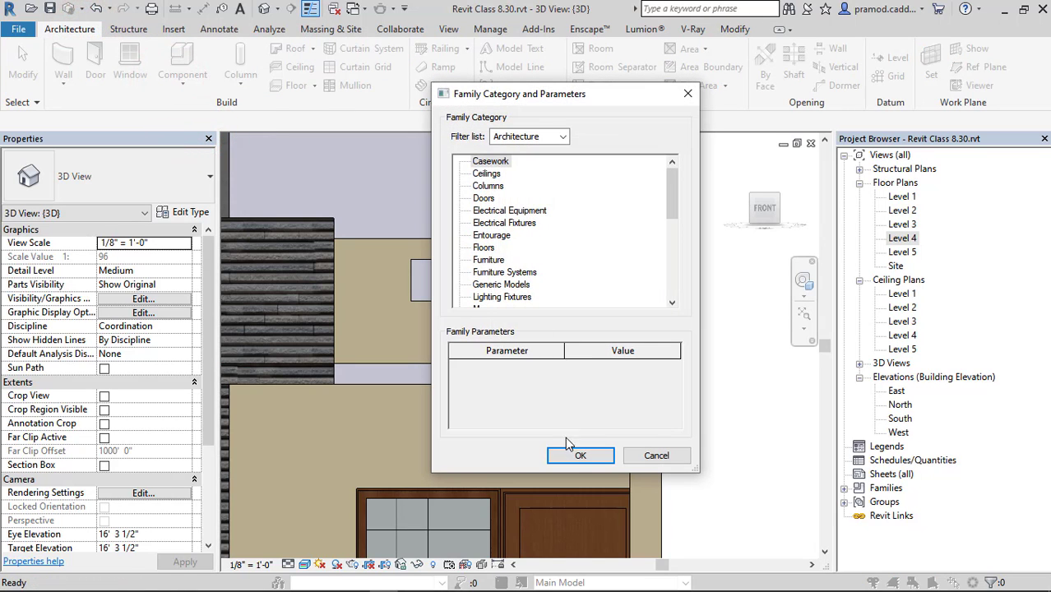
pyautogui.click(568, 451)
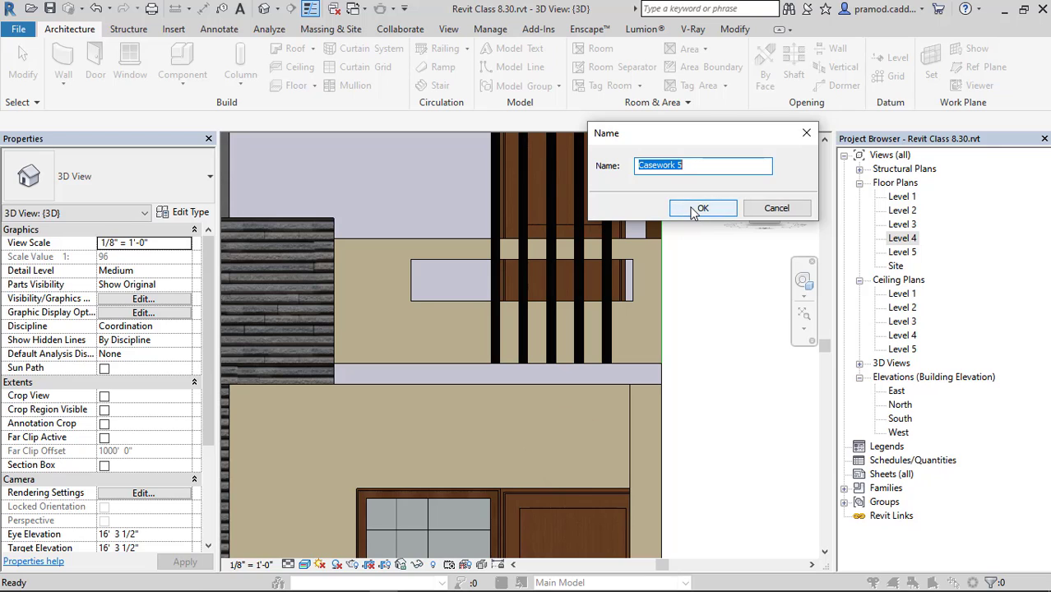
pyautogui.click(695, 209)
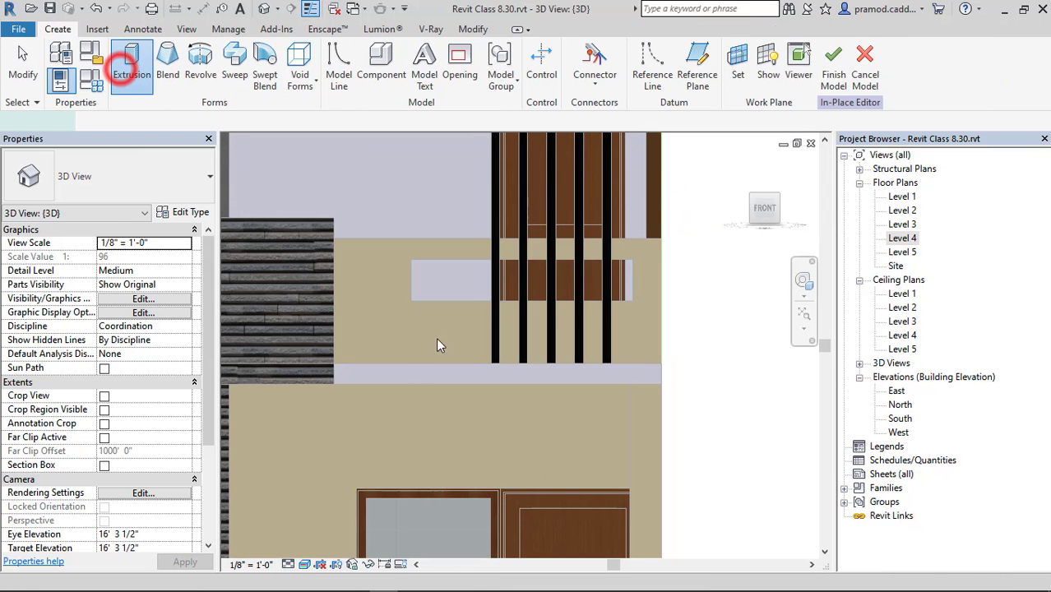
# Step: Start an extrusion on the parapet's front wall face and sketch a rectangle about 11" wide above the slab, against the stone-clad wall
pyautogui.click(132, 65)
pyautogui.click(668, 71)
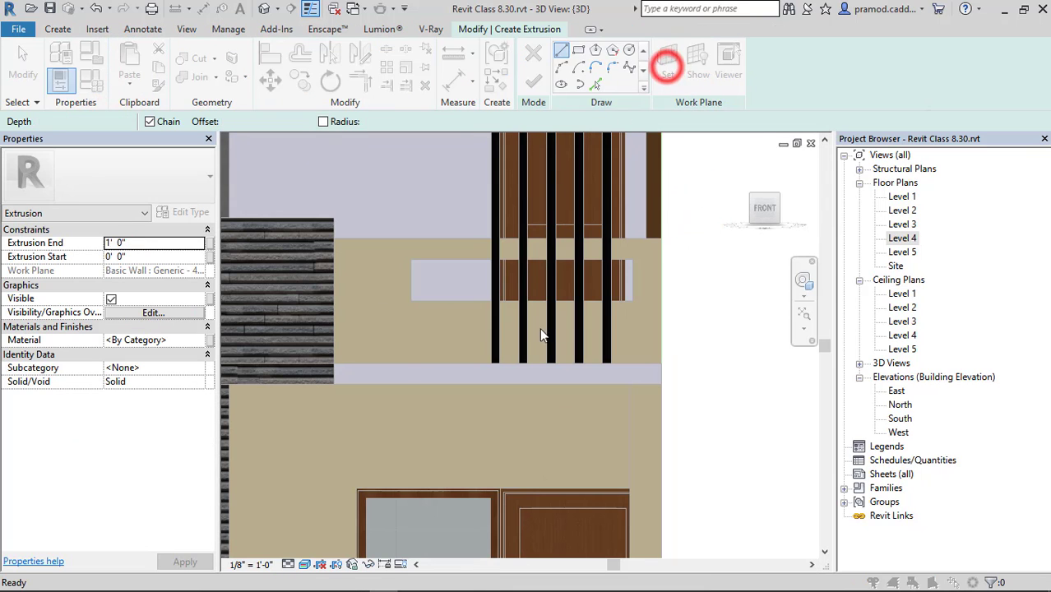
pyautogui.click(847, 261)
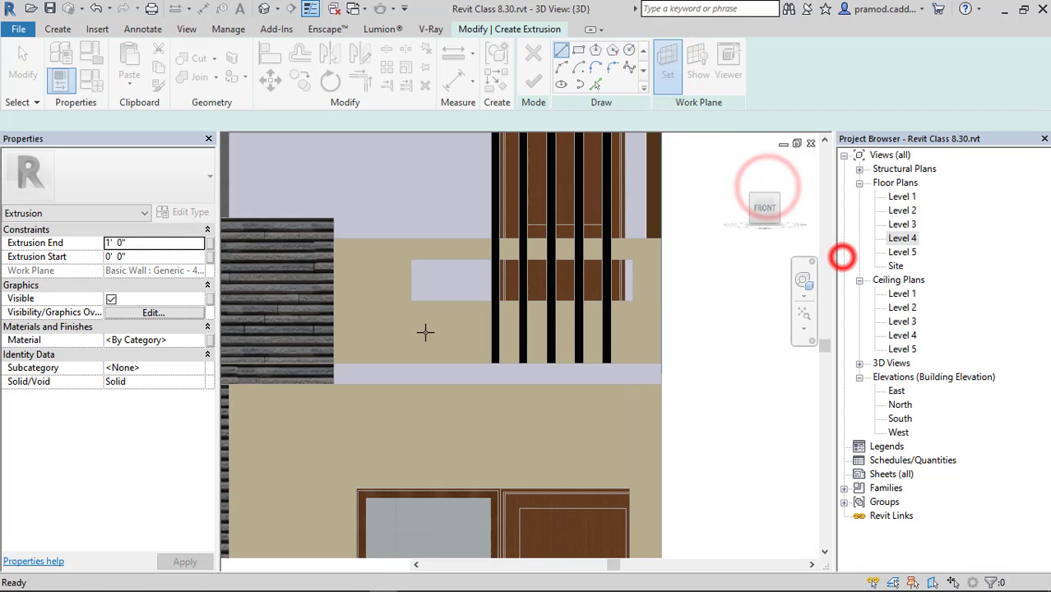
pyautogui.click(413, 329)
pyautogui.scroll(3, 328, 369)
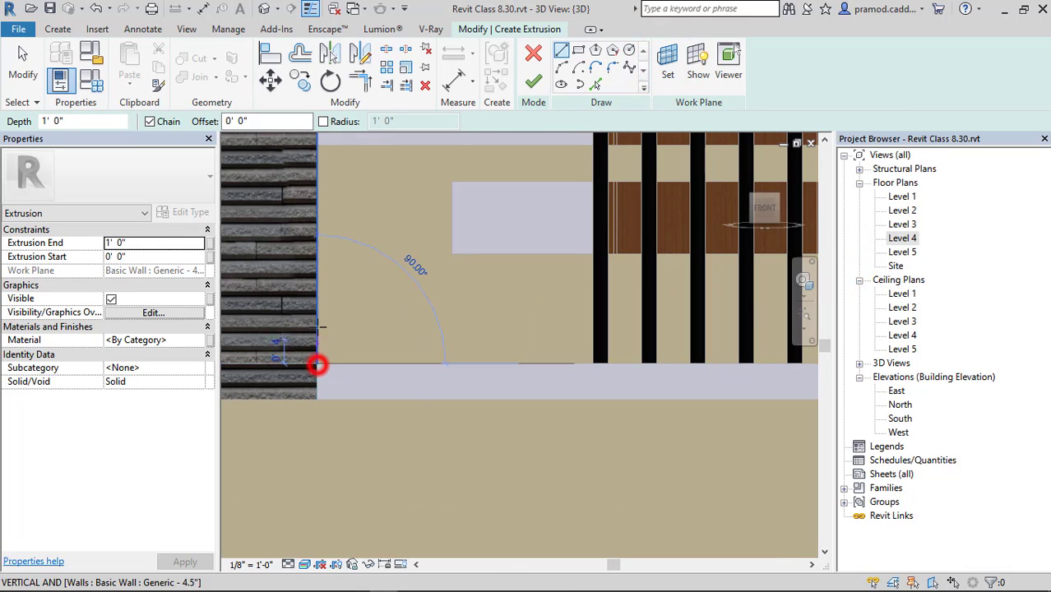
pyautogui.click(317, 326)
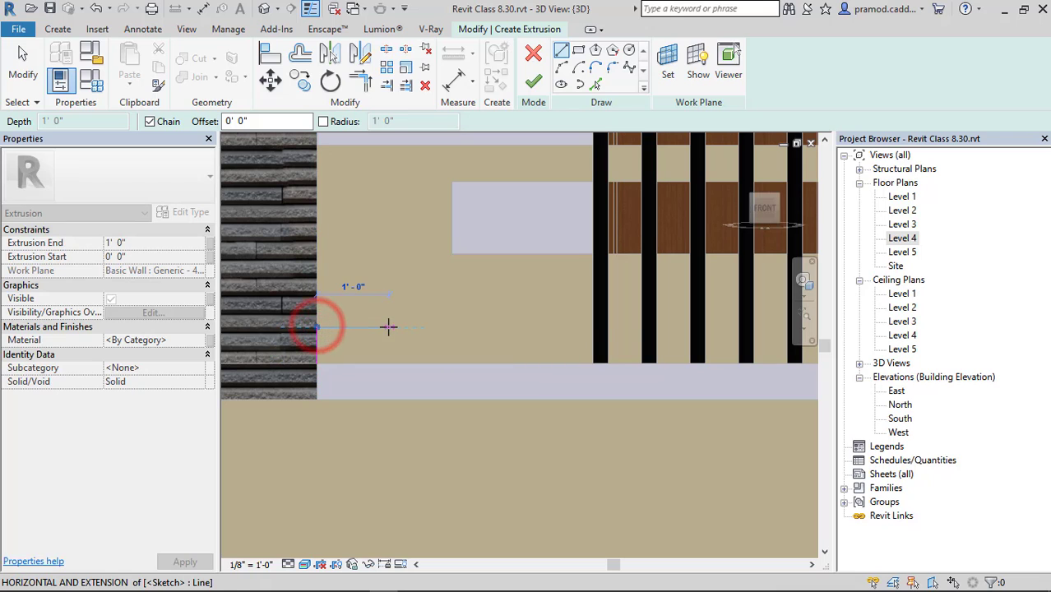
pyautogui.click(383, 362)
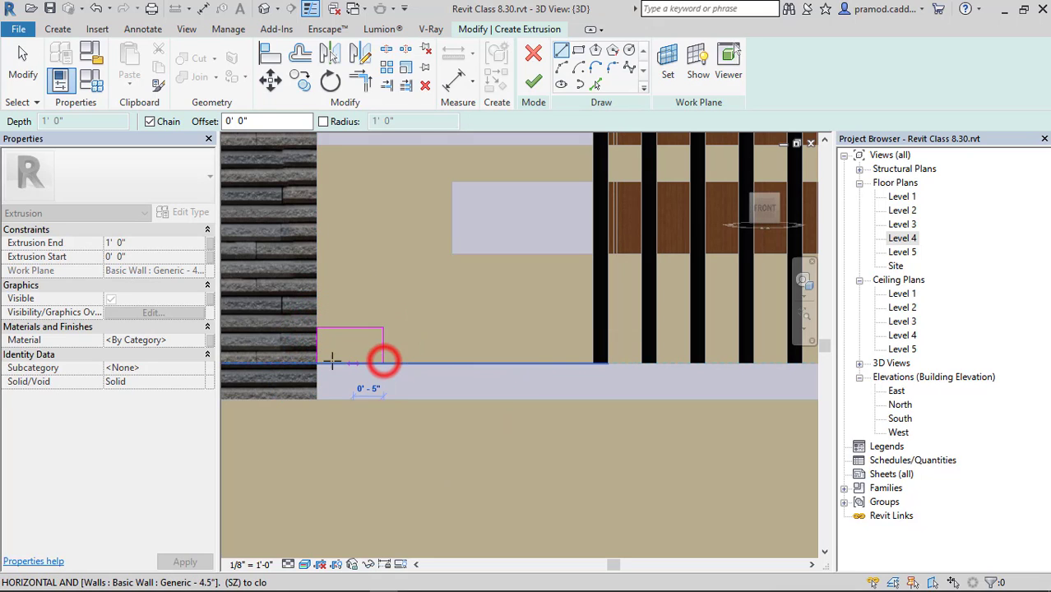
pyautogui.click(320, 362)
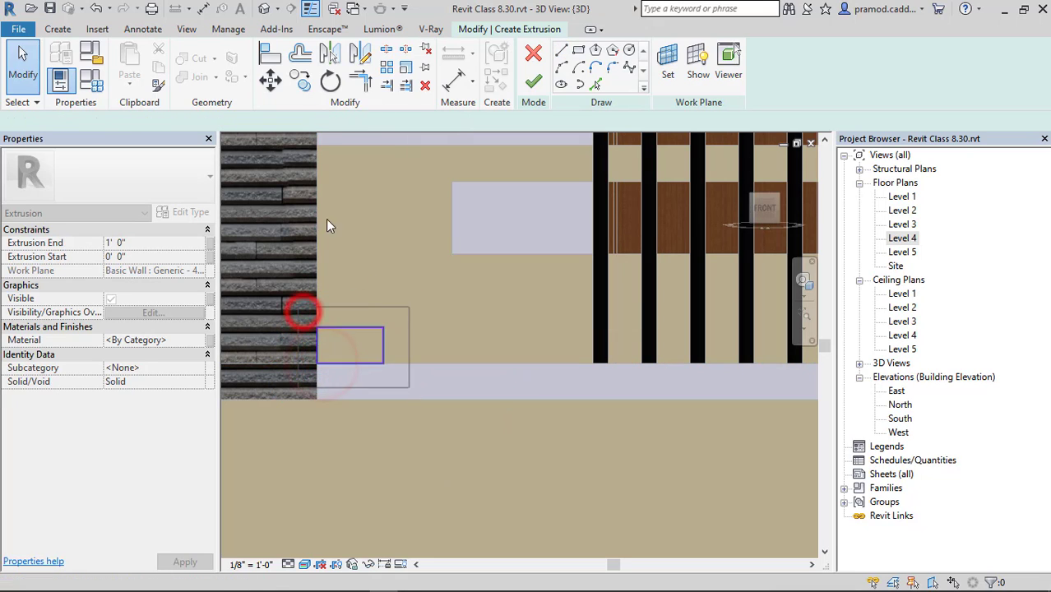
# Step: Copy the sketched rectangle twice along the slab at about 1'-4" spacing and finish the extrusion
pyautogui.click(298, 77)
pyautogui.click(315, 327)
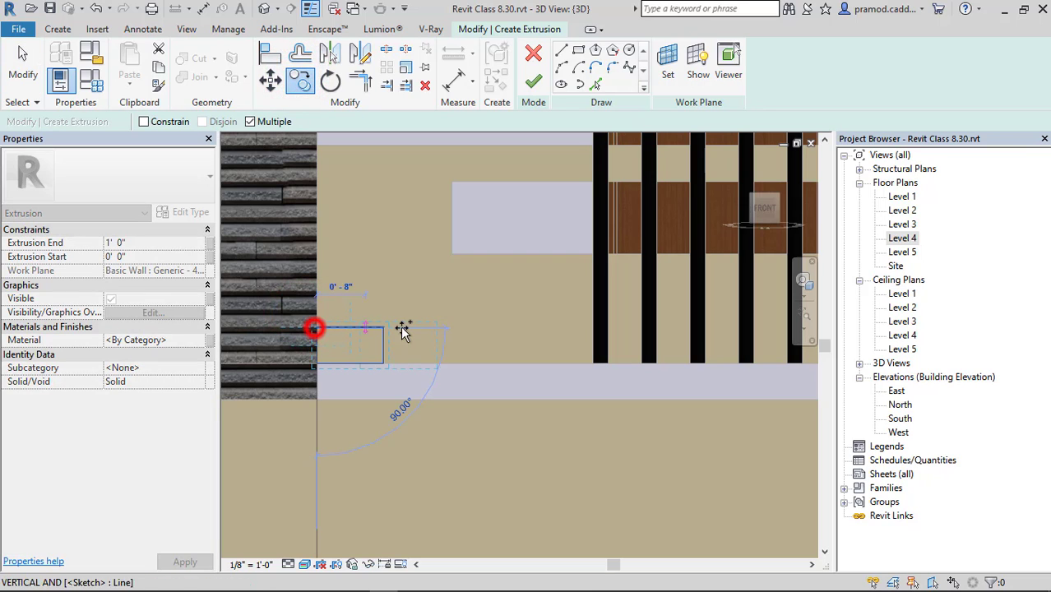
pyautogui.click(413, 329)
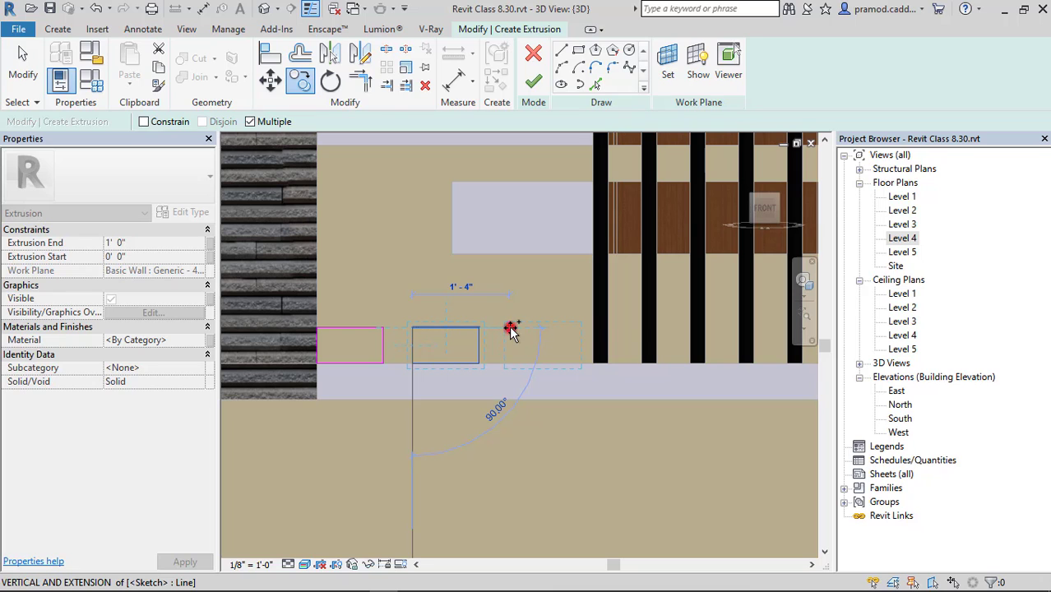
pyautogui.click(510, 329)
pyautogui.click(533, 80)
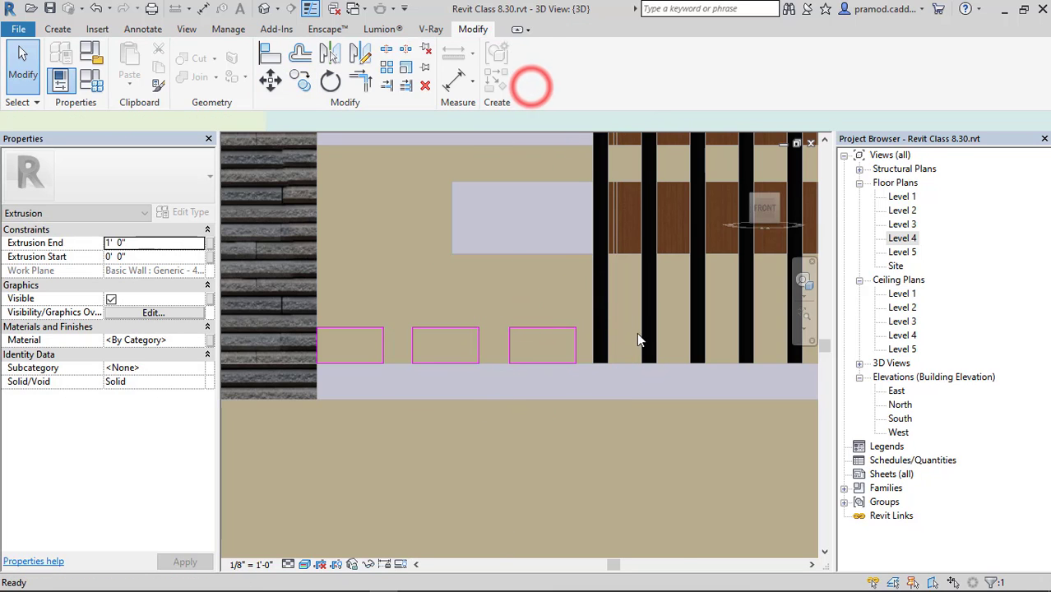
# Step: Assign the 1.Brown material to the extrusion of three blocks
pyautogui.moveTo(636, 336)
pyautogui.keyDown('shift'); pyautogui.mouseDown(button='middle')
pyautogui.moveTo(502, 395)
pyautogui.moveTo(505, 414)
pyautogui.mouseUp(button='middle'); pyautogui.keyUp('shift')
pyautogui.click(567, 389)
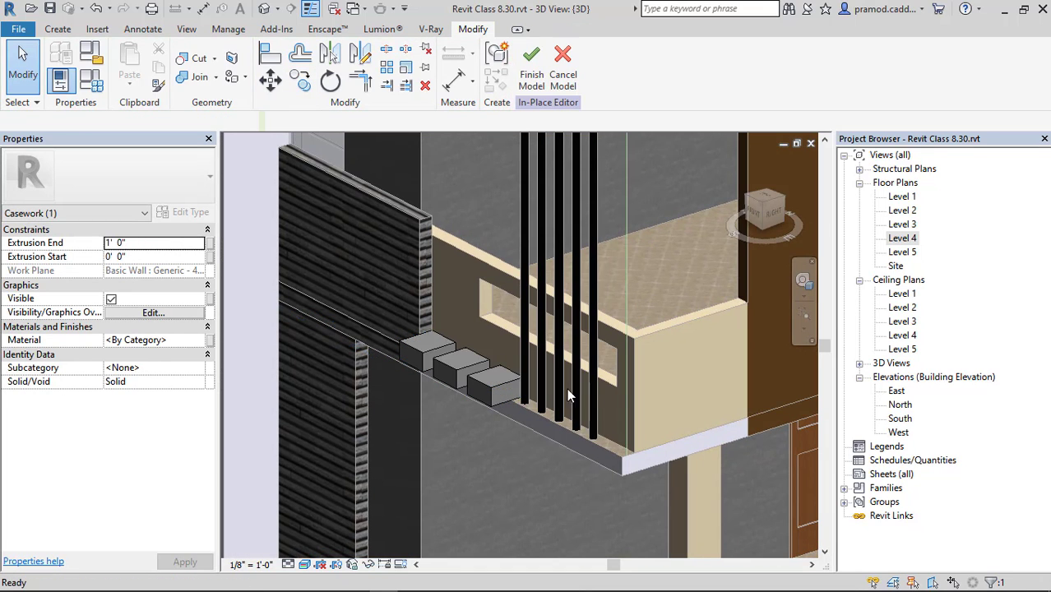
pyautogui.click(469, 377)
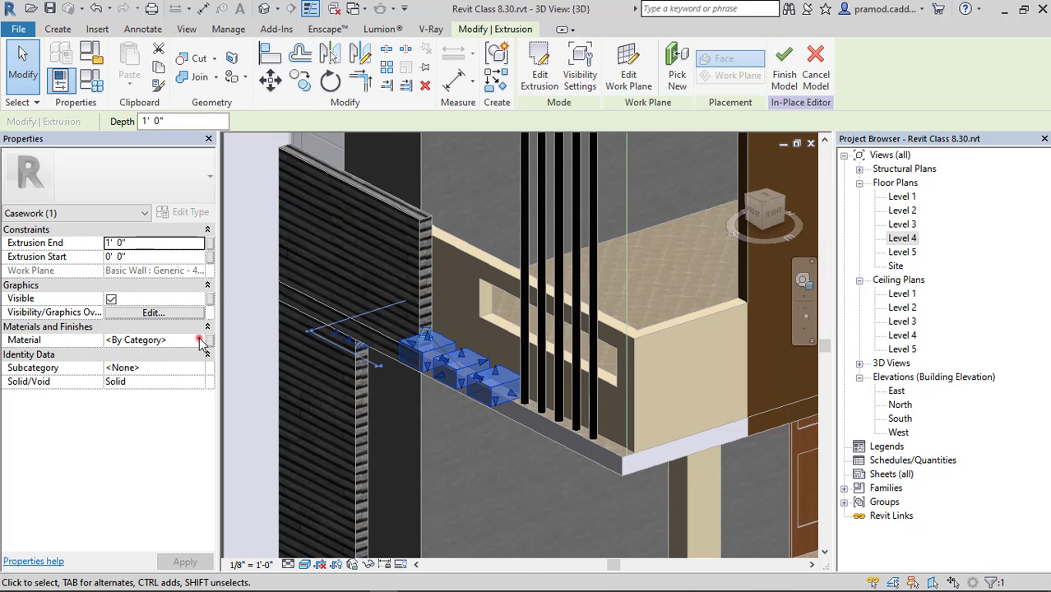
pyautogui.click(199, 340)
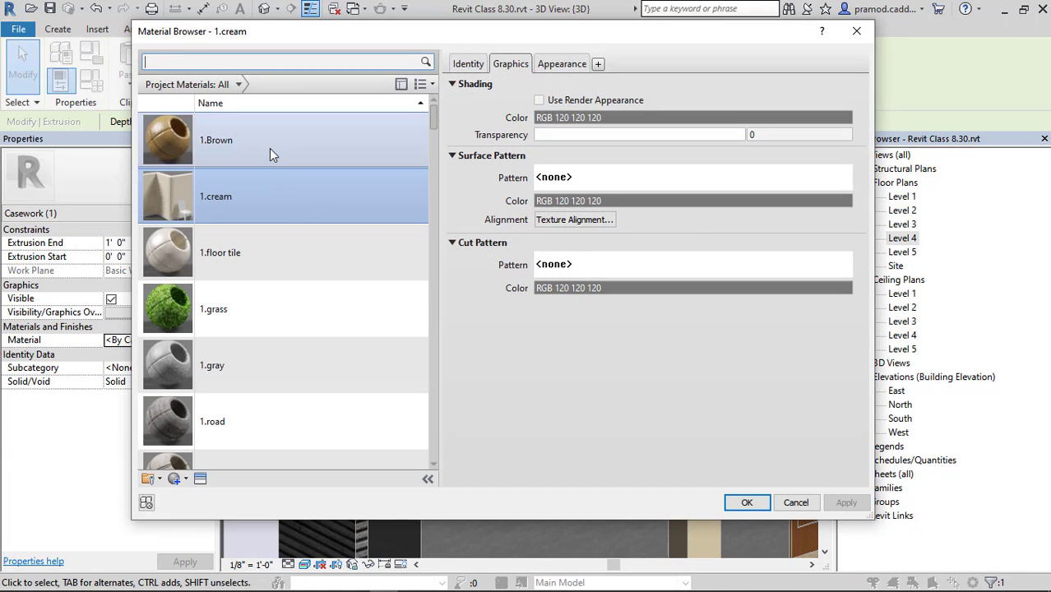
pyautogui.click(270, 147)
pyautogui.click(749, 502)
pyautogui.press('Escape')
pyautogui.scroll(-5, 498, 357)
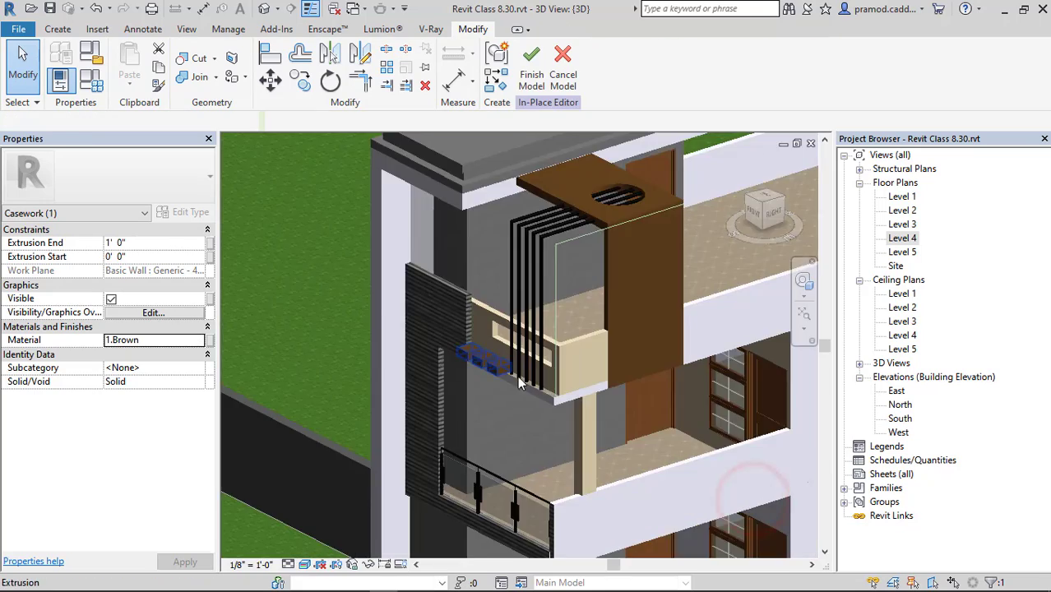
# Step: Align the front face of the three brown blocks with the outer edge of the floor slab
pyautogui.keyDown('shift'); pyautogui.moveTo(511, 370); pyautogui.dragTo(494, 397, button='middle'); pyautogui.keyUp('shift')
pyautogui.scroll(3, 482, 394)
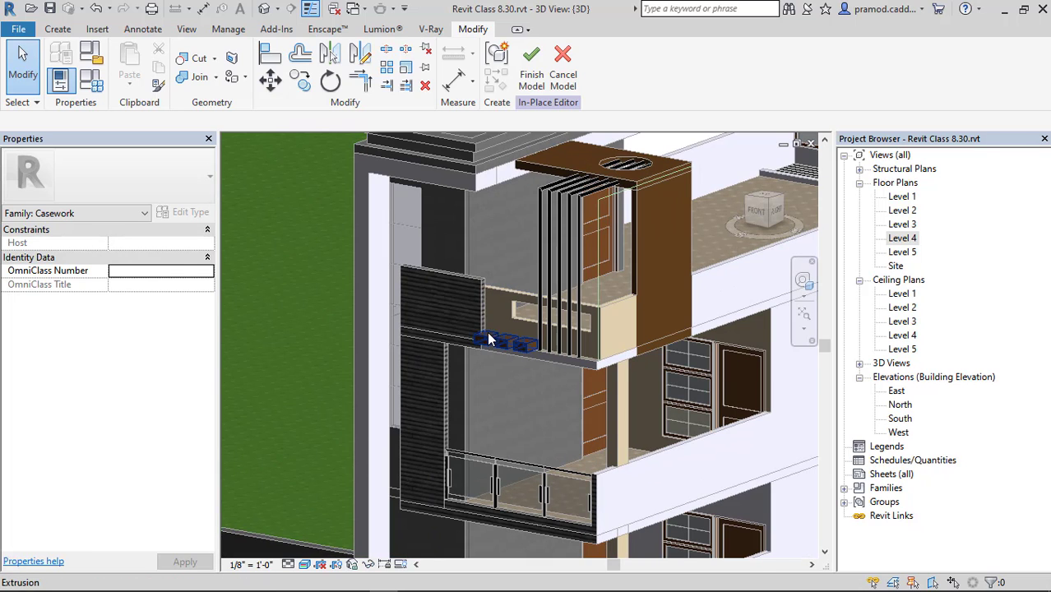
pyautogui.moveTo(541, 448); pyautogui.dragTo(553, 312, button='middle')
pyautogui.scroll(-2, 554, 314)
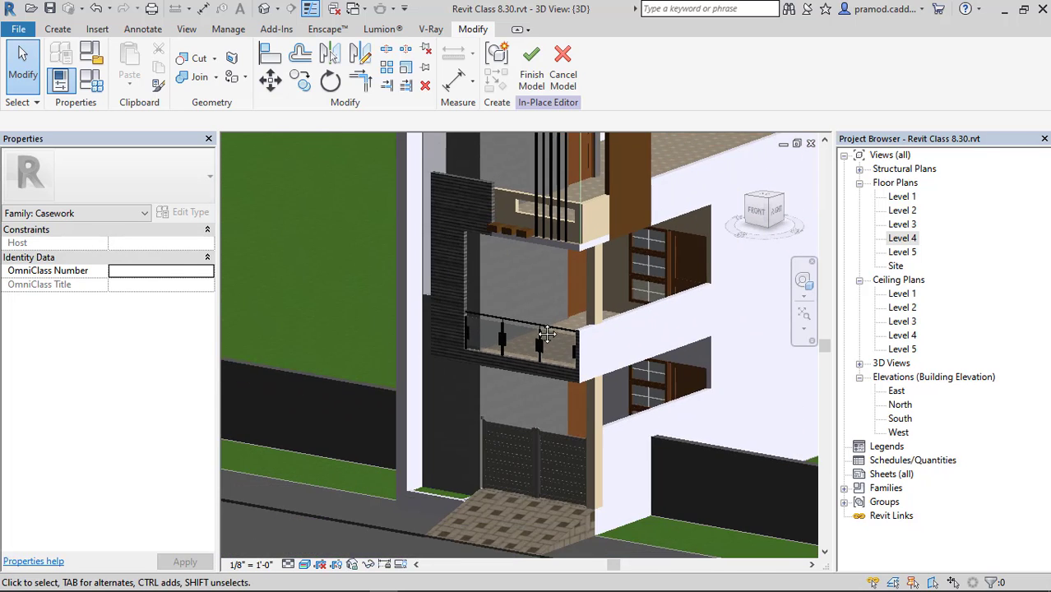
pyautogui.scroll(3, 492, 240)
pyautogui.click(490, 239)
pyautogui.click(270, 54)
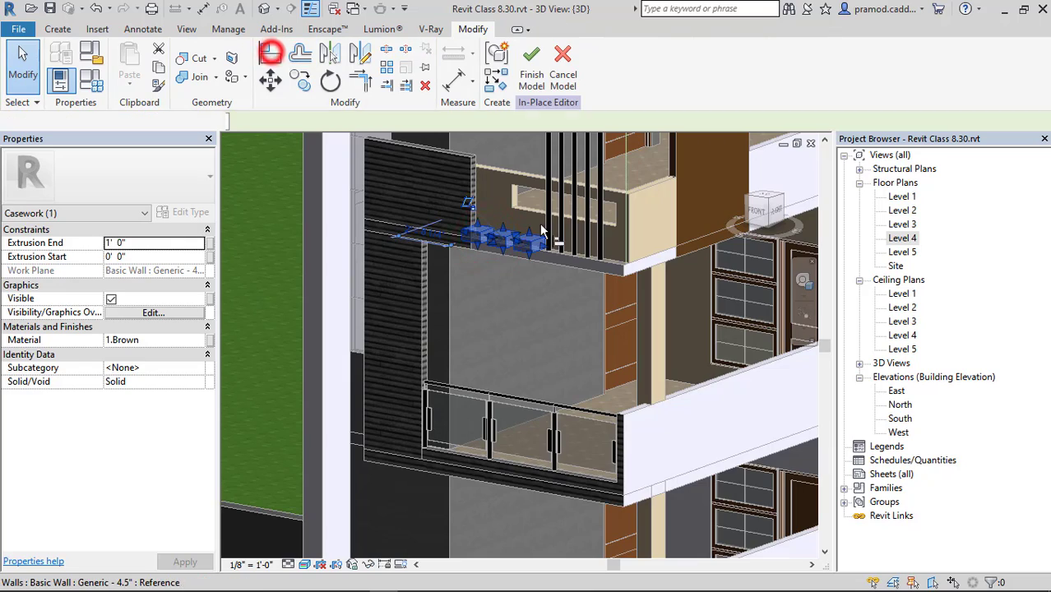
pyautogui.scroll(5, 559, 301)
pyautogui.click(562, 305)
pyautogui.scroll(-8, 493, 296)
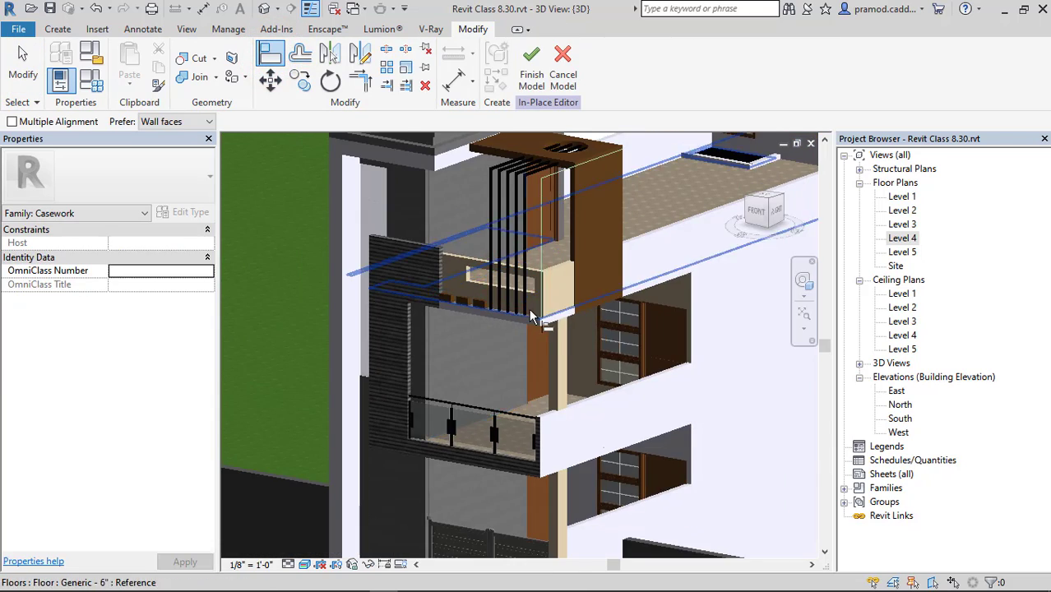
pyautogui.keyDown('shift'); pyautogui.moveTo(466, 313); pyautogui.dragTo(653, 289, button='middle'); pyautogui.keyUp('shift')
pyautogui.scroll(6, 440, 305)
pyautogui.press('Escape')
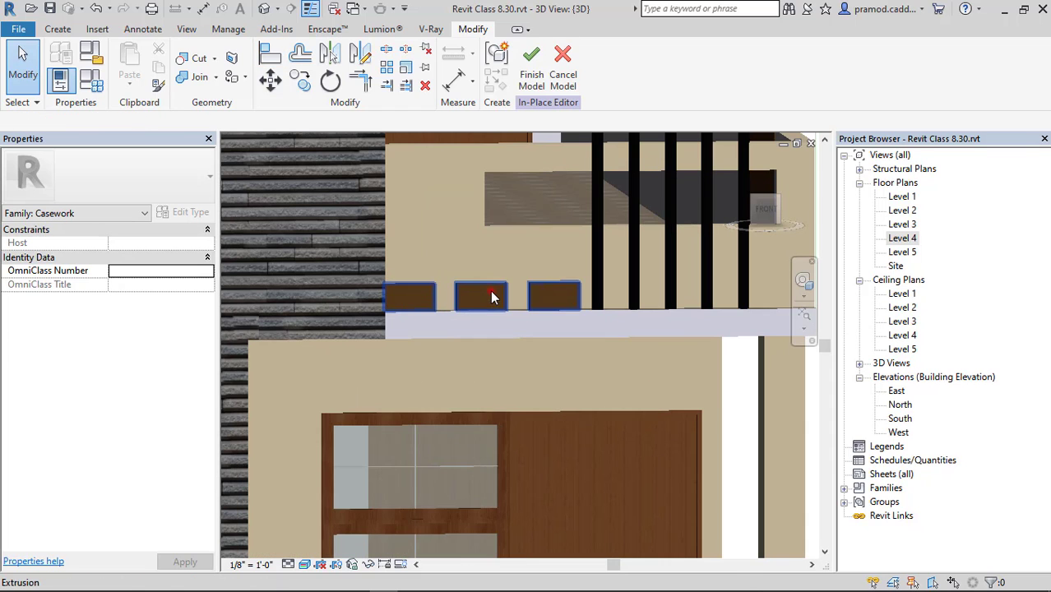
# Step: Edit the blocks' extrusion sketch, stretching the three rectangles' bottom edges down to the underside of the slab
pyautogui.click(487, 293)
pyautogui.click(538, 67)
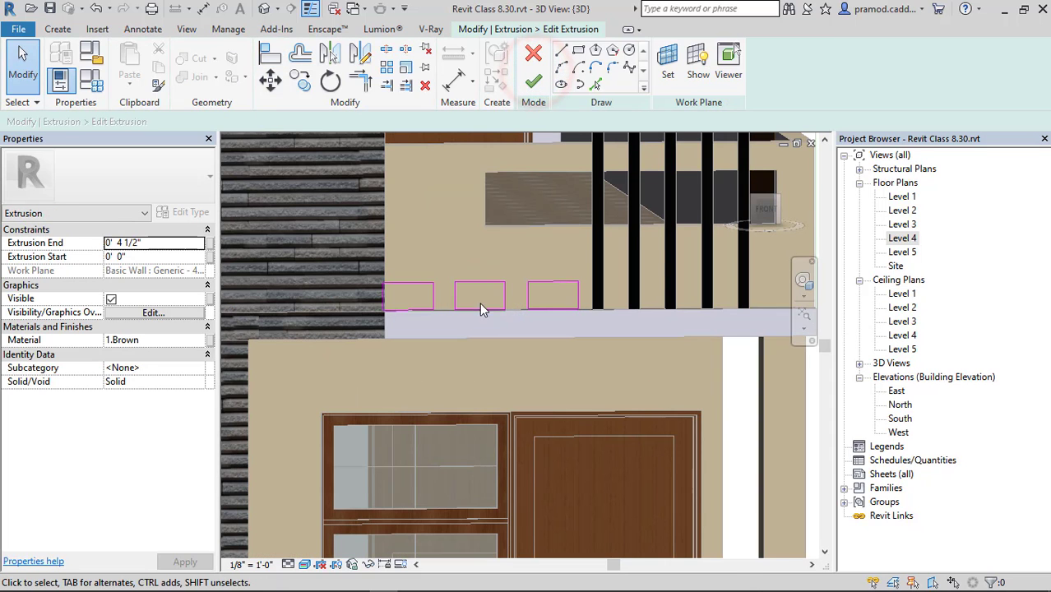
pyautogui.click(762, 209)
pyautogui.scroll(8, 521, 324)
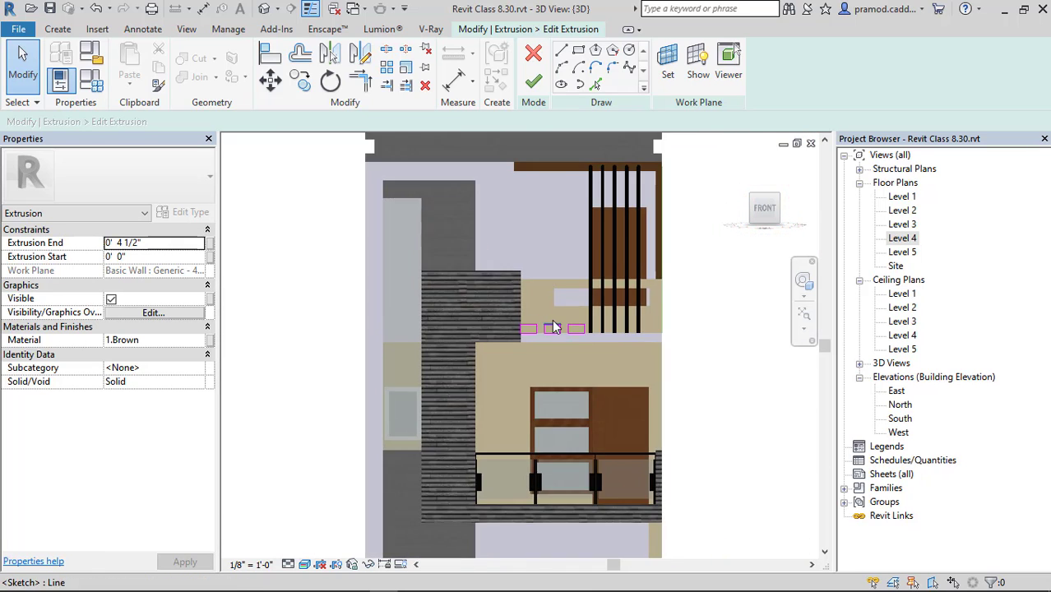
pyautogui.scroll(-3, 356, 366)
pyautogui.moveTo(333, 354); pyautogui.dragTo(587, 377)
pyautogui.click(534, 79)
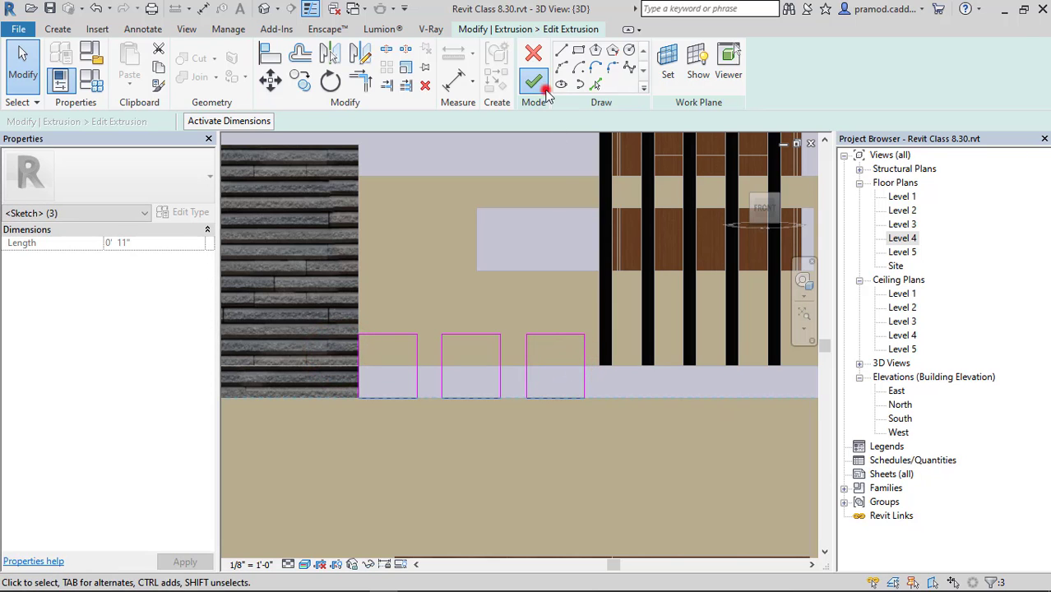
# Step: Set the blocks' Extrusion End to 0' 6" and finish the in-place model
pyautogui.moveTo(486, 333)
pyautogui.keyDown('shift'); pyautogui.mouseDown(button='middle')
pyautogui.moveTo(612, 367)
pyautogui.moveTo(592, 367)
pyautogui.mouseUp(button='middle'); pyautogui.keyUp('shift')
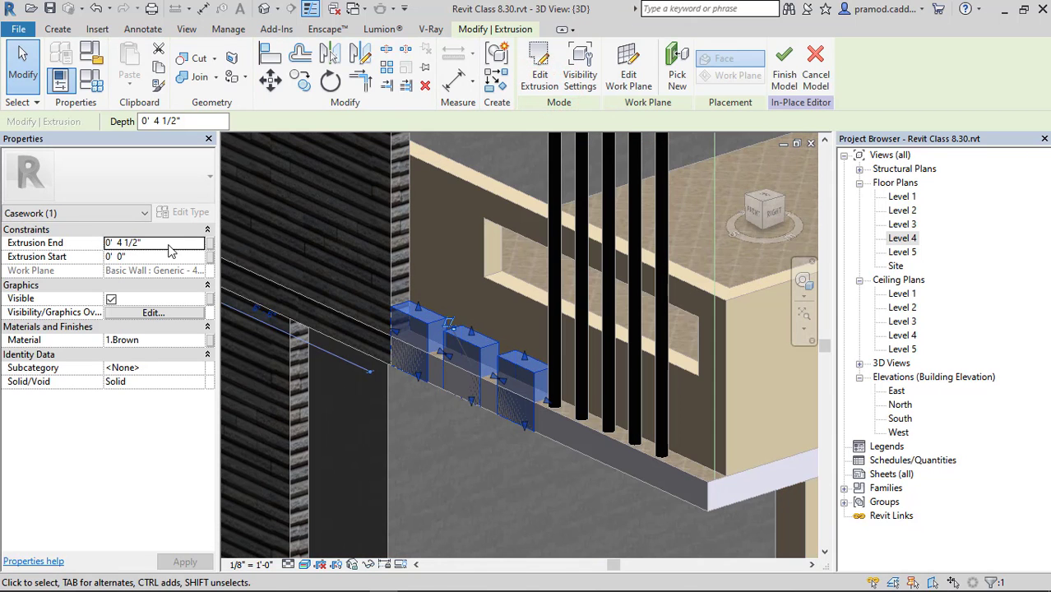
pyautogui.click(167, 245)
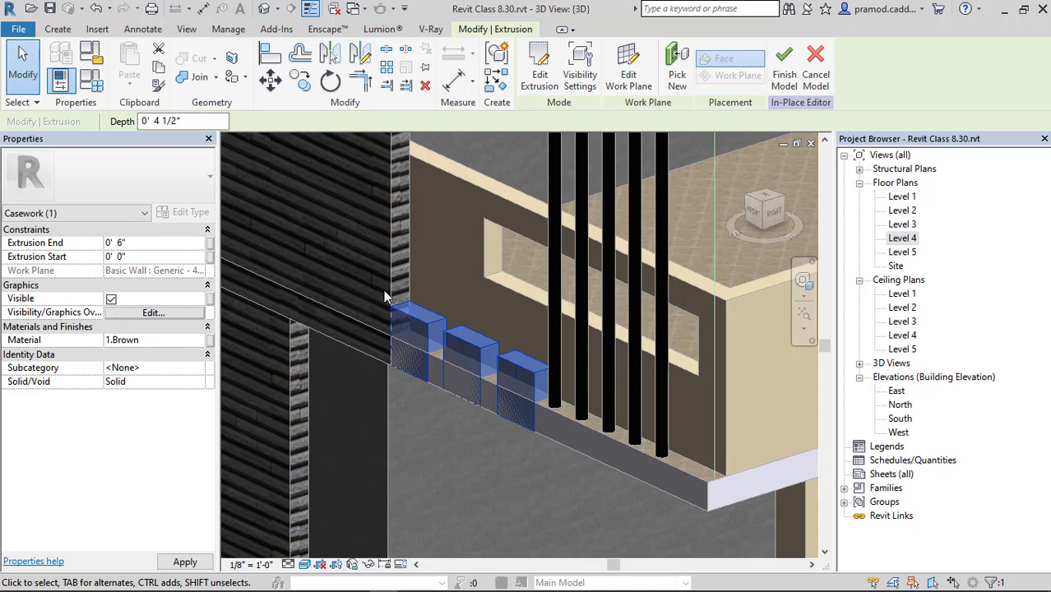
pyautogui.click(512, 316)
pyautogui.keyDown('shift'); pyautogui.moveTo(512, 316); pyautogui.dragTo(601, 214, button='middle'); pyautogui.keyUp('shift')
pyautogui.click(528, 78)
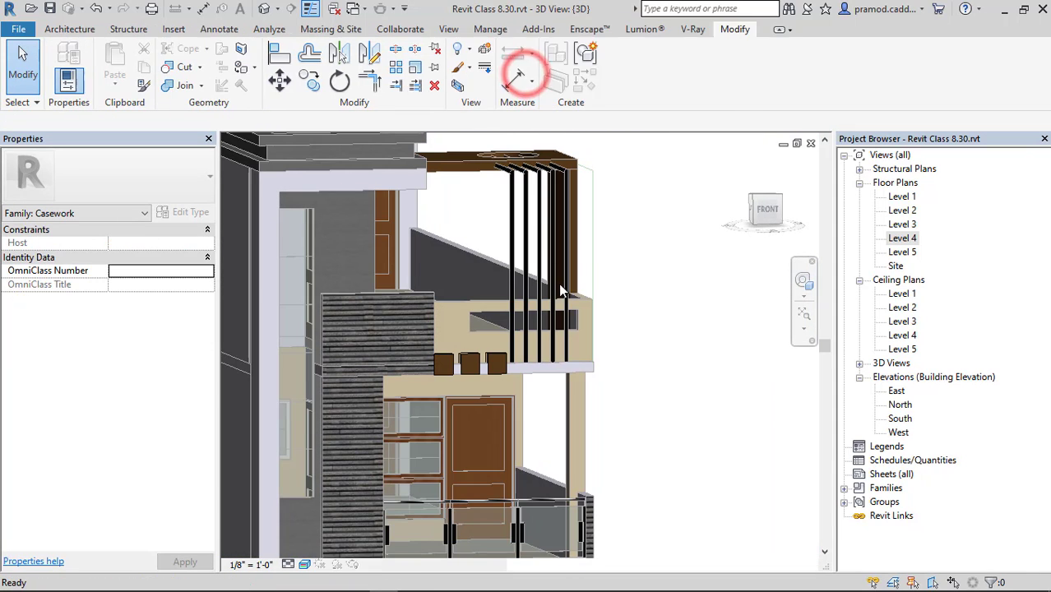
# Step: Edit the vertical bars' in-place model and start a sweep, picking the parapet's outer top edges on the front and side as its path
pyautogui.keyDown('shift'); pyautogui.moveTo(685, 319); pyautogui.dragTo(512, 261, button='middle'); pyautogui.keyUp('shift')
pyautogui.click(510, 260)
pyautogui.click(623, 78)
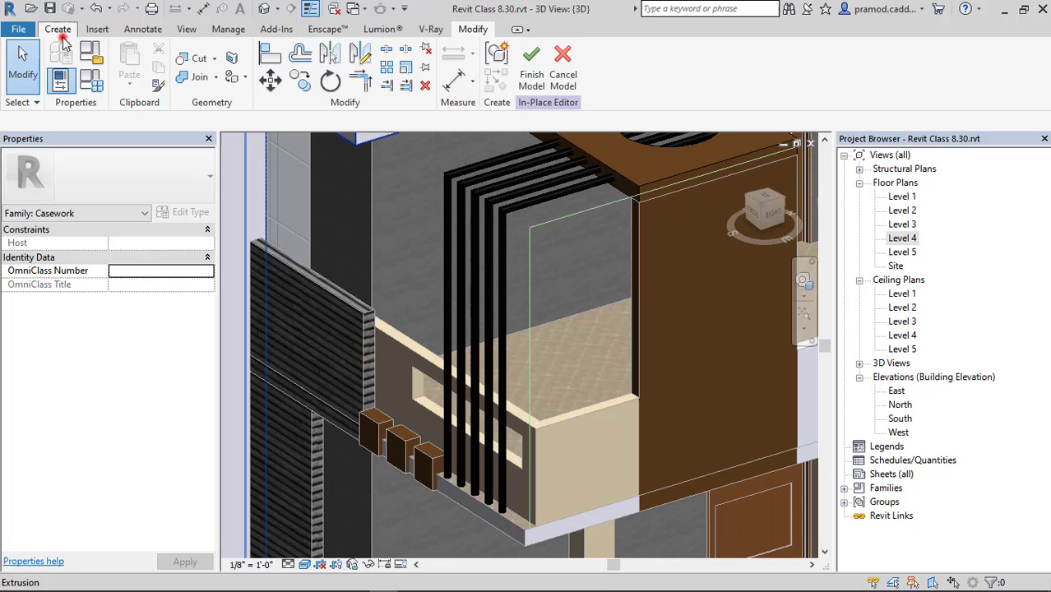
pyautogui.click(59, 33)
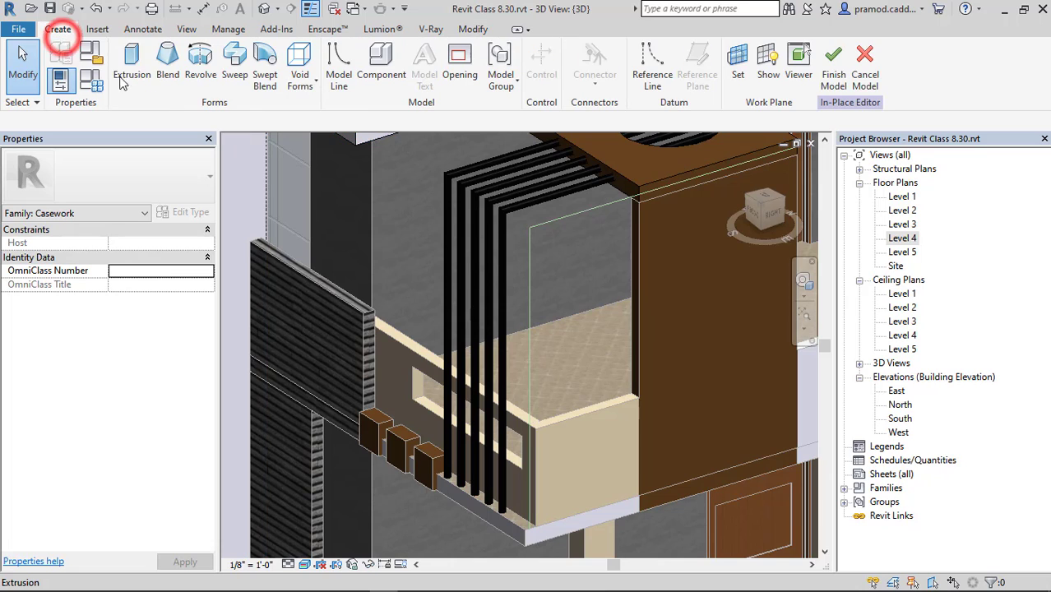
pyautogui.click(234, 62)
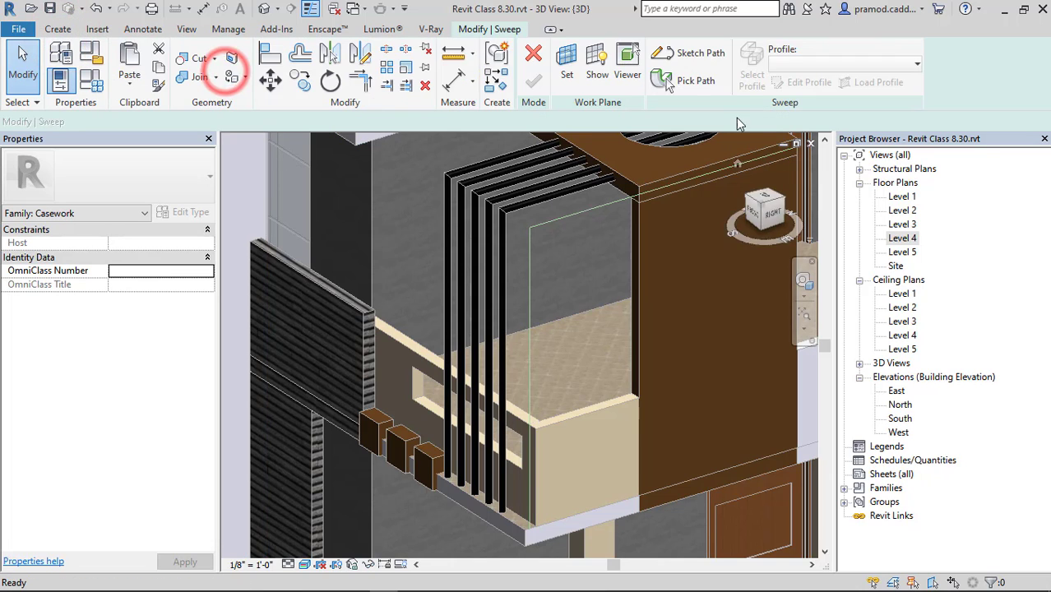
pyautogui.click(689, 85)
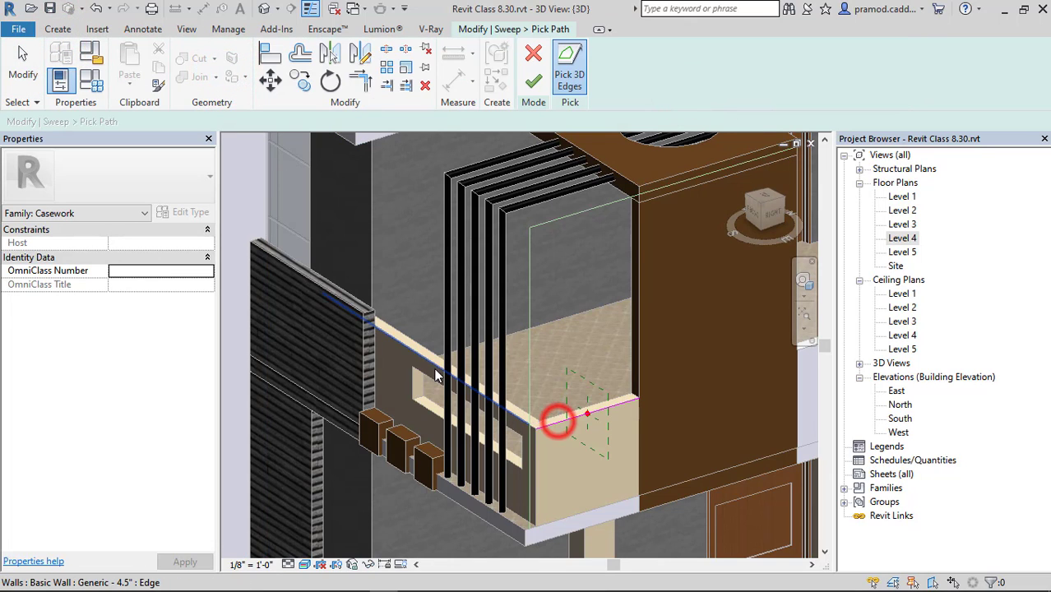
pyautogui.click(359, 80)
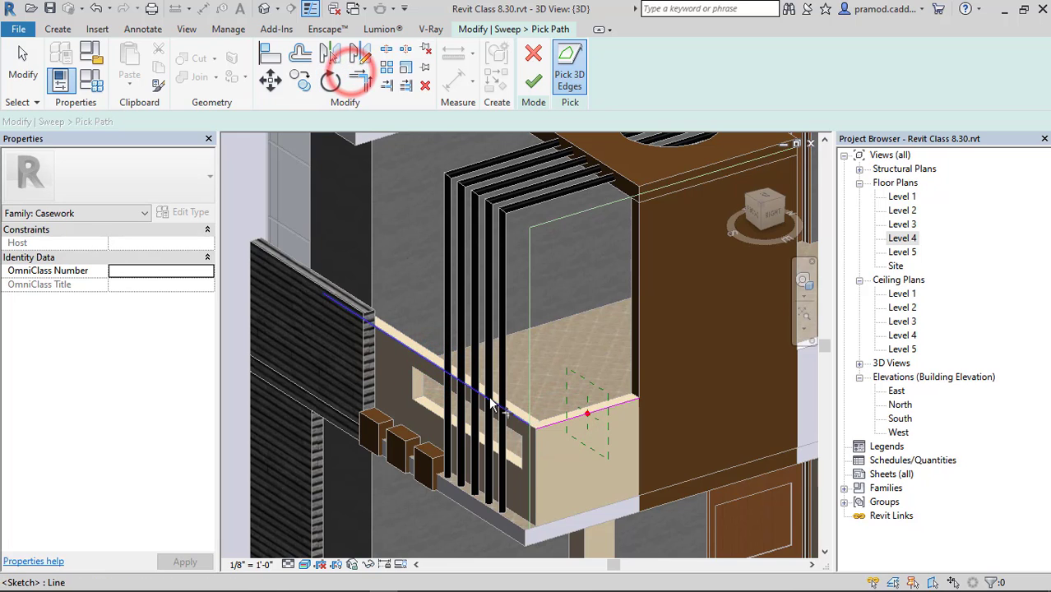
pyautogui.click(533, 80)
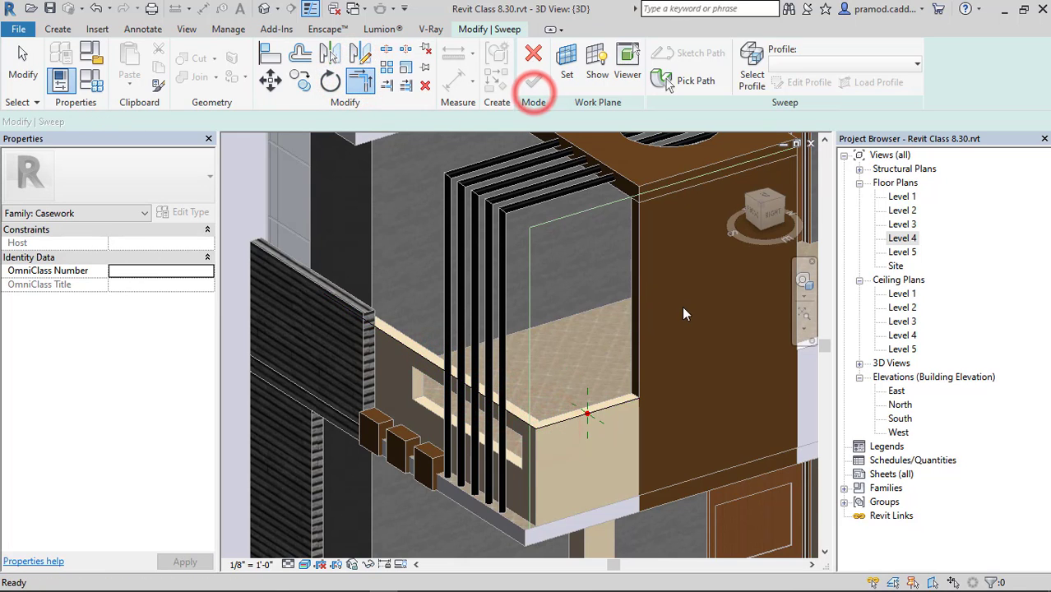
# Step: Sketch a small circular profile centred above the parapet wall's thickness in the Front view and finish the sweep
pyautogui.click(753, 216)
pyautogui.click(803, 83)
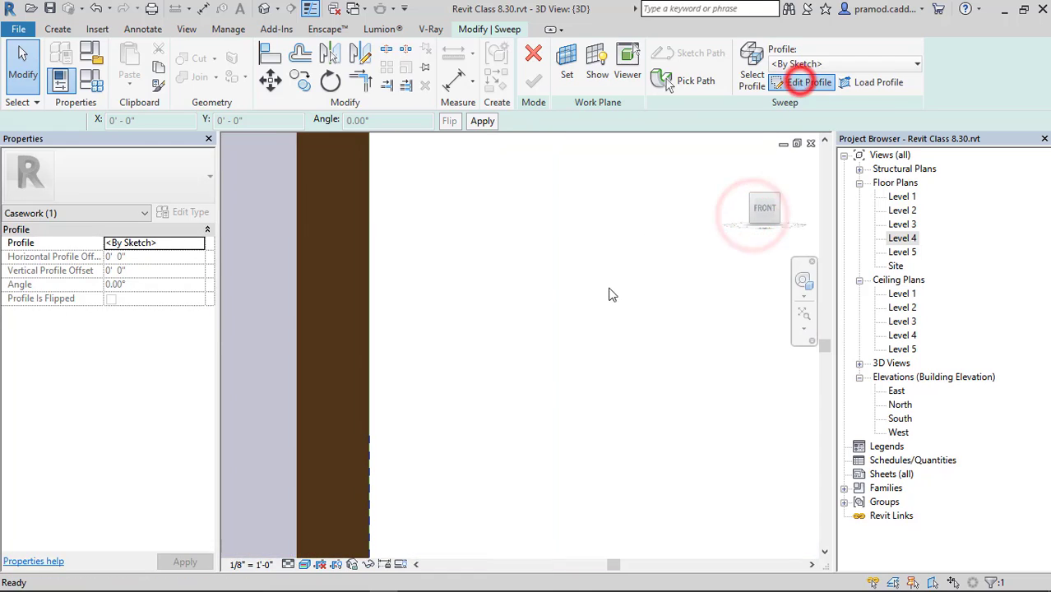
pyautogui.click(631, 50)
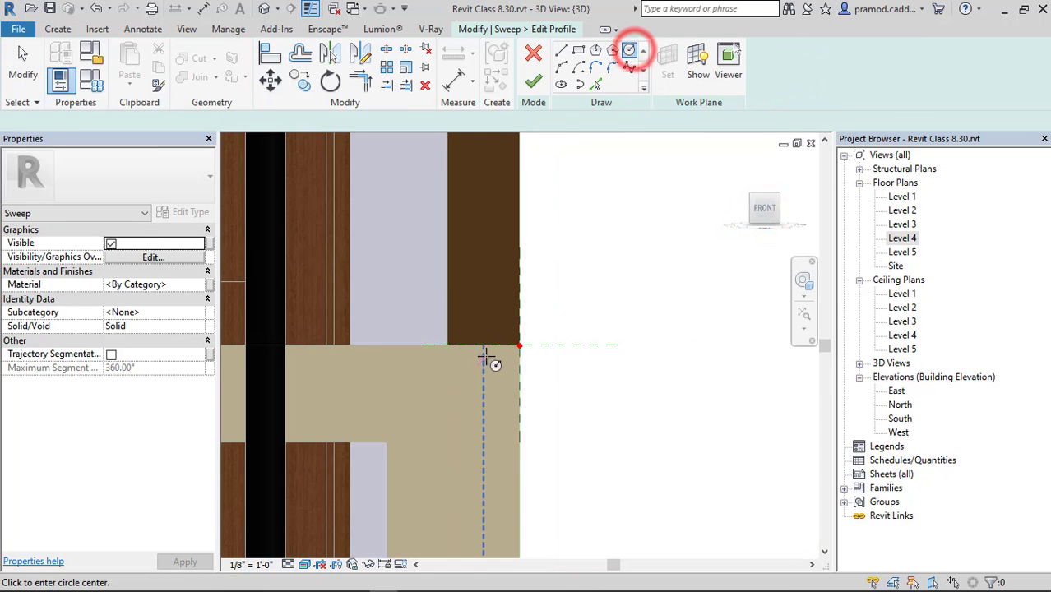
pyautogui.click(482, 302)
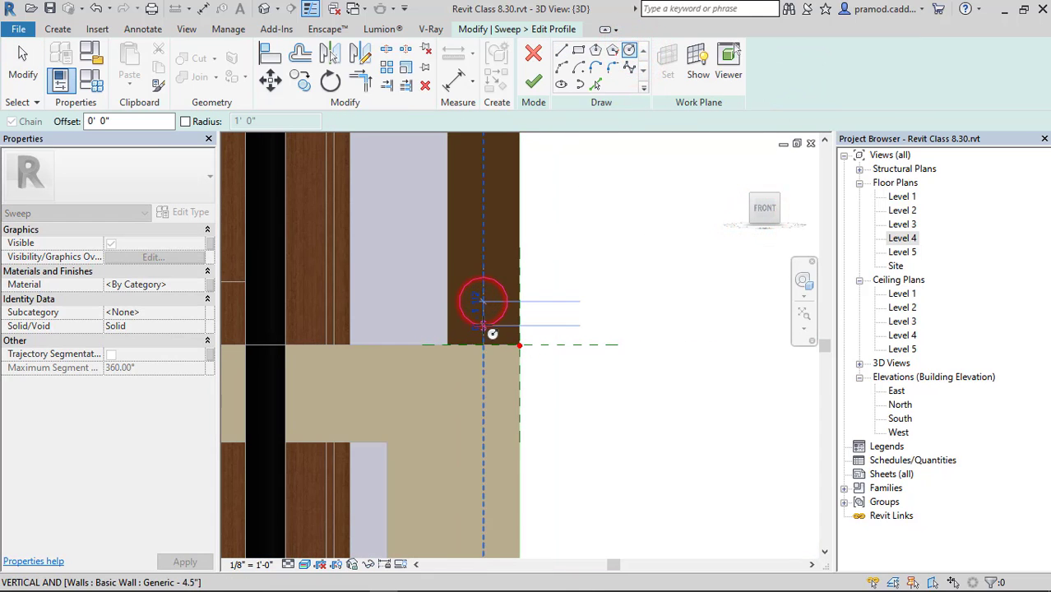
pyautogui.click(483, 319)
pyautogui.click(533, 80)
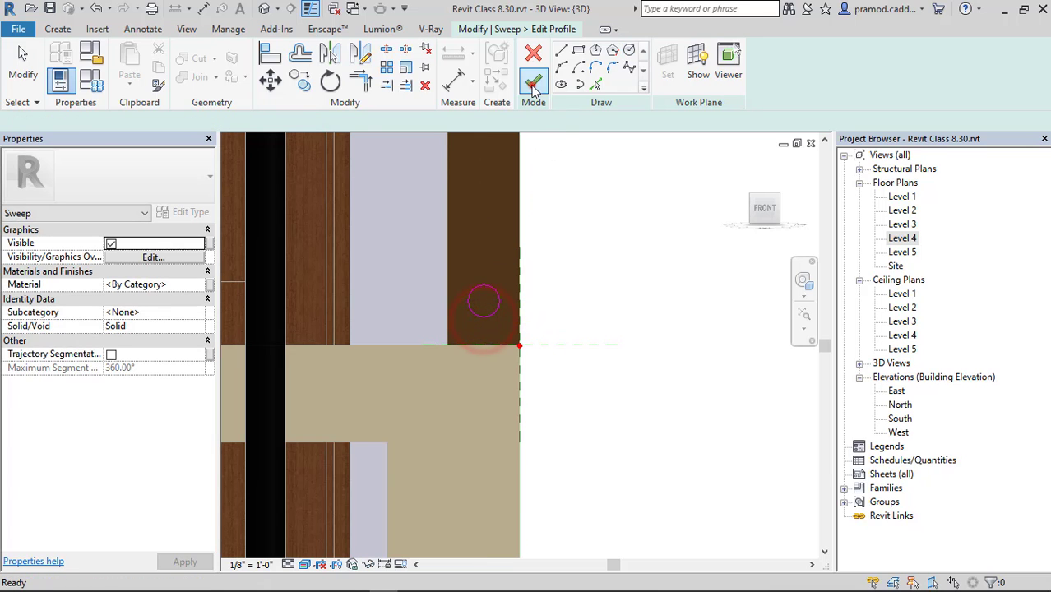
pyautogui.click(533, 80)
# Step: Assign the Iron, Ductile material to the swept parapet rail and finish the in-place model
pyautogui.keyDown('shift'); pyautogui.moveTo(576, 380); pyautogui.dragTo(649, 394, button='middle'); pyautogui.keyUp('shift')
pyautogui.click(200, 285)
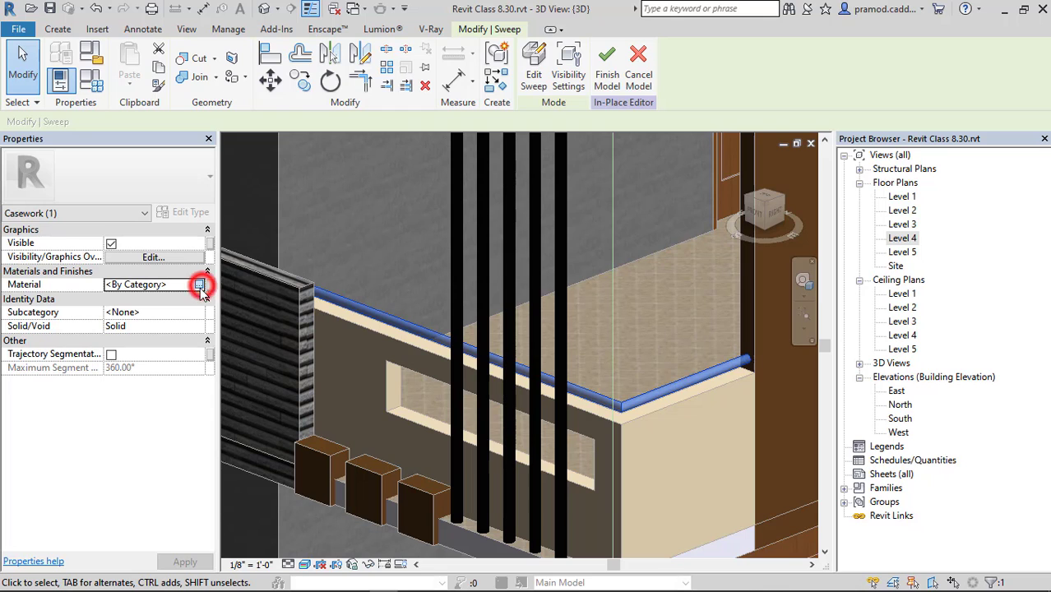
pyautogui.scroll(-10, 291, 376)
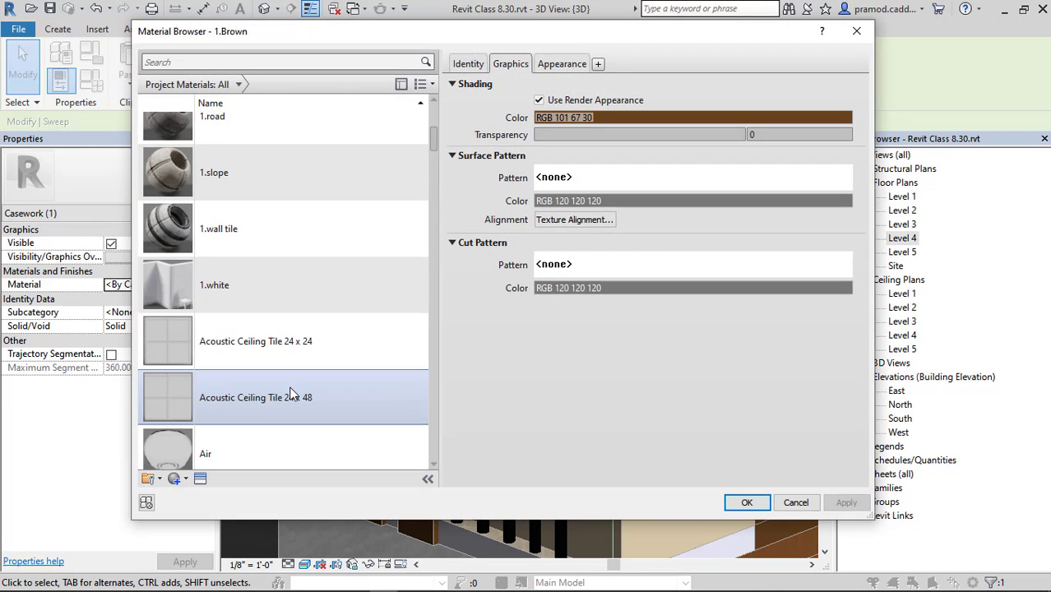
pyautogui.scroll(-8, 292, 392)
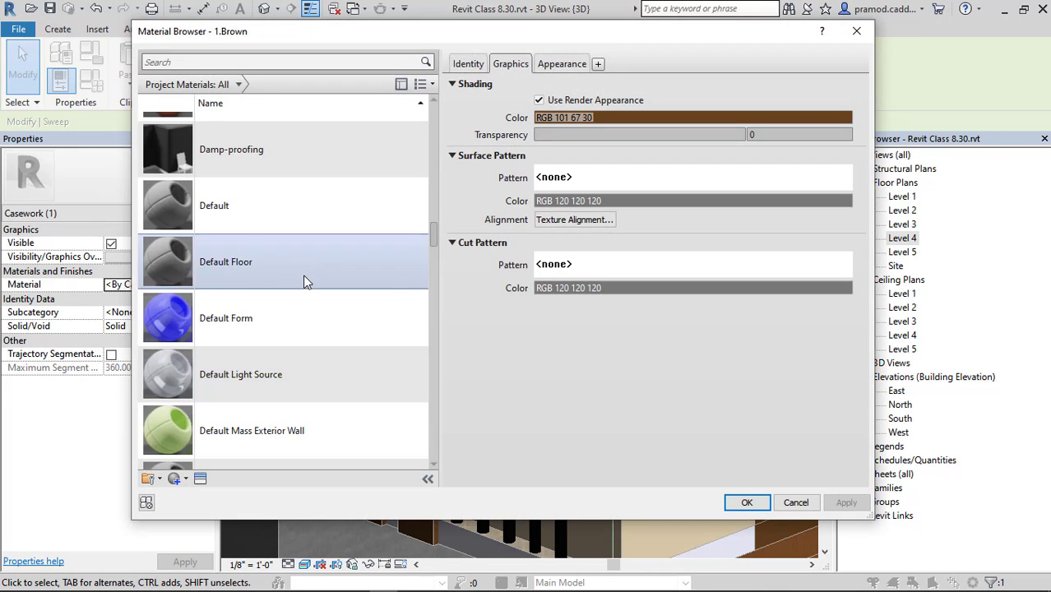
pyautogui.scroll(-3, 305, 281)
pyautogui.scroll(-10, 294, 317)
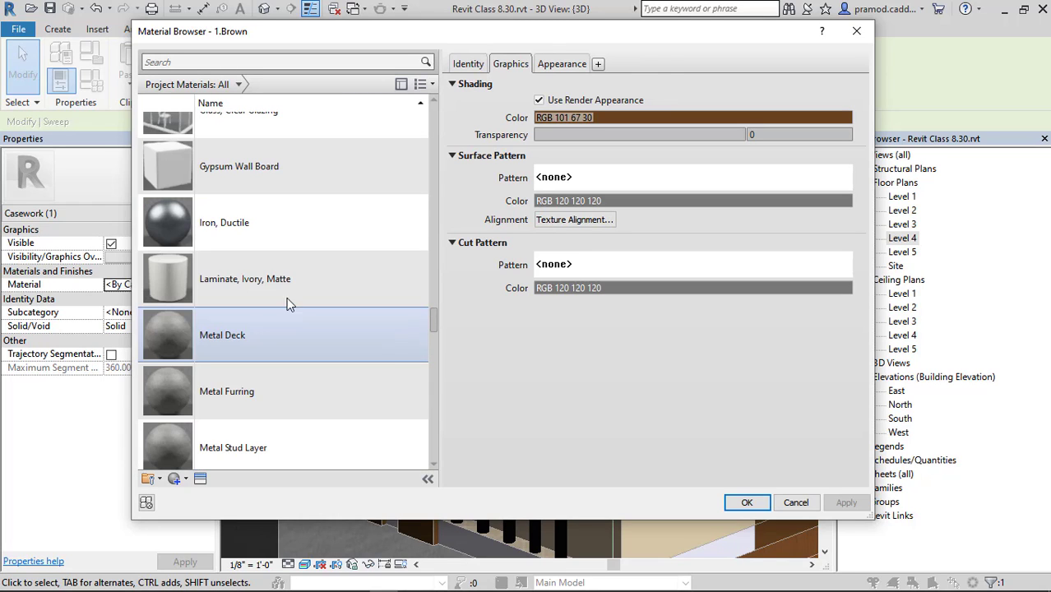
pyautogui.click(278, 224)
pyautogui.click(746, 502)
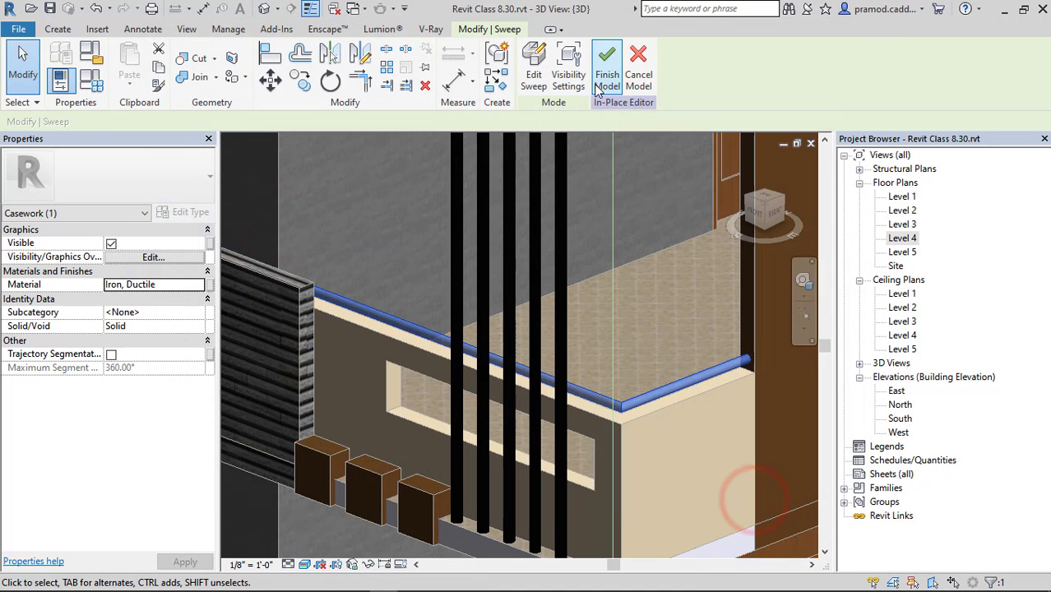
pyautogui.scroll(-5, 449, 352)
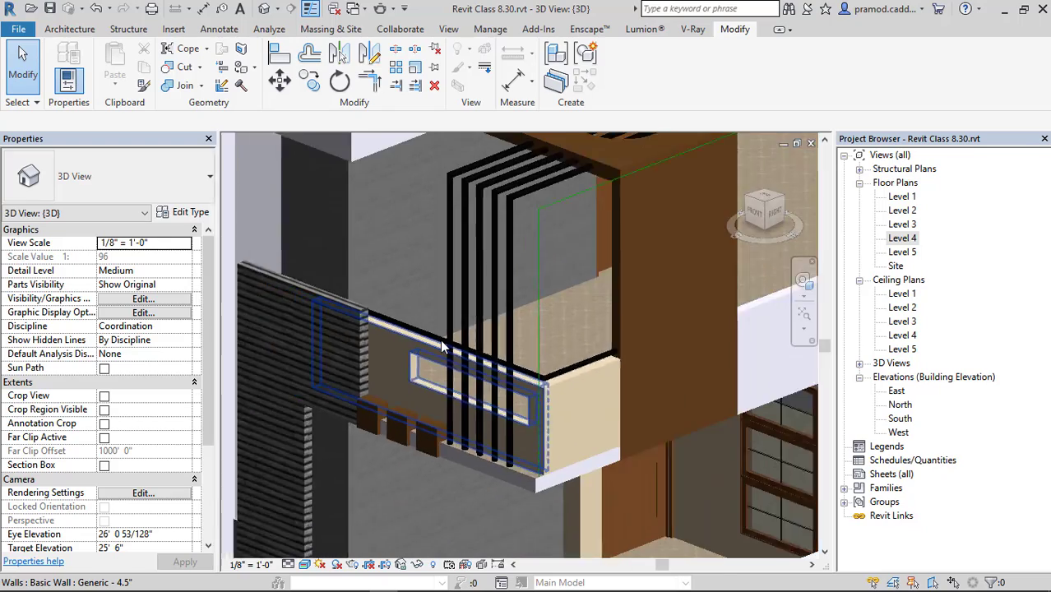
# Step: Examine the front and side facades around the parapet, slab edges, balcony and lower floors
pyautogui.scroll(-1, 449, 352)
pyautogui.moveTo(576, 362); pyautogui.dragTo(594, 235, button='middle')
pyautogui.scroll(-1, 561, 324)
pyautogui.keyDown('shift'); pyautogui.moveTo(561, 324); pyautogui.dragTo(605, 294, button='middle'); pyautogui.keyUp('shift')
pyautogui.scroll(6, 644, 294)
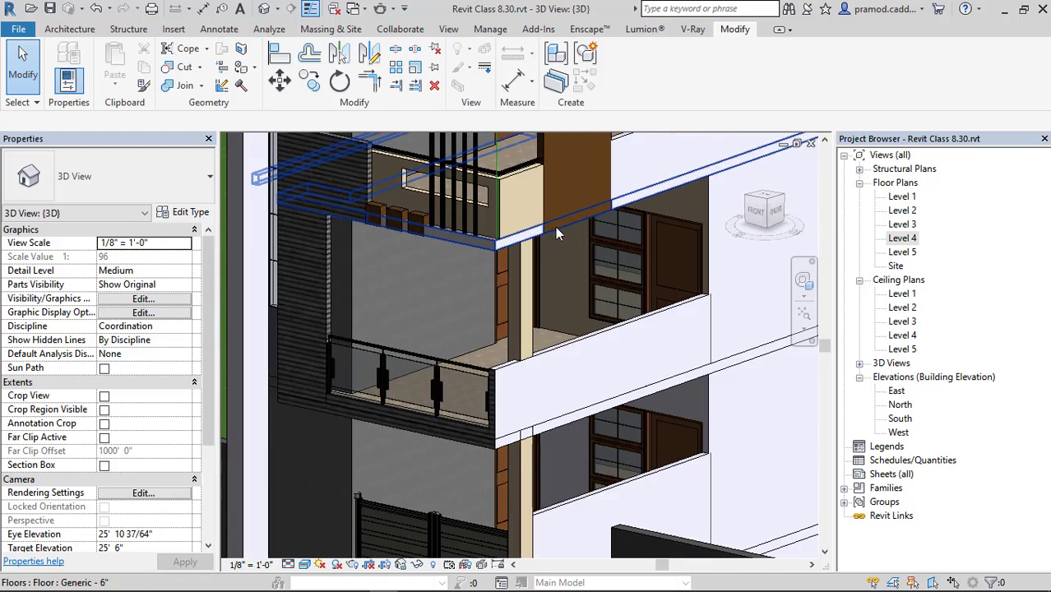
pyautogui.scroll(2, 539, 233)
pyautogui.scroll(-3, 459, 261)
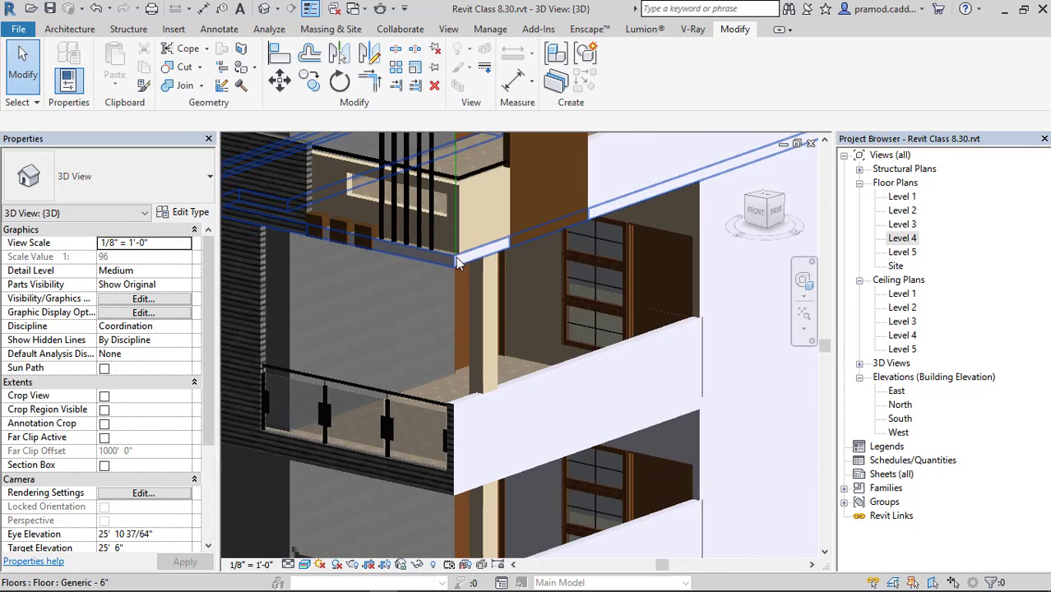
pyautogui.scroll(3, 462, 259)
pyautogui.scroll(-5, 464, 266)
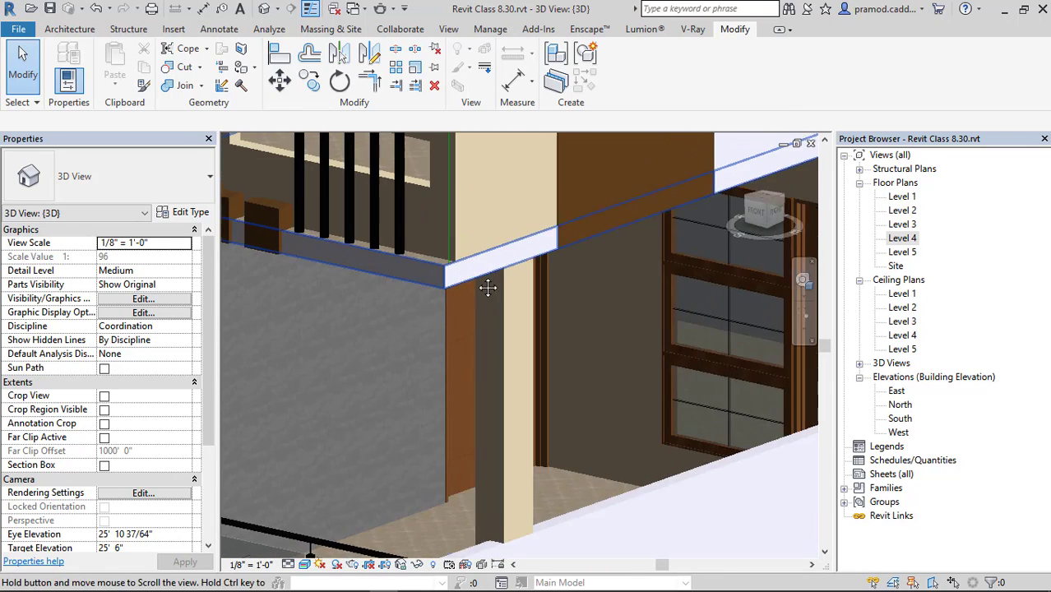
pyautogui.scroll(-6, 494, 313)
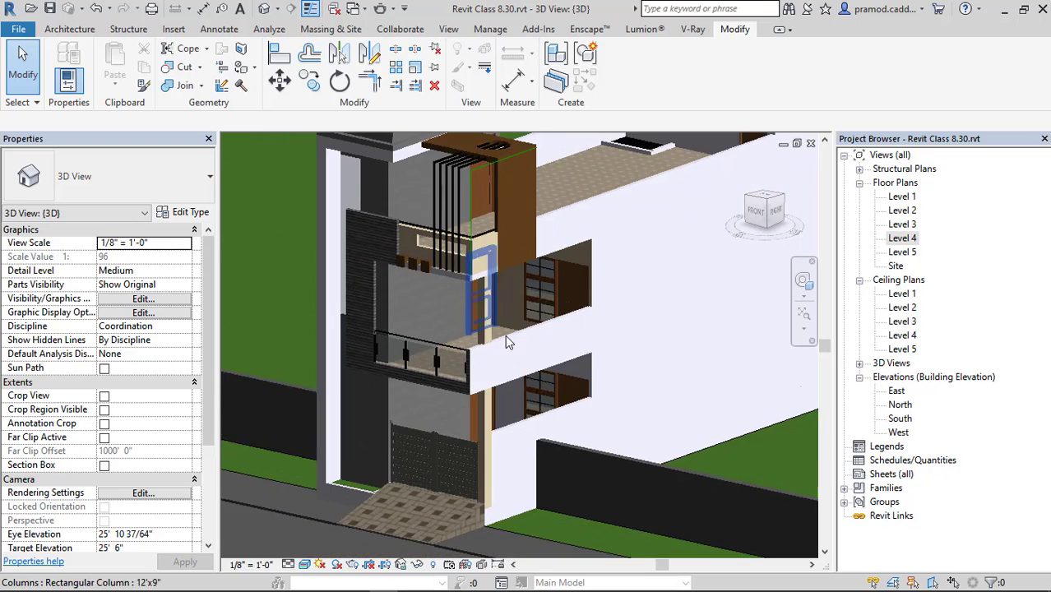
pyautogui.keyDown('shift'); pyautogui.moveTo(505, 329); pyautogui.dragTo(521, 294, button='middle'); pyautogui.keyUp('shift')
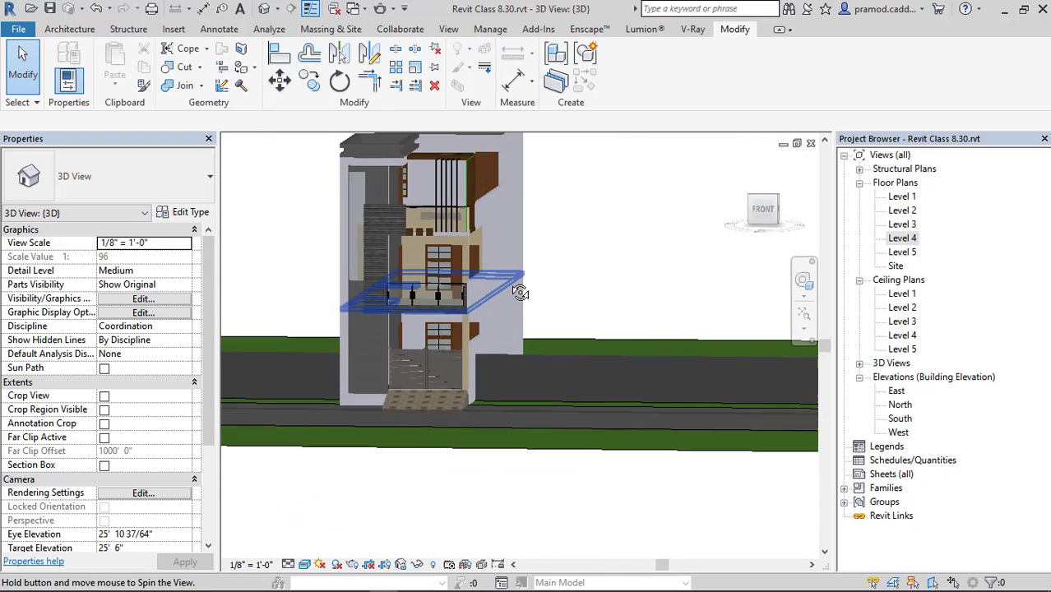
pyautogui.scroll(3, 320, 340)
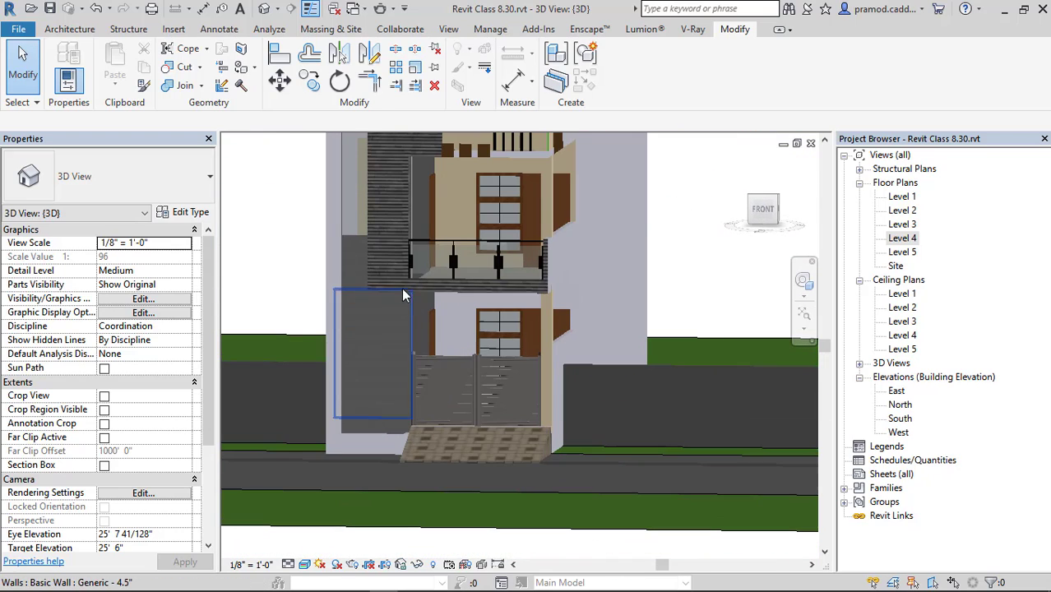
# Step: In the Front view, paint the wall behind the balcony 1.white and the wall behind the gate 1.cream
pyautogui.click(765, 208)
pyautogui.scroll(5, 510, 354)
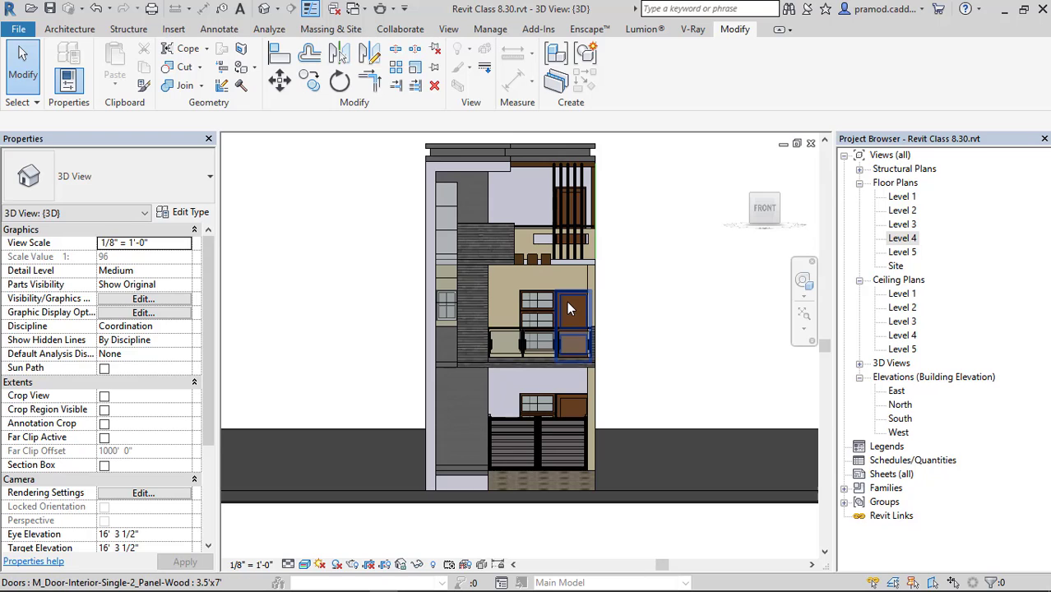
pyautogui.press('p')
pyautogui.press('t')
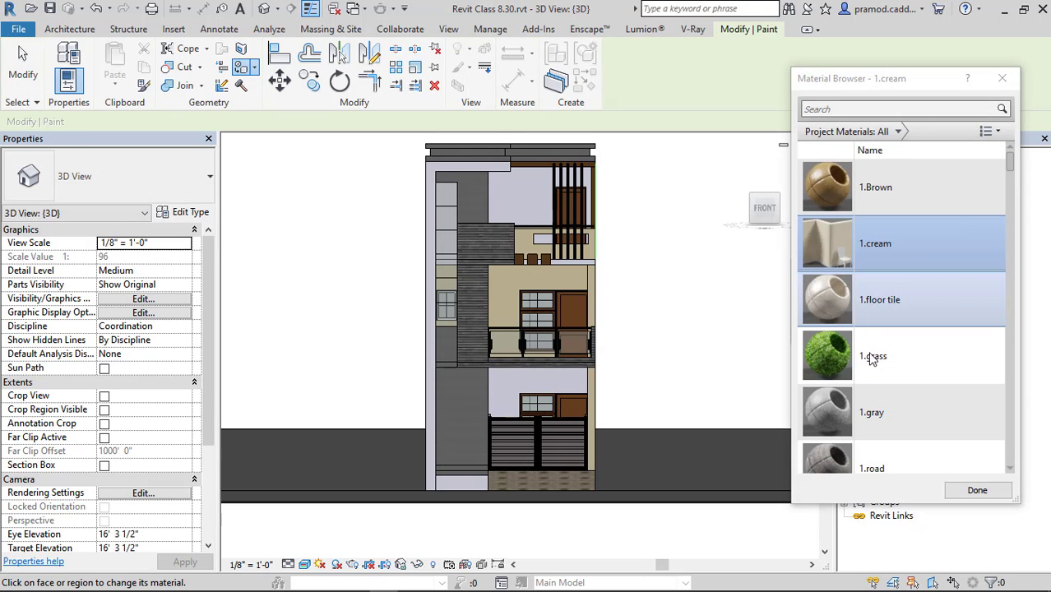
pyautogui.scroll(-3, 872, 387)
pyautogui.scroll(-3, 884, 380)
pyautogui.click(877, 323)
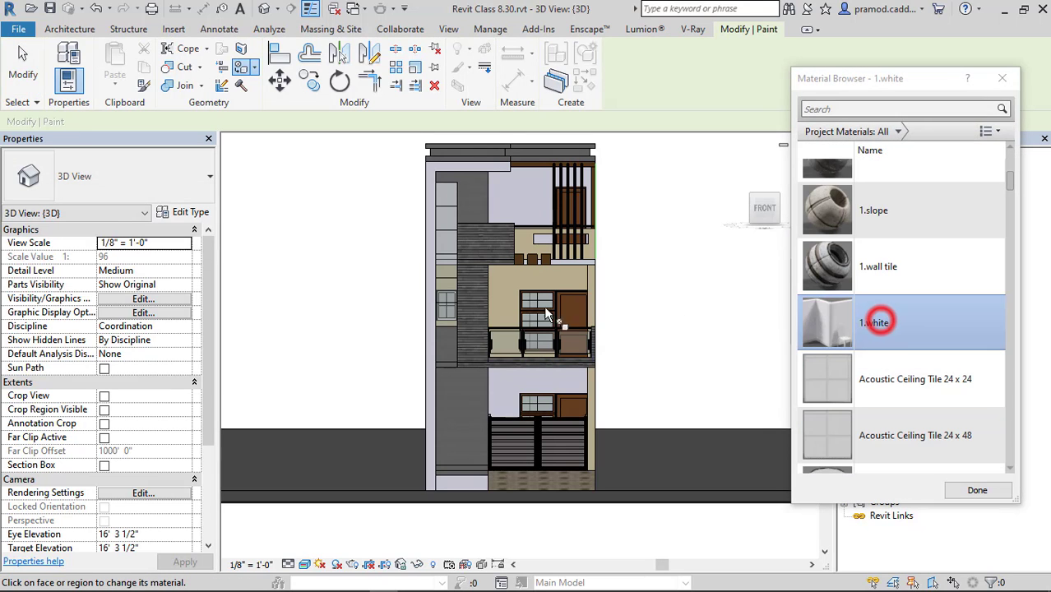
pyautogui.click(500, 284)
pyautogui.scroll(6, 889, 288)
pyautogui.click(886, 240)
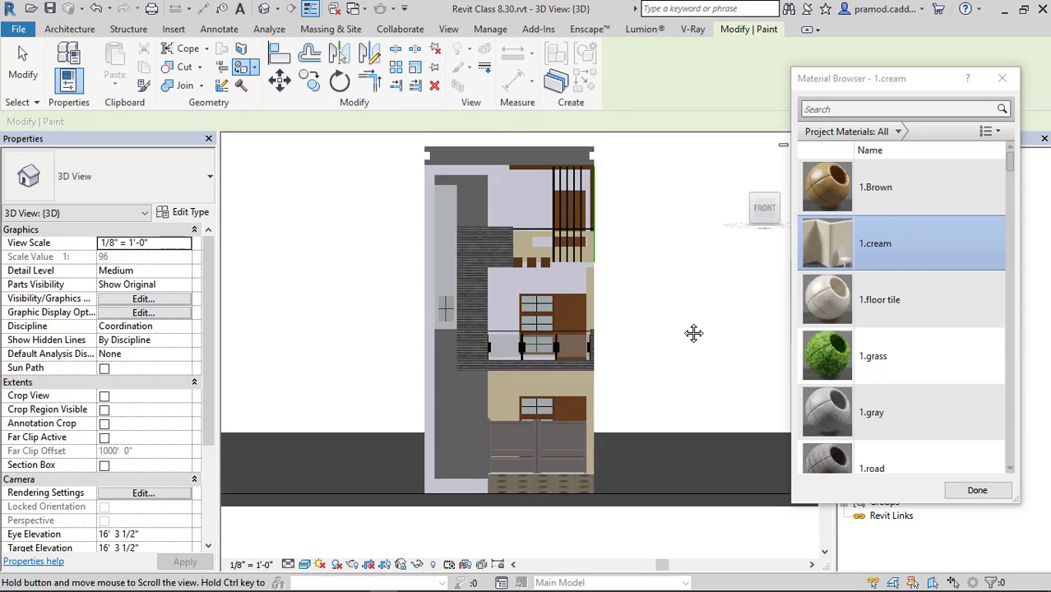
pyautogui.moveTo(694, 317); pyautogui.dragTo(694, 333, button='middle')
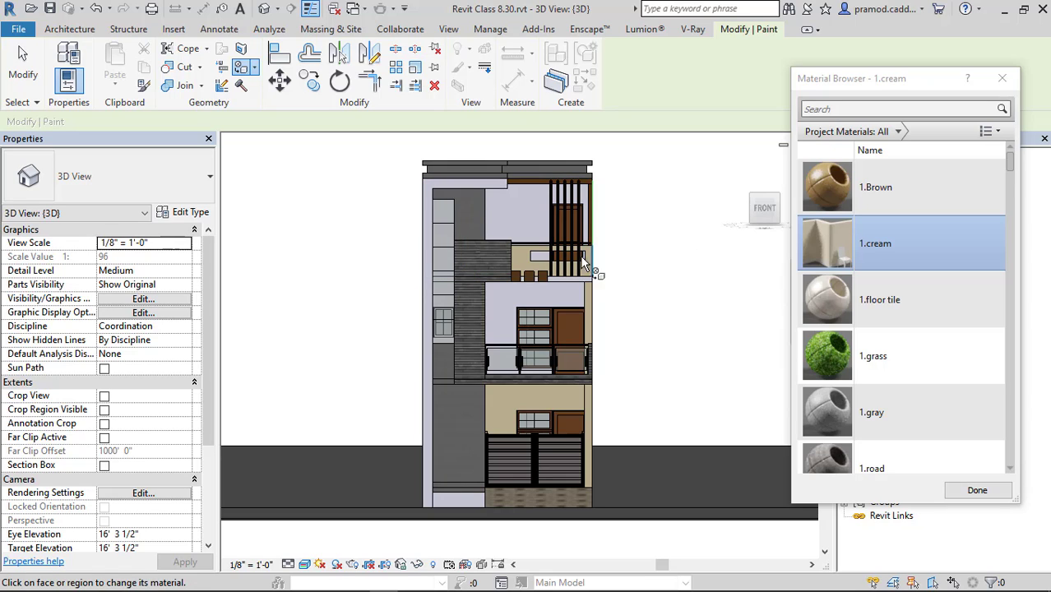
pyautogui.press('Escape')
# Step: Place 1" Square rectangular mullions on all grid lines of the tall curtain wall on the front facade
pyautogui.click(70, 29)
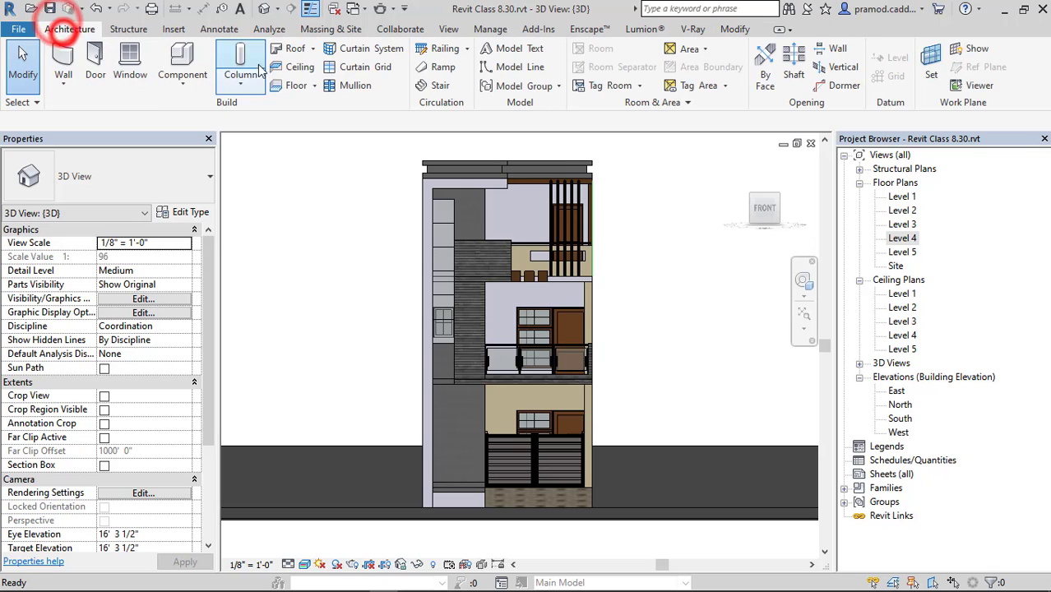
pyautogui.click(338, 86)
pyautogui.click(693, 78)
pyautogui.click(147, 179)
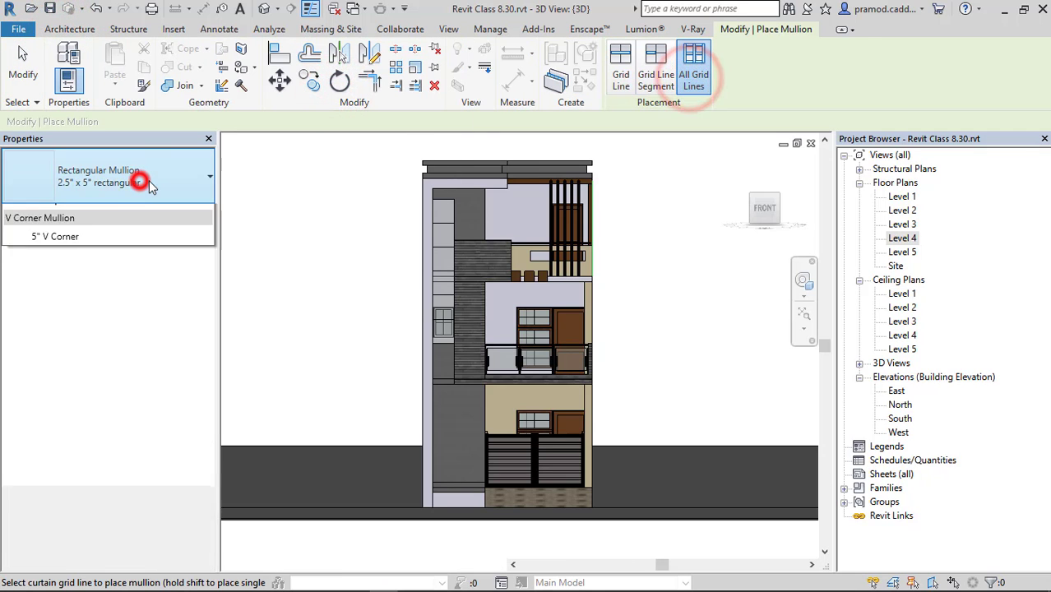
pyautogui.click(51, 362)
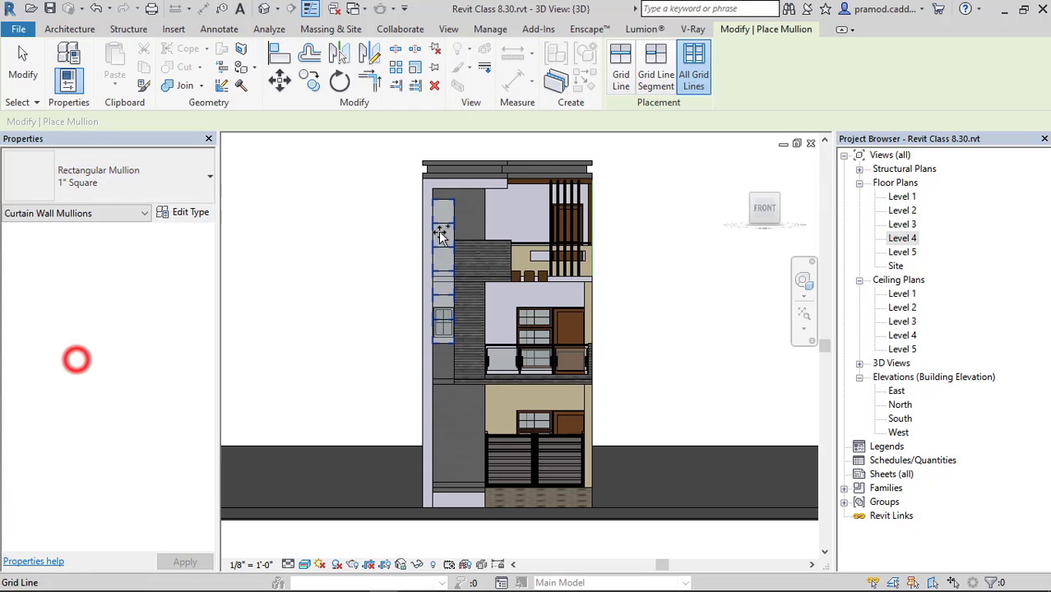
pyautogui.click(445, 229)
pyautogui.press('Escape')
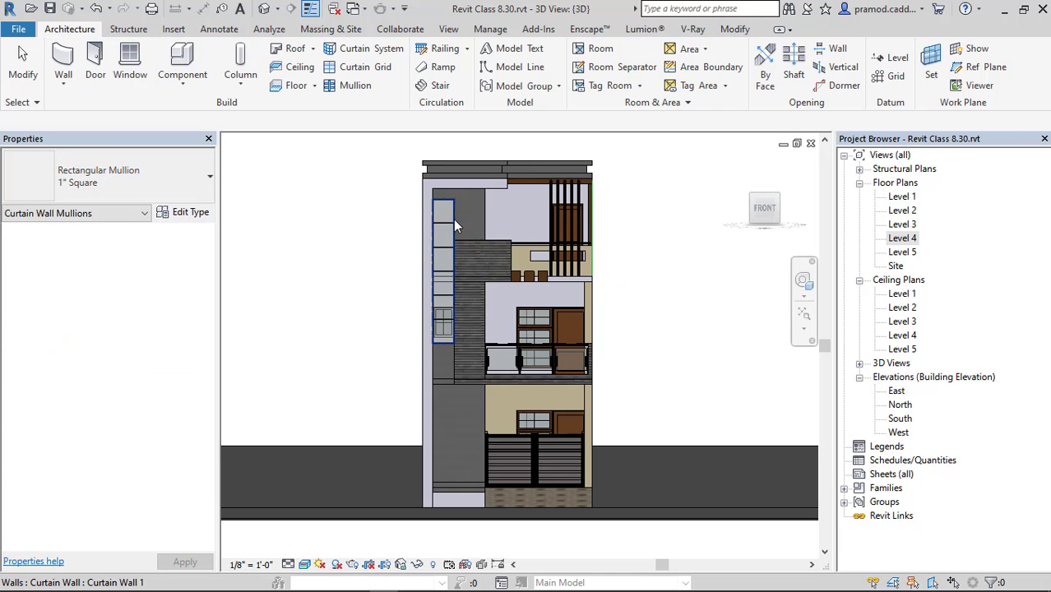
# Step: Set the 1" Square mullion type's material to Iron, Ductile
pyautogui.scroll(3, 441, 227)
pyautogui.scroll(5, 439, 229)
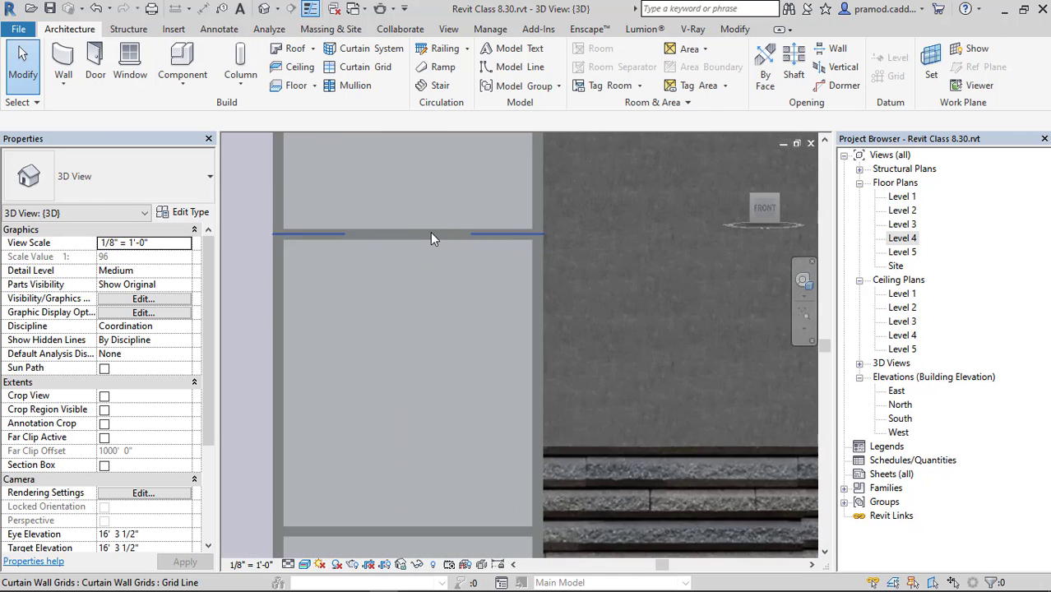
pyautogui.click(430, 235)
pyautogui.press('Escape')
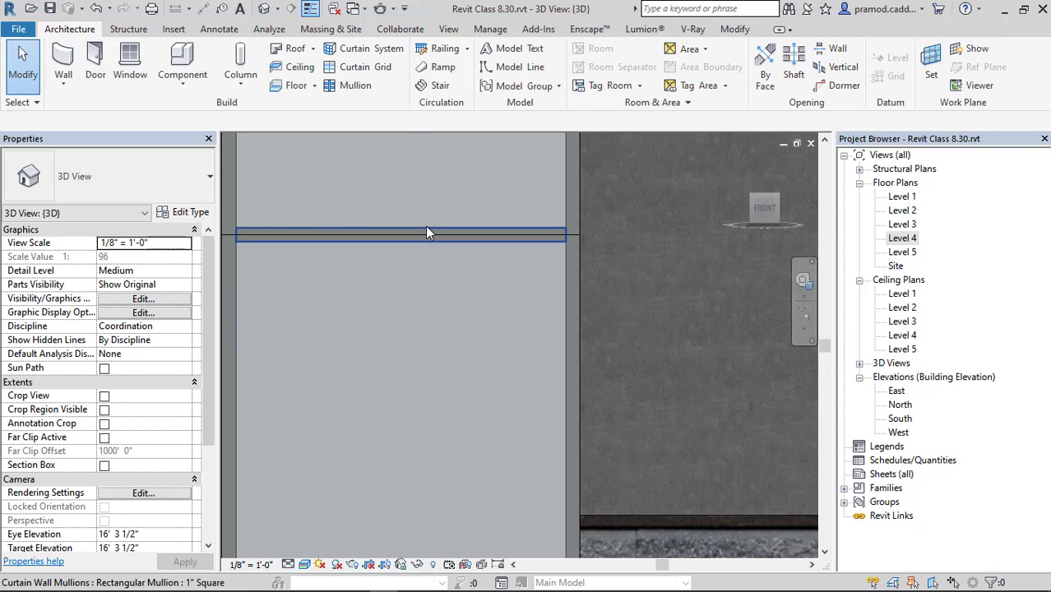
pyautogui.click(426, 226)
pyautogui.click(188, 213)
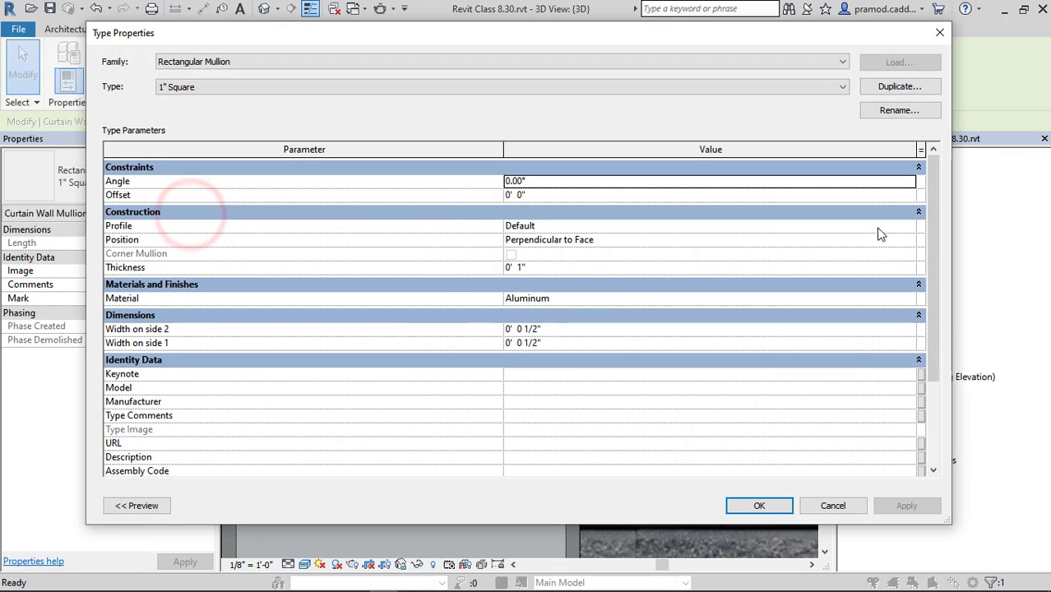
pyautogui.click(906, 298)
pyautogui.click(908, 298)
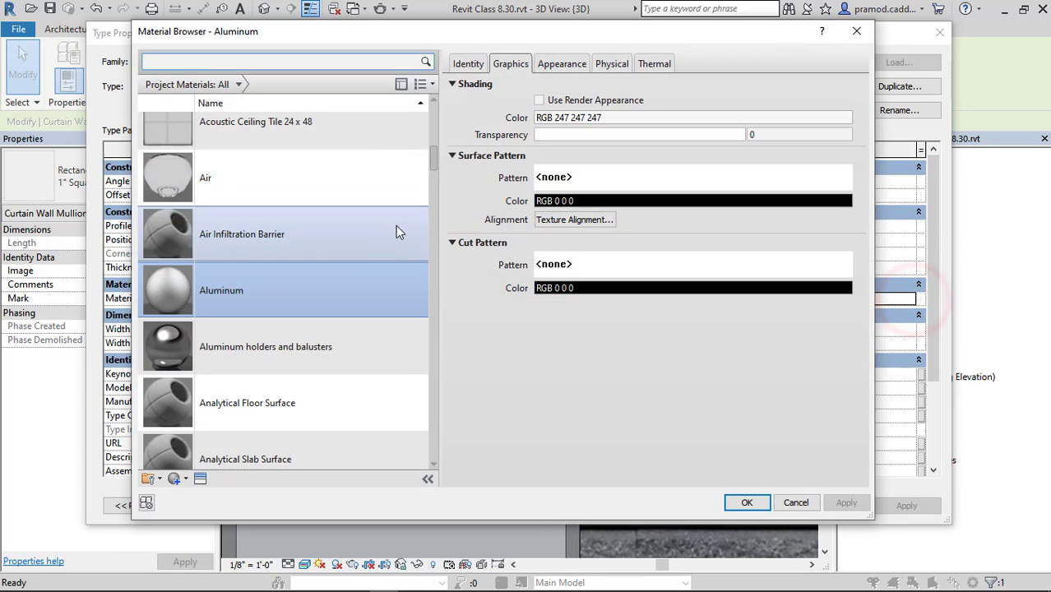
pyautogui.scroll(-10, 280, 329)
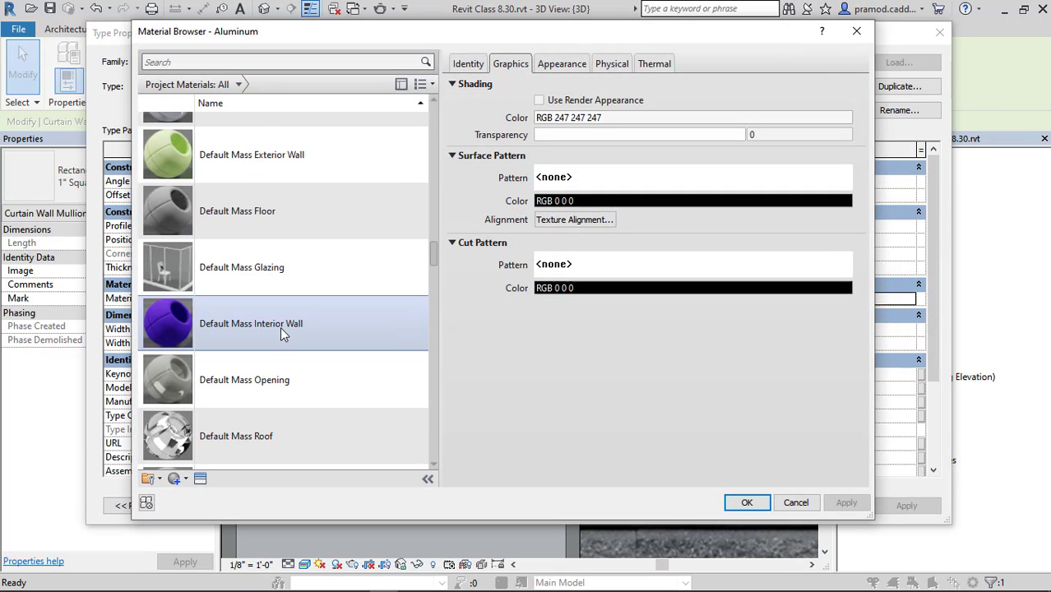
pyautogui.scroll(-10, 280, 327)
pyautogui.scroll(3, 277, 231)
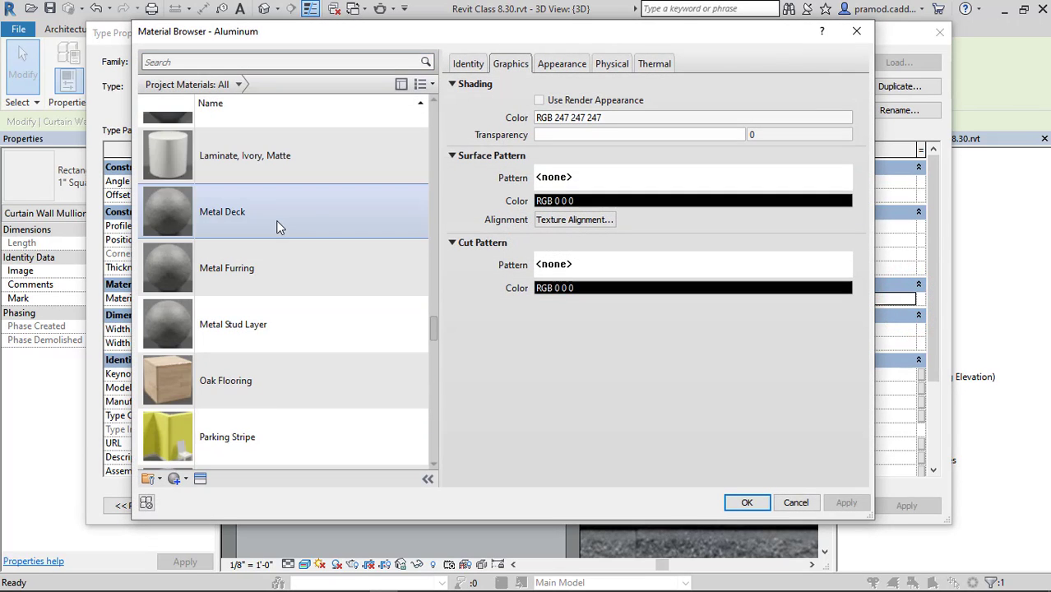
pyautogui.click(251, 236)
pyautogui.click(745, 503)
pyautogui.click(746, 501)
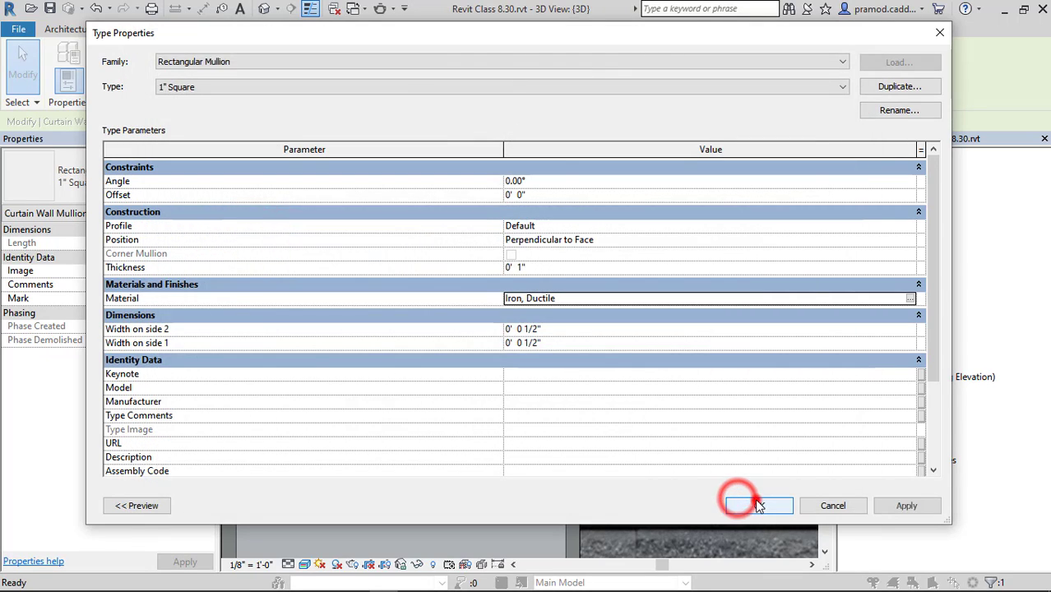
pyautogui.press('Escape')
# Step: Examine the updated house from the front and from angled side views
pyautogui.scroll(-6, 518, 362)
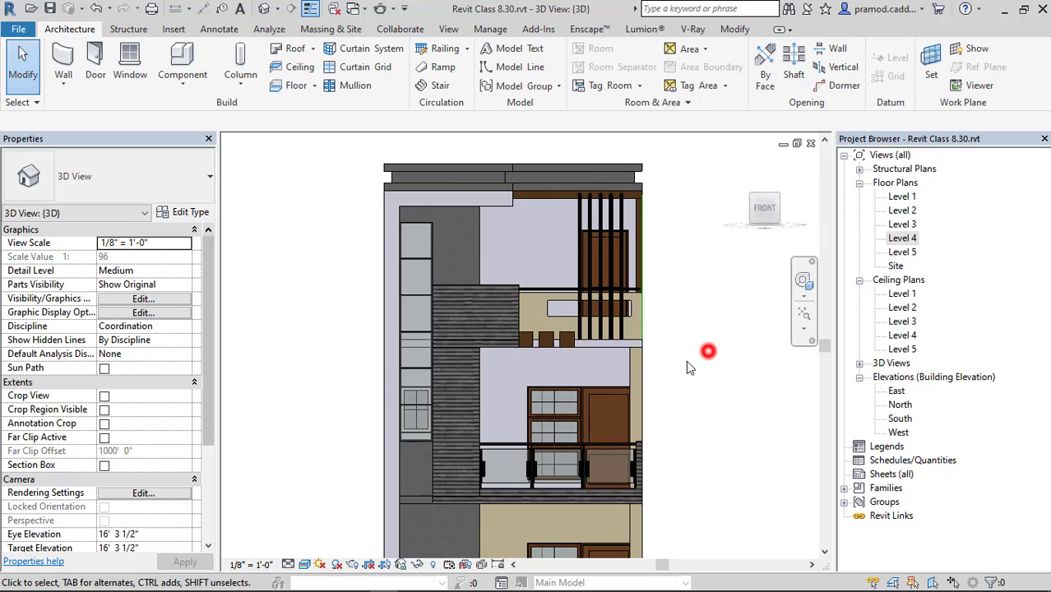
pyautogui.moveTo(687, 361); pyautogui.dragTo(654, 277, button='middle')
pyautogui.moveTo(661, 316); pyautogui.dragTo(656, 286, button='middle')
pyautogui.scroll(-2, 643, 289)
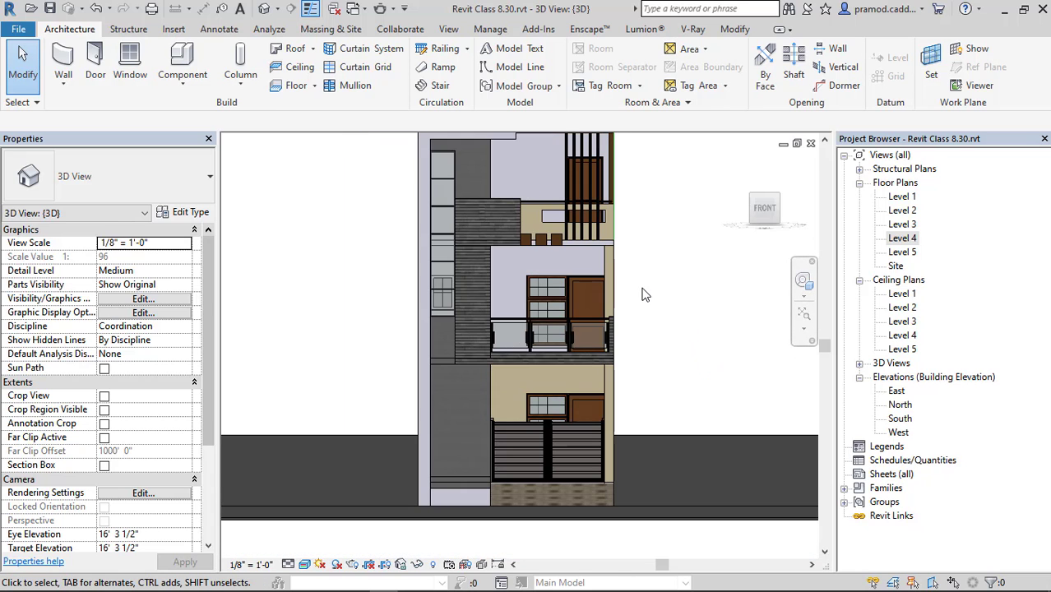
pyautogui.keyDown('shift'); pyautogui.moveTo(601, 311); pyautogui.dragTo(666, 361, button='middle'); pyautogui.keyUp('shift')
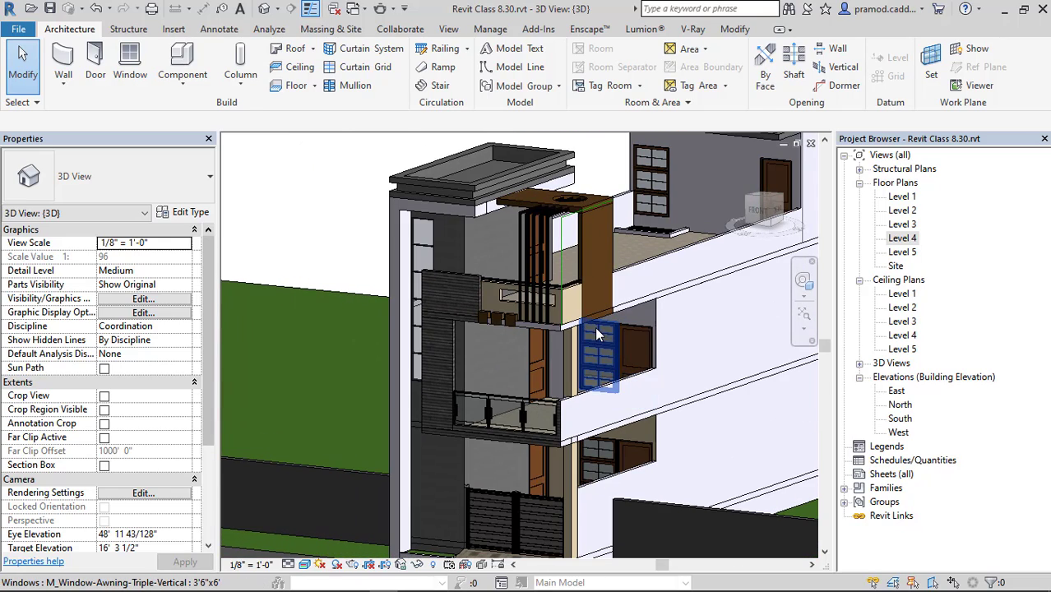
pyautogui.scroll(-2, 599, 362)
pyautogui.keyDown('shift'); pyautogui.moveTo(602, 365); pyautogui.dragTo(535, 354, button='middle'); pyautogui.keyUp('shift')
# Step: From the Level 1 floor plan, place a camera in front of the house, beyond the road, aimed diagonally past its rear corner
pyautogui.click(859, 362)
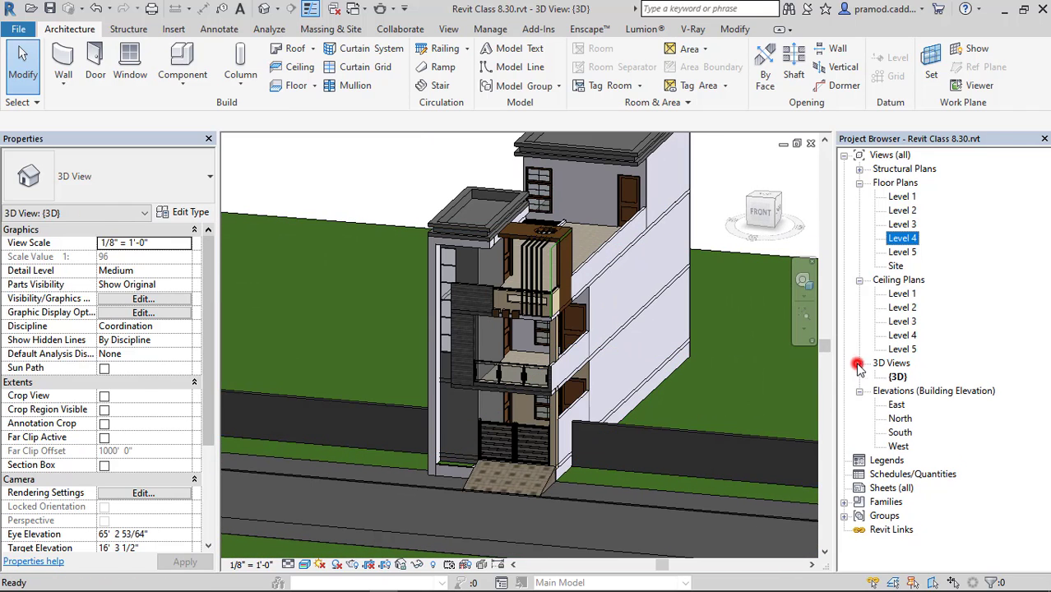
pyautogui.doubleClick(902, 197)
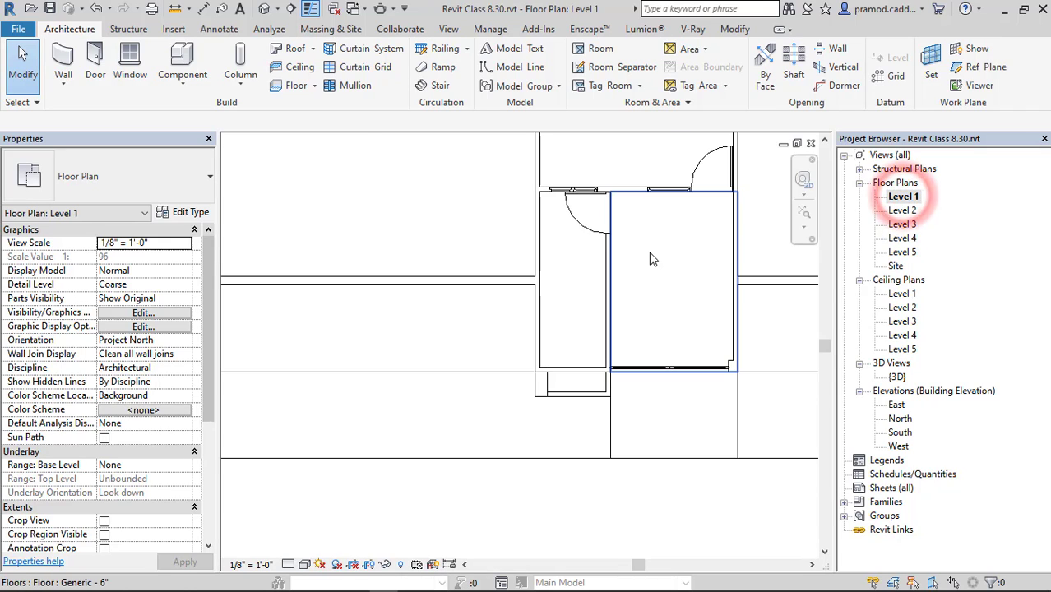
pyautogui.click(282, 12)
pyautogui.click(298, 40)
pyautogui.scroll(-3, 493, 418)
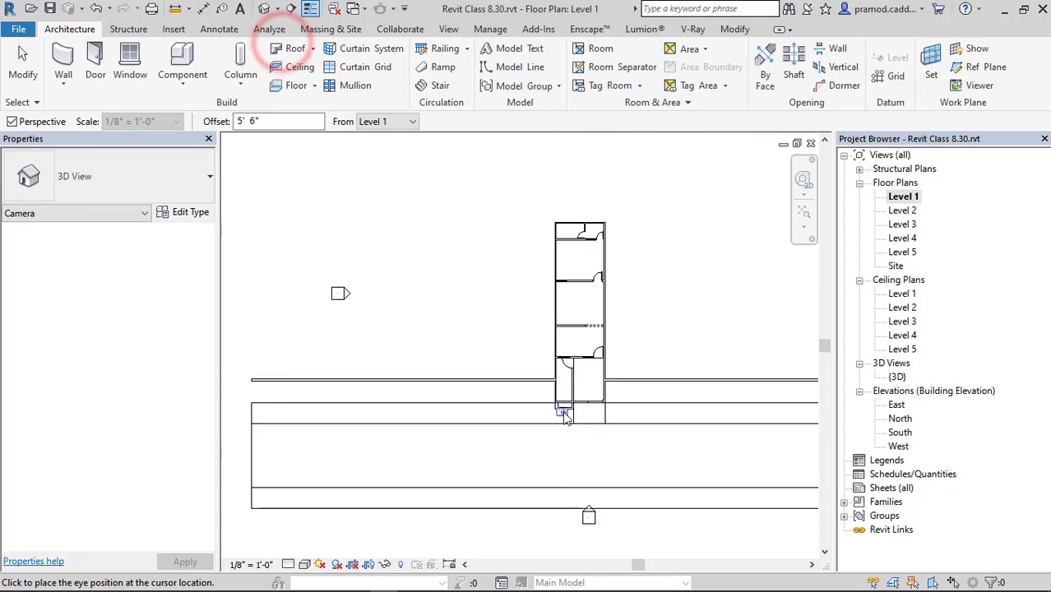
pyautogui.moveTo(576, 427); pyautogui.dragTo(575, 335, button='middle')
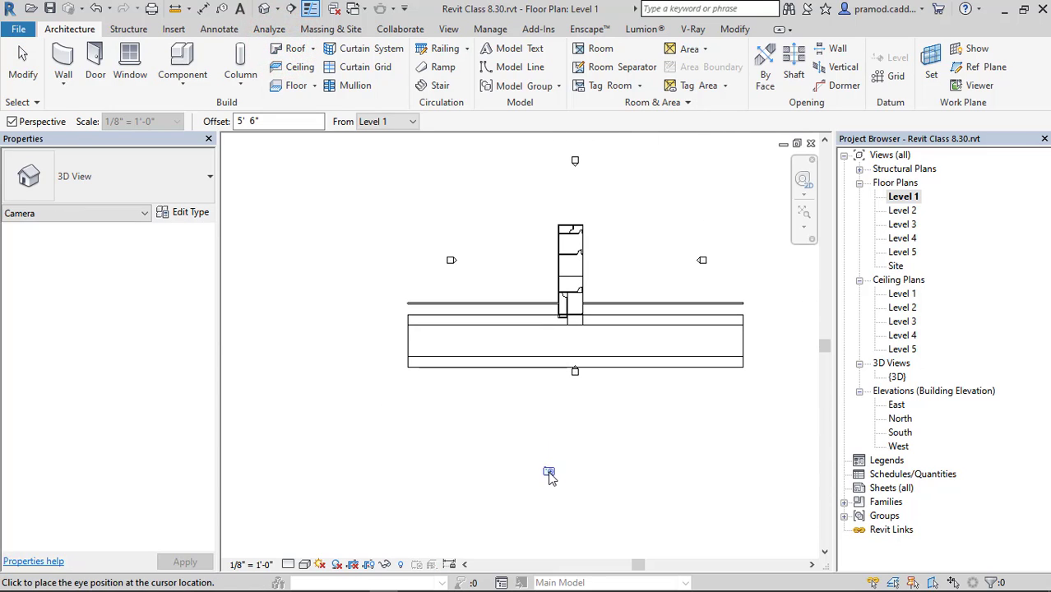
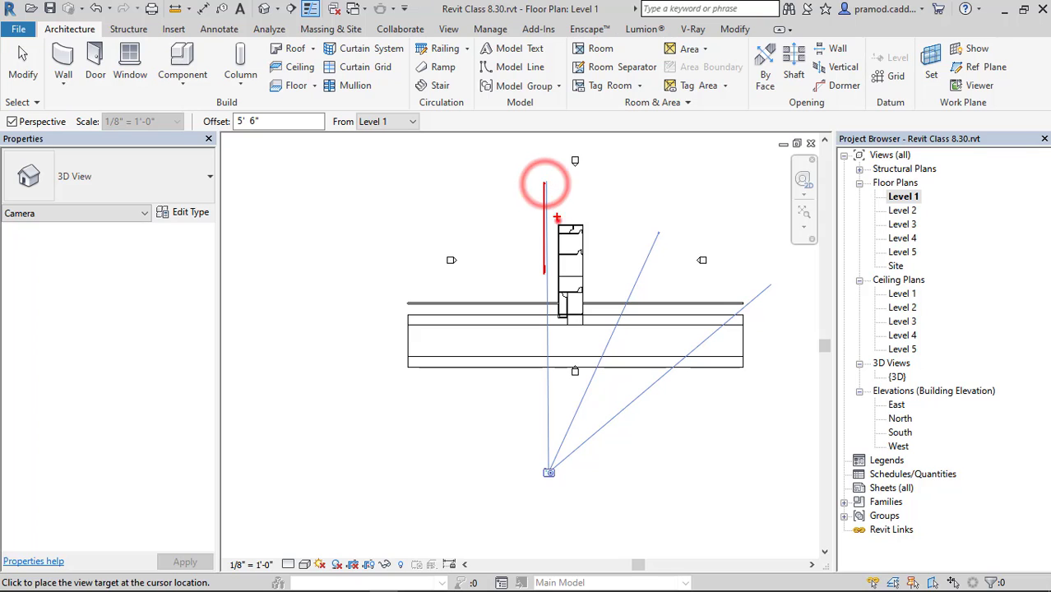
pyautogui.click(660, 231)
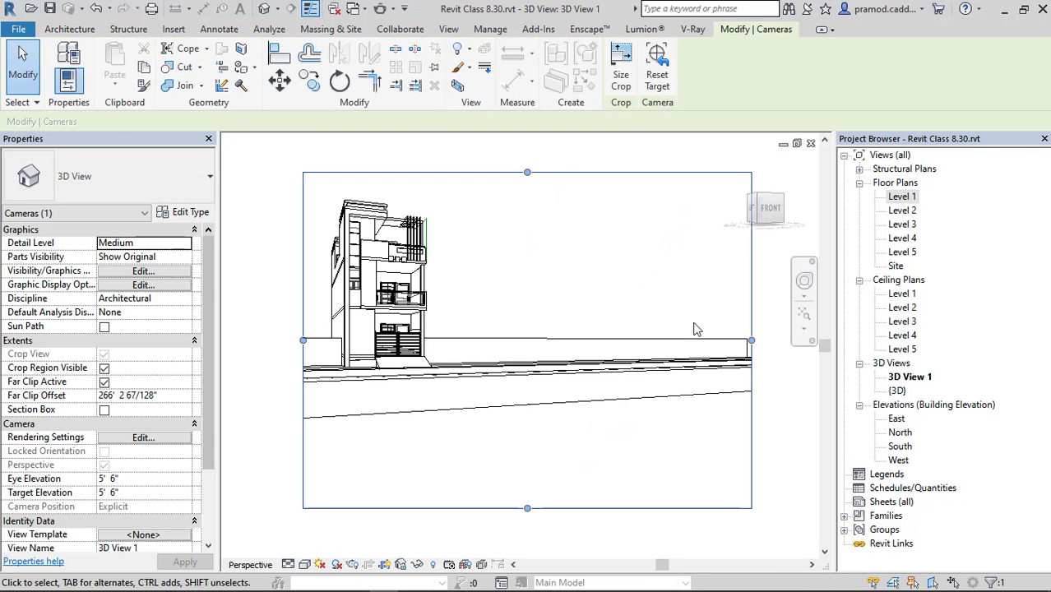
# Step: Crop the Level 1 camera view closely around the house and set its visual style to Realistic
pyautogui.moveTo(747, 344); pyautogui.dragTo(455, 313)
pyautogui.moveTo(379, 508); pyautogui.dragTo(375, 400)
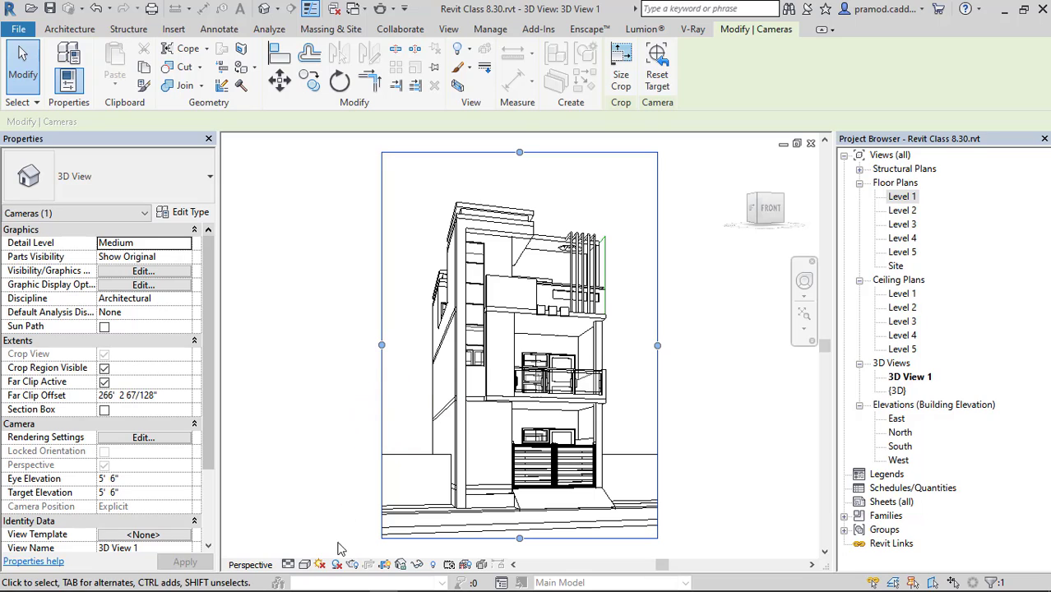
pyautogui.click(304, 565)
pyautogui.click(322, 466)
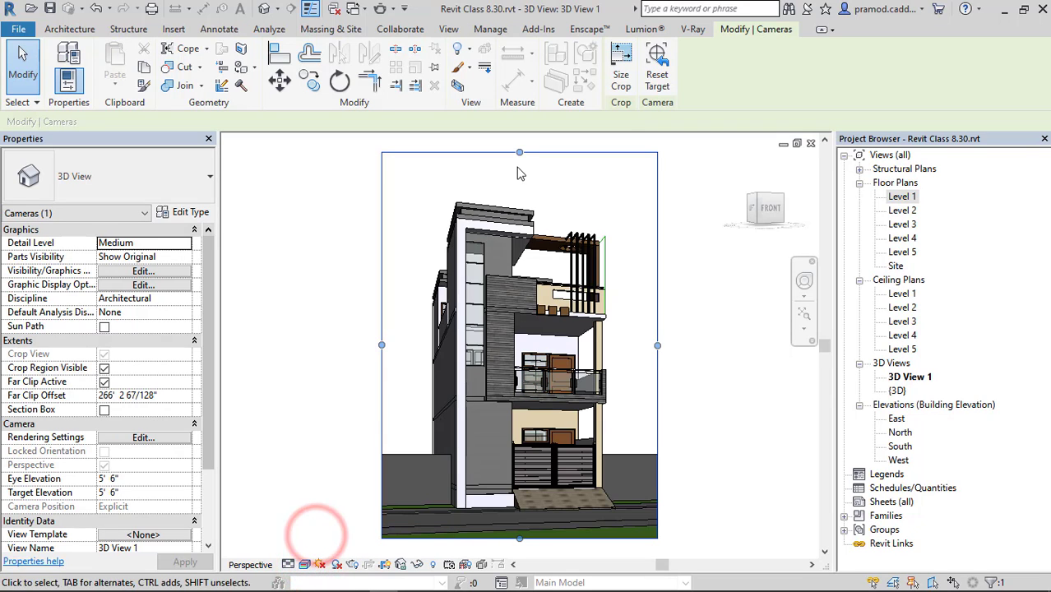
pyautogui.moveTo(524, 178); pyautogui.dragTo(521, 155)
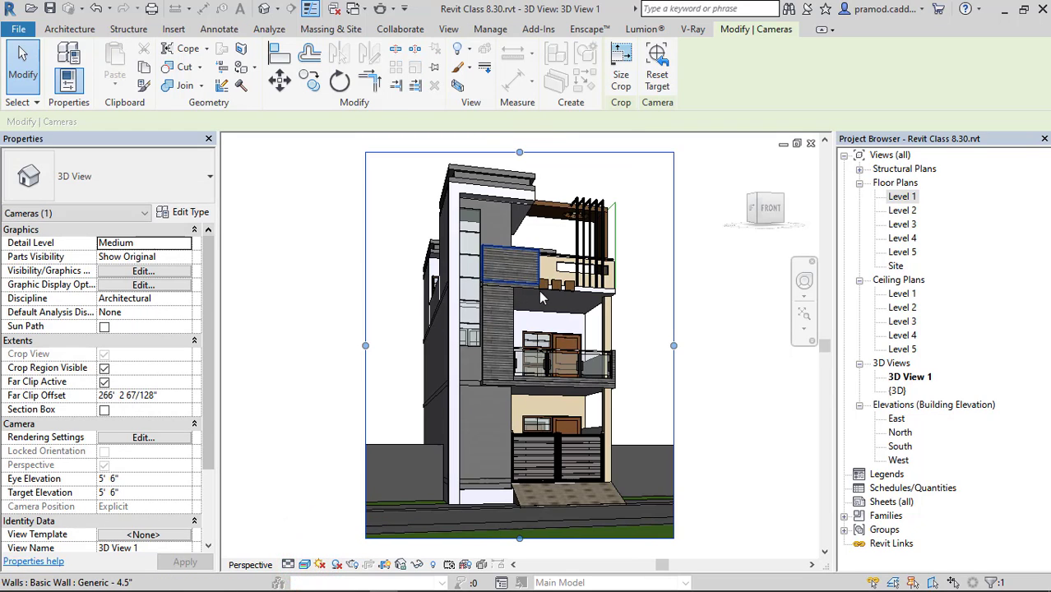
pyautogui.click(715, 342)
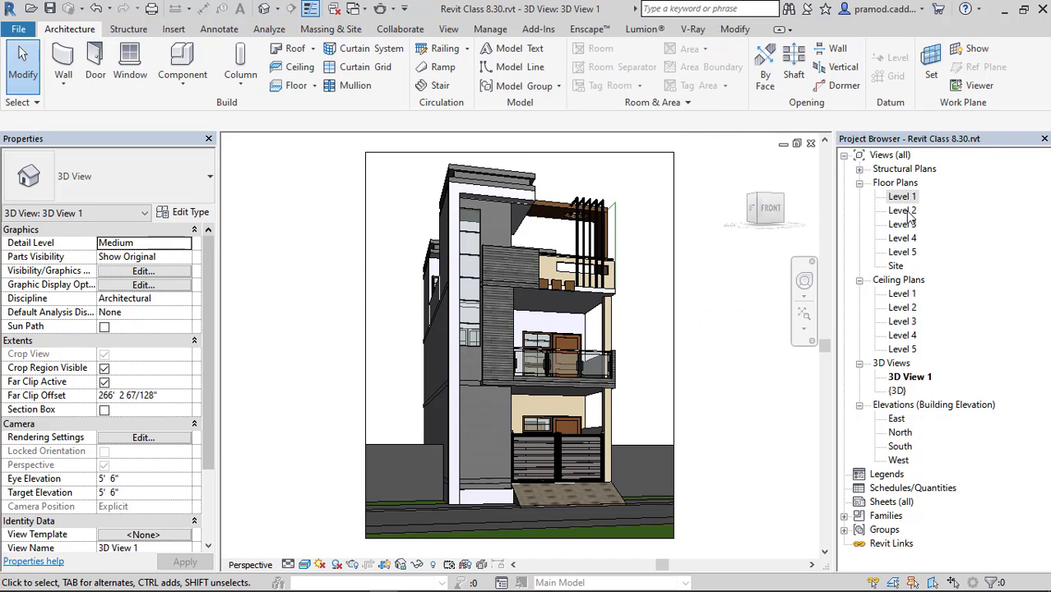
# Step: From the Level 2 floor plan, place a second camera well in front of the road, aimed diagonally past the house
pyautogui.doubleClick(903, 211)
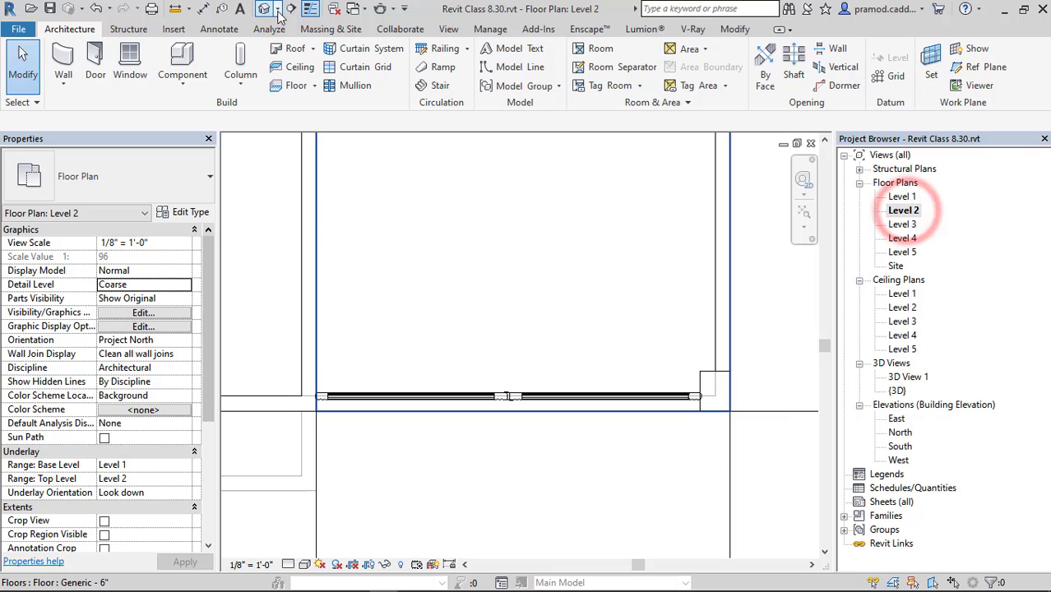
pyautogui.click(276, 9)
pyautogui.click(284, 45)
pyautogui.scroll(-10, 481, 346)
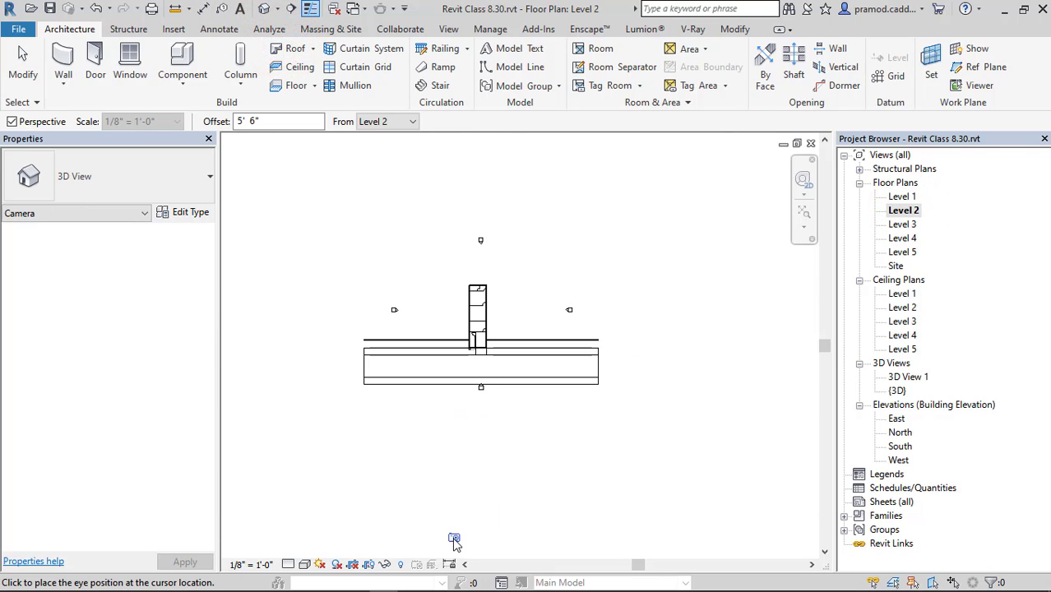
pyautogui.click(447, 539)
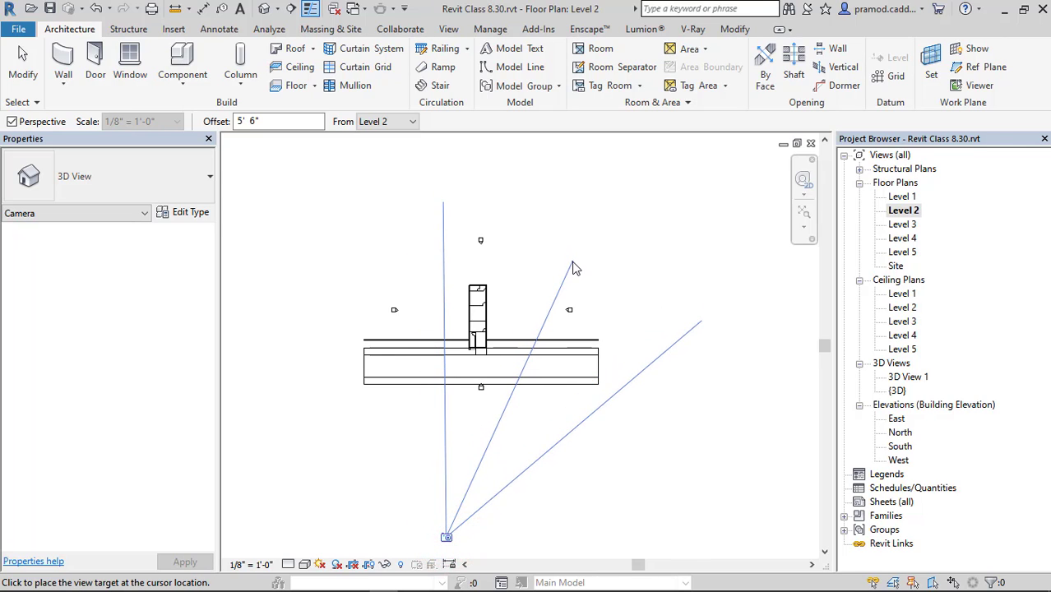
pyautogui.click(574, 272)
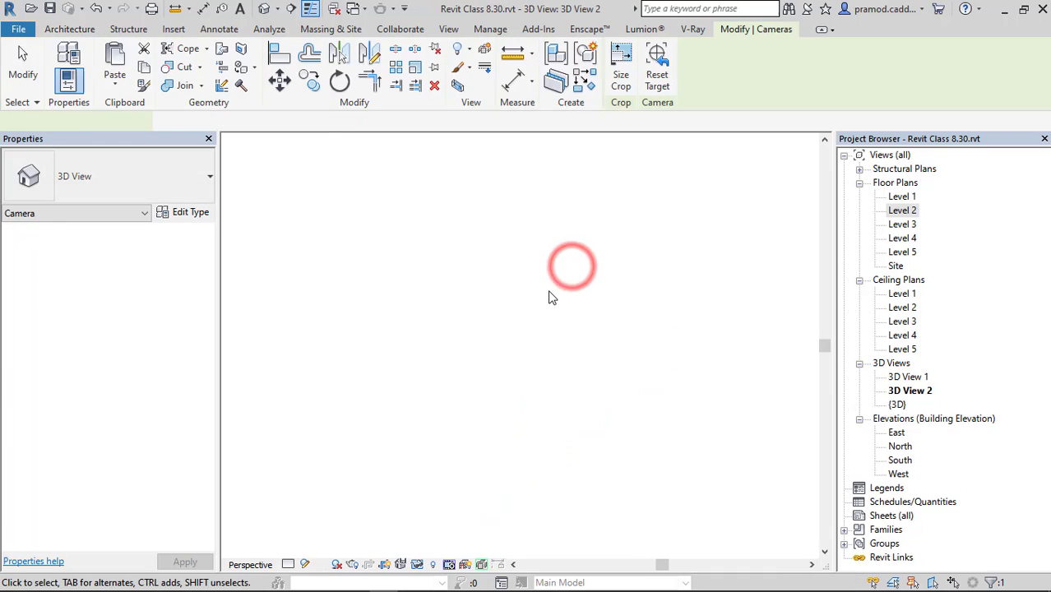
# Step: Crop the new Level 2 camera view on all four sides so that it frames the house
pyautogui.moveTo(517, 538); pyautogui.dragTo(519, 380)
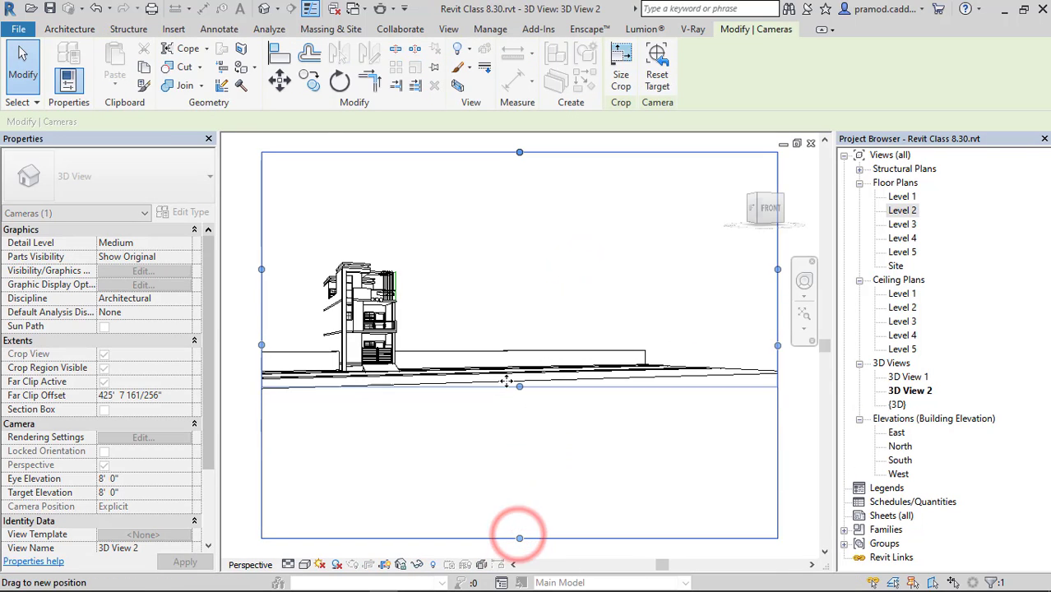
pyautogui.moveTo(777, 272); pyautogui.dragTo(441, 273)
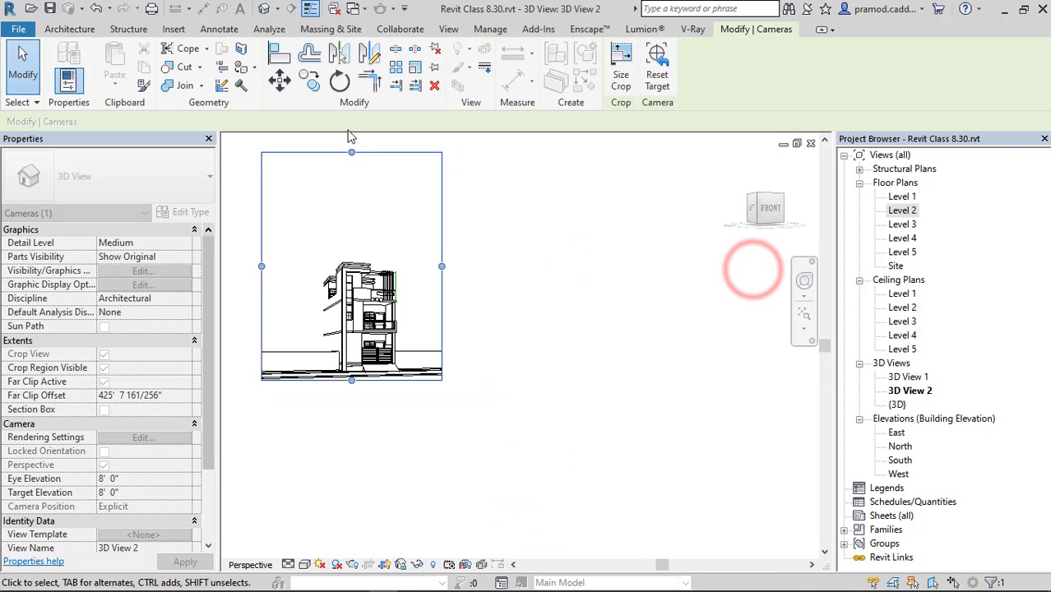
pyautogui.moveTo(350, 158); pyautogui.dragTo(349, 224)
pyautogui.moveTo(262, 314); pyautogui.dragTo(301, 313)
pyautogui.middleClick(300, 313)
pyautogui.middleClick(300, 313)
# Step: Set the Level 2 camera view's visual style to Realistic and trim its crop region above and beside the house
pyautogui.click(304, 564)
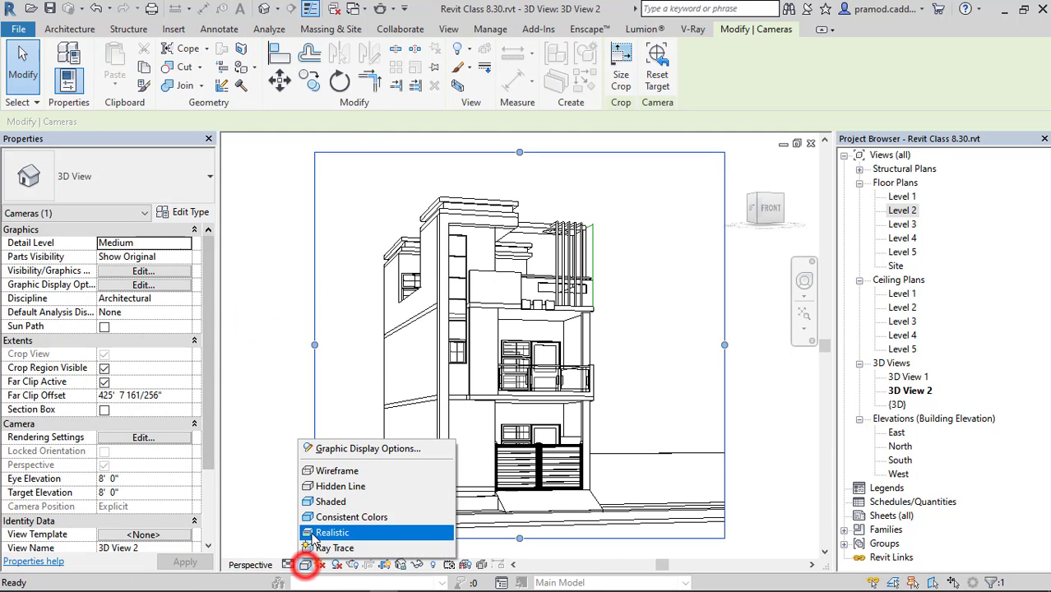
pyautogui.click(319, 530)
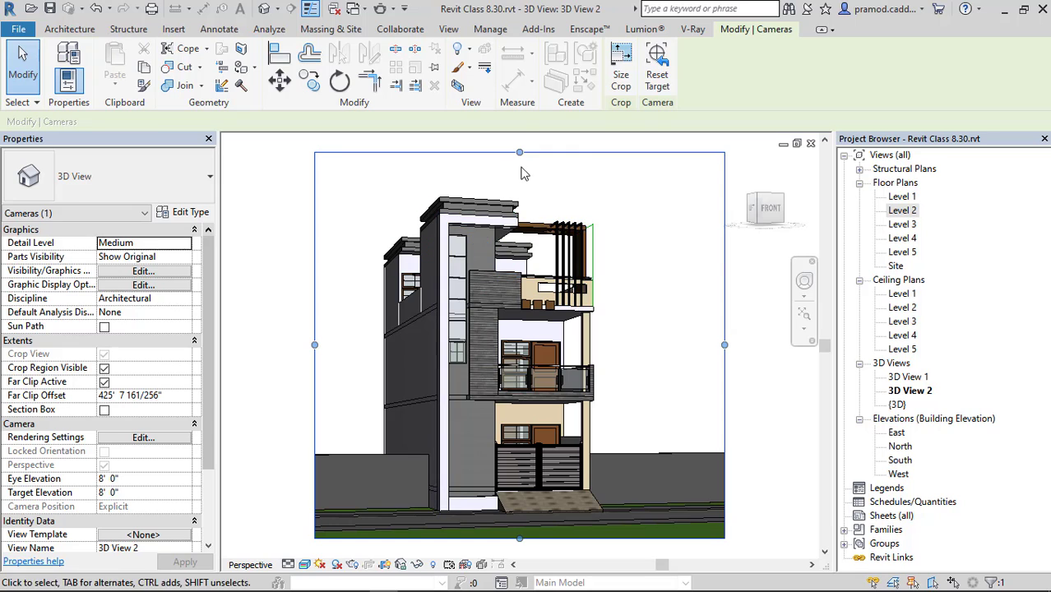
pyautogui.moveTo(520, 179); pyautogui.dragTo(520, 175)
pyautogui.moveTo(724, 357); pyautogui.dragTo(684, 353)
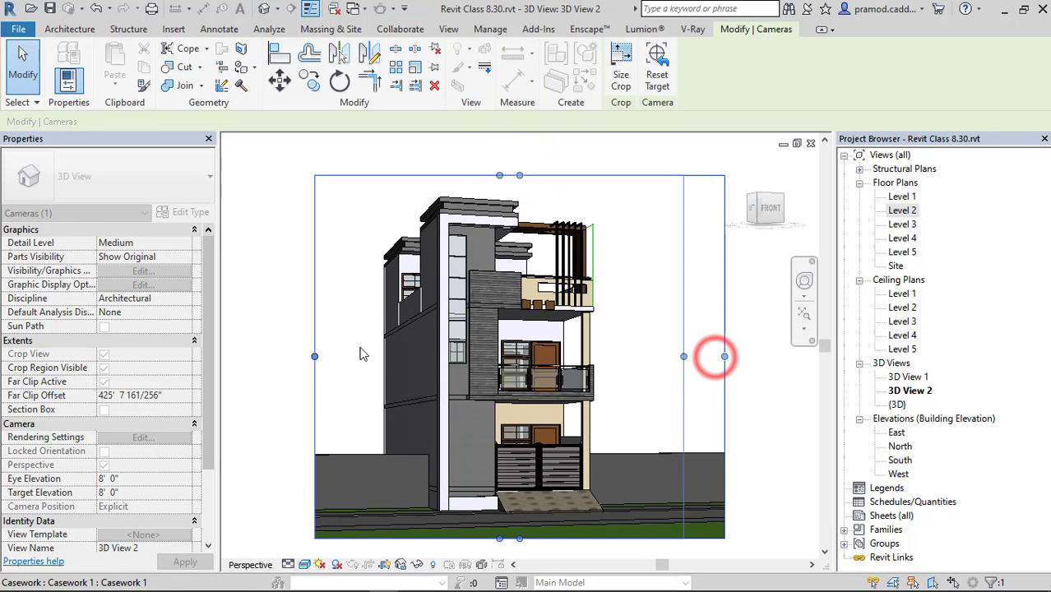
pyautogui.moveTo(315, 356); pyautogui.dragTo(324, 358)
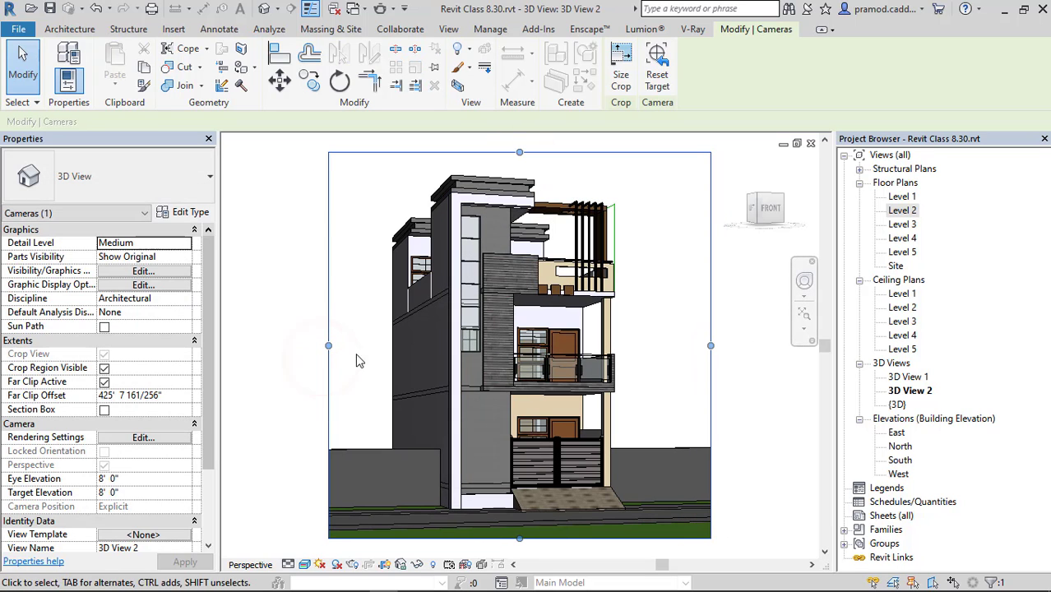
pyautogui.click(727, 327)
# Step: In the camera view's graphic display options, enable smooth lines with anti-aliasing and set the lighting's shadow intensity to 0
pyautogui.click(304, 564)
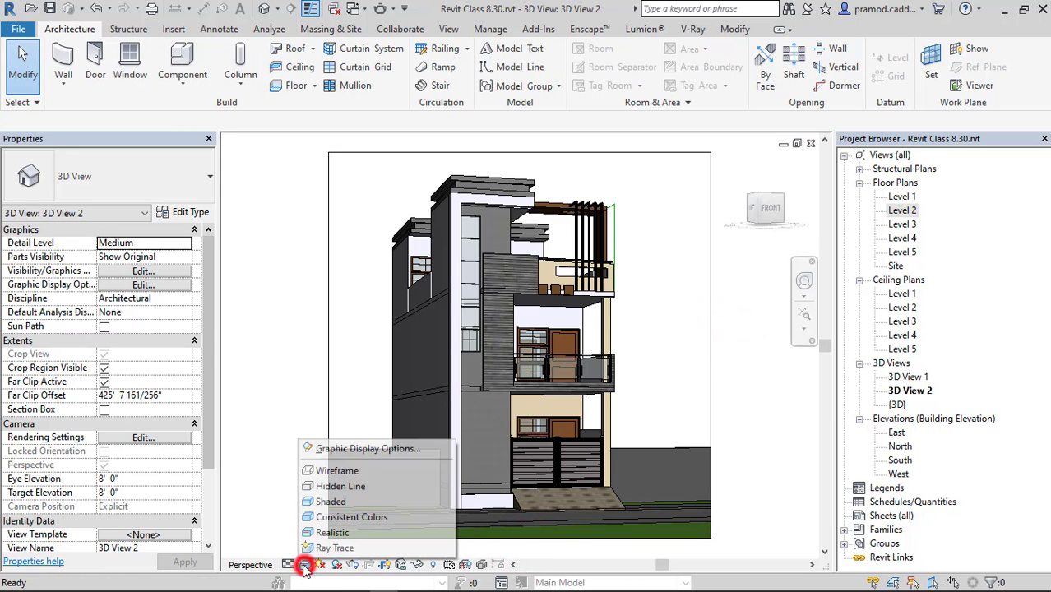
pyautogui.click(343, 450)
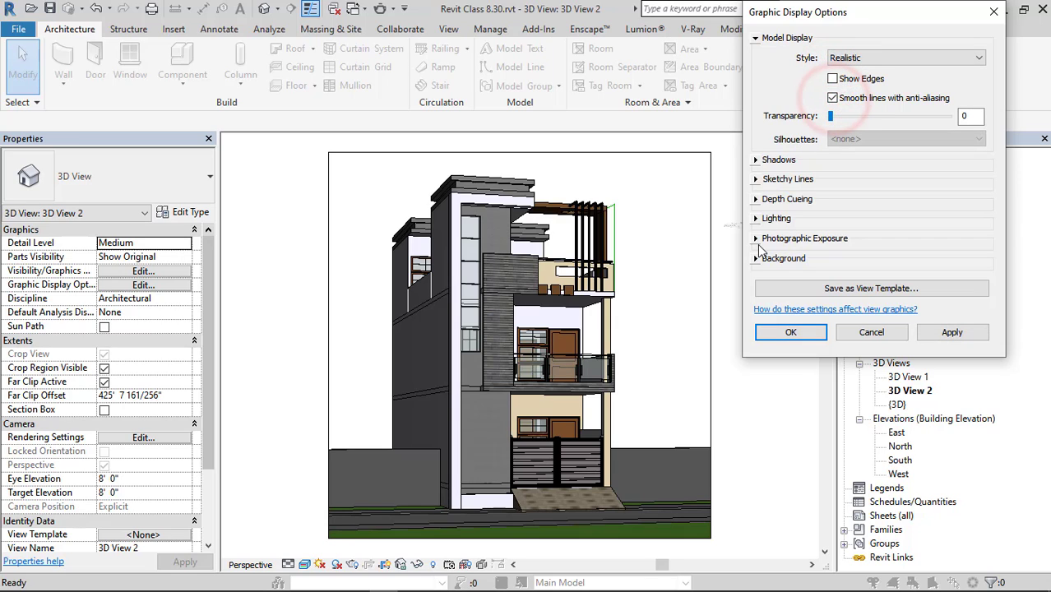
pyautogui.click(758, 161)
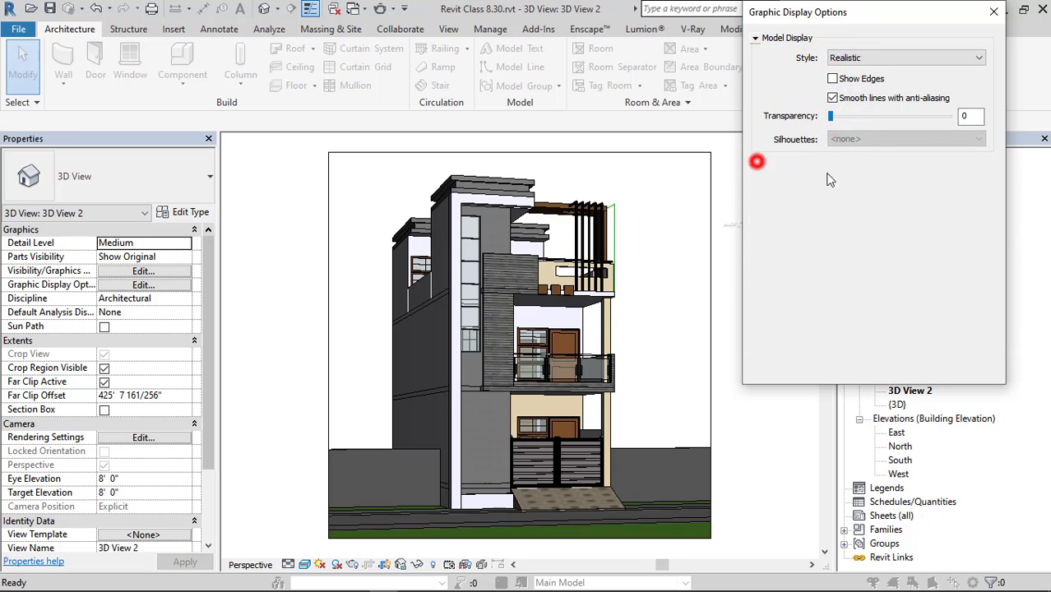
pyautogui.click(755, 160)
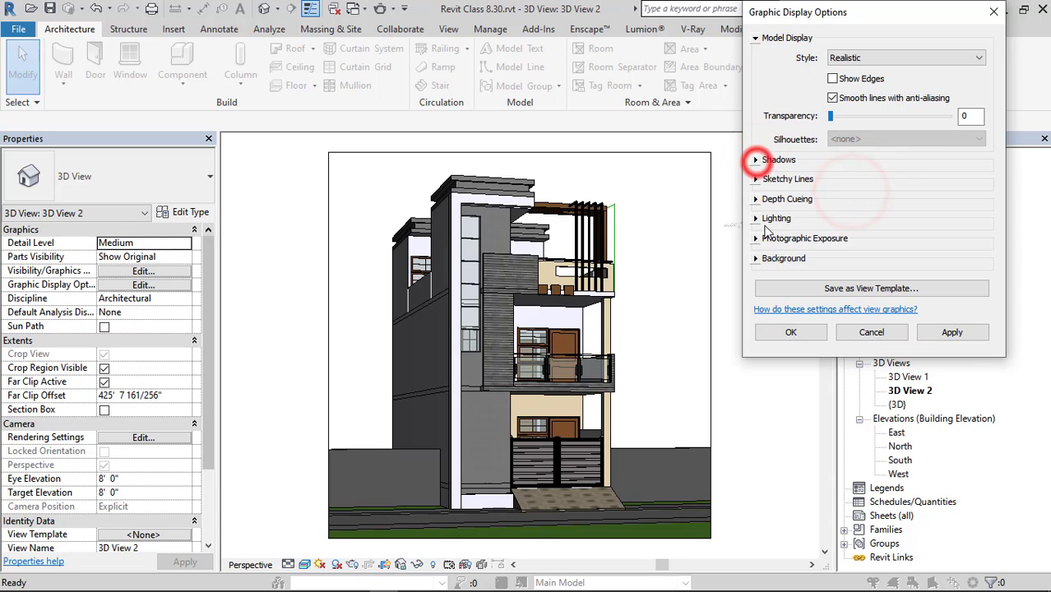
pyautogui.click(756, 218)
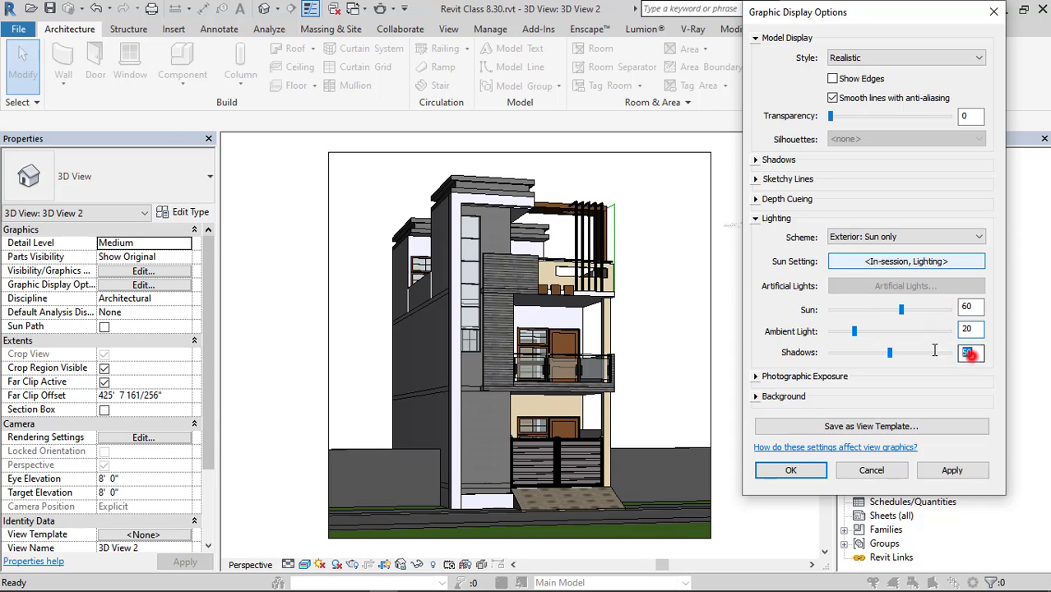
pyautogui.write('0')
pyautogui.click(757, 219)
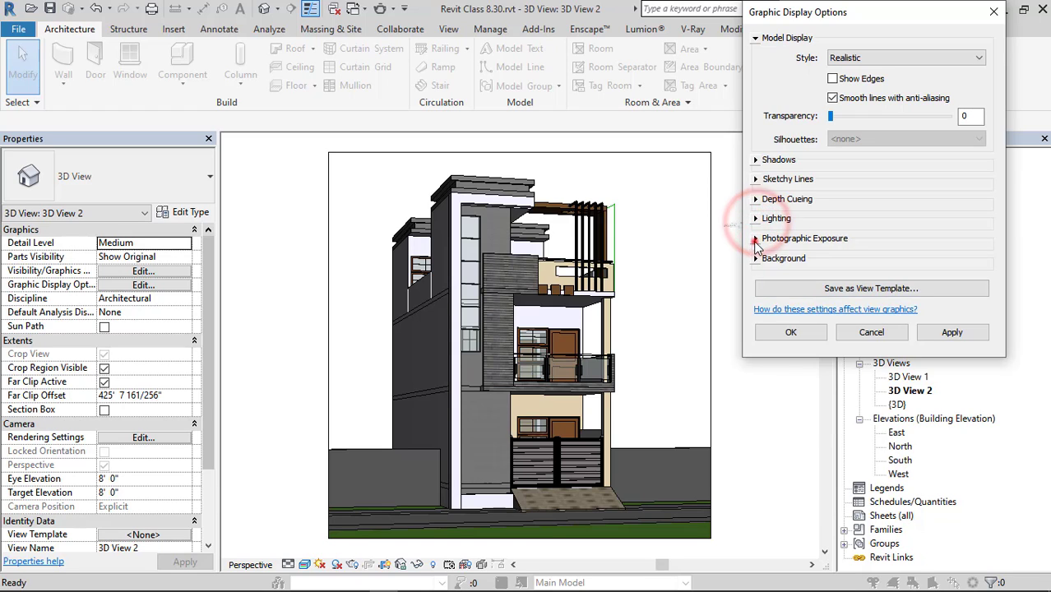
# Step: Try a Sky background for the camera view
pyautogui.click(755, 239)
pyautogui.click(756, 239)
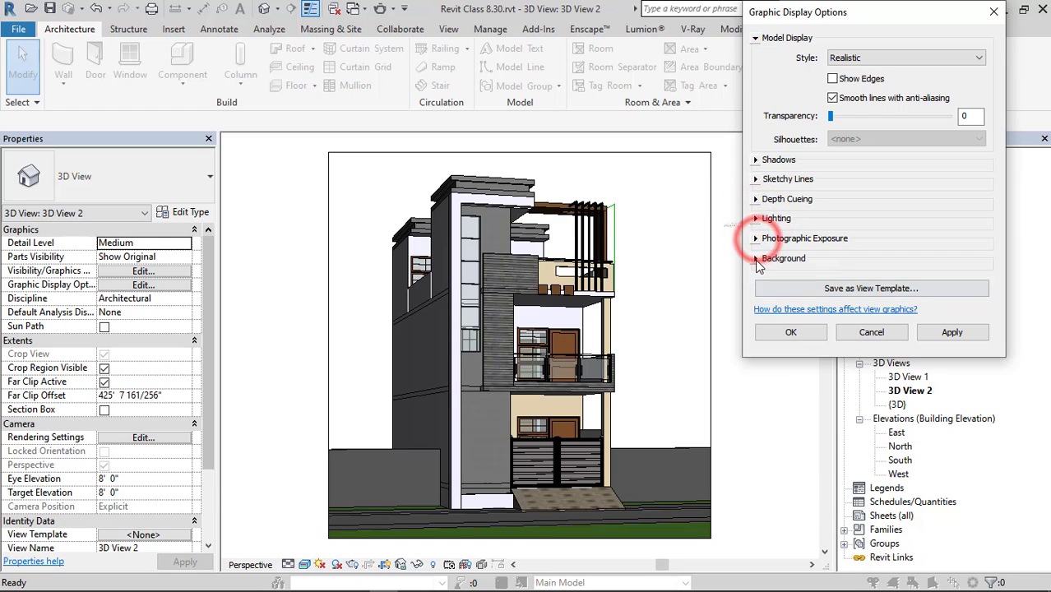
pyautogui.click(756, 260)
pyautogui.click(905, 282)
pyautogui.click(882, 316)
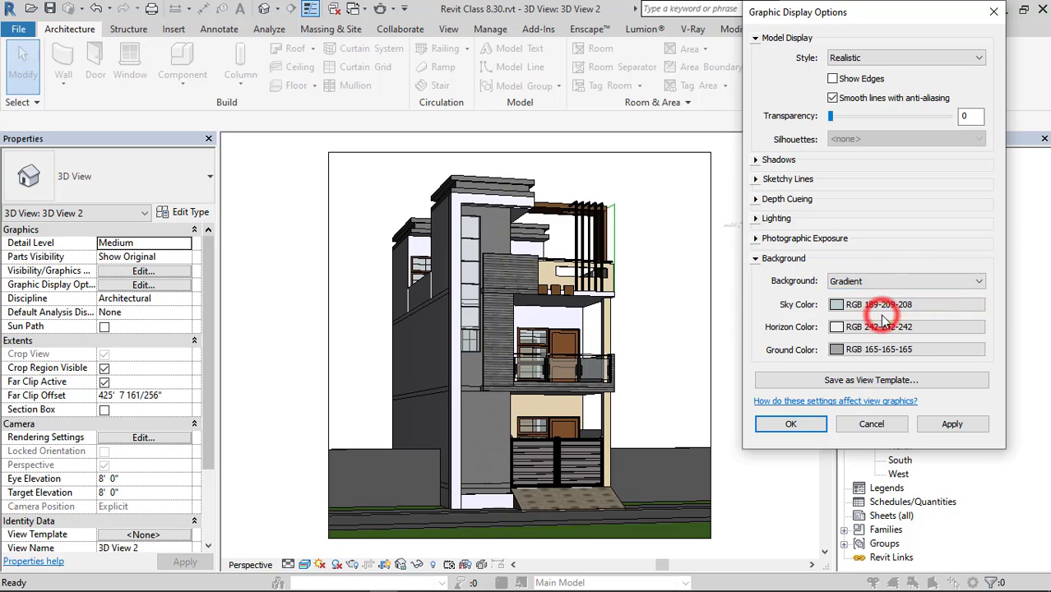
pyautogui.click(893, 280)
pyautogui.click(867, 305)
pyautogui.click(957, 424)
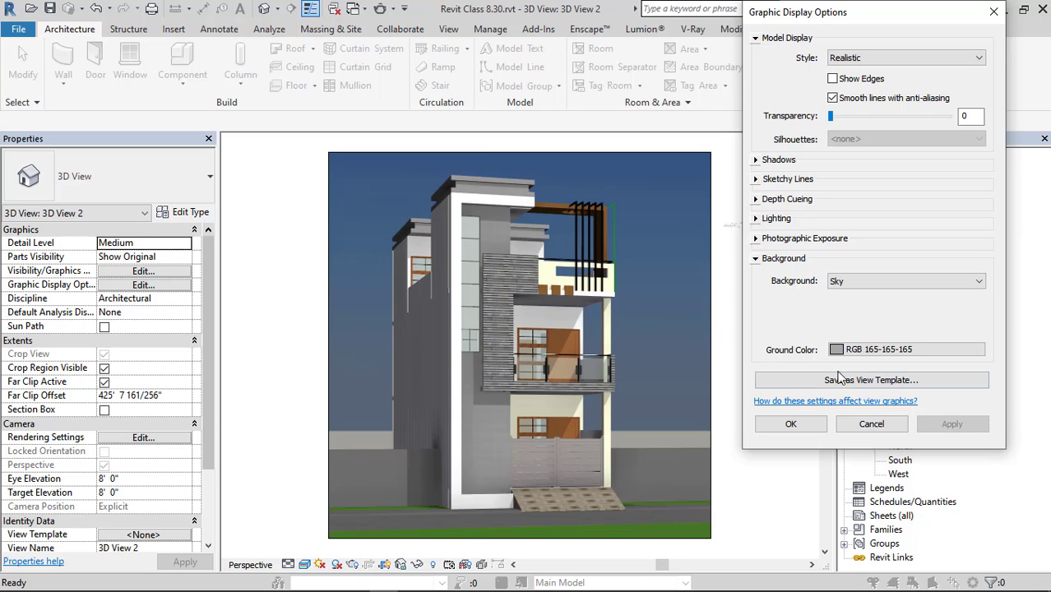
# Step: Apply a Gradient background to the camera view
pyautogui.click(893, 281)
pyautogui.click(881, 315)
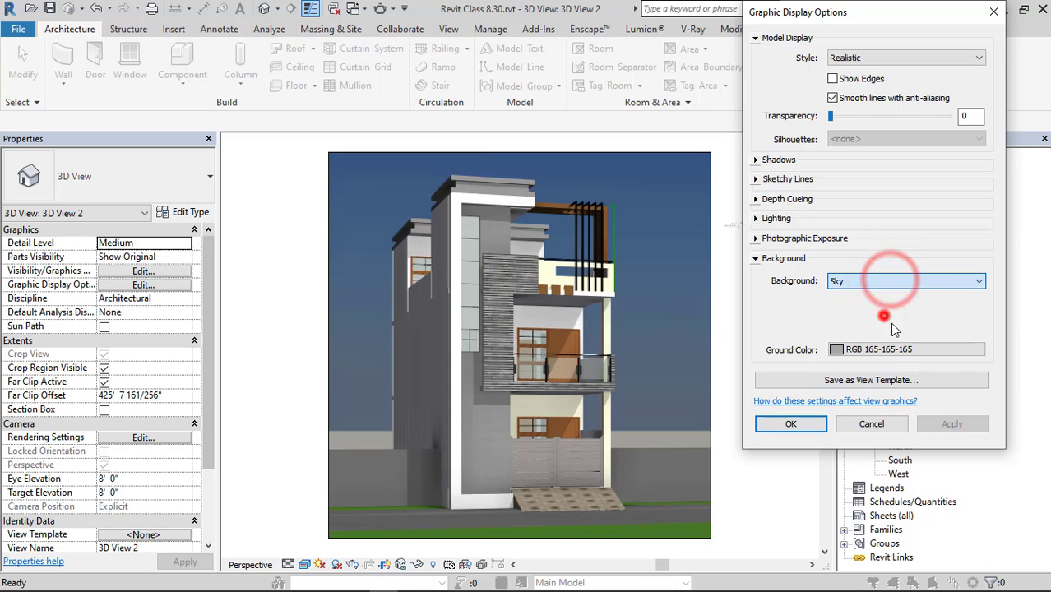
pyautogui.click(951, 424)
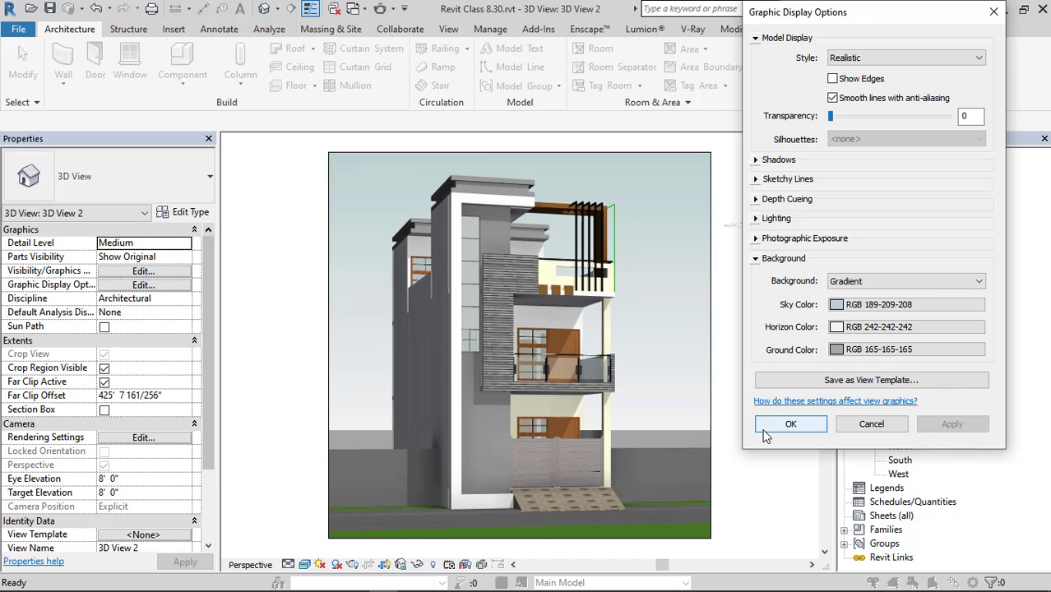
# Step: Set the gradient background's sky color to light cyan, RGB 185-255-255, and apply it to the view
pyautogui.click(858, 310)
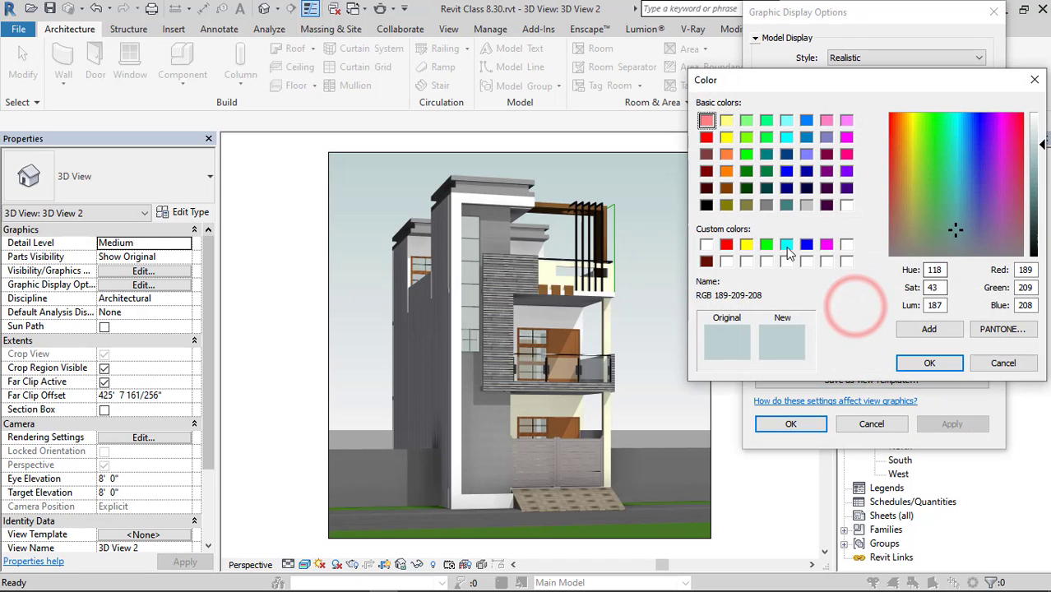
pyautogui.click(787, 244)
pyautogui.moveTo(1043, 188); pyautogui.dragTo(1044, 137)
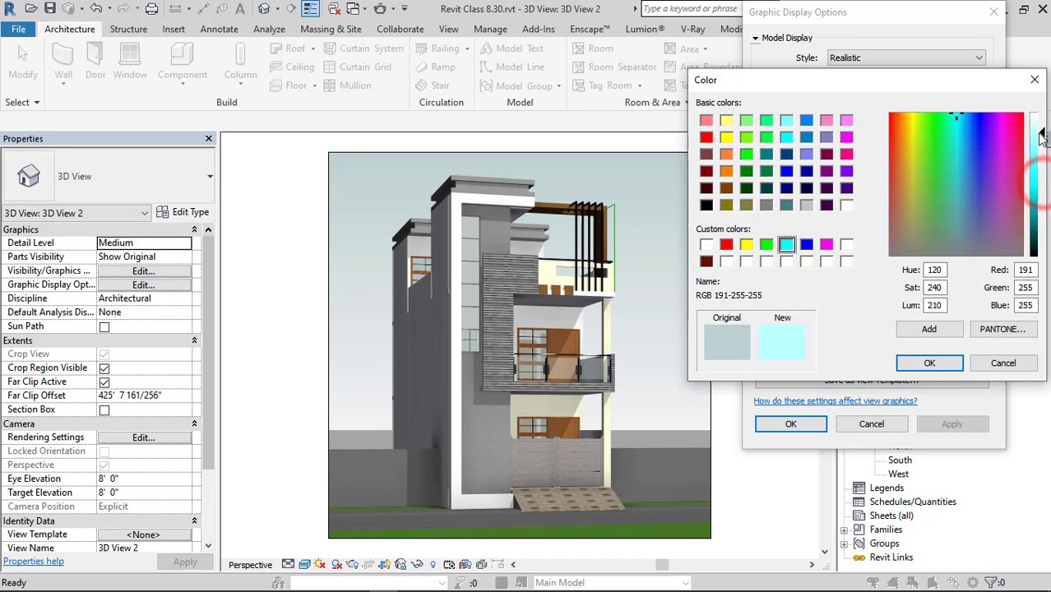
pyautogui.click(925, 363)
pyautogui.click(955, 424)
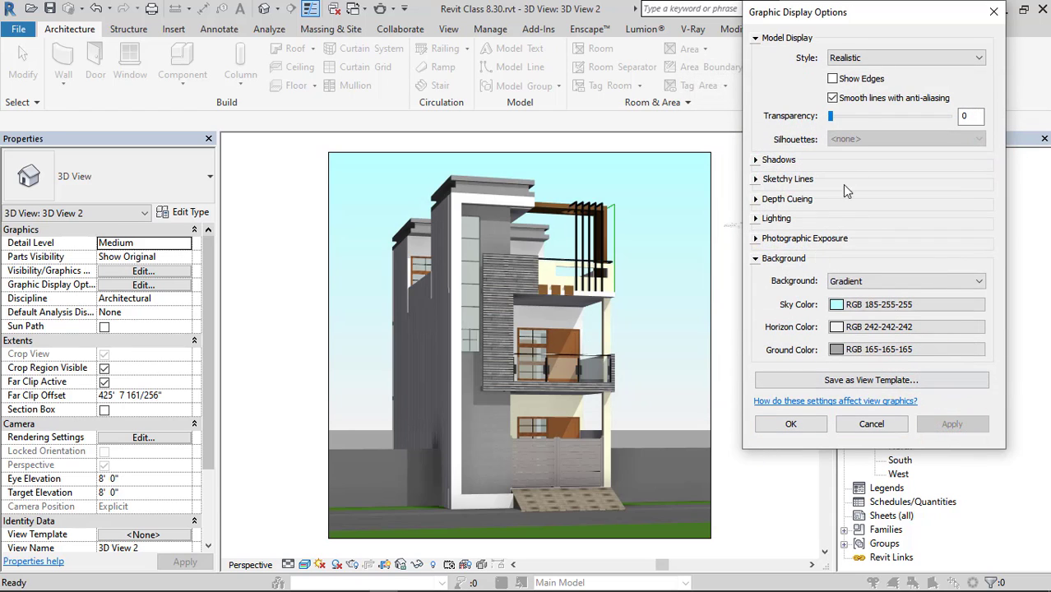
# Step: Try displaying edges on the camera view together with a transparency of 31
pyautogui.click(862, 79)
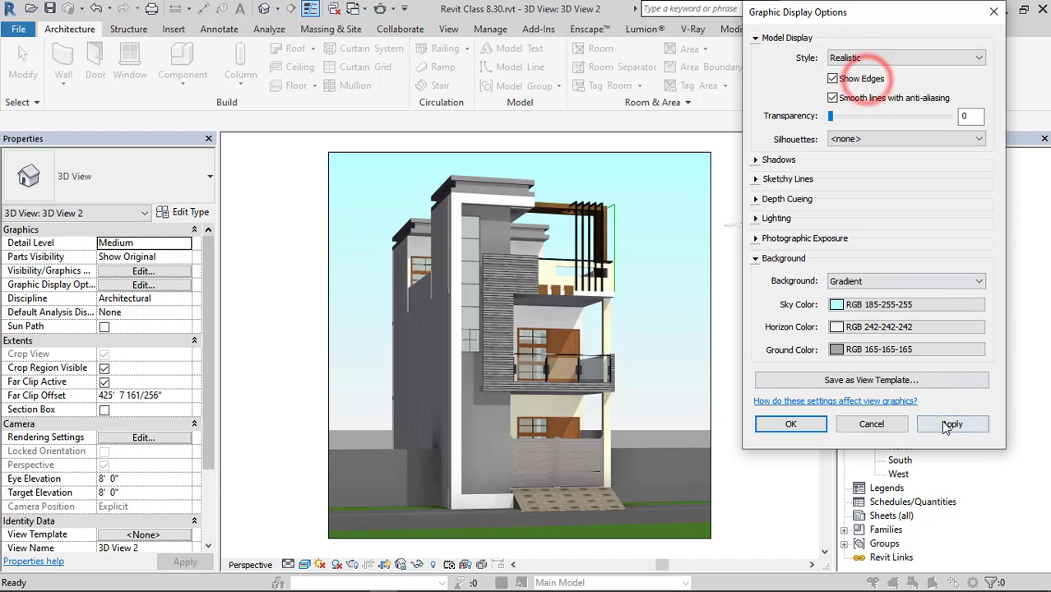
pyautogui.click(950, 424)
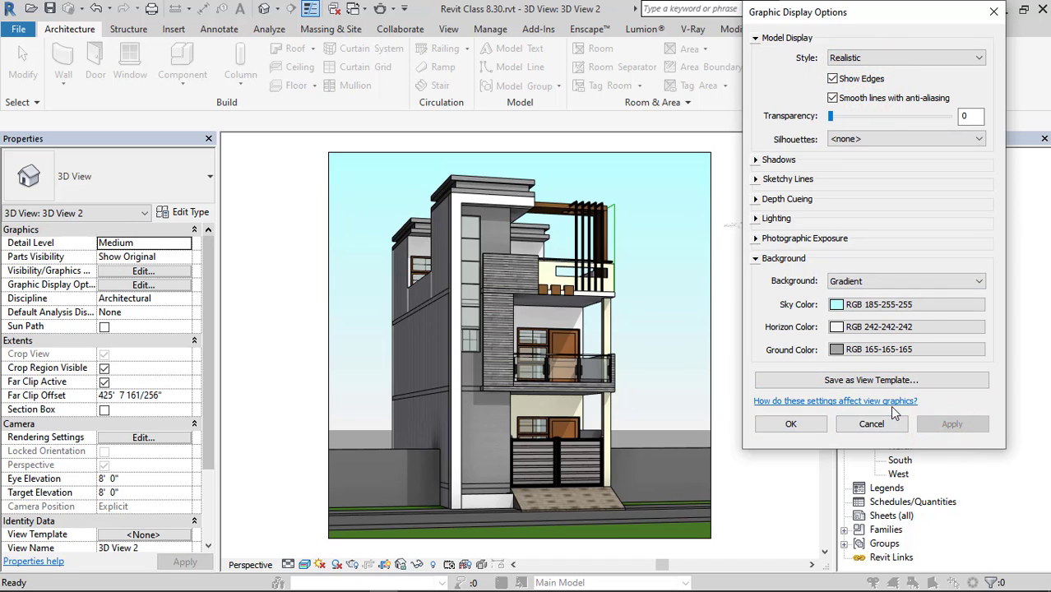
pyautogui.click(613, 213)
pyautogui.moveTo(835, 119); pyautogui.dragTo(867, 117)
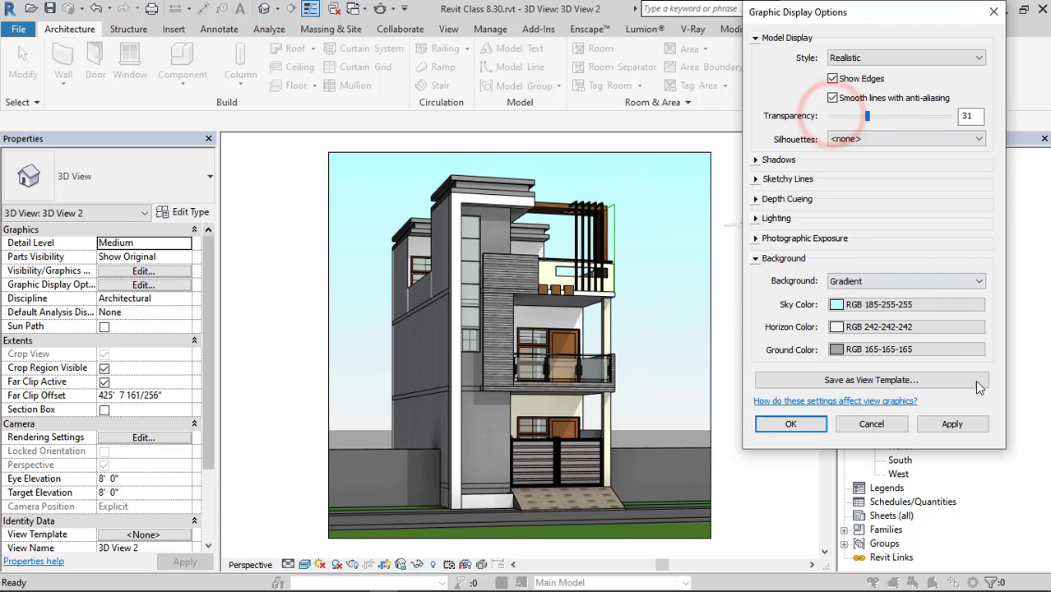
pyautogui.click(971, 424)
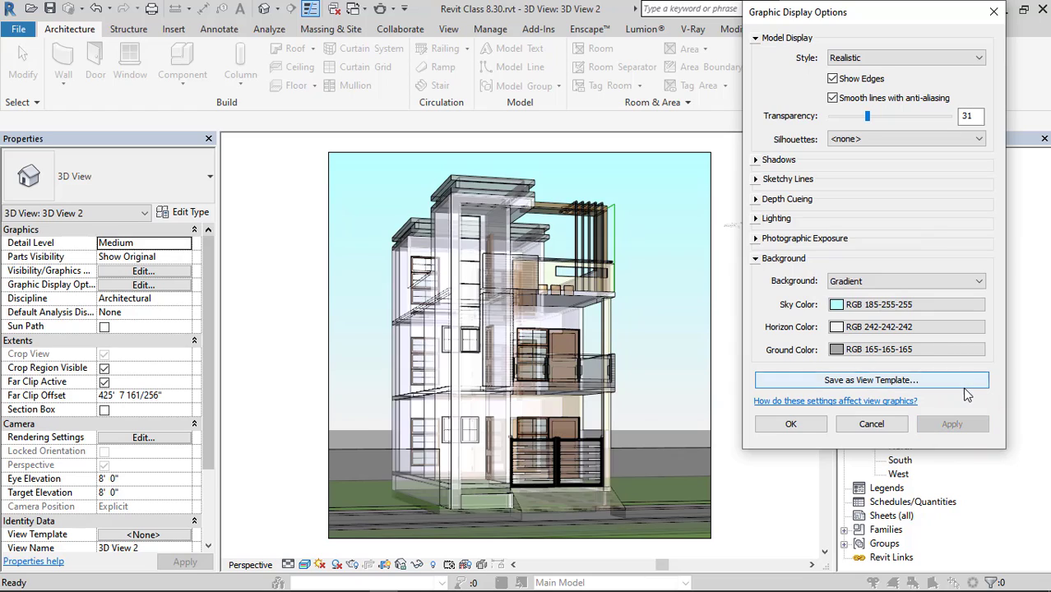
# Step: Reset the transparency to 0, turn off edge display, and accept the camera view's graphic display options
pyautogui.moveTo(871, 118); pyautogui.dragTo(833, 117)
pyautogui.click(952, 424)
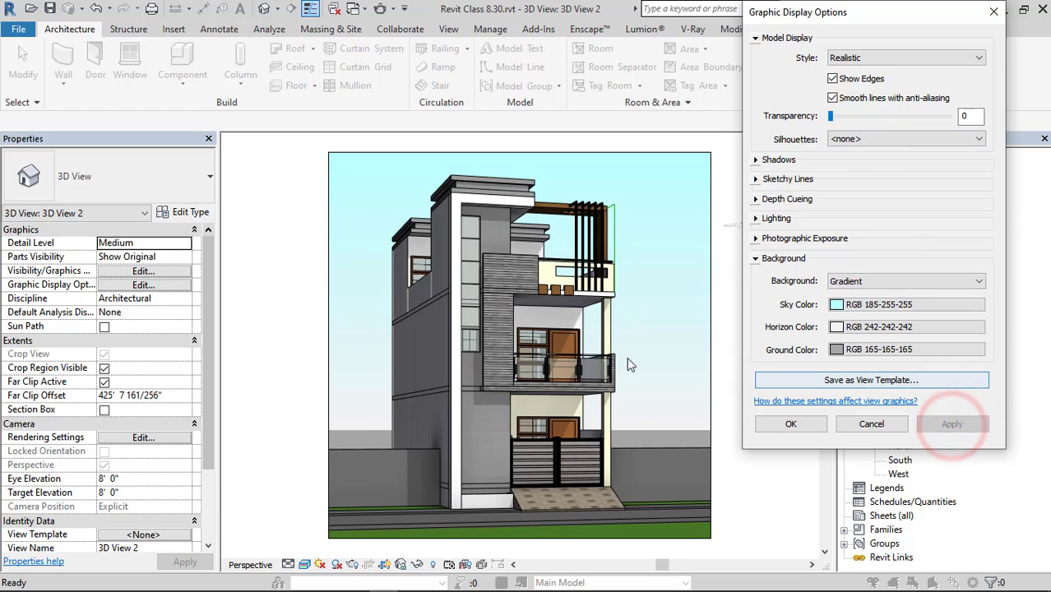
pyautogui.click(833, 79)
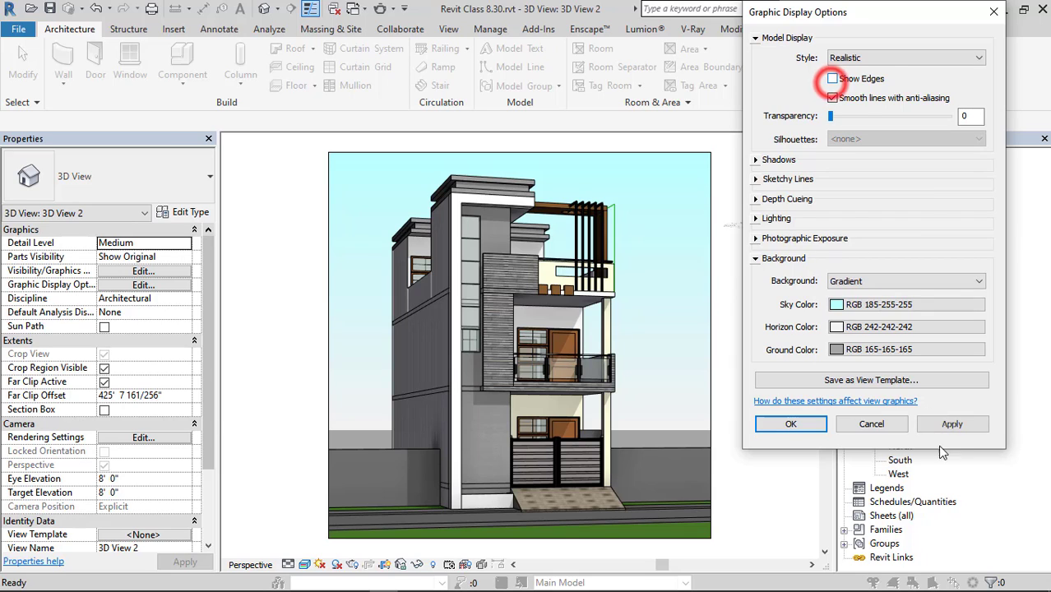
pyautogui.click(948, 423)
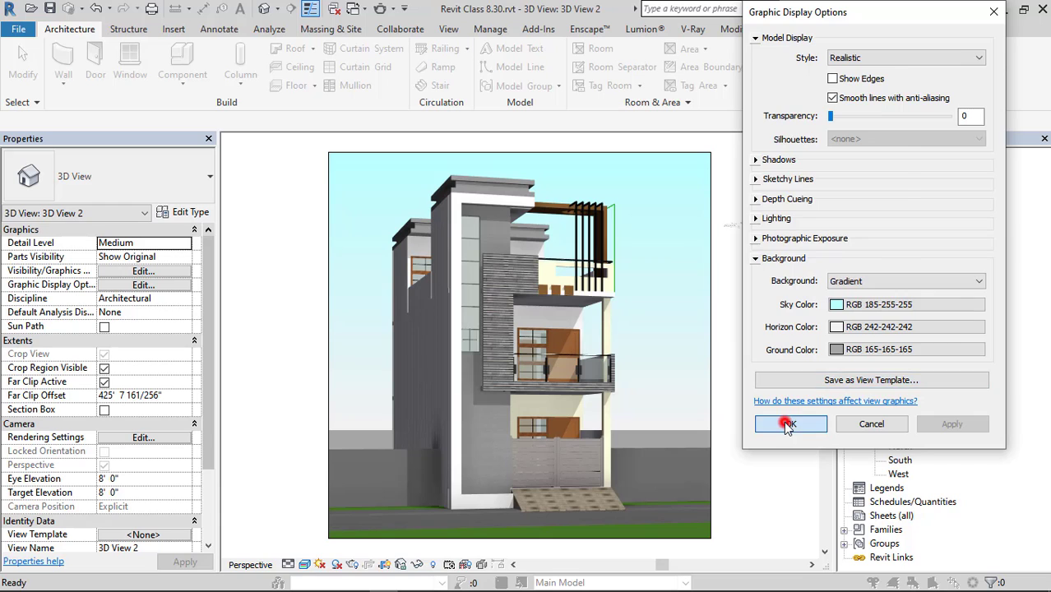
pyautogui.click(787, 424)
# Step: Hide the two stray model lines beside the terrace's brown frame in the camera view
pyautogui.scroll(5, 613, 203)
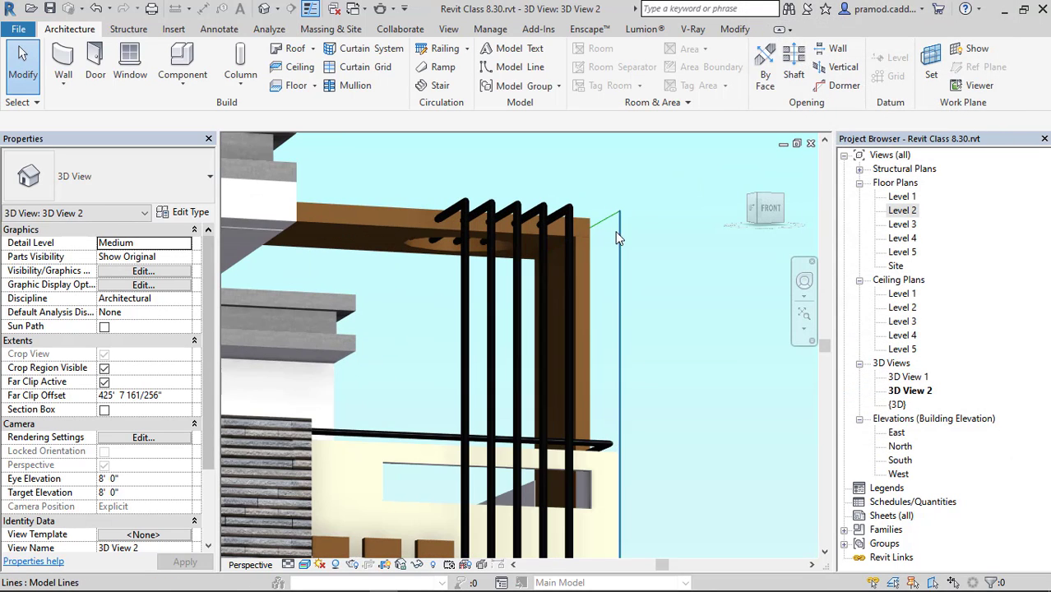
pyautogui.click(611, 217)
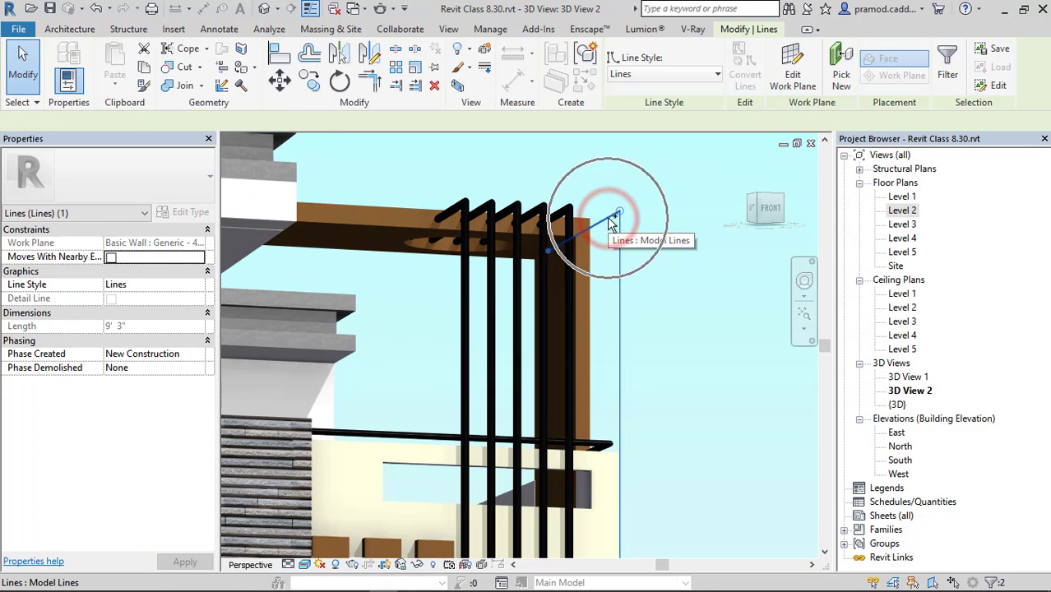
pyautogui.rightClick(612, 222)
pyautogui.click(727, 310)
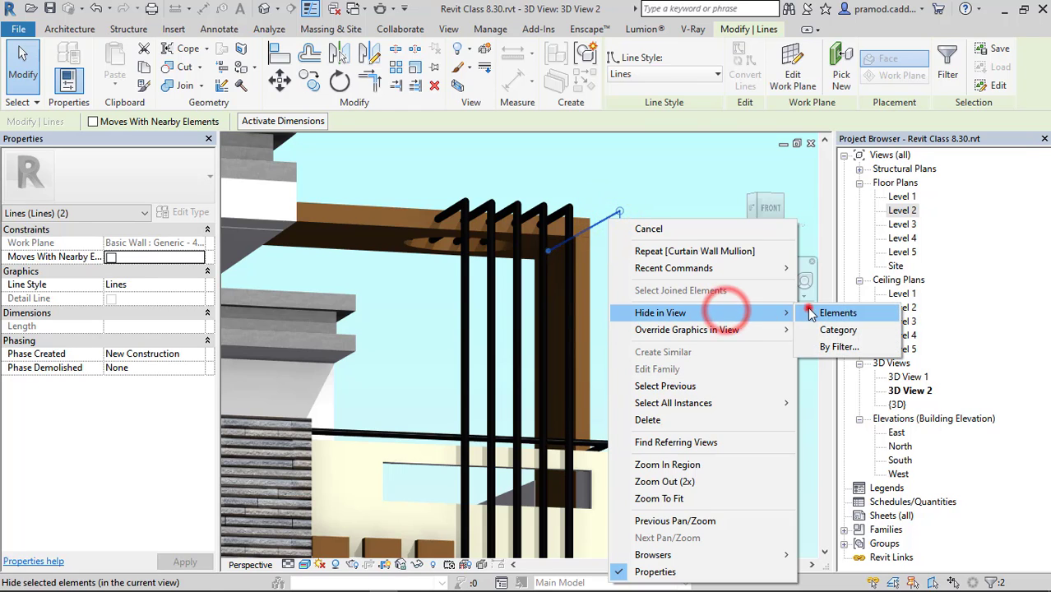
pyautogui.click(837, 313)
pyautogui.scroll(-10, 637, 324)
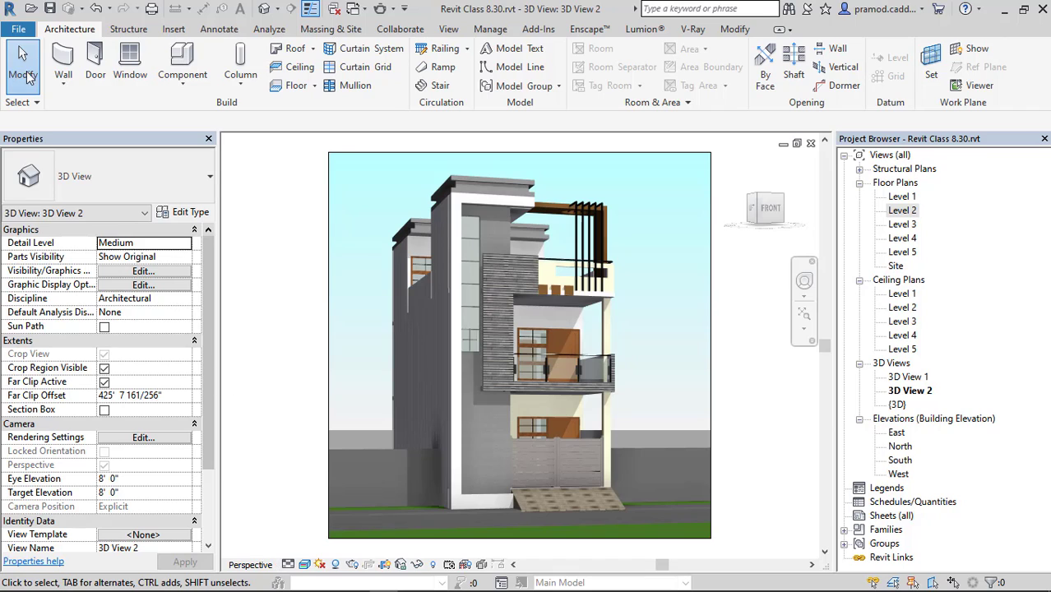
# Step: Set up an image export of the camera view fitted to 5120 pixels, with JPEG (lossless) for both shaded and non-shaded views
pyautogui.click(18, 29)
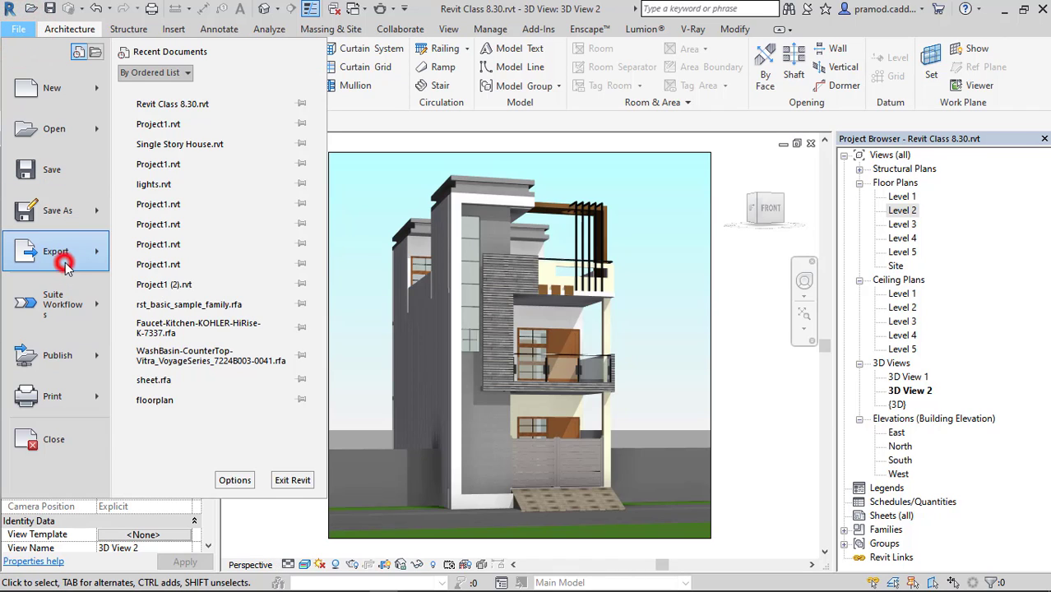
pyautogui.click(56, 252)
pyautogui.click(260, 432)
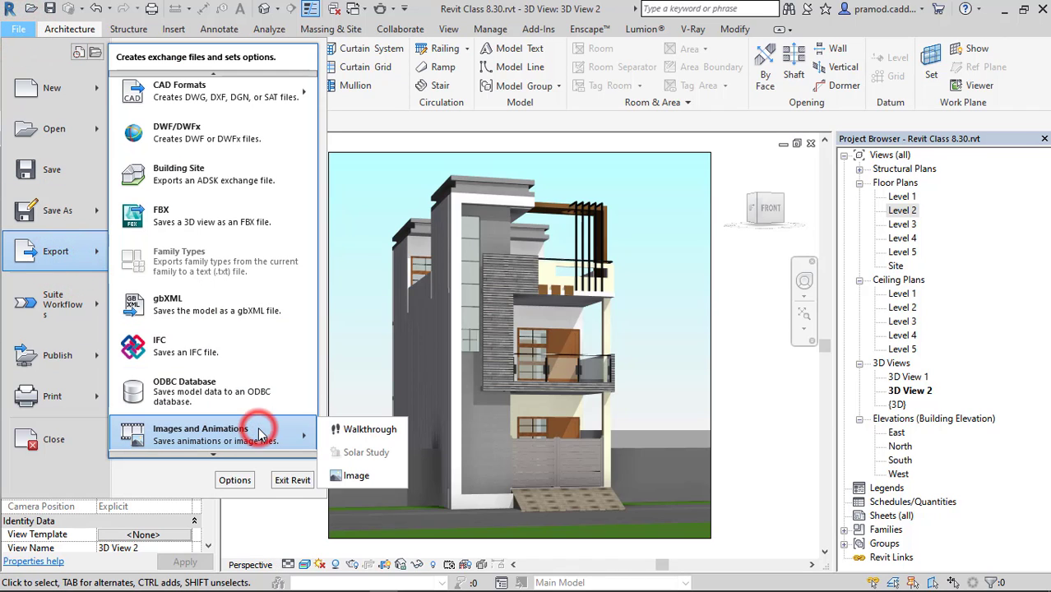
pyautogui.click(363, 477)
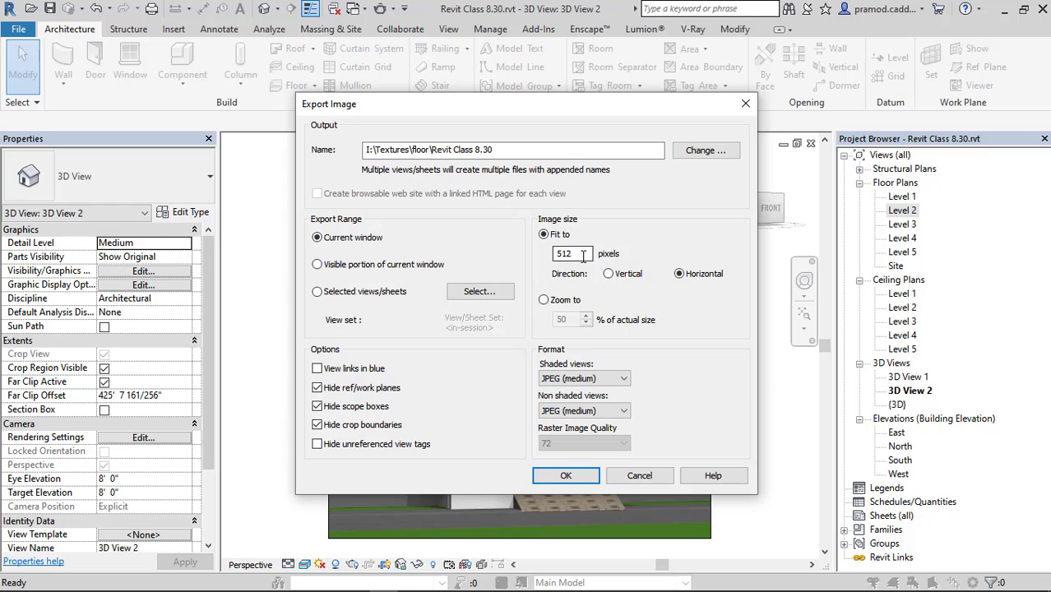
pyautogui.write('0')
pyautogui.click(585, 378)
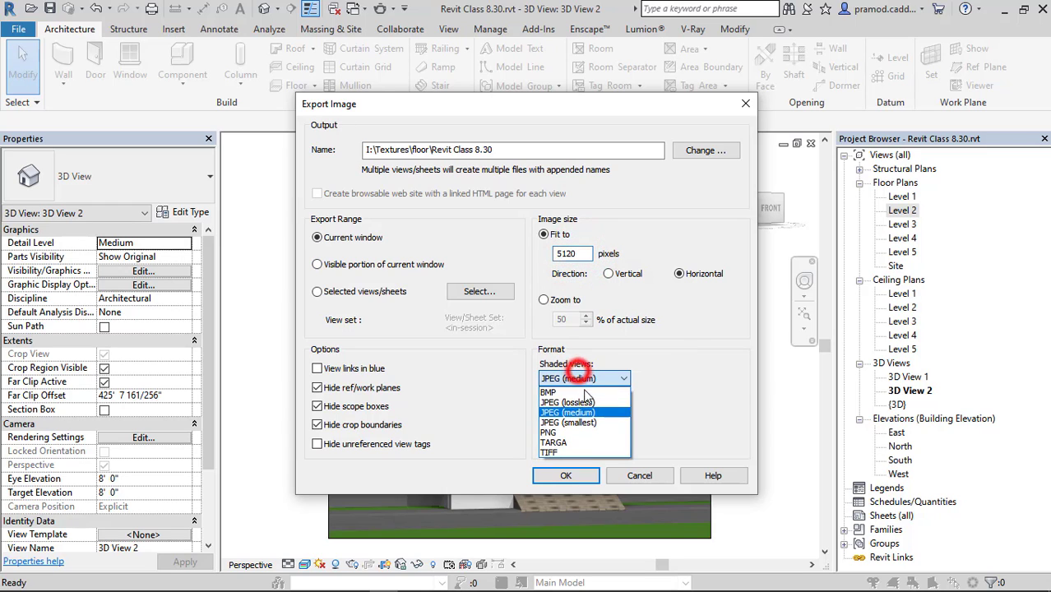
pyautogui.click(584, 398)
pyautogui.click(586, 411)
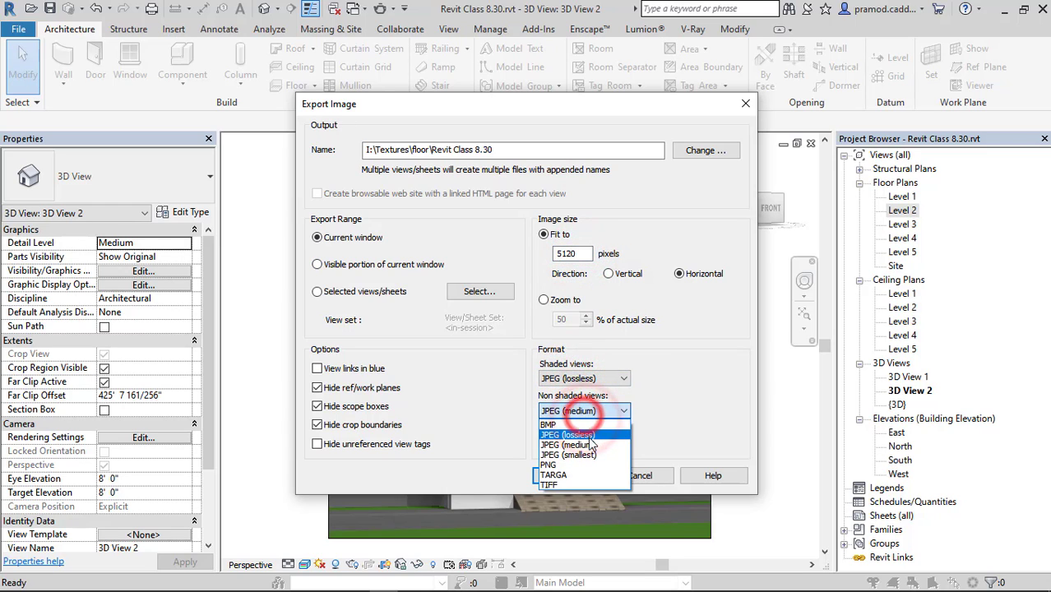
pyautogui.click(584, 433)
pyautogui.click(706, 150)
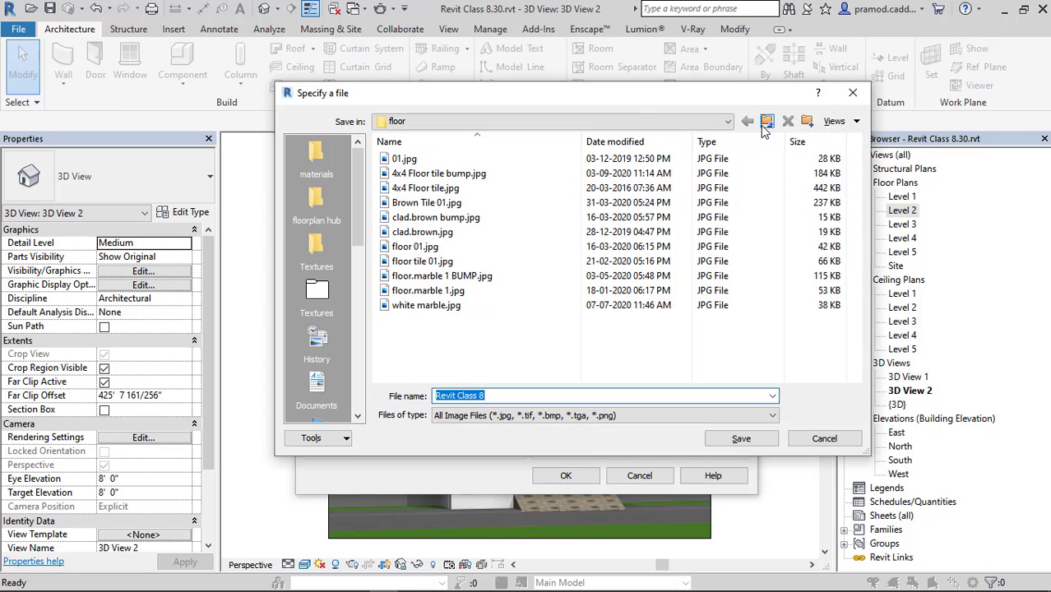
pyautogui.click(765, 123)
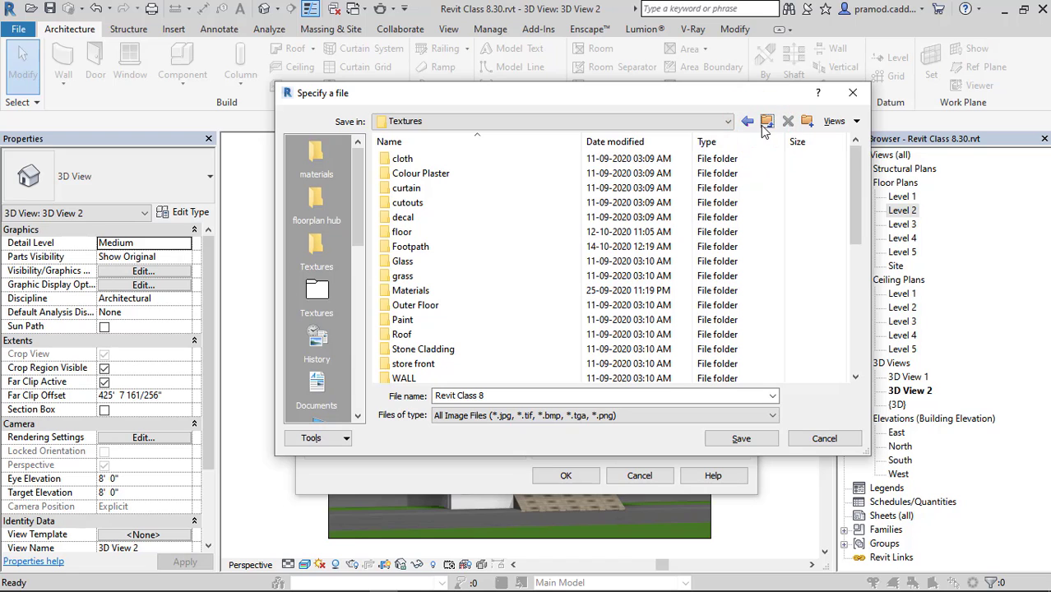
pyautogui.click(849, 94)
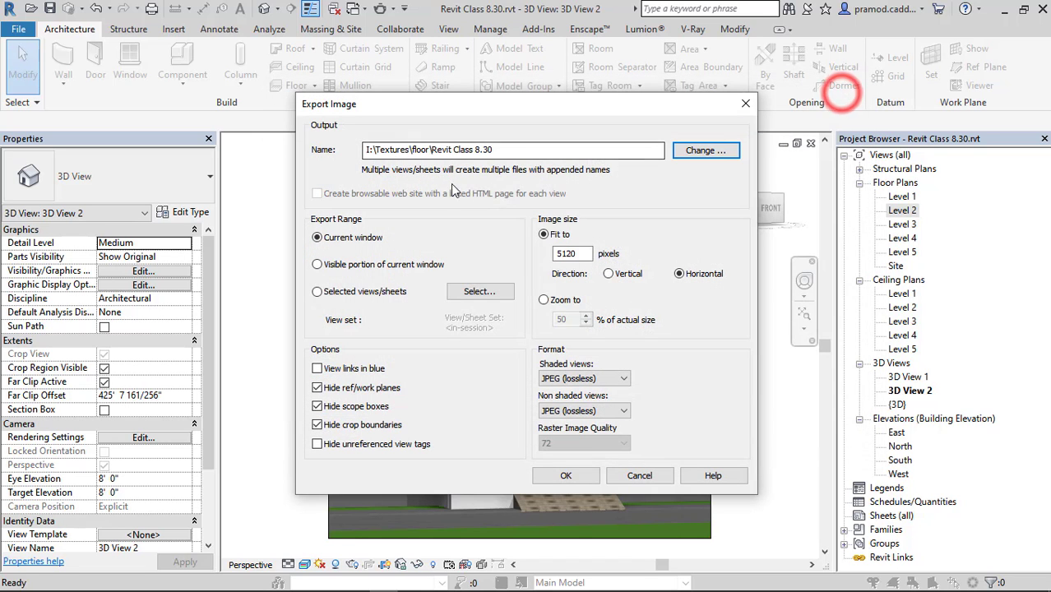
# Step: Set the output location to the Project folder inside Revit Class 8.30 on the desktop, and export the image
pyautogui.click(681, 148)
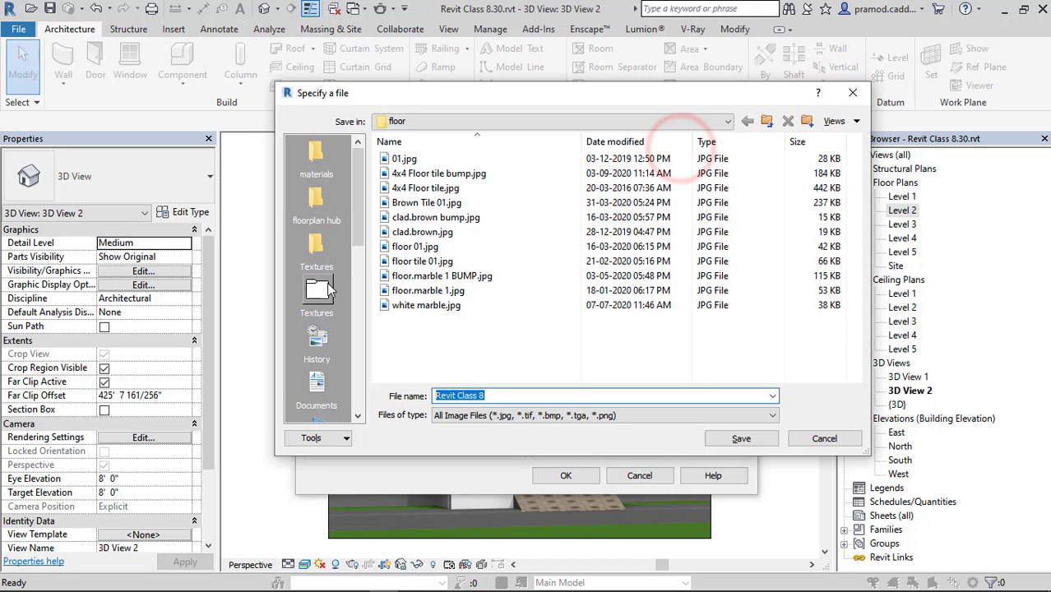
pyautogui.scroll(-3, 317, 247)
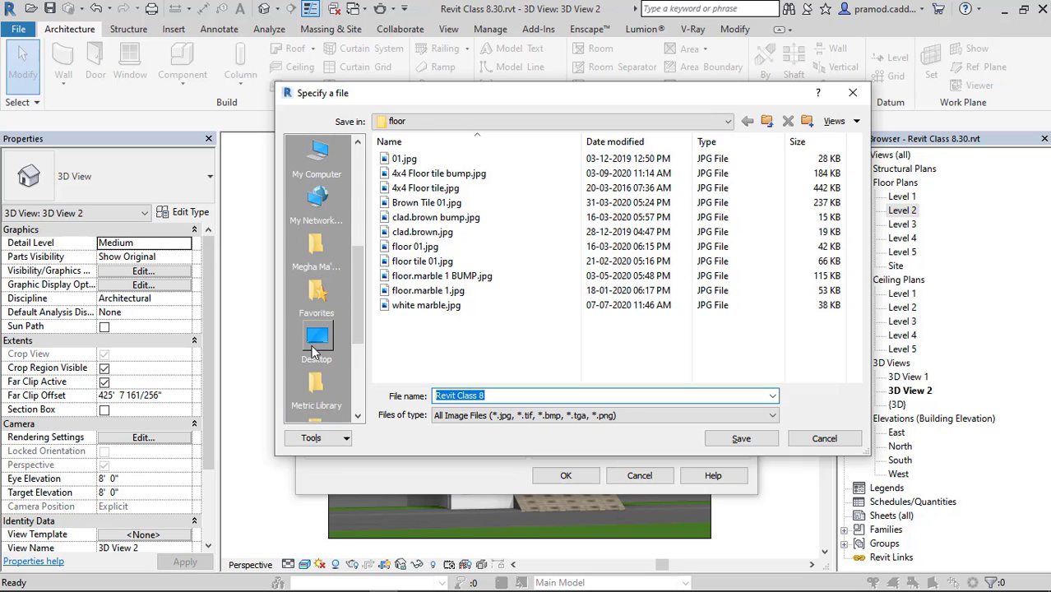
pyautogui.click(316, 346)
pyautogui.scroll(-3, 442, 331)
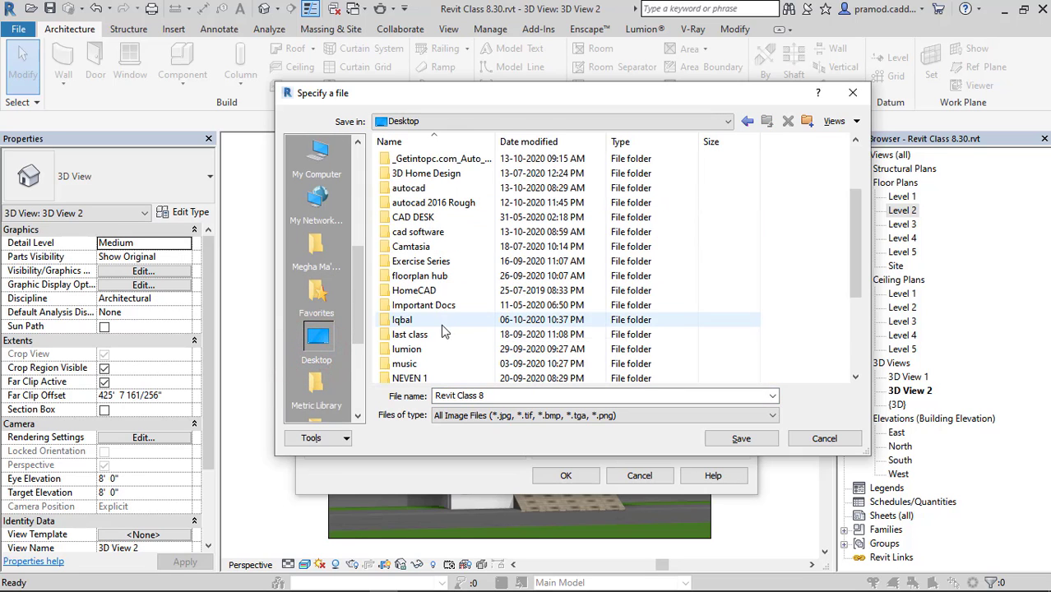
pyautogui.scroll(-3, 442, 330)
pyautogui.doubleClick(459, 305)
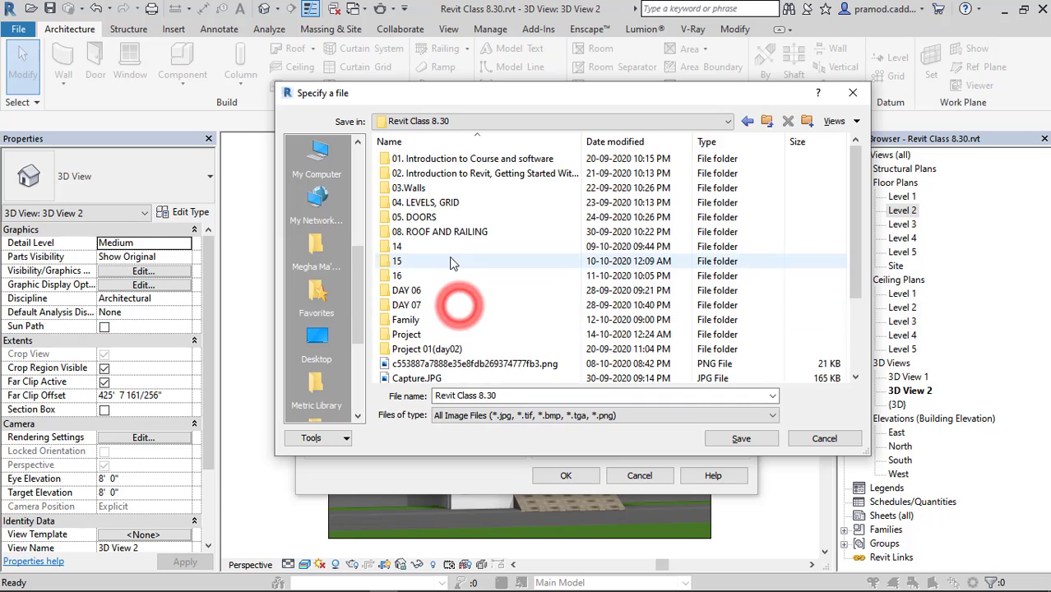
pyautogui.doubleClick(424, 332)
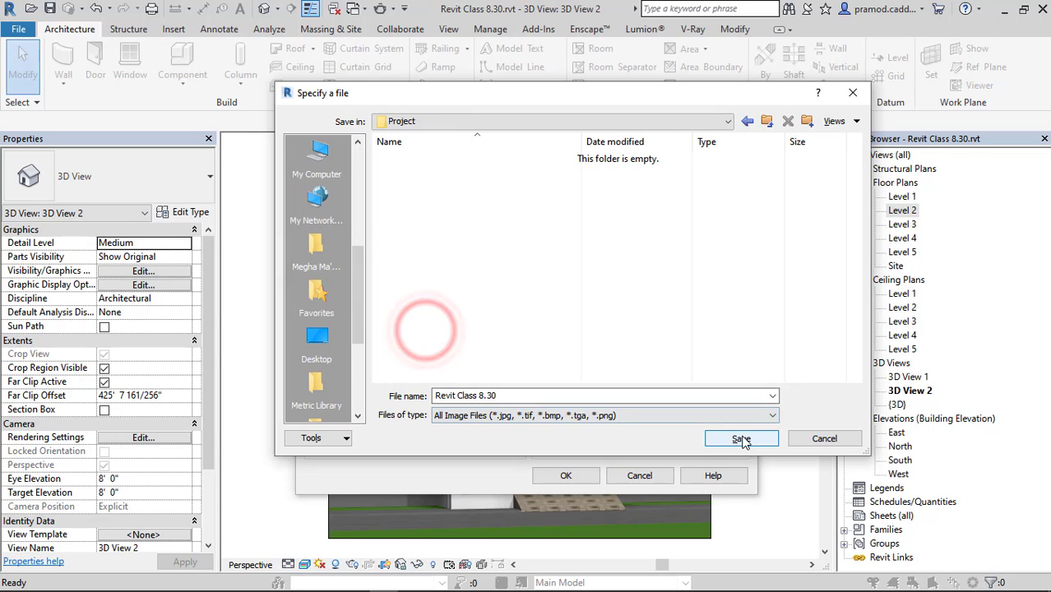
pyautogui.click(742, 439)
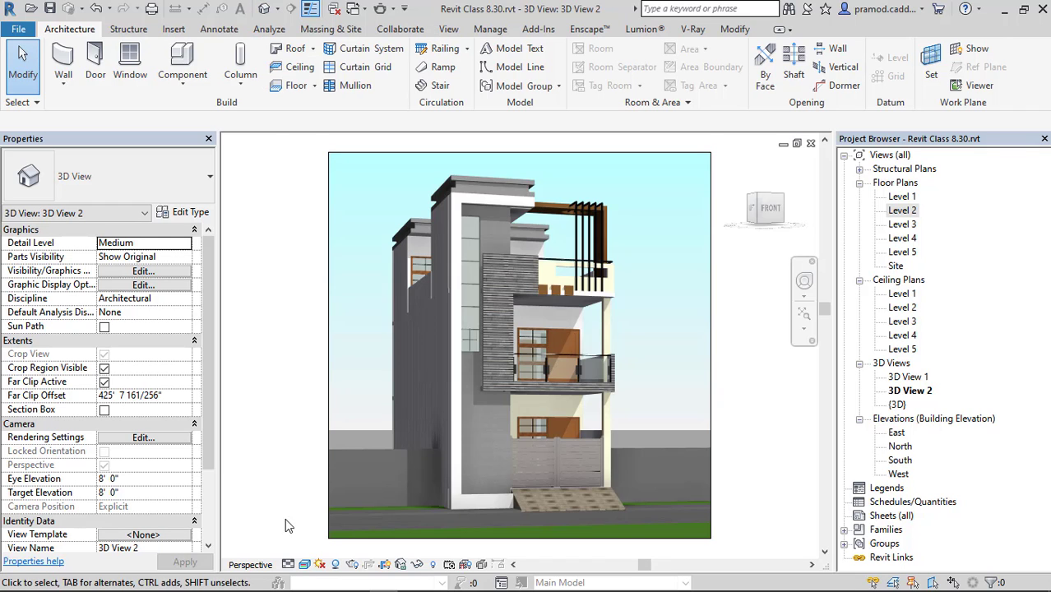
# Step: Switch to File Explorer and open Revit Class 8.jpg from the Project folder in Revit Class 8.30 on the desktop
pyautogui.moveTo(238, 578)
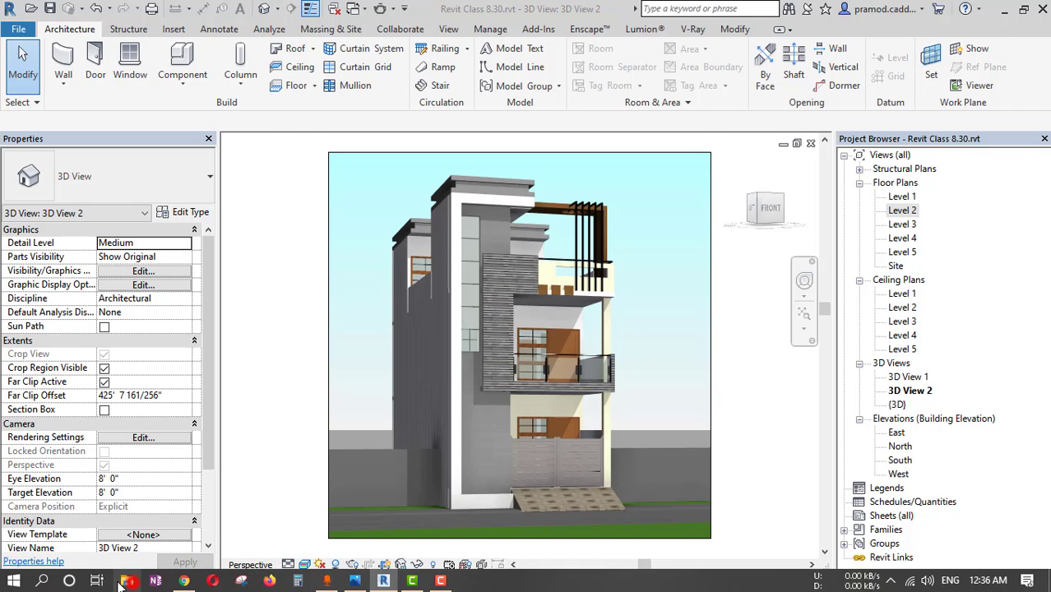
pyautogui.click(128, 581)
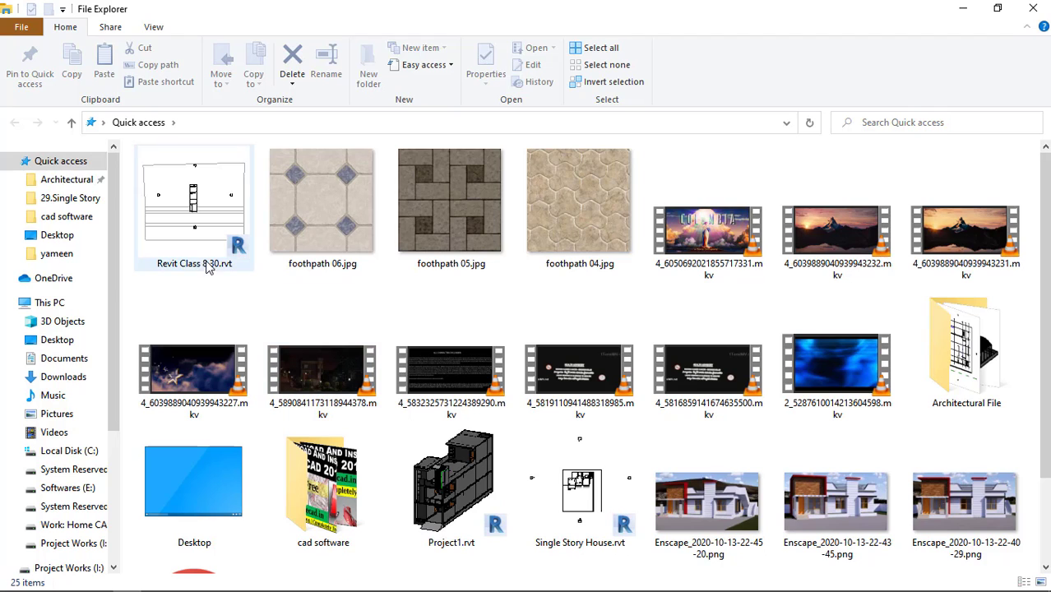
pyautogui.click(57, 339)
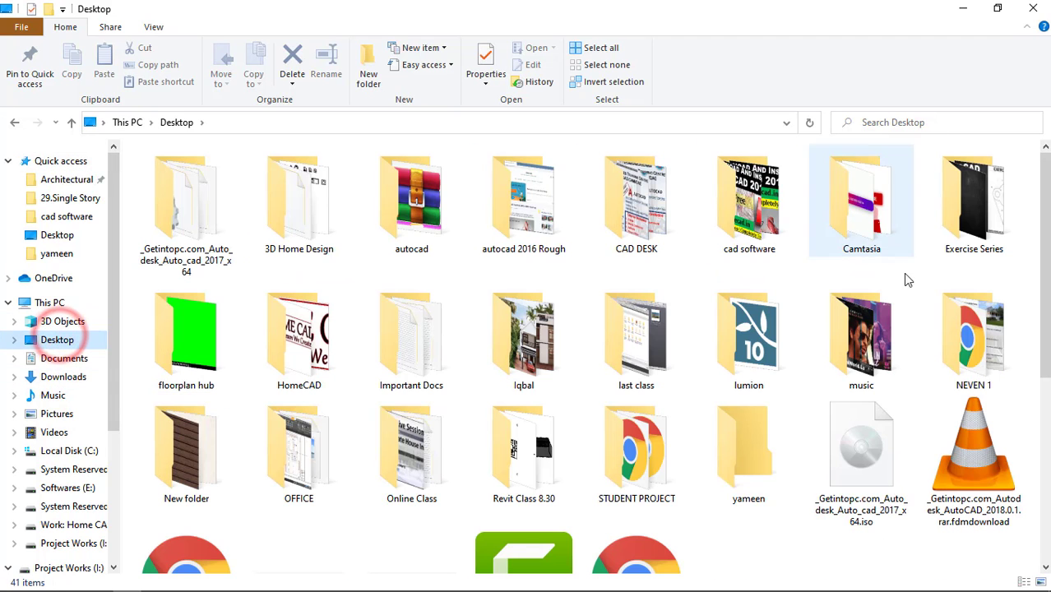
pyautogui.doubleClick(498, 461)
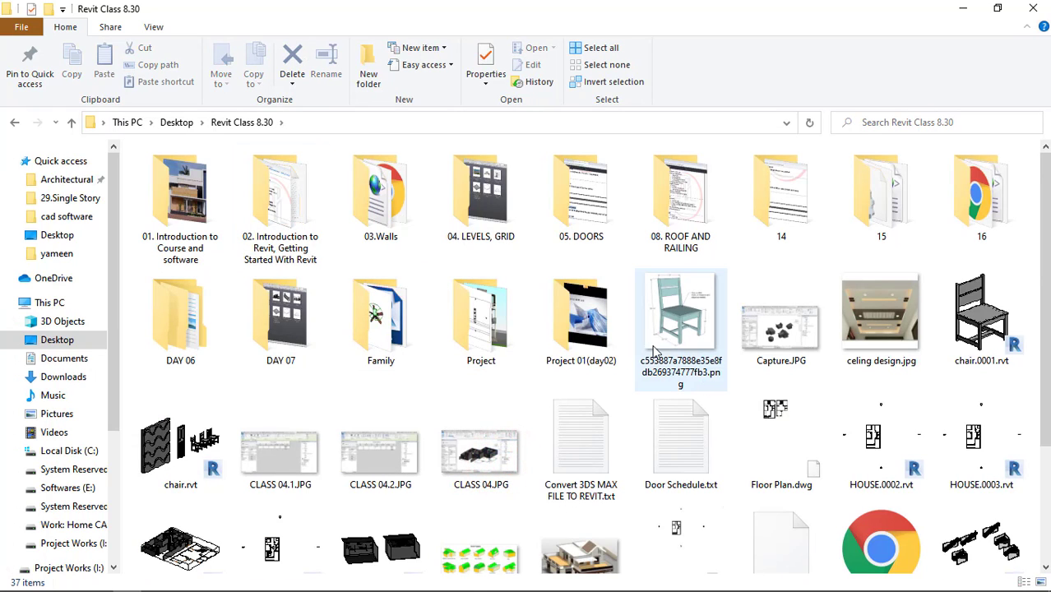
pyautogui.doubleClick(492, 331)
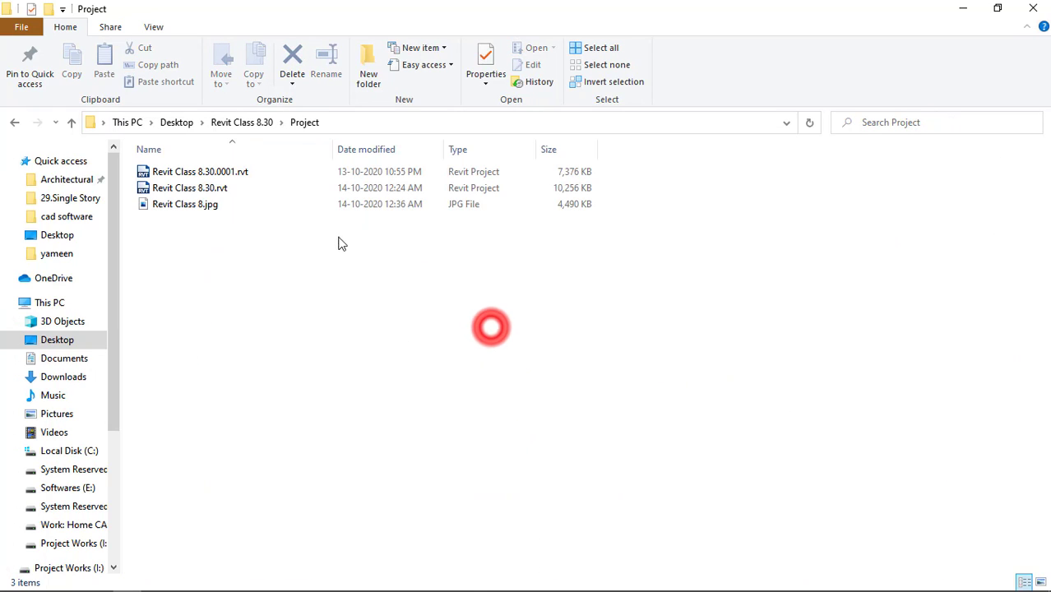
pyautogui.click(218, 205)
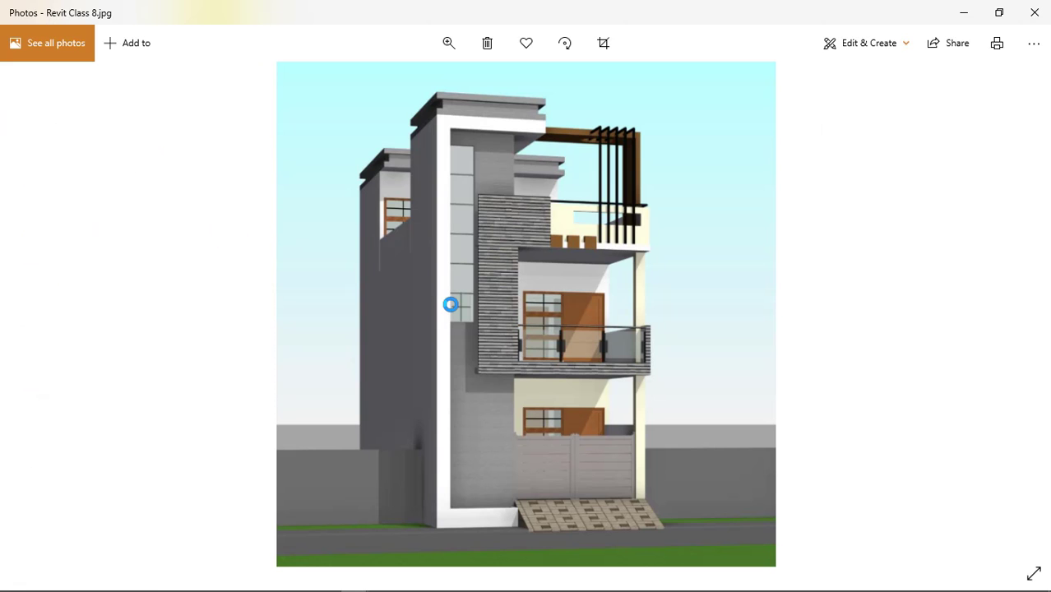
# Step: Inspect the exported house image up close, from the entrance gate up to the terrace and roof
pyautogui.click(534, 429)
pyautogui.doubleClick(534, 429)
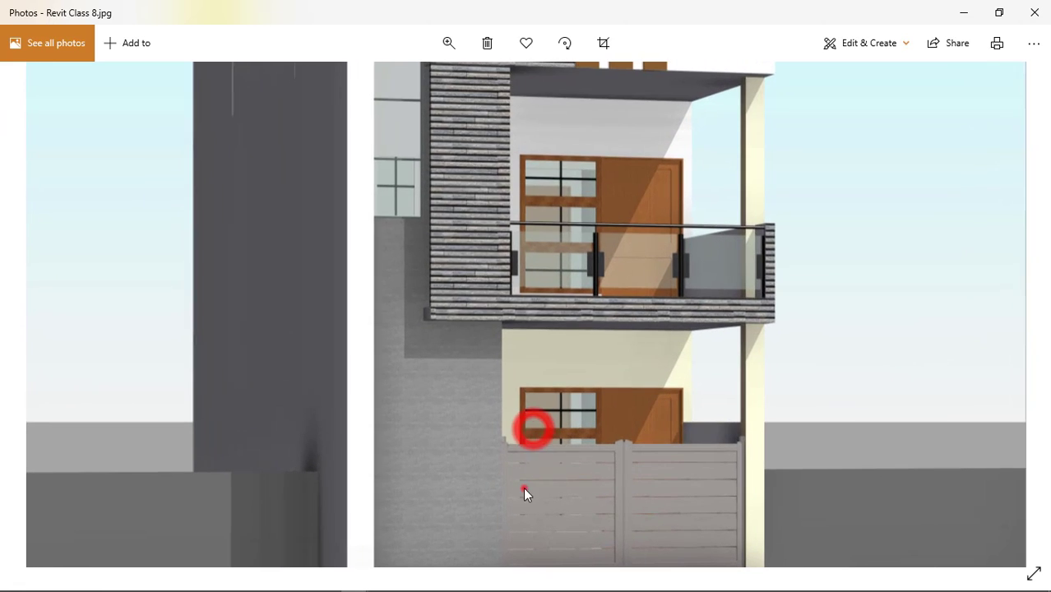
pyautogui.moveTo(524, 487); pyautogui.dragTo(507, 452)
pyautogui.click(506, 287)
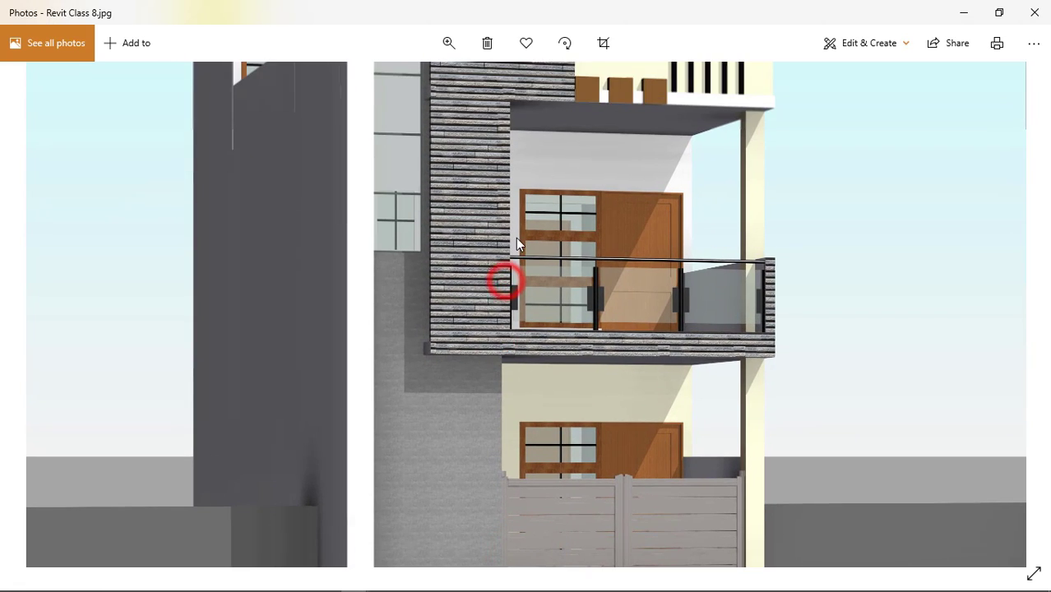
pyautogui.moveTo(530, 220); pyautogui.dragTo(531, 396)
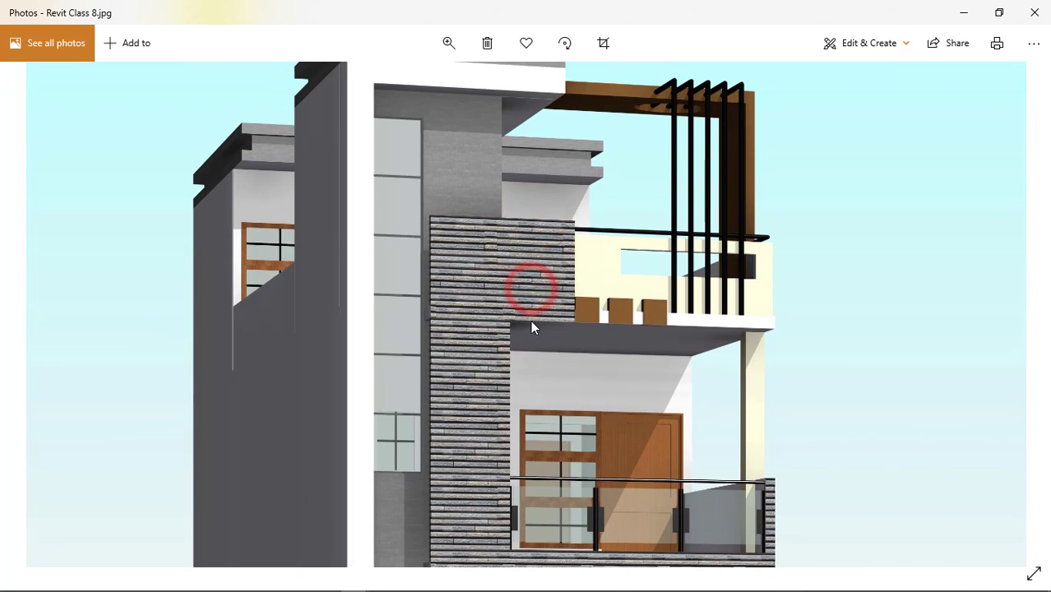
pyautogui.moveTo(530, 320); pyautogui.dragTo(530, 342)
pyautogui.moveTo(639, 310); pyautogui.dragTo(643, 356)
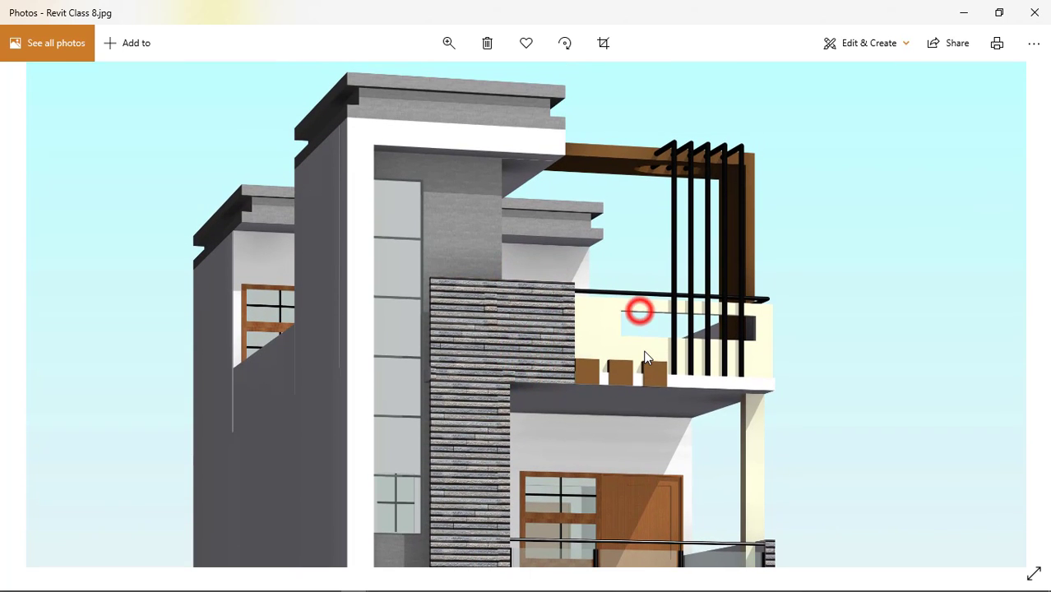
# Step: Examine the exported house image from the roof and balconies down to the gate and ramp, view it whole, and close it
pyautogui.moveTo(603, 292); pyautogui.dragTo(608, 331)
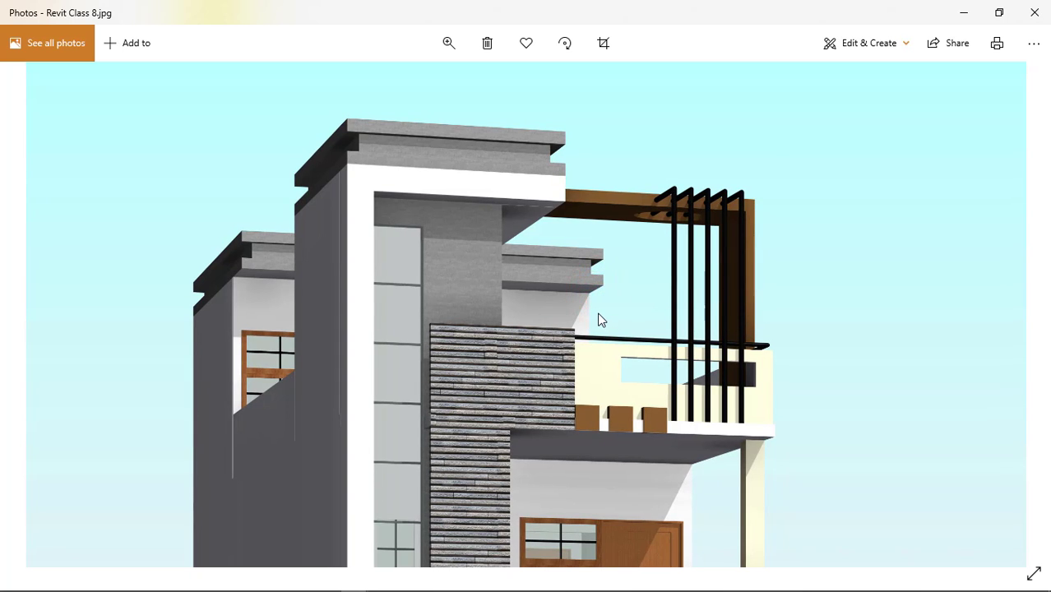
pyautogui.moveTo(624, 358); pyautogui.dragTo(619, 298)
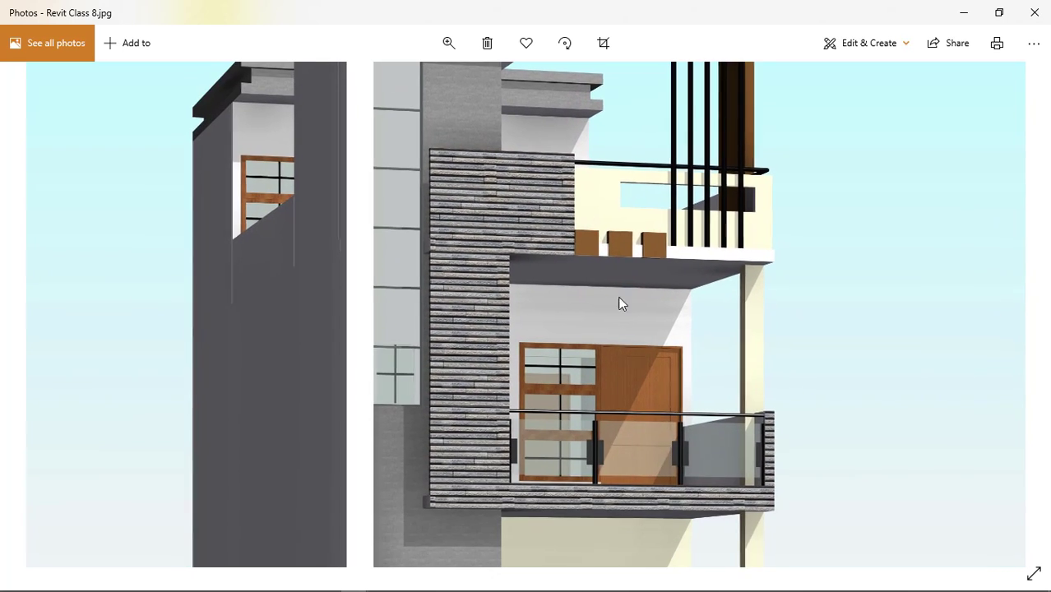
pyautogui.moveTo(614, 334); pyautogui.dragTo(587, 237)
pyautogui.moveTo(520, 406); pyautogui.dragTo(516, 305)
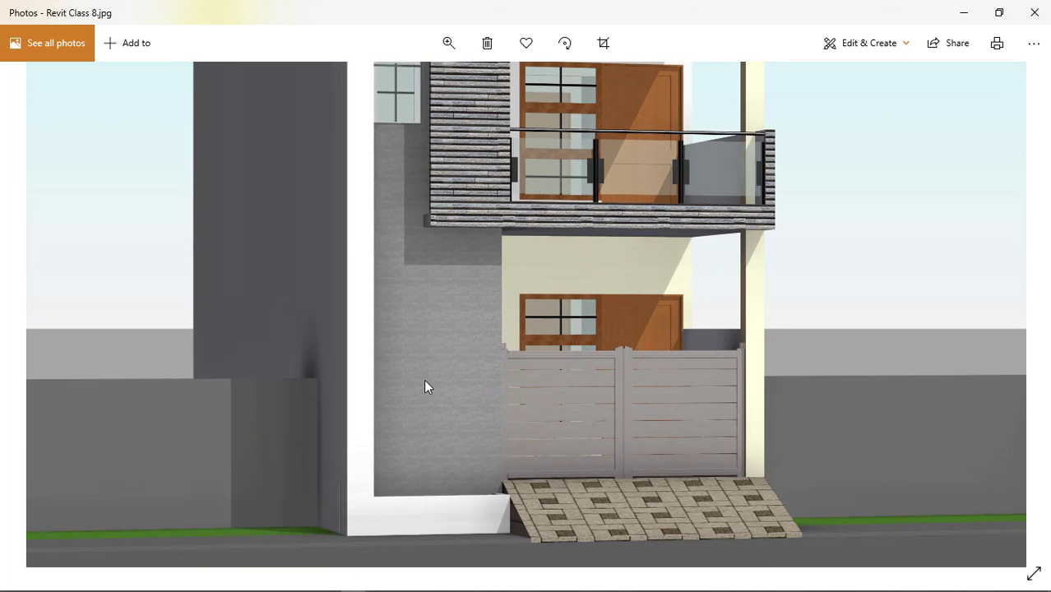
pyautogui.moveTo(596, 278); pyautogui.dragTo(594, 301)
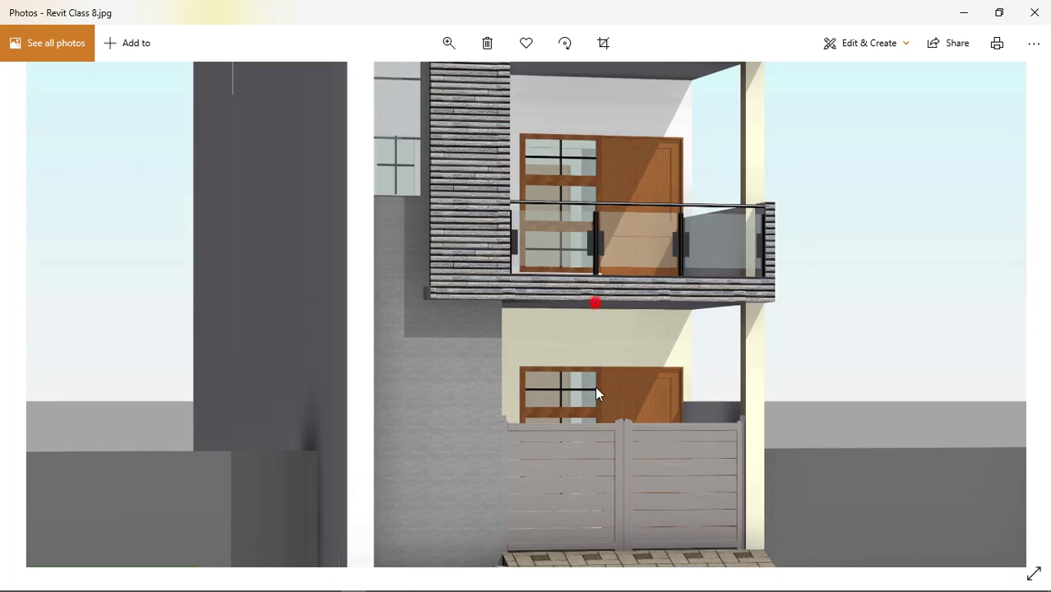
pyautogui.doubleClick(596, 281)
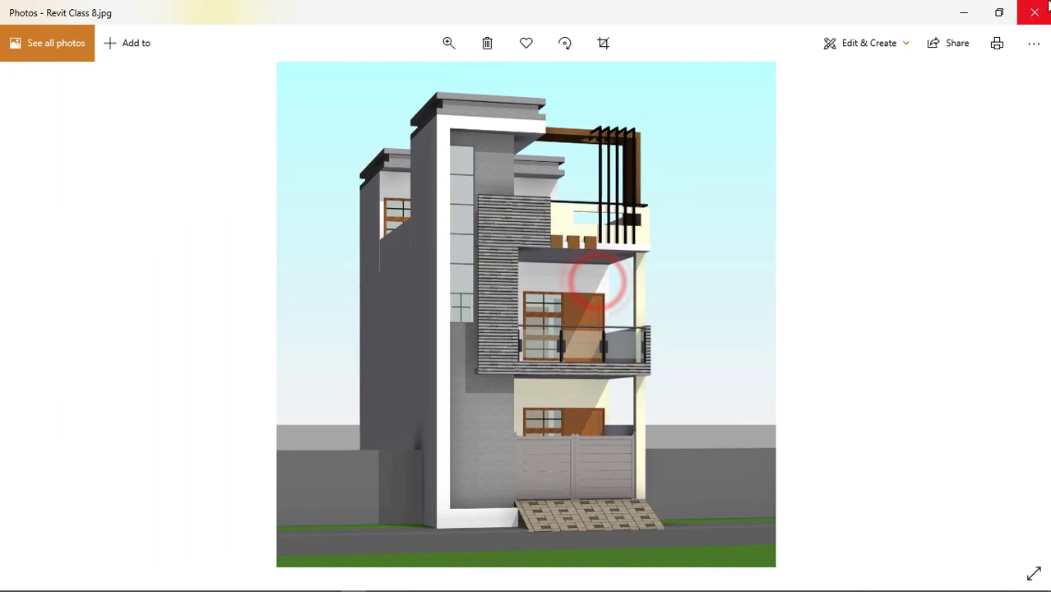
pyautogui.click(1035, 12)
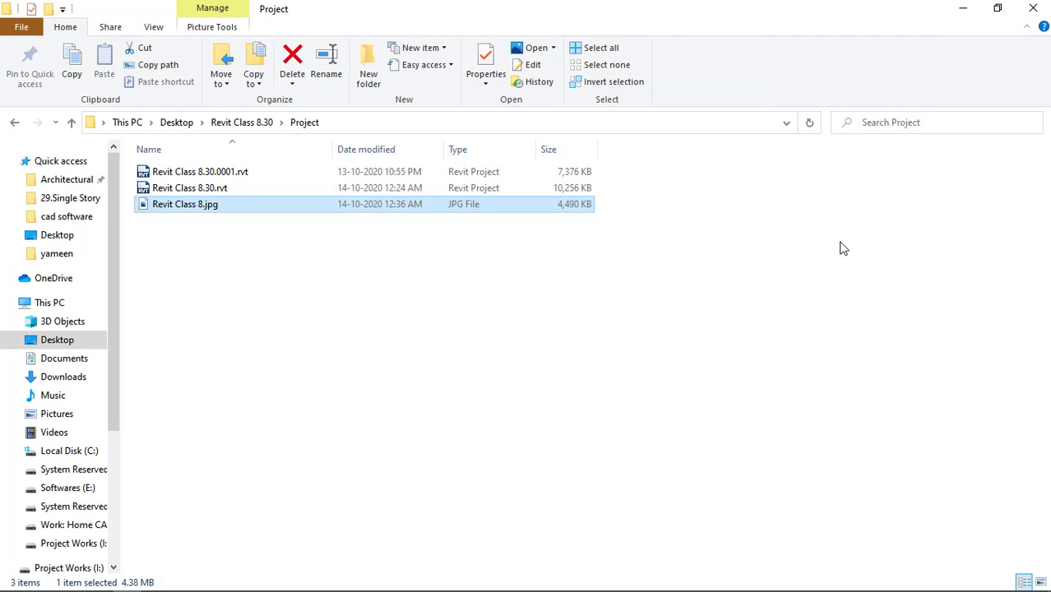